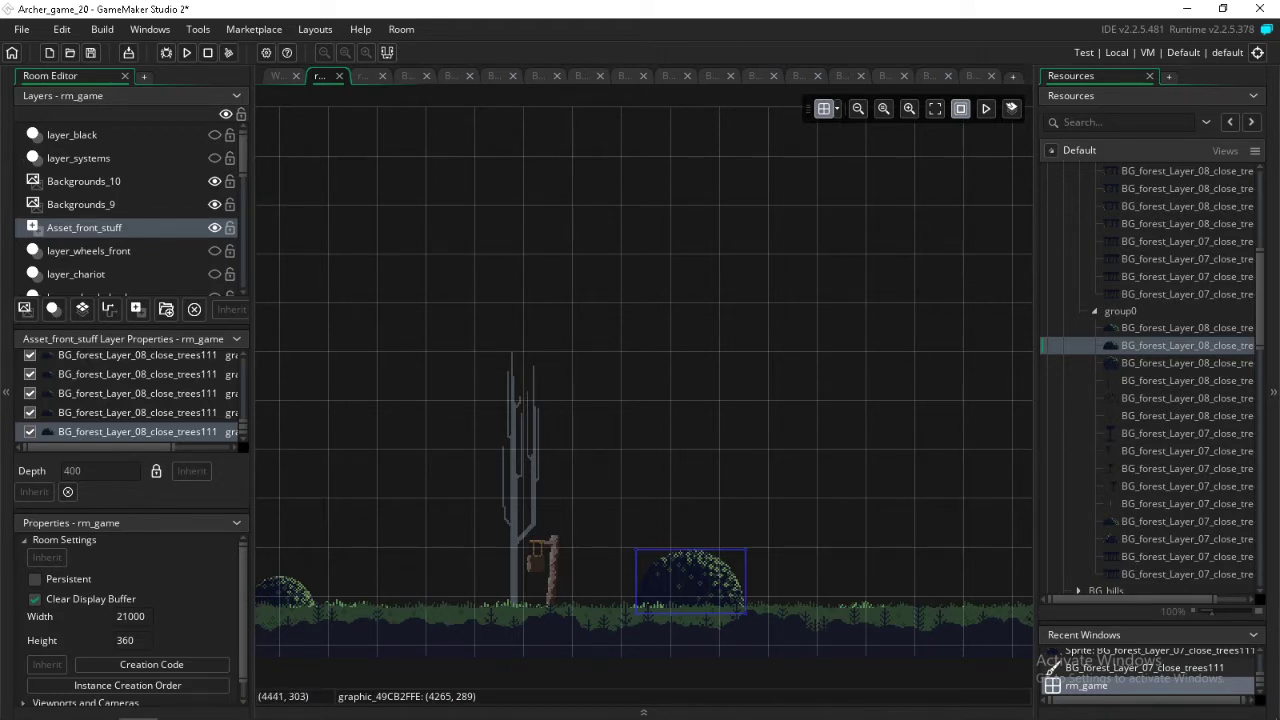
- Open OBS, and in Chrome restart the Alan Watts "Mind over Mind" YouTube video from the beginning
{"action": "mouse_move", "coordinate": [355, 688]}
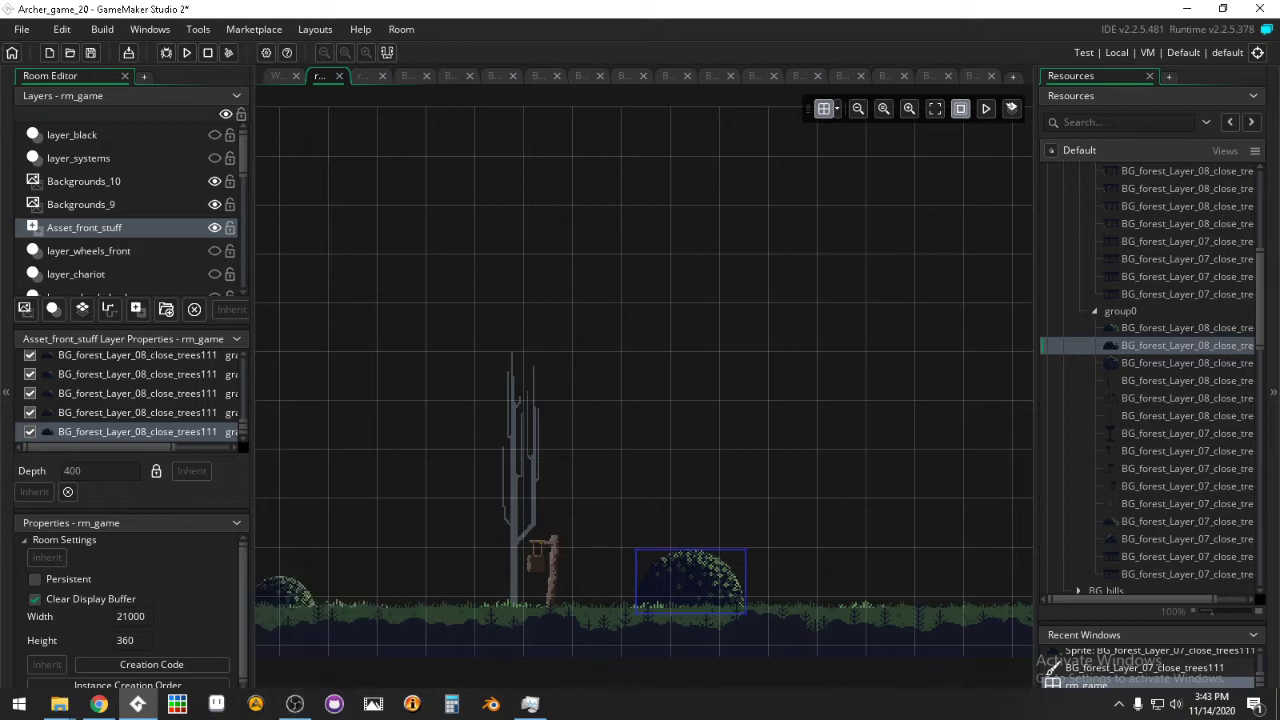
{"action": "left_click", "coordinate": [295, 703]}
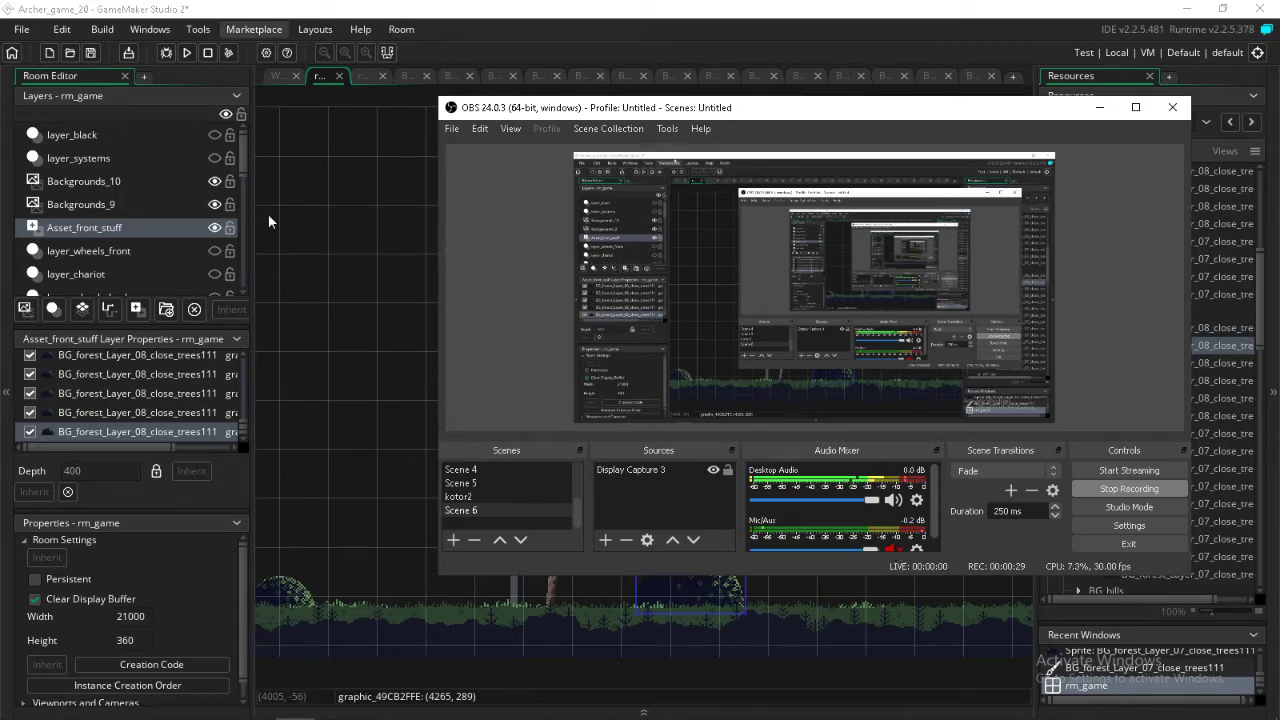
{"action": "left_click", "coordinate": [100, 706]}
{"action": "left_click", "coordinate": [267, 14]}
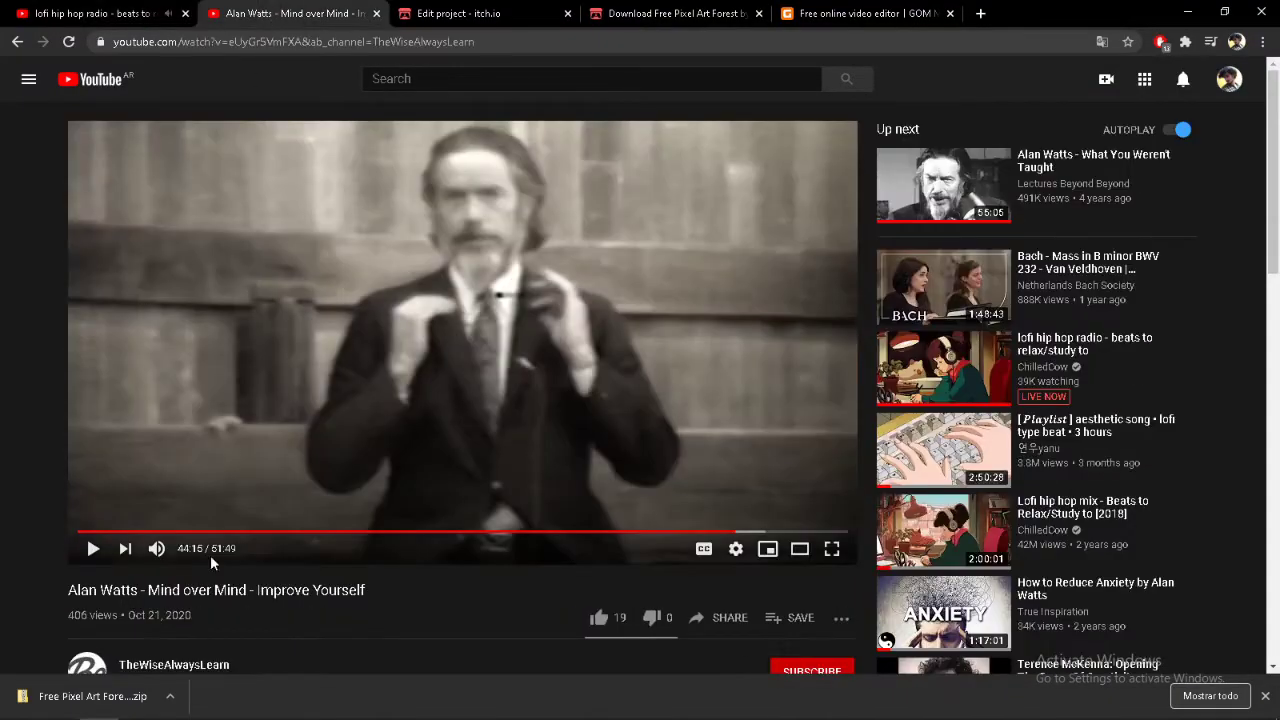
{"action": "left_click_drag", "start_coordinate": [100, 532], "coordinate": [3, 537]}
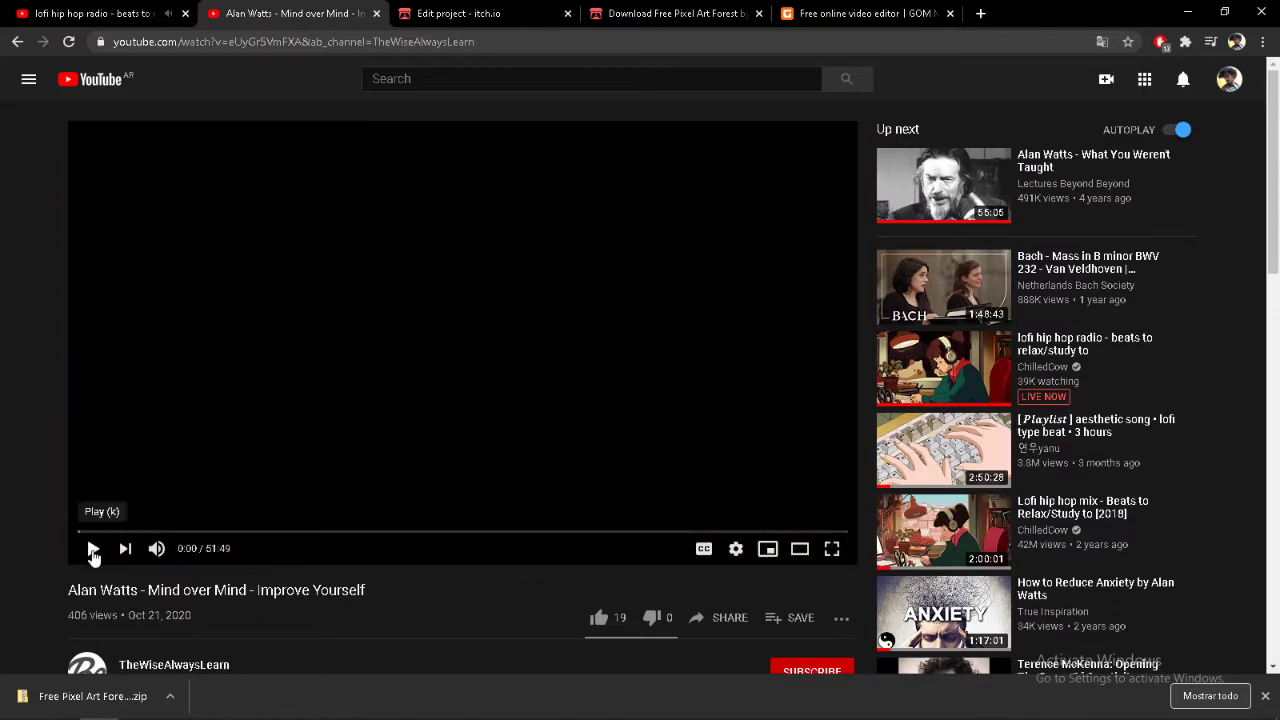
{"action": "left_click", "coordinate": [93, 549]}
{"action": "left_click", "coordinate": [1185, 12]}
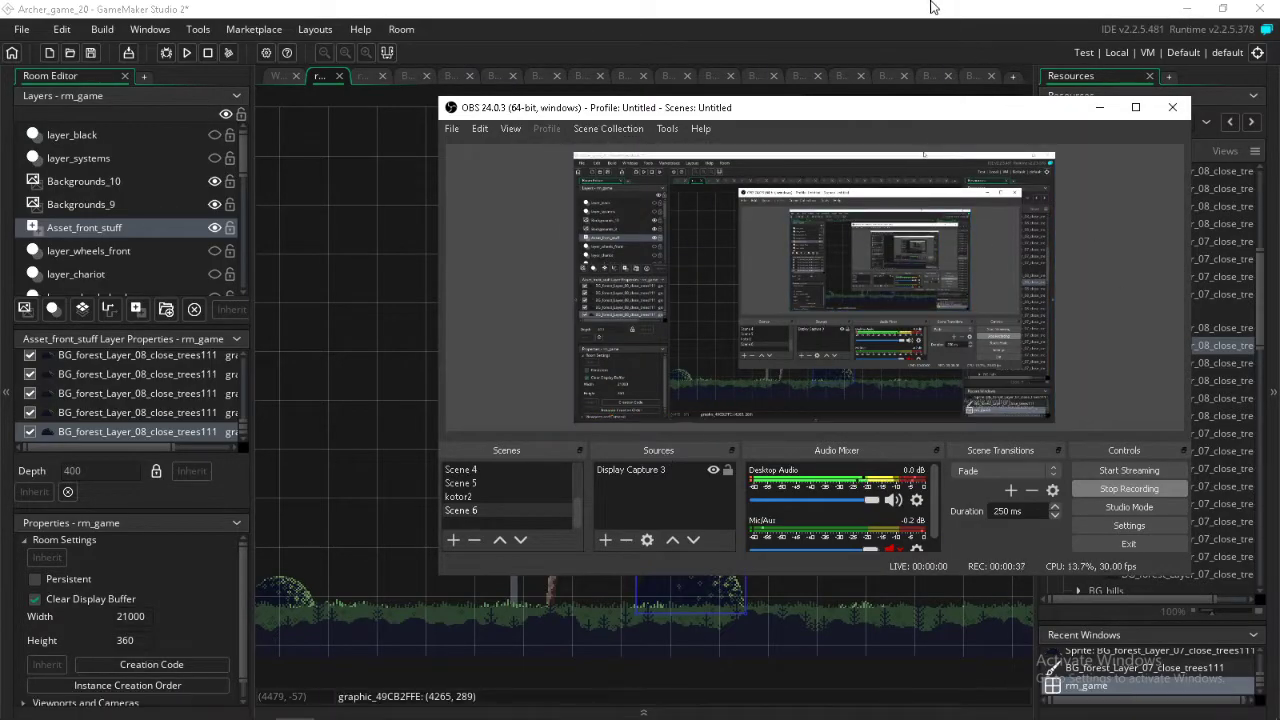
- Check the hotkey settings in OBS, discard the settings dialog and return to GameMaker Studio 2
{"action": "left_click", "coordinate": [1129, 525]}
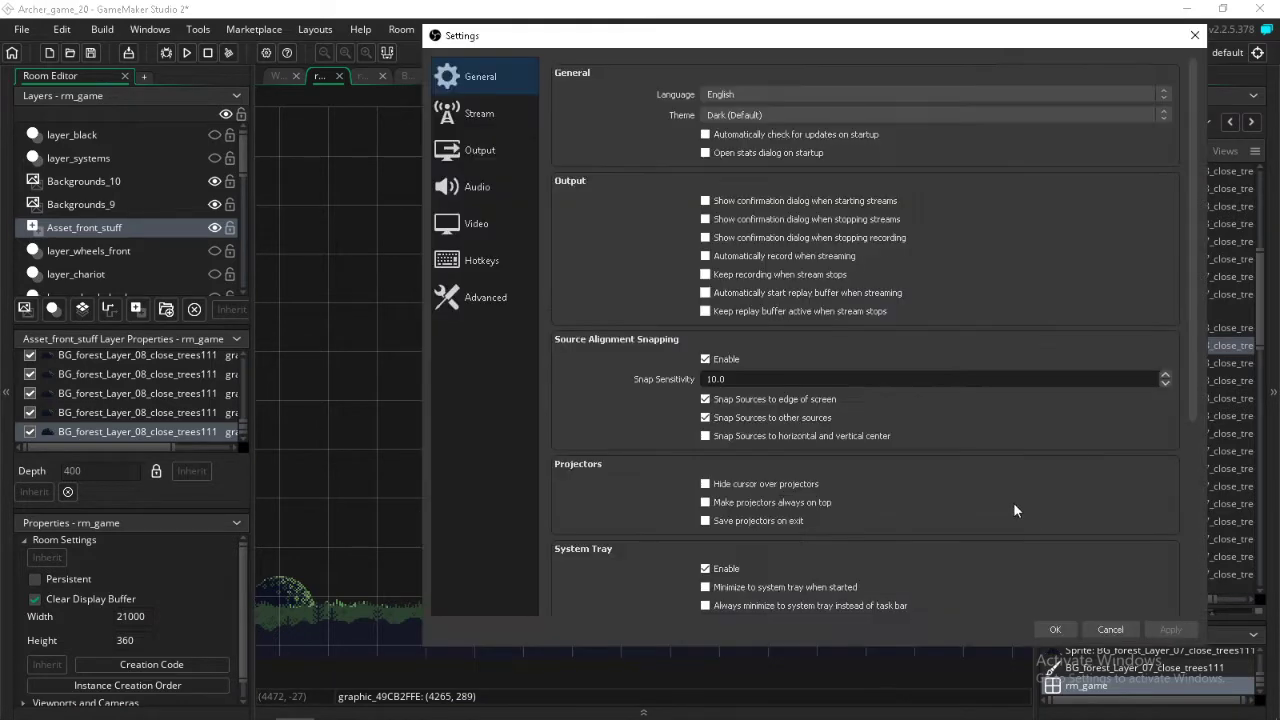
{"action": "left_click", "coordinate": [478, 262]}
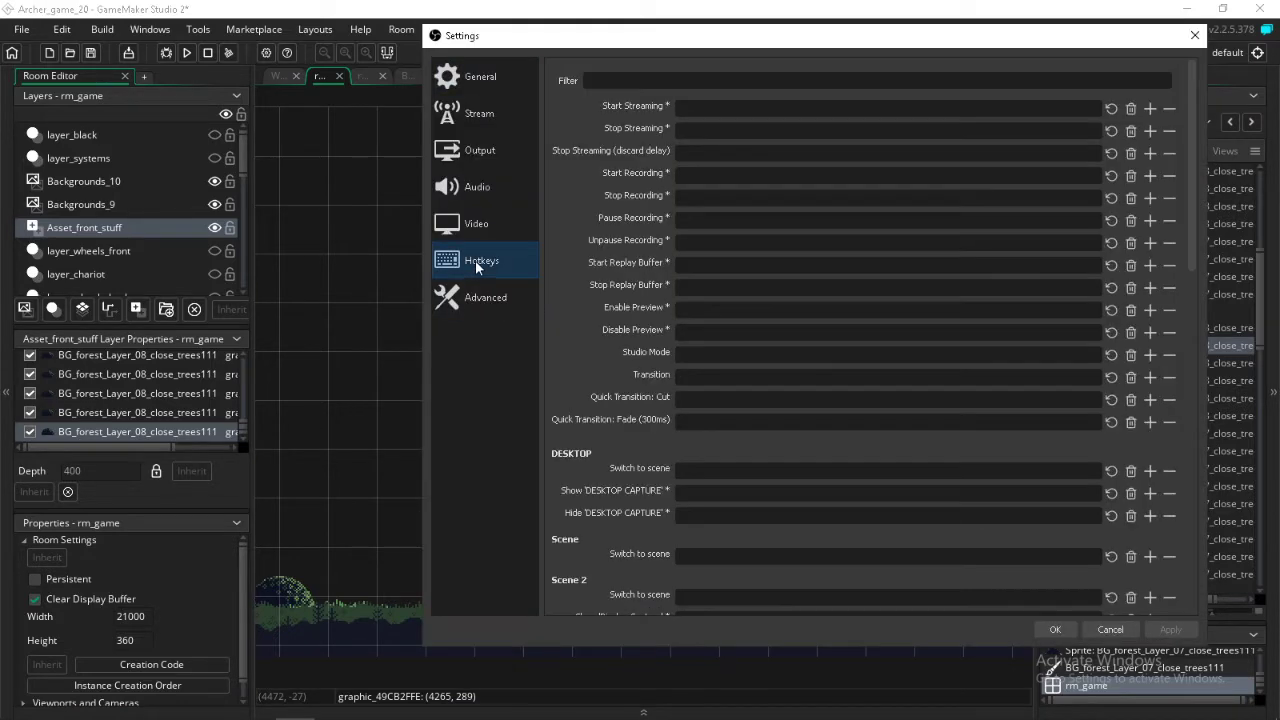
{"action": "left_click", "coordinate": [1100, 630]}
{"action": "left_click", "coordinate": [1100, 108]}
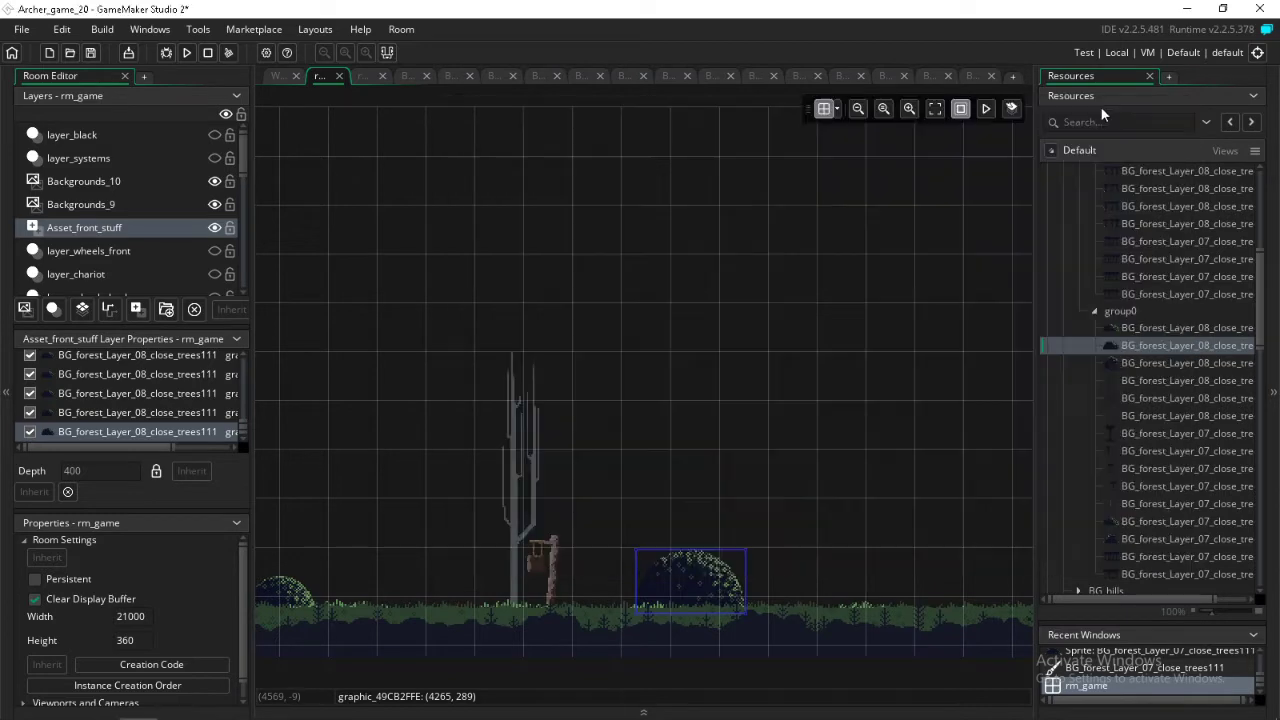
- Place the selected low bush sprite on Asset_front_stuff near the start of the room, at about (293, 287)
{"action": "scroll", "coordinate": [556, 568], "scroll_direction": "left", "scroll_amount": 15, "text": "shift"}
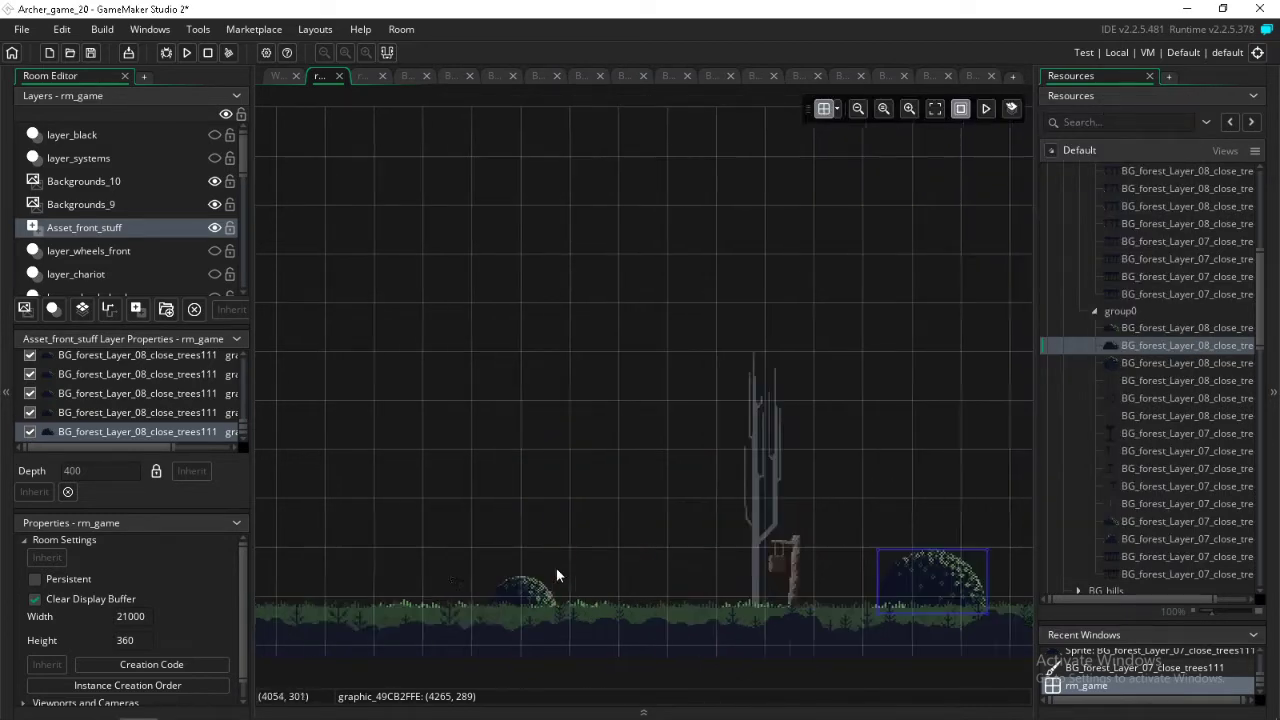
{"action": "scroll", "coordinate": [508, 592], "scroll_direction": "left", "scroll_amount": 2, "text": "shift"}
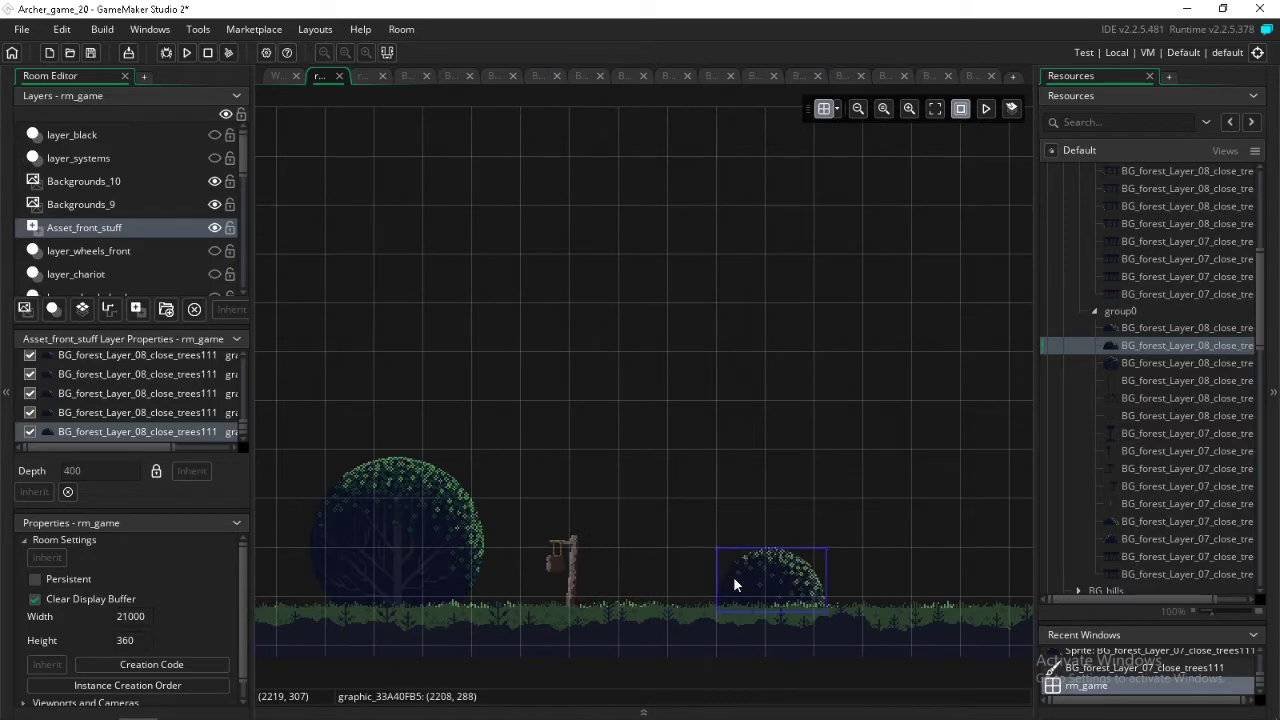
{"action": "scroll", "coordinate": [733, 586], "scroll_direction": "left", "scroll_amount": 7, "text": "shift"}
{"action": "scroll", "coordinate": [733, 586], "scroll_direction": "left", "scroll_amount": 7, "text": "shift"}
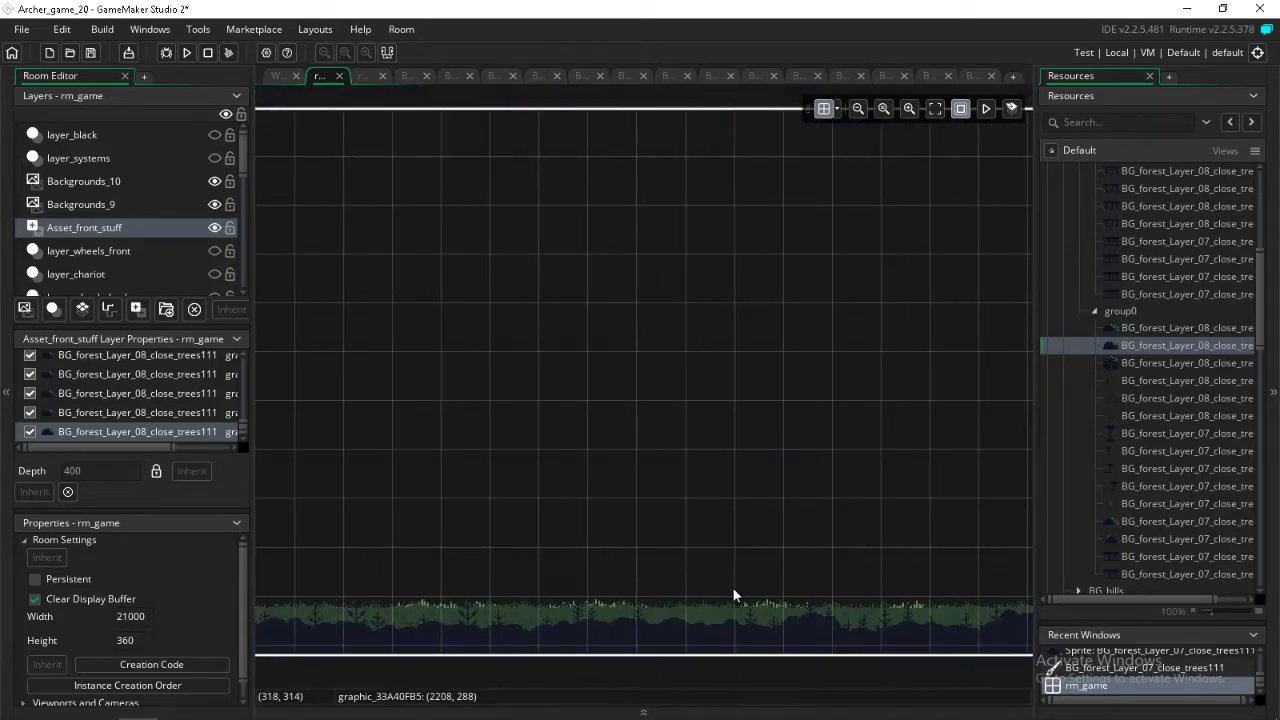
{"action": "left_click", "coordinate": [695, 550]}
- Place two large round bushes (BG_forest_Layer_08_close_trees112) on the grass at about (4809, 230) and (5958, 232)
{"action": "left_click", "coordinate": [1120, 363]}
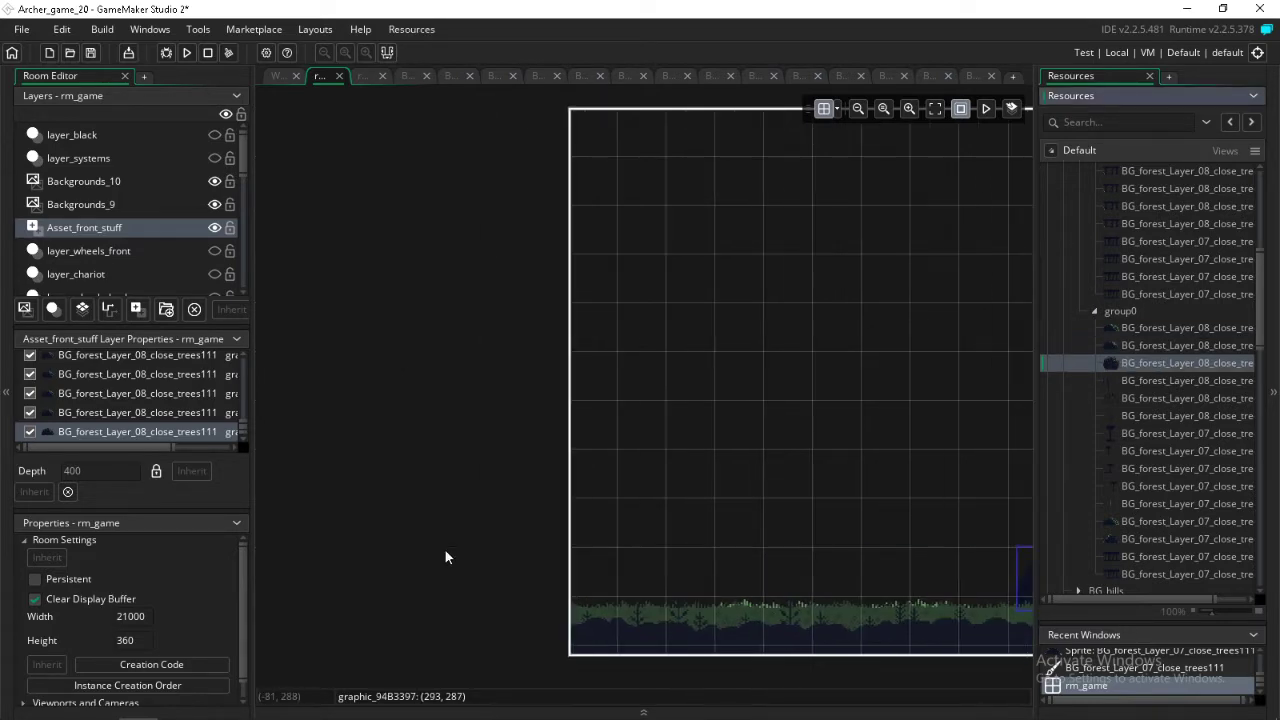
{"action": "scroll", "coordinate": [636, 531], "scroll_direction": "right", "scroll_amount": 20}
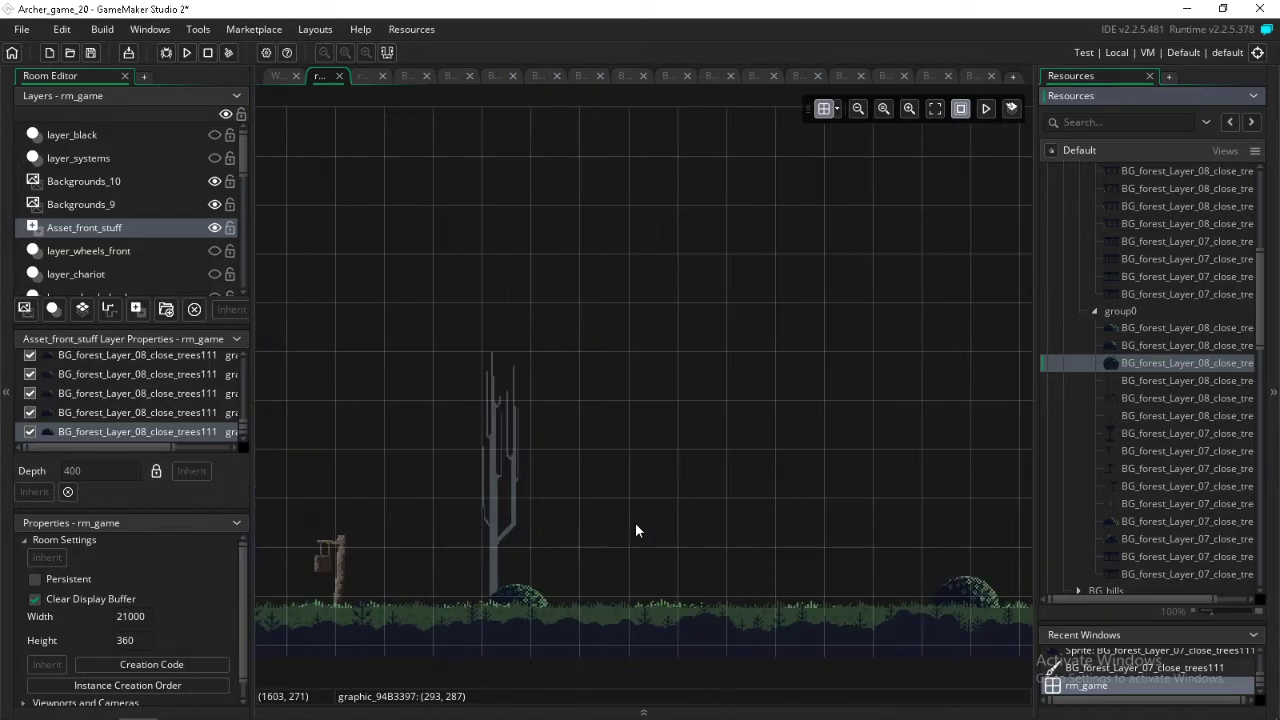
{"action": "scroll", "coordinate": [635, 537], "scroll_direction": "right", "scroll_amount": 20}
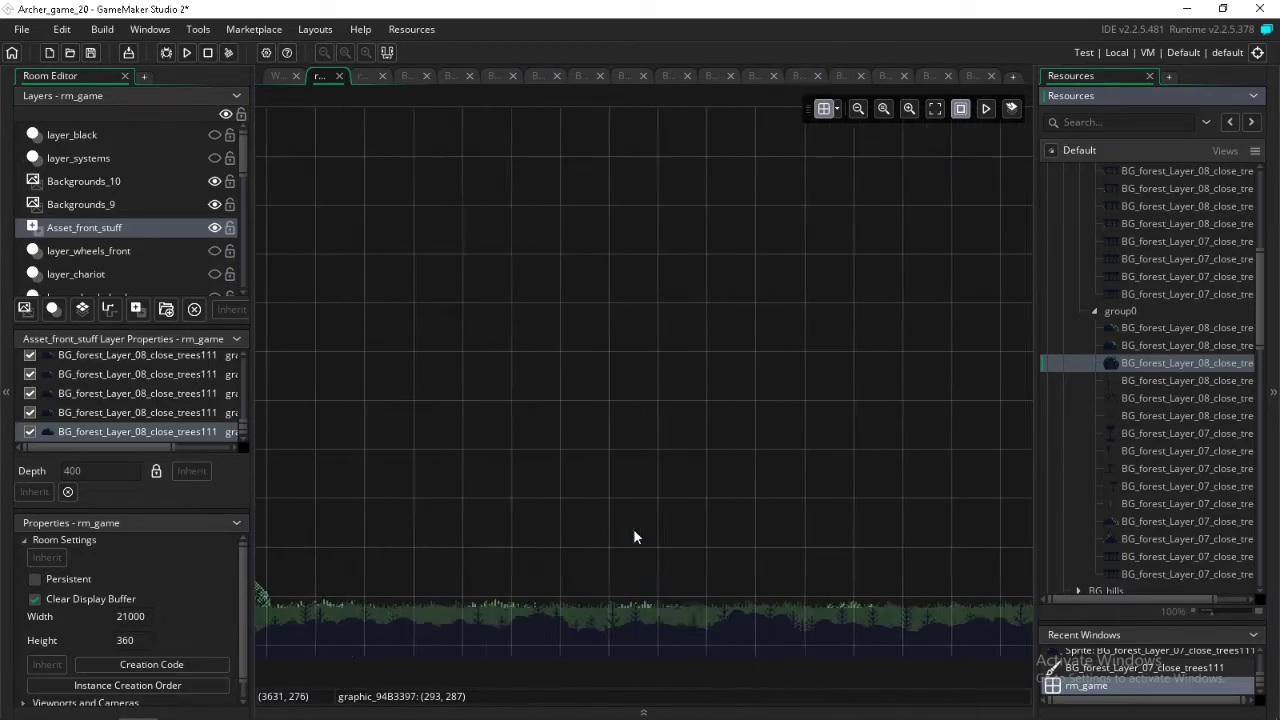
{"action": "key", "text": "alt"}
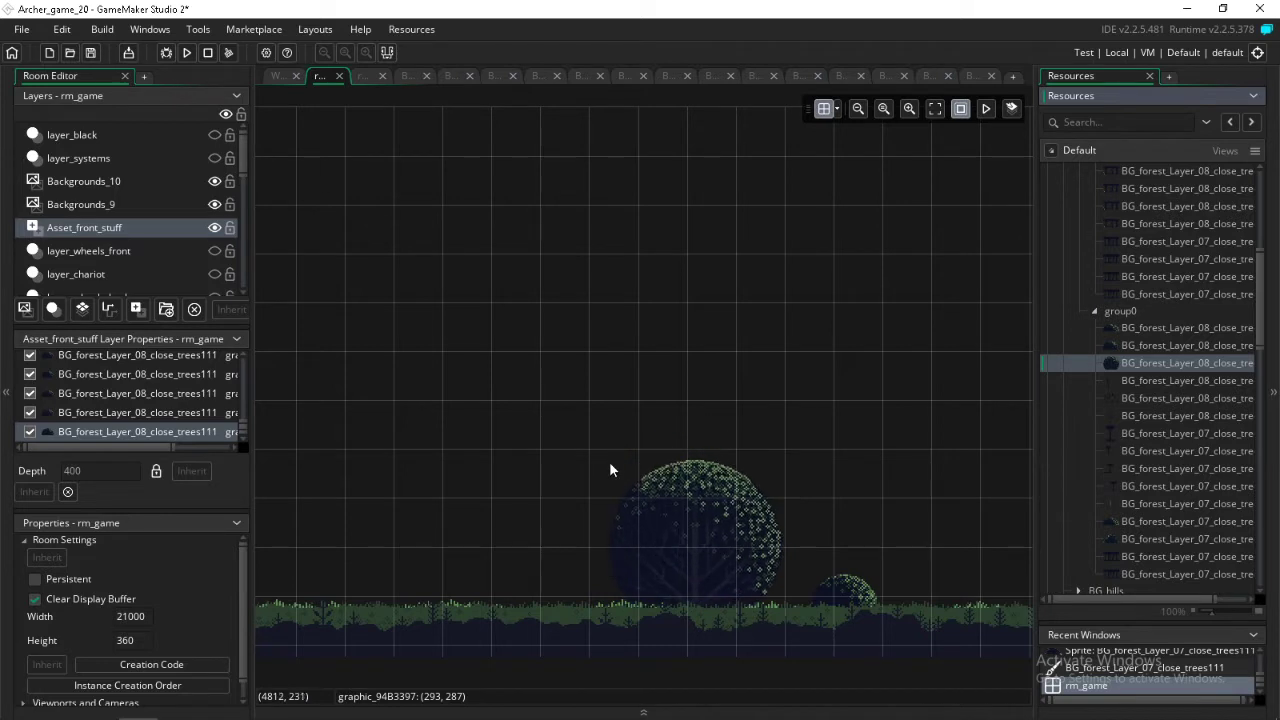
{"action": "left_click", "coordinate": [605, 467], "text": "alt"}
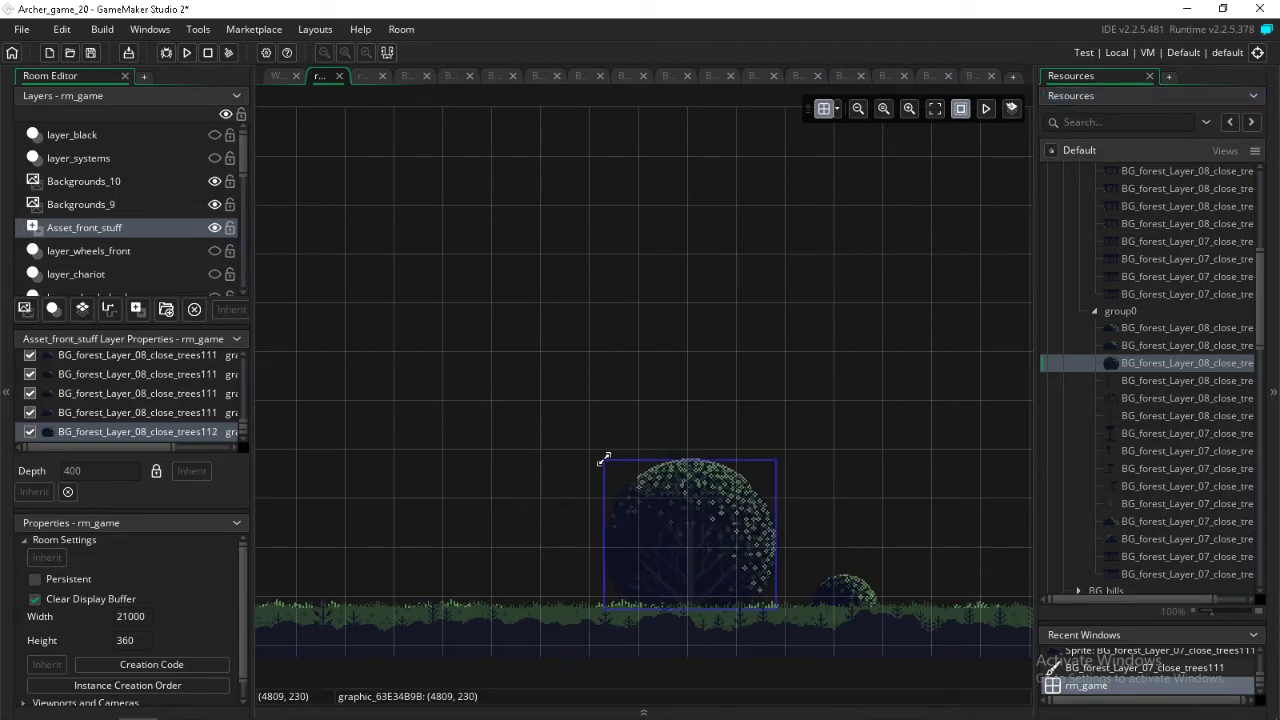
{"action": "scroll", "coordinate": [605, 461], "scroll_direction": "right", "scroll_amount": 10}
{"action": "key", "text": "alt"}
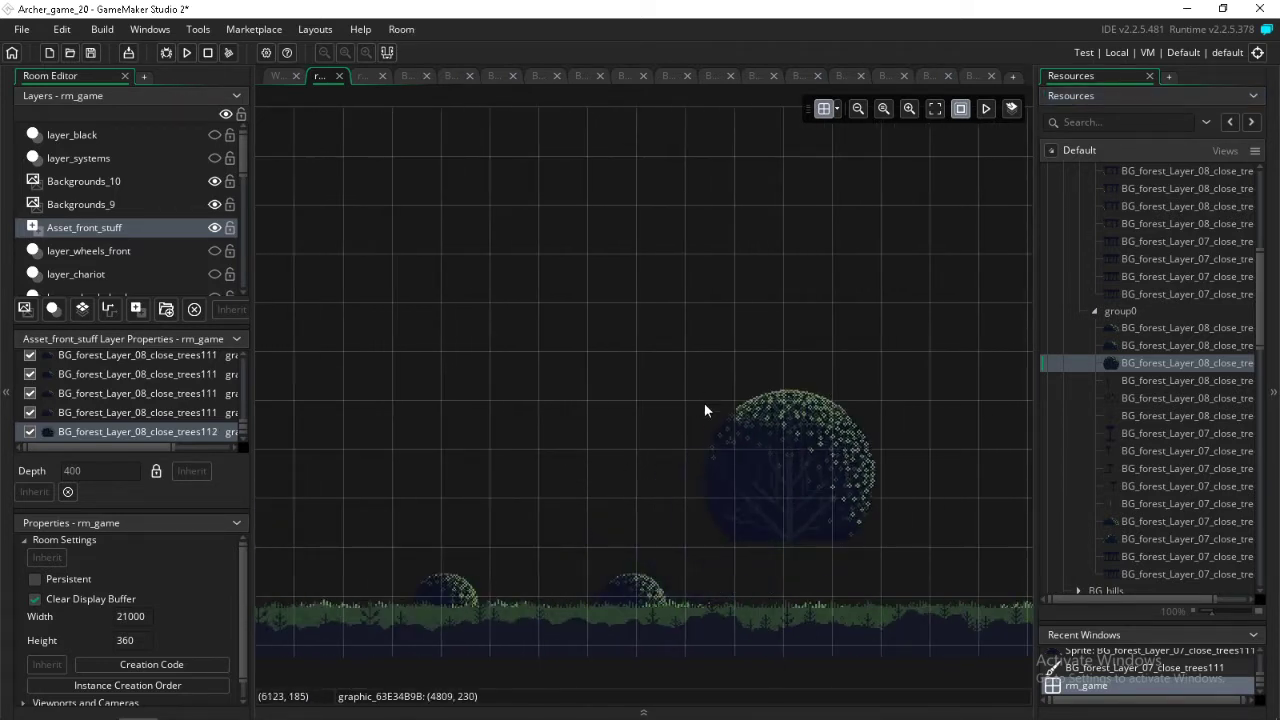
{"action": "left_click", "coordinate": [451, 470], "text": "alt"}
- Add two more large round bushes further along the room, at about (10782, 234) and (15612, 233)
{"action": "scroll", "coordinate": [583, 451], "scroll_direction": "right", "scroll_amount": 8}
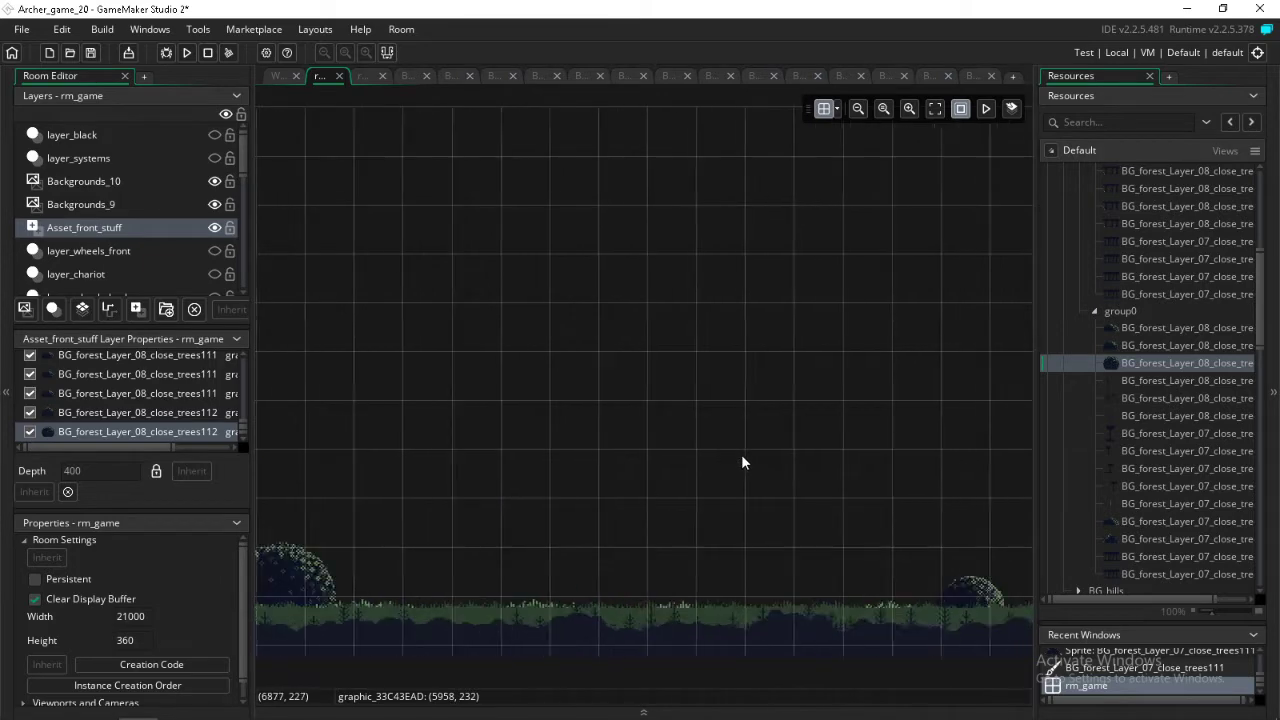
{"action": "scroll", "coordinate": [741, 467], "scroll_direction": "right", "scroll_amount": 10}
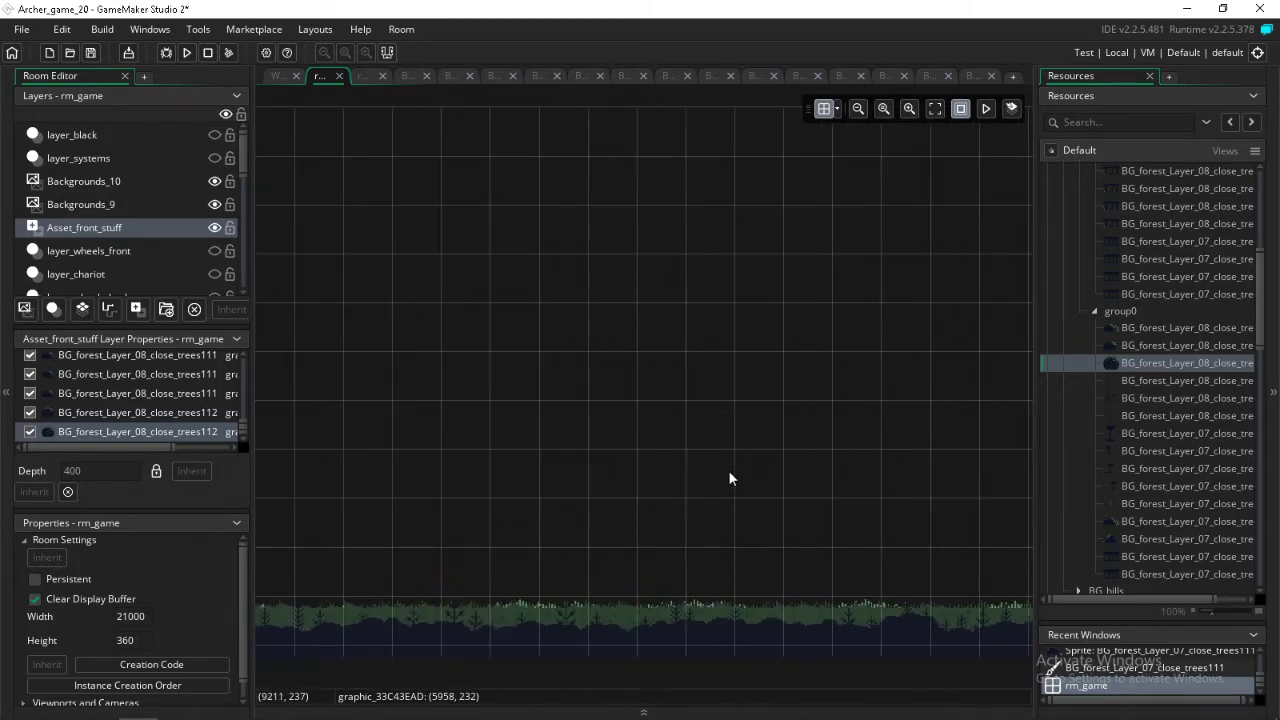
{"action": "scroll", "coordinate": [729, 478], "scroll_direction": "right", "scroll_amount": 3}
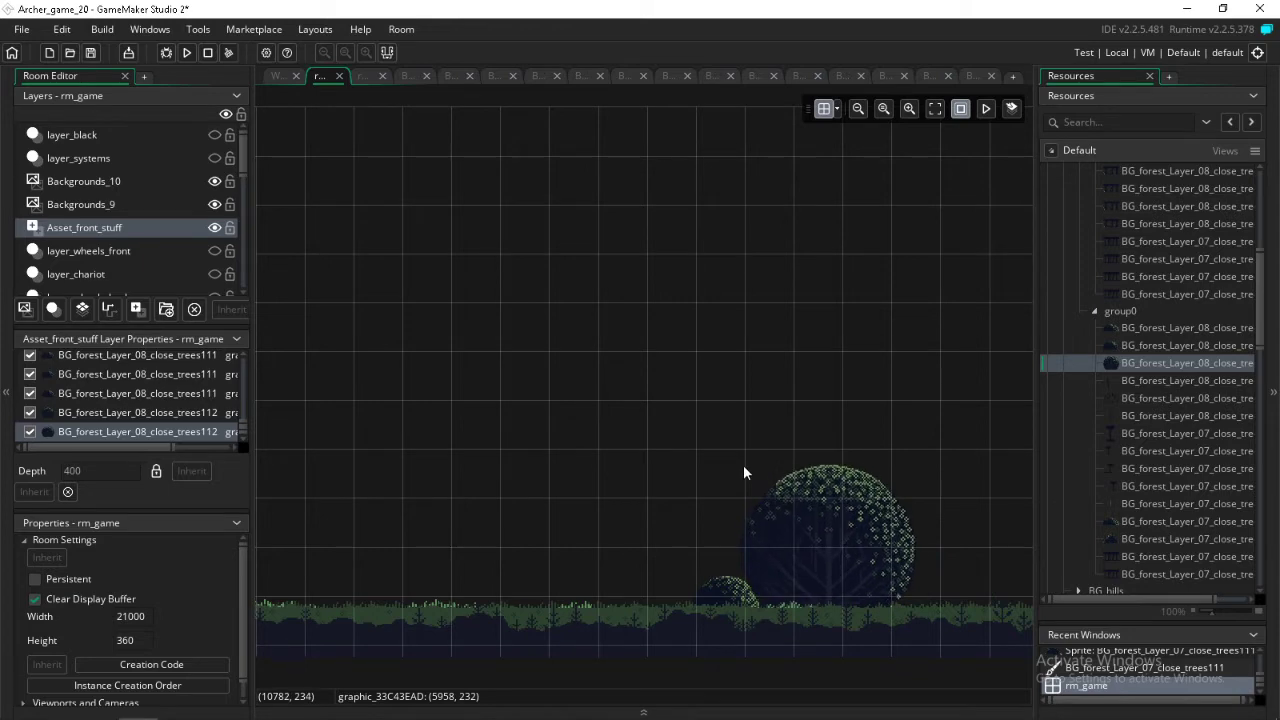
{"action": "left_click", "coordinate": [743, 465]}
{"action": "scroll", "coordinate": [746, 464], "scroll_direction": "right", "scroll_amount": 6}
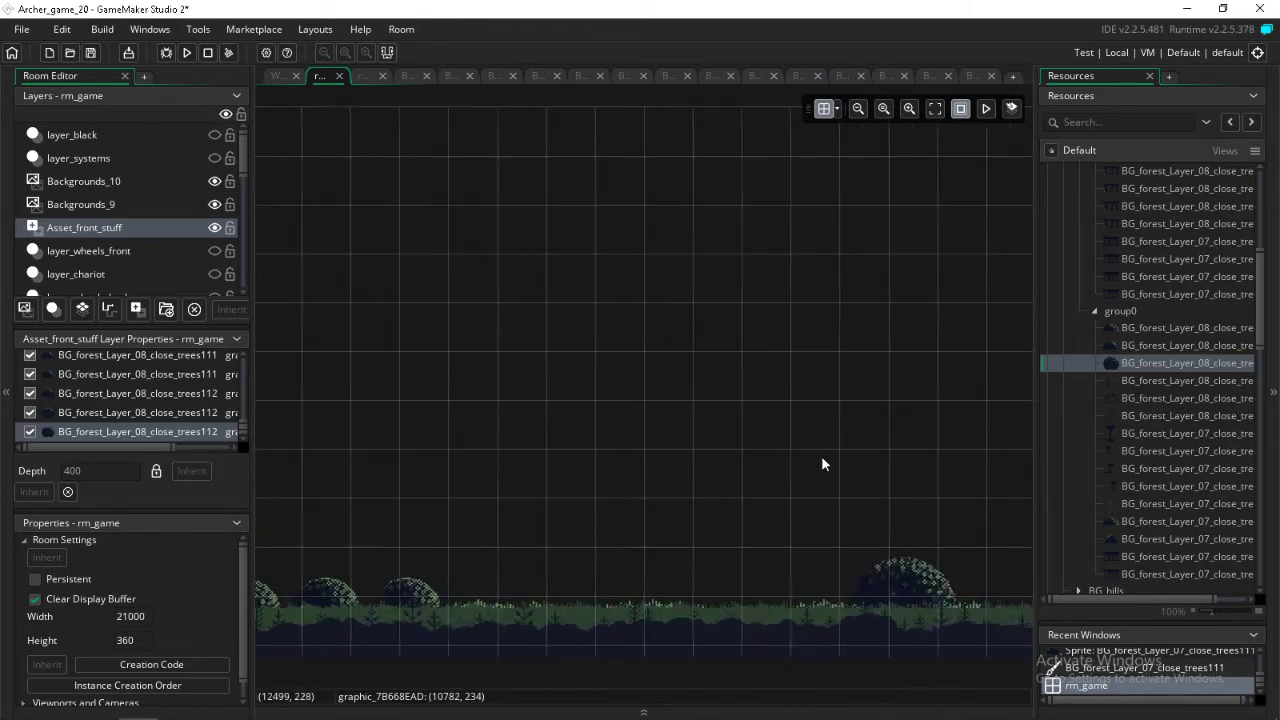
{"action": "scroll", "coordinate": [822, 464], "scroll_direction": "right", "scroll_amount": 9}
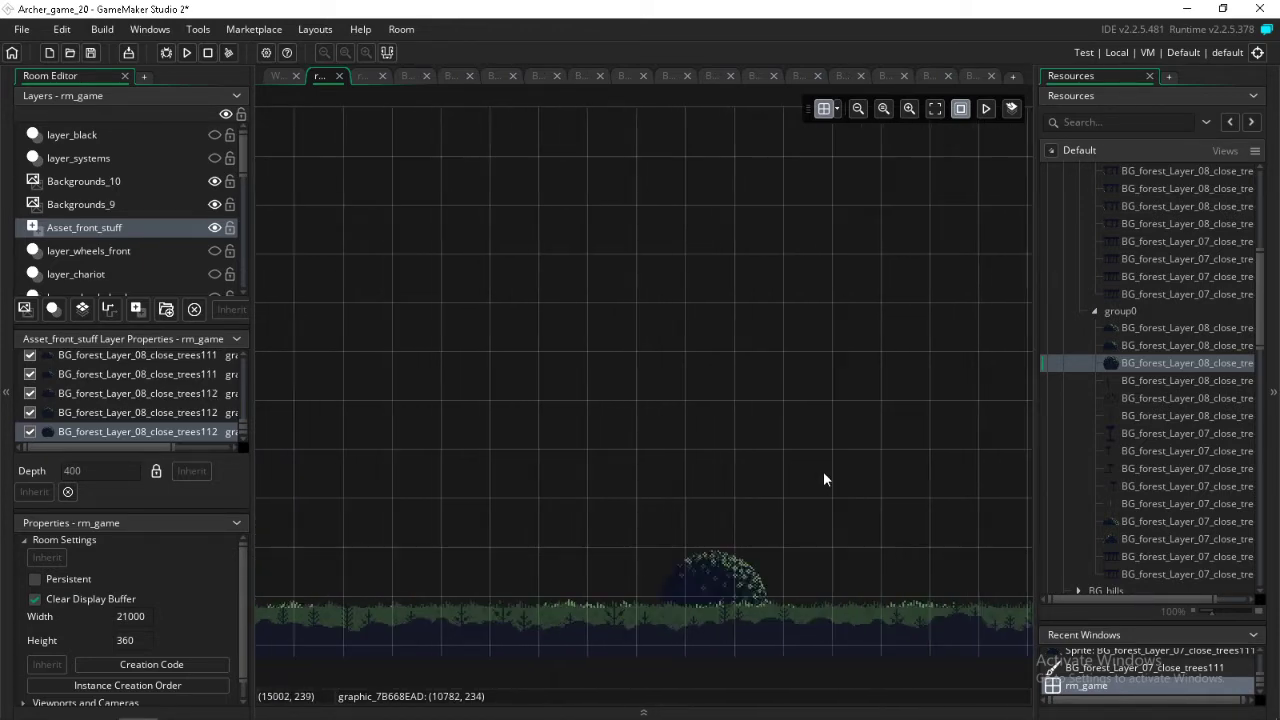
{"action": "scroll", "coordinate": [824, 473], "scroll_direction": "right", "scroll_amount": 3}
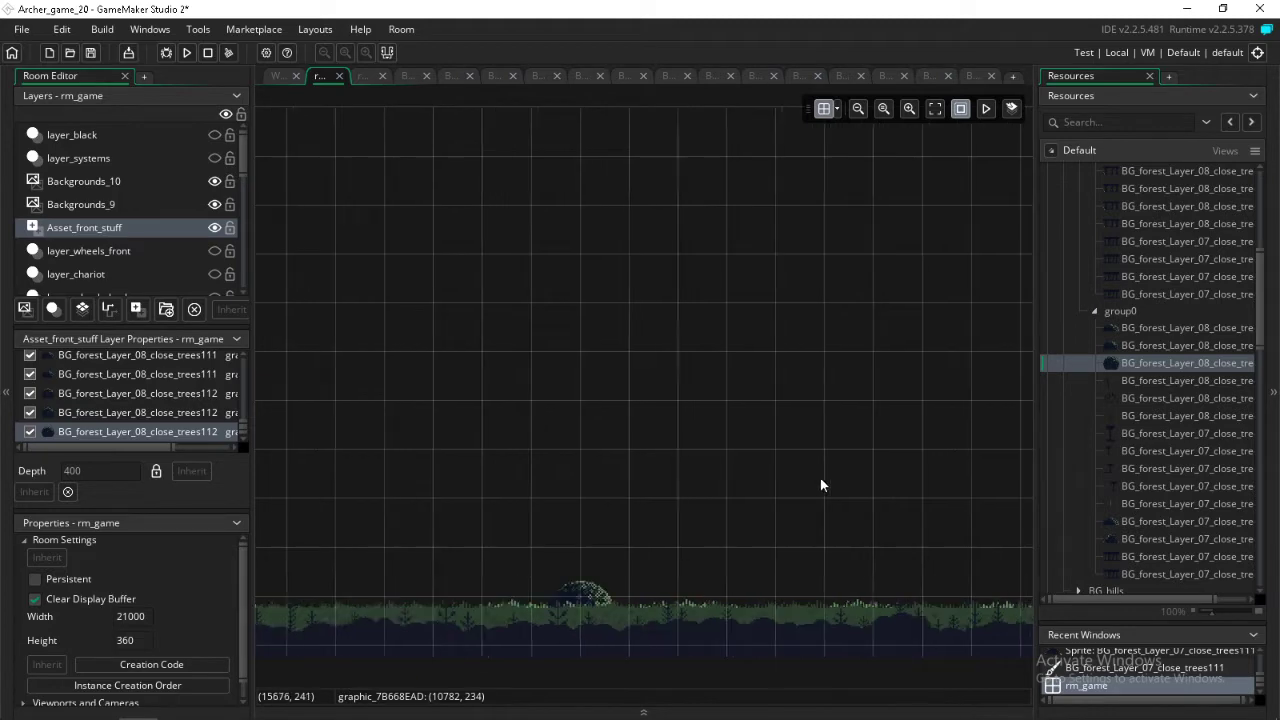
{"action": "left_click", "coordinate": [642, 464]}
- Move the existing large round bush Layer_0003_63 near the room's end down onto the grass, to about (19675, 230)
{"action": "scroll", "coordinate": [642, 468], "scroll_direction": "right", "scroll_amount": 1}
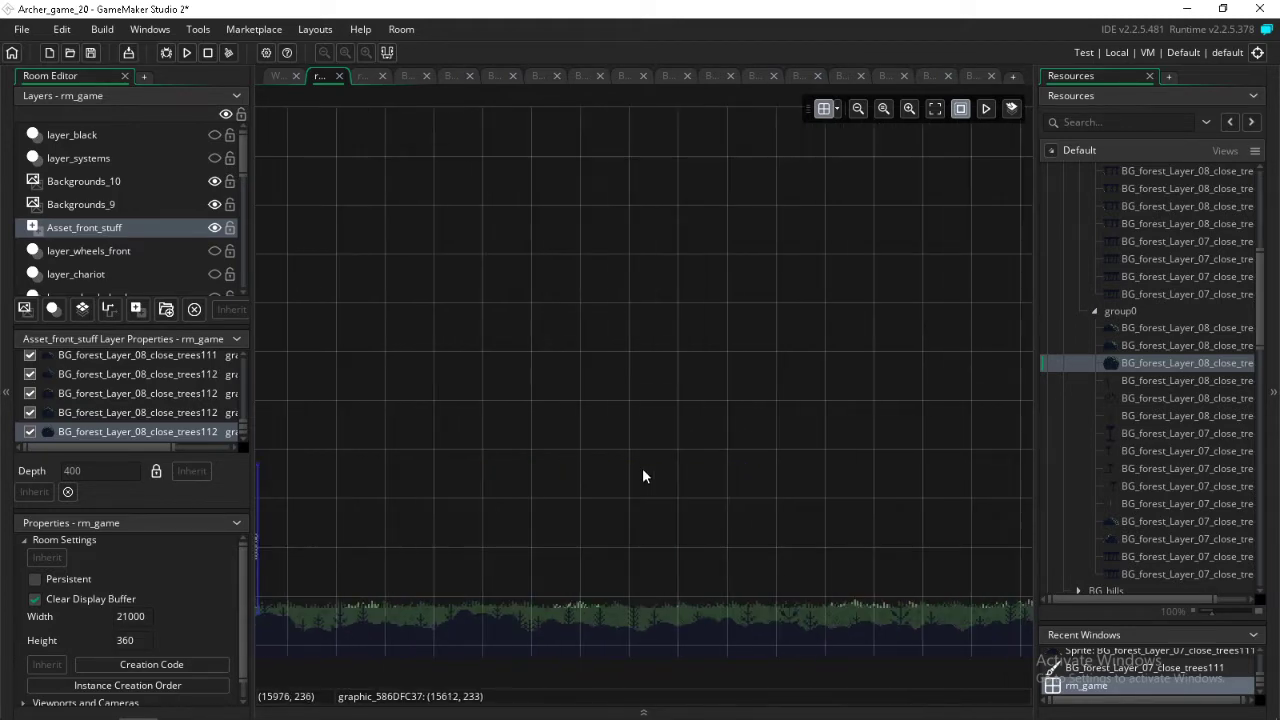
{"action": "scroll", "coordinate": [643, 470], "scroll_direction": "right", "scroll_amount": 9}
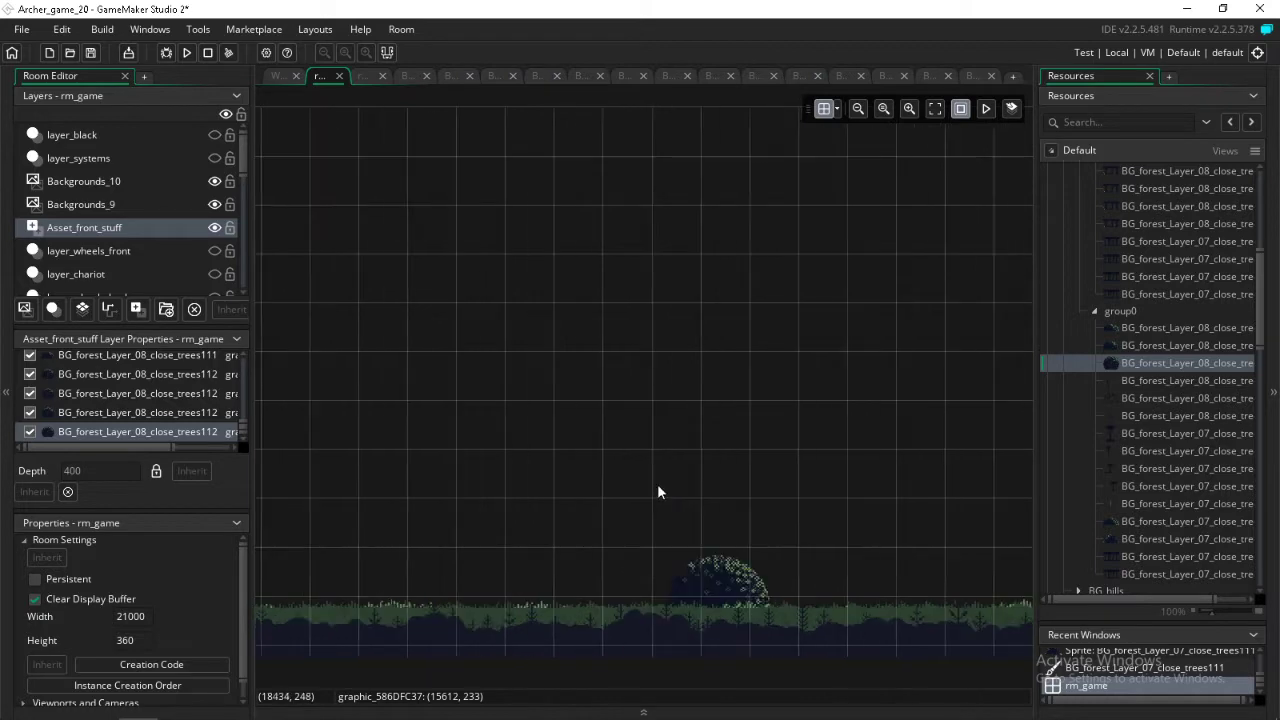
{"action": "scroll", "coordinate": [658, 491], "scroll_direction": "right", "scroll_amount": 4}
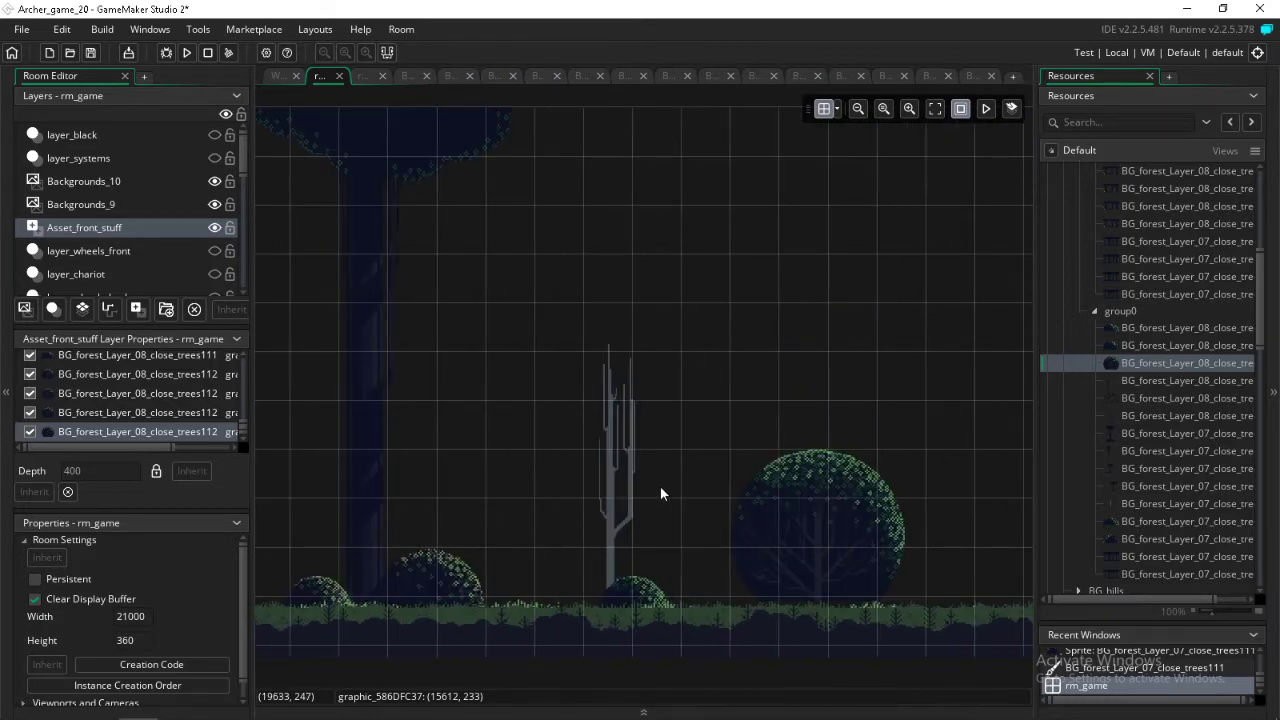
{"action": "scroll", "coordinate": [660, 494], "scroll_direction": "right", "scroll_amount": 1}
{"action": "left_click", "coordinate": [751, 516]}
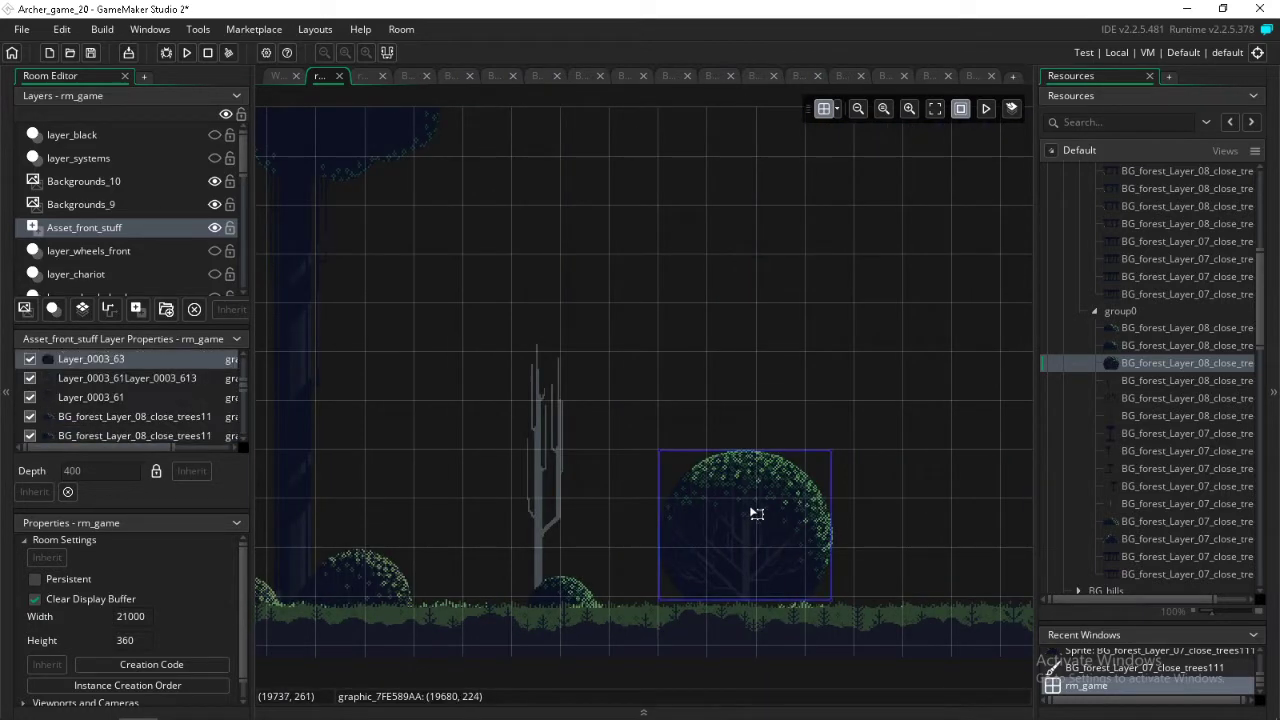
{"action": "left_click_drag", "start_coordinate": [759, 495], "coordinate": [707, 516]}
- Place the thin bare tree sprite (BG_forest_Layer_08_close_trees1111) beside the large round bush near the room's end, at about (19642, 83)
{"action": "scroll", "coordinate": [700, 505], "scroll_direction": "right", "scroll_amount": 10, "text": "shift"}
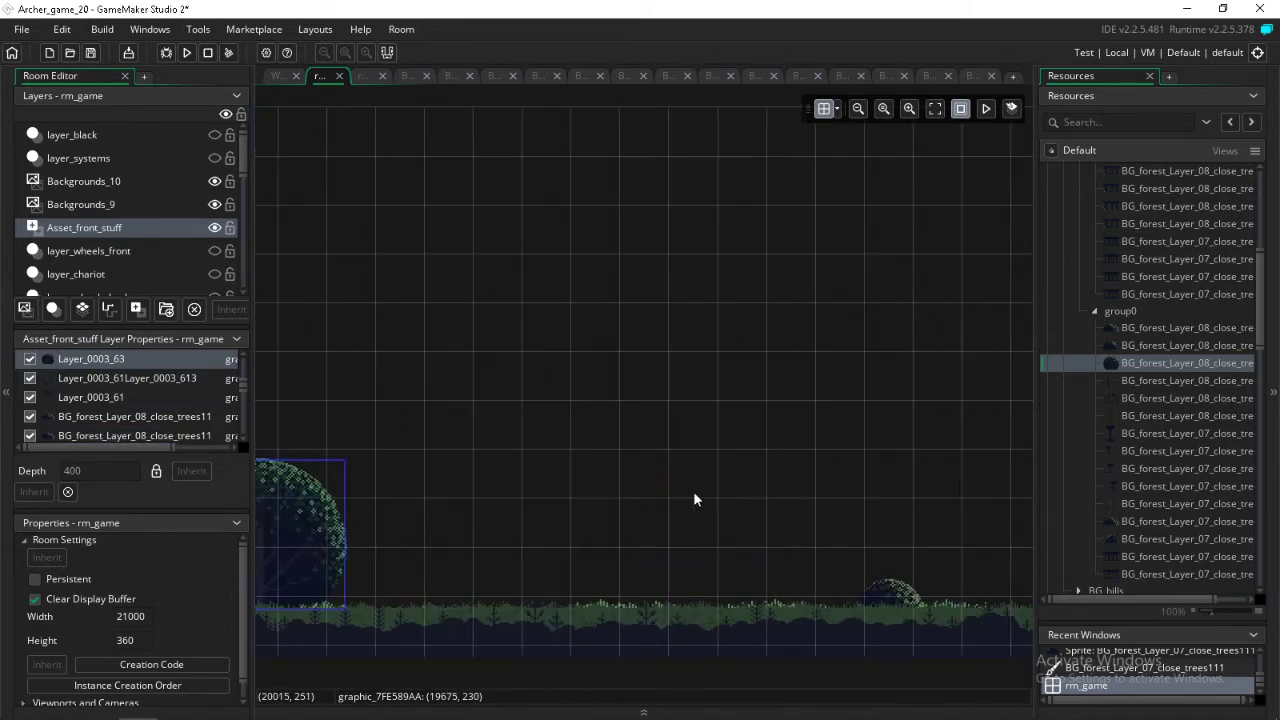
{"action": "scroll", "coordinate": [669, 520], "scroll_direction": "left", "scroll_amount": 2, "text": "shift"}
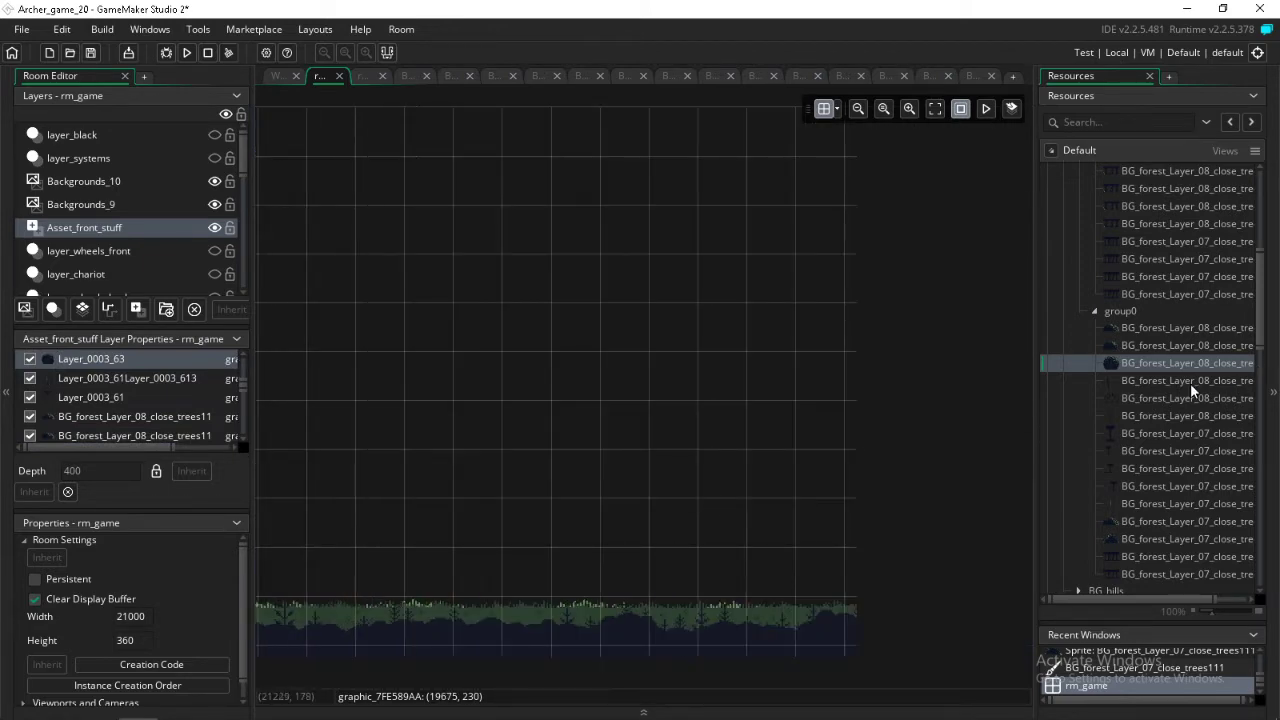
{"action": "left_click", "coordinate": [1157, 384]}
{"action": "scroll", "coordinate": [699, 469], "scroll_direction": "up", "scroll_amount": 5}
{"action": "scroll", "coordinate": [640, 472], "scroll_direction": "down", "scroll_amount": 6}
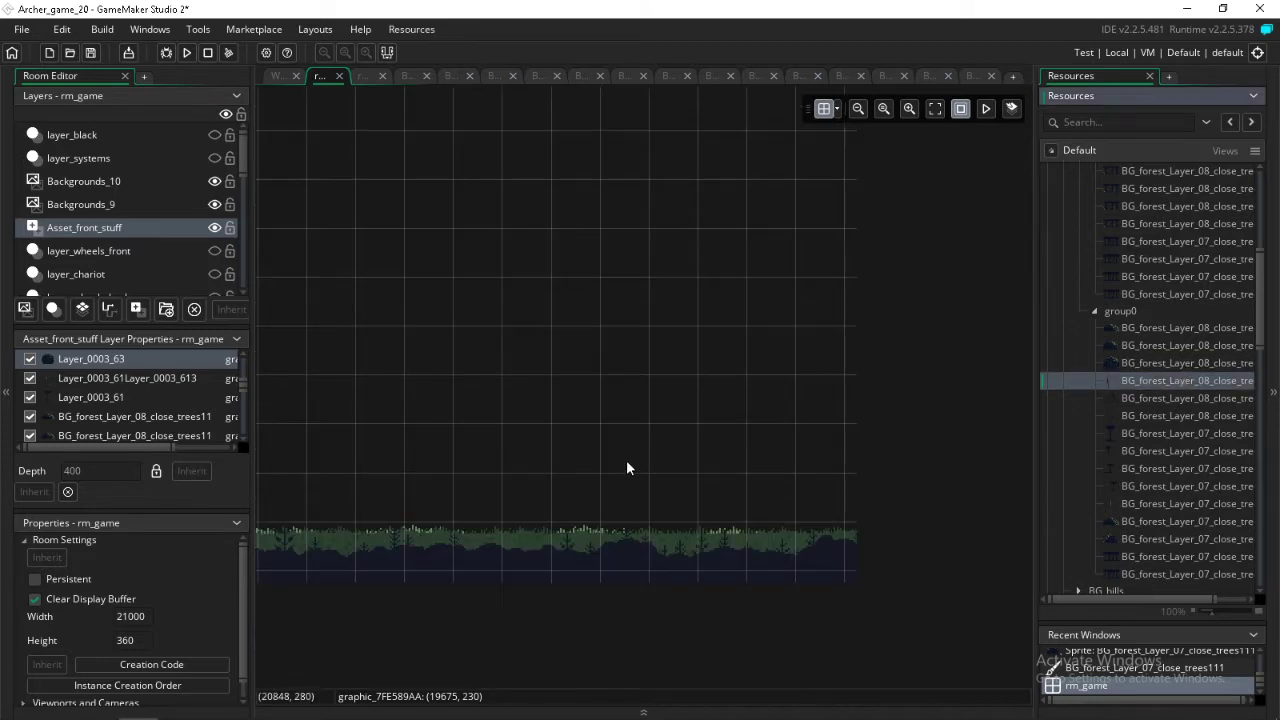
{"action": "scroll", "coordinate": [503, 250], "scroll_direction": "left", "scroll_amount": 5, "text": "shift"}
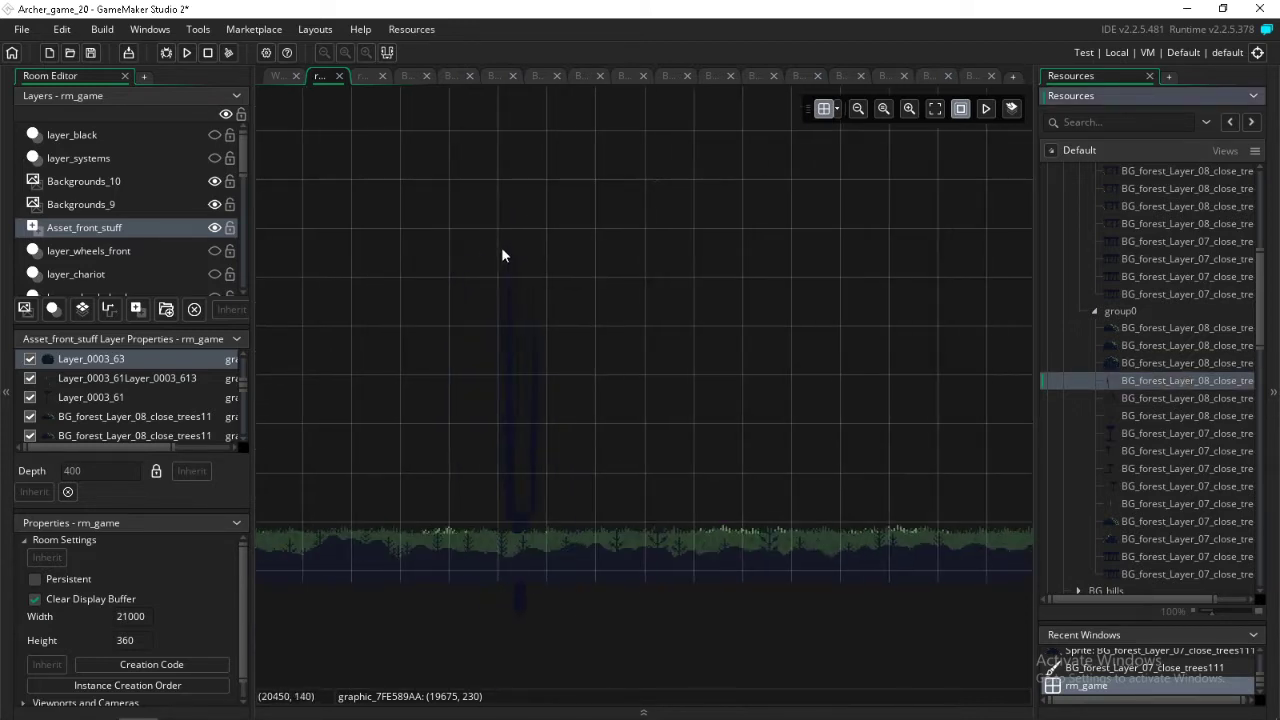
{"action": "scroll", "coordinate": [520, 208], "scroll_direction": "left", "scroll_amount": 1, "text": "shift"}
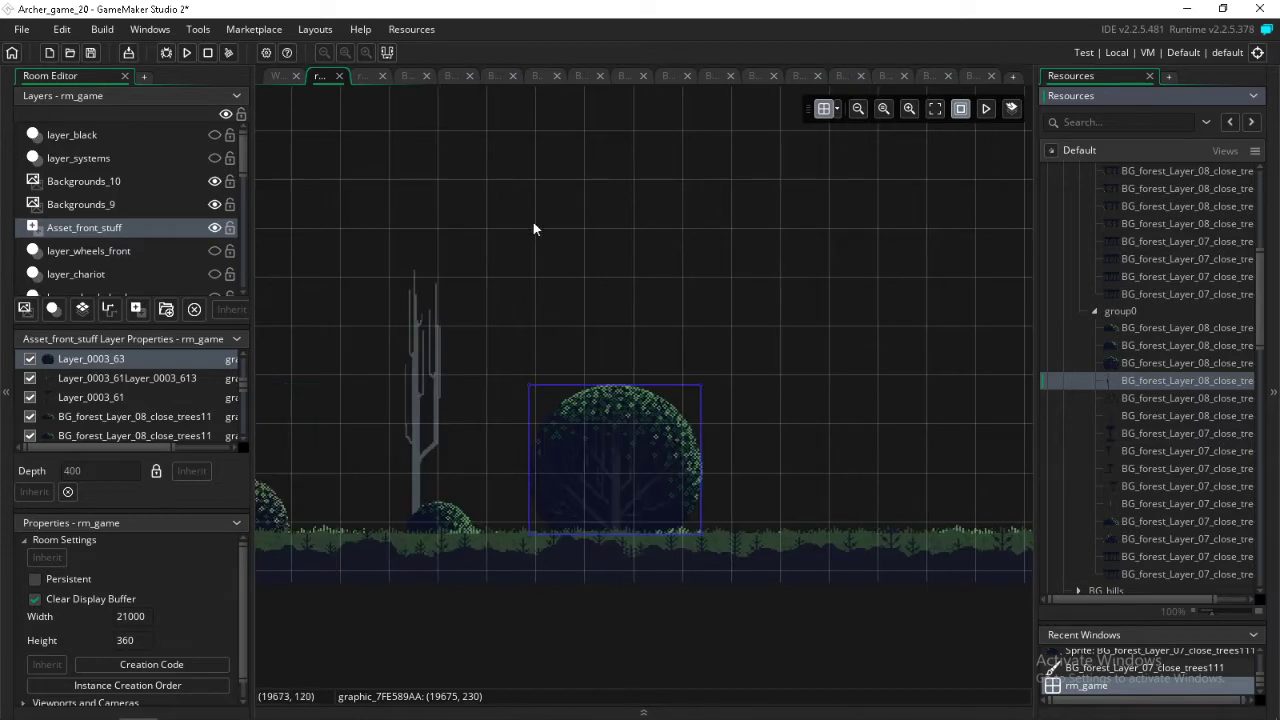
{"action": "left_click", "coordinate": [479, 159], "text": "alt"}
- Place two more thin bare trees (BG_forest_Layer_08_close_trees1111) along the room, at about (15338, 84) and (11074, 91)
{"action": "scroll", "coordinate": [452, 182], "scroll_direction": "left", "scroll_amount": 5, "text": "shift"}
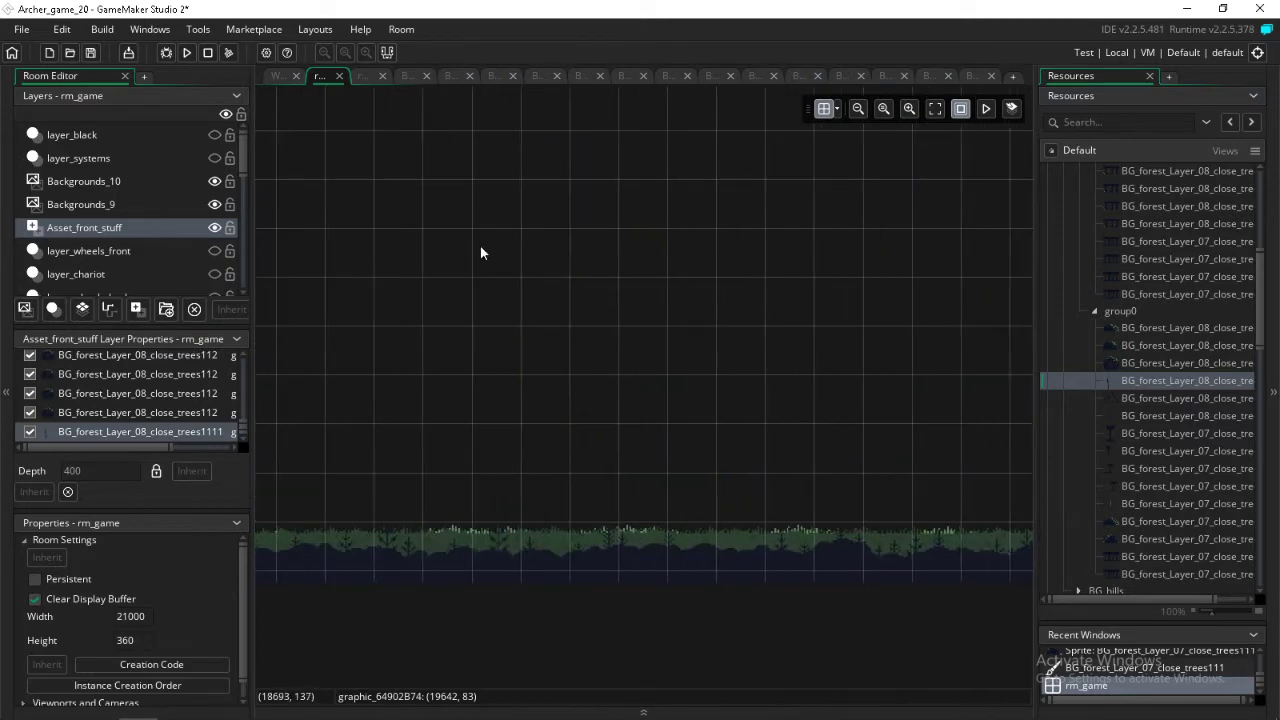
{"action": "scroll", "coordinate": [480, 252], "scroll_direction": "left", "scroll_amount": 10, "text": "shift"}
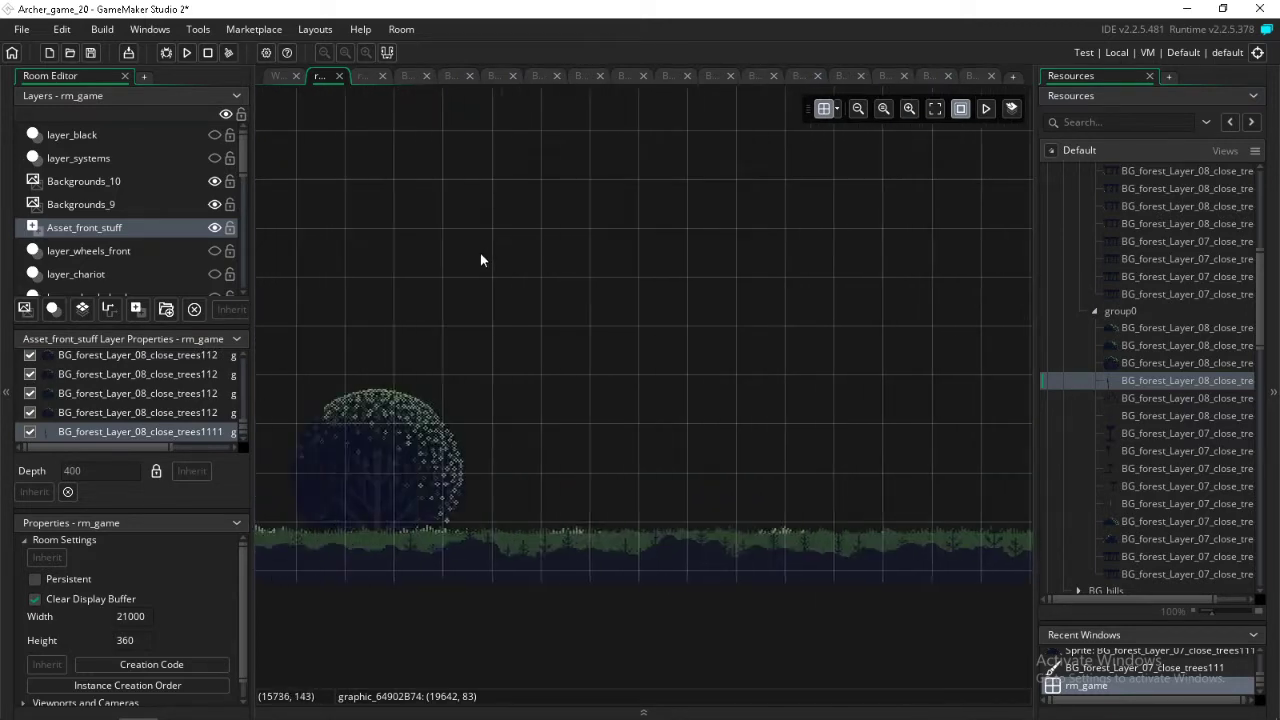
{"action": "scroll", "coordinate": [480, 254], "scroll_direction": "left", "scroll_amount": 4, "text": "shift"}
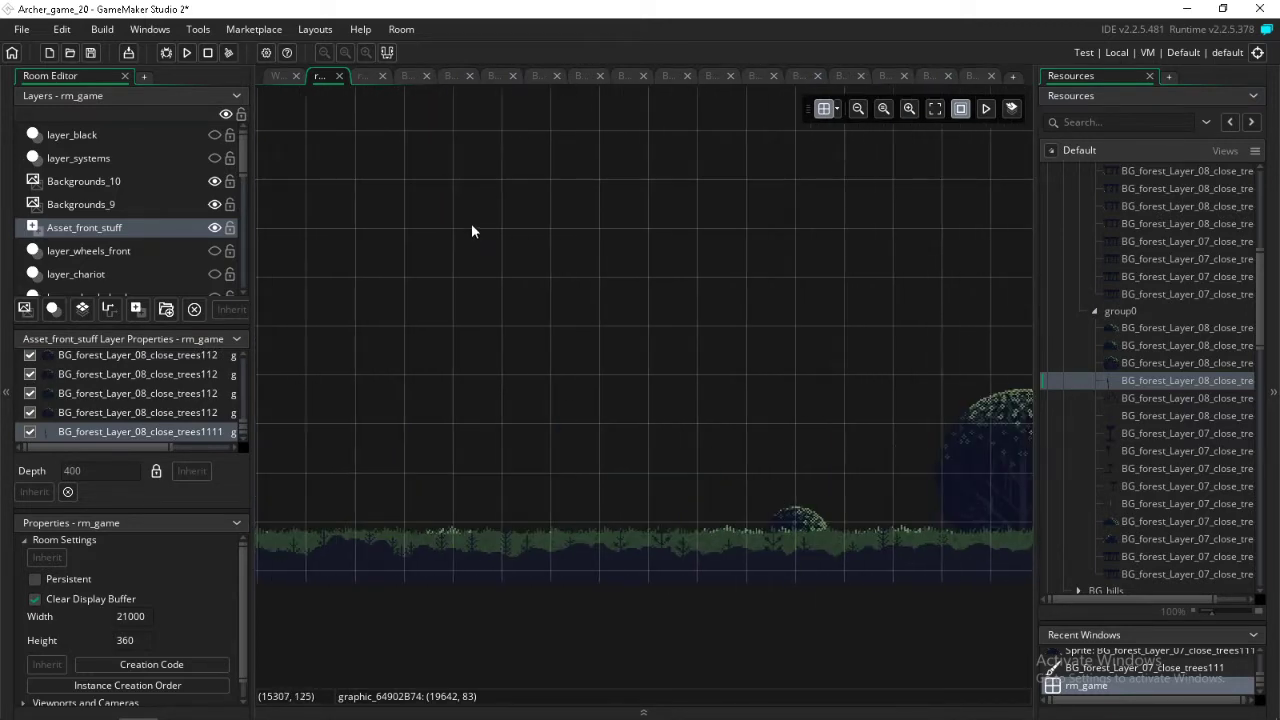
{"action": "left_click", "coordinate": [520, 166], "text": "alt"}
{"action": "scroll", "coordinate": [388, 254], "scroll_direction": "left", "scroll_amount": 6, "text": "shift"}
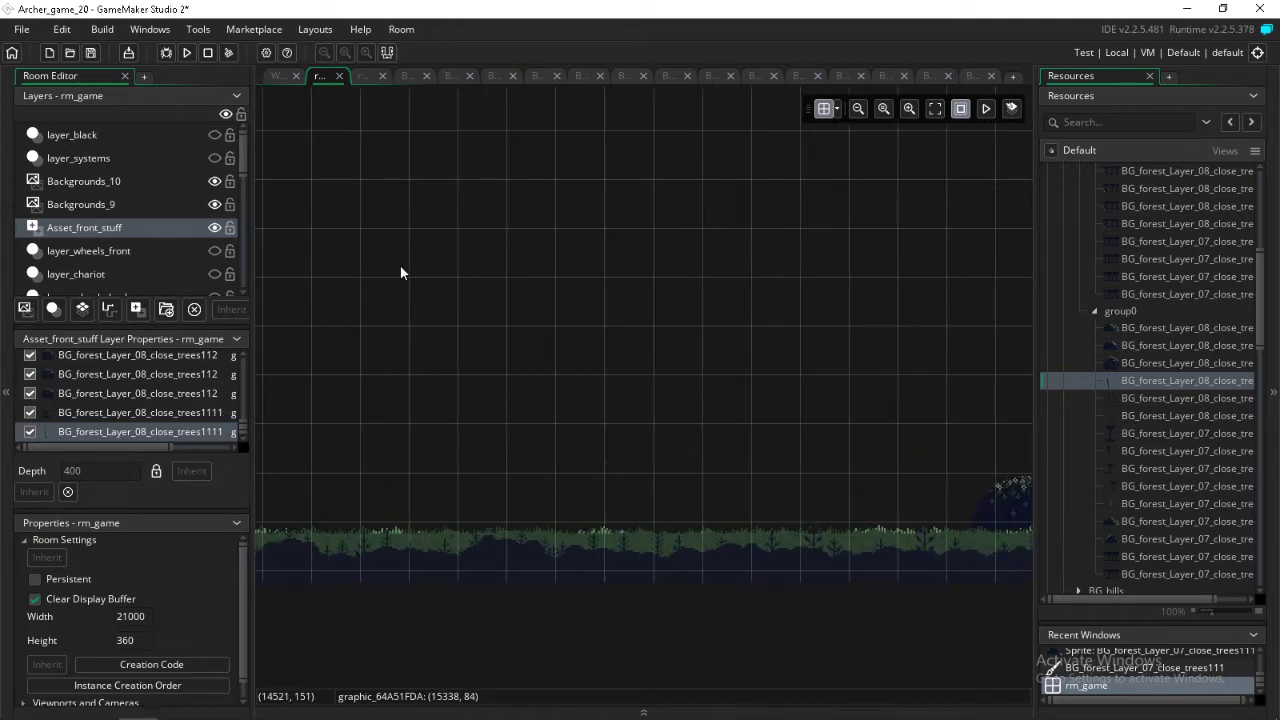
{"action": "scroll", "coordinate": [400, 268], "scroll_direction": "left", "scroll_amount": 10, "text": "shift"}
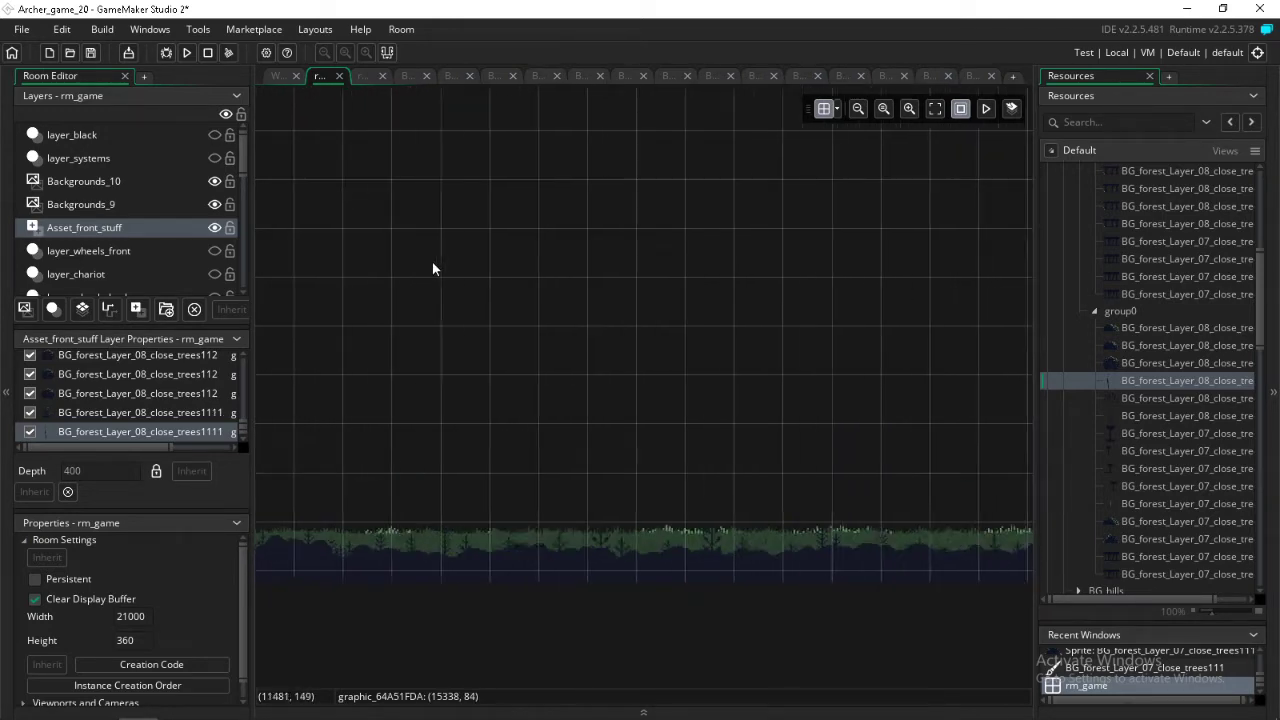
{"action": "scroll", "coordinate": [433, 266], "scroll_direction": "left", "scroll_amount": 3, "text": "shift"}
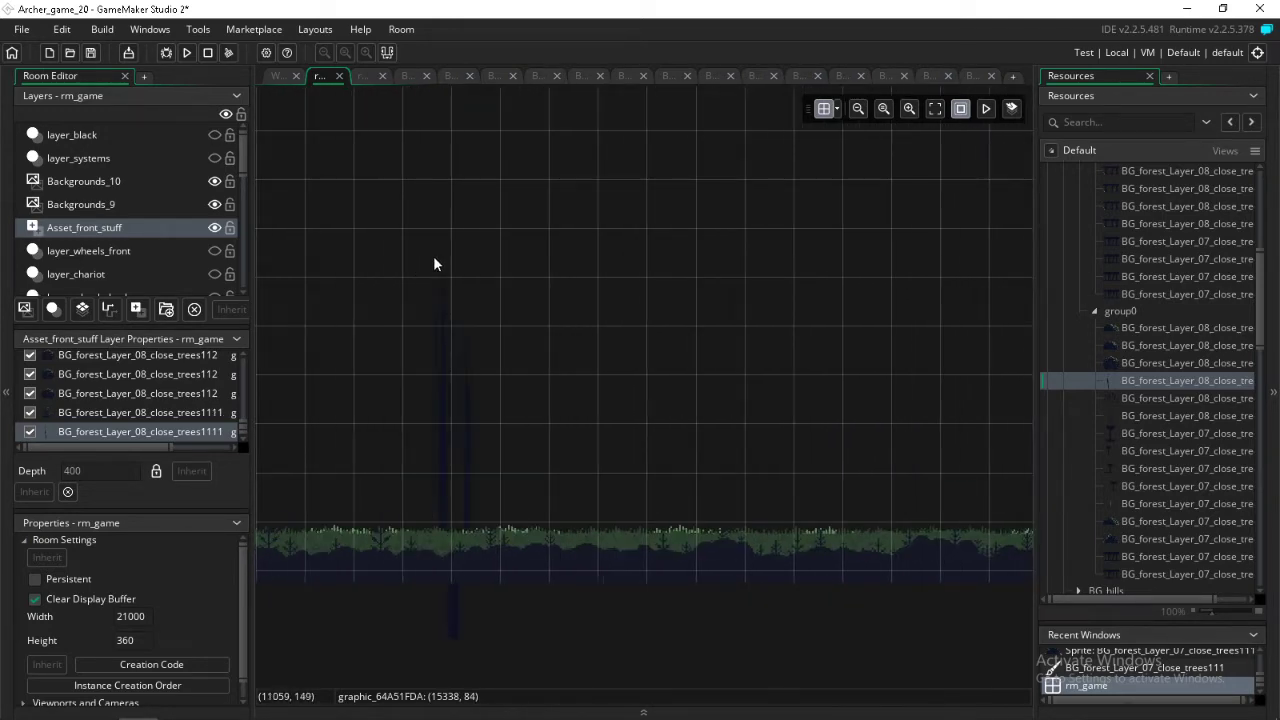
{"action": "left_click", "coordinate": [456, 179], "text": "alt"}
- Add two further thin bare trees toward the room's start, at about (7813, 88) and (5364, 89)
{"action": "scroll", "coordinate": [386, 243], "scroll_direction": "left", "scroll_amount": 7, "text": "shift"}
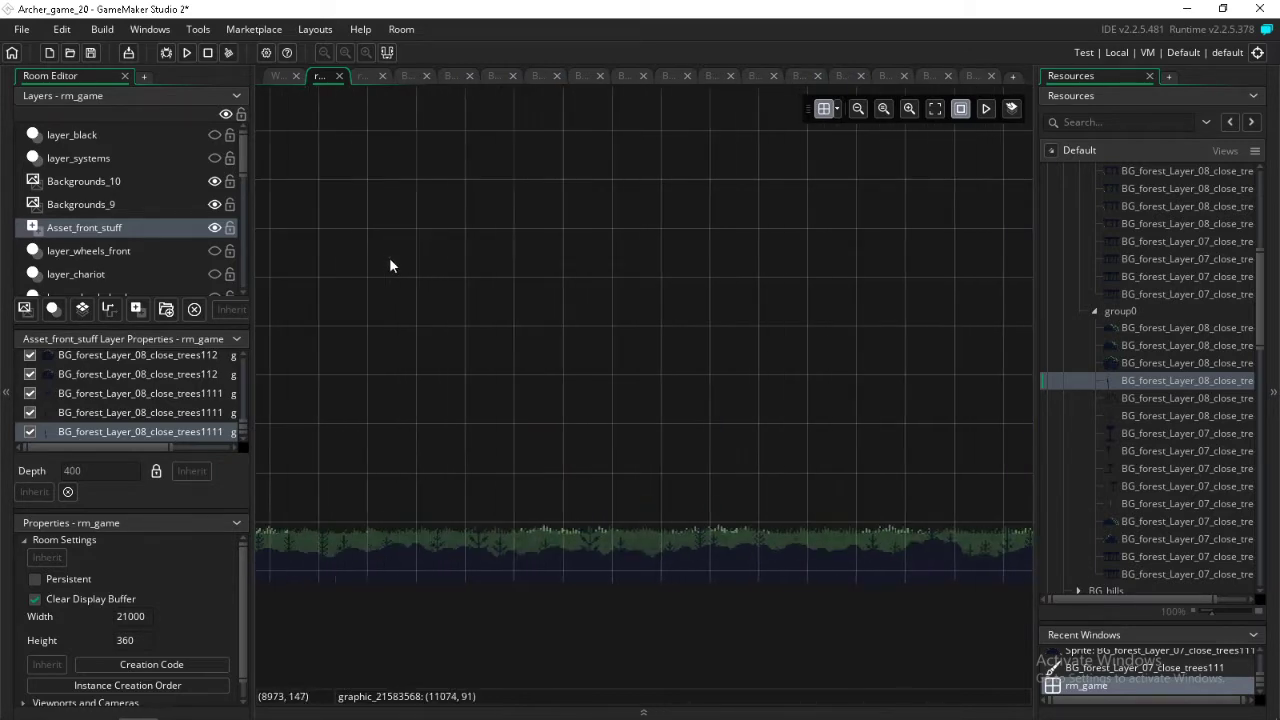
{"action": "scroll", "coordinate": [390, 265], "scroll_direction": "left", "scroll_amount": 4, "text": "shift"}
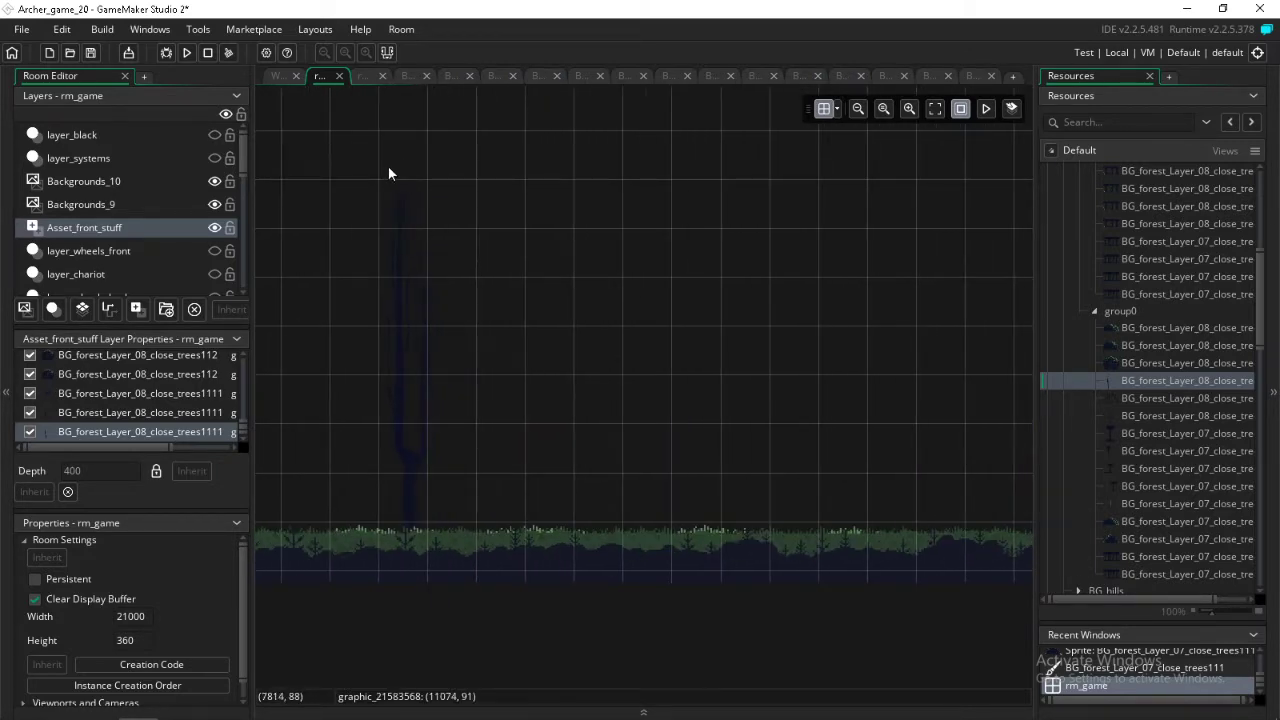
{"action": "scroll", "coordinate": [360, 248], "scroll_direction": "left", "scroll_amount": 7, "text": "shift"}
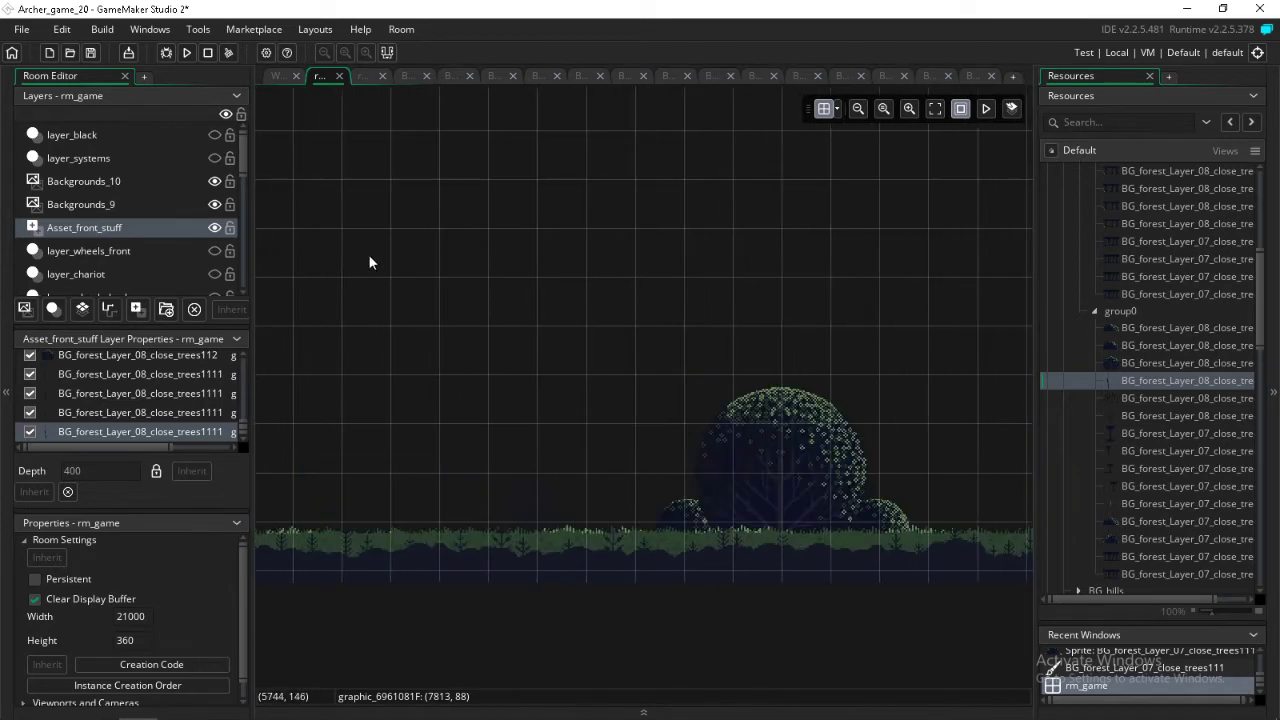
{"action": "scroll", "coordinate": [372, 258], "scroll_direction": "left", "scroll_amount": 2, "text": "shift"}
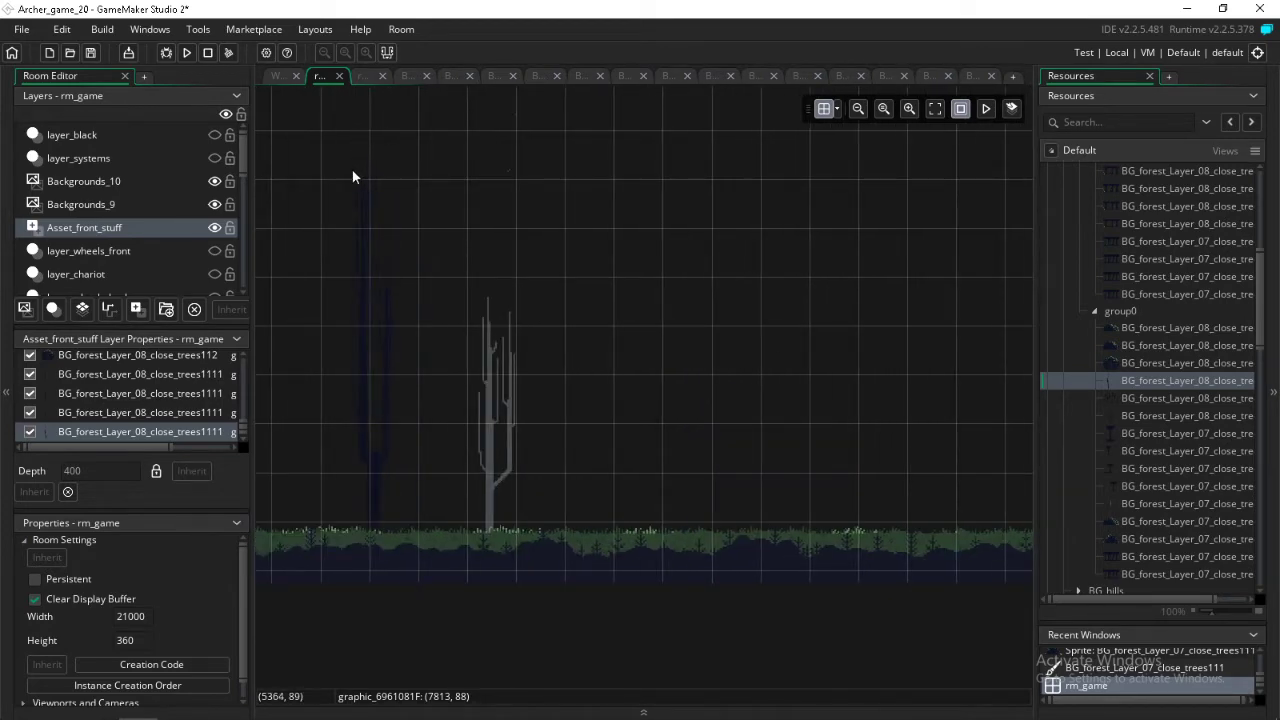
- Place the low bare thicket sprite (BG_forest_Layer_08_close_trees11112) beside the large round bush near the room's start, at about (1149, 290)
{"action": "scroll", "coordinate": [350, 200], "scroll_direction": "left", "scroll_amount": 7, "text": "shift"}
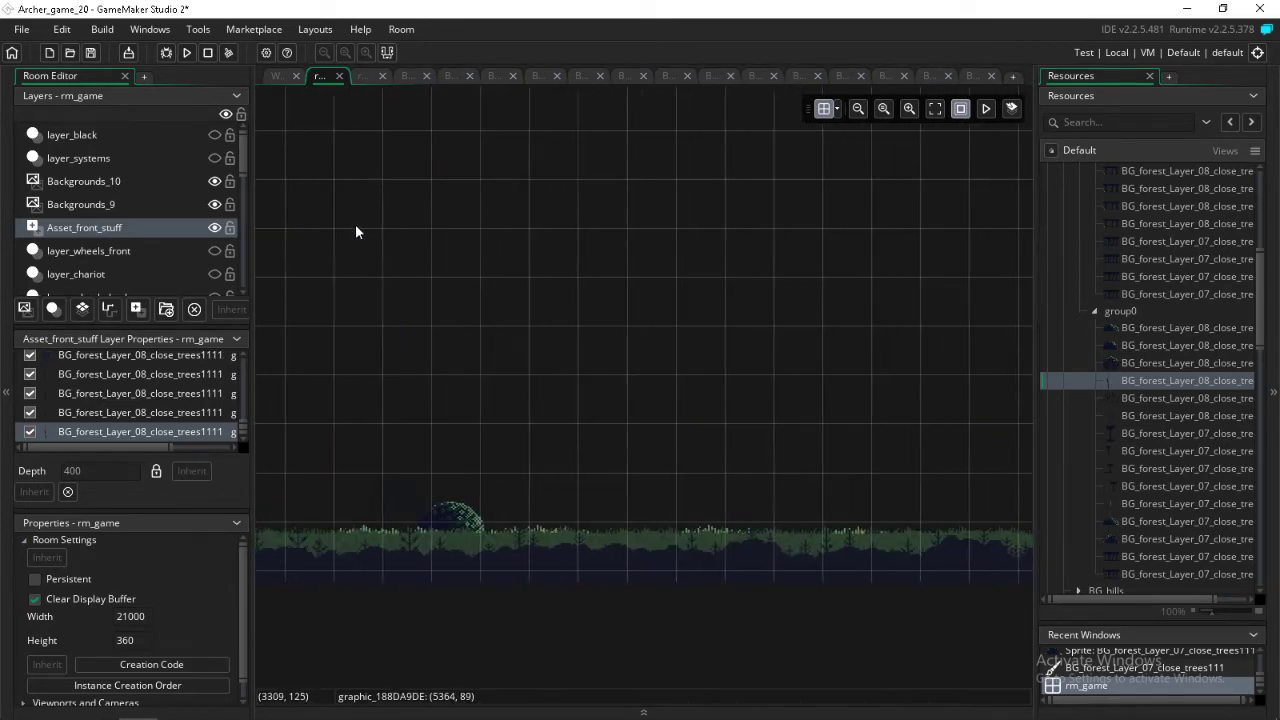
{"action": "scroll", "coordinate": [358, 245], "scroll_direction": "left", "scroll_amount": 9, "text": "shift"}
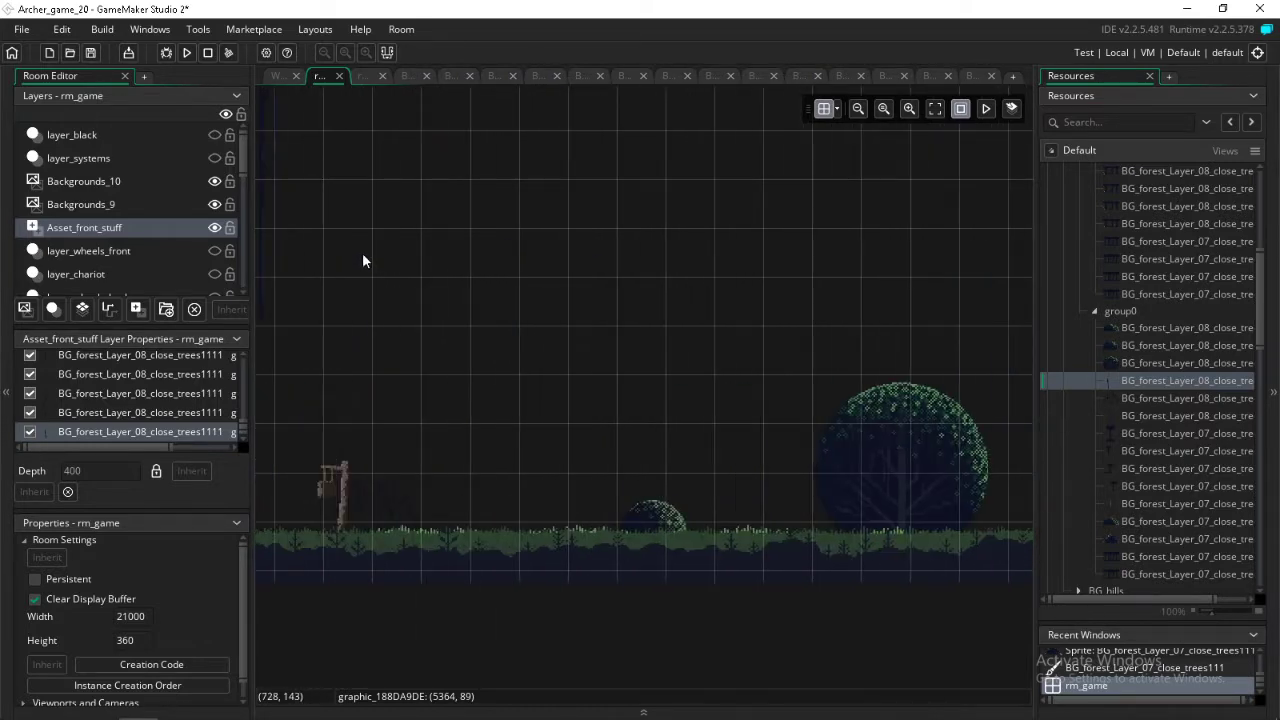
{"action": "scroll", "coordinate": [362, 260], "scroll_direction": "left", "scroll_amount": 2, "text": "shift"}
{"action": "left_click", "coordinate": [1131, 400]}
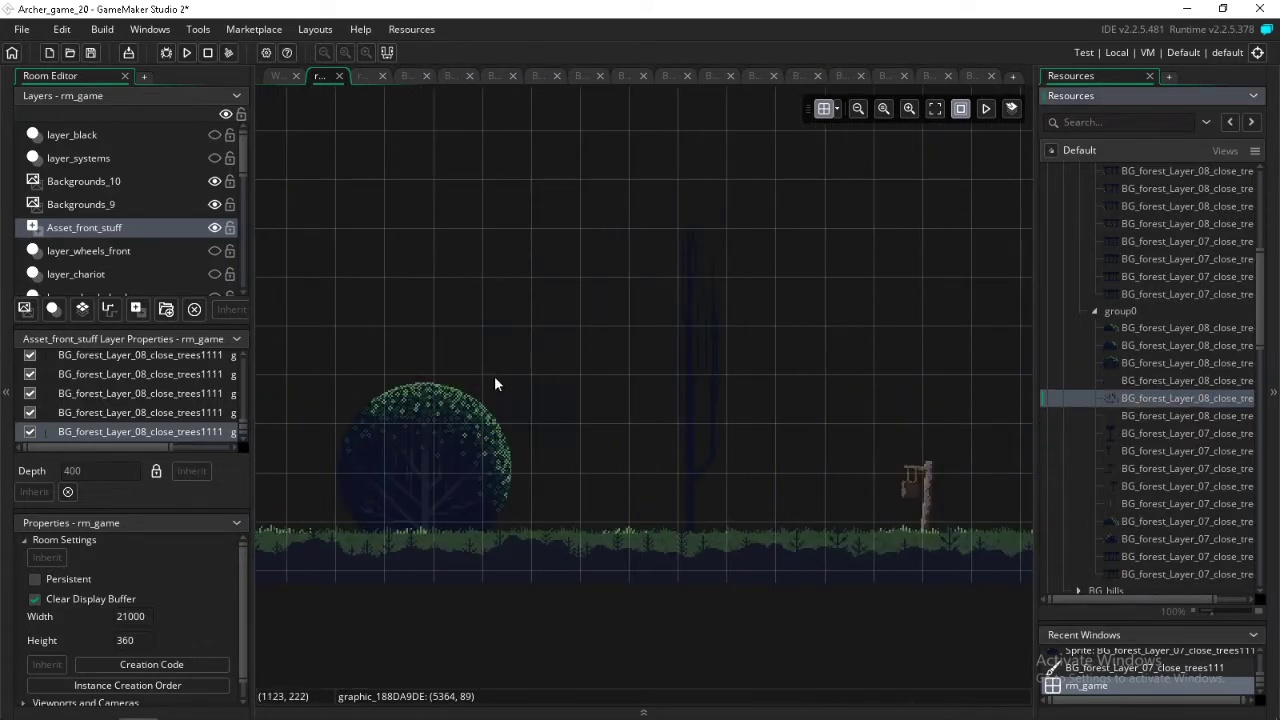
{"action": "left_click", "coordinate": [528, 484], "text": "alt"}
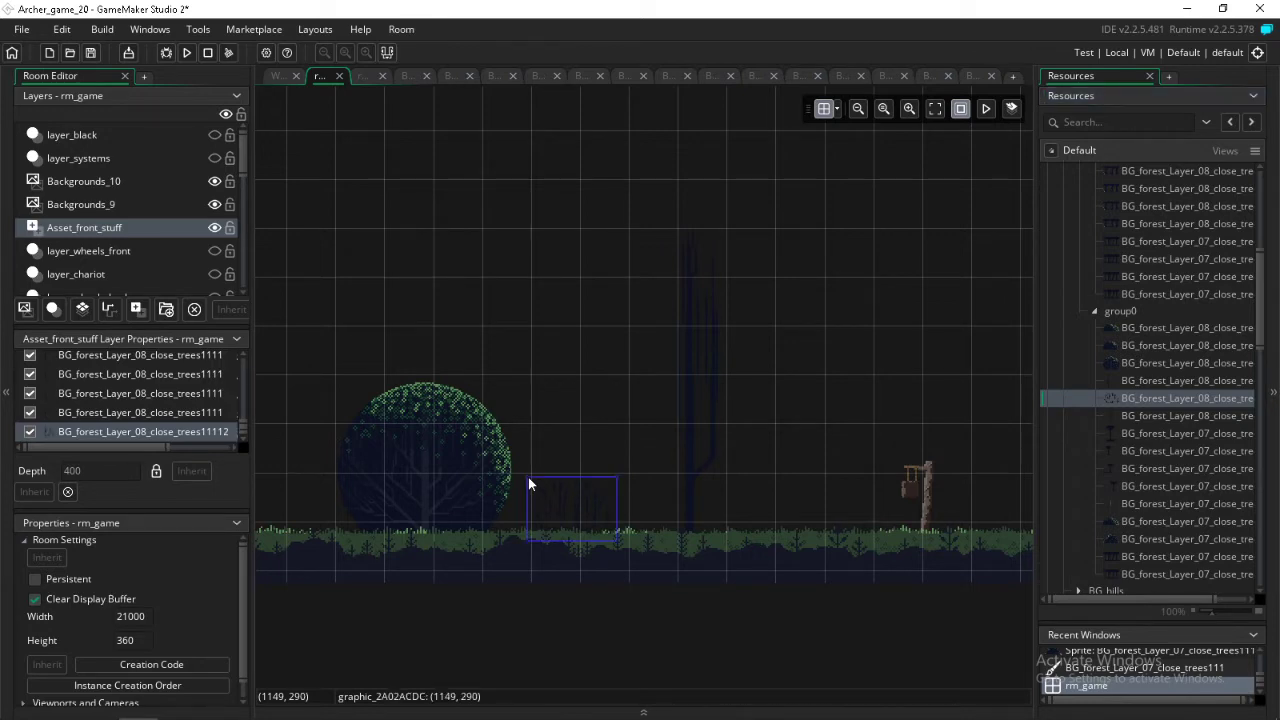
- Place two more low bare thickets on the grass further along the room, at about (5723, 288) and (11385, 287)
{"action": "scroll", "coordinate": [532, 475], "scroll_direction": "right", "scroll_amount": 10, "text": "shift"}
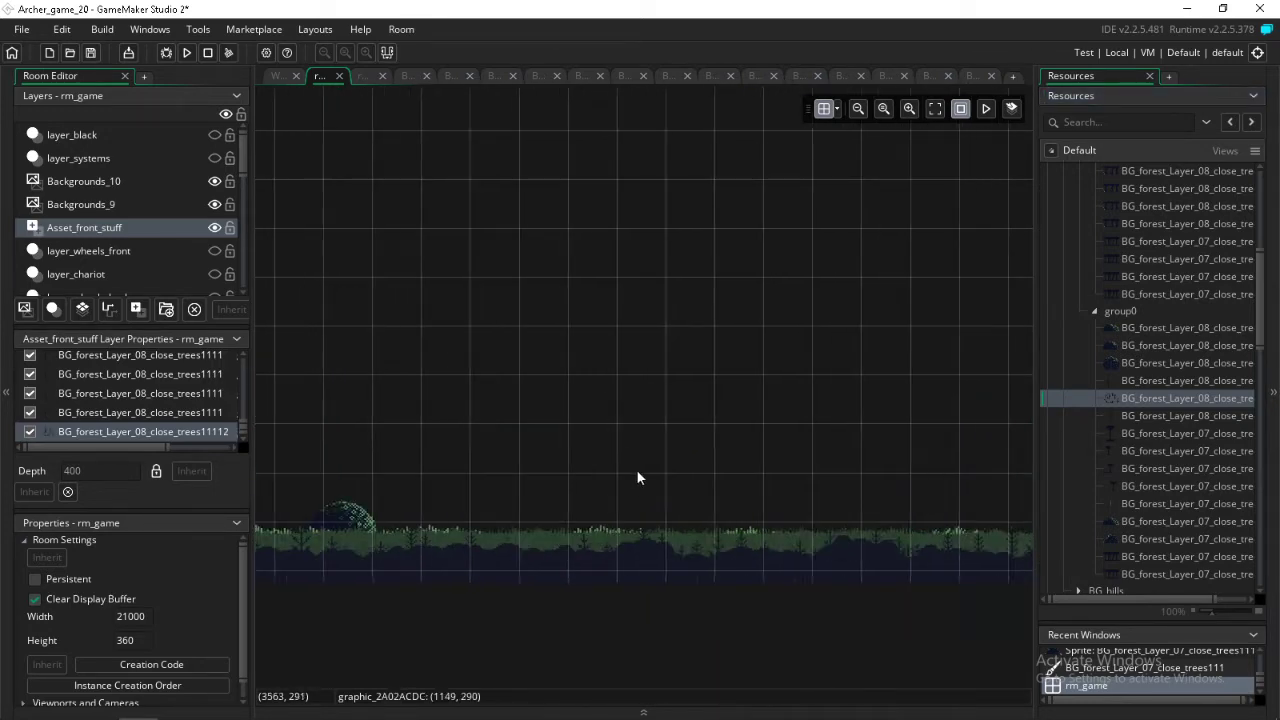
{"action": "scroll", "coordinate": [637, 478], "scroll_direction": "right", "scroll_amount": 10, "text": "shift"}
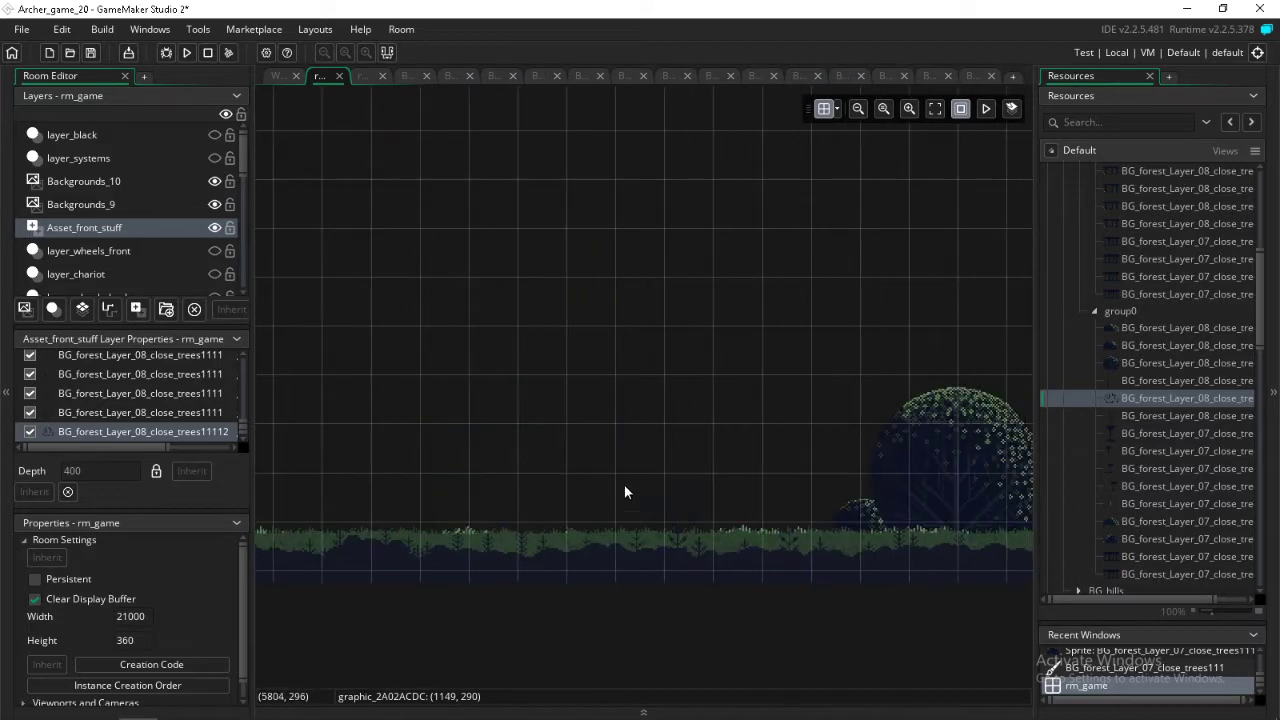
{"action": "left_click", "coordinate": [511, 481], "text": "alt"}
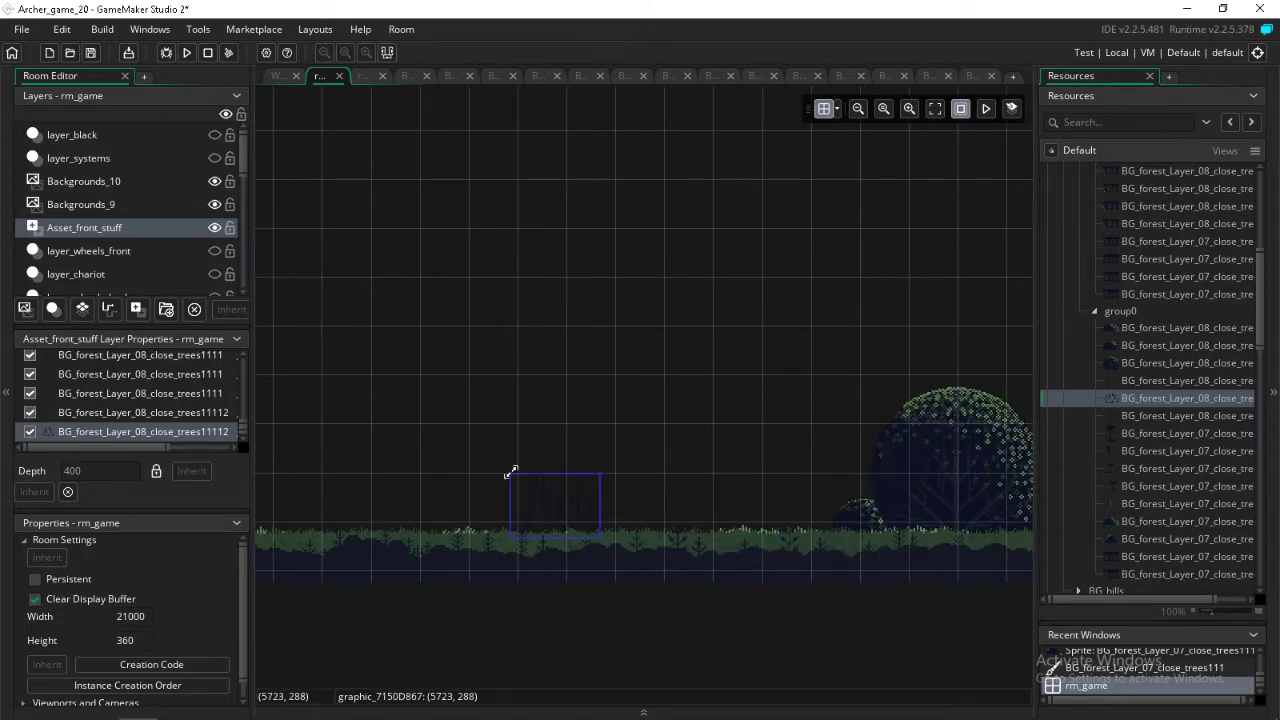
{"action": "scroll", "coordinate": [691, 349], "scroll_direction": "right", "scroll_amount": 10, "text": "shift"}
{"action": "scroll", "coordinate": [760, 375], "scroll_direction": "right", "scroll_amount": 10, "text": "shift"}
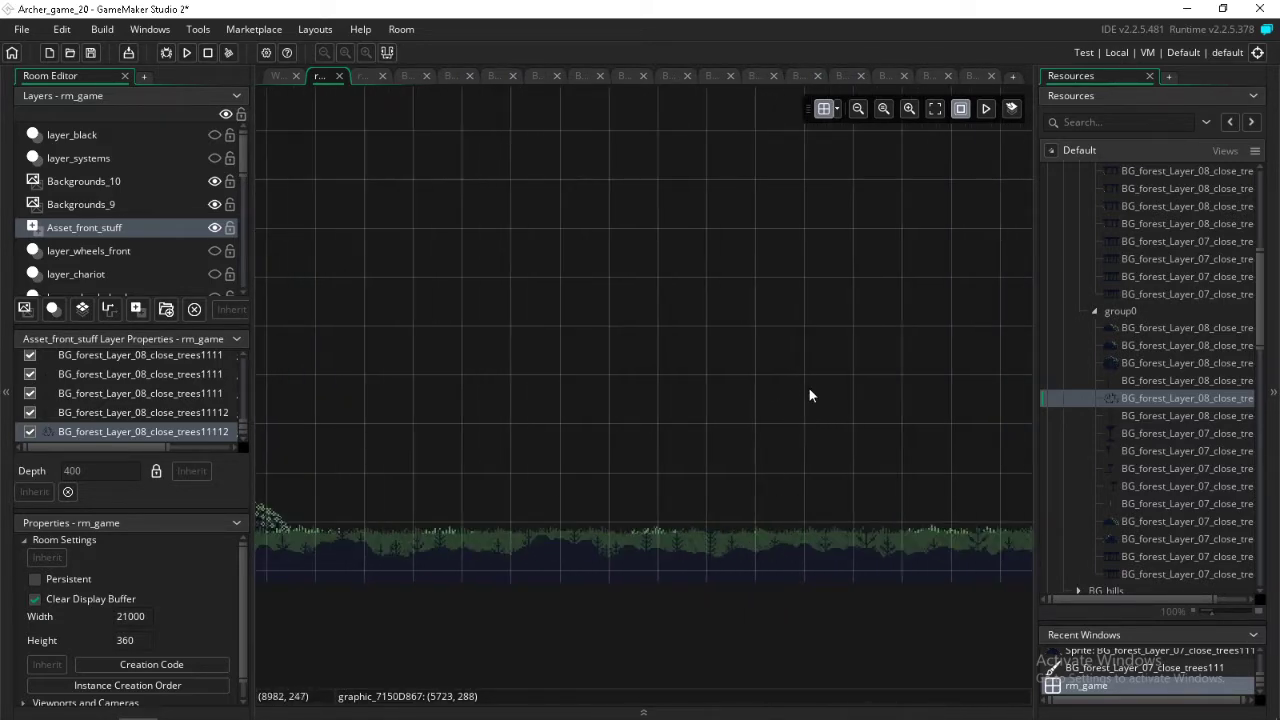
{"action": "scroll", "coordinate": [808, 420], "scroll_direction": "right", "scroll_amount": 3, "text": "shift"}
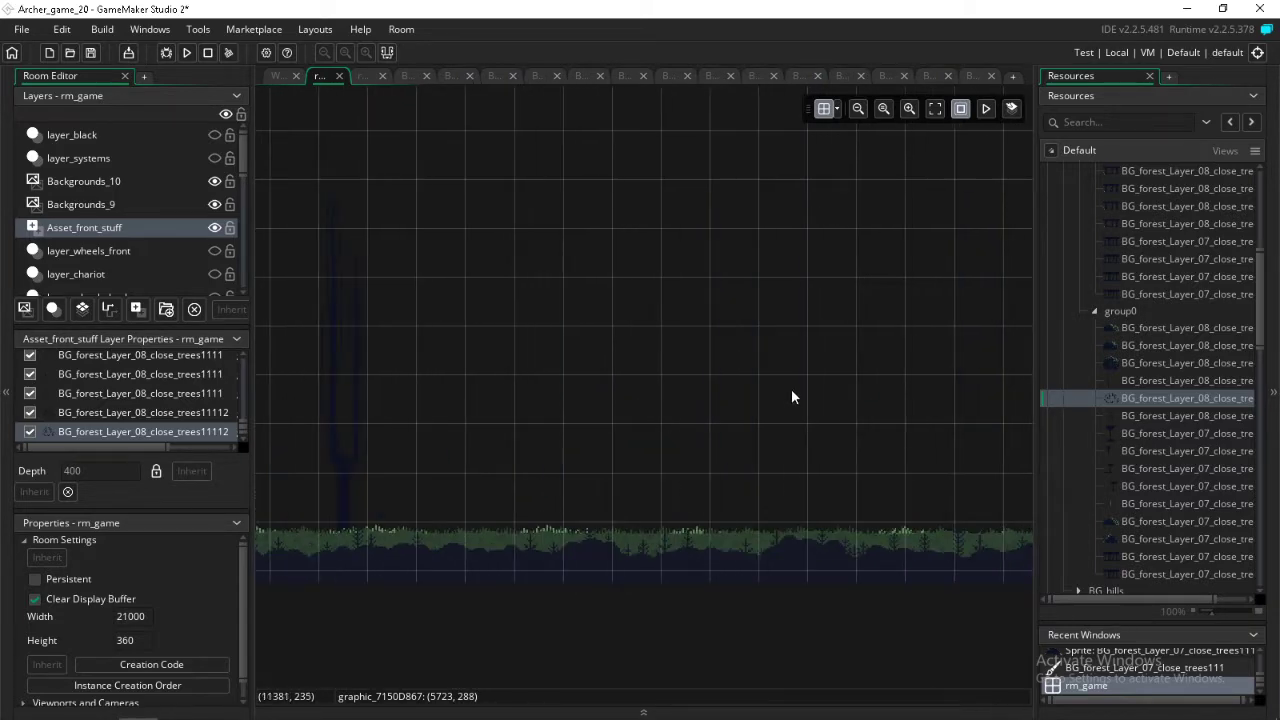
{"action": "left_click", "coordinate": [800, 474], "text": "alt"}
- Add low bare thickets toward the room's end, at about (17234, 287) and (20624, 286)
{"action": "scroll", "coordinate": [819, 439], "scroll_direction": "right", "scroll_amount": 9, "text": "shift"}
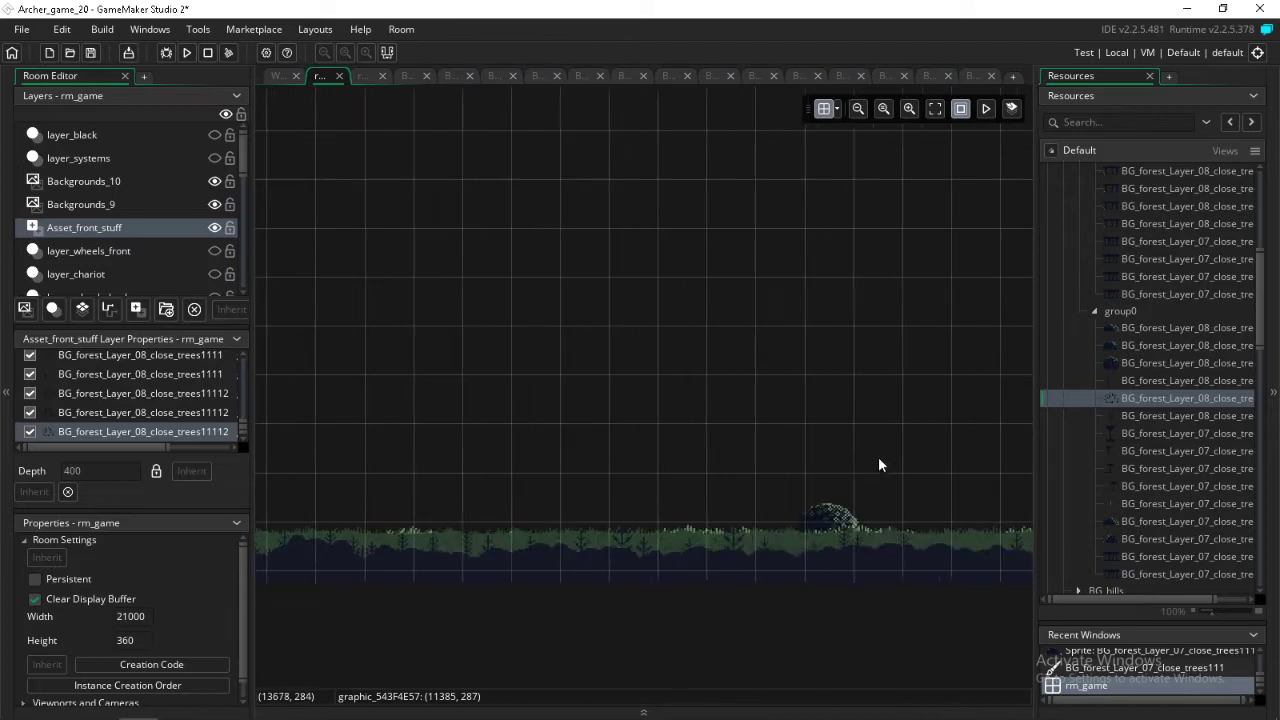
{"action": "scroll", "coordinate": [879, 464], "scroll_direction": "right", "scroll_amount": 11, "text": "shift"}
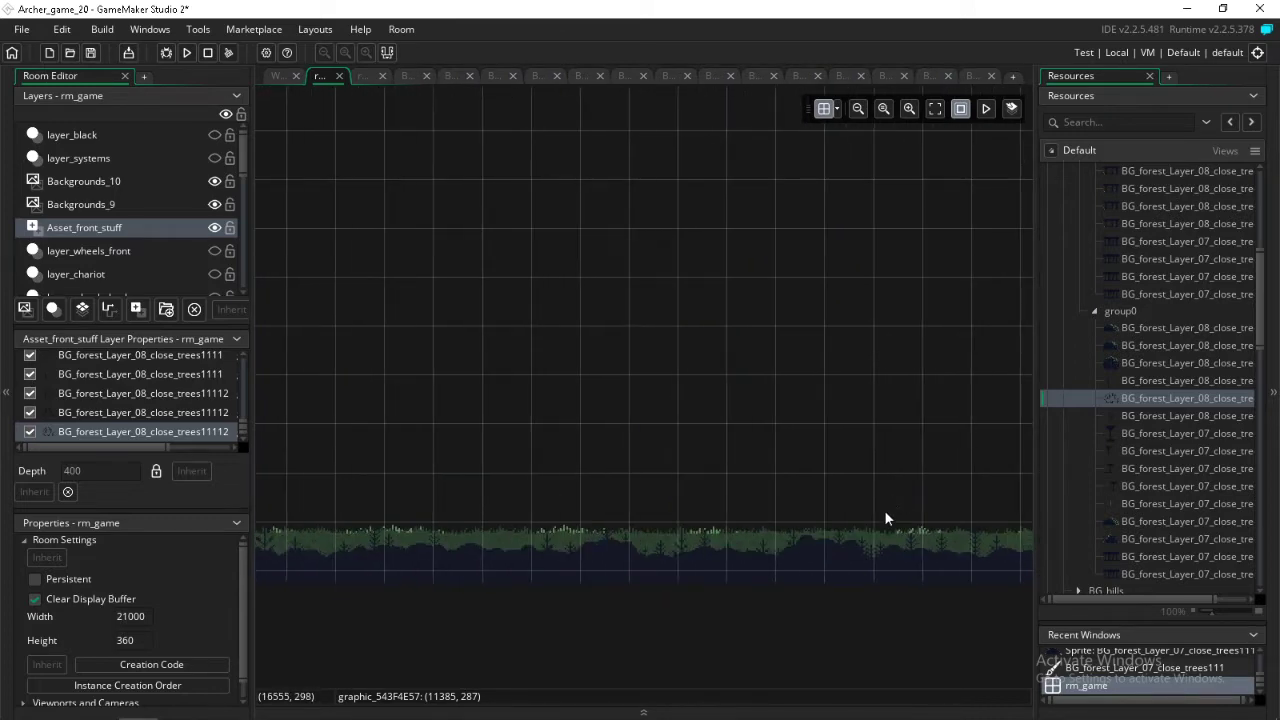
{"action": "scroll", "coordinate": [885, 518], "scroll_direction": "right", "scroll_amount": 3, "text": "shift"}
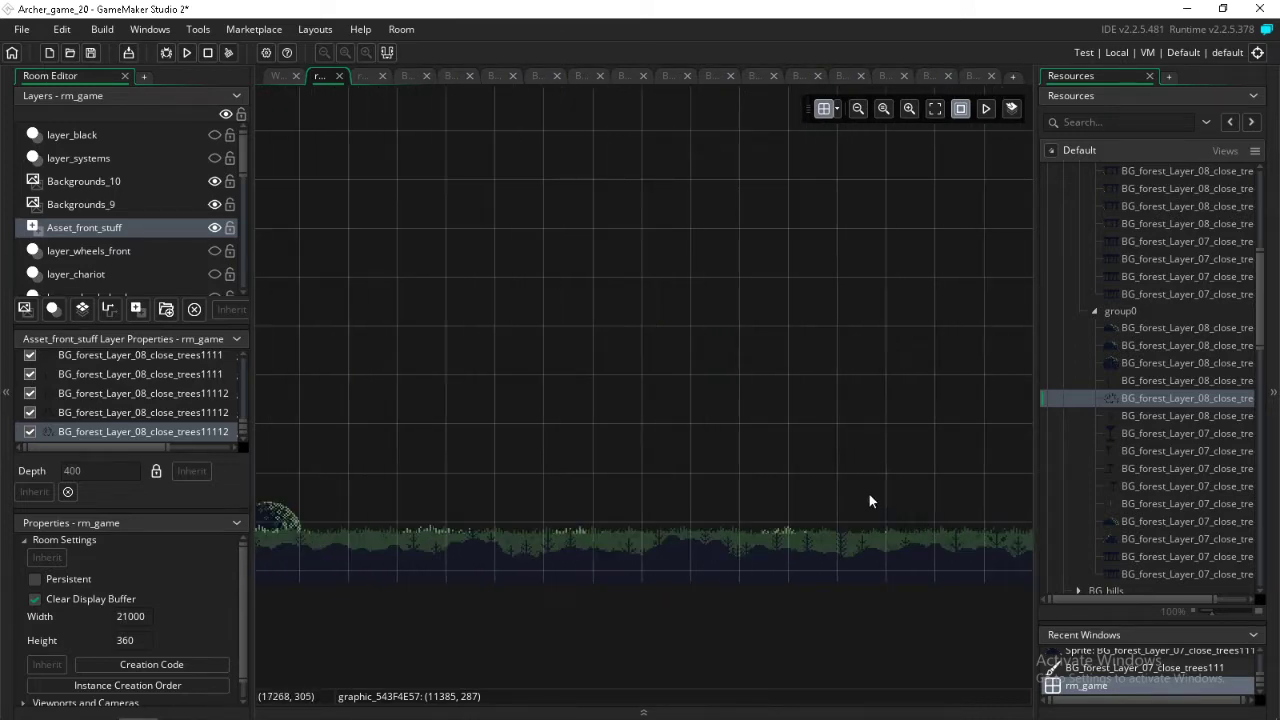
{"action": "left_click", "coordinate": [817, 472], "text": "alt"}
{"action": "scroll", "coordinate": [817, 465], "scroll_direction": "right", "scroll_amount": 9, "text": "shift"}
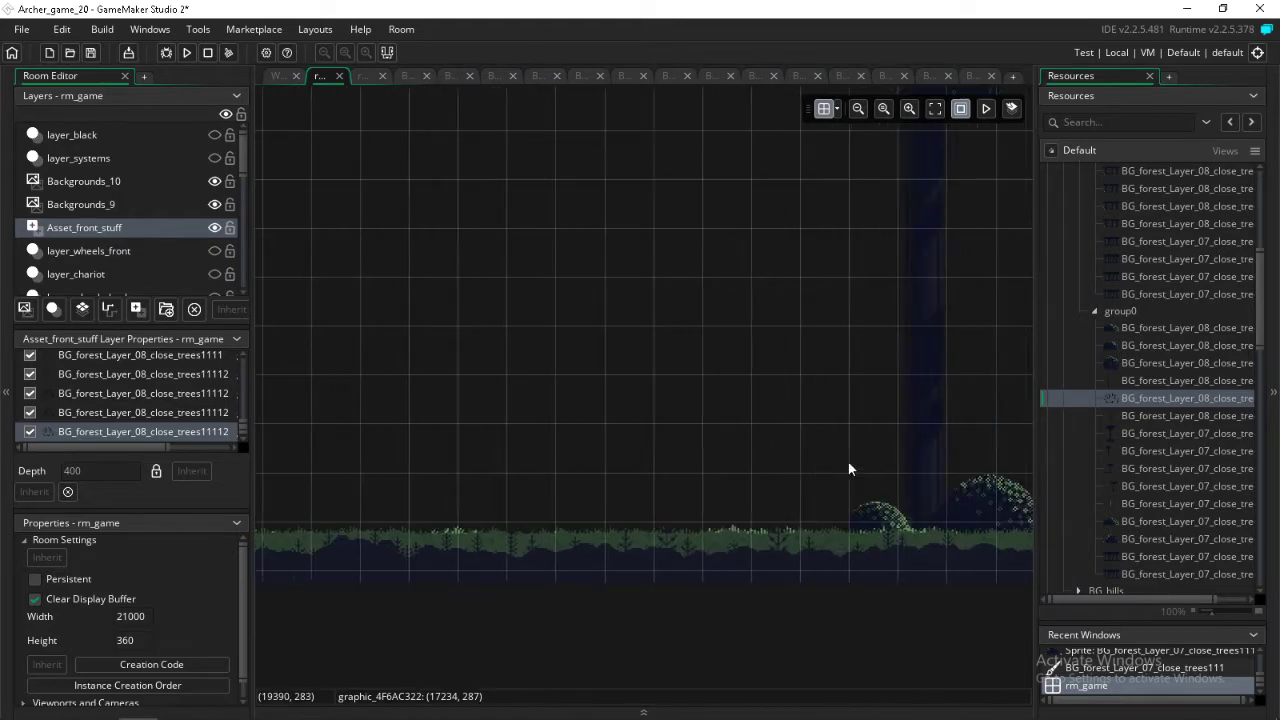
{"action": "scroll", "coordinate": [846, 472], "scroll_direction": "right", "scroll_amount": 5, "text": "shift"}
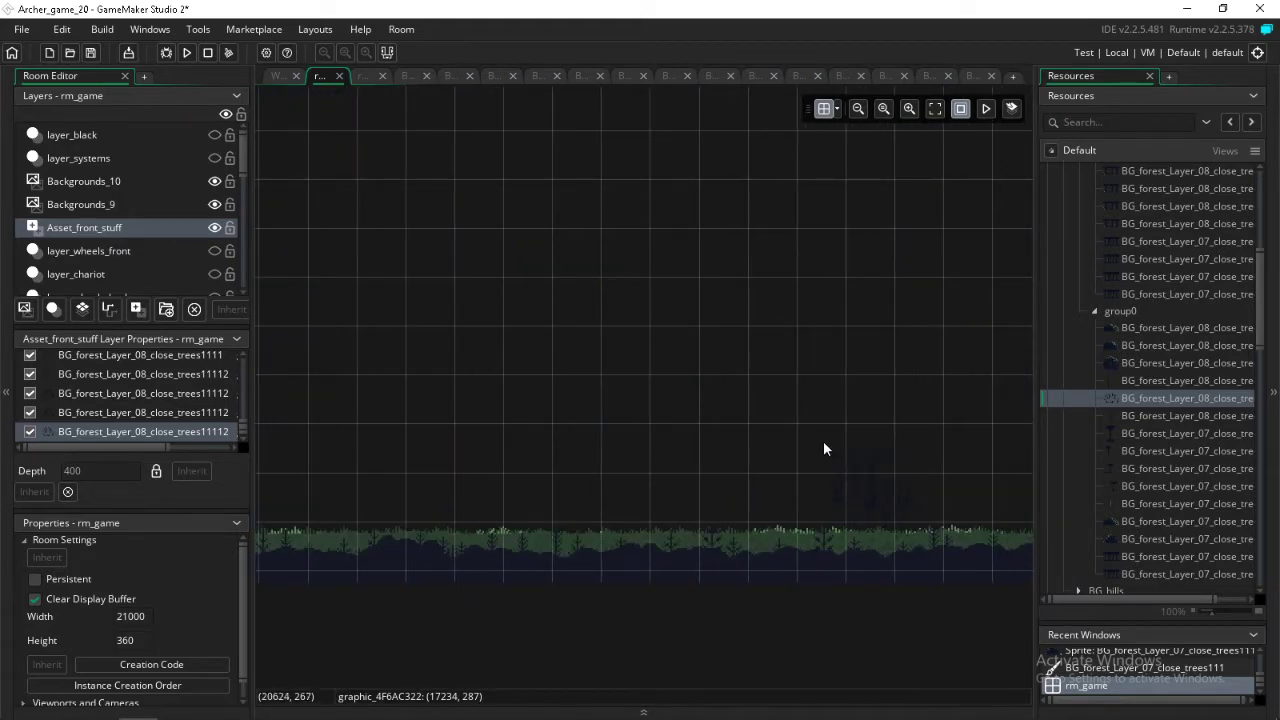
{"action": "left_click", "coordinate": [823, 469], "text": "alt"}
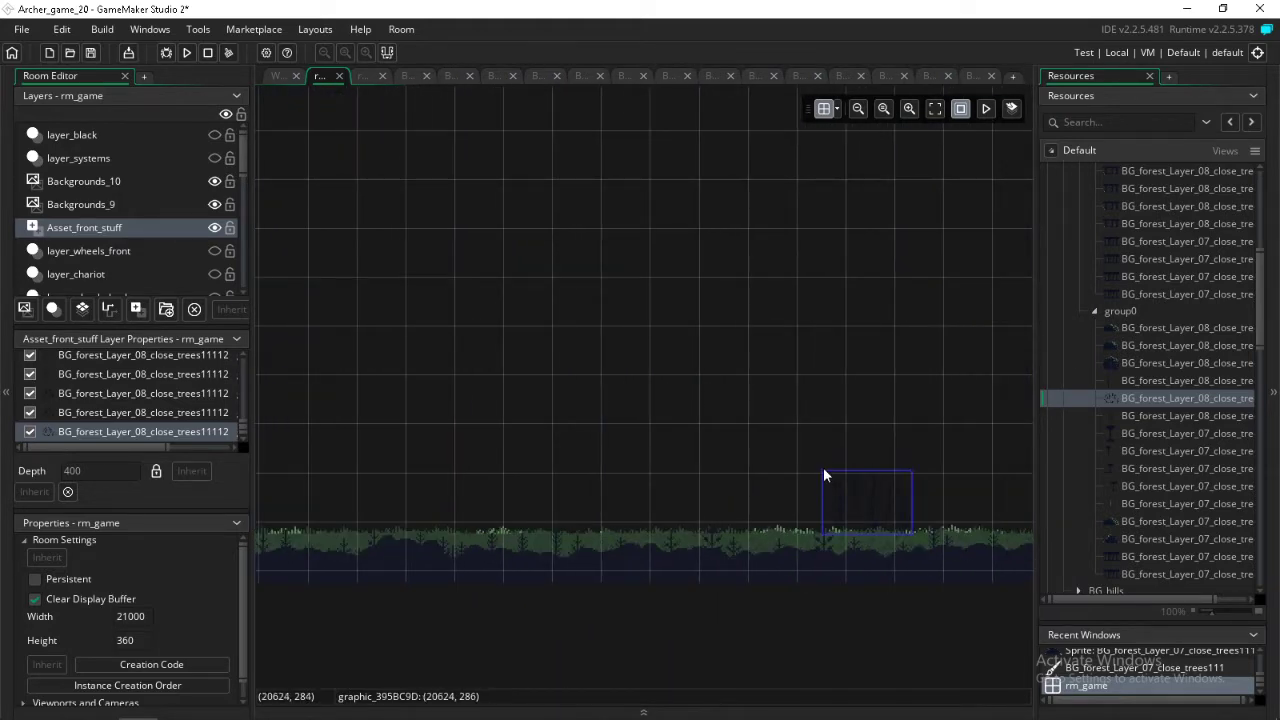
- Place two tall branching bare trees (BG_forest_Layer_08_close_trees11111) at about (17971, 202) and (14003, 195)
{"action": "scroll", "coordinate": [937, 427], "scroll_direction": "right", "scroll_amount": 1, "text": "shift"}
{"action": "left_click", "coordinate": [1150, 416]}
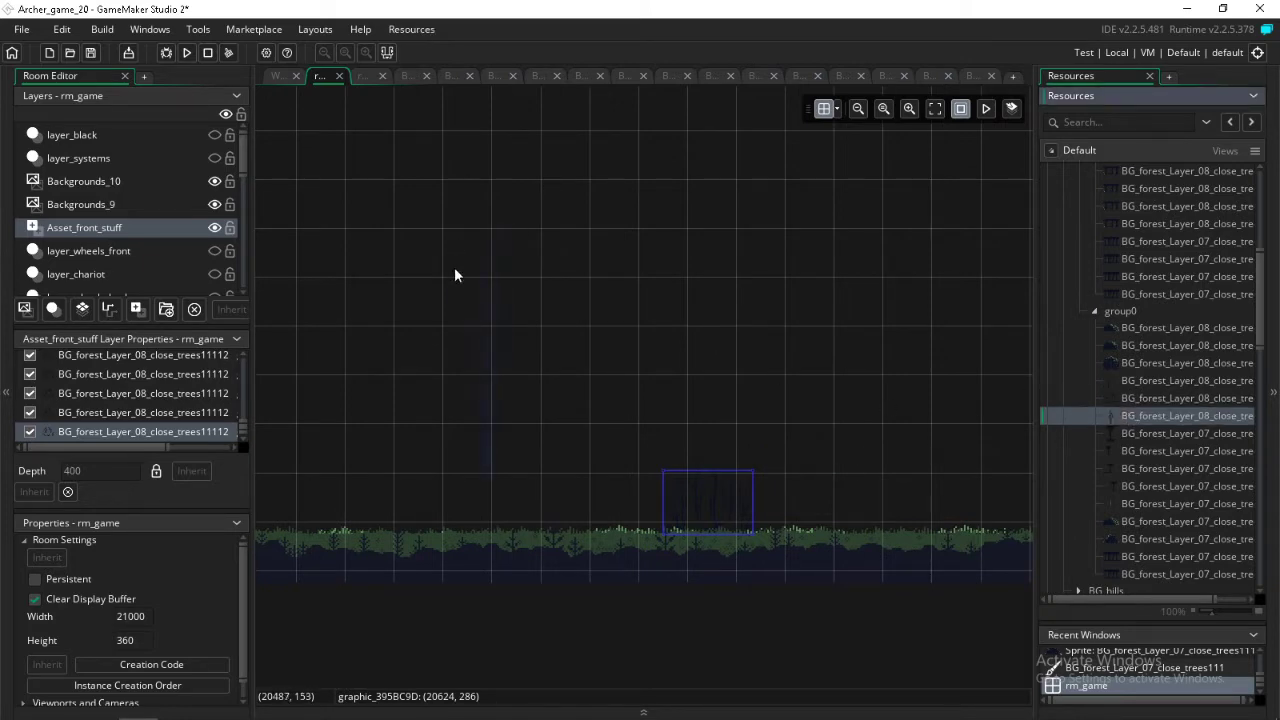
{"action": "scroll", "coordinate": [390, 336], "scroll_direction": "left", "scroll_amount": 20, "text": "shift"}
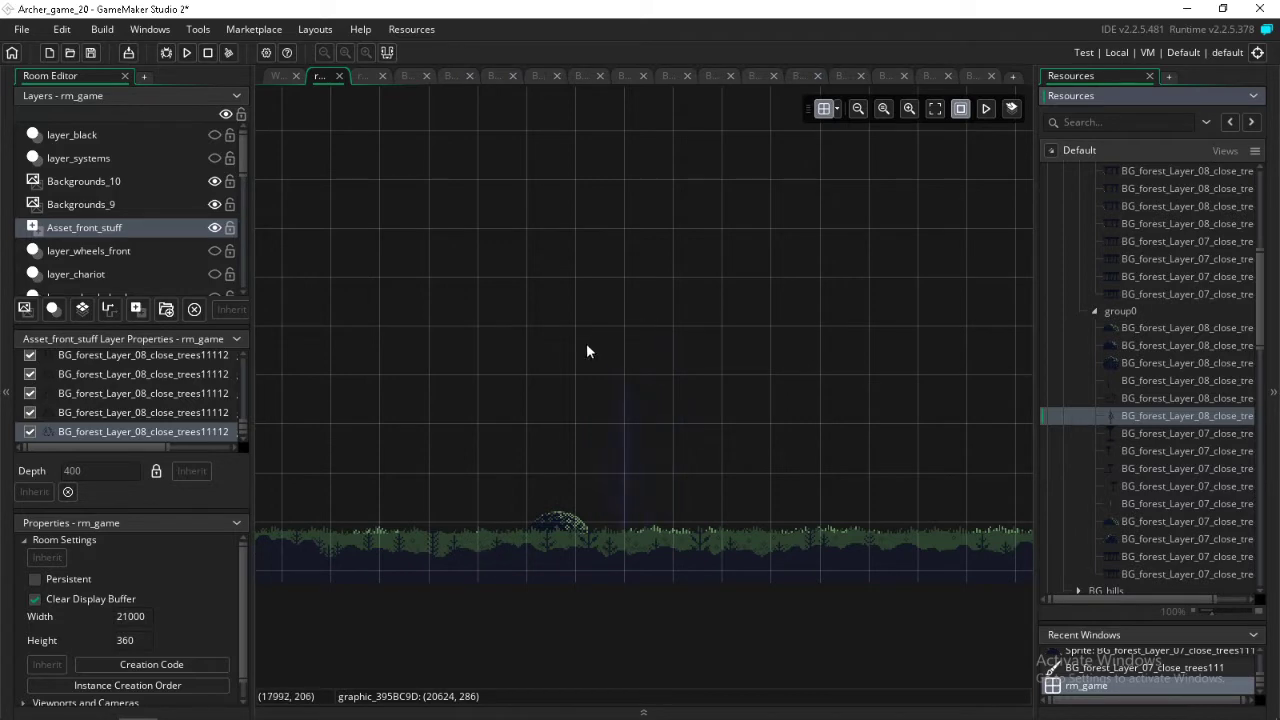
{"action": "left_click", "coordinate": [557, 344]}
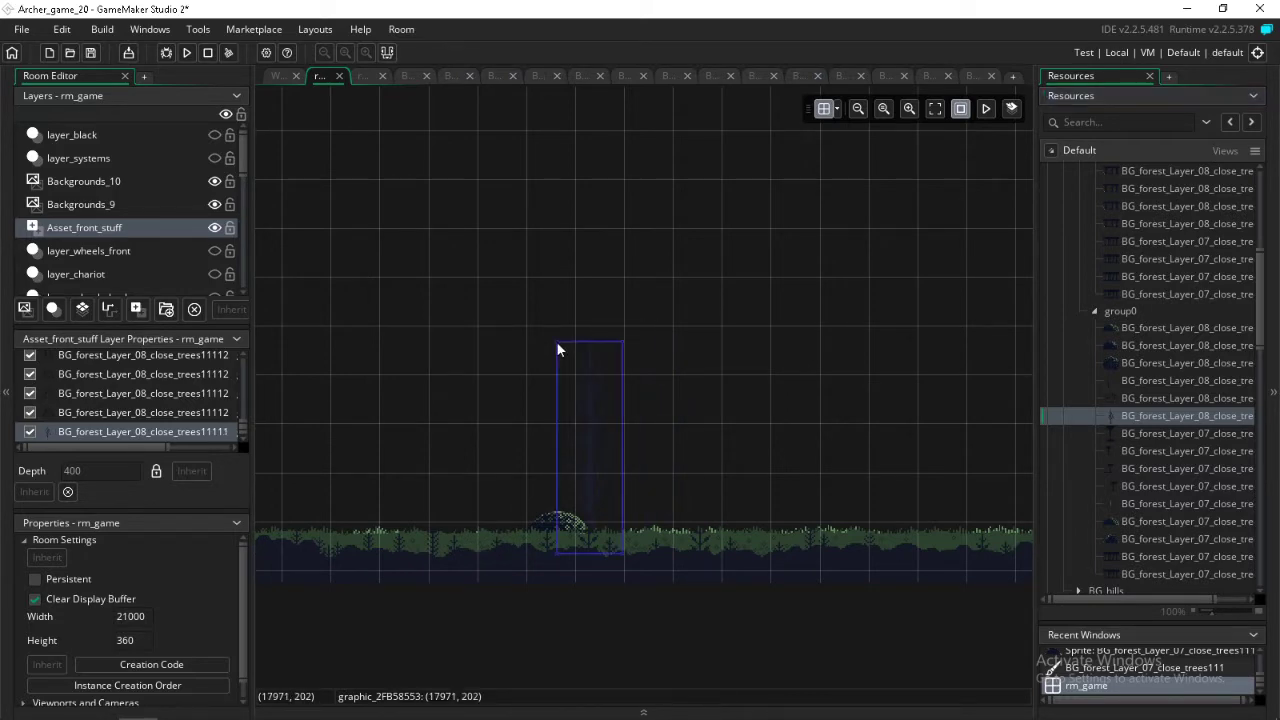
{"action": "scroll", "coordinate": [557, 344], "scroll_direction": "left", "scroll_amount": 18, "text": "shift"}
{"action": "scroll", "coordinate": [503, 340], "scroll_direction": "left", "scroll_amount": 12, "text": "shift"}
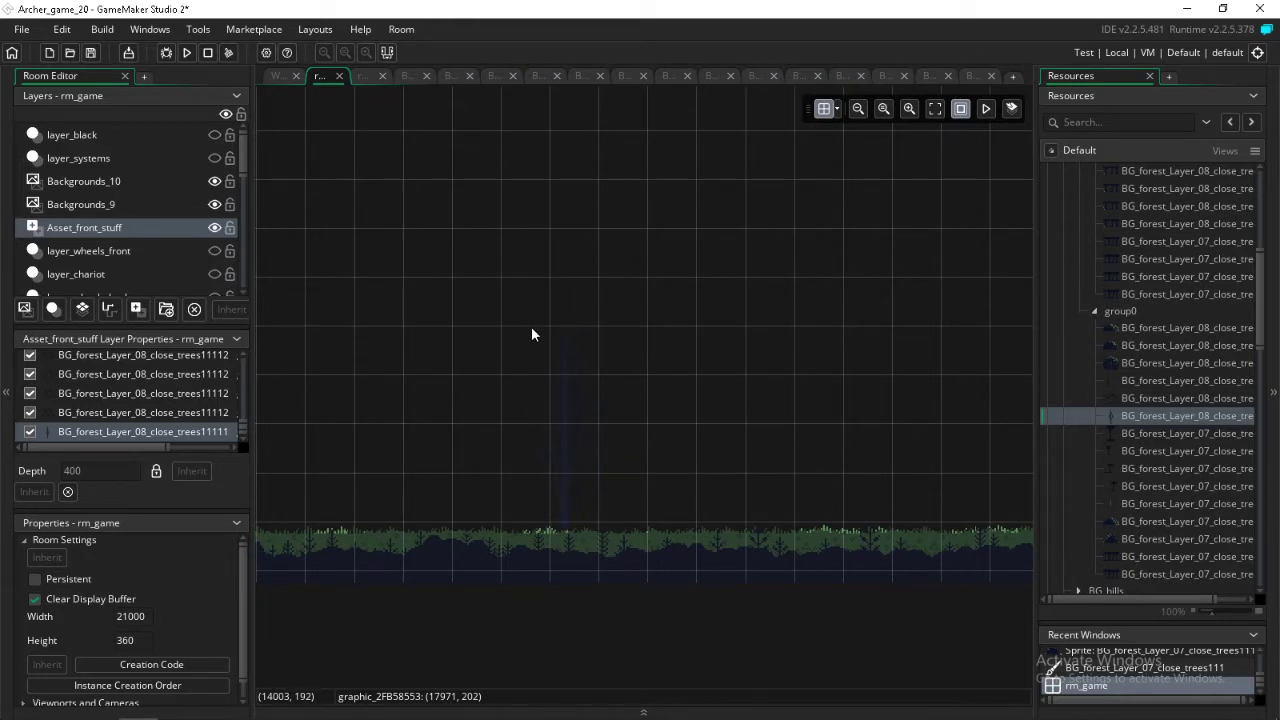
- Show the Background_00 layer and place another tall branching bare tree at about (11295, 201)
{"action": "scroll", "coordinate": [182, 267], "scroll_direction": "down", "scroll_amount": 10}
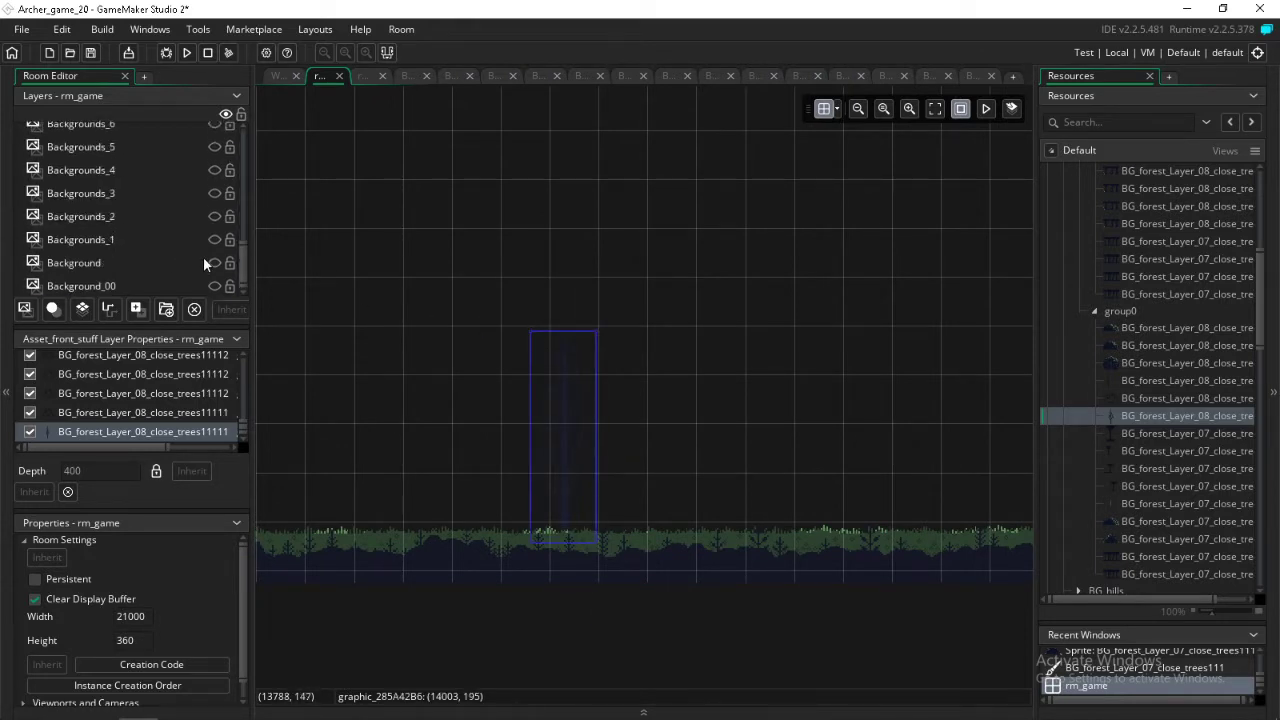
{"action": "left_click", "coordinate": [215, 286]}
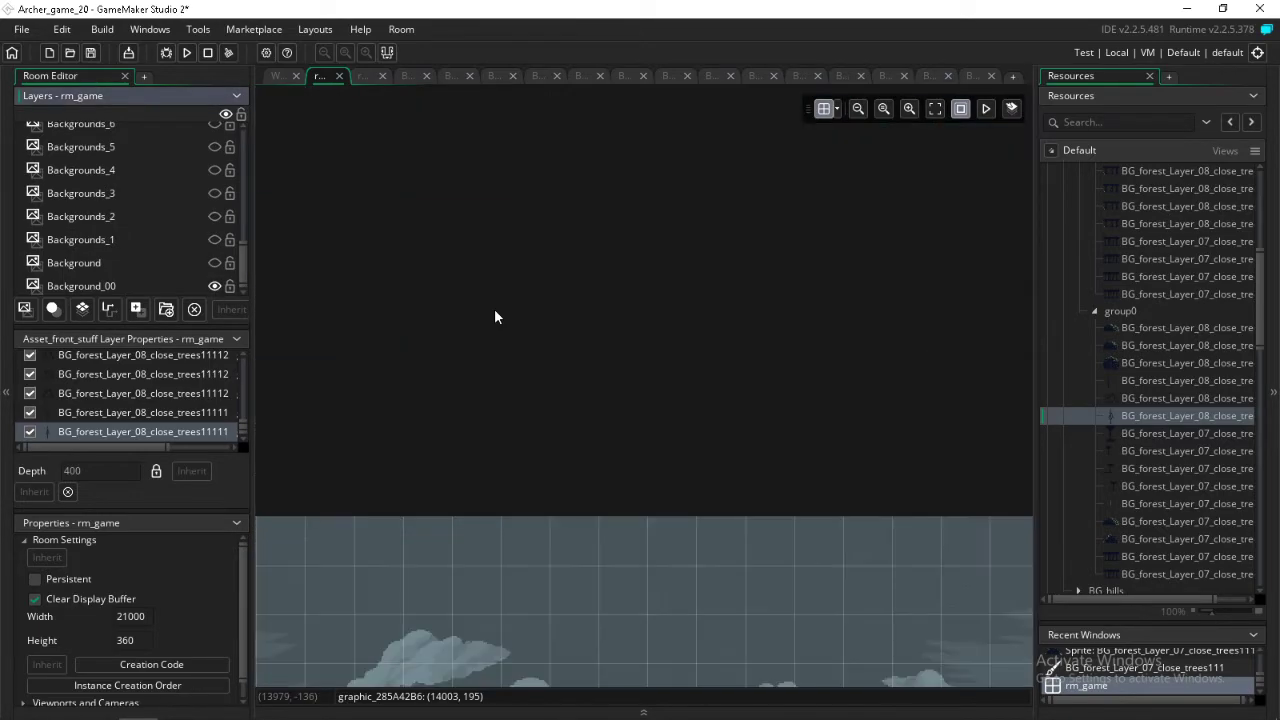
{"action": "scroll", "coordinate": [494, 322], "scroll_direction": "up", "scroll_amount": 1, "text": "ctrl"}
{"action": "scroll", "coordinate": [494, 321], "scroll_direction": "down", "scroll_amount": 1, "text": "ctrl"}
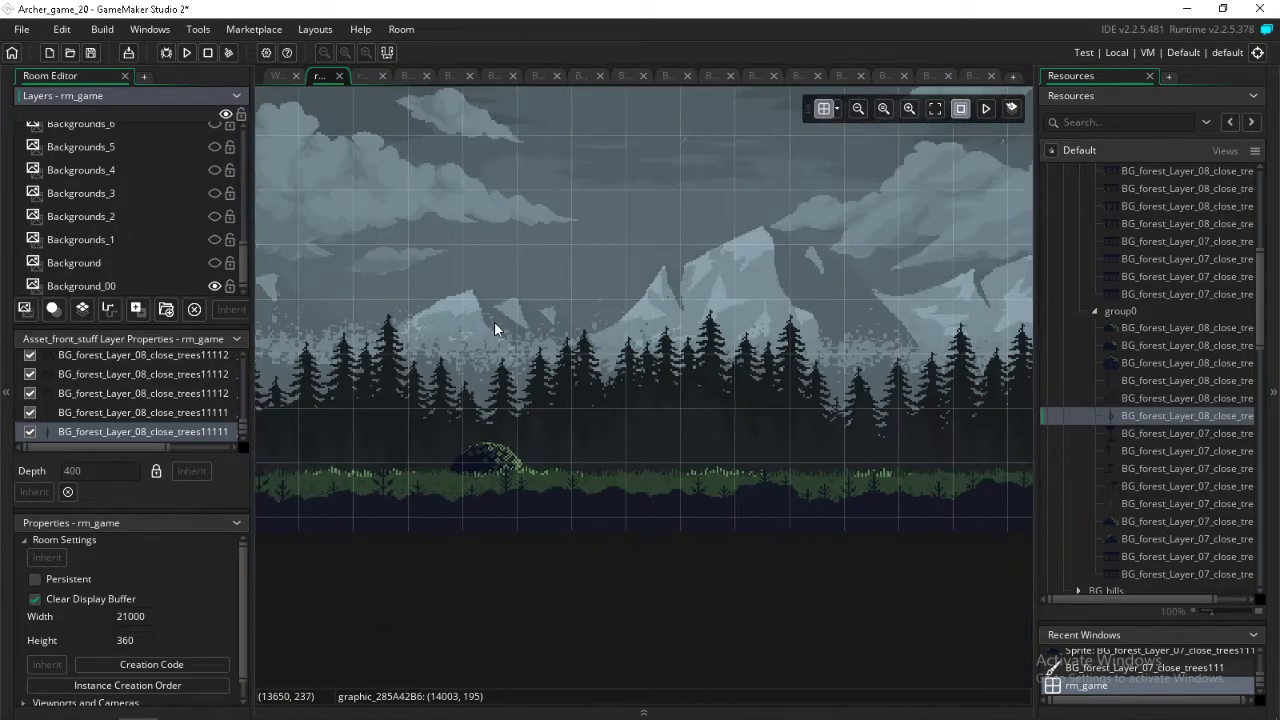
{"action": "scroll", "coordinate": [494, 321], "scroll_direction": "up", "scroll_amount": 3, "text": "shift"}
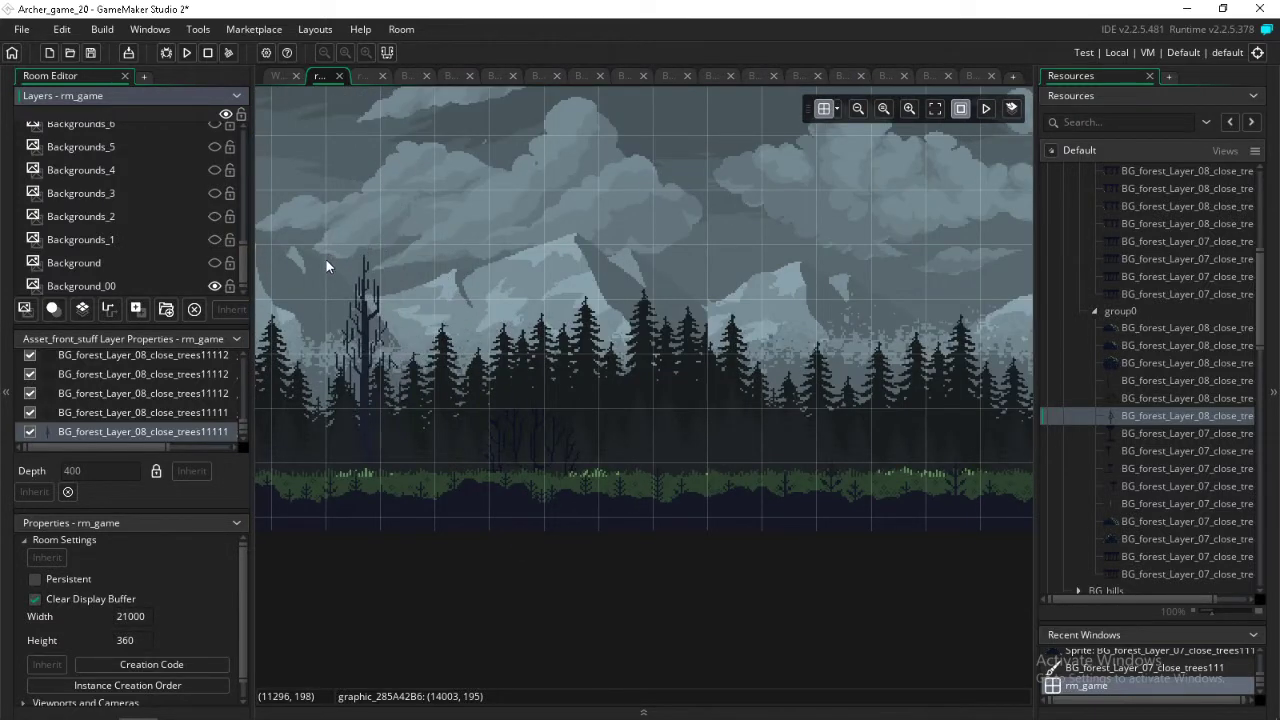
{"action": "scroll", "coordinate": [326, 261], "scroll_direction": "up", "scroll_amount": 8, "text": "shift"}
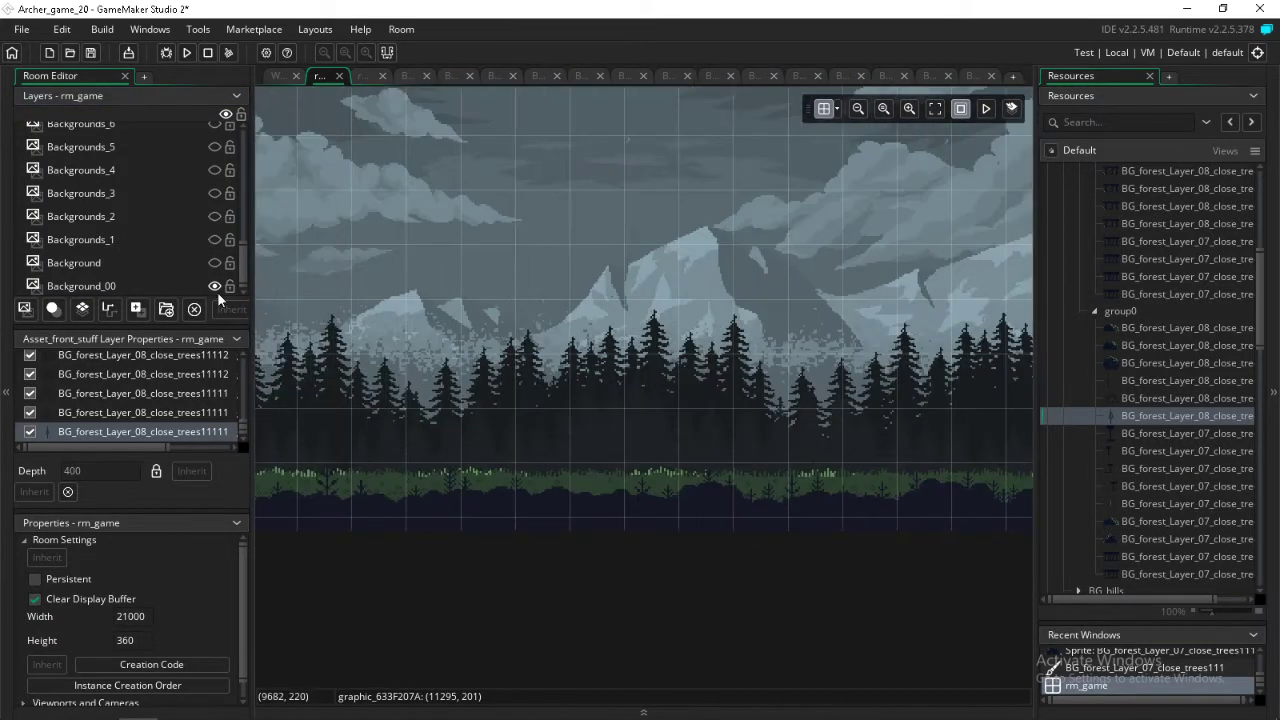
- Hide the Background_00 layer again
{"action": "left_click", "coordinate": [214, 285]}
{"action": "scroll", "coordinate": [380, 316], "scroll_direction": "up", "scroll_amount": 3, "text": "ctrl"}
{"action": "scroll", "coordinate": [380, 316], "scroll_direction": "down", "scroll_amount": 3, "text": "ctrl"}
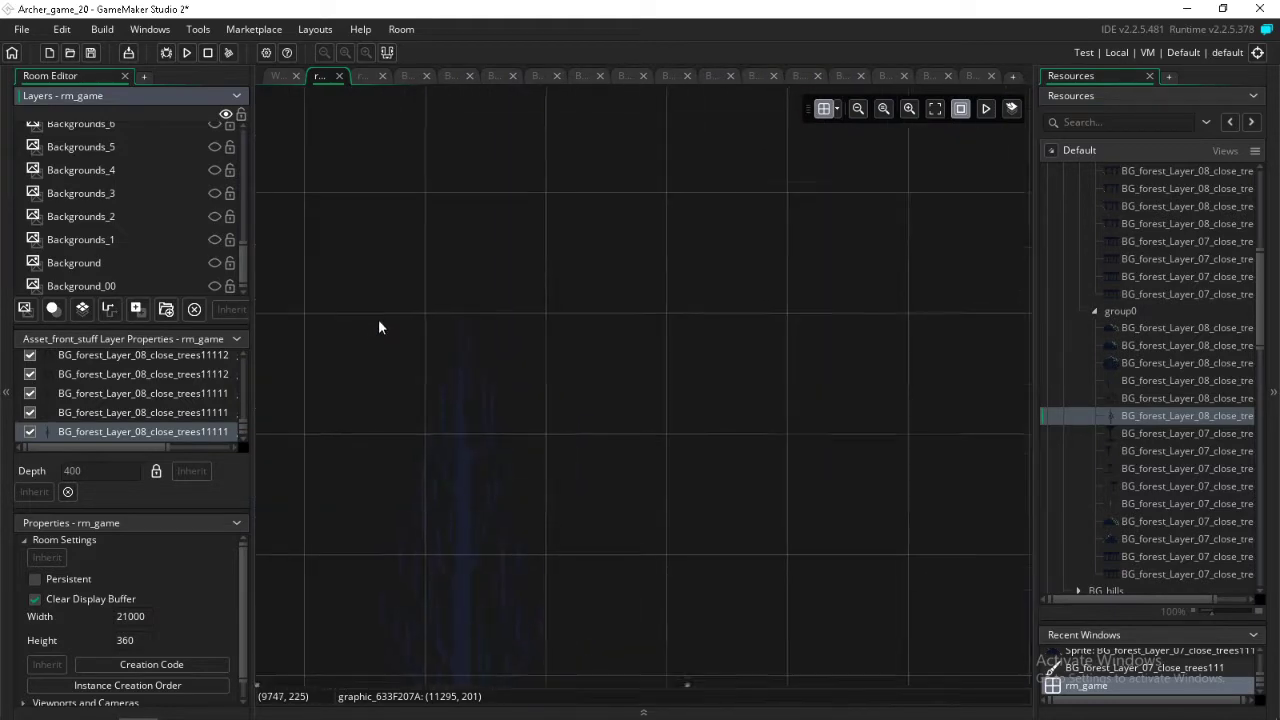
- Place two more tall branching bare trees (BG_forest_Layer_08_close_trees11111) at about (7260, 197) and (3040, 192)
{"action": "scroll", "coordinate": [376, 315], "scroll_direction": "up", "scroll_amount": 4, "text": "shift"}
{"action": "scroll", "coordinate": [376, 318], "scroll_direction": "up", "scroll_amount": 3, "text": "shift"}
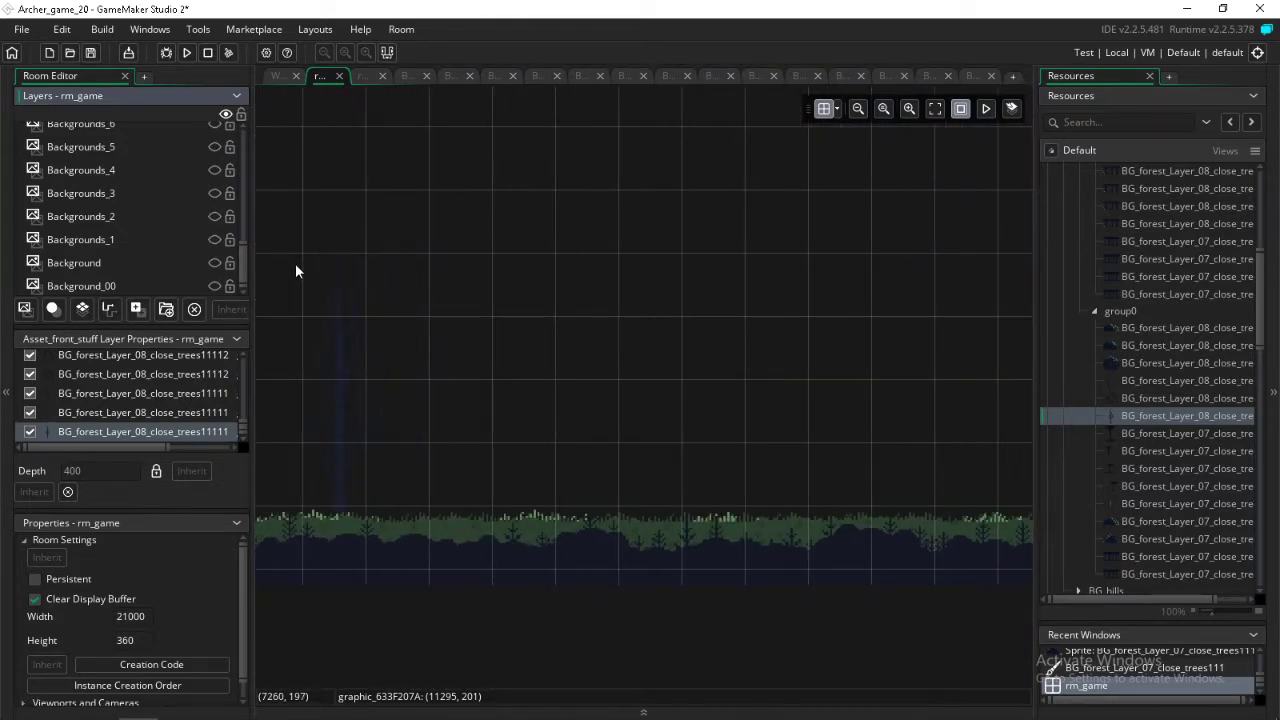
{"action": "scroll", "coordinate": [295, 263], "scroll_direction": "up", "scroll_amount": 5, "text": "shift"}
{"action": "scroll", "coordinate": [366, 336], "scroll_direction": "up", "scroll_amount": 8, "text": "shift"}
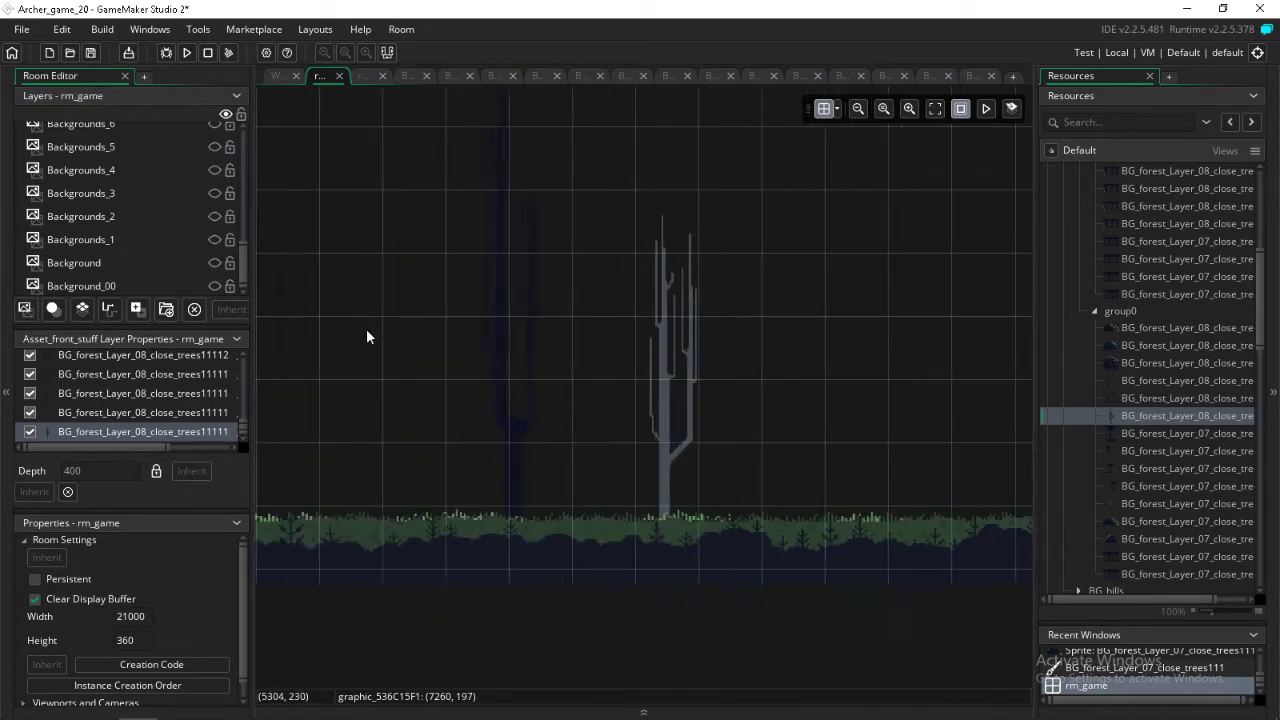
{"action": "scroll", "coordinate": [366, 336], "scroll_direction": "up", "scroll_amount": 4, "text": "shift"}
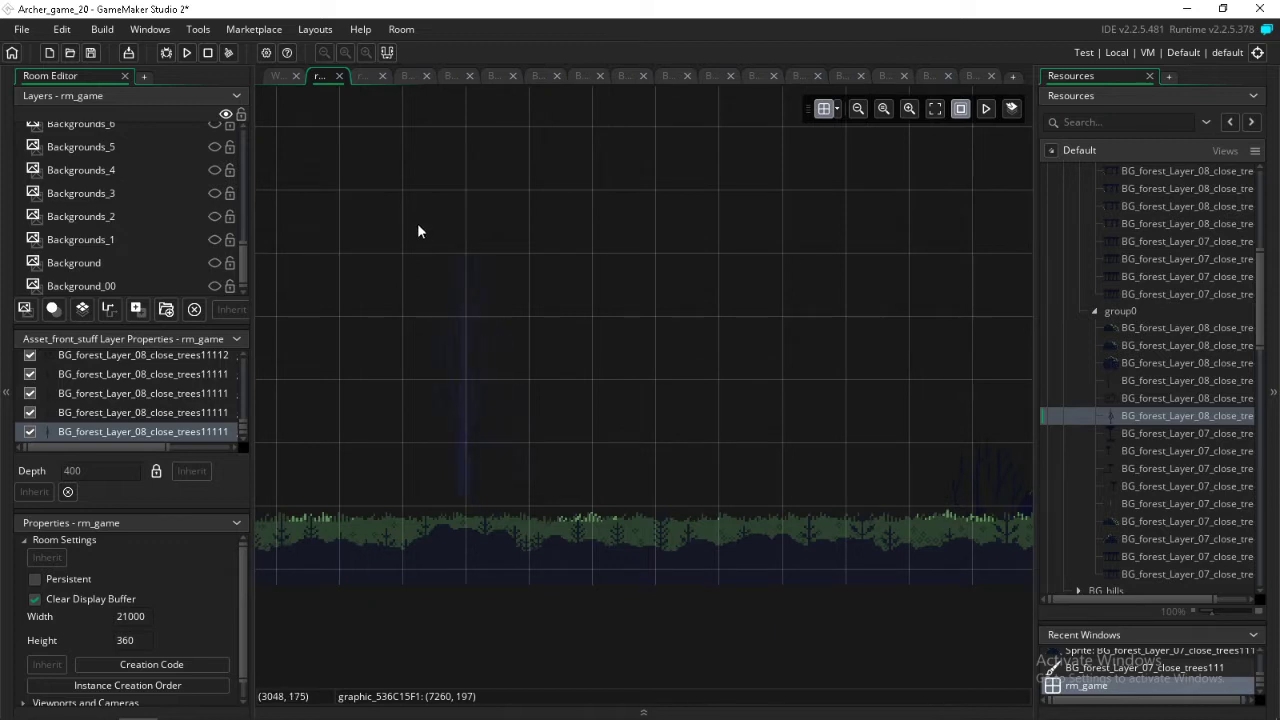
{"action": "left_click", "coordinate": [405, 259]}
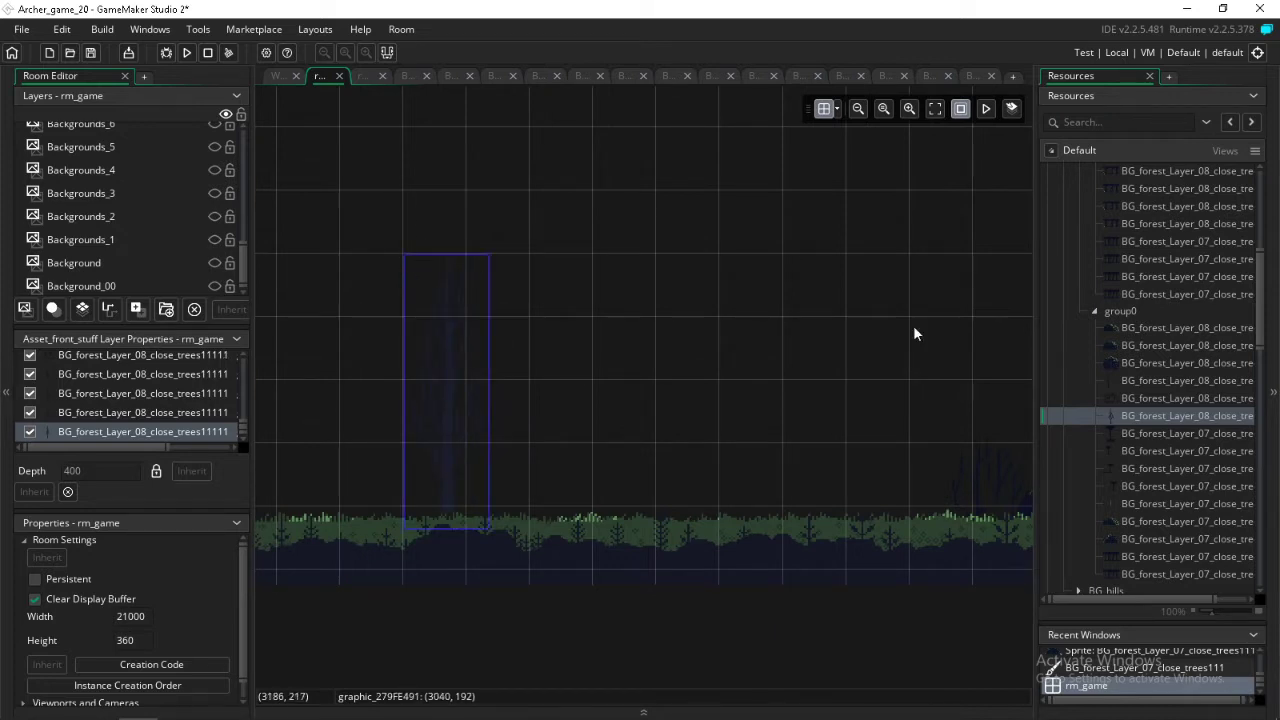
- Preview the wide-canopied BG_forest_Layer_07_close_trees116 tree against the ground near the room's start without placing it
{"action": "left_click", "coordinate": [1137, 432]}
{"action": "scroll", "coordinate": [383, 287], "scroll_direction": "down", "scroll_amount": 3, "text": "ctrl"}
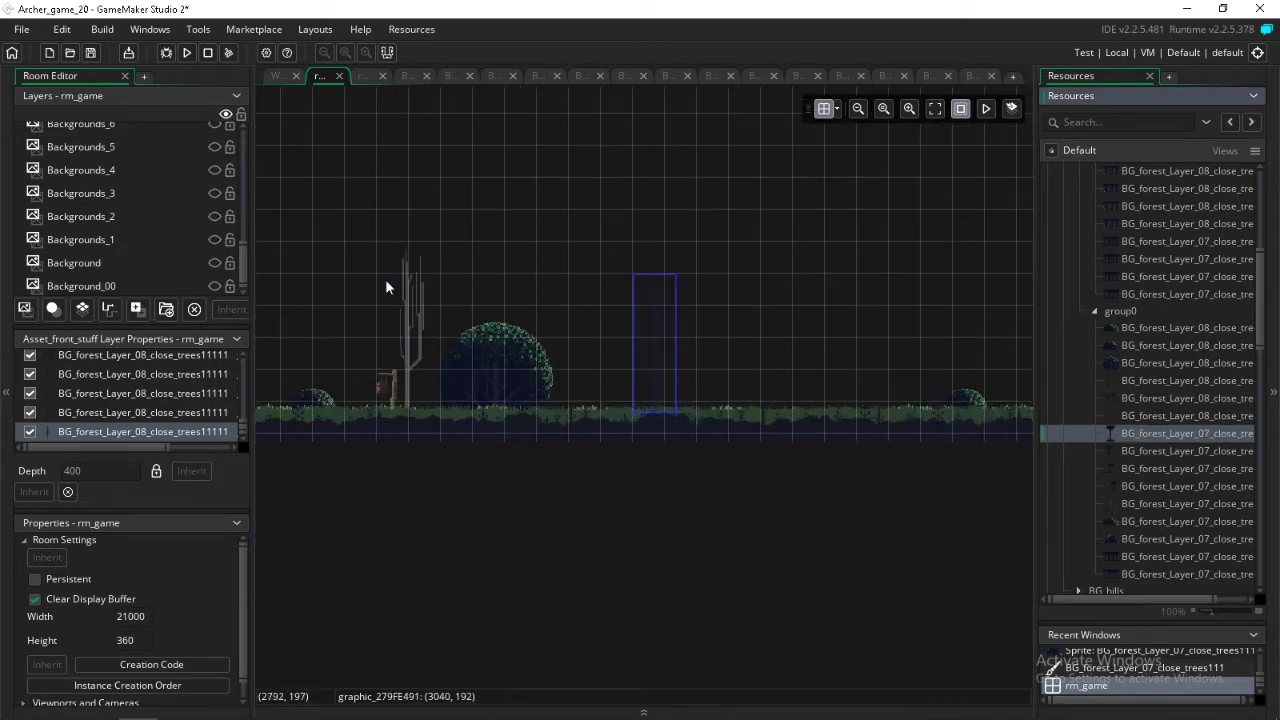
{"action": "scroll", "coordinate": [385, 287], "scroll_direction": "up", "scroll_amount": 2, "text": "shift"}
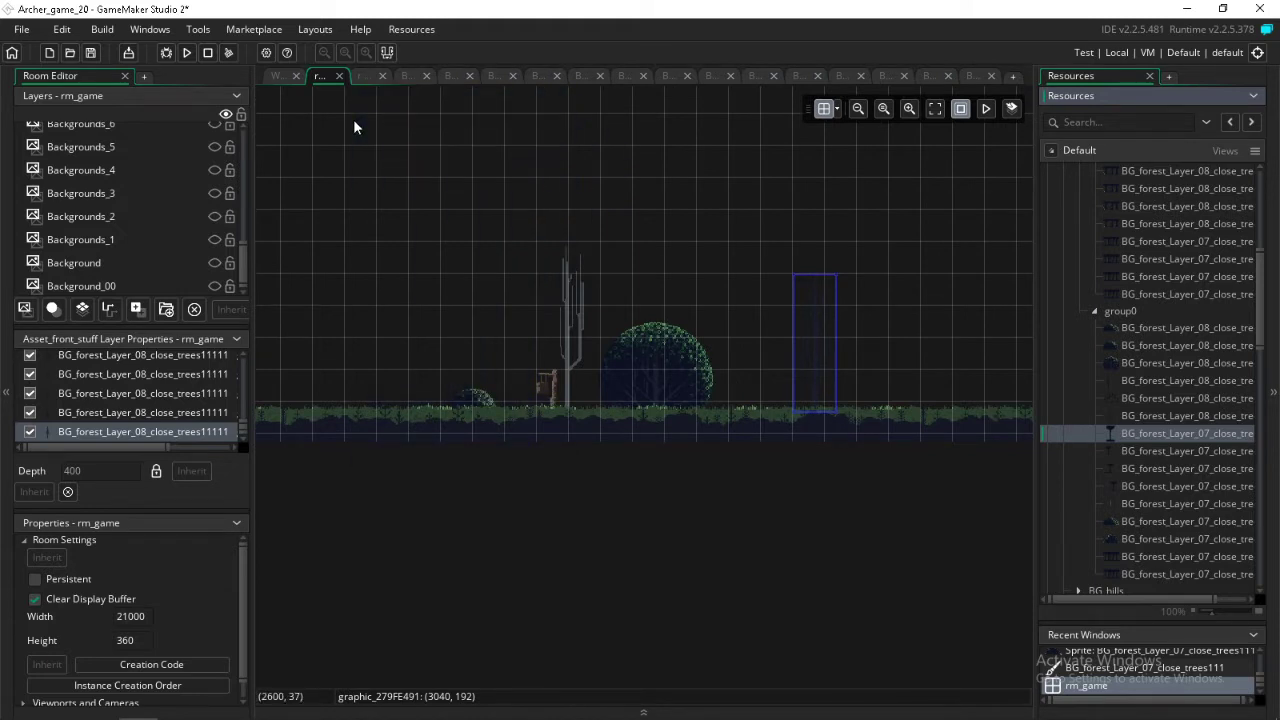
{"action": "scroll", "coordinate": [353, 123], "scroll_direction": "down", "scroll_amount": 2, "text": "ctrl"}
{"action": "scroll", "coordinate": [355, 129], "scroll_direction": "down", "scroll_amount": 1, "text": "ctrl"}
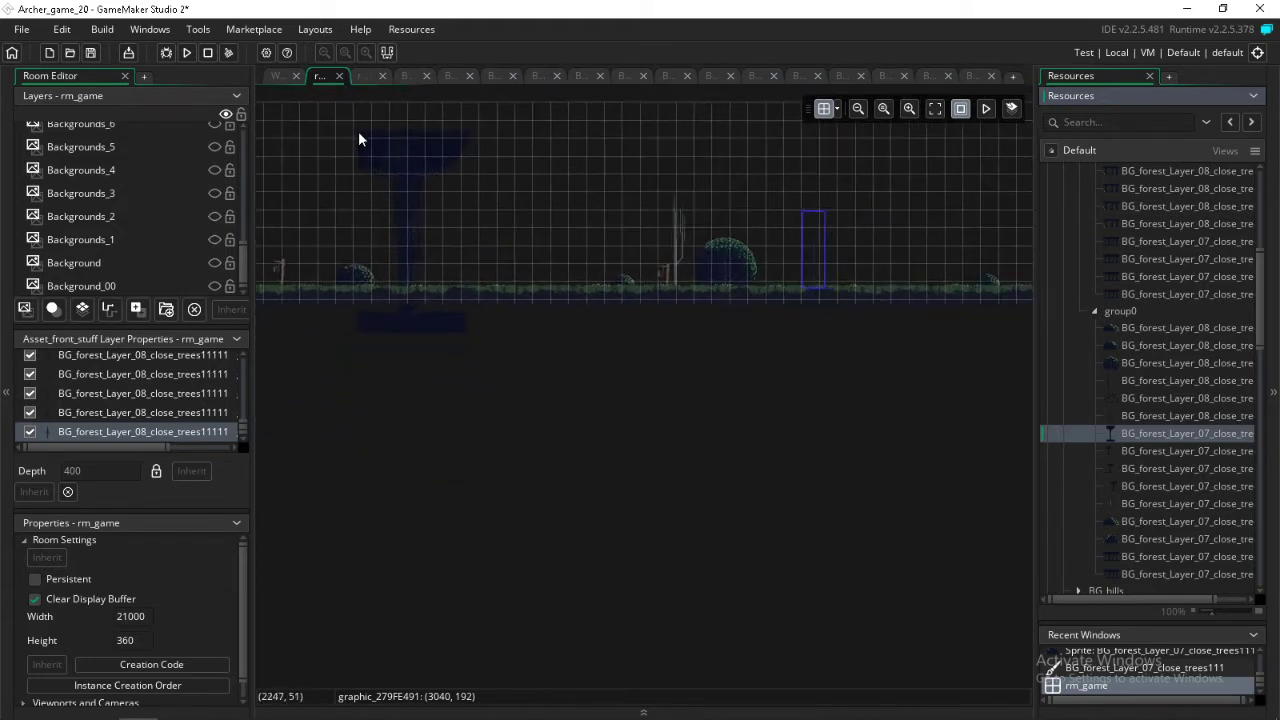
{"action": "middle_click_drag", "start_coordinate": [358, 131], "coordinate": [429, 202]}
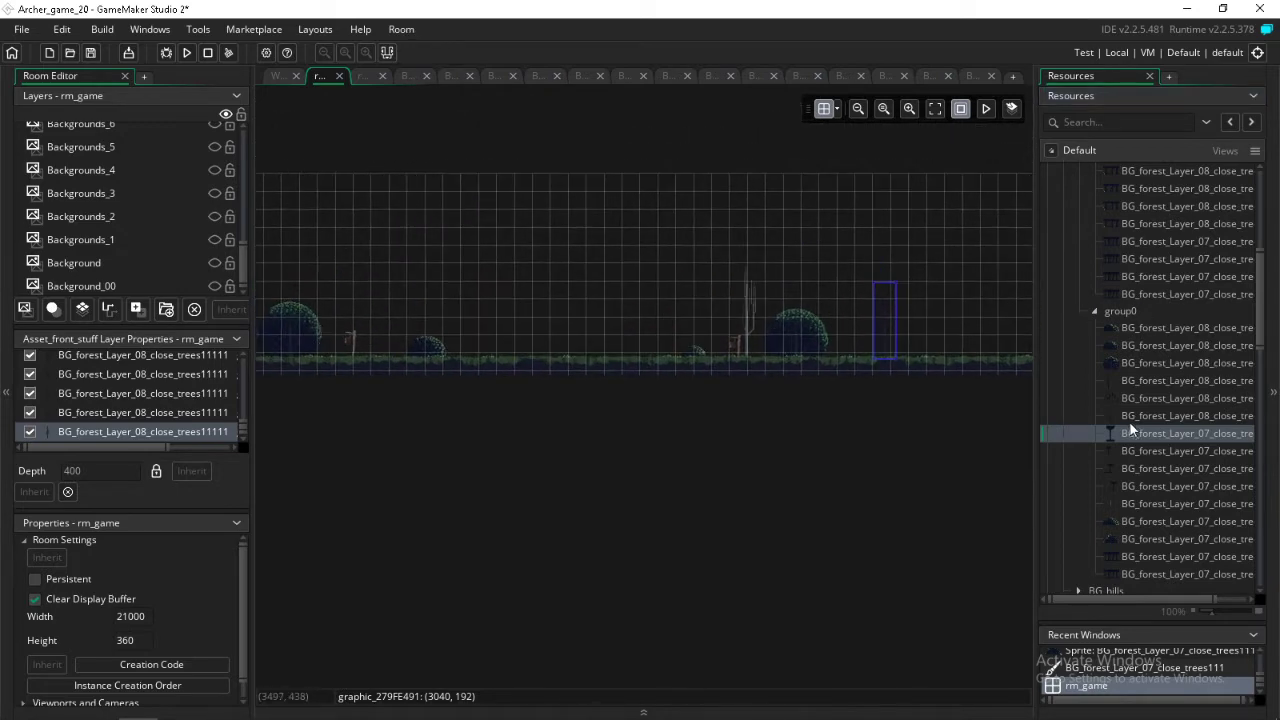
- Open the BG_forest_Layer_07_close_trees116 sprite and resize its canvas to 400 x 400 pixels
{"action": "mouse_move", "coordinate": [1131, 427]}
{"action": "left_mouse_down"}
{"action": "mouse_move", "coordinate": [488, 161]}
{"action": "mouse_move", "coordinate": [471, 179]}
{"action": "mouse_move", "coordinate": [1272, 331]}
{"action": "mouse_move", "coordinate": [1143, 430]}
{"action": "left_mouse_up"}
{"action": "double_click", "coordinate": [1143, 433]}
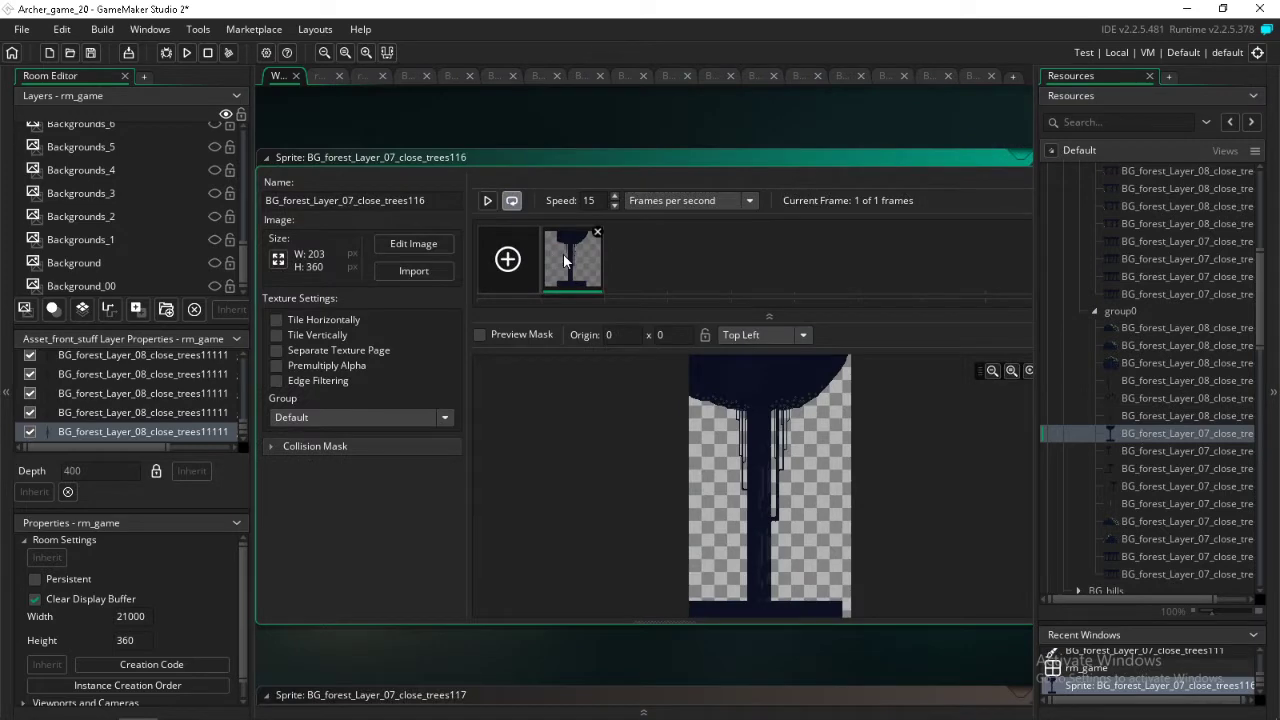
{"action": "double_click", "coordinate": [563, 253]}
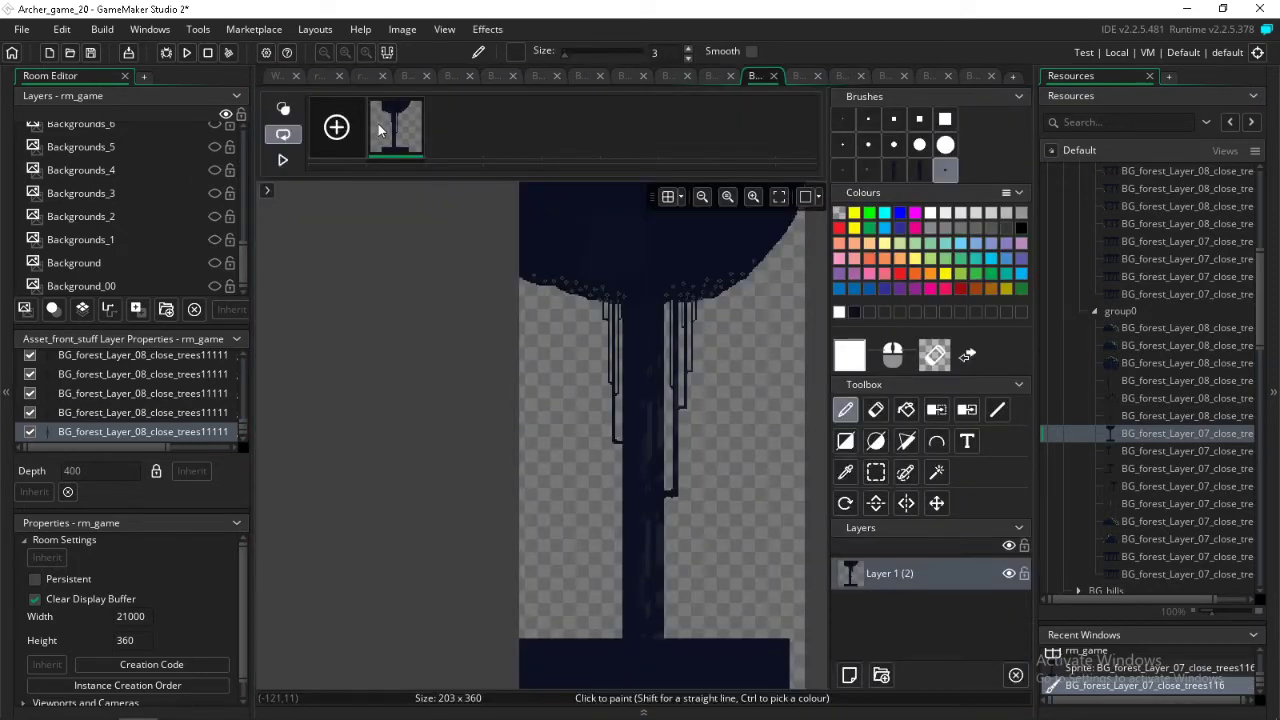
{"action": "double_click", "coordinate": [1150, 433]}
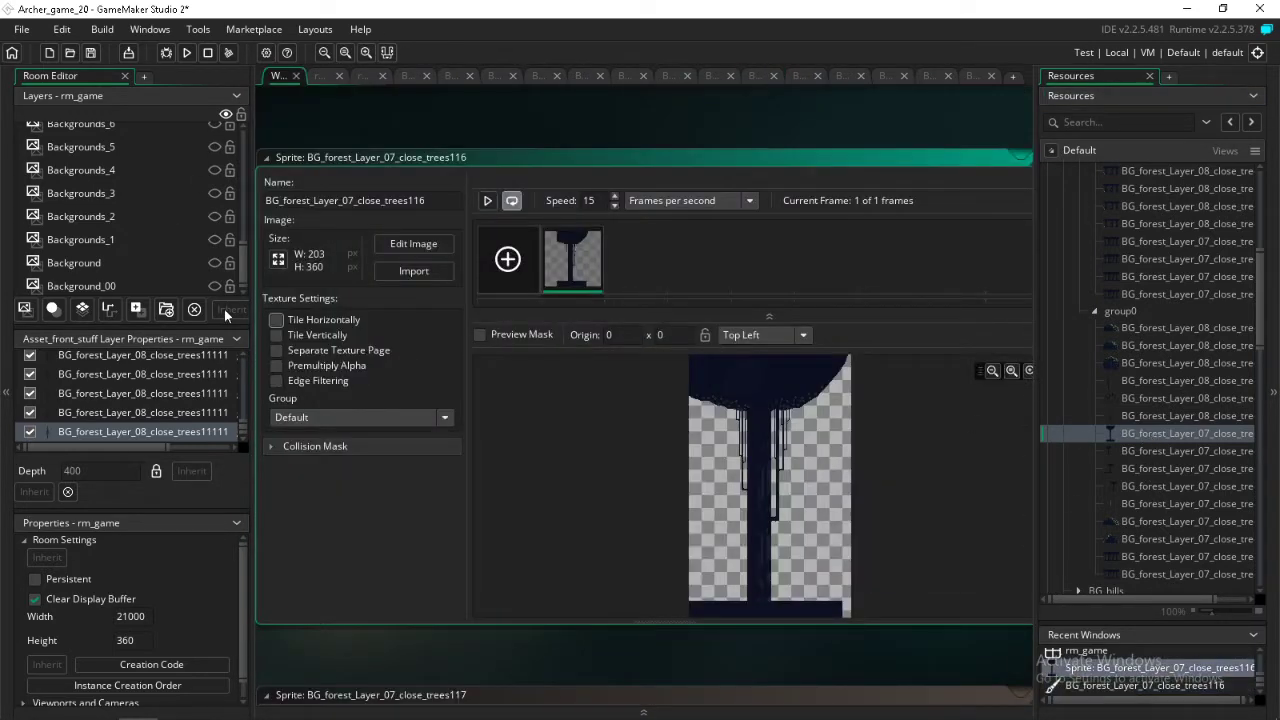
{"action": "left_click", "coordinate": [278, 259]}
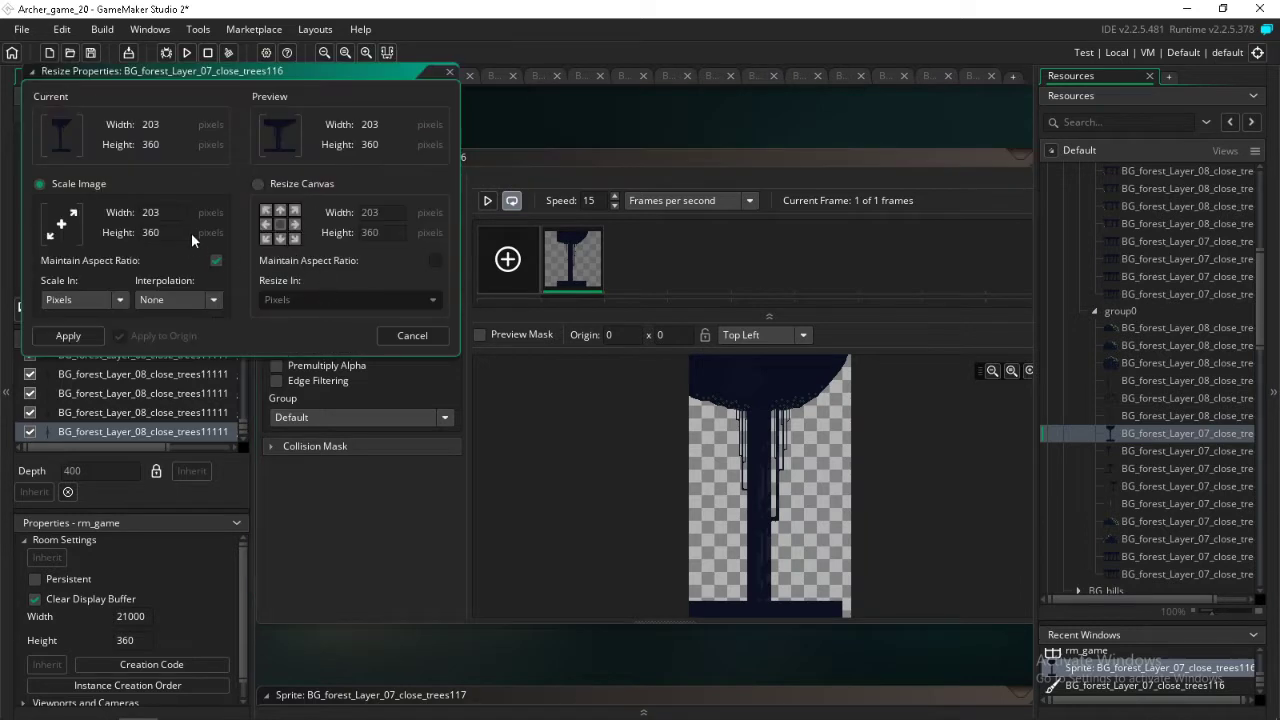
{"action": "left_click", "coordinate": [387, 222]}
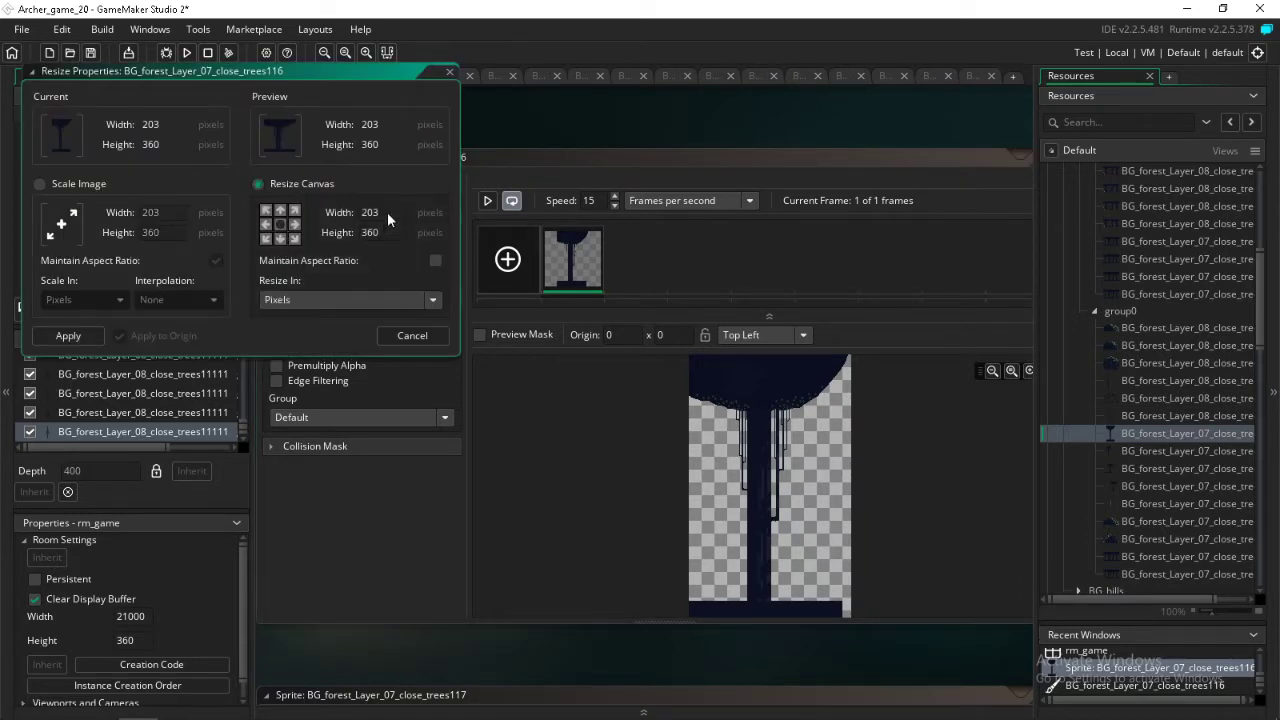
{"action": "type", "text": "400"}
{"action": "left_click", "coordinate": [64, 335]}
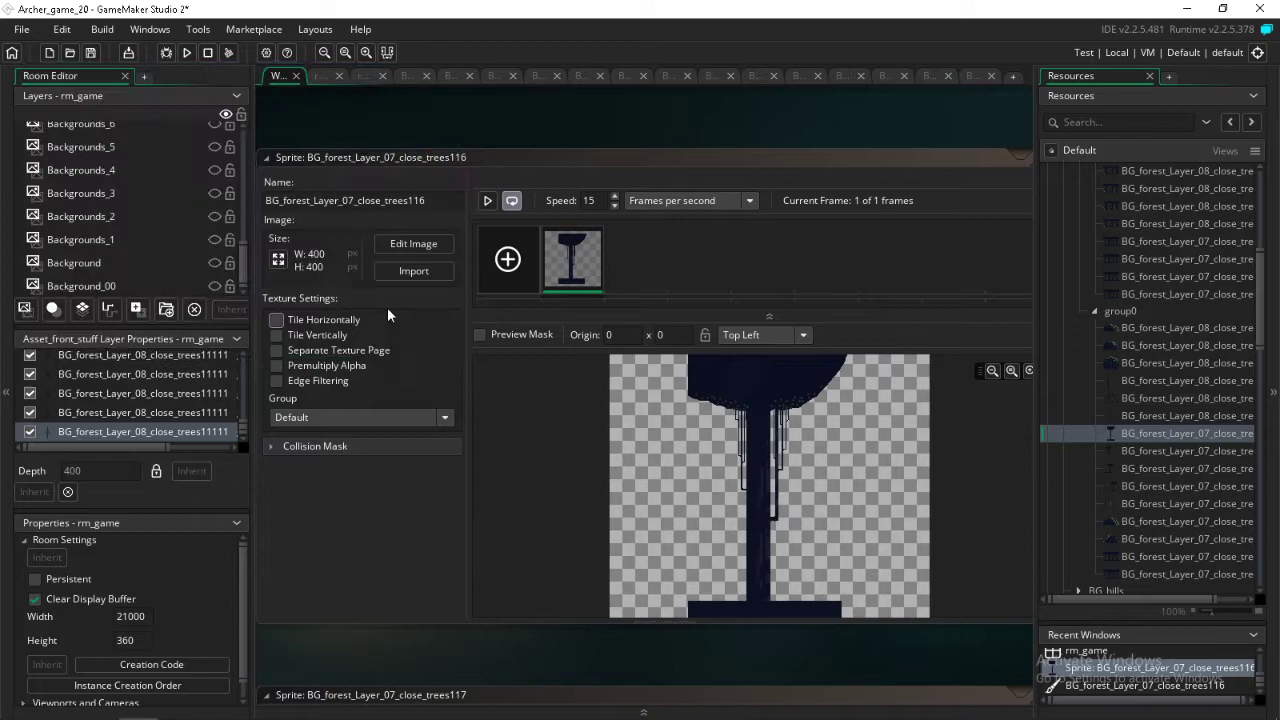
- Delete the rectangular ground block at the foot of the BG_forest_Layer_07_close_trees116 trunk in its image
{"action": "double_click", "coordinate": [558, 257]}
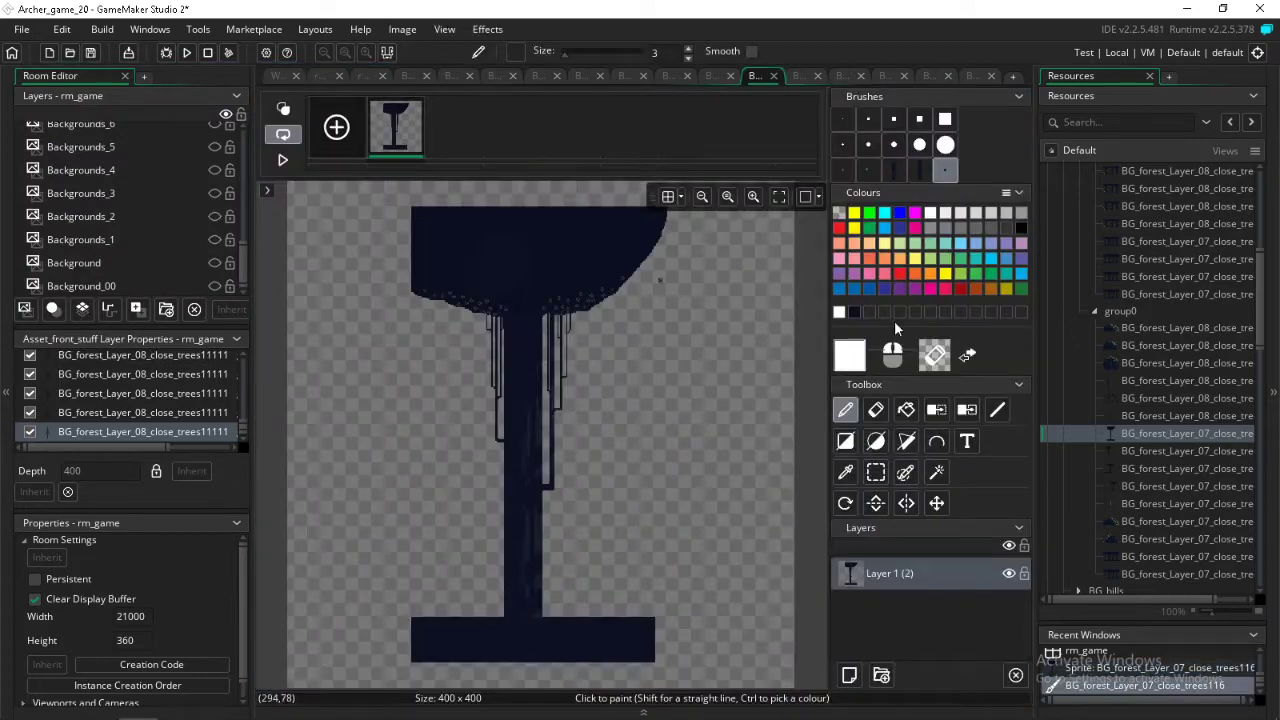
{"action": "left_click", "coordinate": [876, 473]}
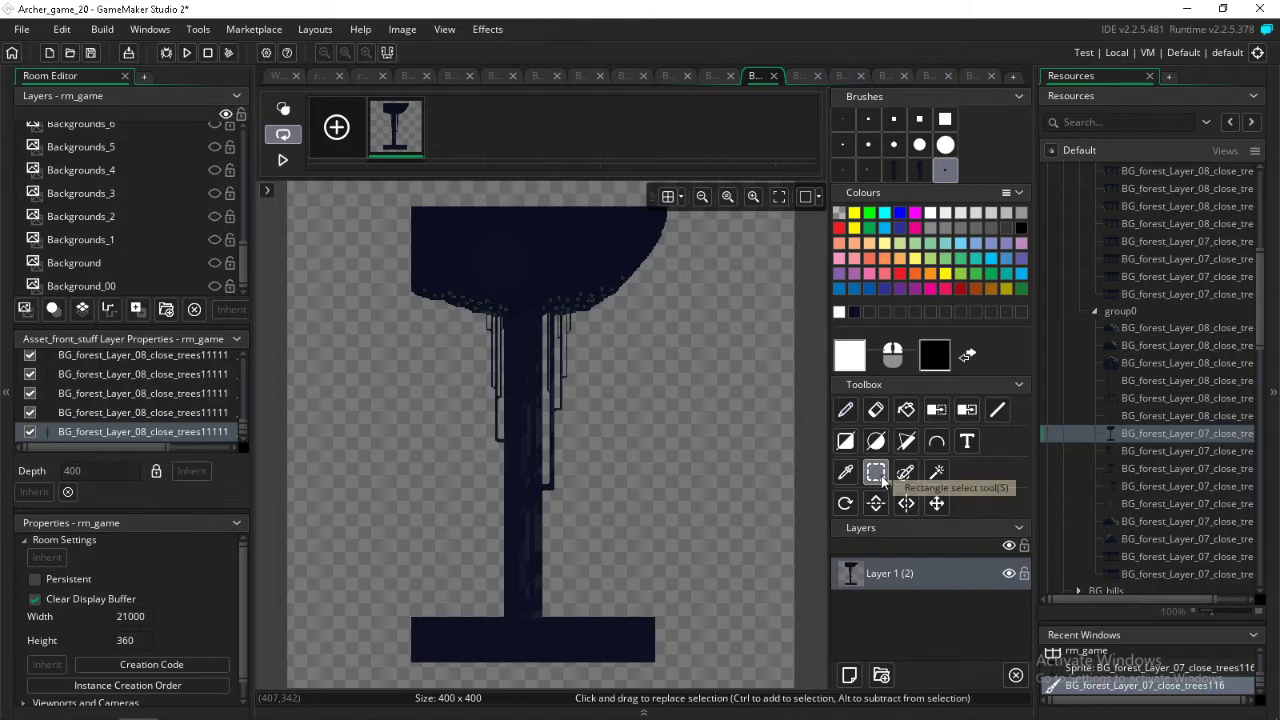
{"action": "left_click_drag", "start_coordinate": [718, 682], "coordinate": [233, 617]}
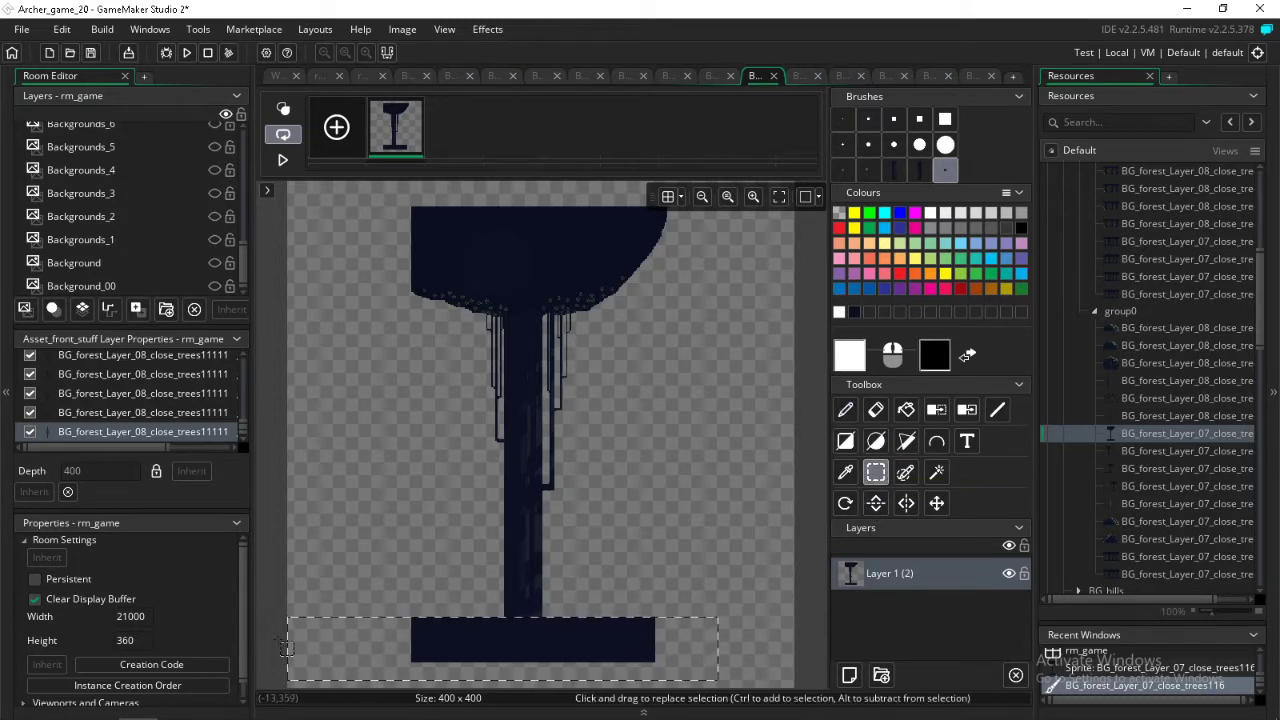
{"action": "key", "text": "Delete"}
- Sample the canopy's dark navy and round out its straight cut-off side using the large circular brush at size 31
{"action": "left_click", "coordinate": [845, 473]}
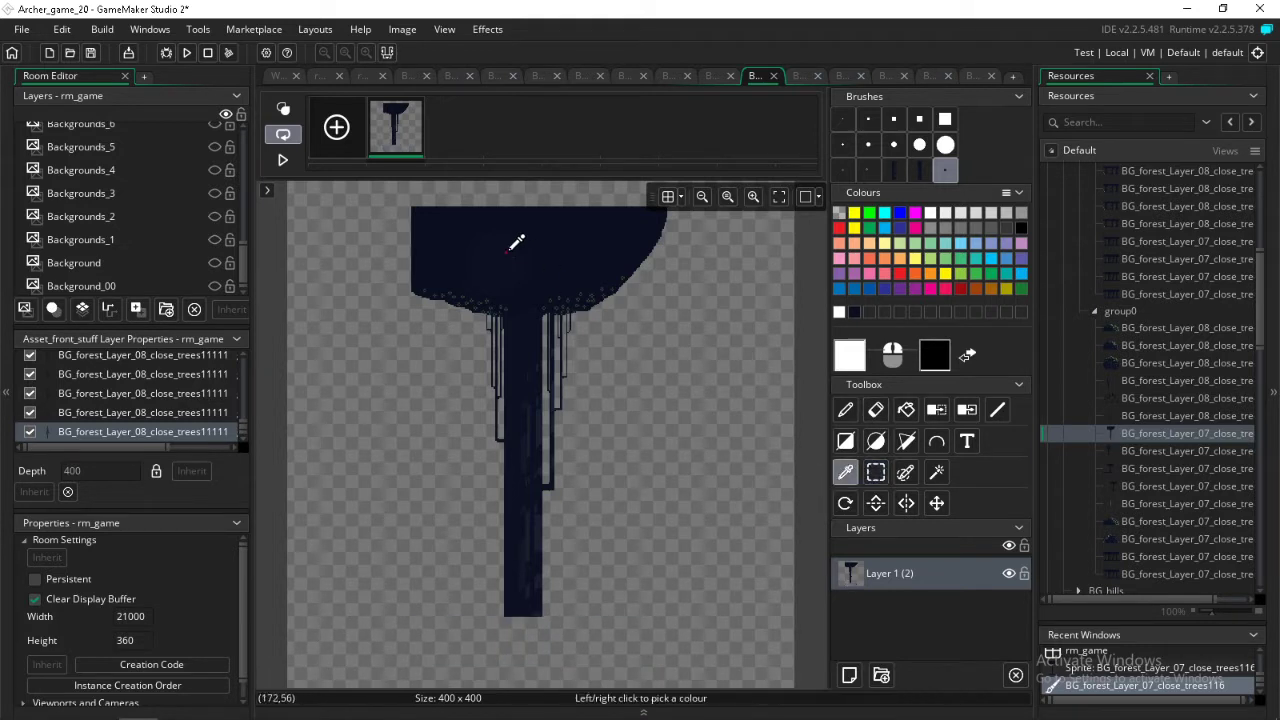
{"action": "left_click", "coordinate": [510, 250]}
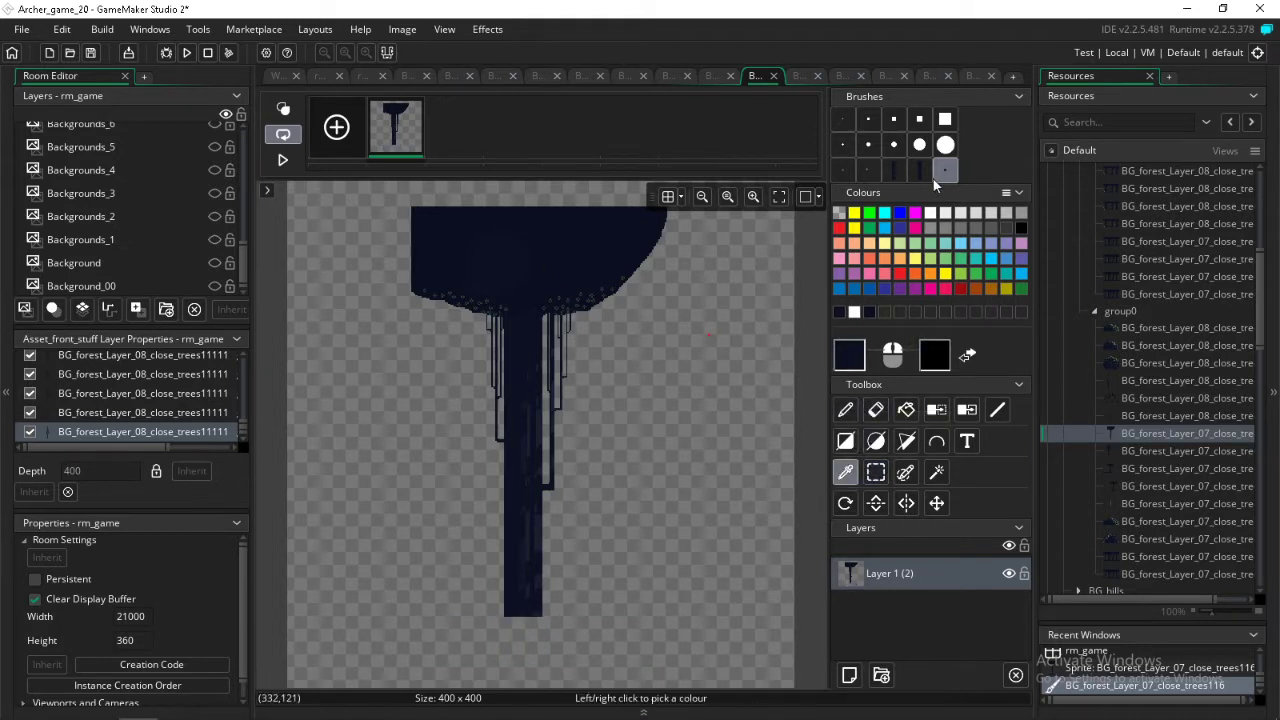
{"action": "left_click", "coordinate": [945, 144]}
{"action": "left_click", "coordinate": [416, 260]}
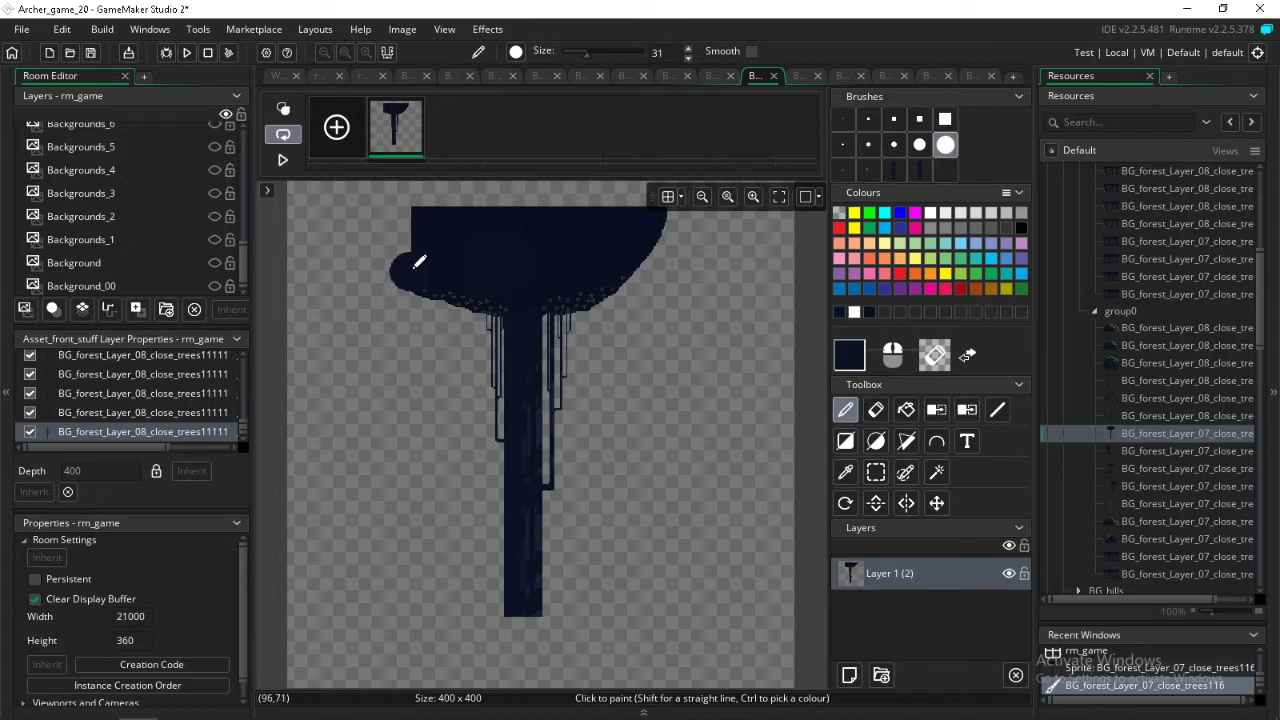
{"action": "mouse_move", "coordinate": [421, 261]}
{"action": "left_mouse_down"}
{"action": "mouse_move", "coordinate": [398, 209]}
{"action": "mouse_move", "coordinate": [420, 204]}
{"action": "mouse_move", "coordinate": [396, 241]}
{"action": "mouse_move", "coordinate": [360, 238]}
{"action": "mouse_move", "coordinate": [381, 207]}
{"action": "left_mouse_up"}
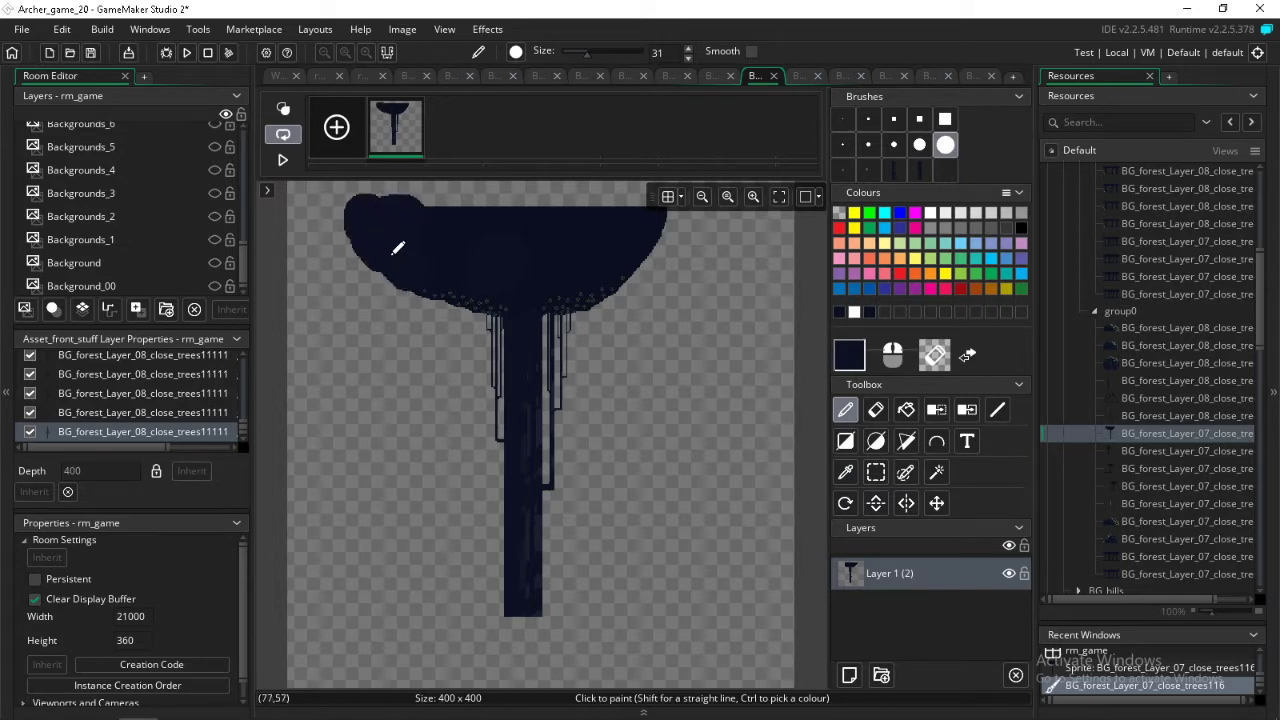
- Copy a single green leaf speck from the canopy's lower edge as a 3-pixel custom brush, with white as the paint colour
{"action": "left_click", "coordinate": [845, 170]}
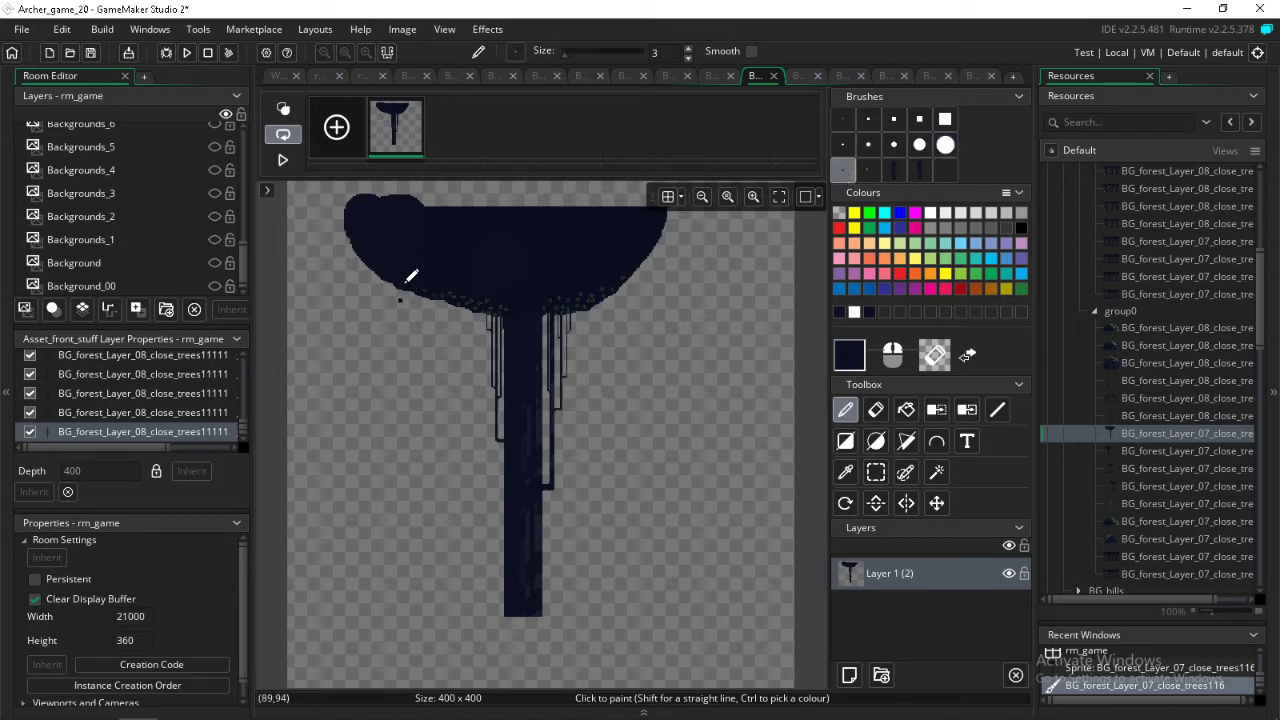
{"action": "left_click", "coordinate": [931, 212]}
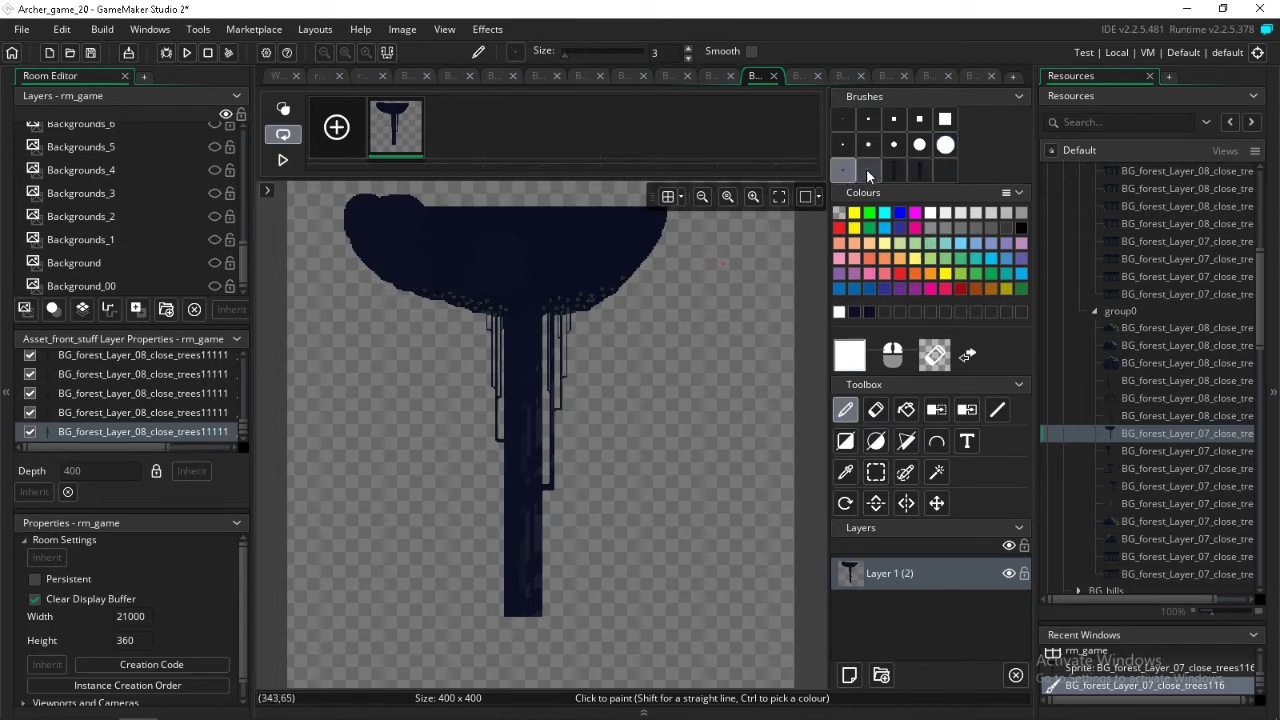
{"action": "scroll", "coordinate": [438, 266], "scroll_direction": "up", "scroll_amount": 5}
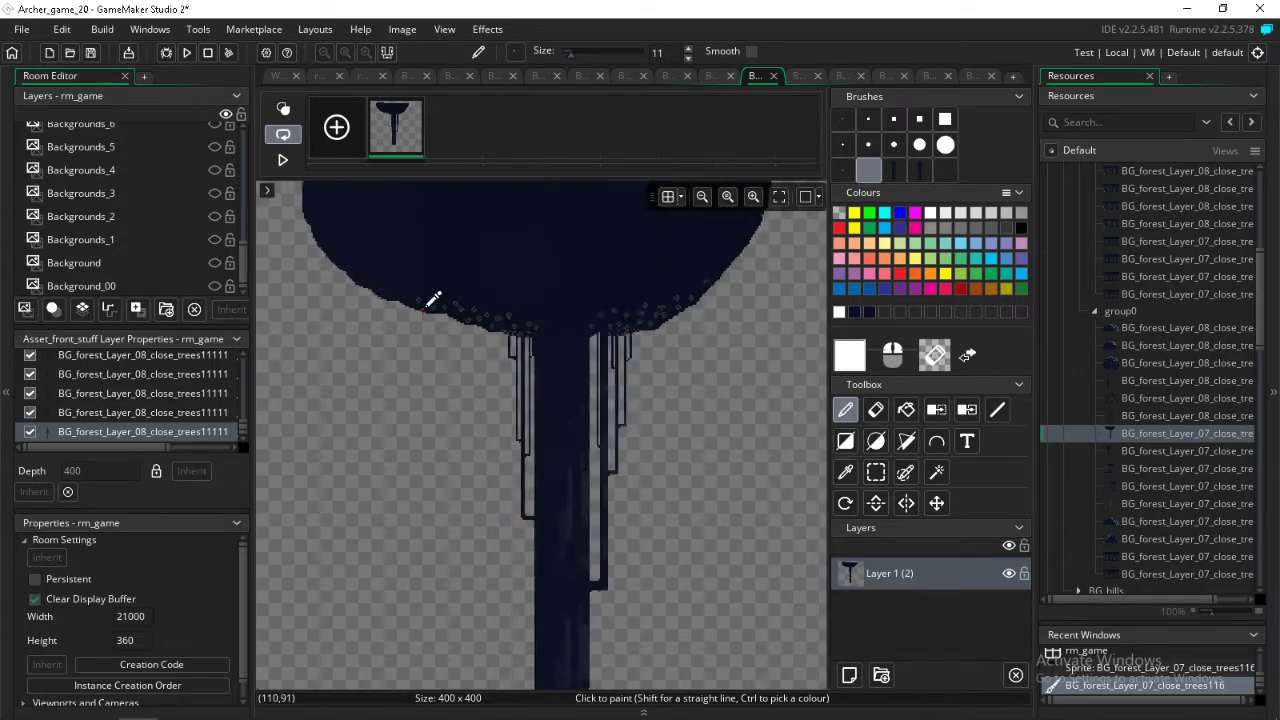
{"action": "left_click", "coordinate": [876, 472]}
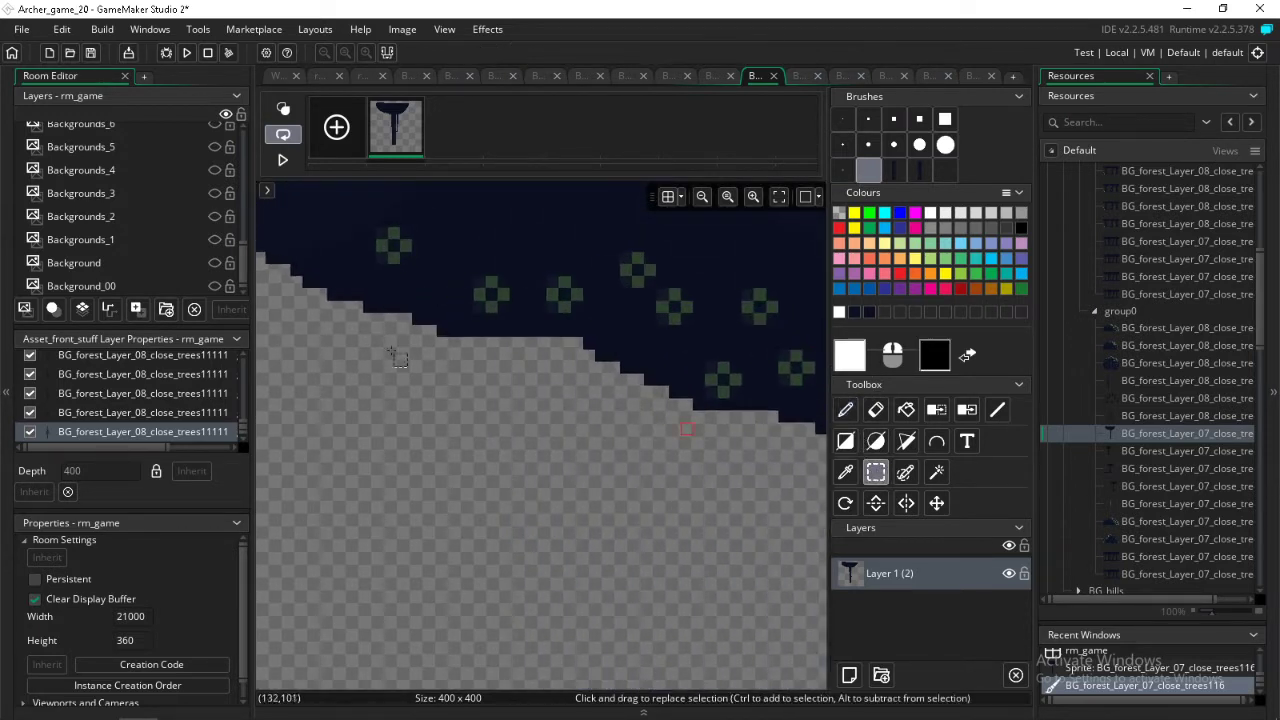
{"action": "left_click_drag", "start_coordinate": [382, 233], "coordinate": [407, 258]}
{"action": "key", "text": "ctrl+c"}
{"action": "key", "text": "ctrl+v"}
- Stamp more green leaf specks along the lower edge of the canopy, on both sides of the trunk
{"action": "scroll", "coordinate": [491, 234], "scroll_direction": "down", "scroll_amount": 3}
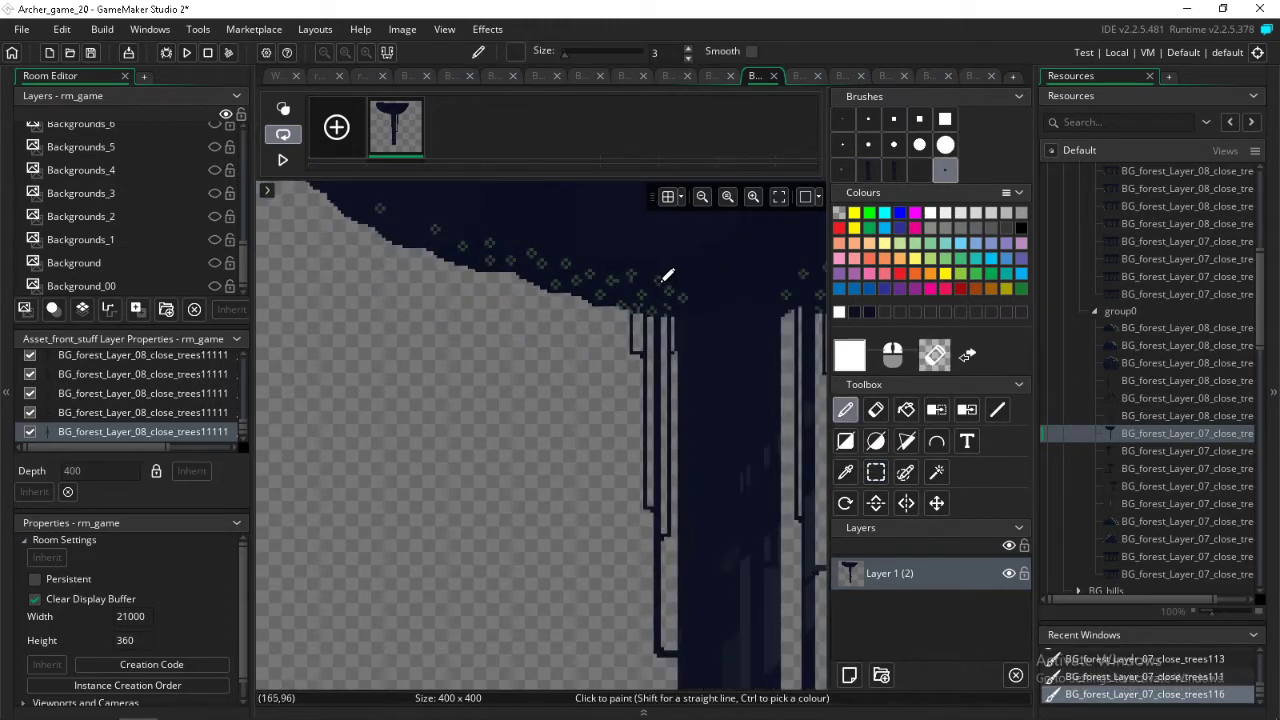
{"action": "scroll", "coordinate": [640, 274], "scroll_direction": "up", "scroll_amount": 3}
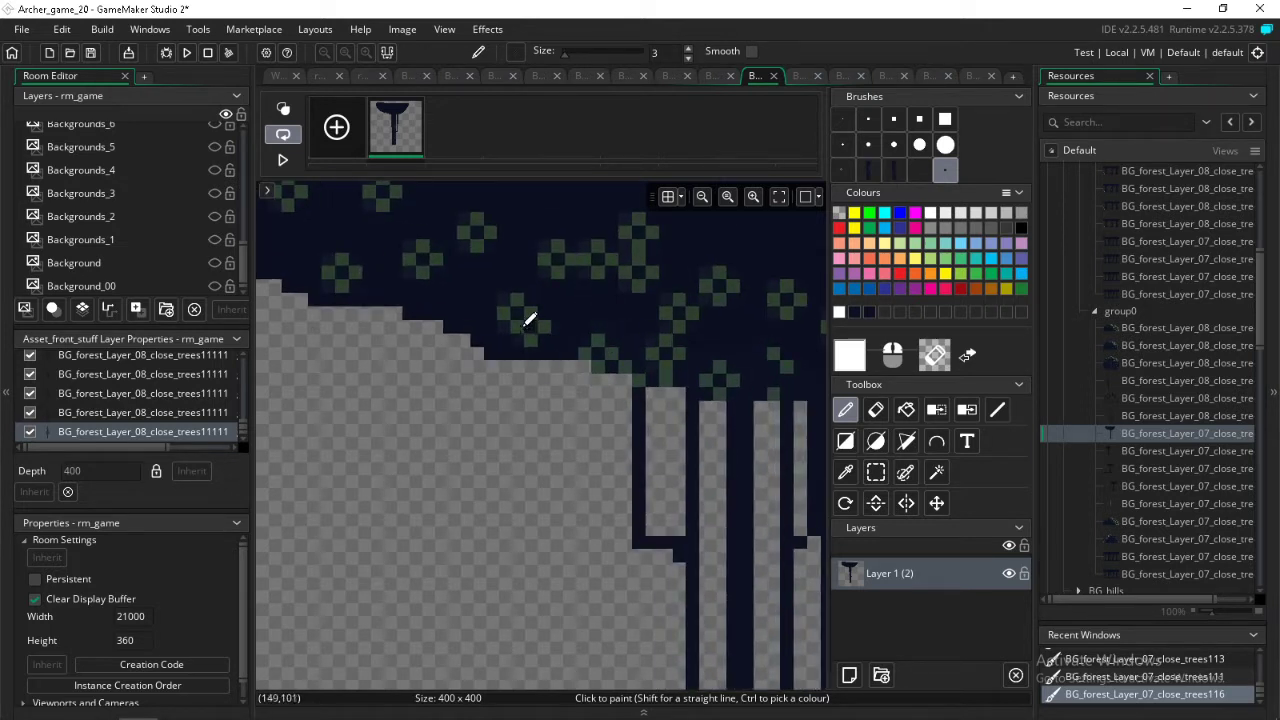
{"action": "scroll", "coordinate": [566, 209], "scroll_direction": "down", "scroll_amount": 2}
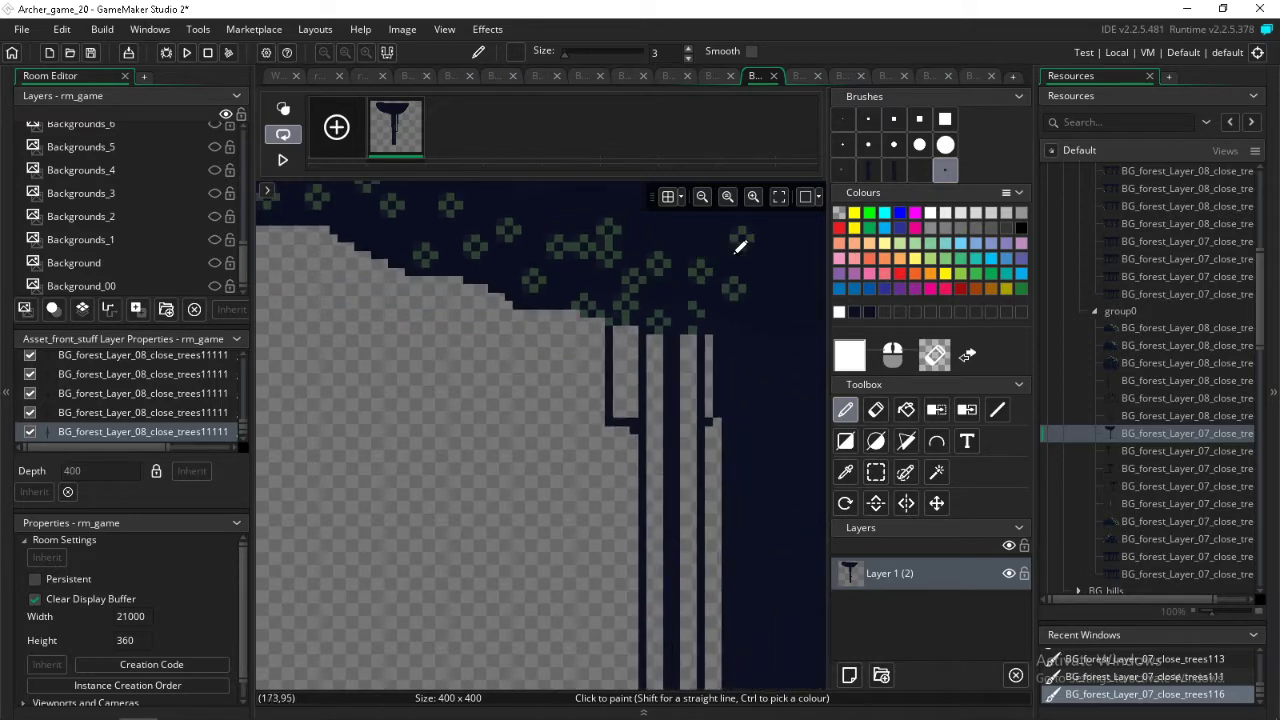
{"action": "middle_click_drag", "start_coordinate": [749, 286], "coordinate": [423, 357]}
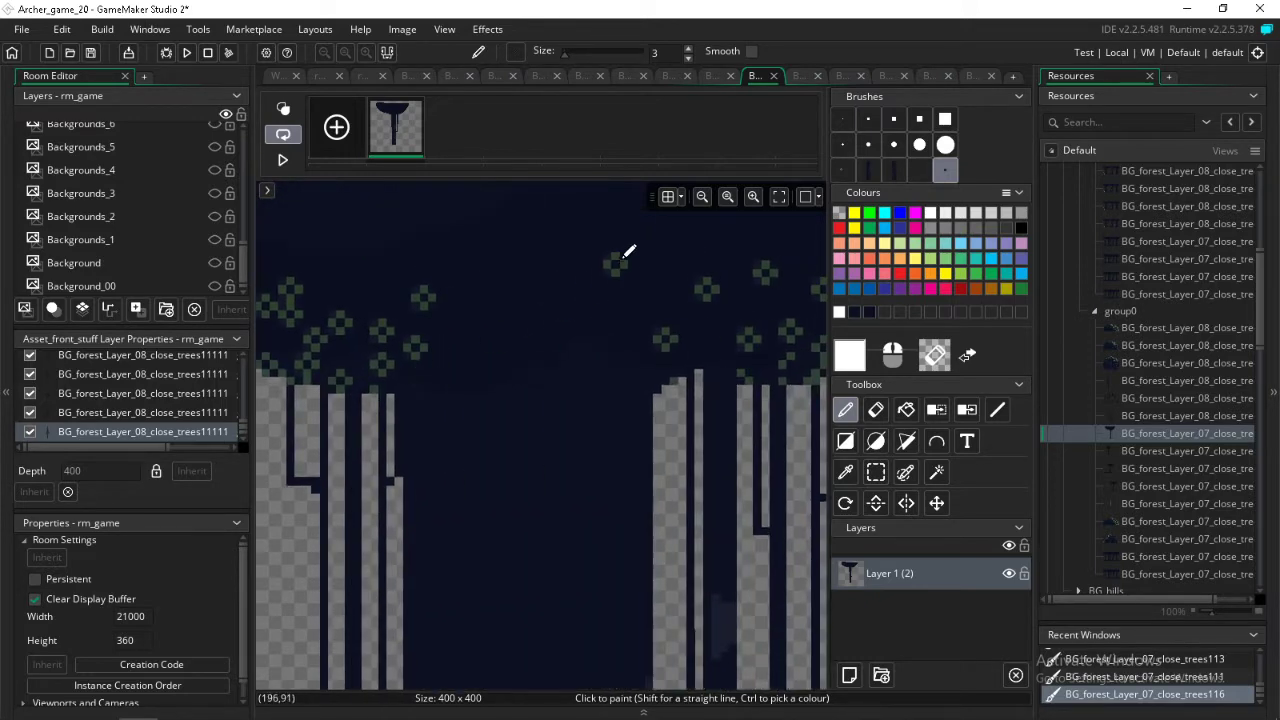
- Auto-trim all frames of the BG_forest_Layer_07_close_trees116 image to the tree's outline
{"action": "scroll", "coordinate": [745, 285], "scroll_direction": "down", "scroll_amount": 3}
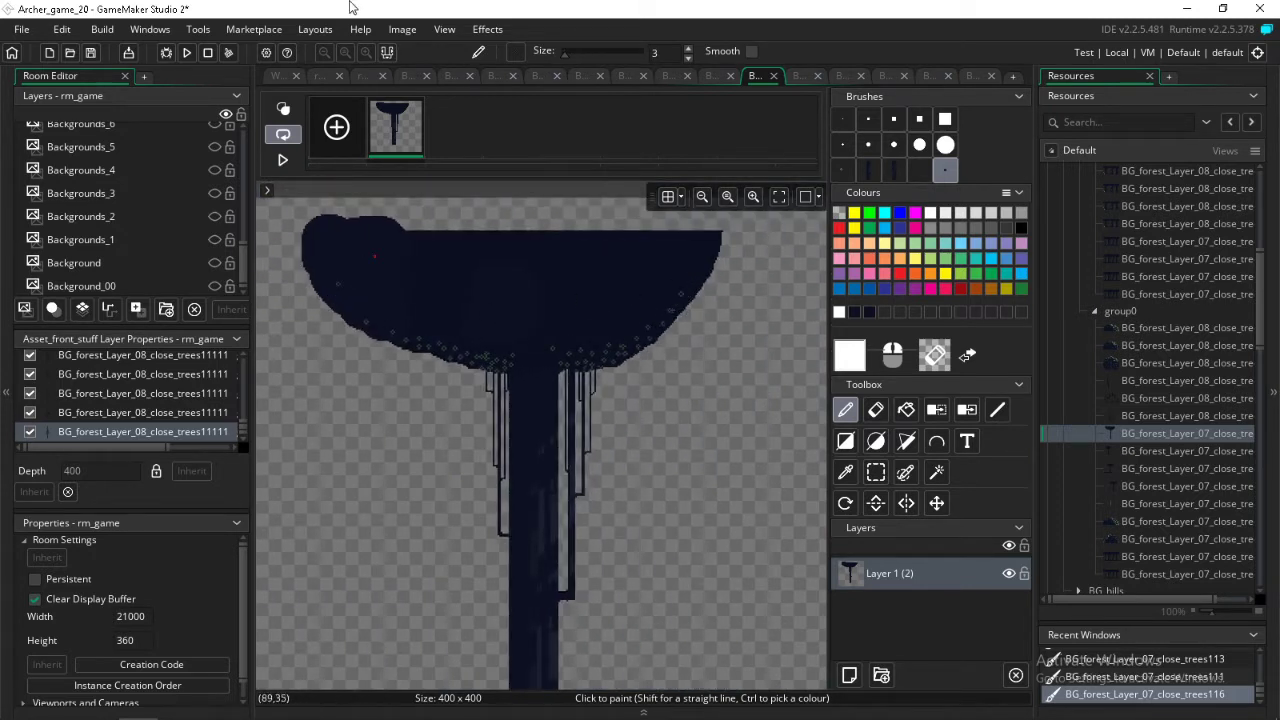
{"action": "left_click", "coordinate": [403, 30]}
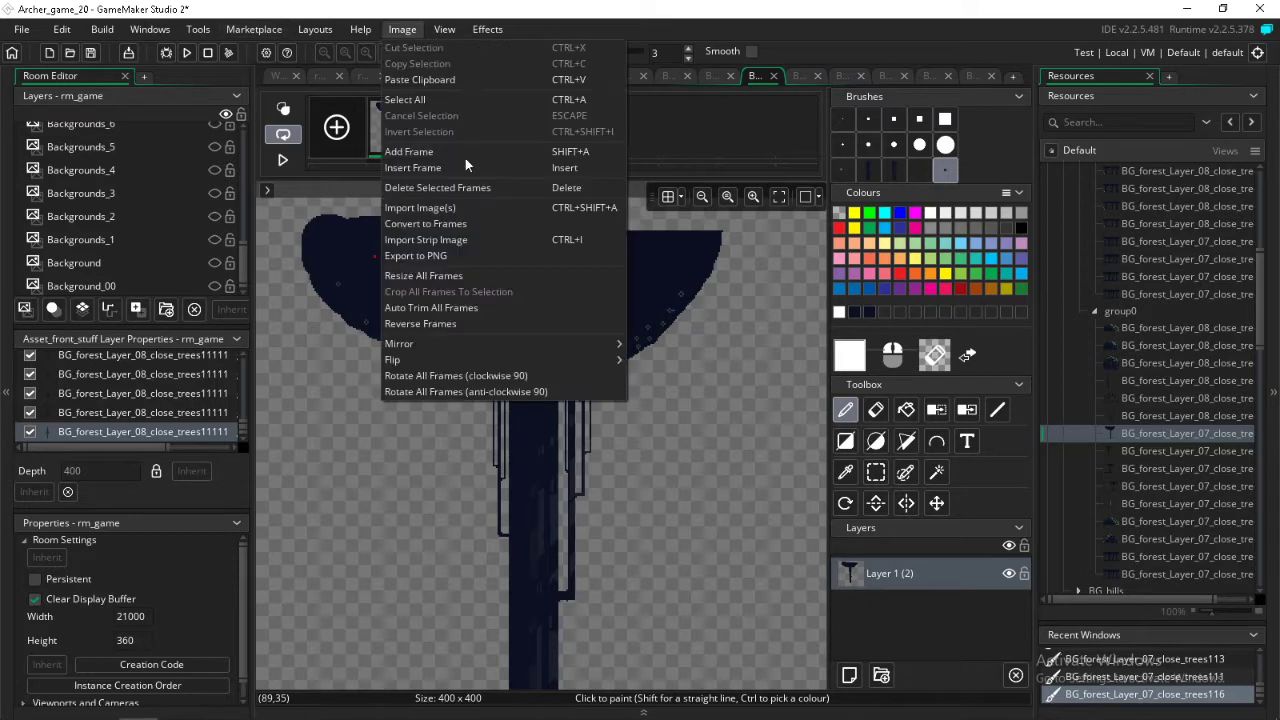
{"action": "left_click", "coordinate": [440, 308]}
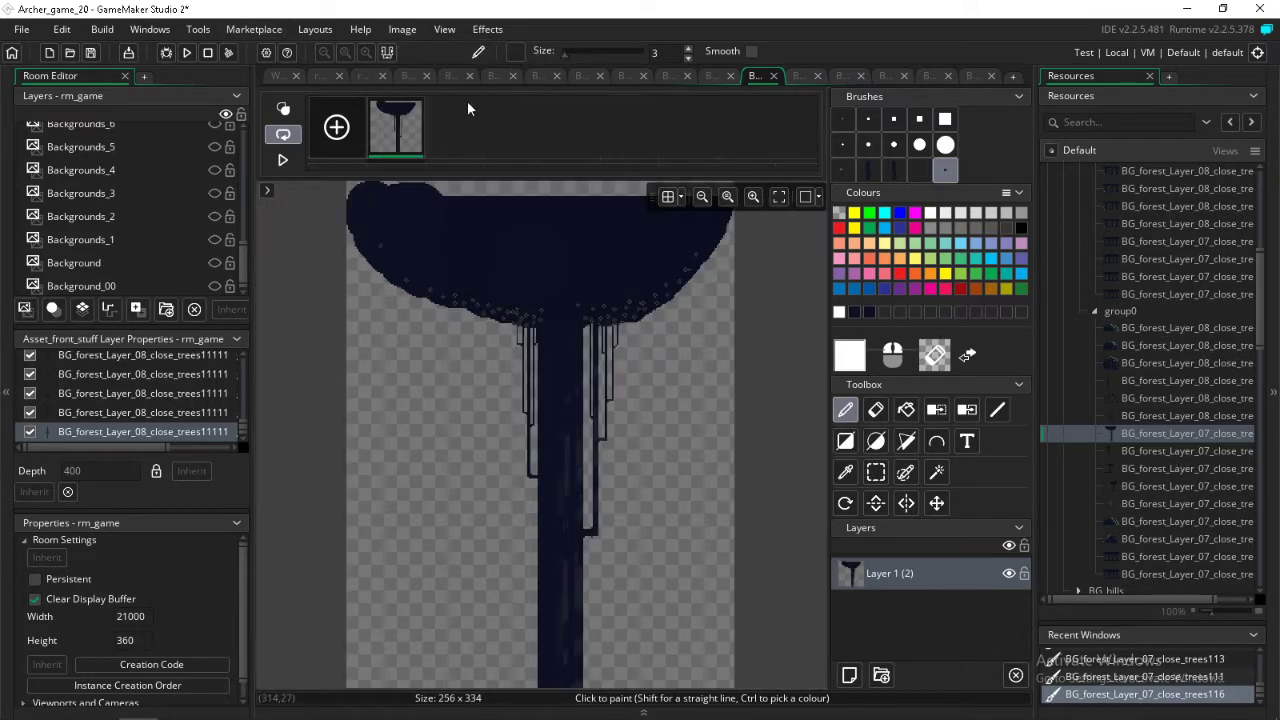
- Erase the rectangular base block below the trunk in BG_forest_Layer_07_close_trees117 and auto-trim all its frames
{"action": "double_click", "coordinate": [1157, 450]}
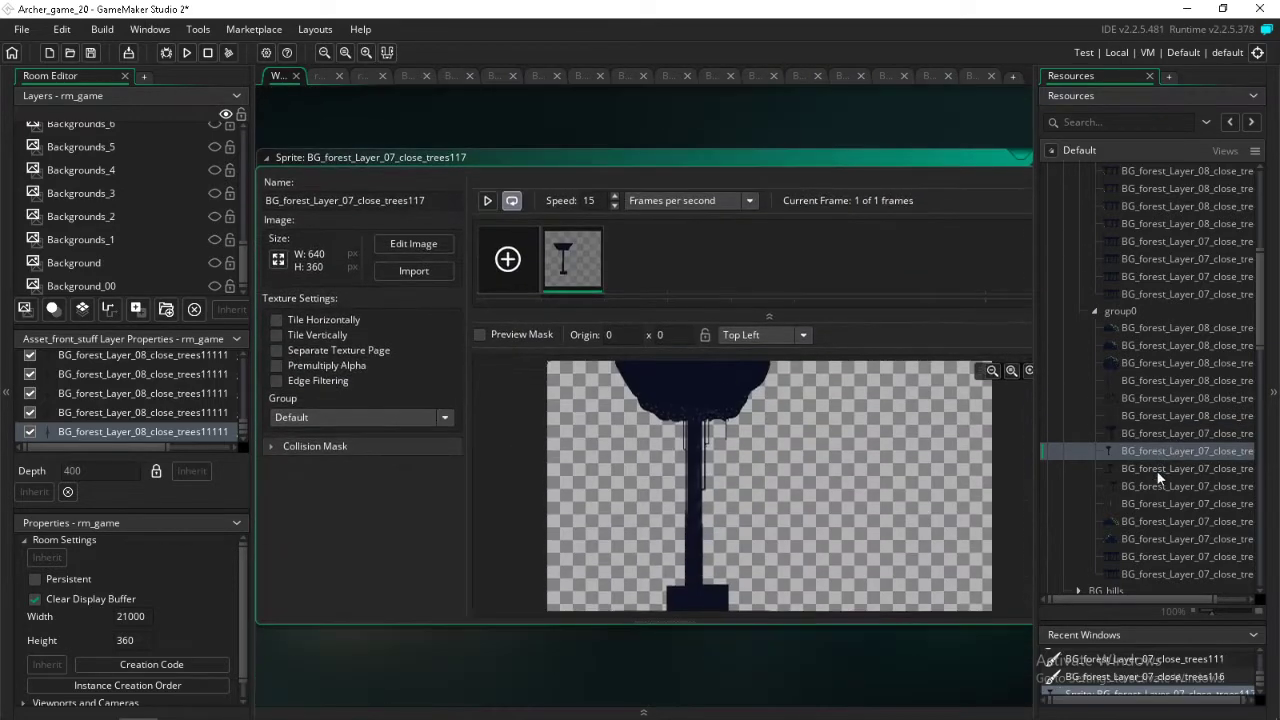
{"action": "double_click", "coordinate": [568, 262]}
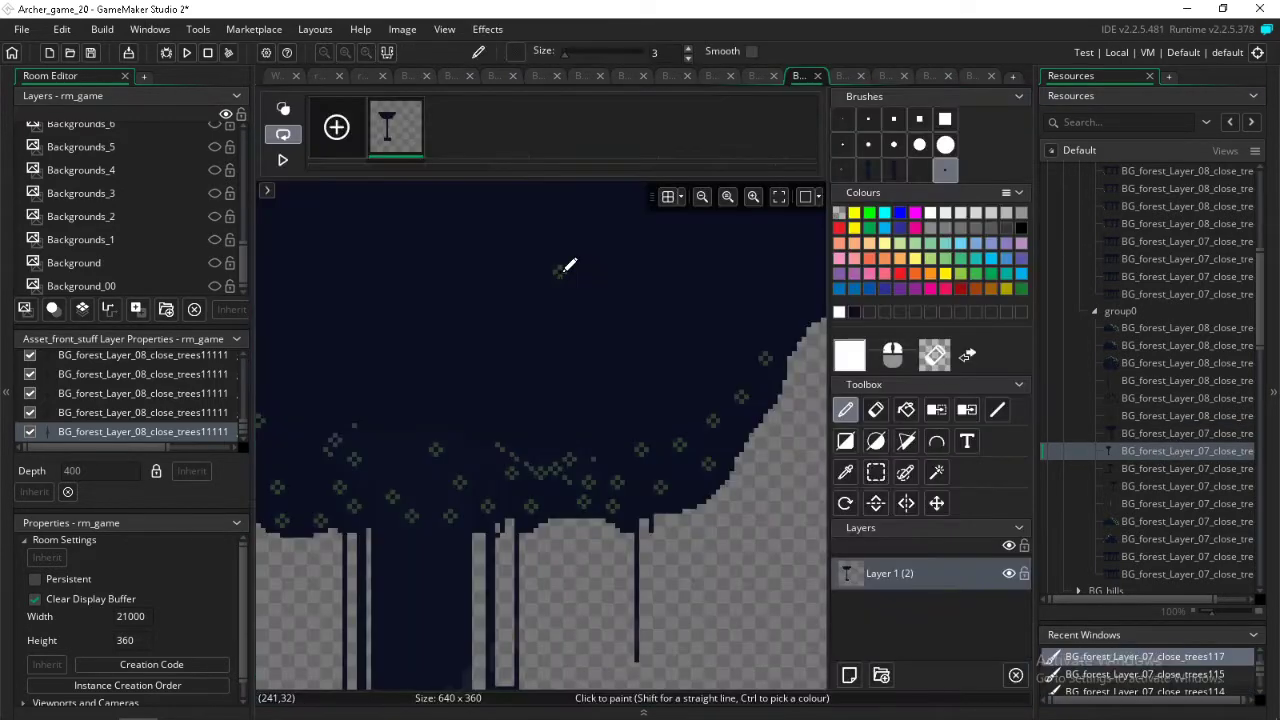
{"action": "scroll", "coordinate": [326, 357], "scroll_direction": "down", "scroll_amount": 8}
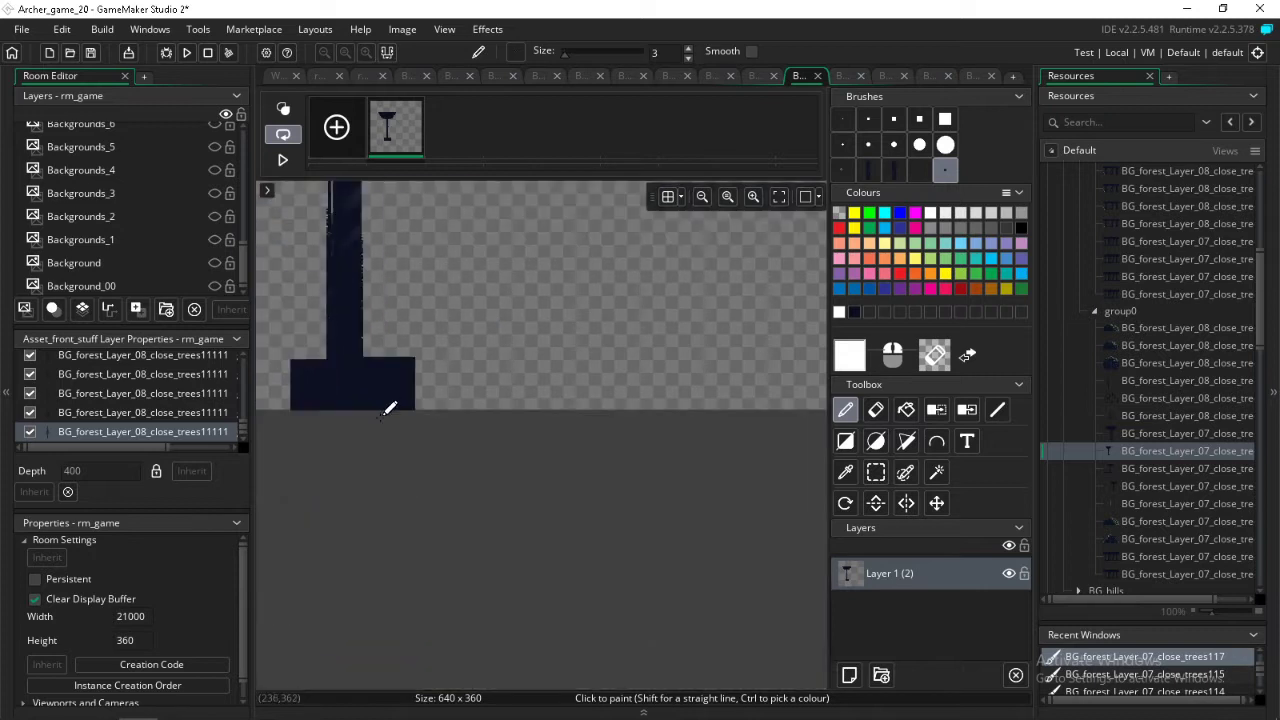
{"action": "left_click", "coordinate": [876, 472]}
{"action": "left_click_drag", "start_coordinate": [570, 460], "coordinate": [192, 357]}
{"action": "key", "text": "Delete"}
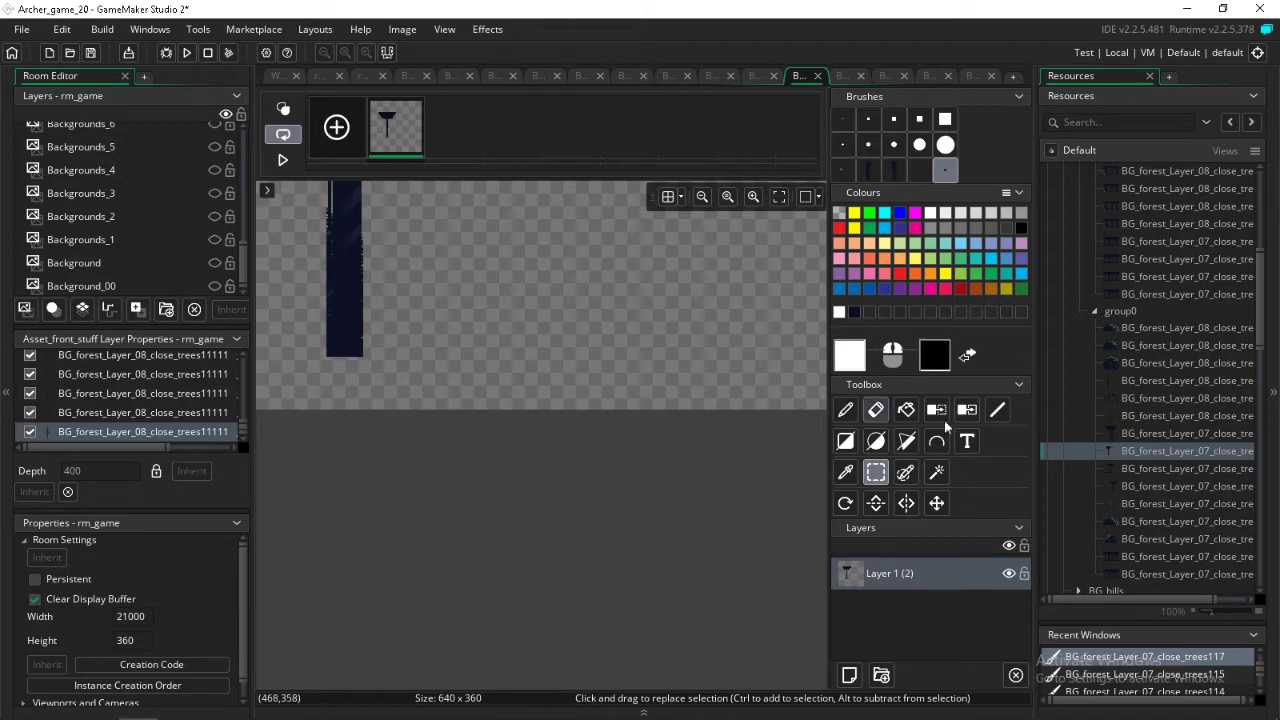
{"action": "left_click", "coordinate": [404, 30]}
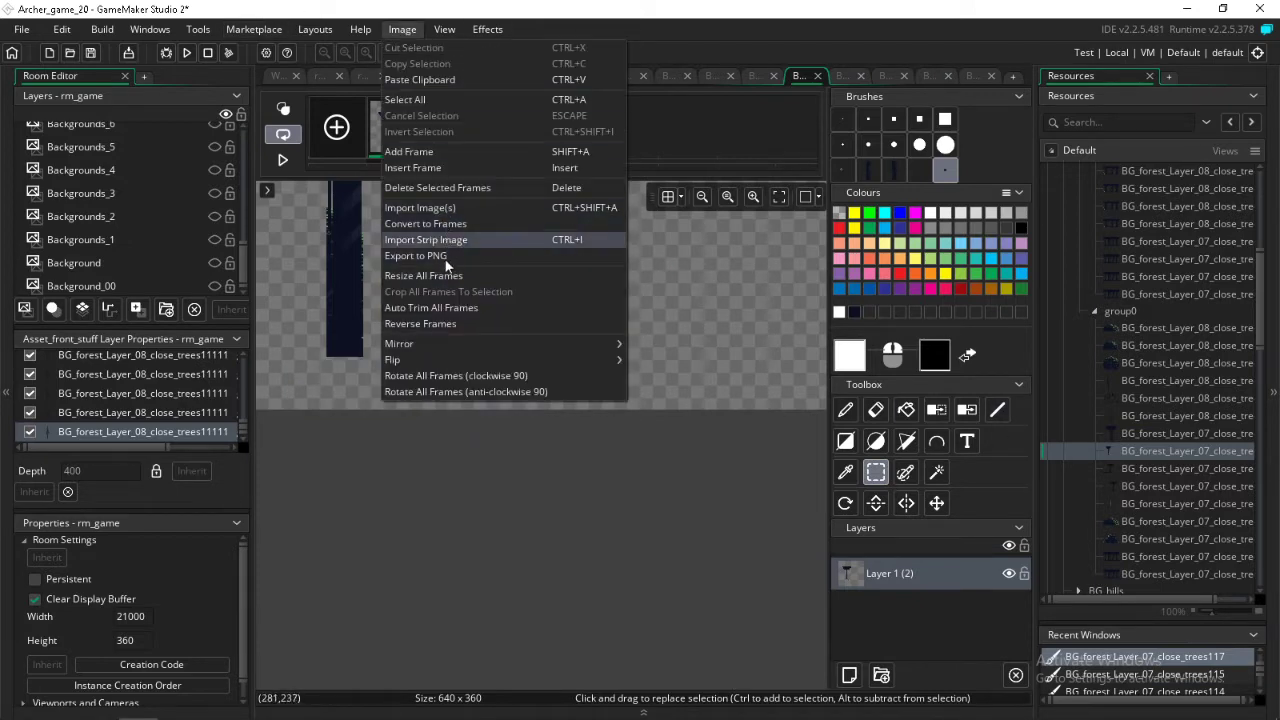
{"action": "left_click", "coordinate": [449, 309]}
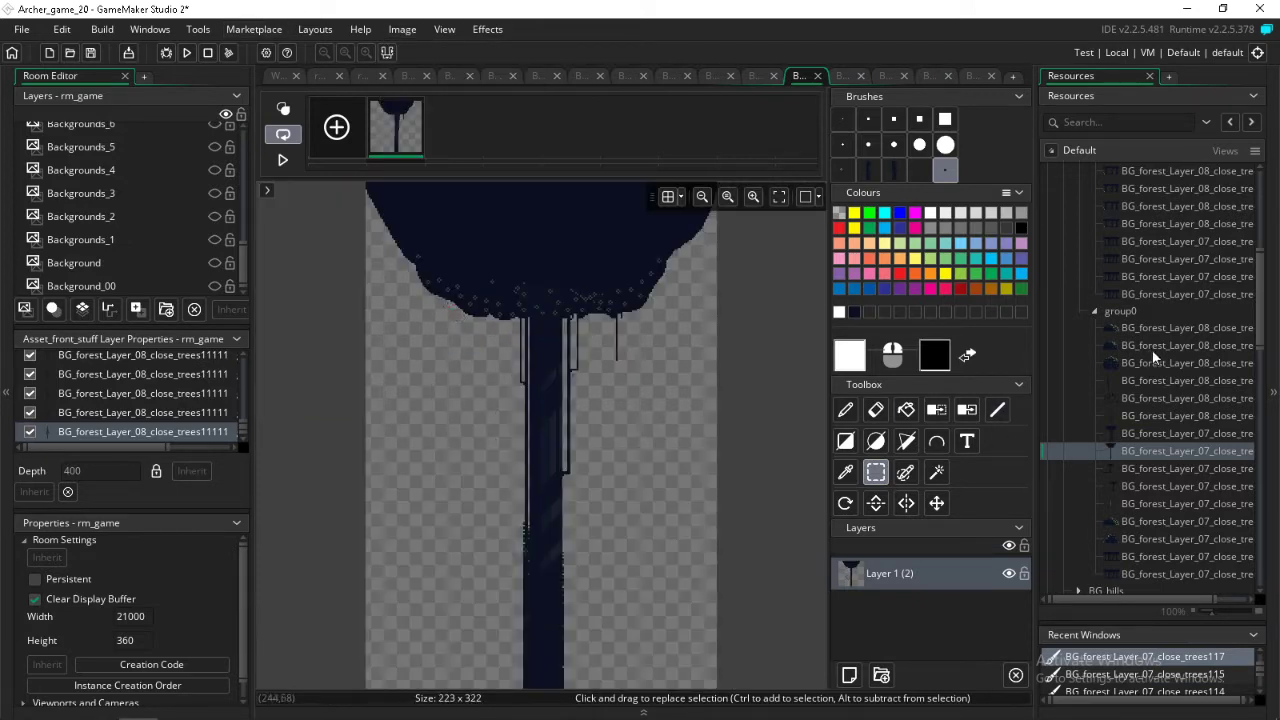
- Erase the base block and ground strip in BG_forest_Layer_07_close_trees115, then auto-trim all its frames
{"action": "double_click", "coordinate": [1163, 467]}
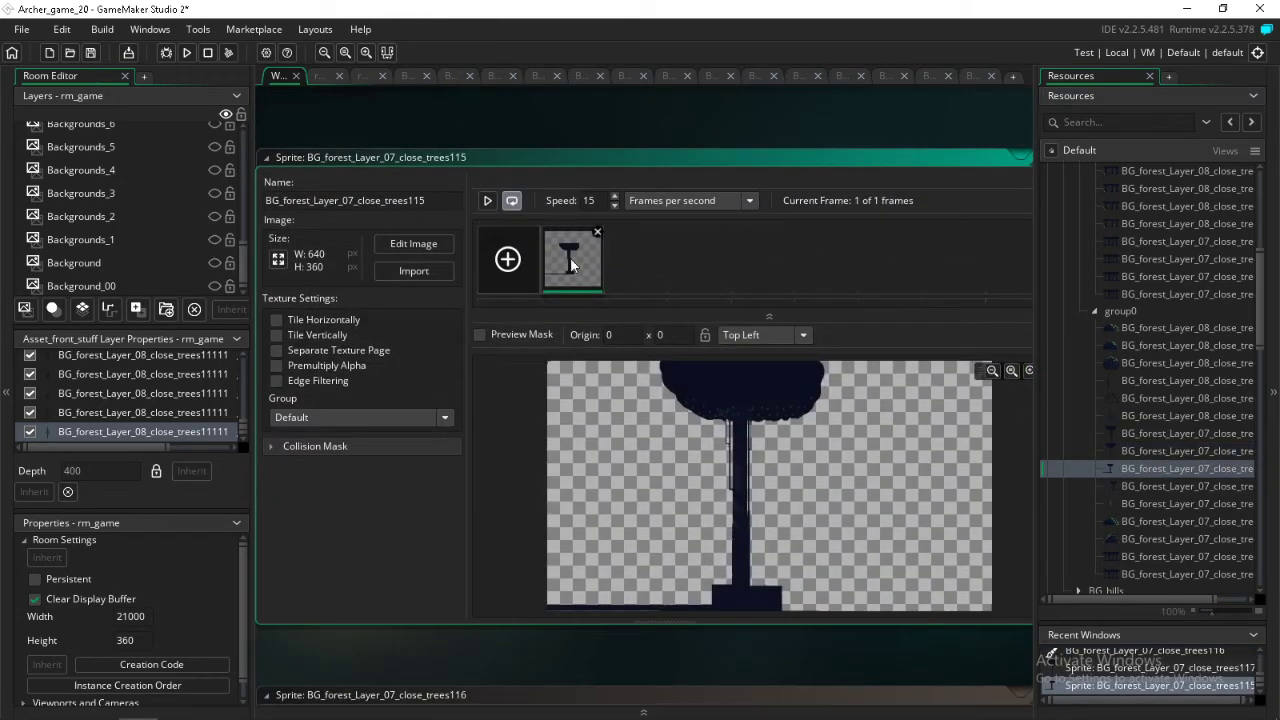
{"action": "double_click", "coordinate": [570, 257]}
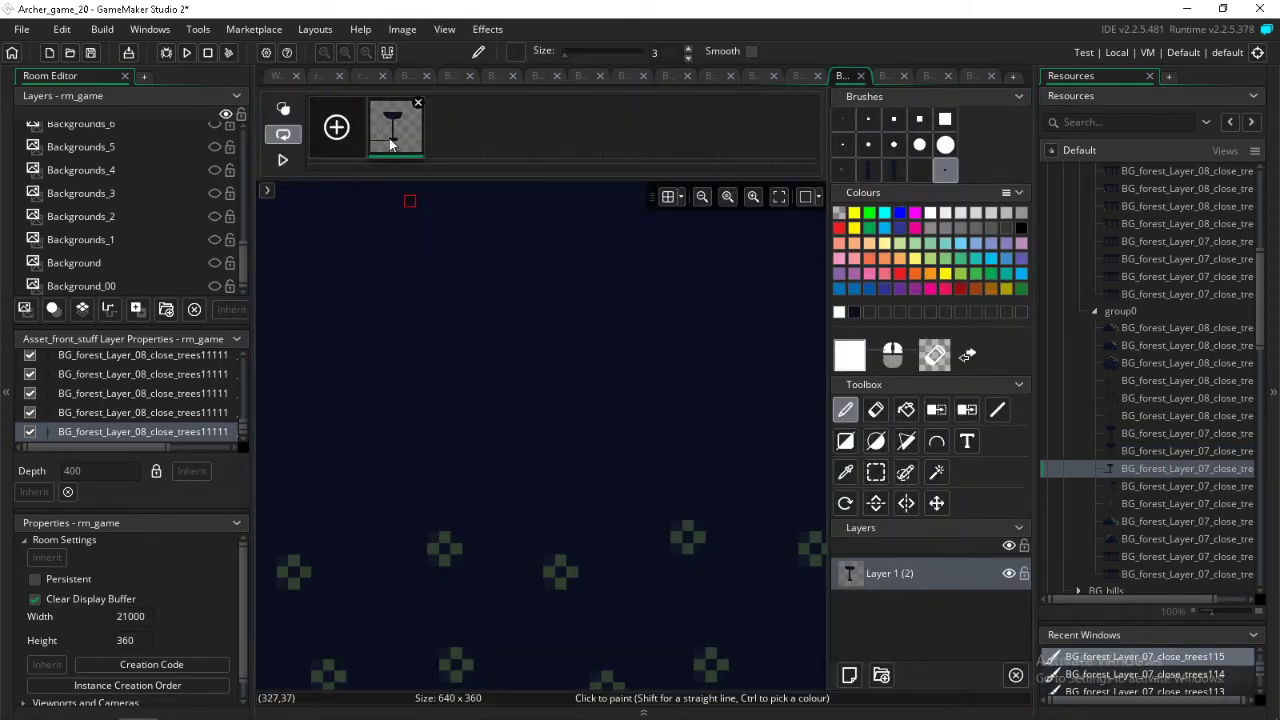
{"action": "scroll", "coordinate": [360, 394], "scroll_direction": "down", "scroll_amount": 8, "text": "ctrl"}
{"action": "middle_click_drag", "start_coordinate": [363, 497], "coordinate": [811, 189]}
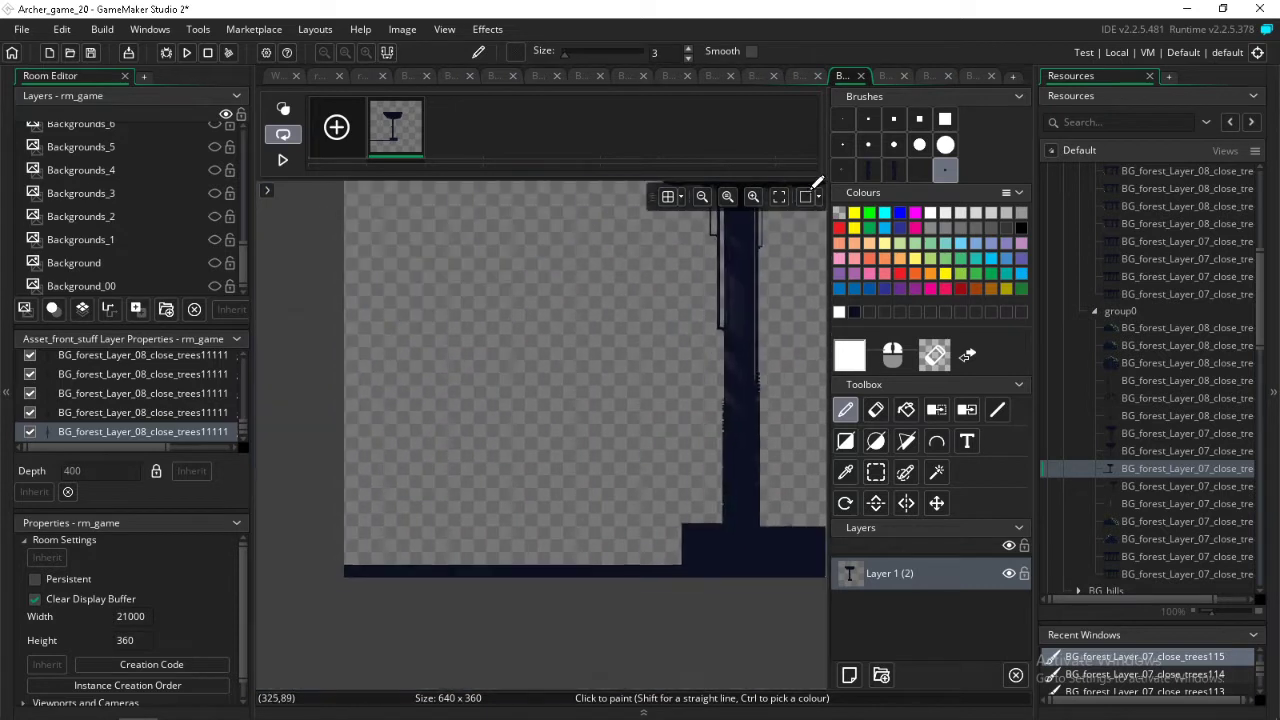
{"action": "left_click", "coordinate": [875, 472]}
{"action": "middle_click_drag", "start_coordinate": [746, 605], "coordinate": [683, 537]}
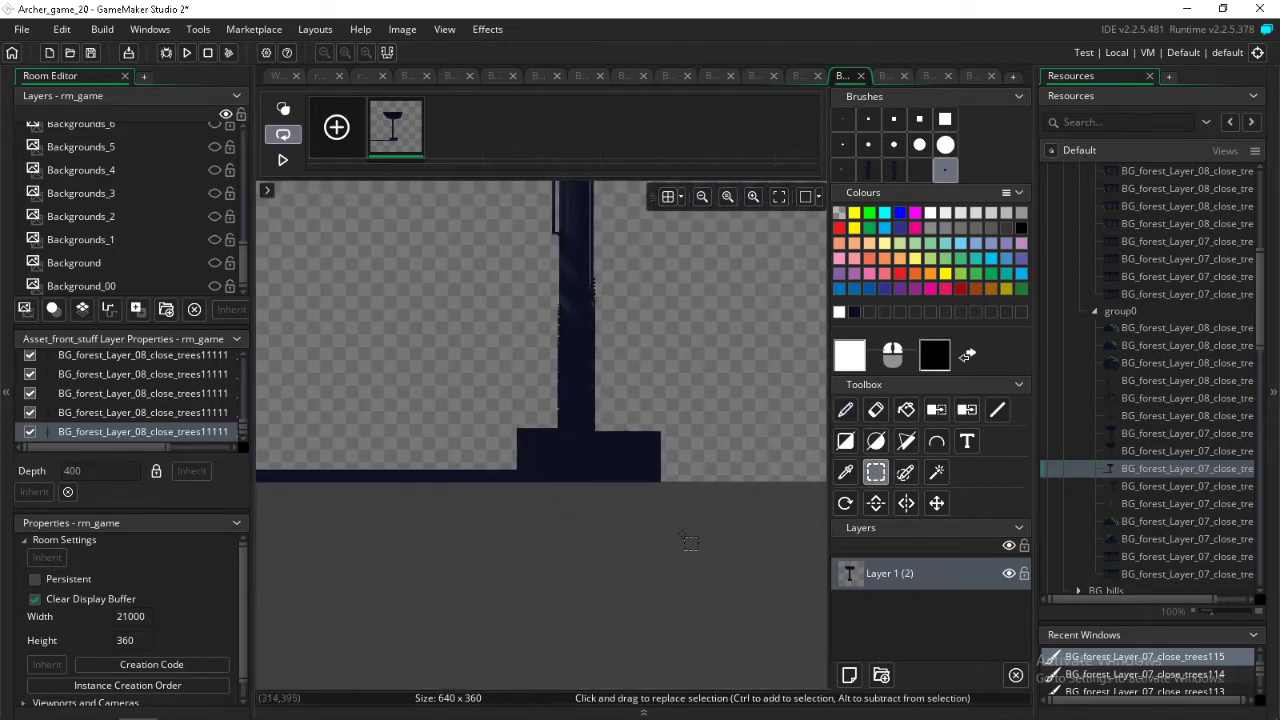
{"action": "left_click_drag", "start_coordinate": [711, 537], "coordinate": [2, 438]}
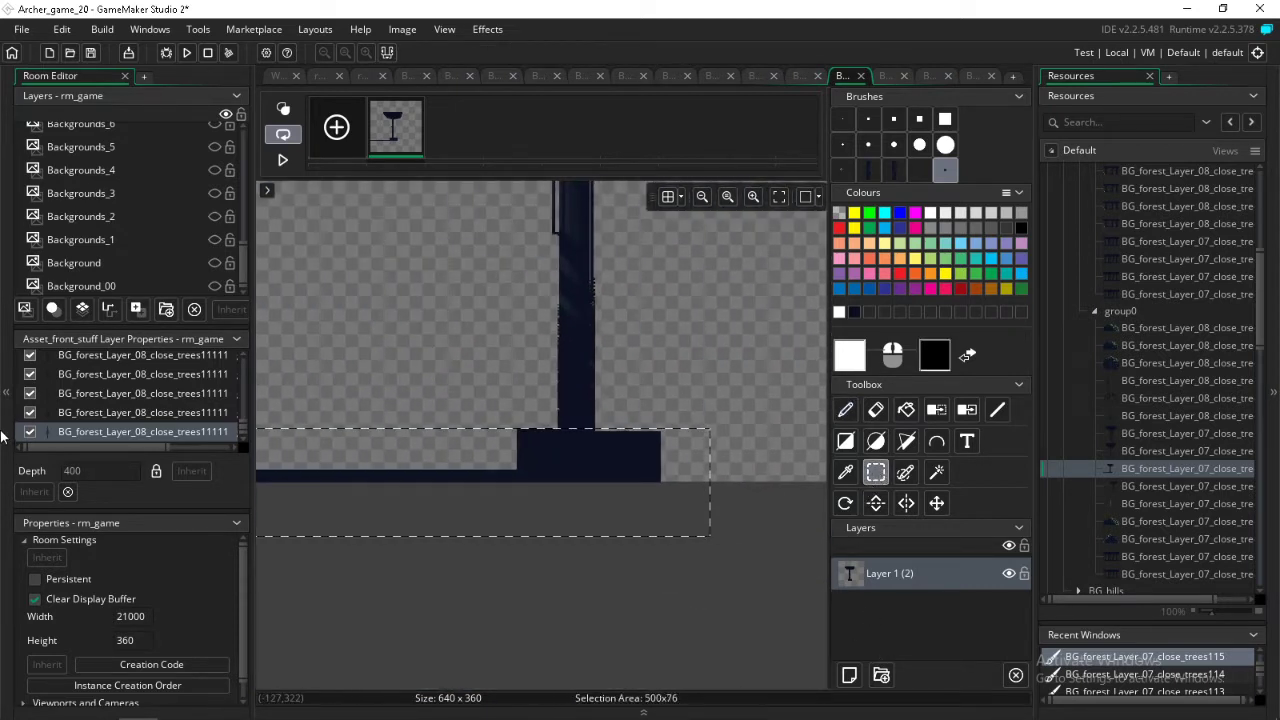
{"action": "key", "text": "Delete"}
{"action": "middle_click_drag", "start_coordinate": [399, 364], "coordinate": [386, 440]}
{"action": "left_click", "coordinate": [400, 29]}
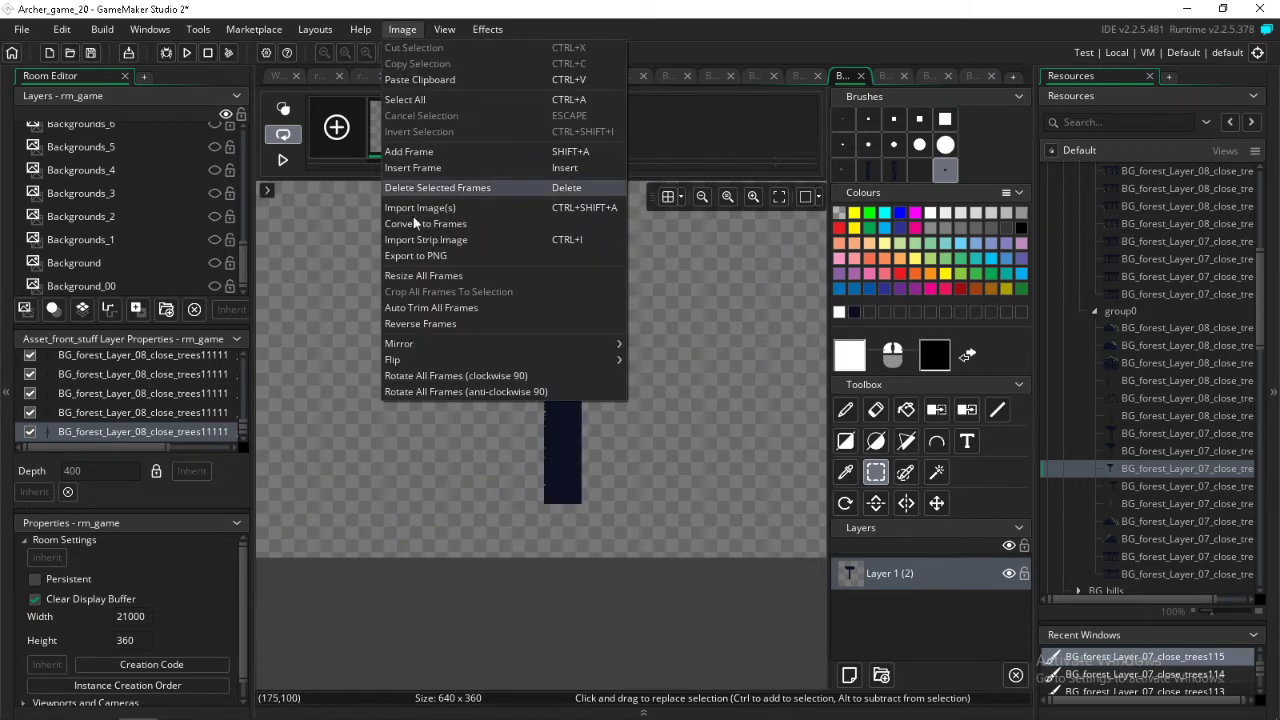
{"action": "left_click", "coordinate": [430, 308]}
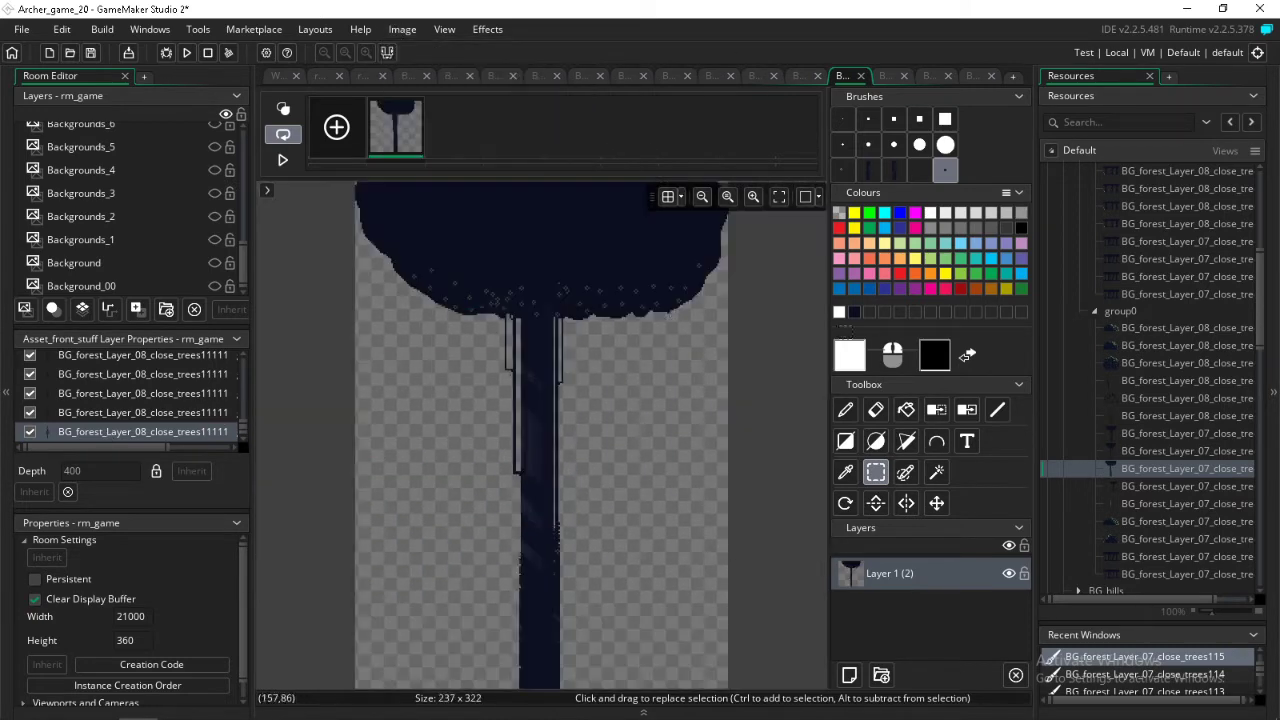
- Erase the wide base block under the trunk in BG_forest_Layer_07_close_trees114 and auto-trim all its frames
{"action": "double_click", "coordinate": [1160, 486]}
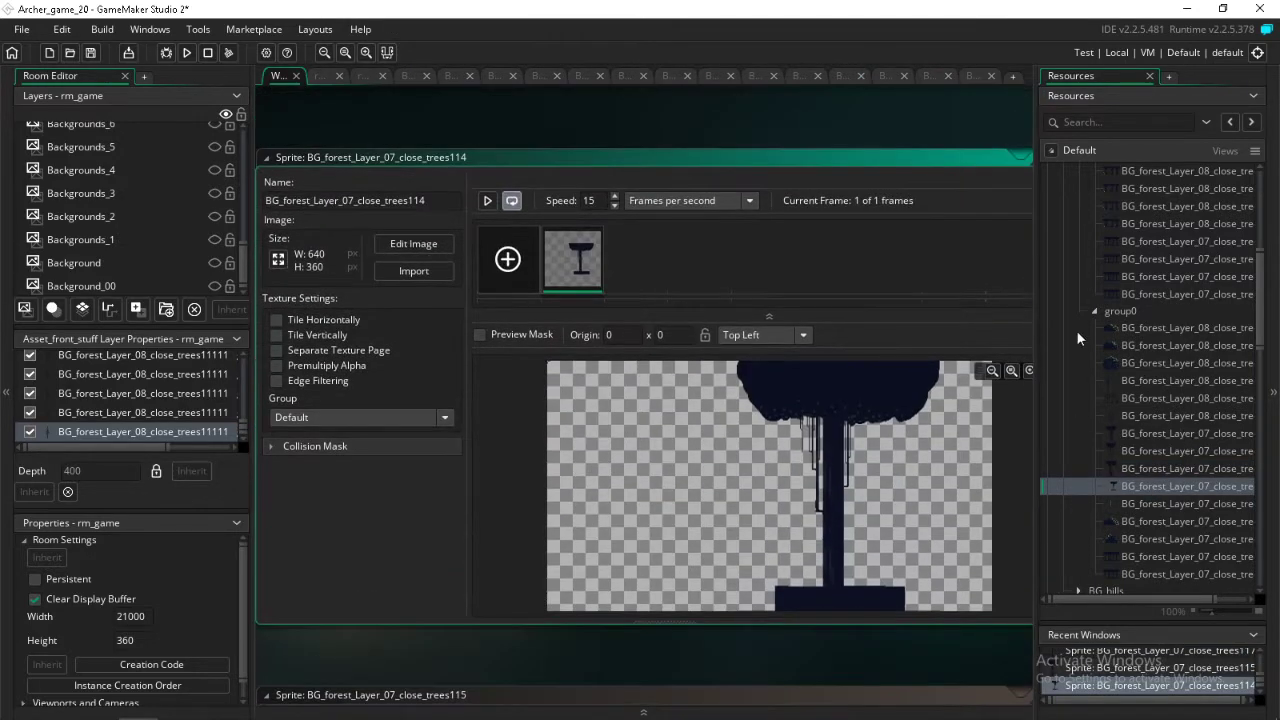
{"action": "double_click", "coordinate": [557, 251]}
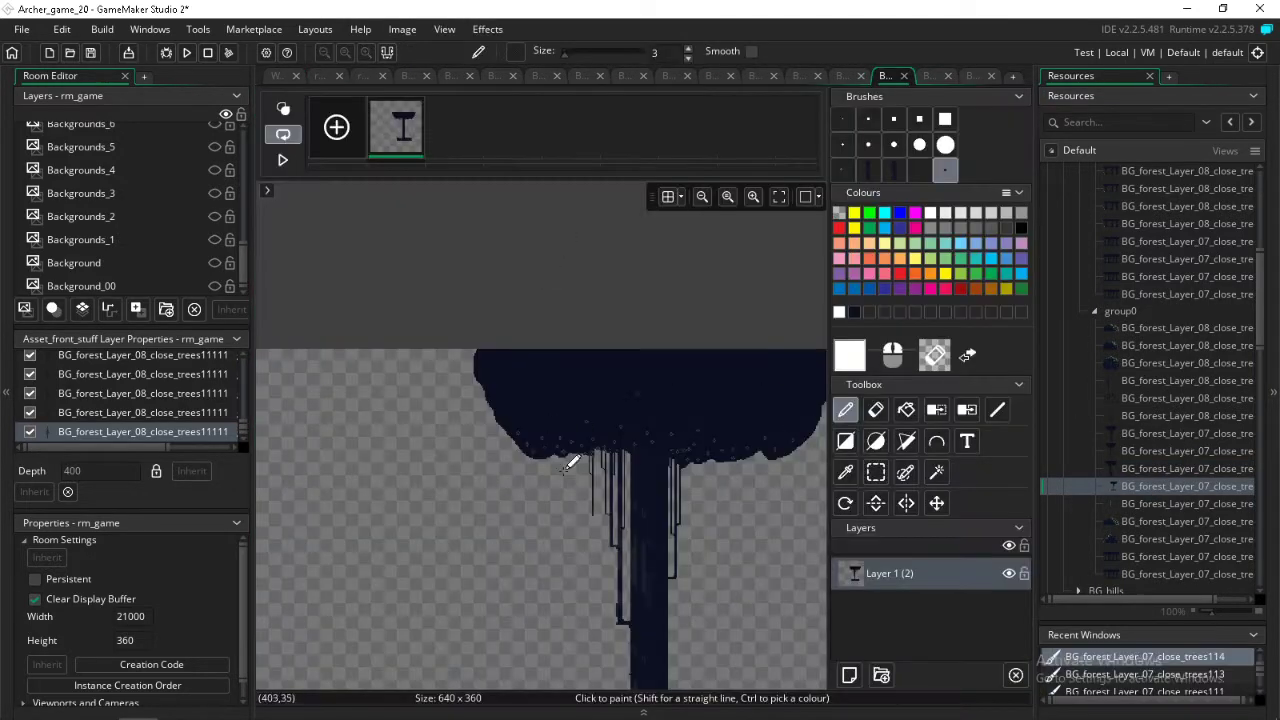
{"action": "scroll", "coordinate": [571, 457], "scroll_direction": "down", "scroll_amount": 3}
{"action": "left_click", "coordinate": [876, 472]}
{"action": "left_click_drag", "start_coordinate": [416, 518], "coordinate": [830, 365]}
{"action": "key", "text": "Delete"}
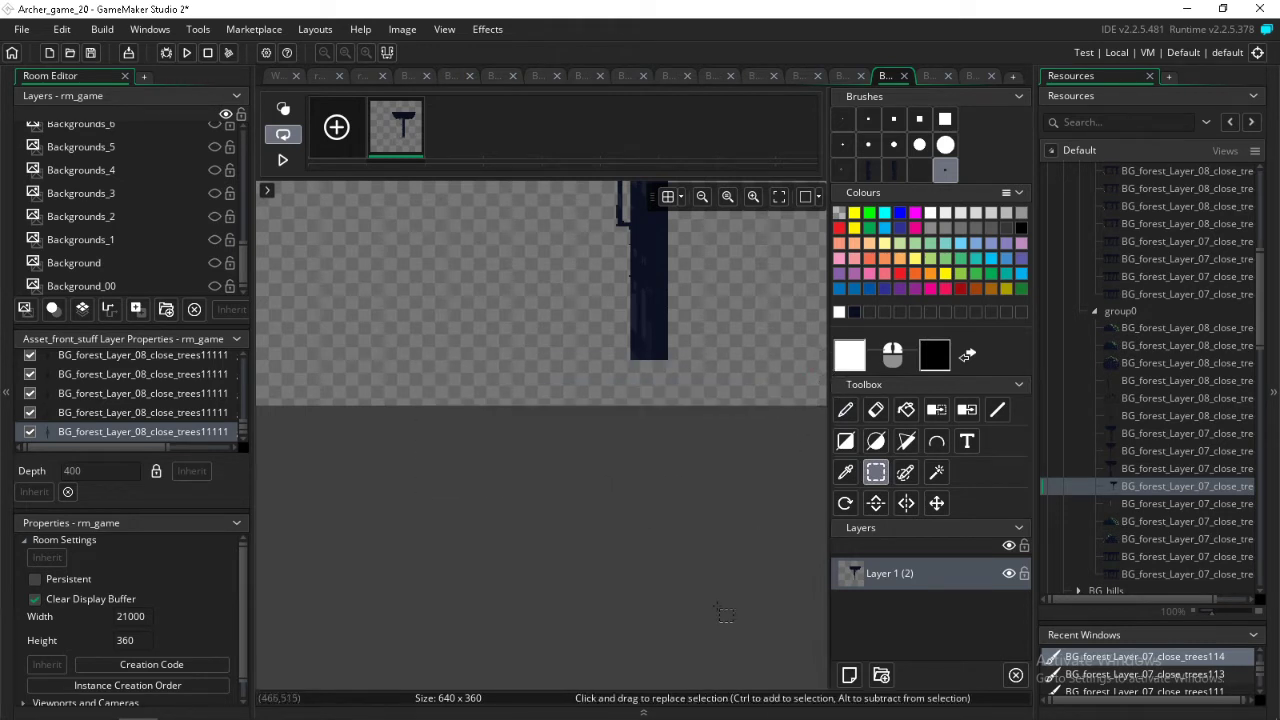
{"action": "left_click", "coordinate": [402, 29]}
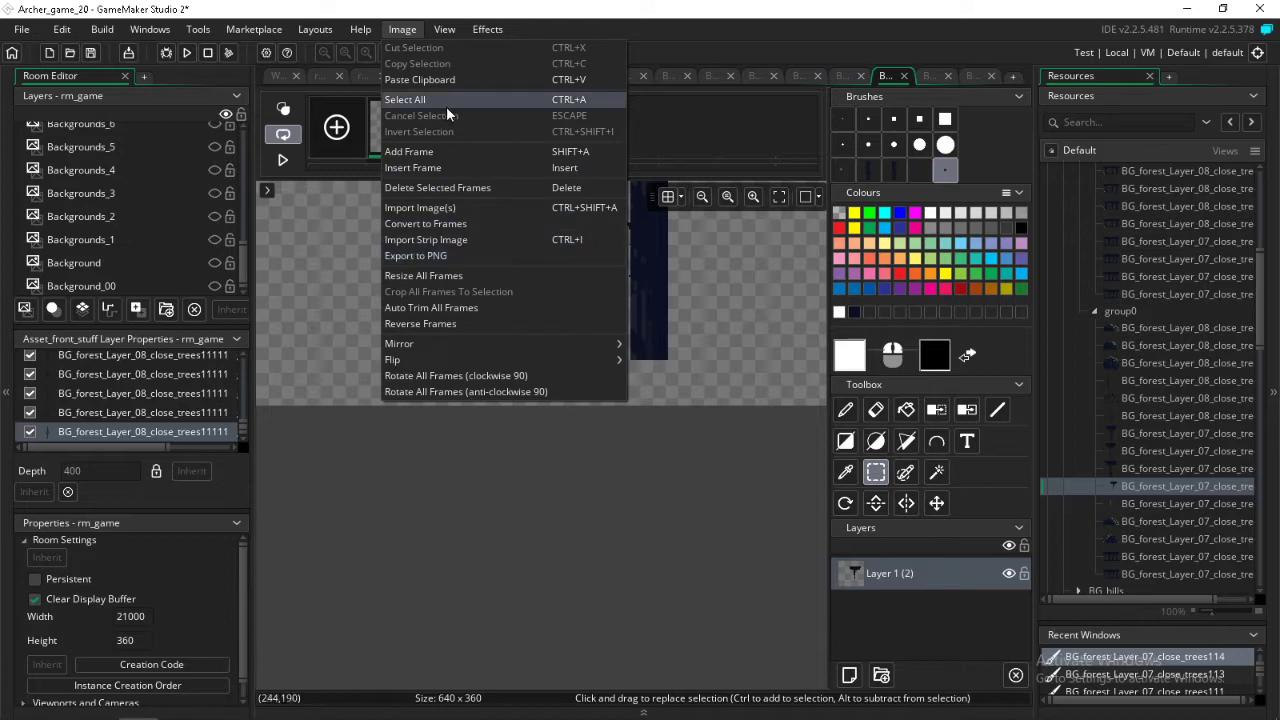
{"action": "left_click", "coordinate": [431, 307]}
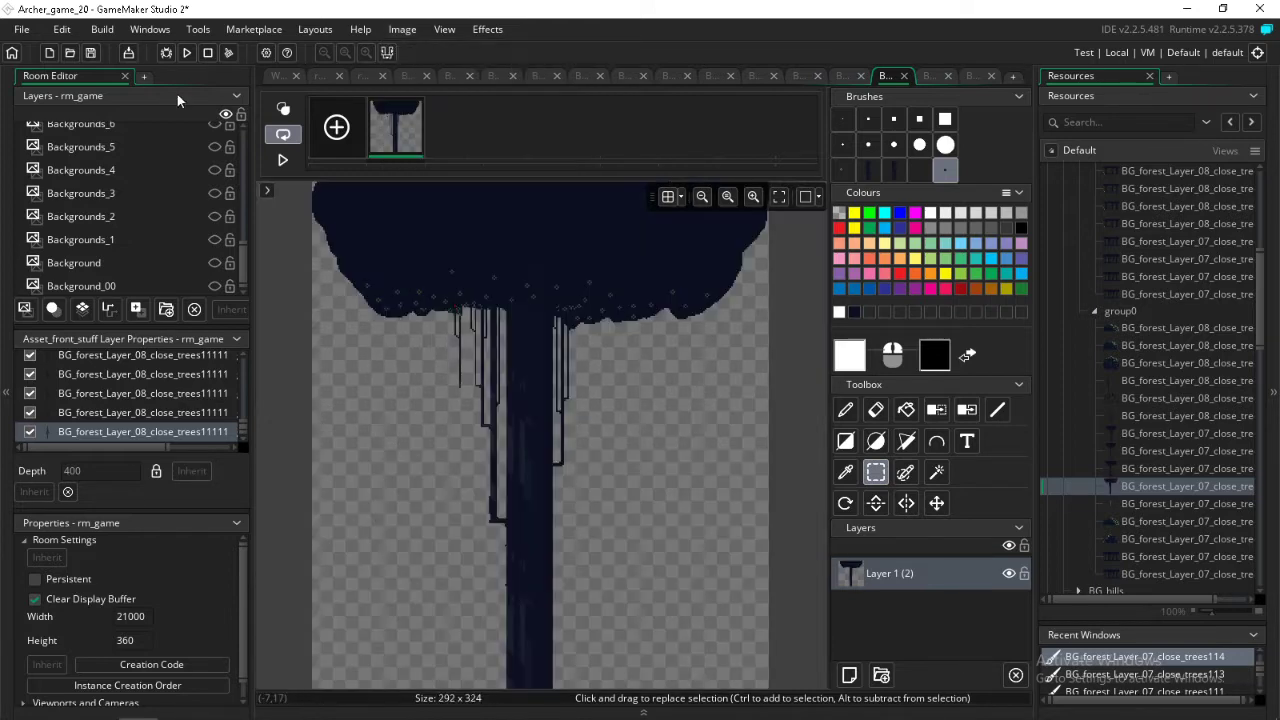
- Examine the tree and bush placement along the ground in the rm_game room
{"action": "double_click", "coordinate": [1166, 505]}
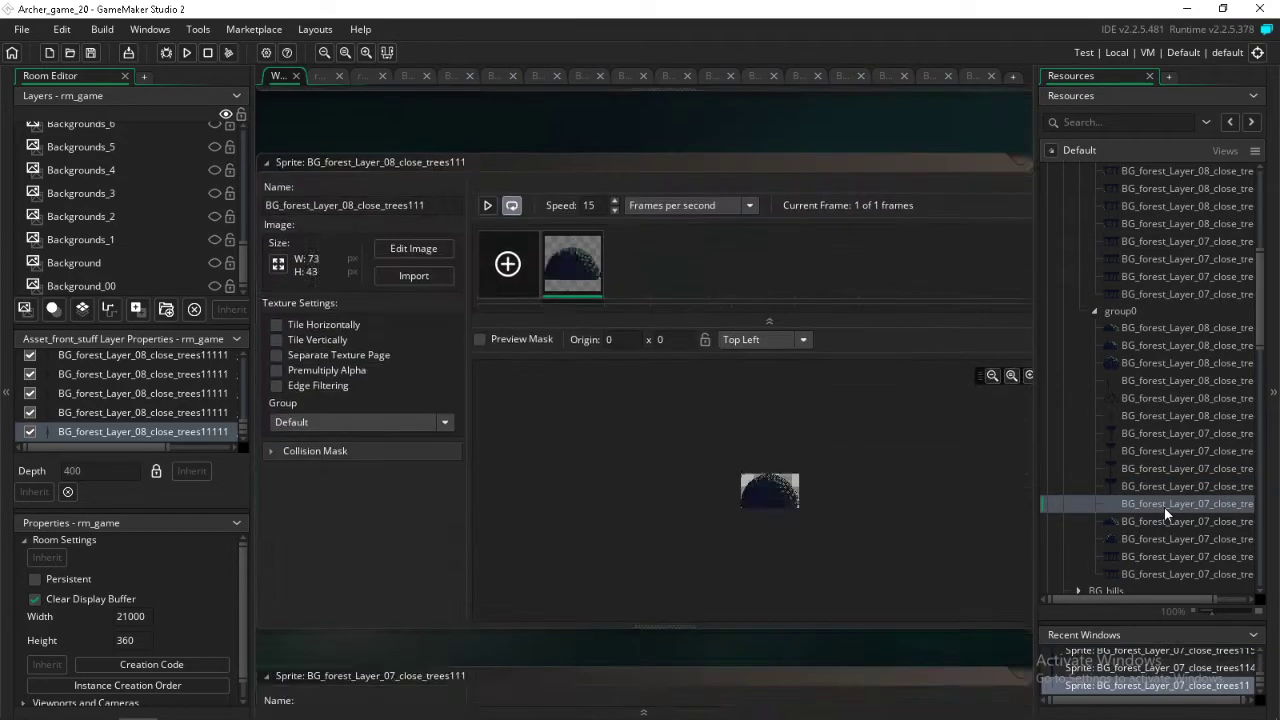
{"action": "double_click", "coordinate": [1164, 435]}
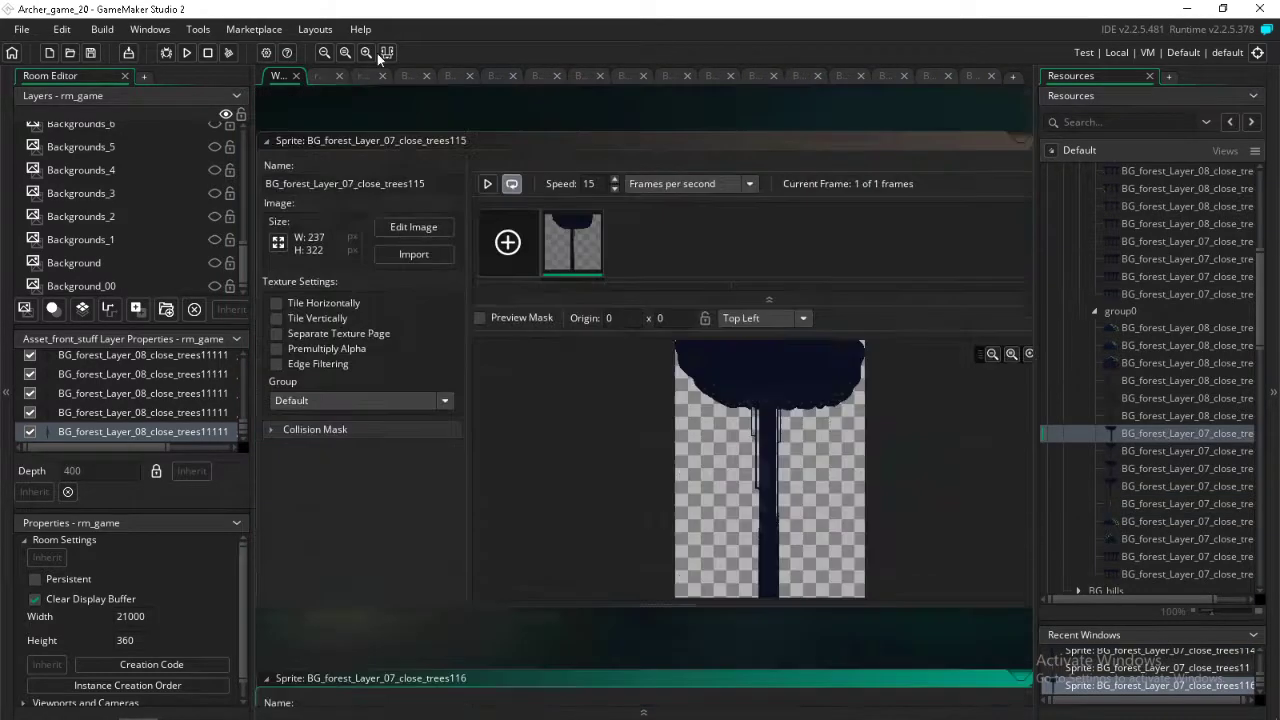
{"action": "left_click", "coordinate": [320, 77]}
{"action": "scroll", "coordinate": [399, 247], "scroll_direction": "down", "scroll_amount": 5}
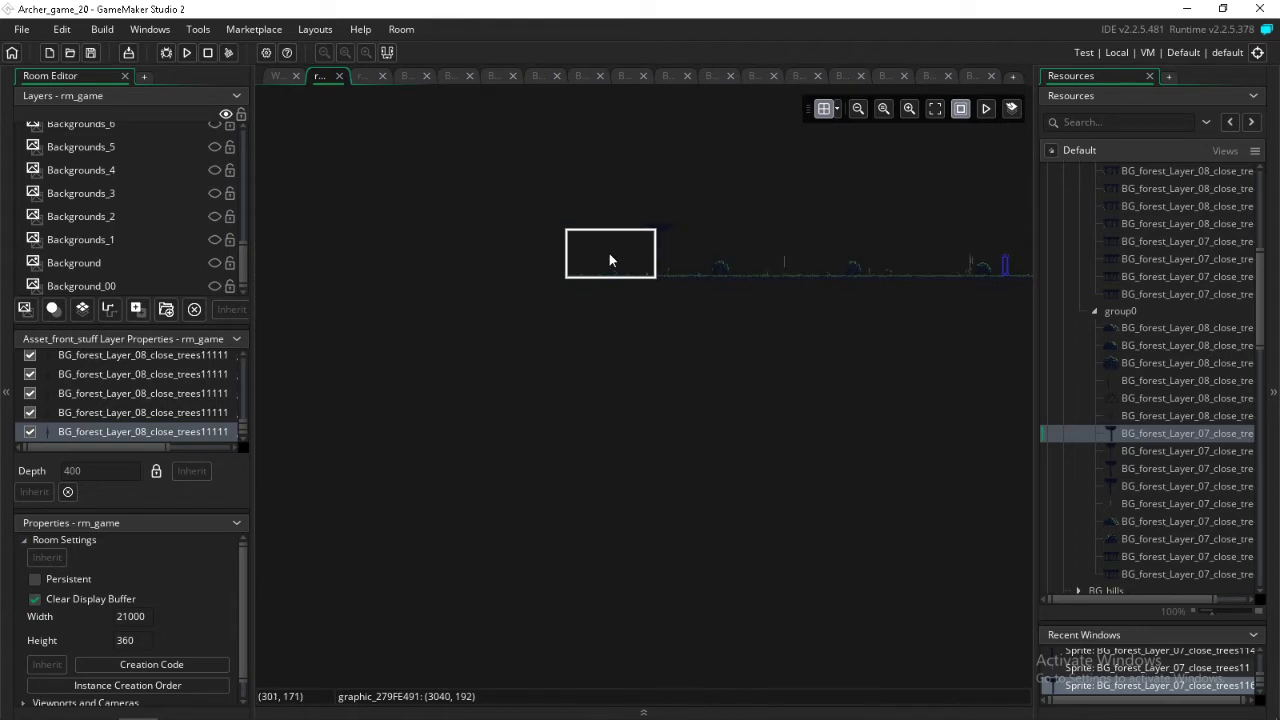
{"action": "scroll", "coordinate": [600, 256], "scroll_direction": "up", "scroll_amount": 4}
{"action": "scroll", "coordinate": [593, 265], "scroll_direction": "up", "scroll_amount": 2}
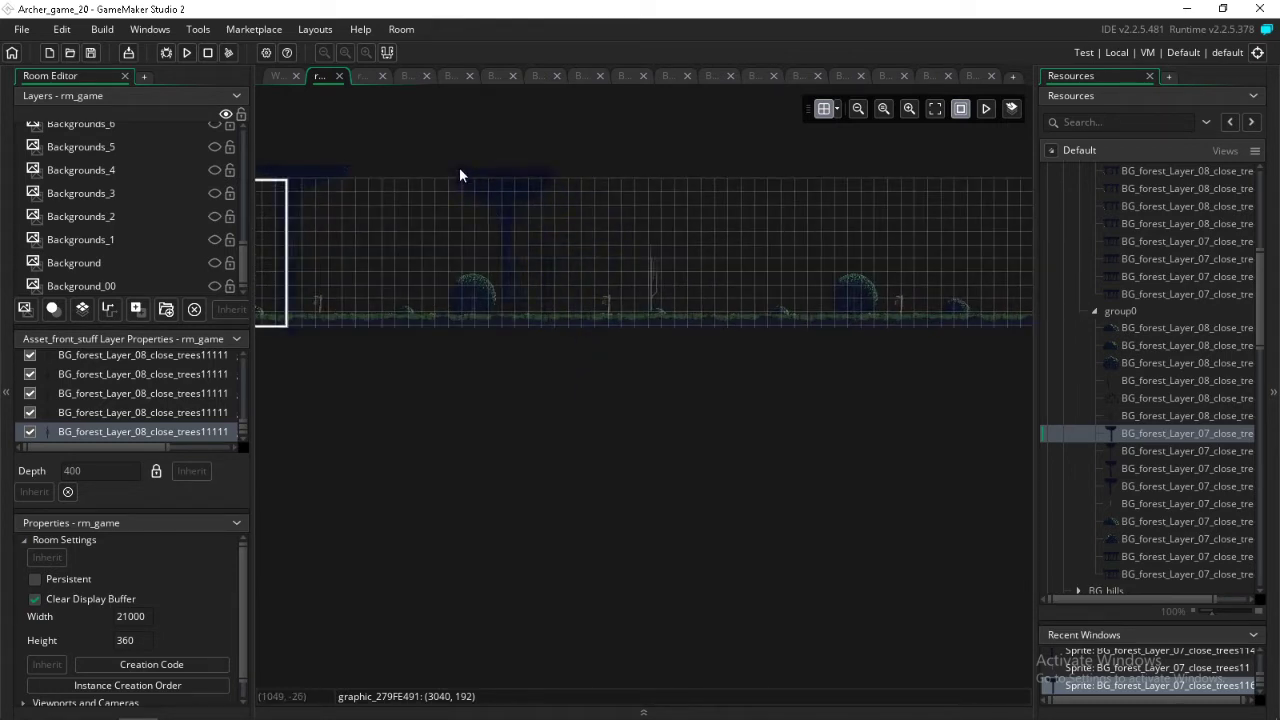
{"action": "scroll", "coordinate": [459, 180], "scroll_direction": "up", "scroll_amount": 3}
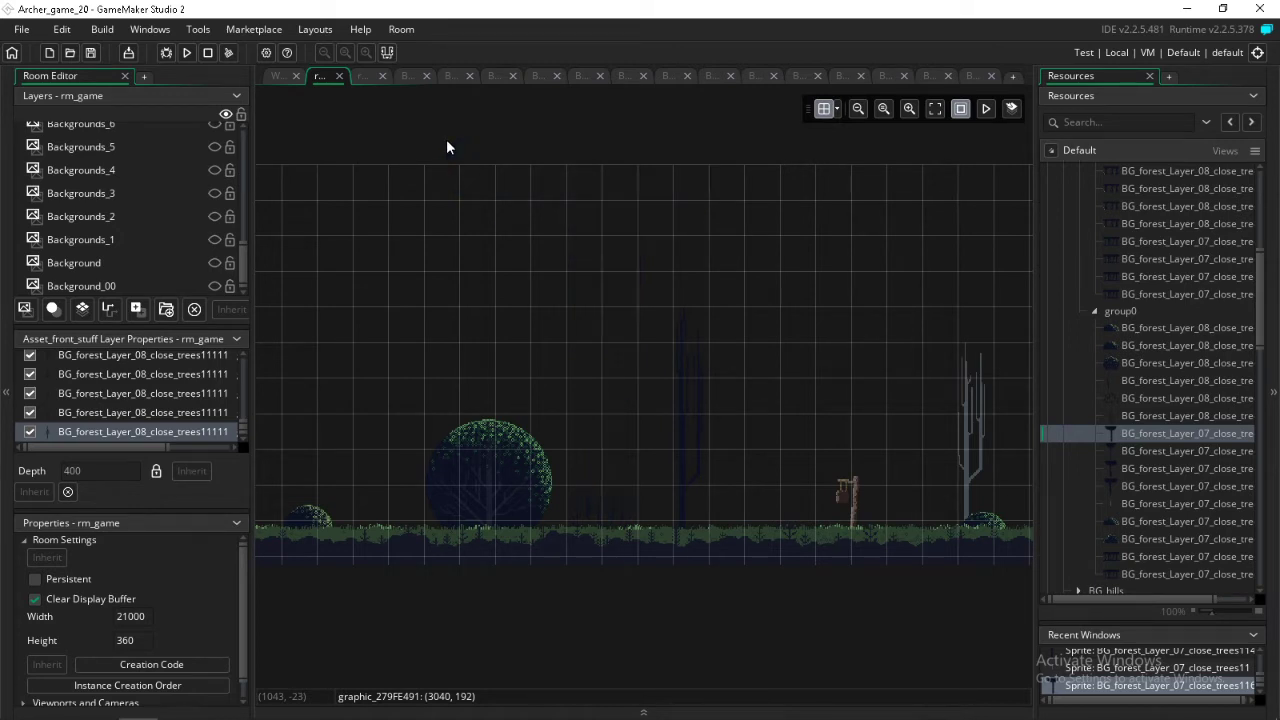
- Resize the canvas of BG_forest_Layer_07_close_trees116 to a height of 400 pixels, anchored at the centre
{"action": "double_click", "coordinate": [1152, 435]}
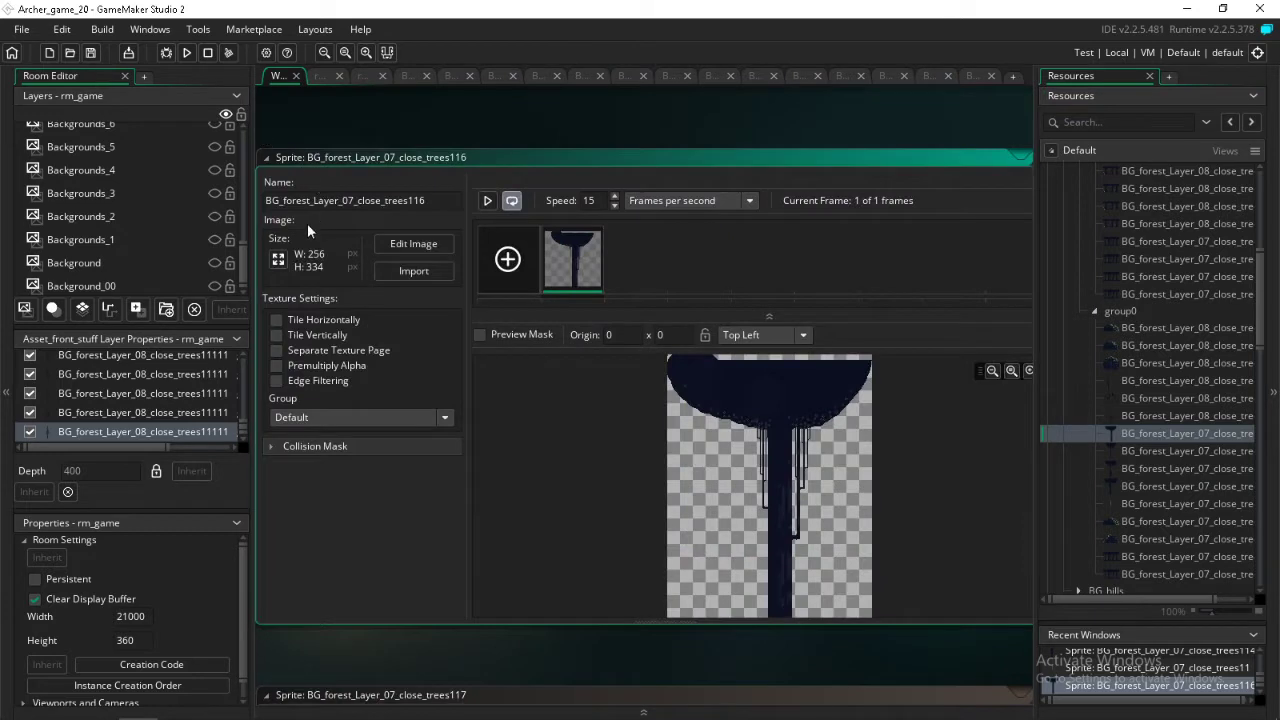
{"action": "left_click", "coordinate": [278, 259]}
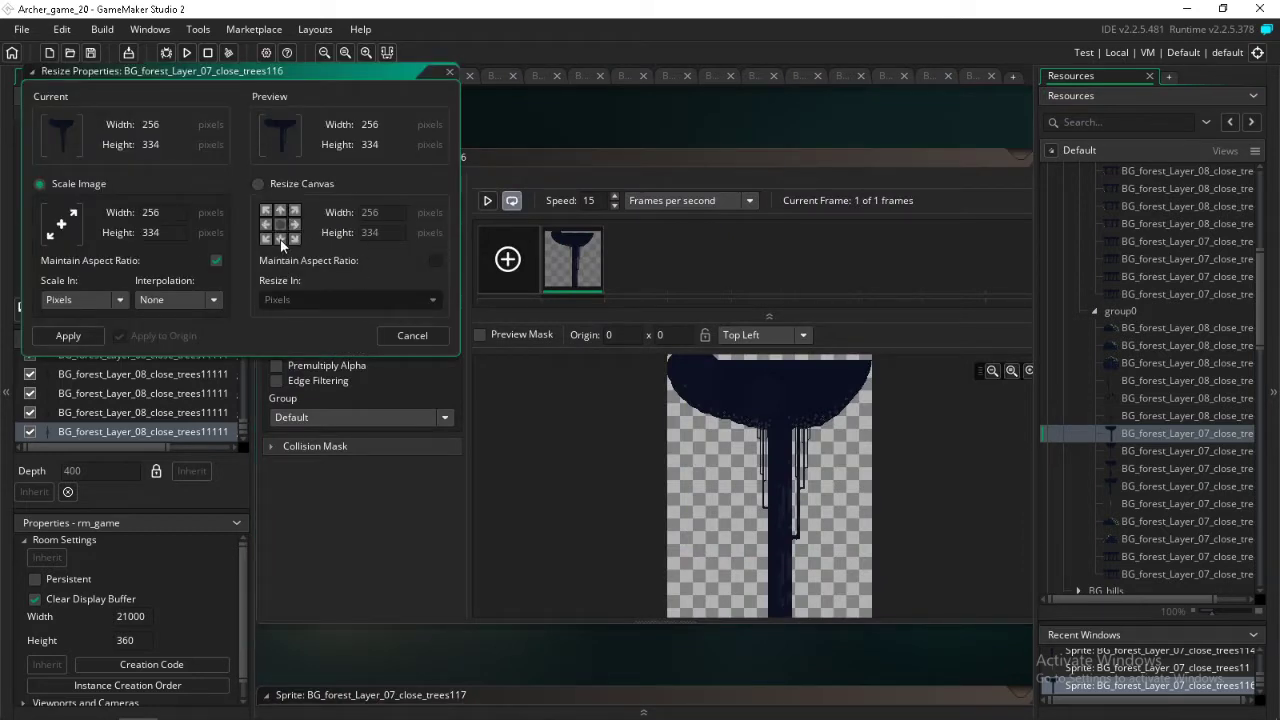
{"action": "left_click", "coordinate": [287, 211]}
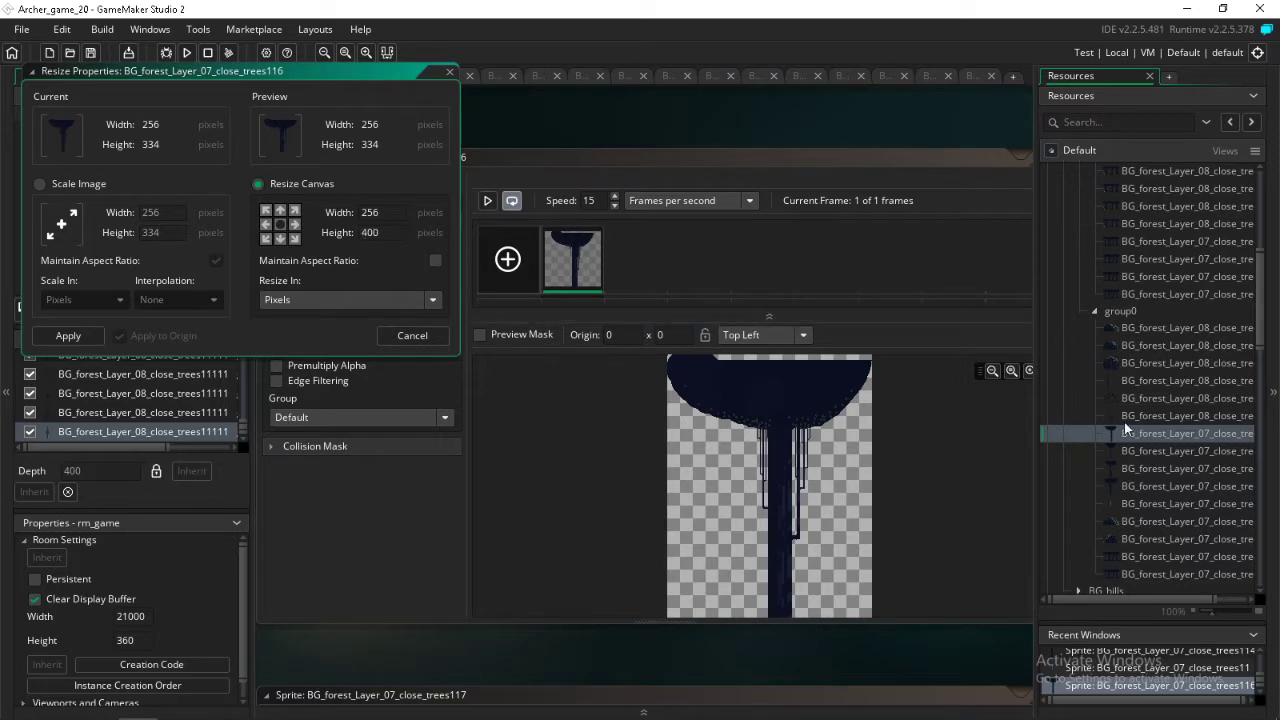
{"action": "left_click", "coordinate": [1158, 453]}
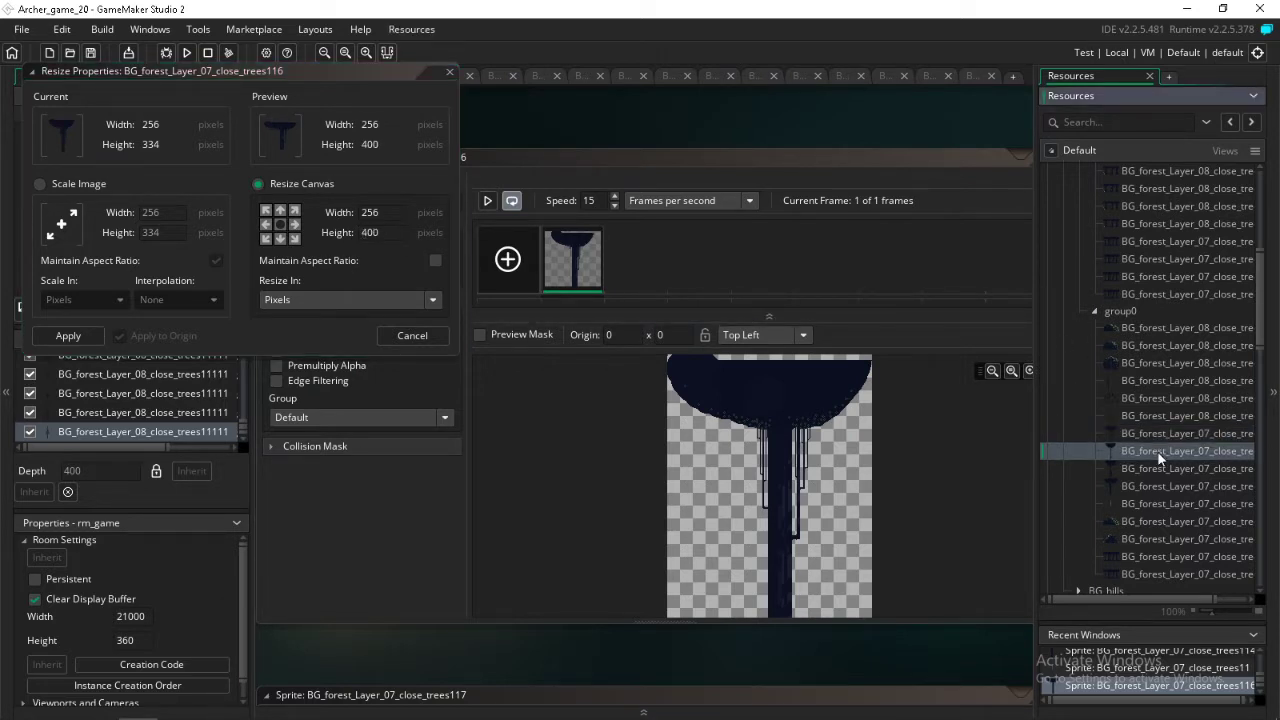
{"action": "left_click", "coordinate": [68, 335]}
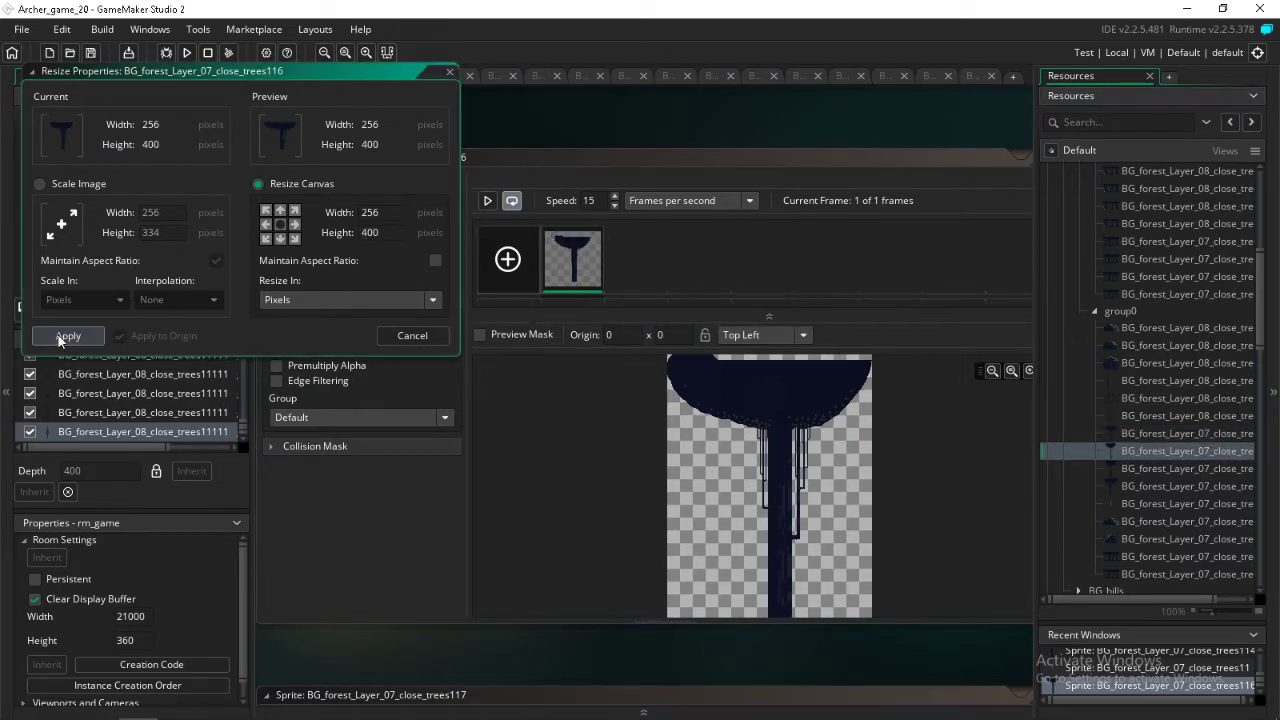
{"action": "scroll", "coordinate": [752, 369], "scroll_direction": "down", "scroll_amount": 2}
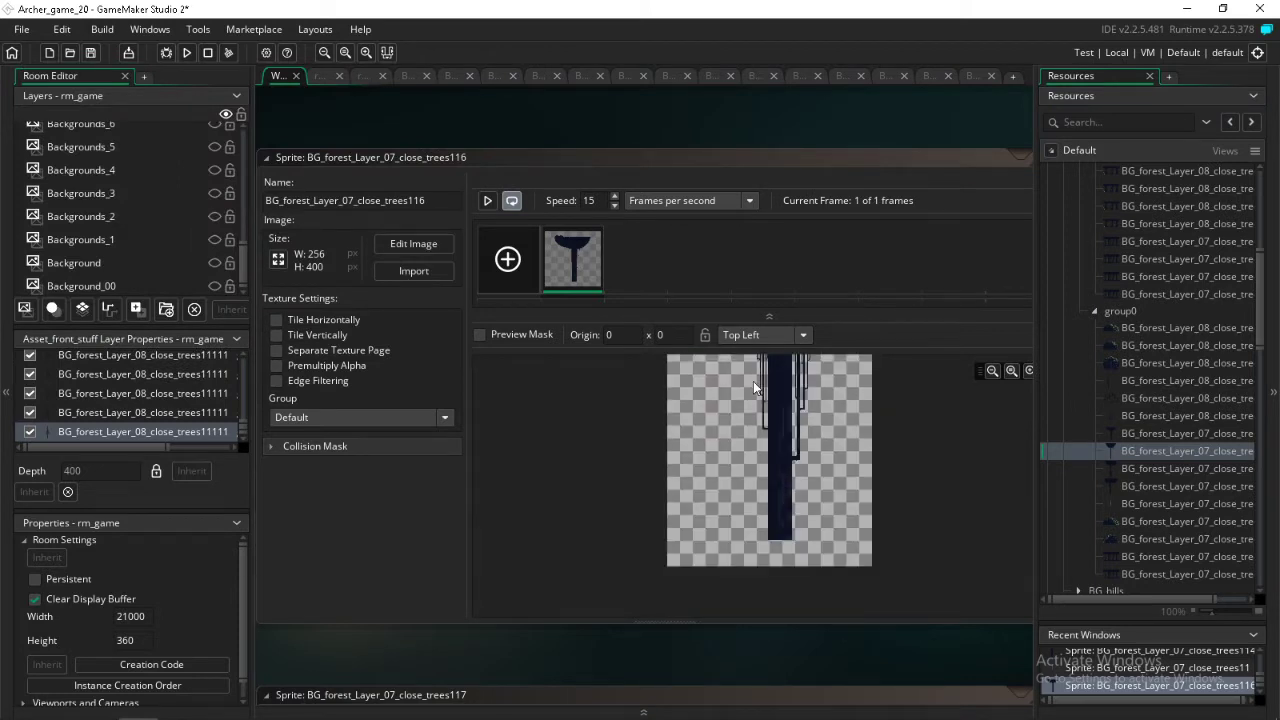
{"action": "scroll", "coordinate": [753, 381], "scroll_direction": "up", "scroll_amount": 2}
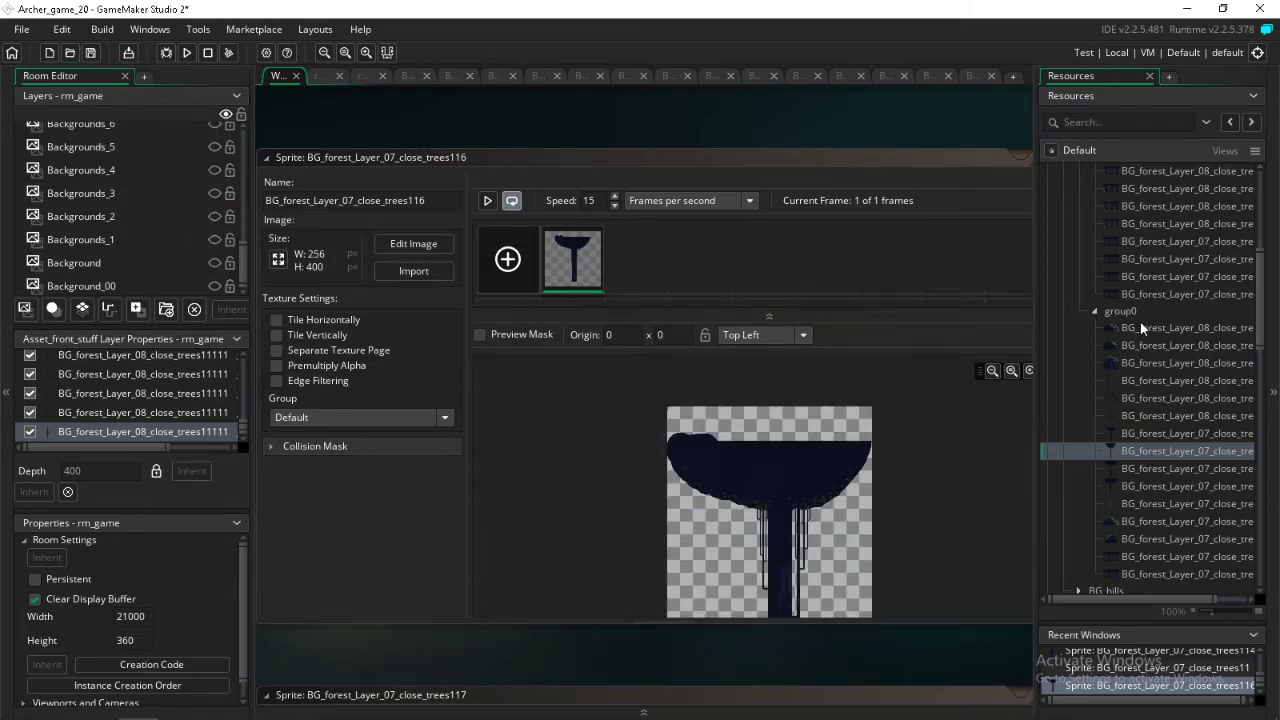
- Resize the canvas of BG_forest_Layer_07_close_trees115 to a height of 400 pixels, anchored at the top centre
{"action": "double_click", "coordinate": [1132, 471]}
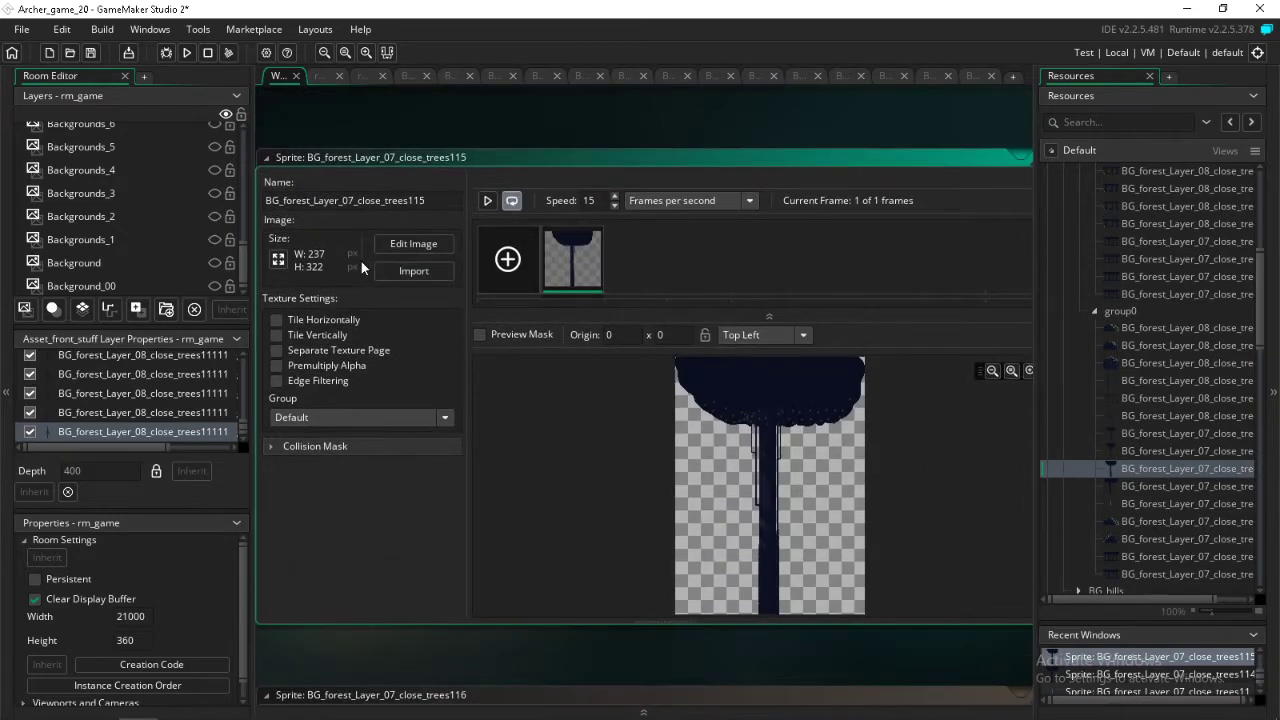
{"action": "left_click", "coordinate": [275, 262]}
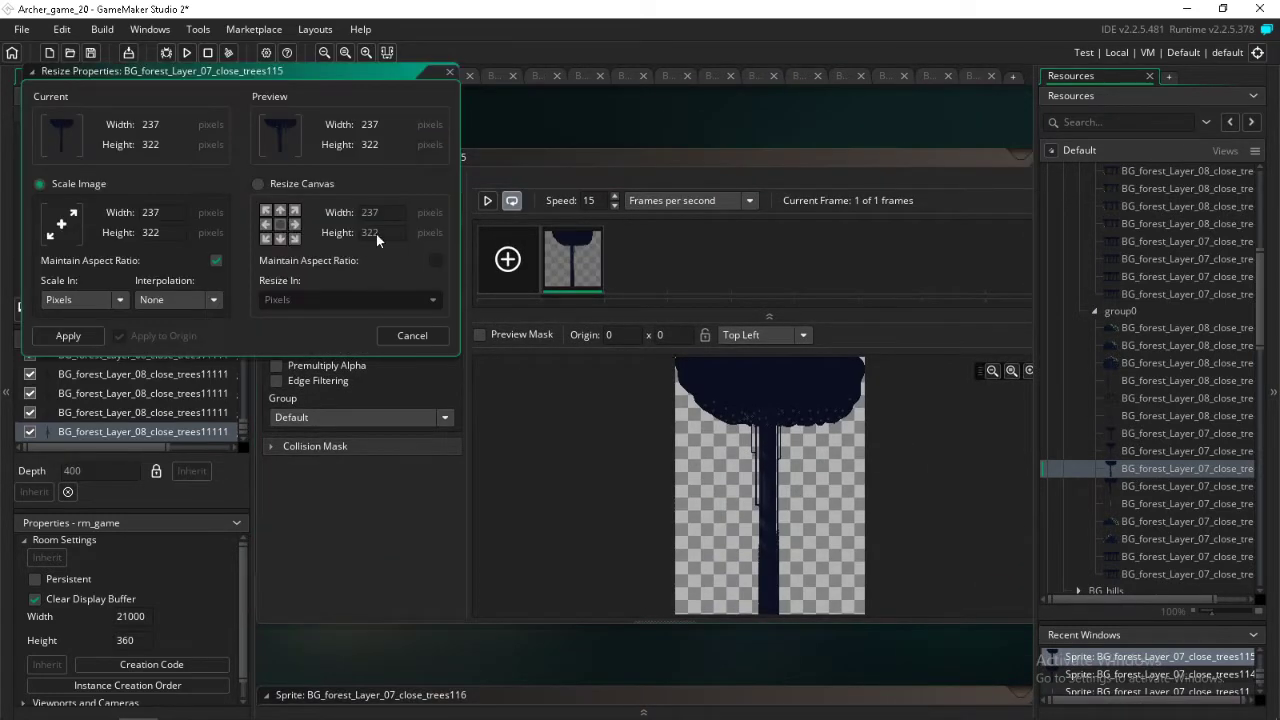
{"action": "left_click", "coordinate": [380, 232]}
{"action": "left_click", "coordinate": [282, 213]}
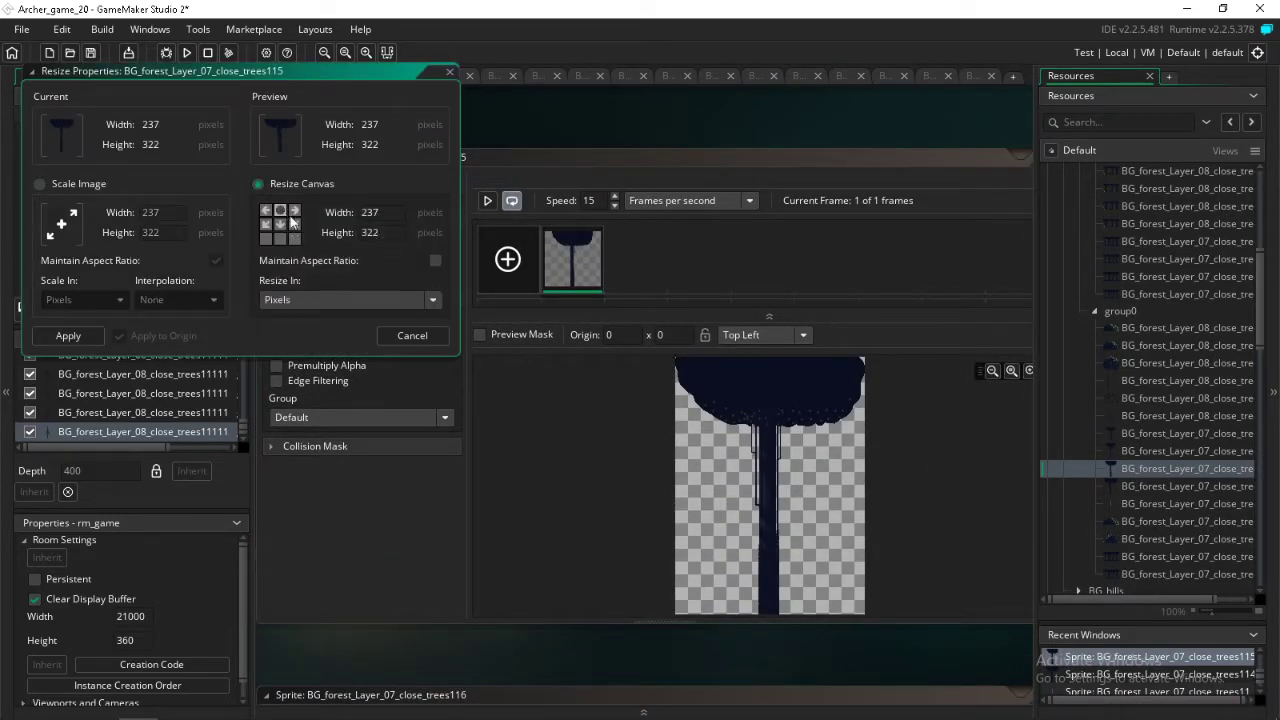
{"action": "left_click", "coordinate": [89, 330]}
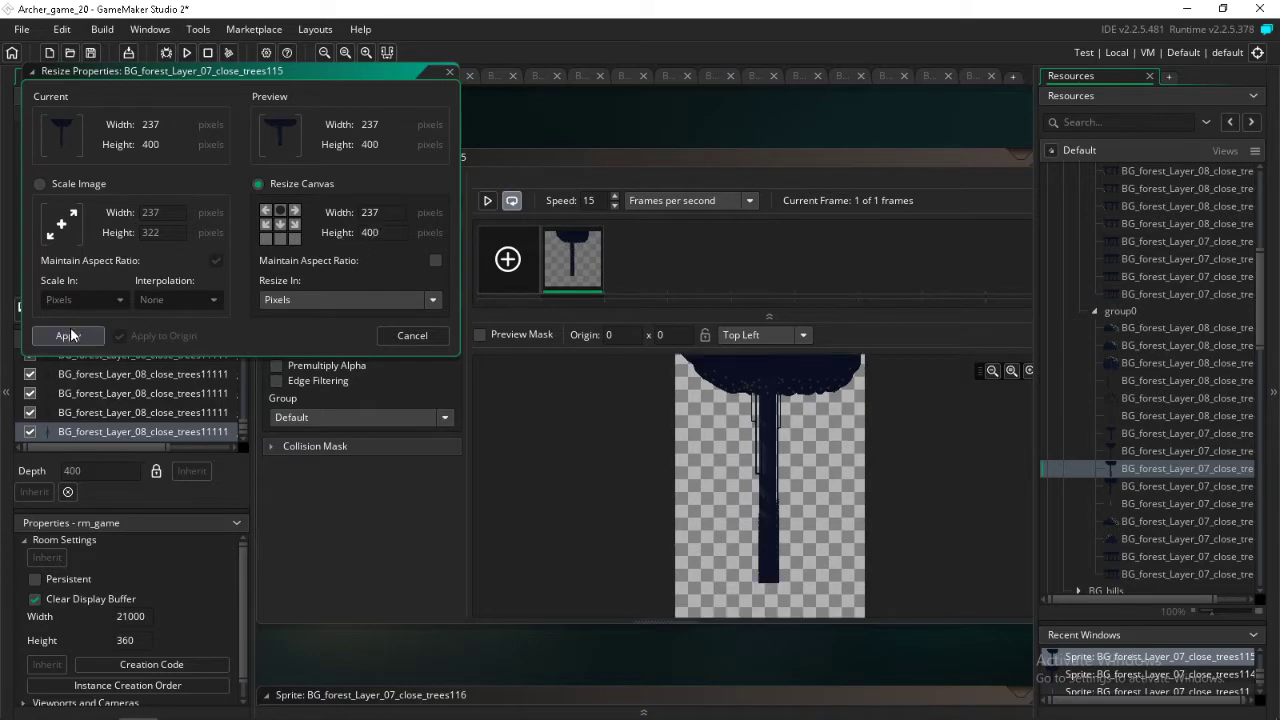
- Resize the canvas of BG_forest_Layer_07_close_trees114 to a height of 400 pixels, anchored at the top centre
{"action": "double_click", "coordinate": [1177, 489]}
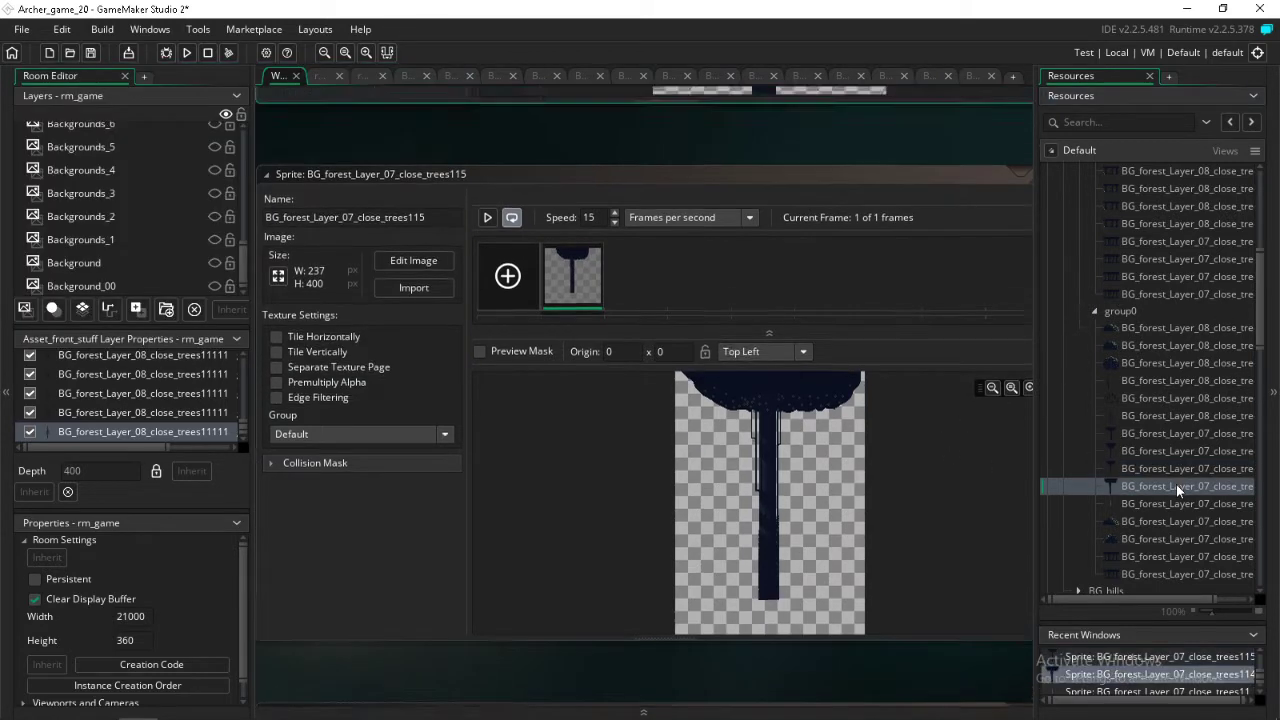
{"action": "double_click", "coordinate": [1149, 470]}
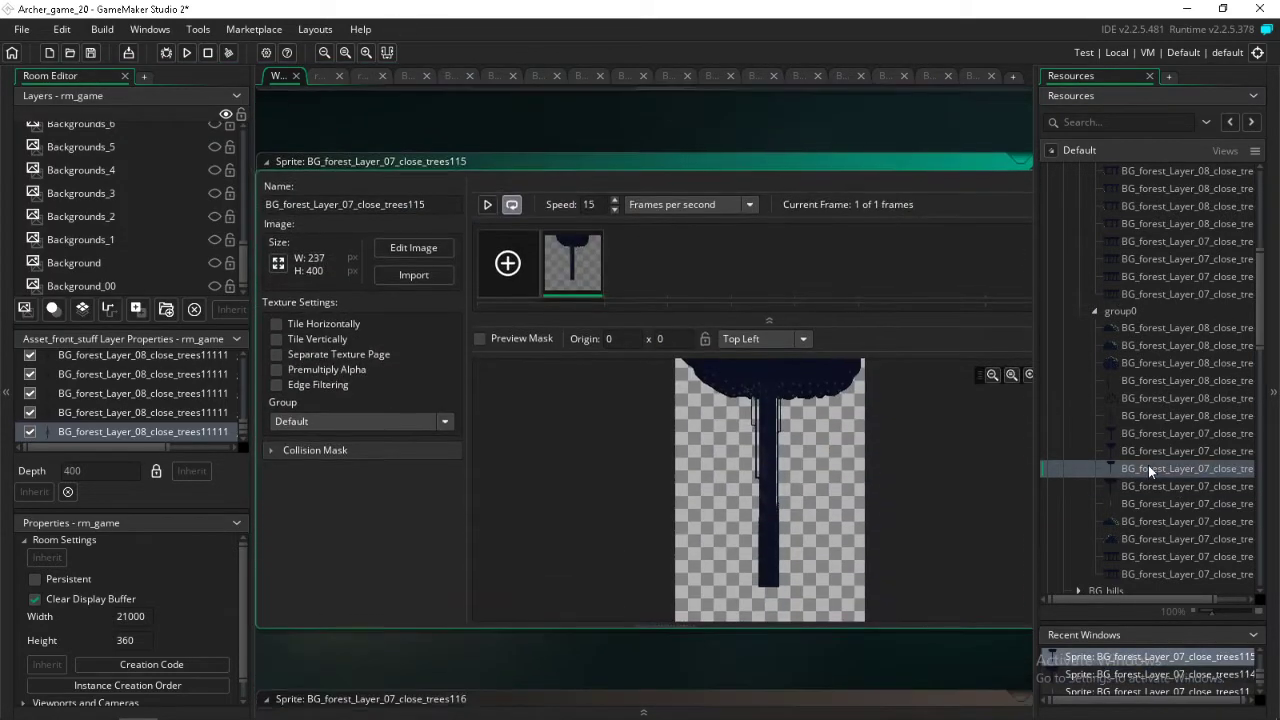
{"action": "double_click", "coordinate": [1155, 484]}
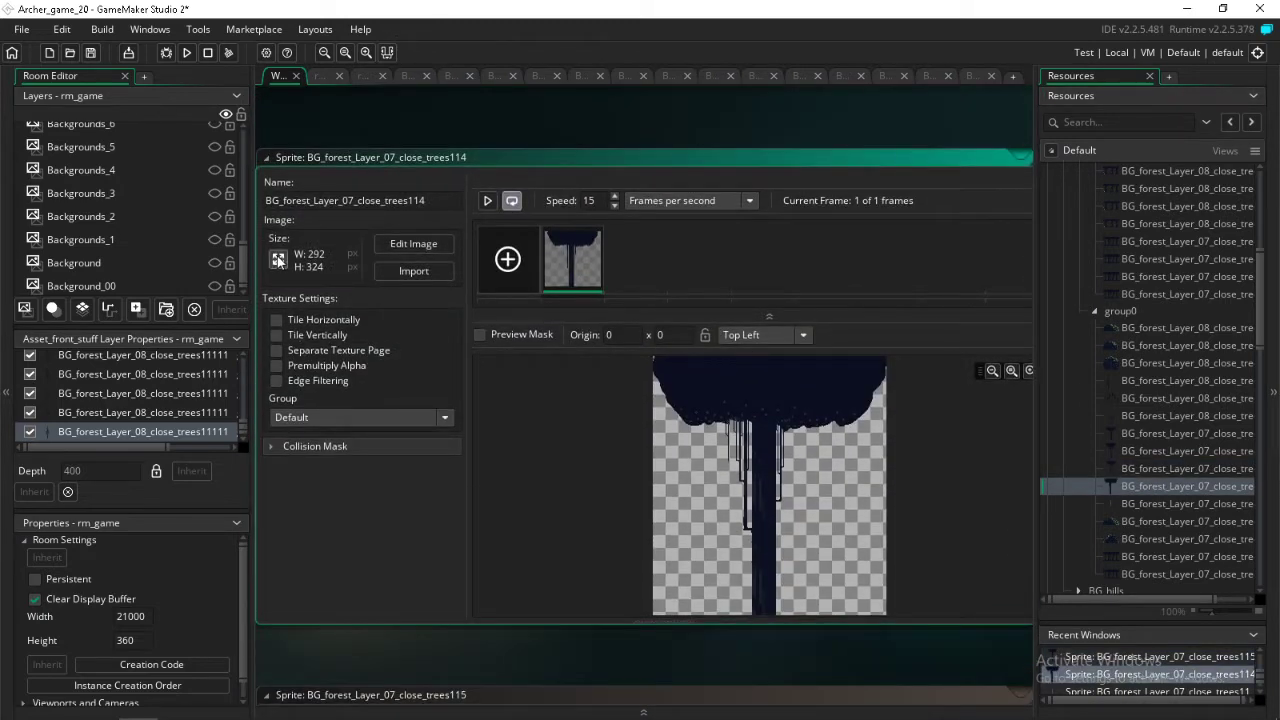
{"action": "left_click", "coordinate": [278, 260]}
{"action": "left_click", "coordinate": [287, 224]}
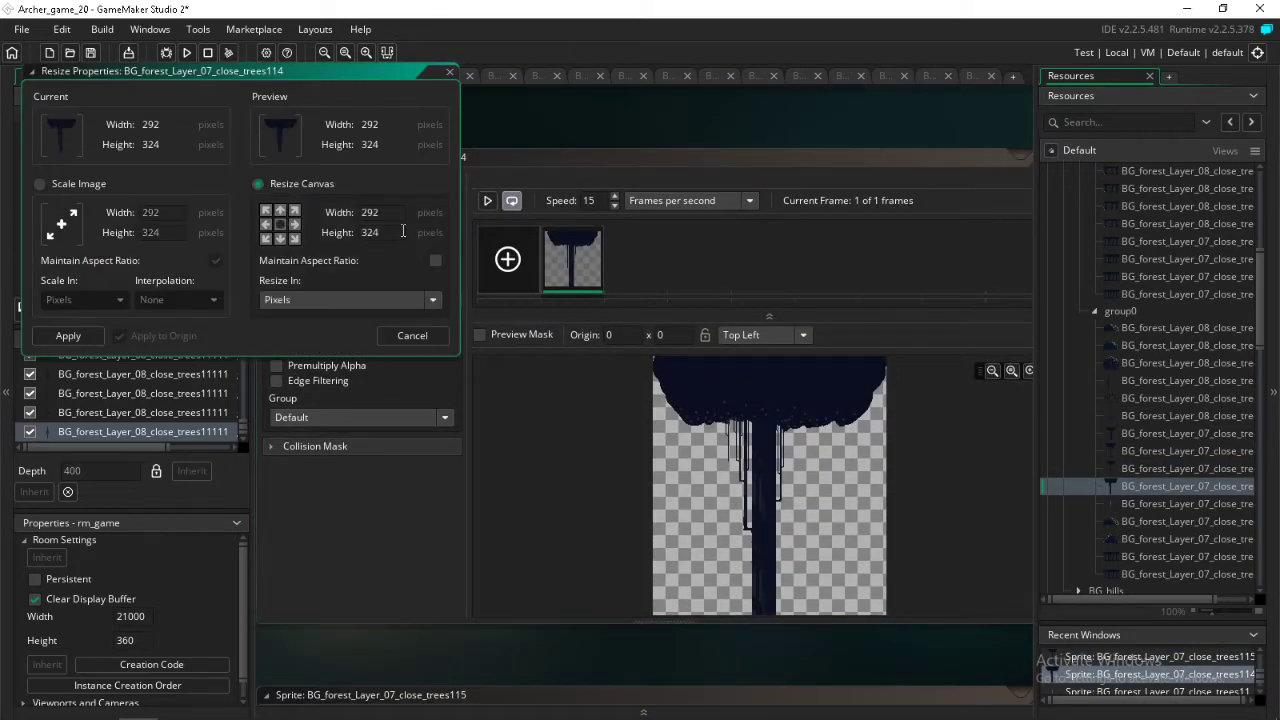
{"action": "left_click", "coordinate": [280, 210]}
{"action": "left_click_drag", "start_coordinate": [394, 231], "coordinate": [312, 233]}
{"action": "type", "text": "400"}
{"action": "left_click", "coordinate": [70, 336]}
- Resize the canvas of BG_forest_Layer_07_close_trees117 to a height of 400 pixels, anchored at the top centre
{"action": "double_click", "coordinate": [1137, 467]}
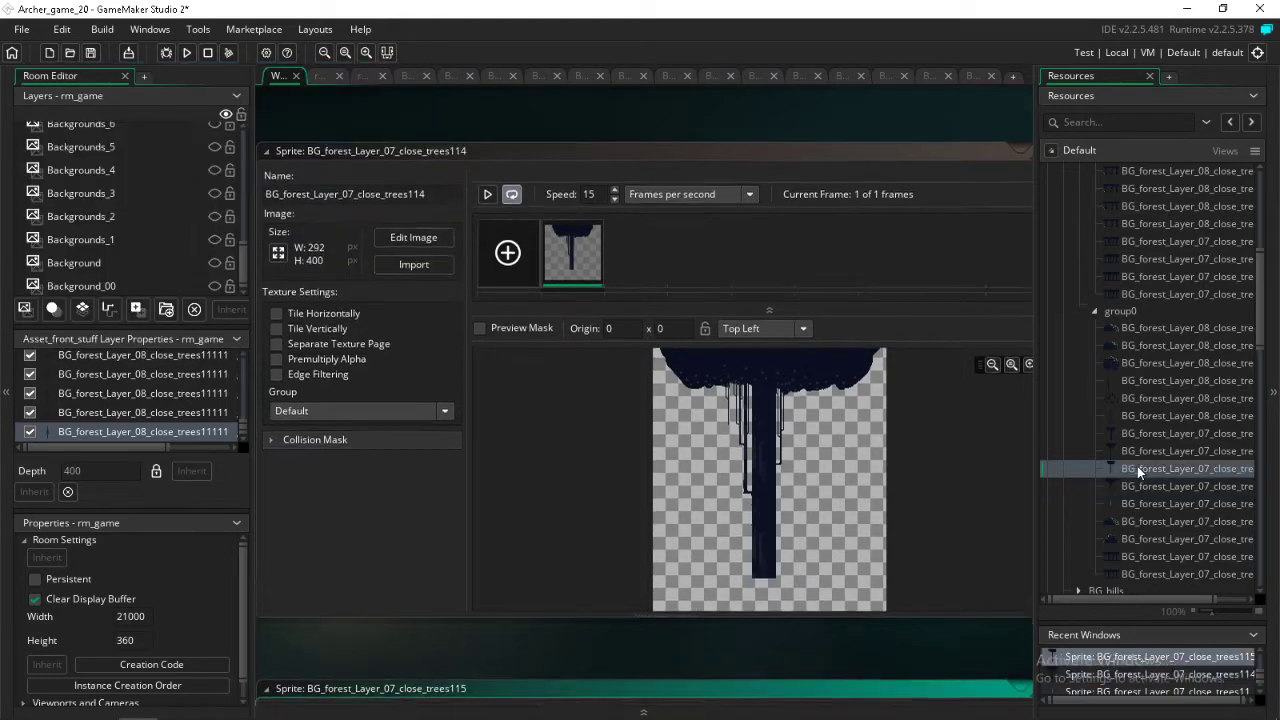
{"action": "double_click", "coordinate": [1151, 452]}
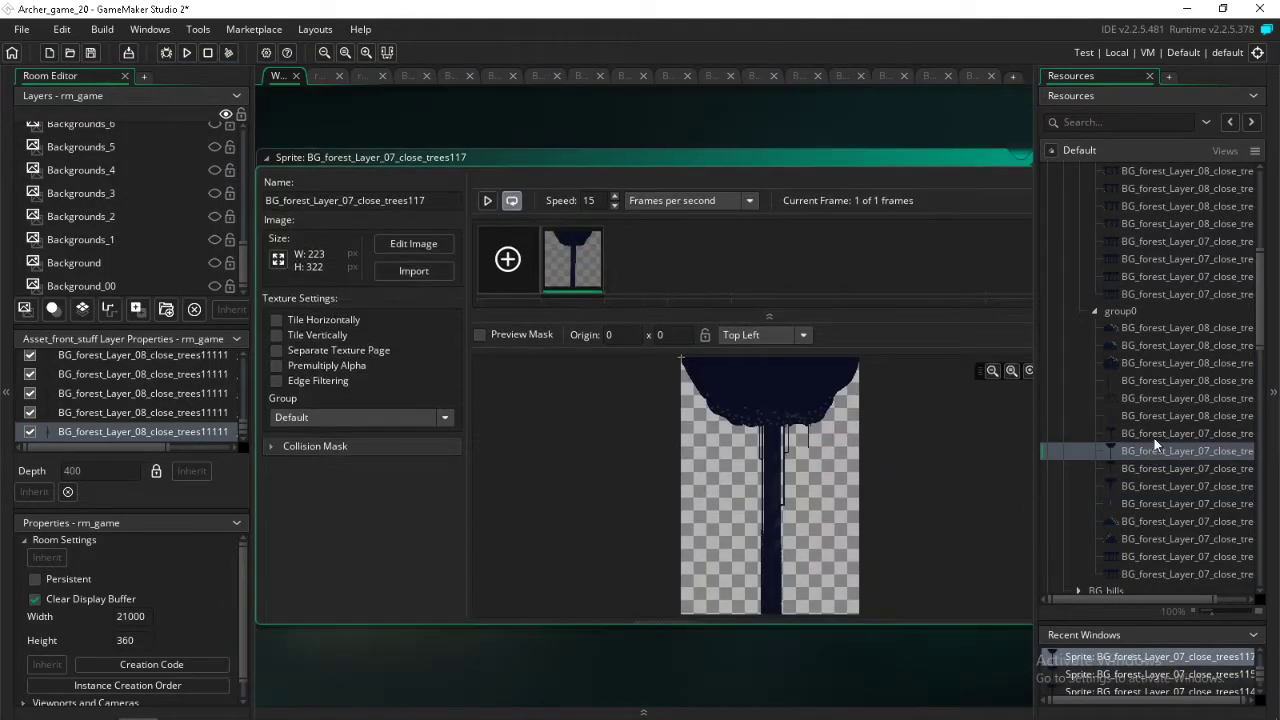
{"action": "left_click", "coordinate": [278, 258]}
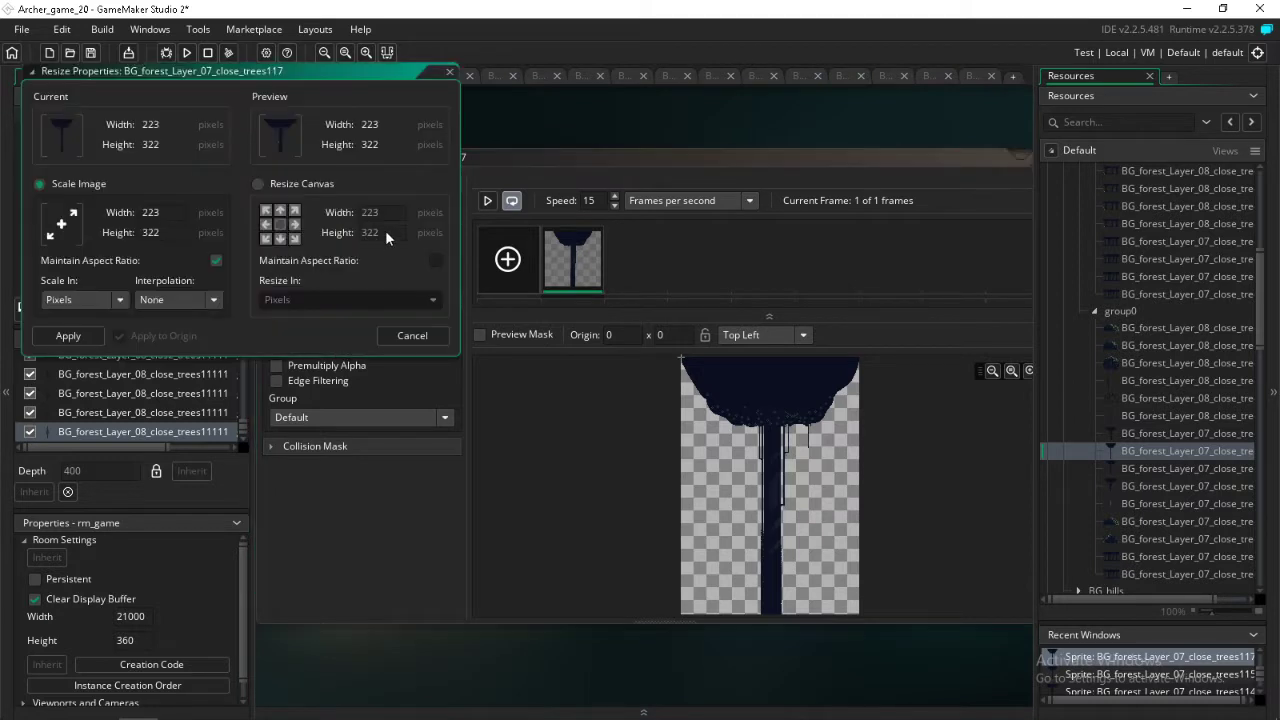
{"action": "left_click", "coordinate": [258, 183]}
{"action": "left_click", "coordinate": [280, 210]}
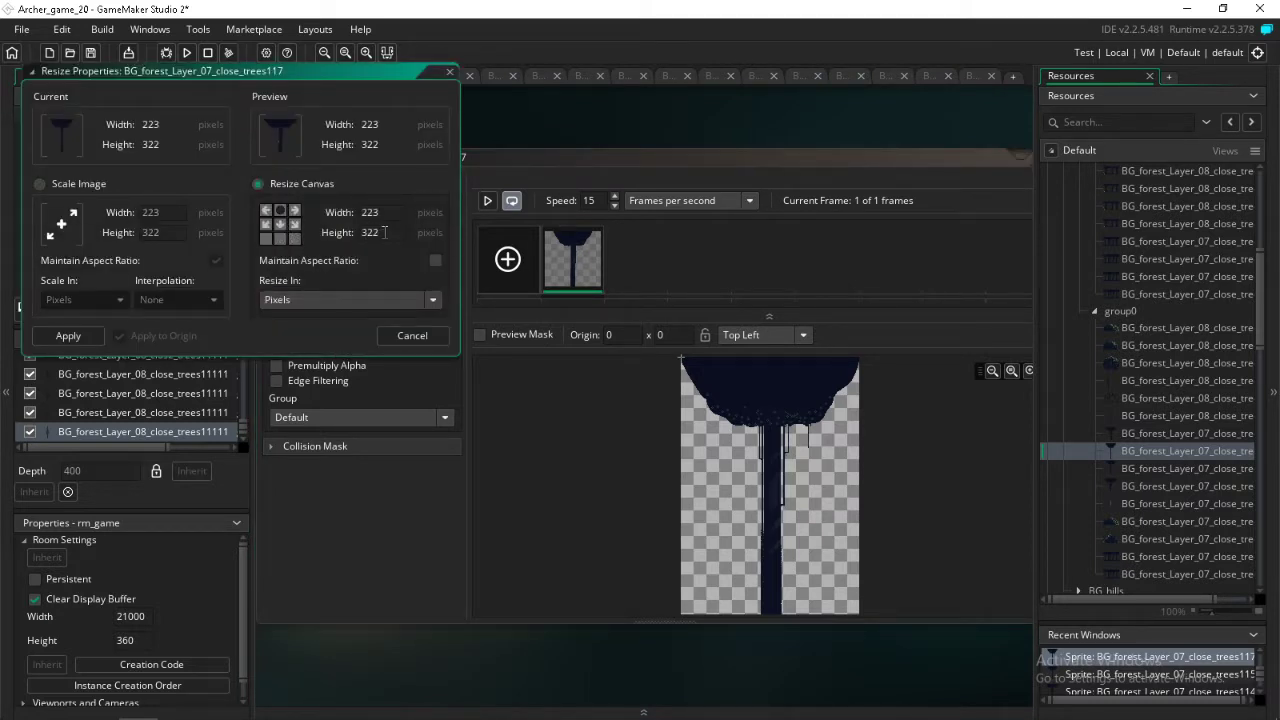
{"action": "left_click", "coordinate": [66, 335]}
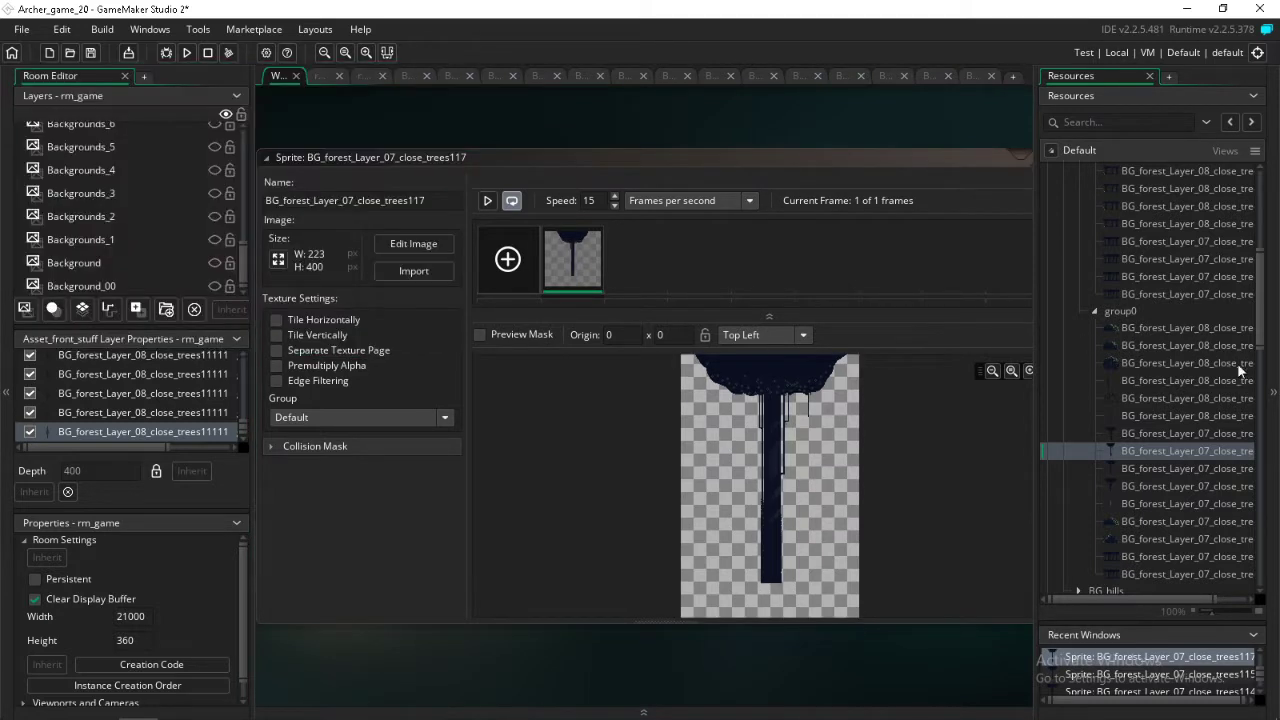
- Move the whole tree image in BG_forest_Layer_07_close_trees116 up to the top edge of its canvas
{"action": "double_click", "coordinate": [1136, 433]}
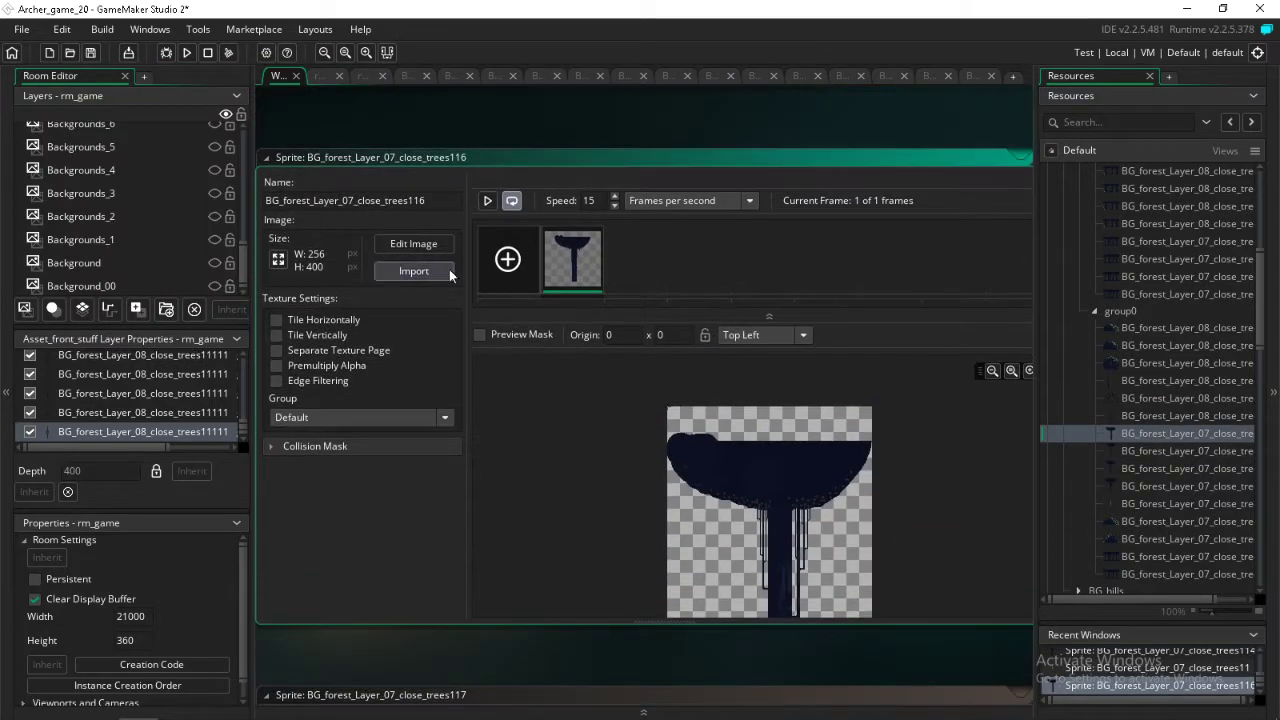
{"action": "double_click", "coordinate": [573, 262]}
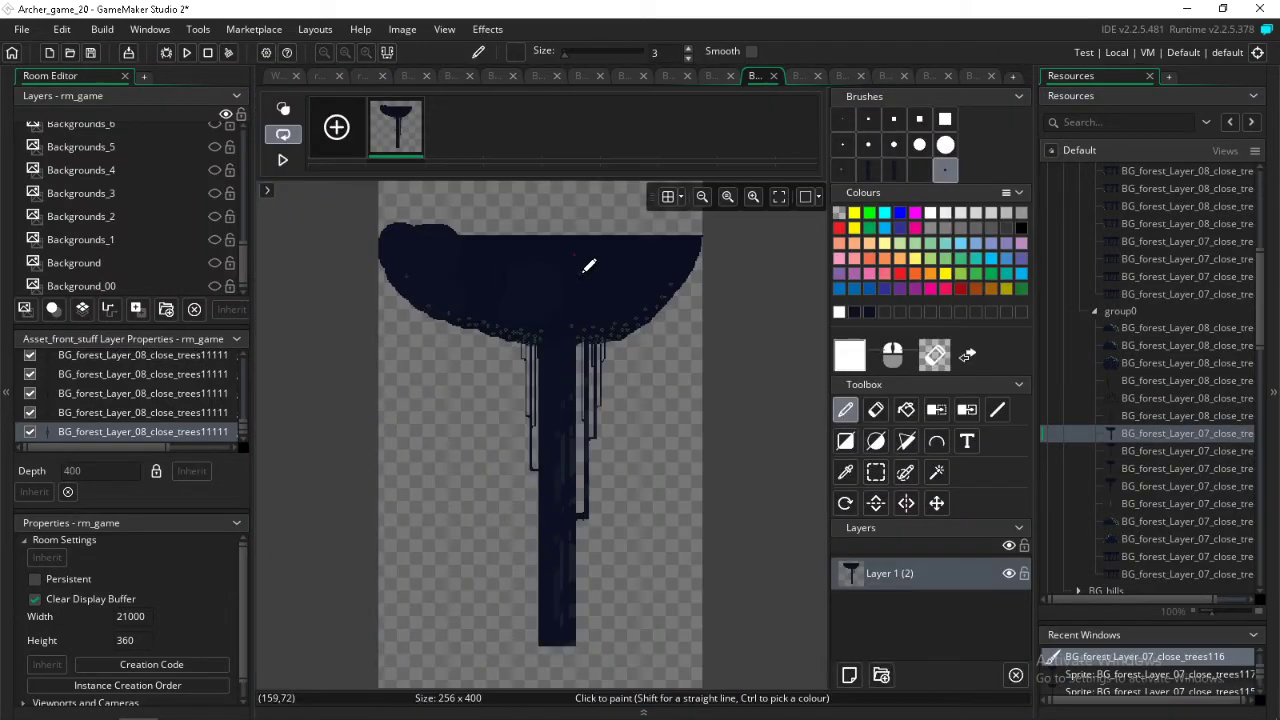
{"action": "left_click", "coordinate": [875, 472]}
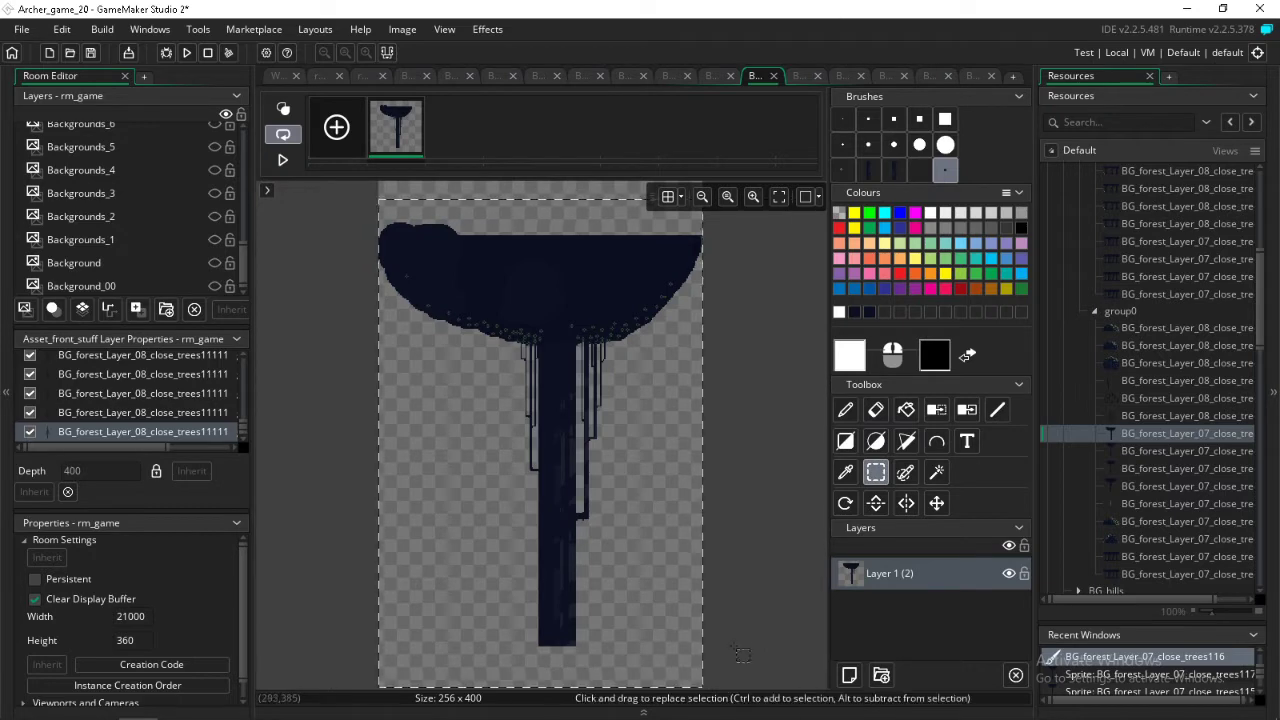
{"action": "left_click_drag", "start_coordinate": [606, 480], "coordinate": [596, 431]}
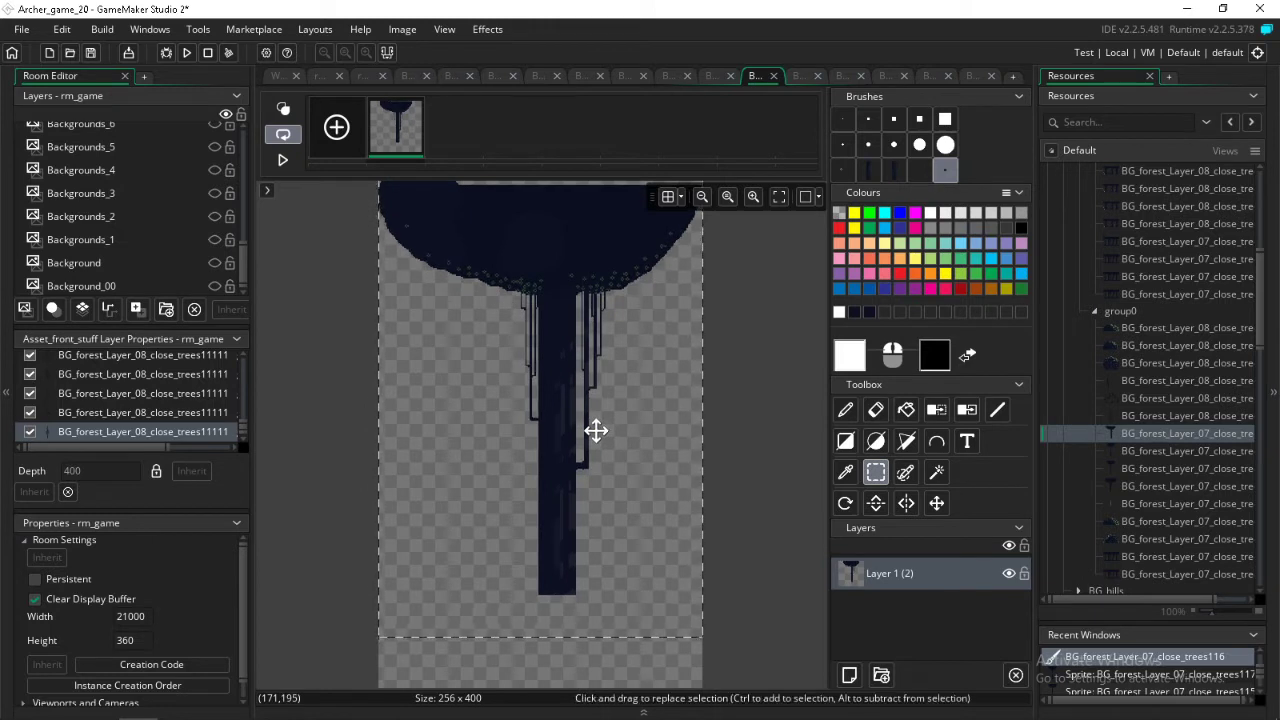
{"action": "left_click", "coordinate": [750, 515]}
- Extend the trunk in BG_forest_Layer_07_close_trees116 to the canvas bottom using a copied trunk section, and fill the gap along the canopy's top edge
{"action": "left_click_drag", "start_coordinate": [503, 460], "coordinate": [575, 622]}
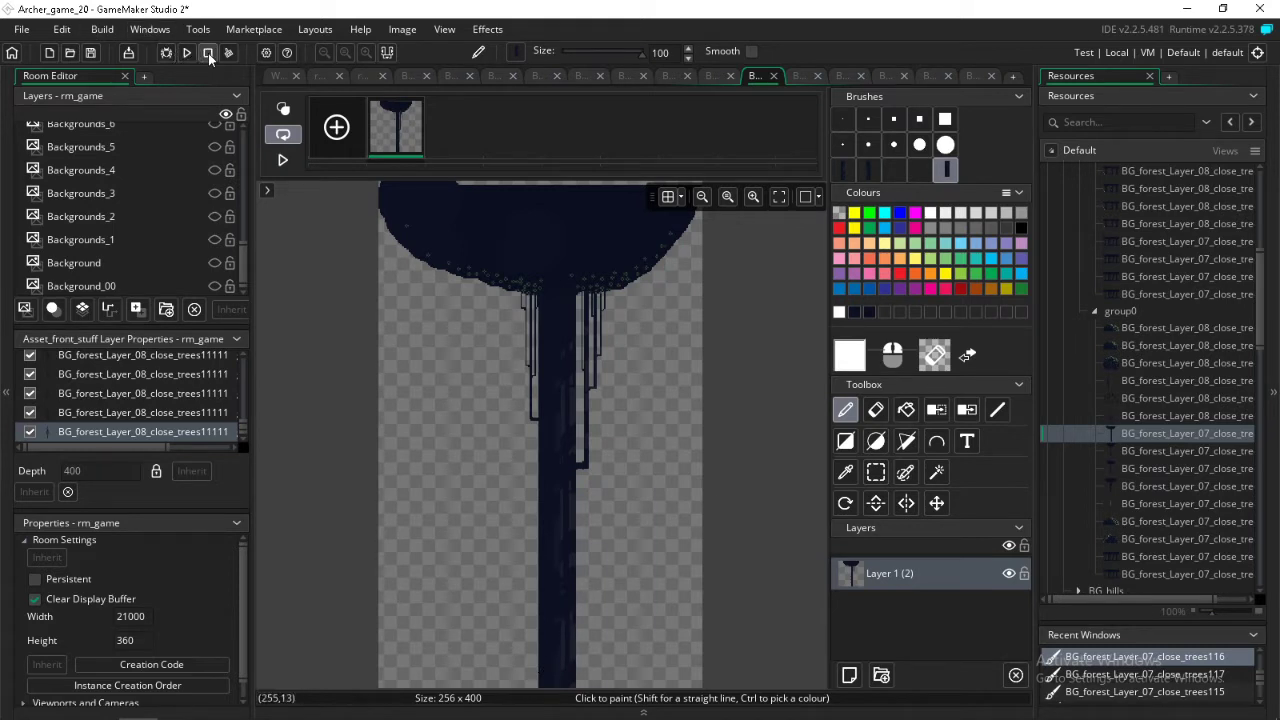
{"action": "left_click", "coordinate": [1147, 416]}
{"action": "middle_click_drag", "start_coordinate": [695, 221], "coordinate": [617, 500]}
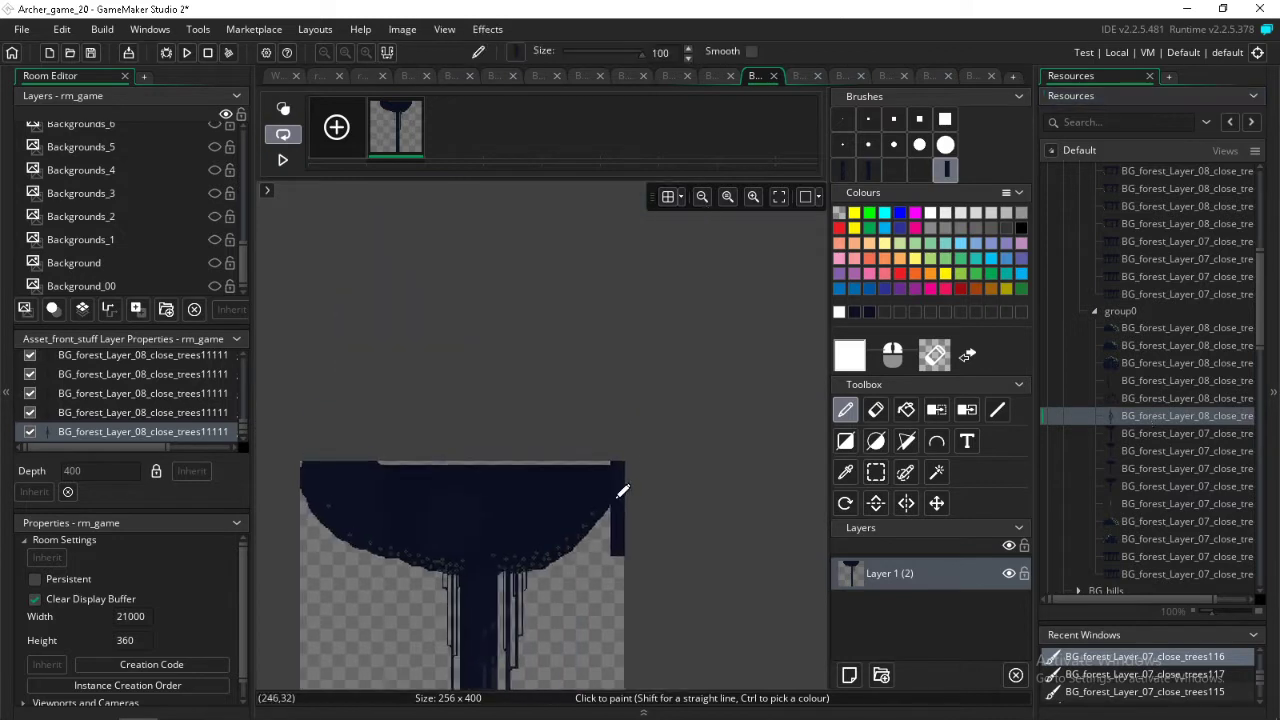
{"action": "left_click_drag", "start_coordinate": [596, 402], "coordinate": [452, 403]}
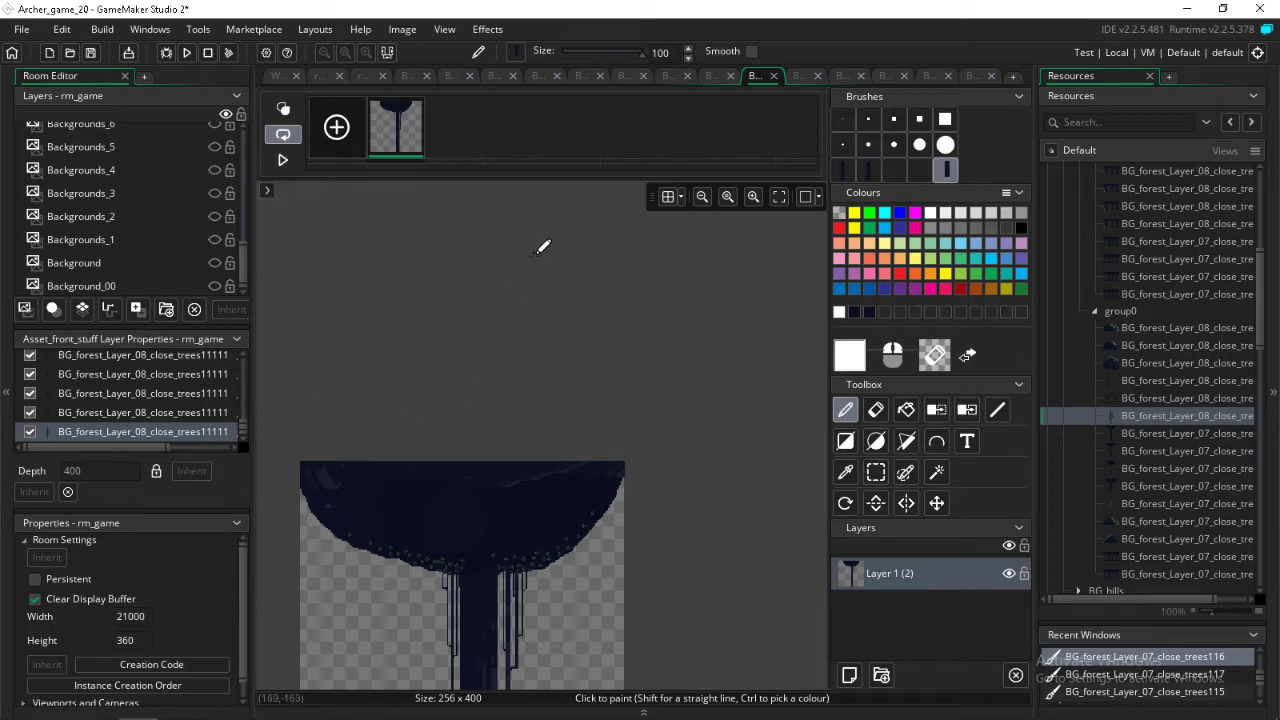
- Delete the stray green pixels along both sides of the lower trunk in BG_forest_Layer_07_close_trees117 and patch the hanging vine beside it
{"action": "double_click", "coordinate": [1155, 433]}
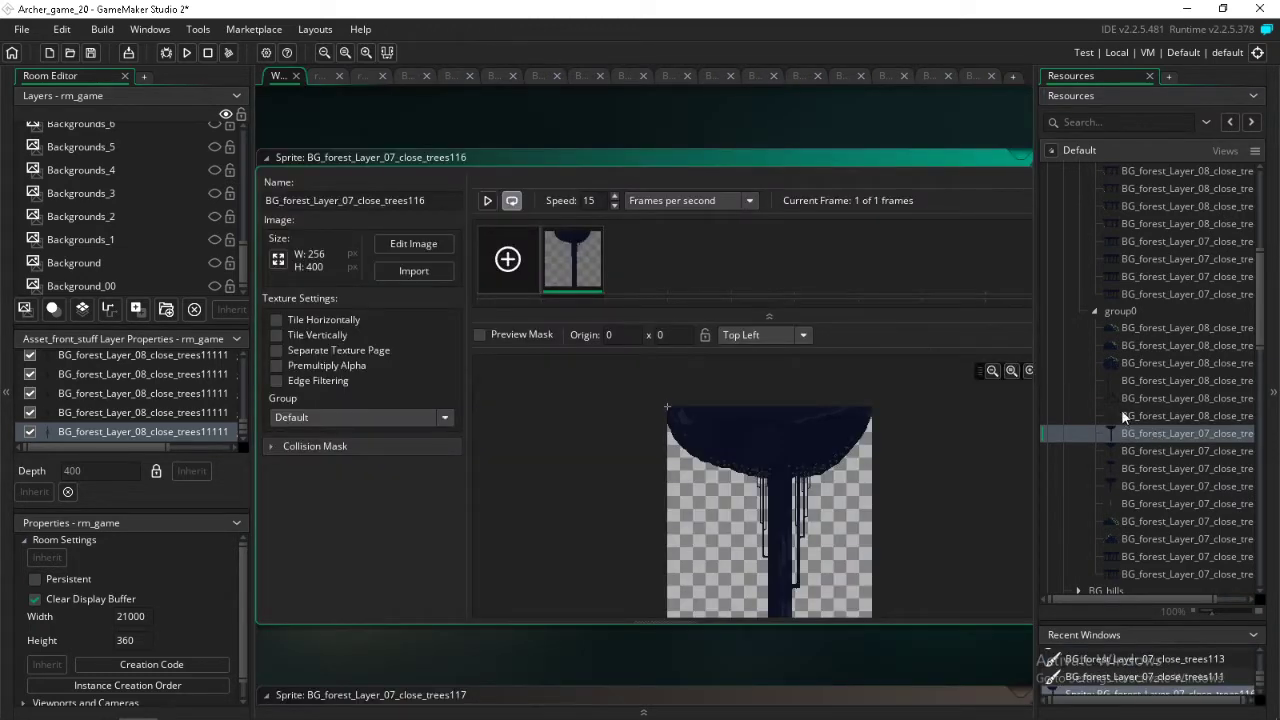
{"action": "double_click", "coordinate": [1147, 397]}
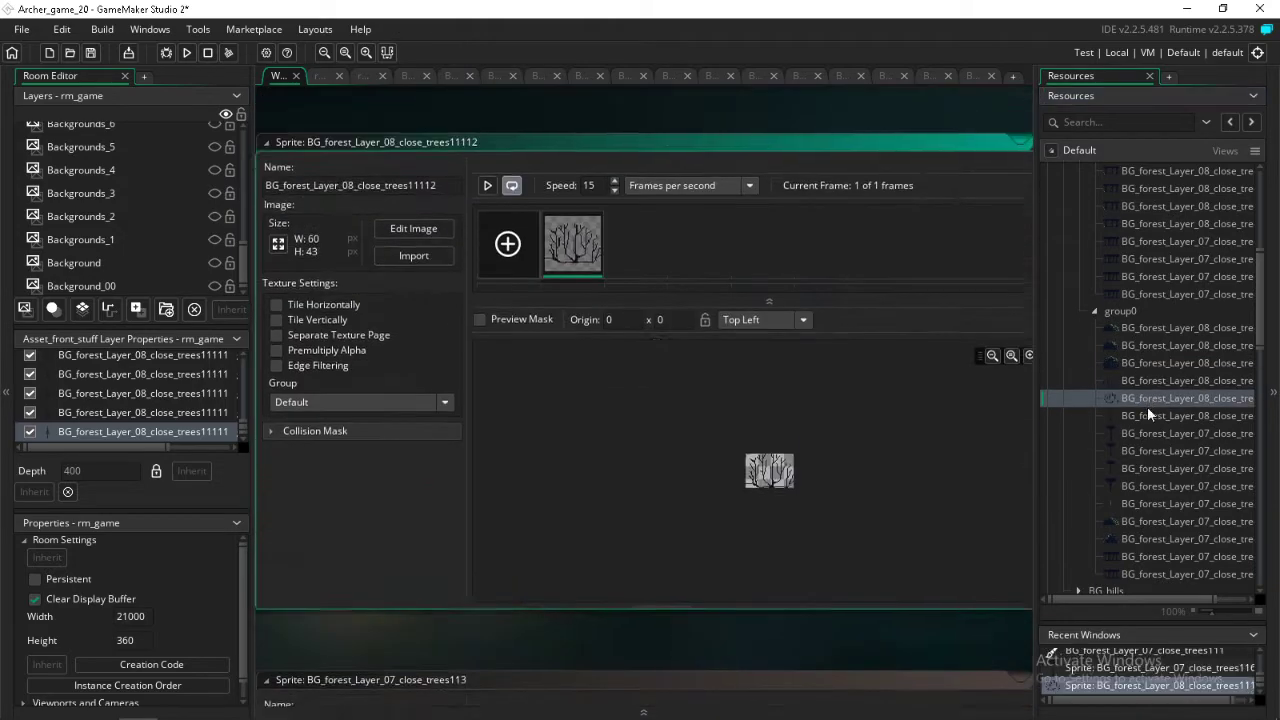
{"action": "double_click", "coordinate": [1147, 433]}
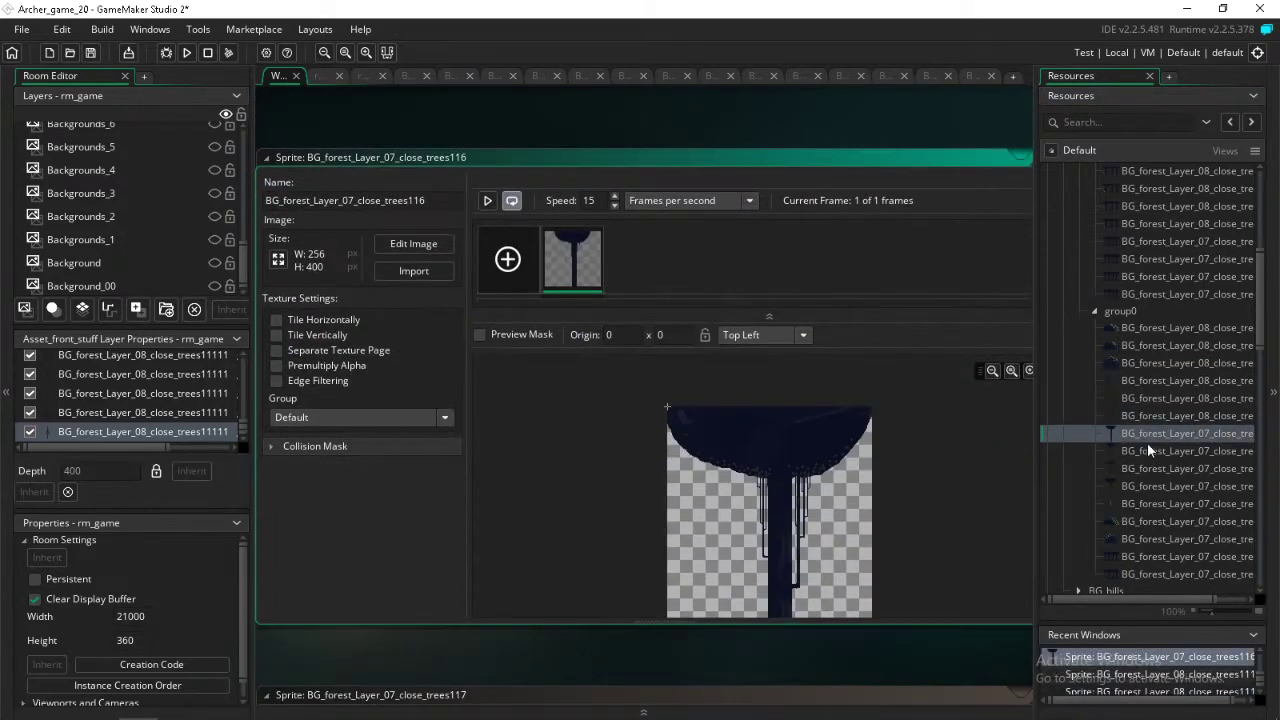
{"action": "double_click", "coordinate": [1146, 452]}
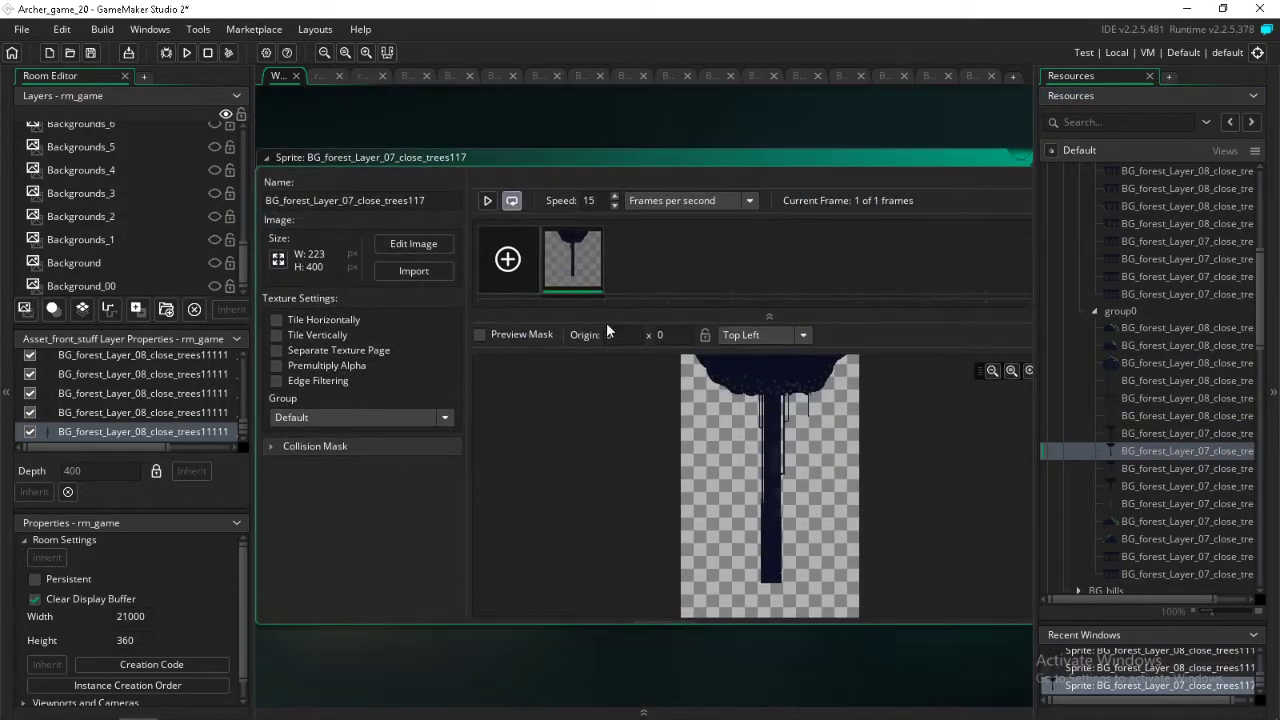
{"action": "double_click", "coordinate": [564, 246]}
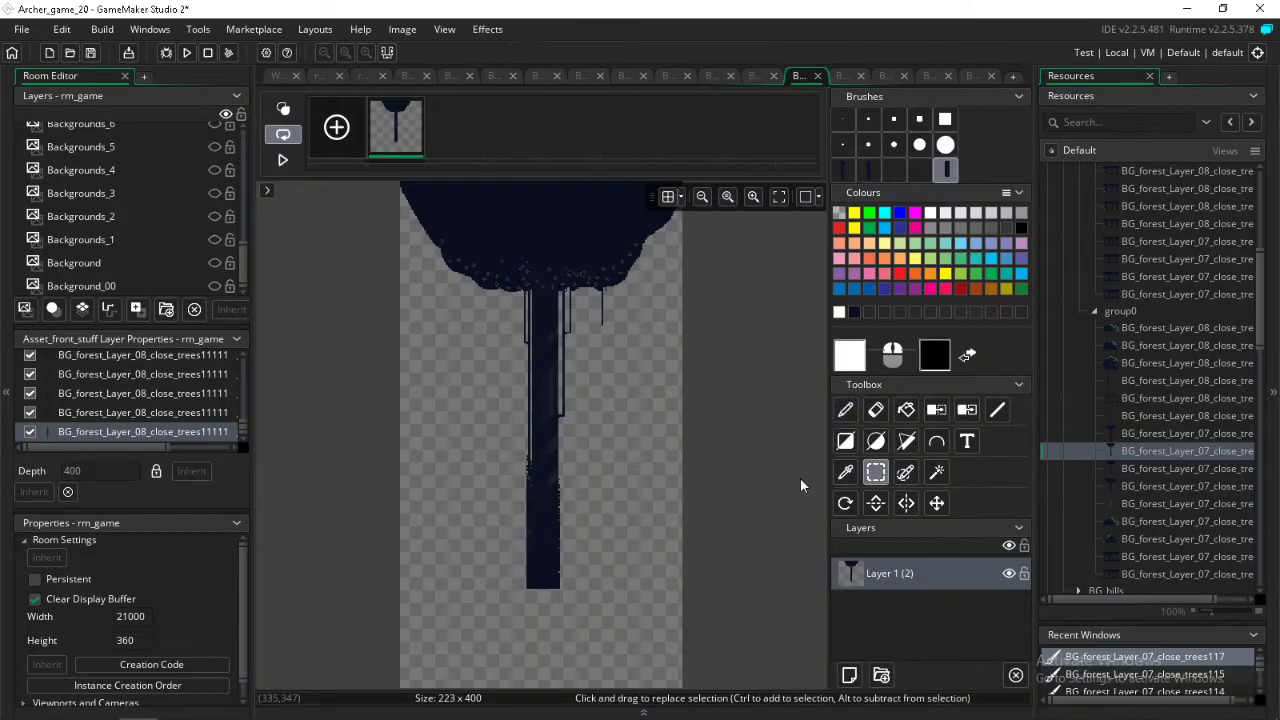
{"action": "scroll", "coordinate": [505, 540], "scroll_direction": "up", "scroll_amount": 4}
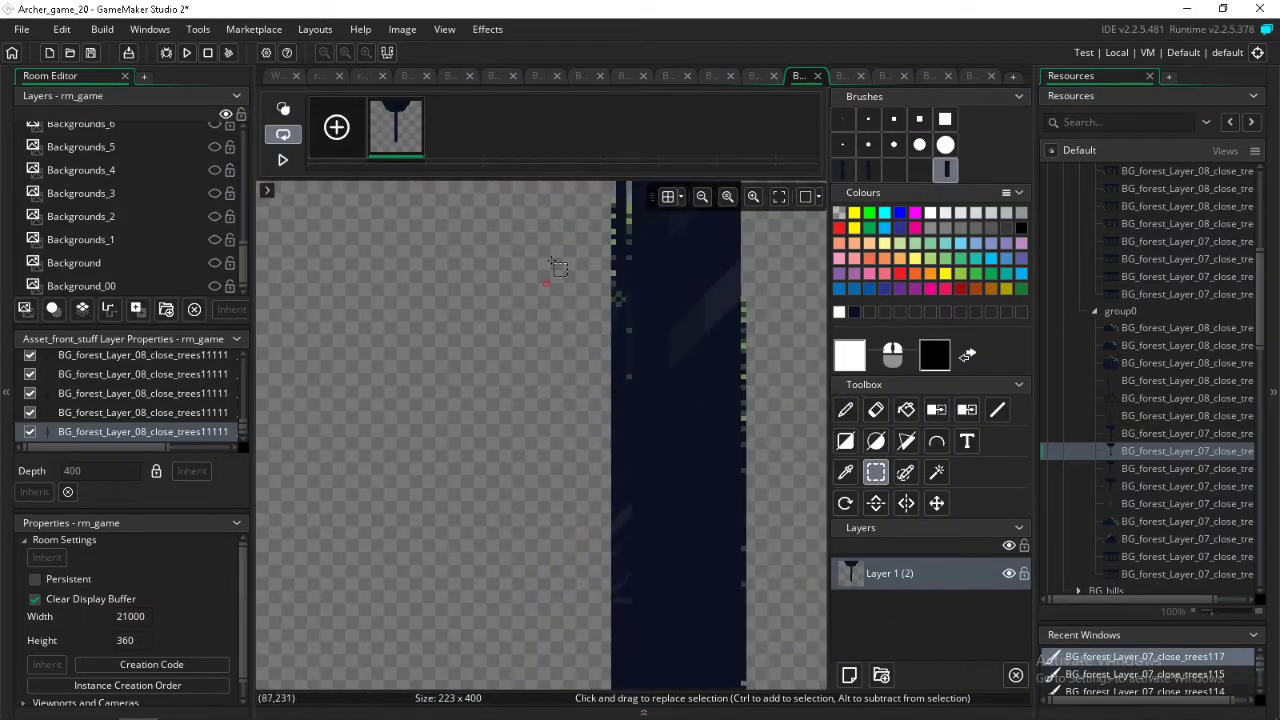
{"action": "left_click_drag", "start_coordinate": [574, 331], "coordinate": [614, 555]}
{"action": "key", "text": "Delete"}
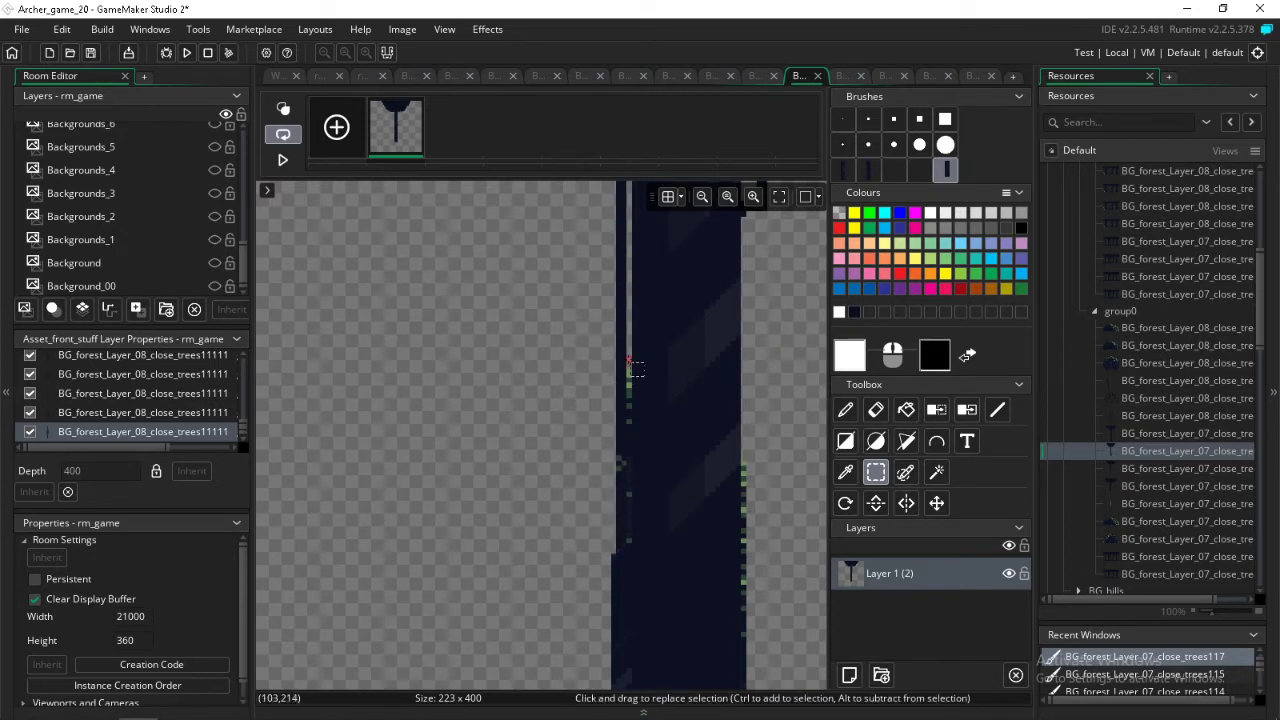
{"action": "left_click_drag", "start_coordinate": [629, 358], "coordinate": [630, 548]}
{"action": "key", "text": "Delete"}
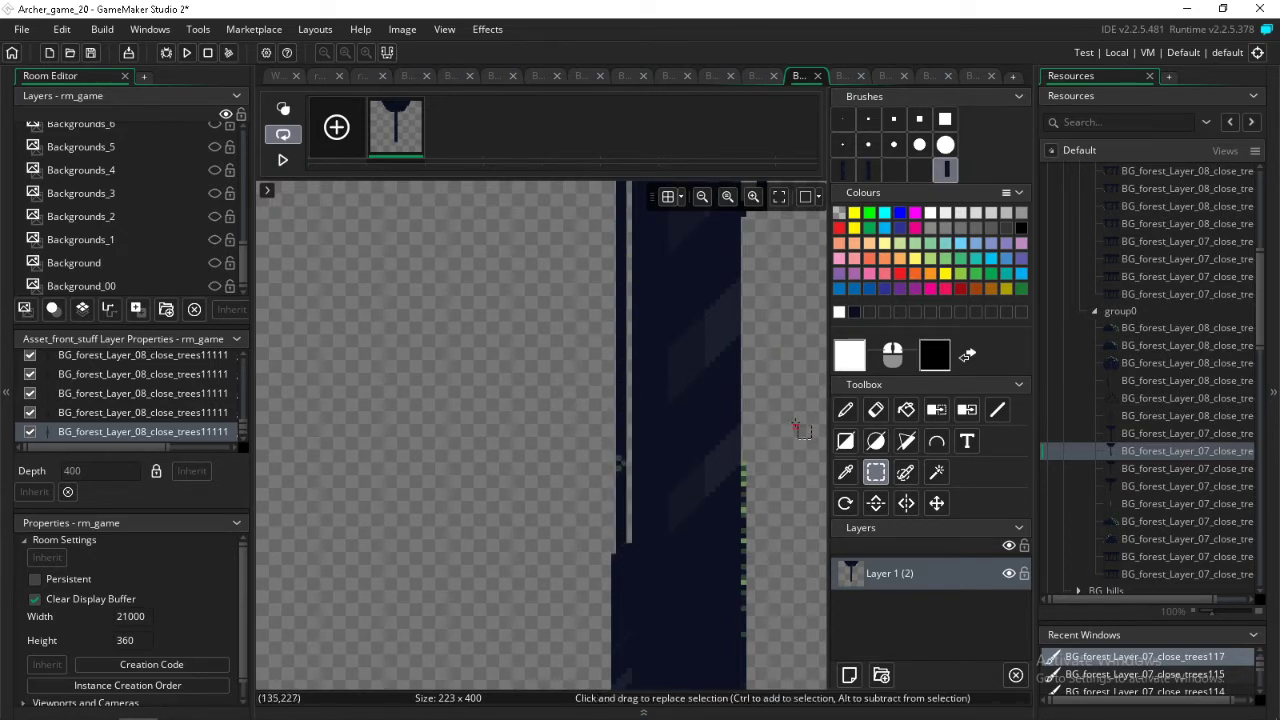
{"action": "left_click_drag", "start_coordinate": [796, 426], "coordinate": [750, 645]}
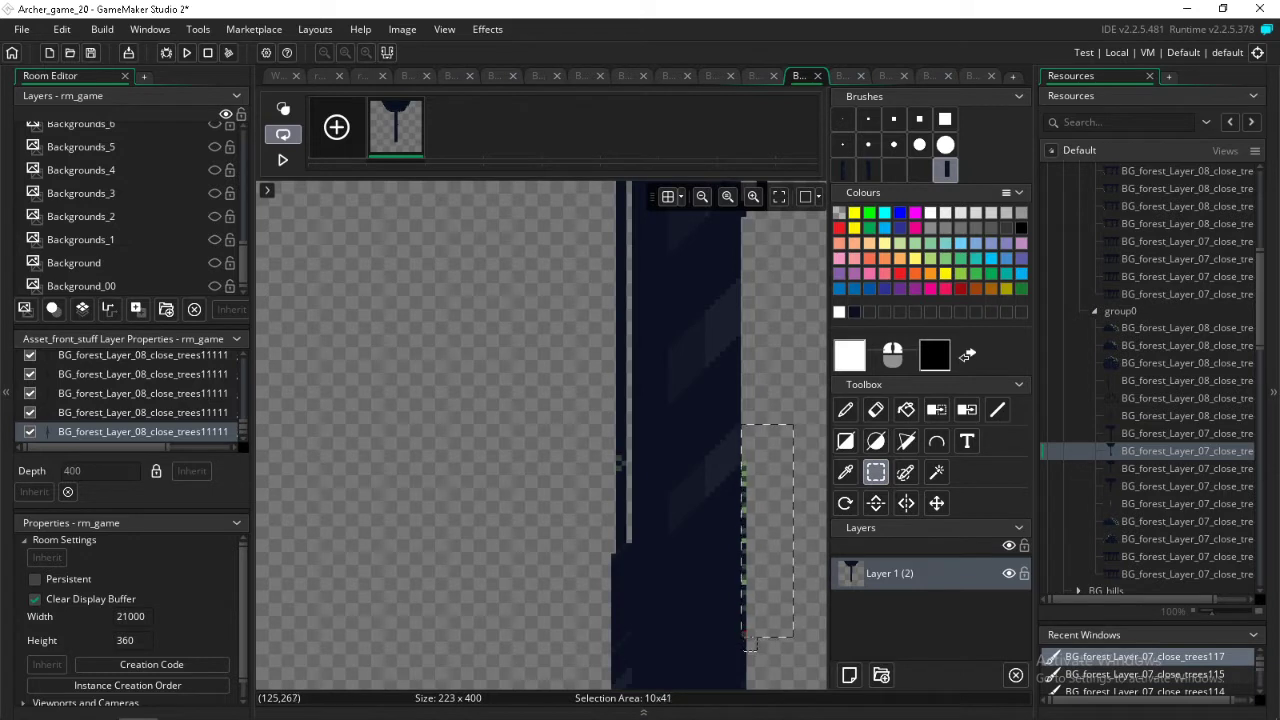
{"action": "key", "text": "Delete"}
{"action": "left_click_drag", "start_coordinate": [622, 421], "coordinate": [632, 441]}
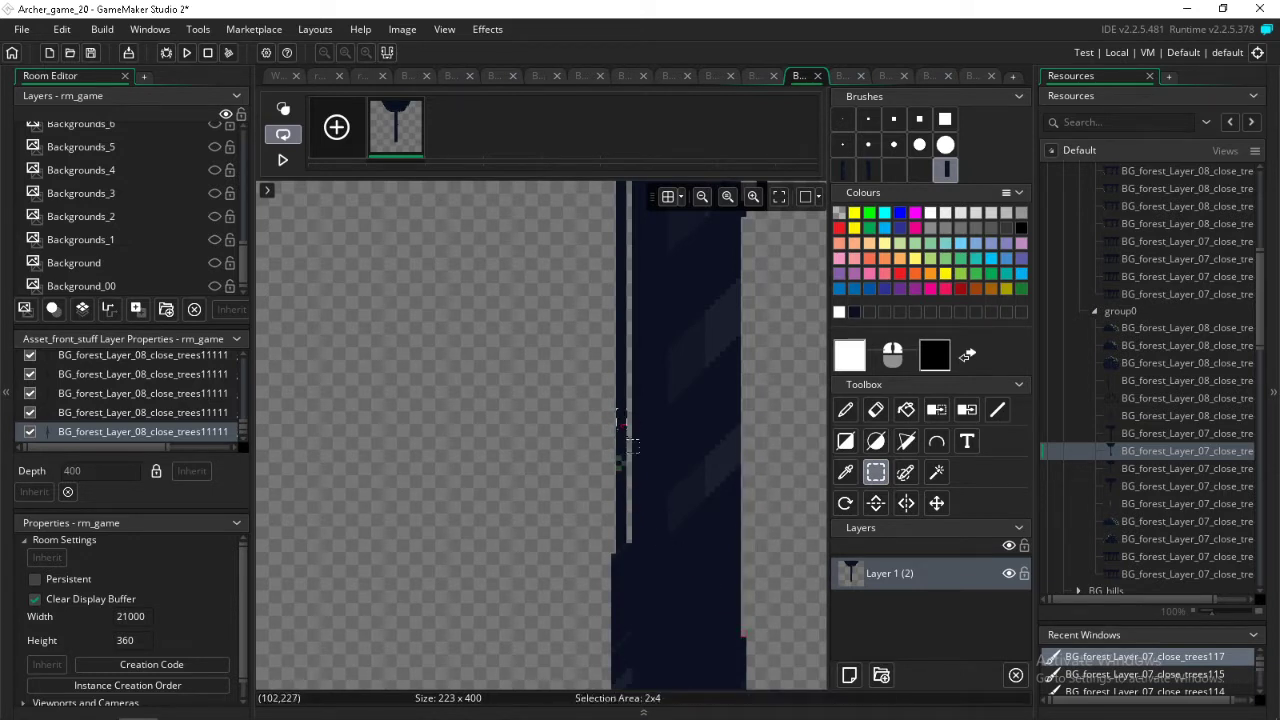
{"action": "key", "text": "p"}
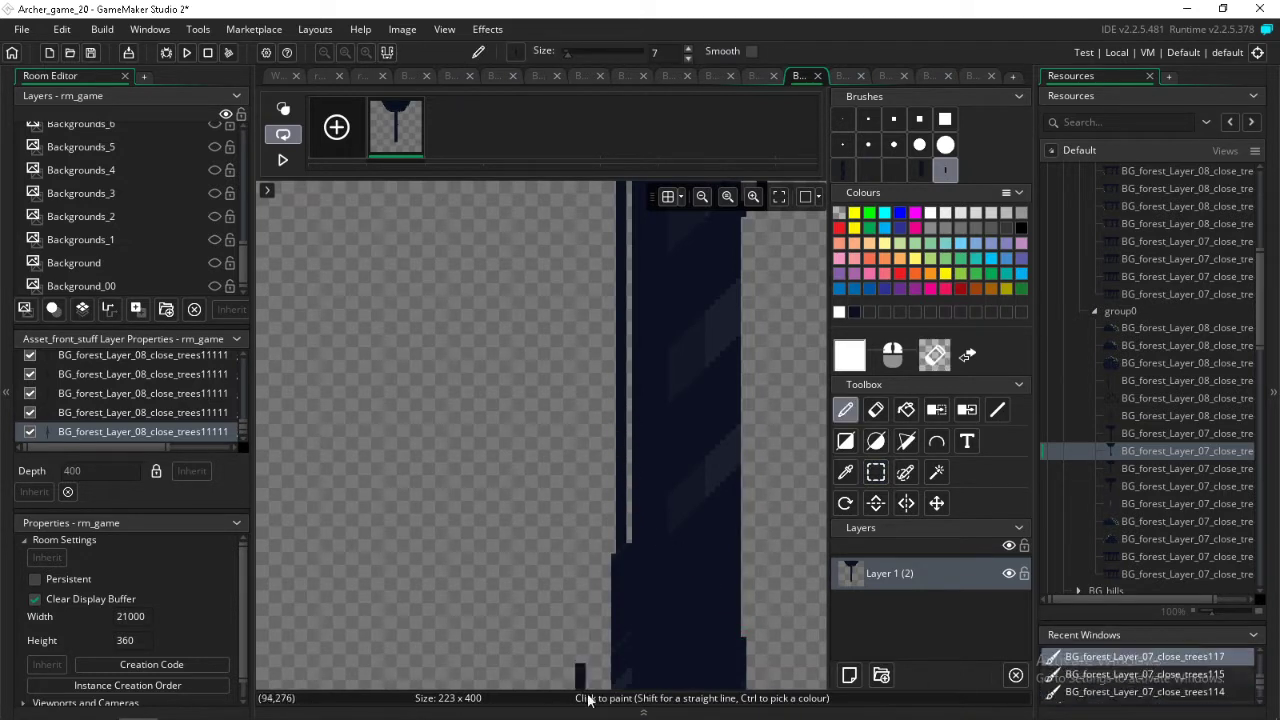
- Copy a section of the trunk as a brush and paint it downwards to extend the trunk to the canvas bottom
{"action": "scroll", "coordinate": [650, 600], "scroll_direction": "down", "scroll_amount": 3}
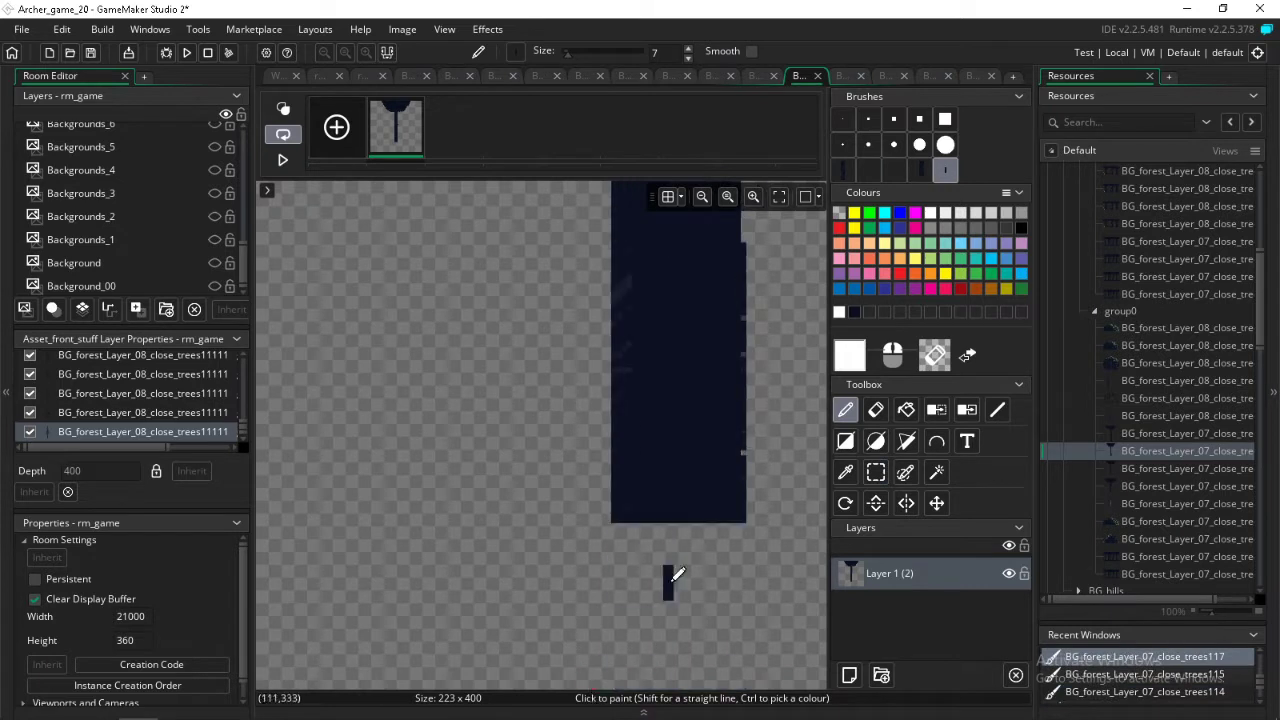
{"action": "left_click", "coordinate": [875, 472]}
{"action": "scroll", "coordinate": [768, 558], "scroll_direction": "down", "scroll_amount": 3, "text": "ctrl"}
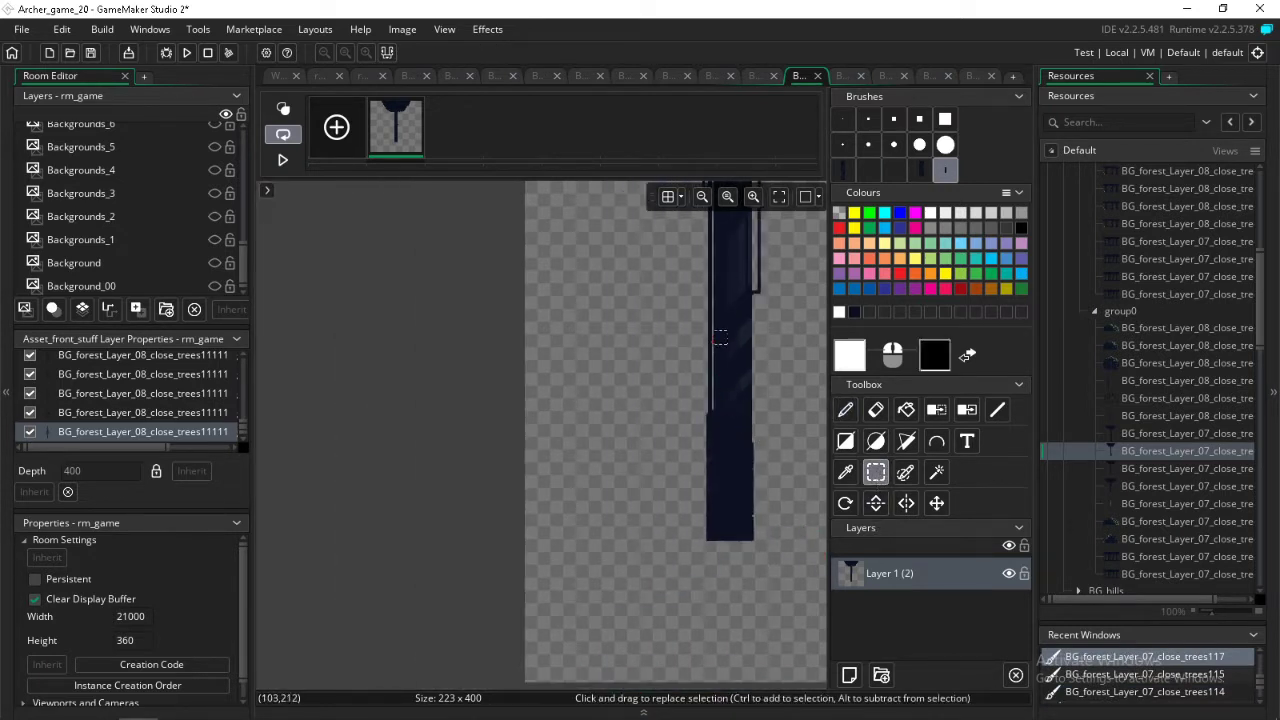
{"action": "left_click_drag", "start_coordinate": [715, 312], "coordinate": [752, 475]}
{"action": "key", "text": "ctrl+c"}
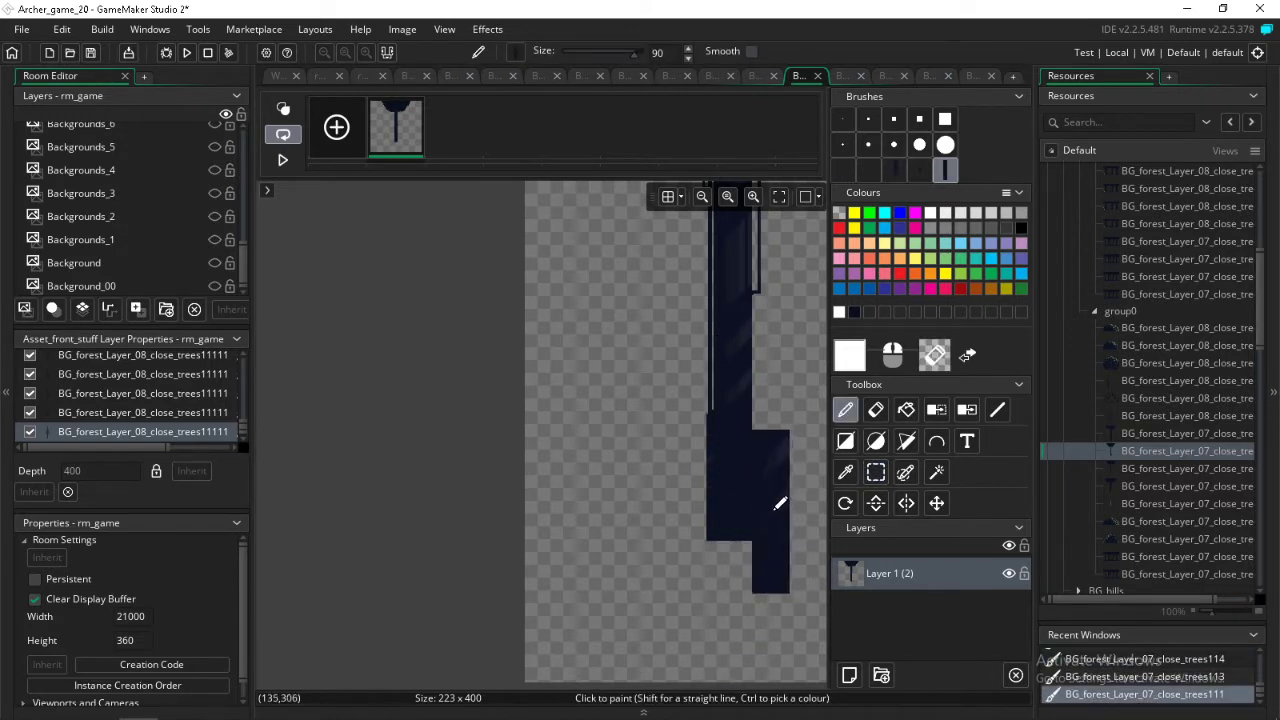
{"action": "key", "text": "e"}
{"action": "key", "text": "d"}
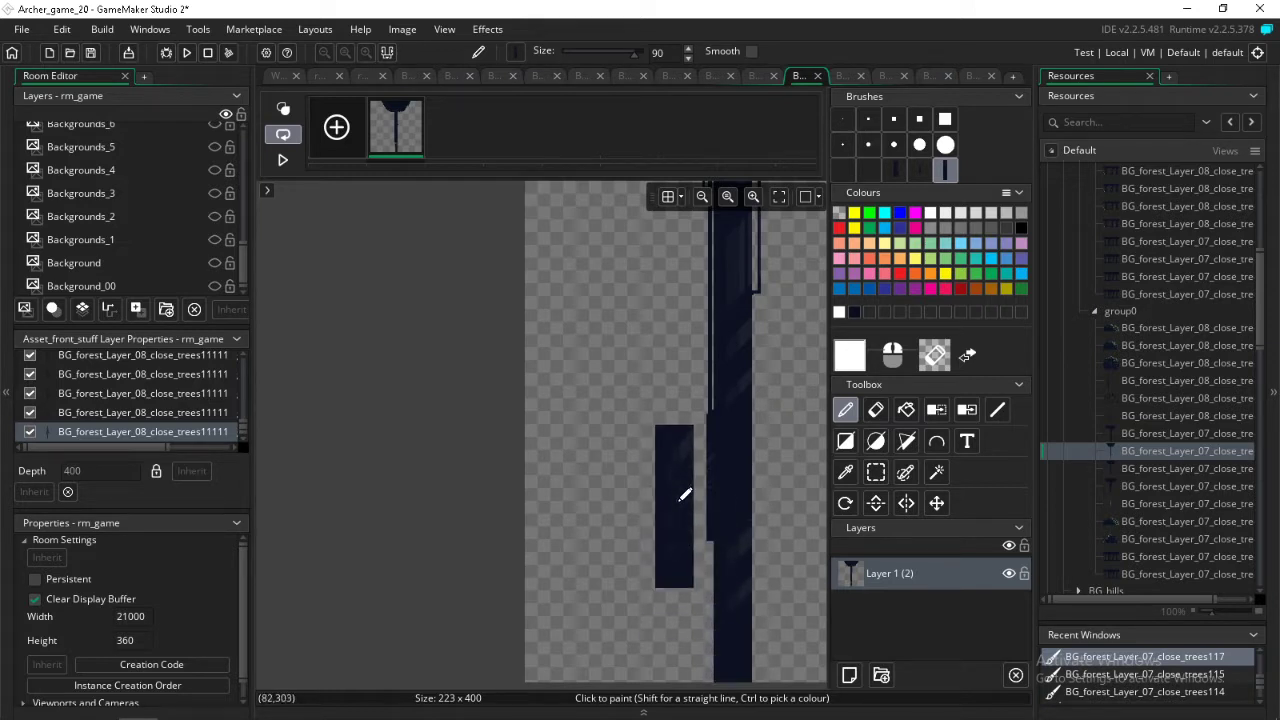
- Trim the bulge on the lower trunk's left edge so it tapers gradually into the extended section
{"action": "key", "text": "e"}
{"action": "key", "text": "d"}
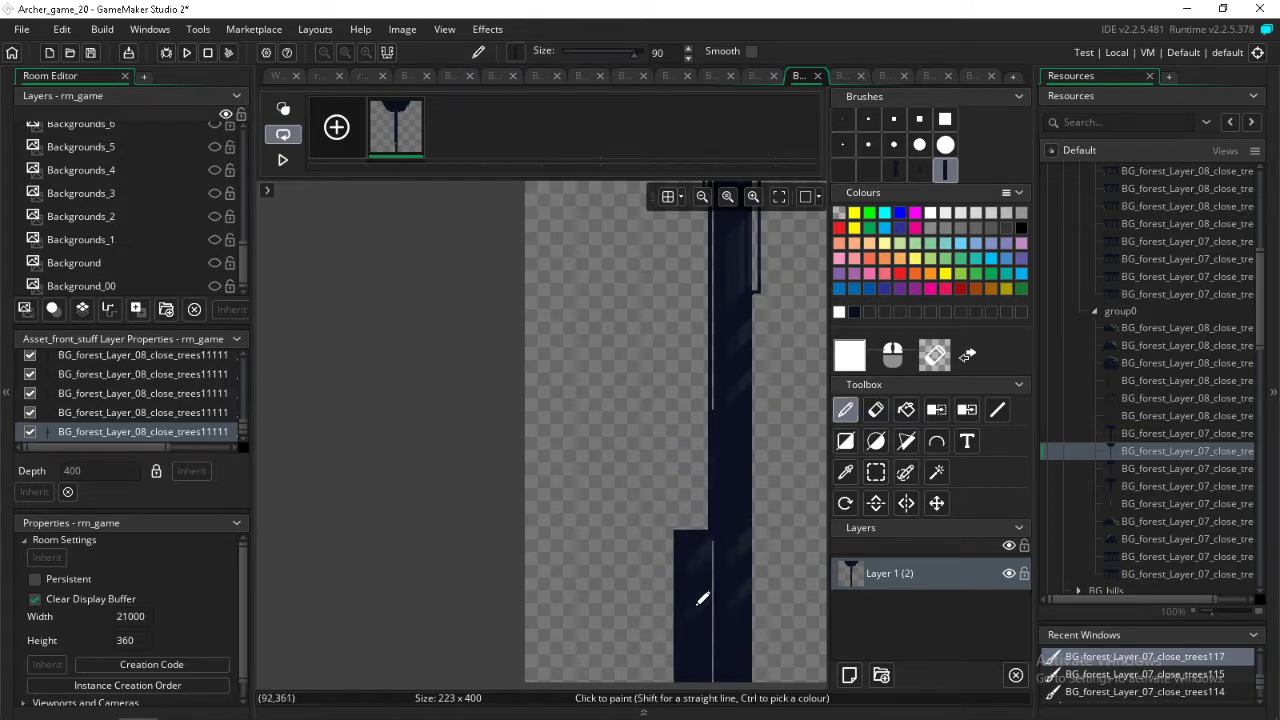
{"action": "key", "text": "e"}
{"action": "key", "text": "d"}
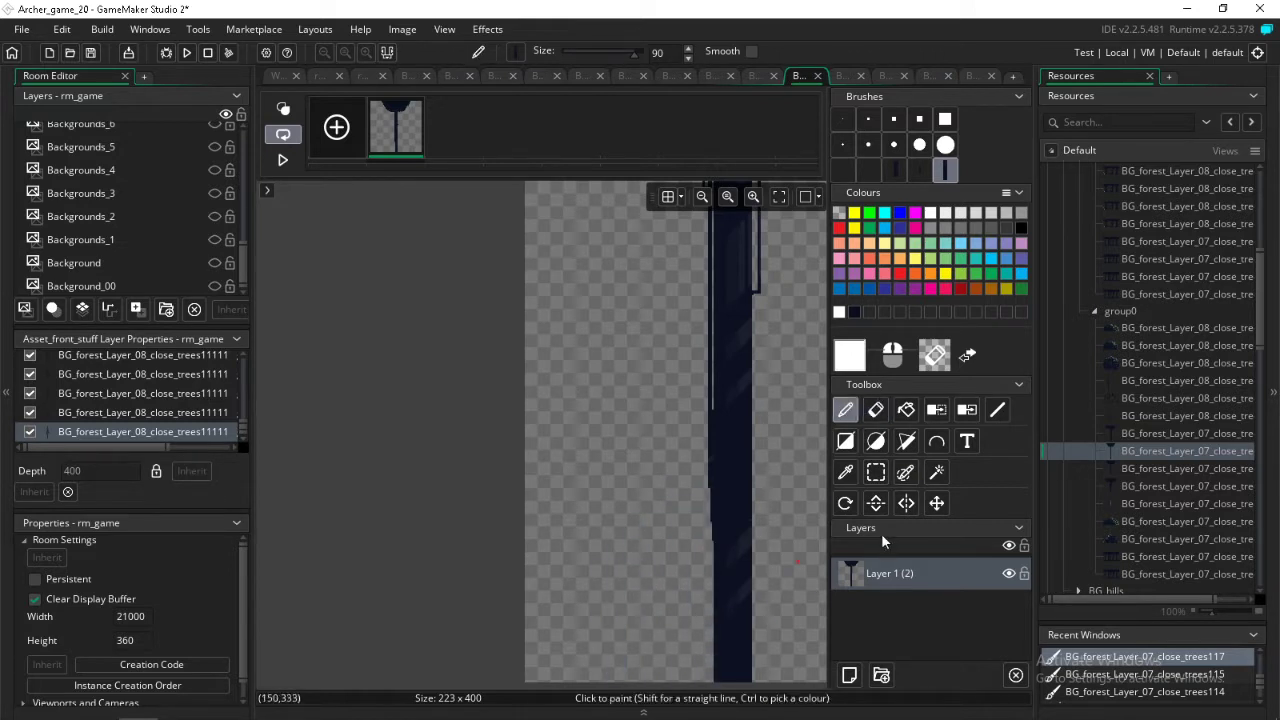
- Lengthen the narrow transparent gap between the left vine and the trunk farther down the tree
{"action": "left_click", "coordinate": [876, 472]}
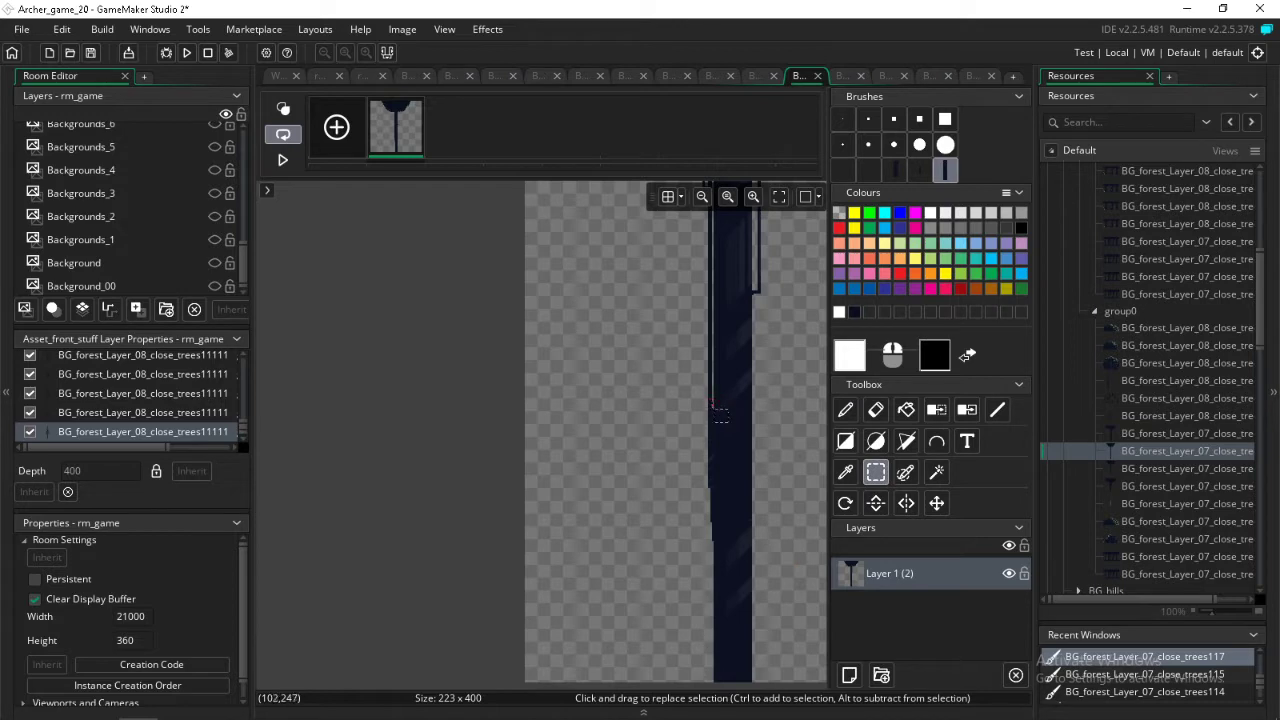
{"action": "left_click_drag", "start_coordinate": [721, 417], "coordinate": [725, 443]}
{"action": "left_click_drag", "start_coordinate": [721, 493], "coordinate": [723, 511]}
- Open the BG_forest_Layer_07_close_trees115 image and delete the stray green pixels in the narrow gap along the trunk's right side
{"action": "double_click", "coordinate": [1138, 469]}
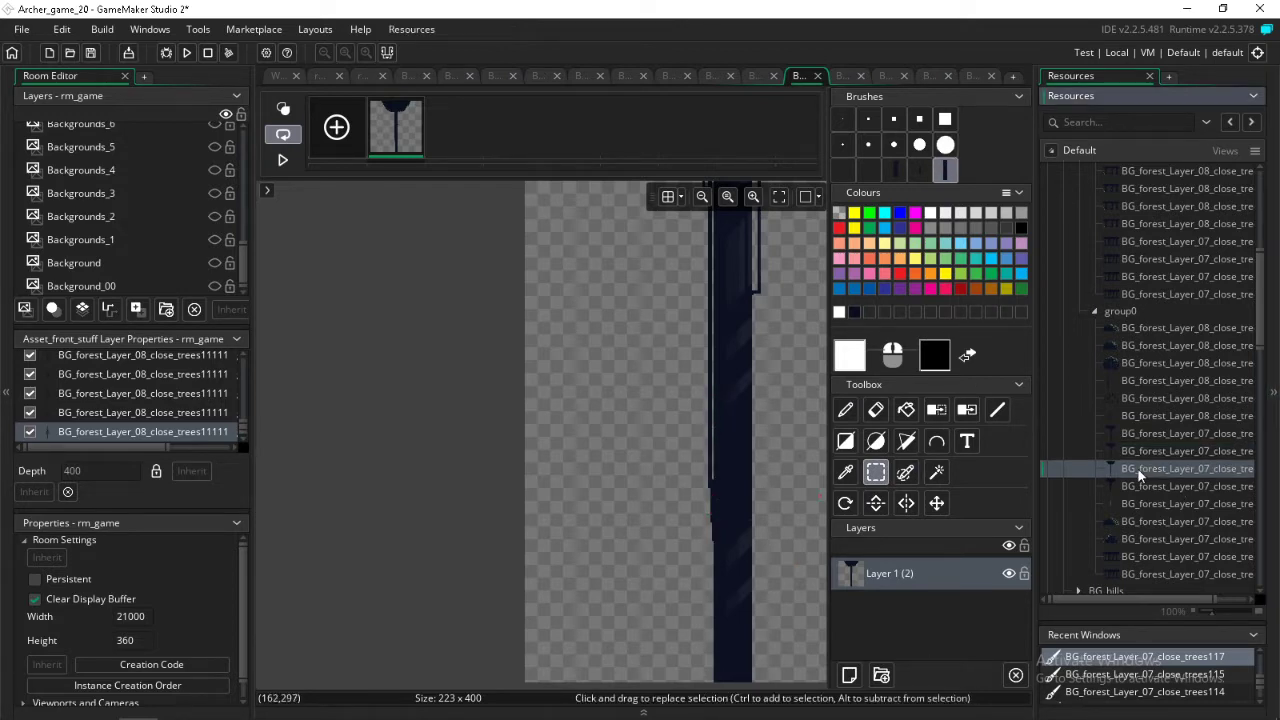
{"action": "double_click", "coordinate": [562, 247]}
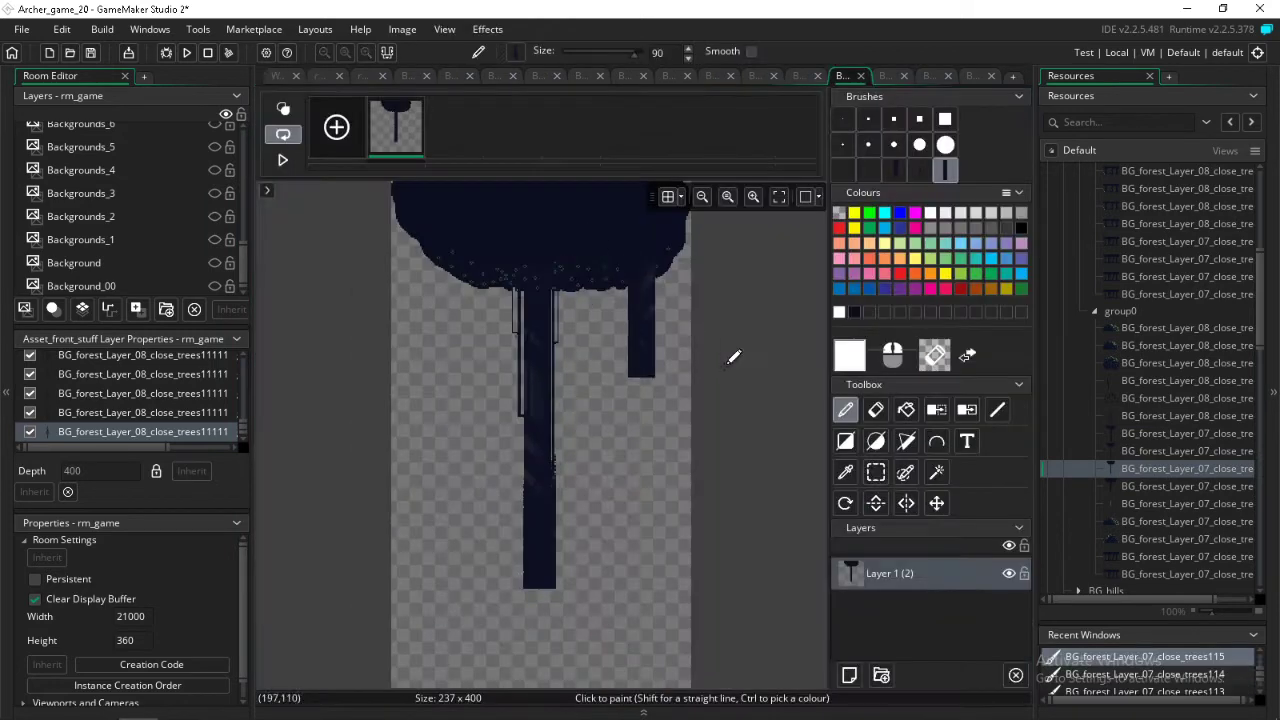
{"action": "scroll", "coordinate": [575, 513], "scroll_direction": "up", "scroll_amount": 2}
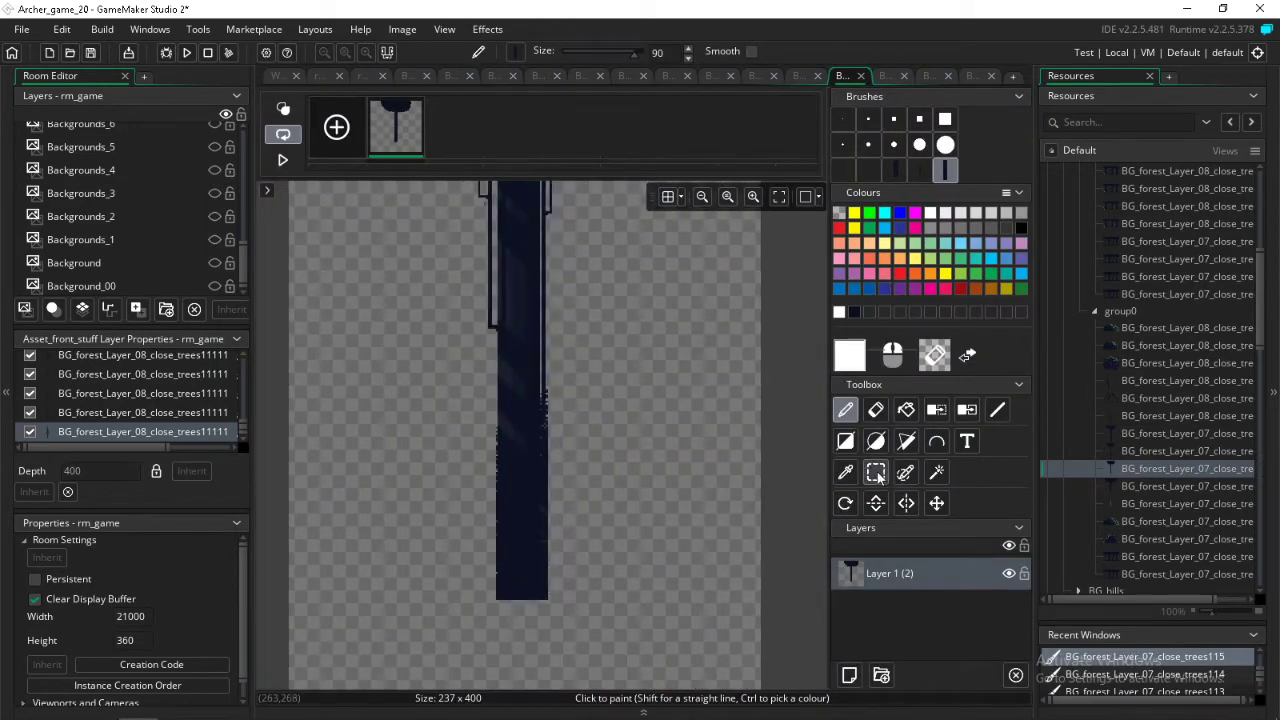
{"action": "left_click", "coordinate": [876, 473]}
{"action": "scroll", "coordinate": [586, 508], "scroll_direction": "up", "scroll_amount": 2}
{"action": "left_click_drag", "start_coordinate": [510, 203], "coordinate": [490, 327]}
{"action": "key", "text": "Delete"}
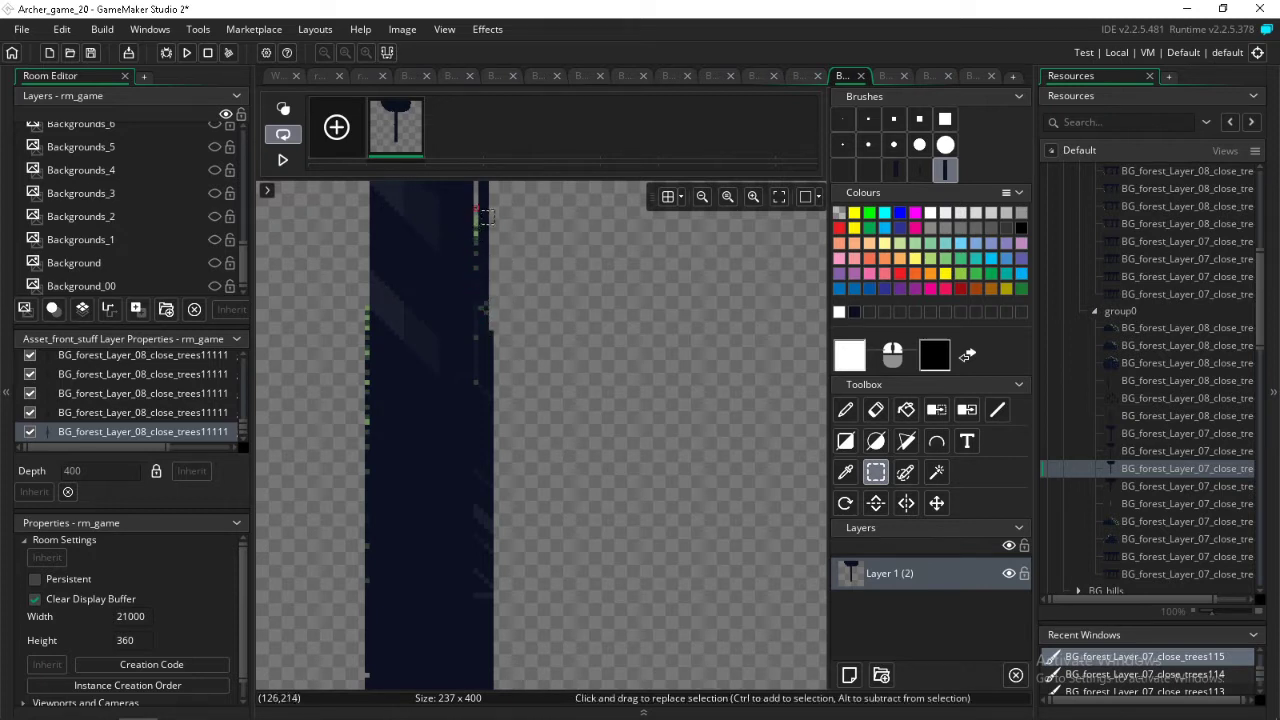
{"action": "left_click_drag", "start_coordinate": [484, 224], "coordinate": [480, 386]}
{"action": "key", "text": "Delete"}
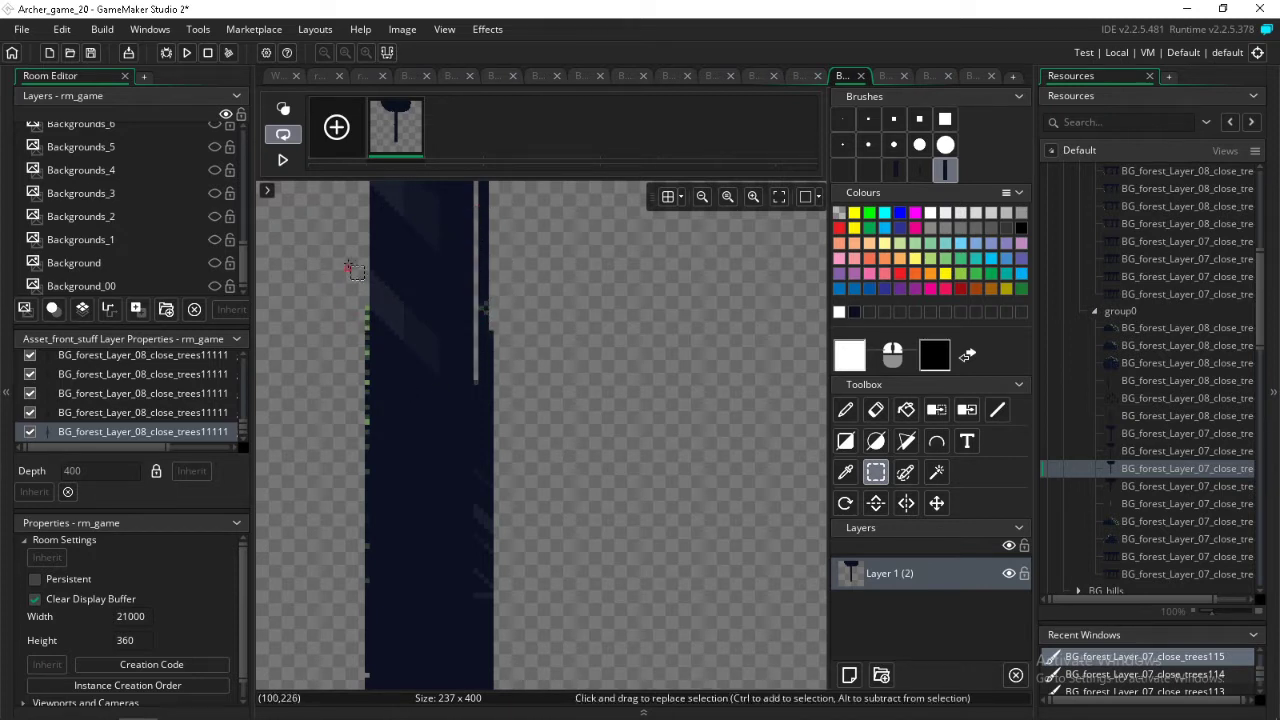
- Delete the stray green pixels along the trunk's left edge and patch the damaged vine on the right with the small vine brush
{"action": "mouse_move", "coordinate": [351, 290]}
{"action": "left_mouse_down"}
{"action": "mouse_move", "coordinate": [356, 570]}
{"action": "mouse_move", "coordinate": [371, 580]}
{"action": "left_mouse_up"}
{"action": "key", "text": "Delete"}
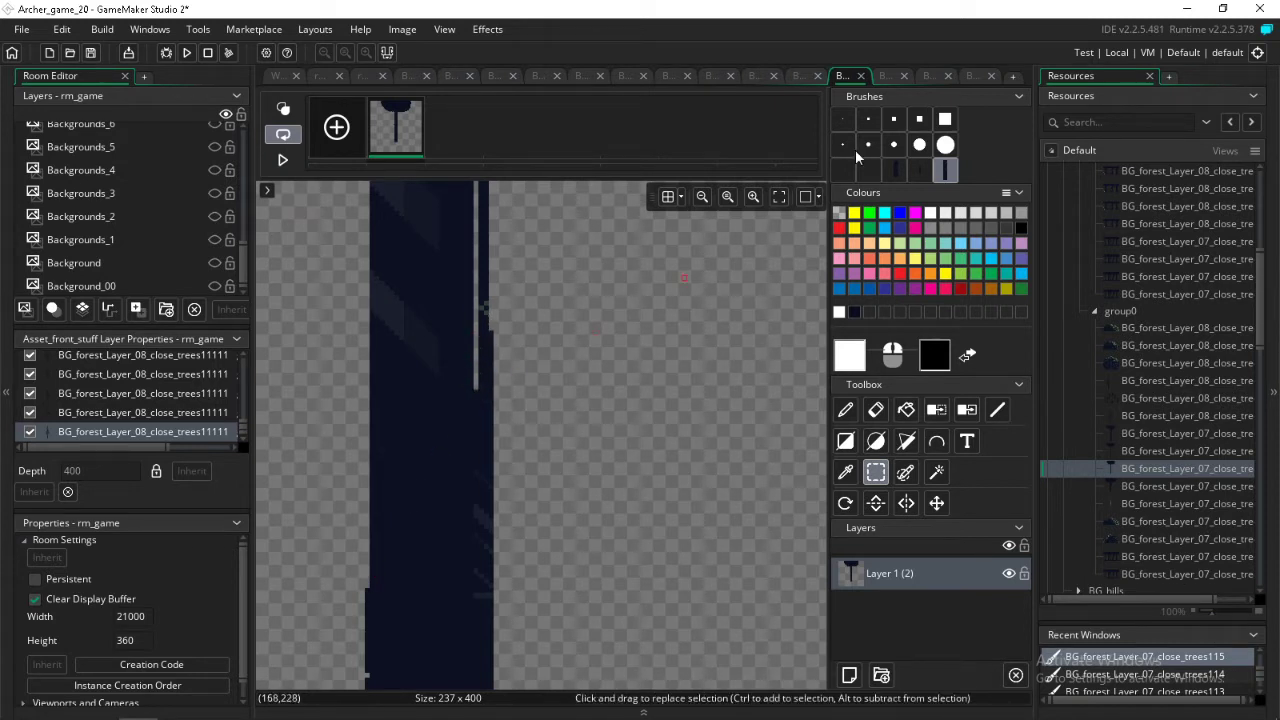
{"action": "left_click", "coordinate": [920, 168]}
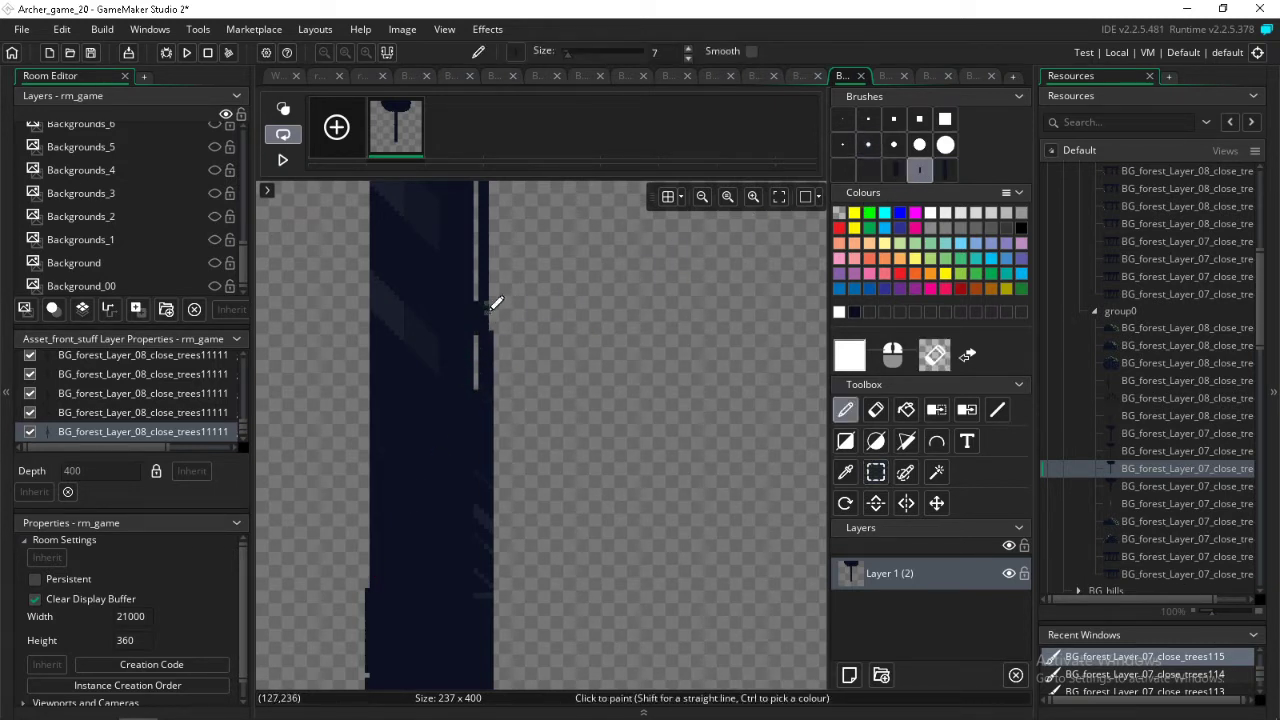
{"action": "left_click", "coordinate": [875, 472]}
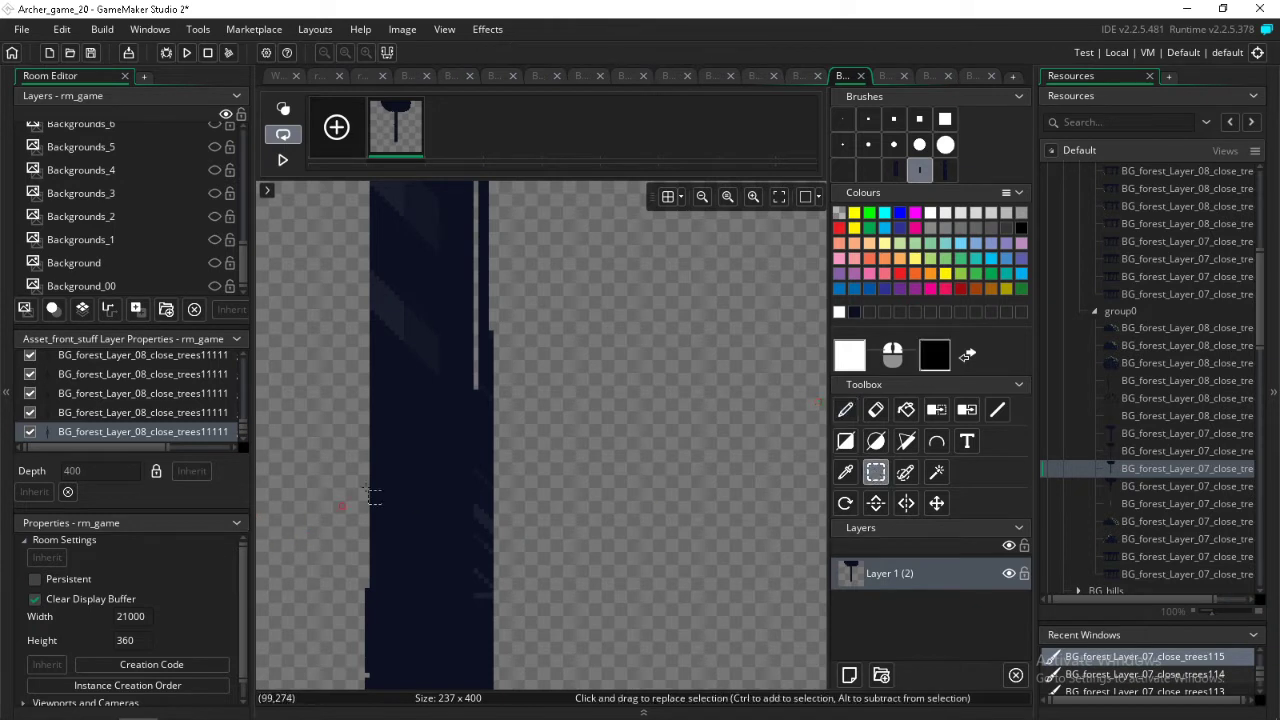
- Copy a section of the trunk as a brush and paint it below to extend the close_trees115 trunk to the canvas bottom
{"action": "scroll", "coordinate": [365, 410], "scroll_direction": "down", "scroll_amount": 2}
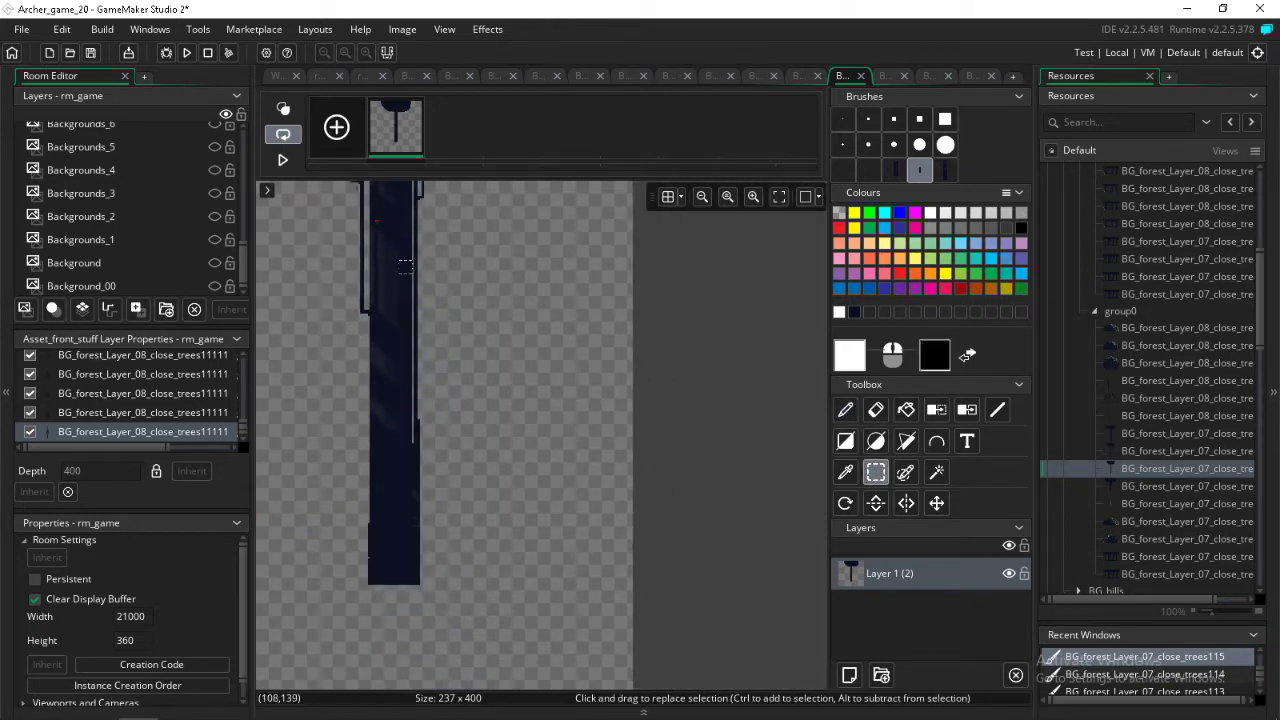
{"action": "left_click_drag", "start_coordinate": [382, 226], "coordinate": [410, 532]}
{"action": "mouse_move", "coordinate": [410, 221]}
{"action": "left_mouse_down"}
{"action": "mouse_move", "coordinate": [337, 397]}
{"action": "mouse_move", "coordinate": [352, 550]}
{"action": "mouse_move", "coordinate": [370, 568]}
{"action": "left_mouse_up"}
{"action": "key", "text": "ctrl+c"}
{"action": "key", "text": "ctrl+v"}
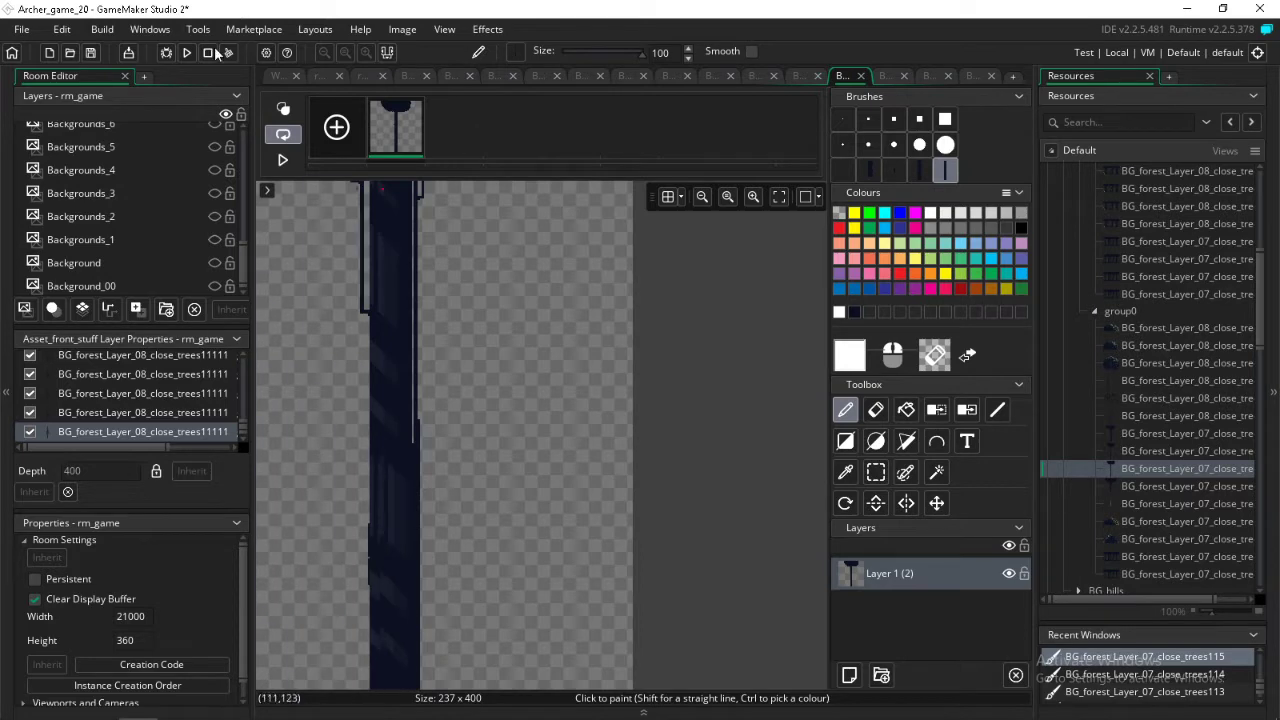
- Extend the trunk in BG_forest_Layer_07_close_trees114 to the canvas bottom with a brush copied from the trunk, and auto-trim all frames
{"action": "double_click", "coordinate": [1142, 487]}
{"action": "double_click", "coordinate": [563, 248]}
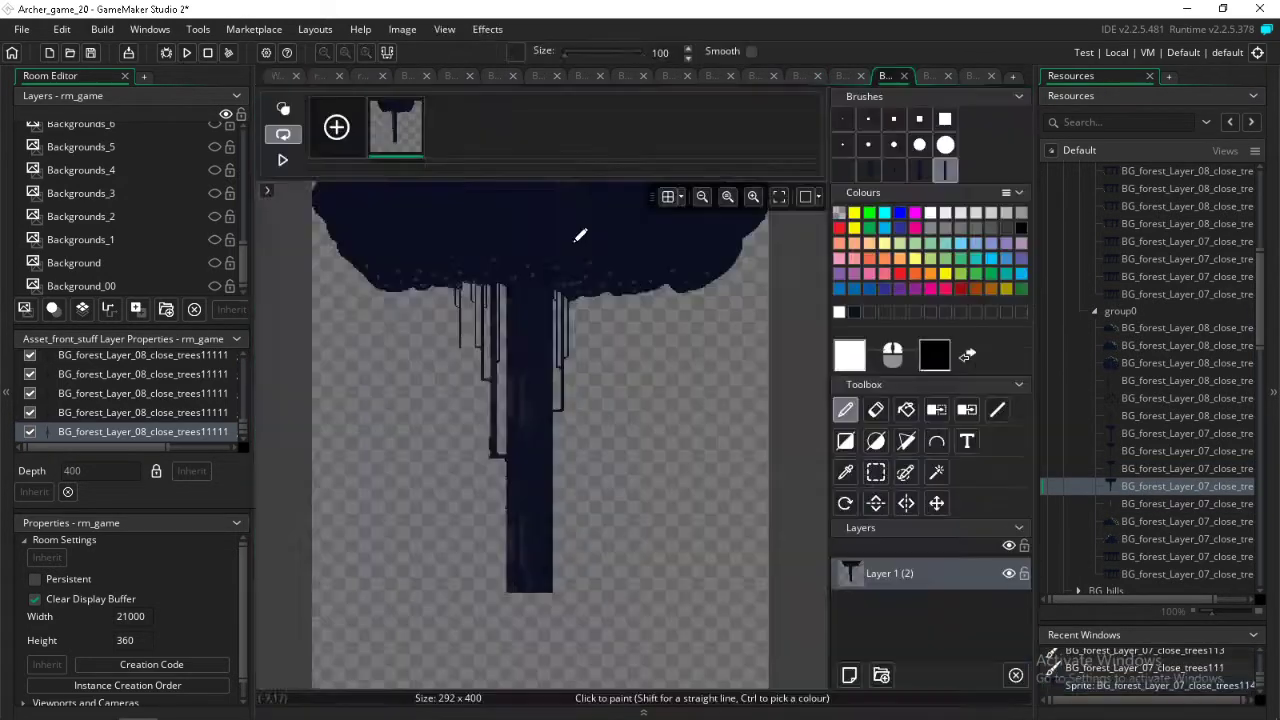
{"action": "left_click", "coordinate": [875, 472]}
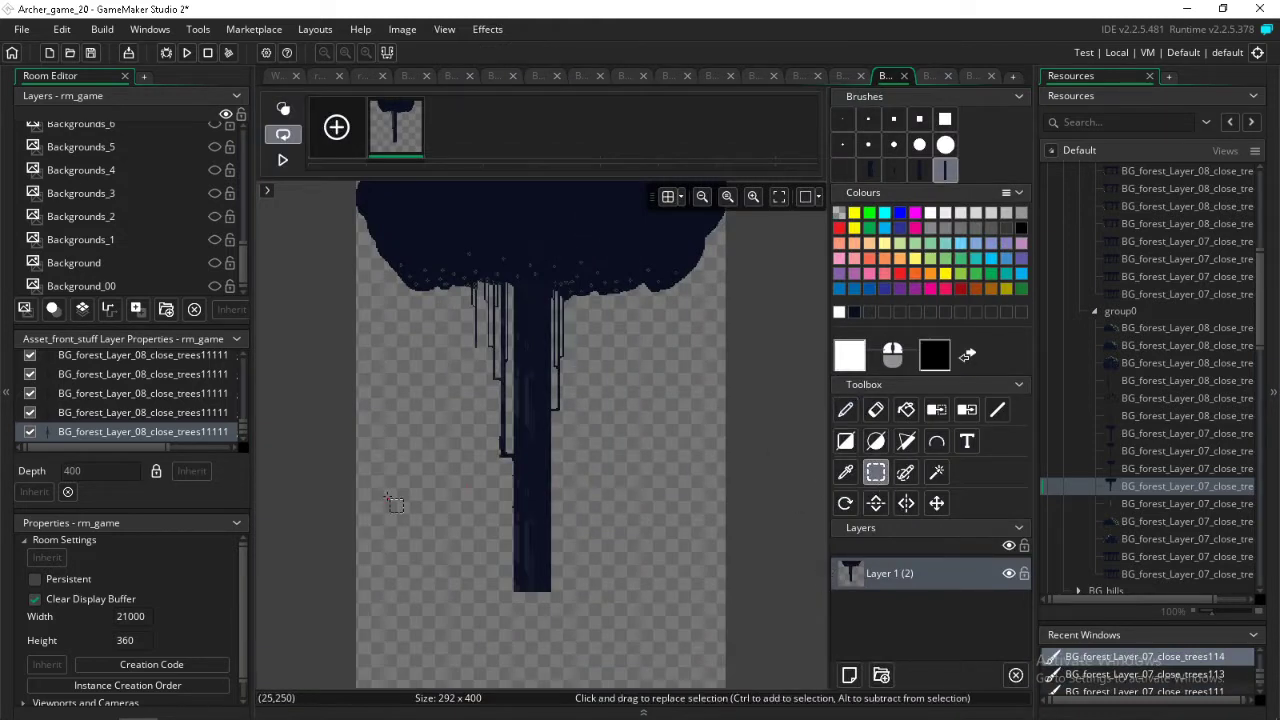
{"action": "scroll", "coordinate": [466, 477], "scroll_direction": "up", "scroll_amount": 5}
{"action": "left_click_drag", "start_coordinate": [541, 291], "coordinate": [580, 430]}
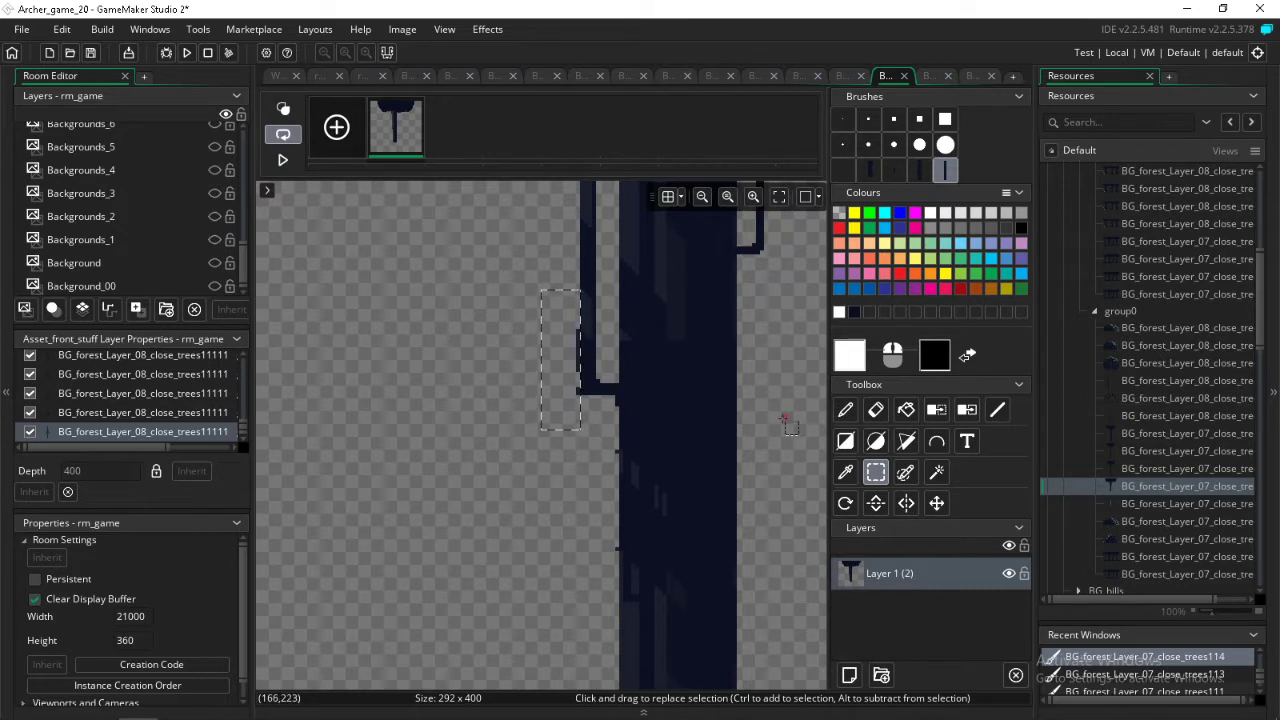
{"action": "middle_click_drag", "start_coordinate": [785, 423], "coordinate": [665, 465]}
{"action": "left_click_drag", "start_coordinate": [617, 282], "coordinate": [502, 542]}
{"action": "scroll", "coordinate": [552, 670], "scroll_direction": "down", "scroll_amount": 4}
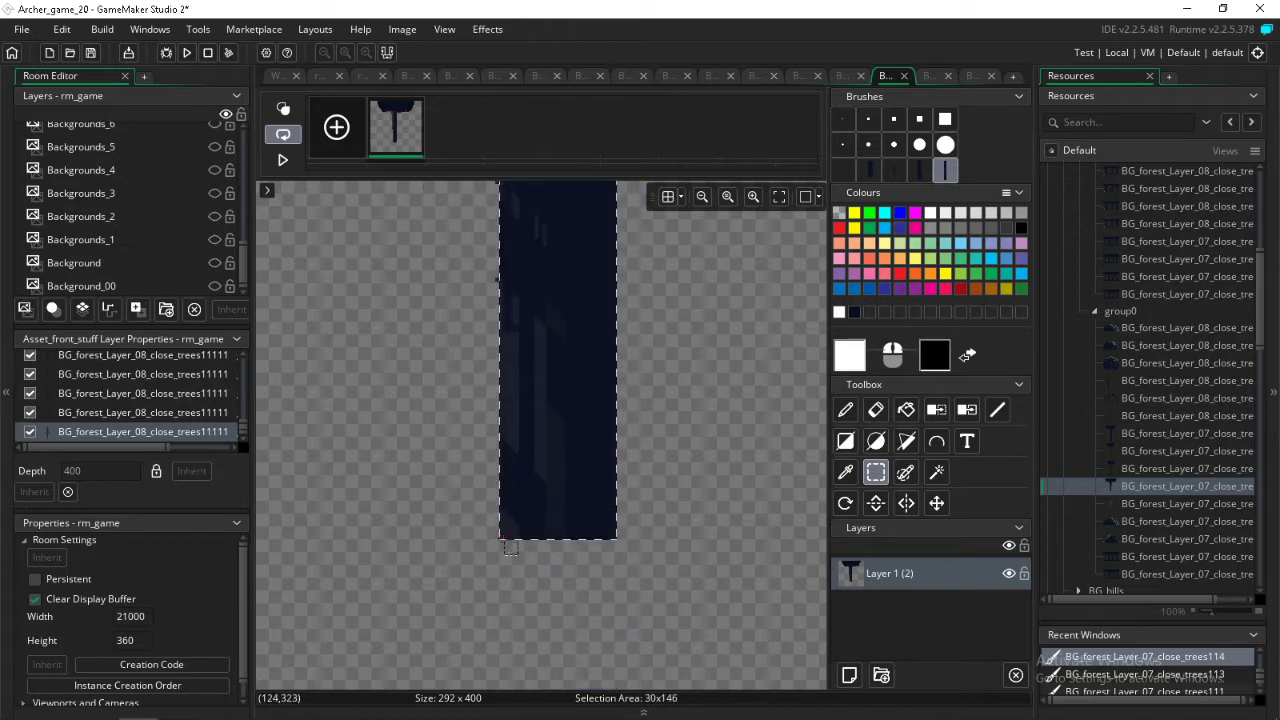
{"action": "key", "text": "d"}
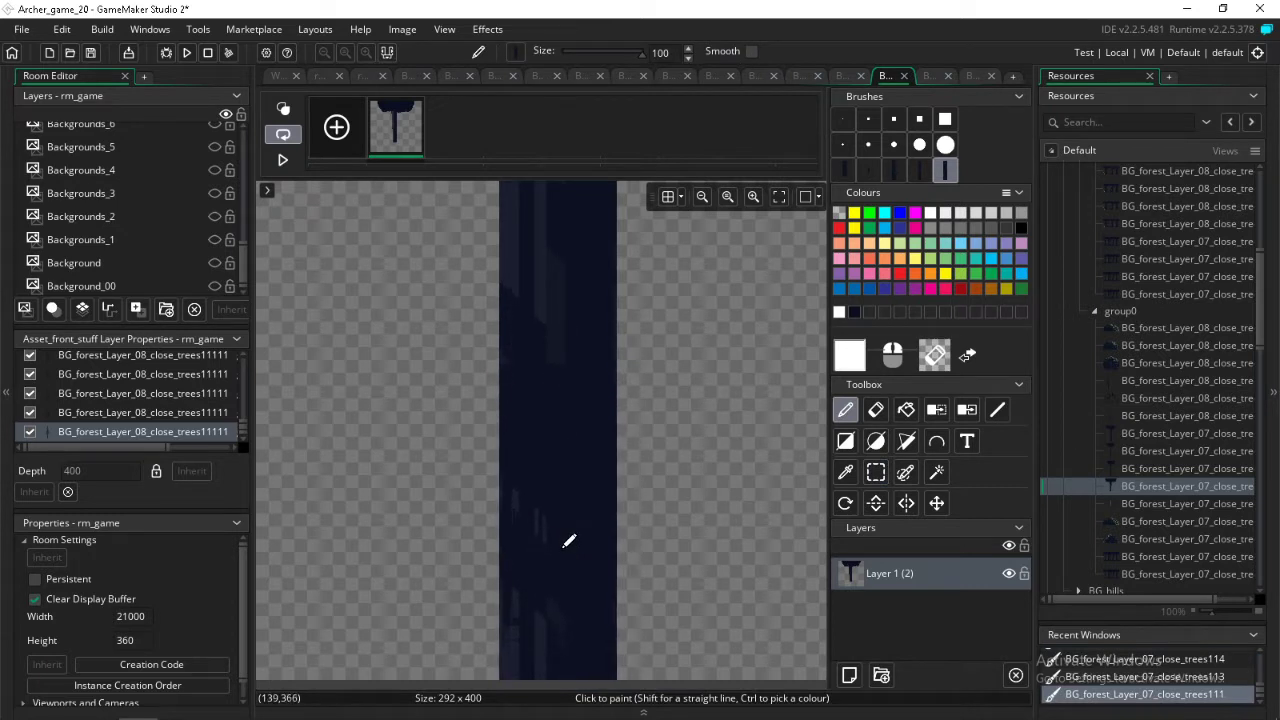
{"action": "scroll", "coordinate": [563, 551], "scroll_direction": "down", "scroll_amount": 3, "text": "ctrl"}
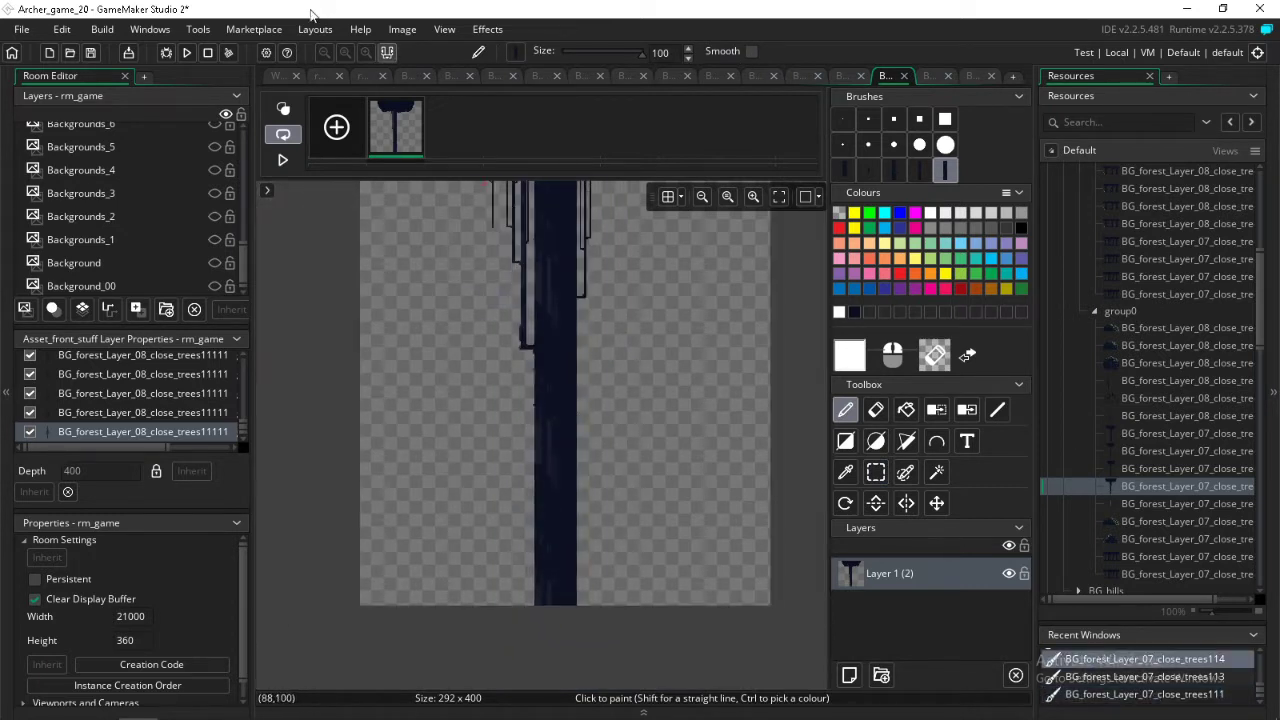
{"action": "left_click", "coordinate": [393, 30]}
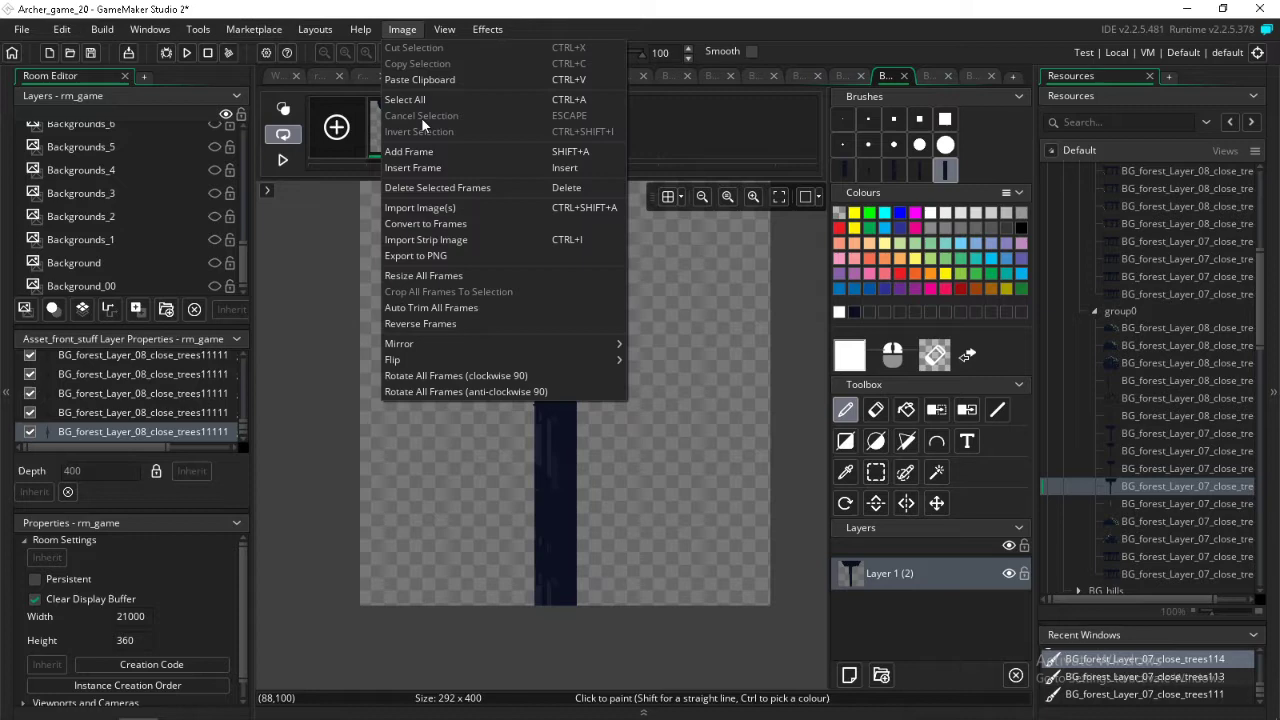
{"action": "left_click", "coordinate": [429, 308]}
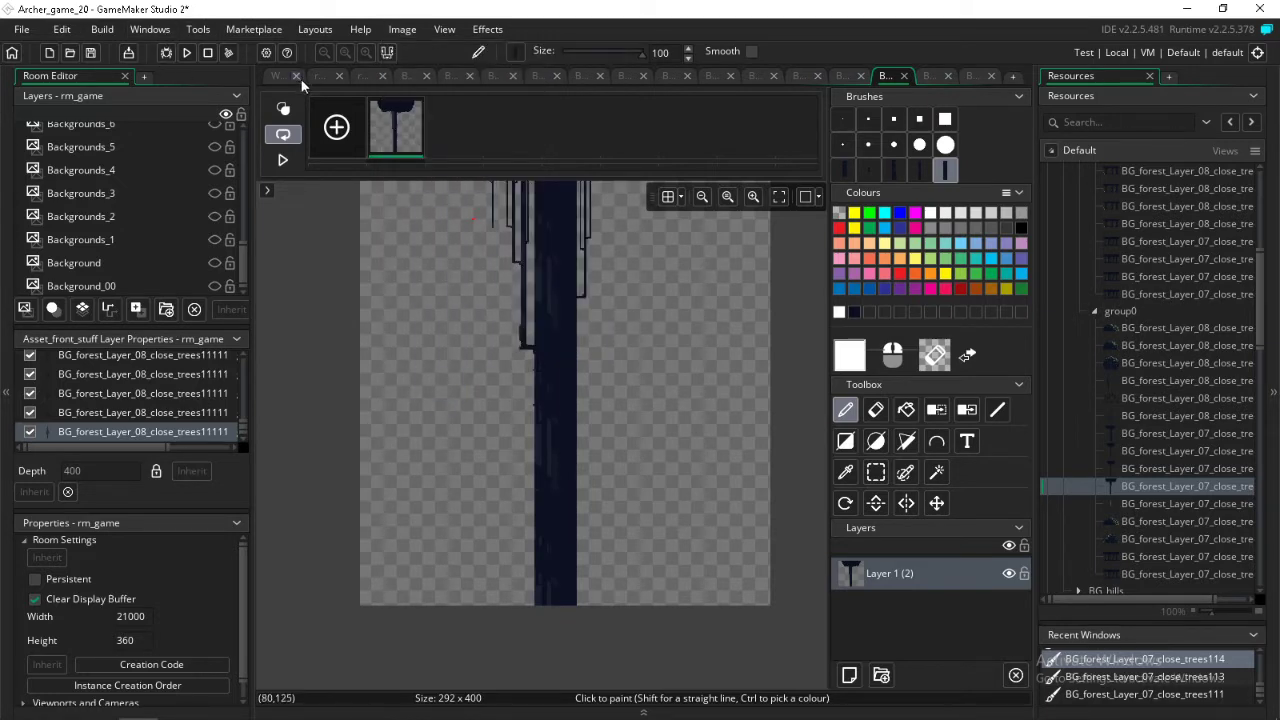
- Return to the rm_game room and place BG_forest_Layer_07_close_trees116 on the Asset_front_stuff layer at about (1069, -54)
{"action": "left_click", "coordinate": [326, 75]}
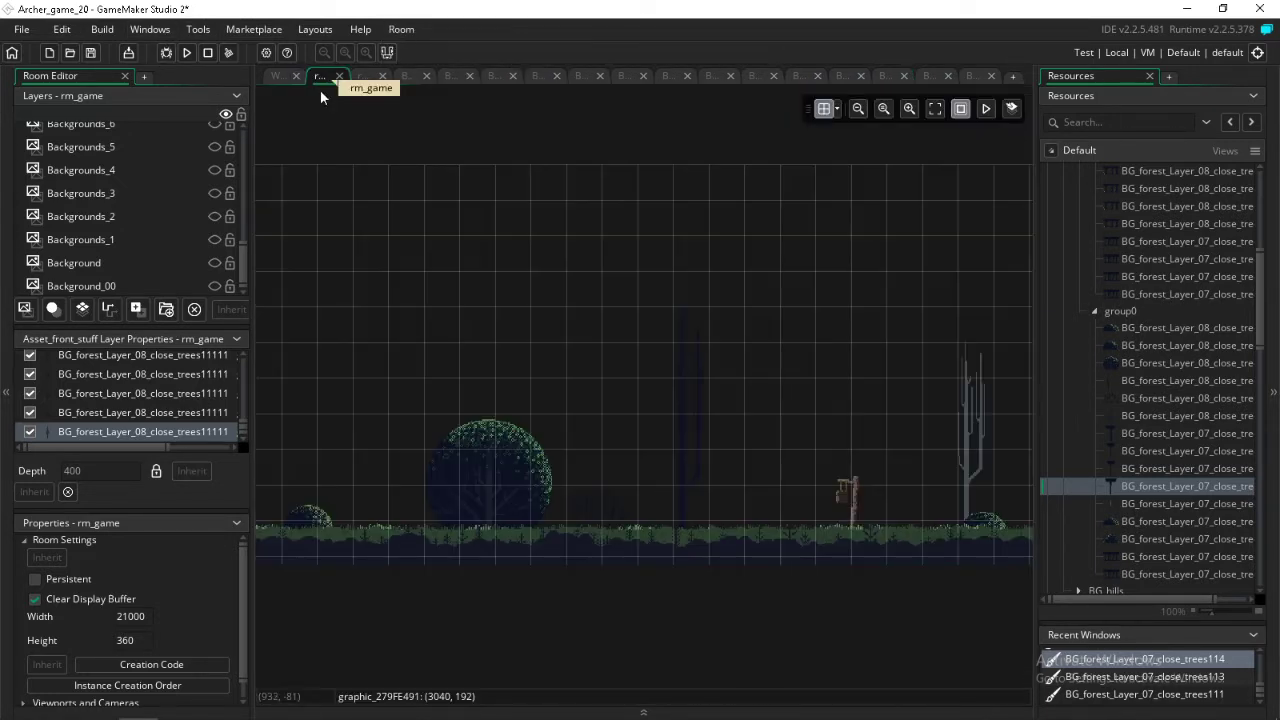
{"action": "scroll", "coordinate": [586, 328], "scroll_direction": "down", "scroll_amount": 1, "text": "ctrl"}
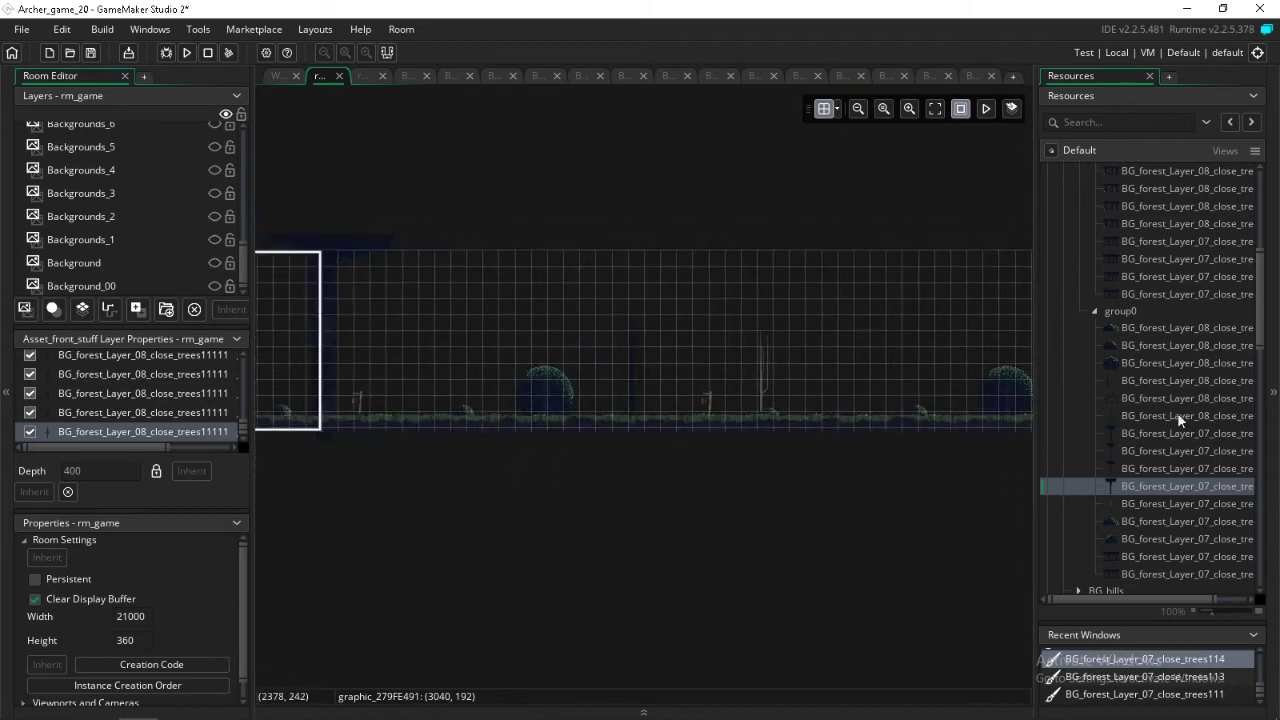
{"action": "scroll", "coordinate": [511, 354], "scroll_direction": "up", "scroll_amount": 1, "text": "ctrl"}
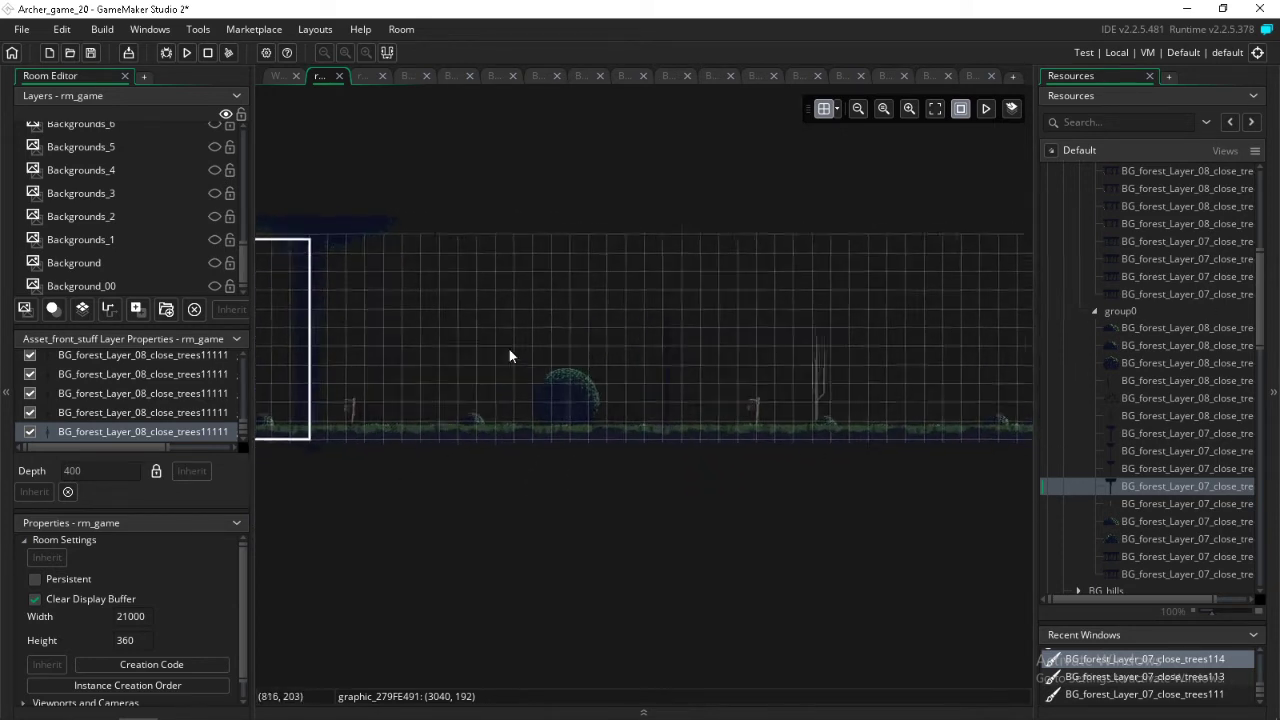
{"action": "left_click", "coordinate": [1170, 433]}
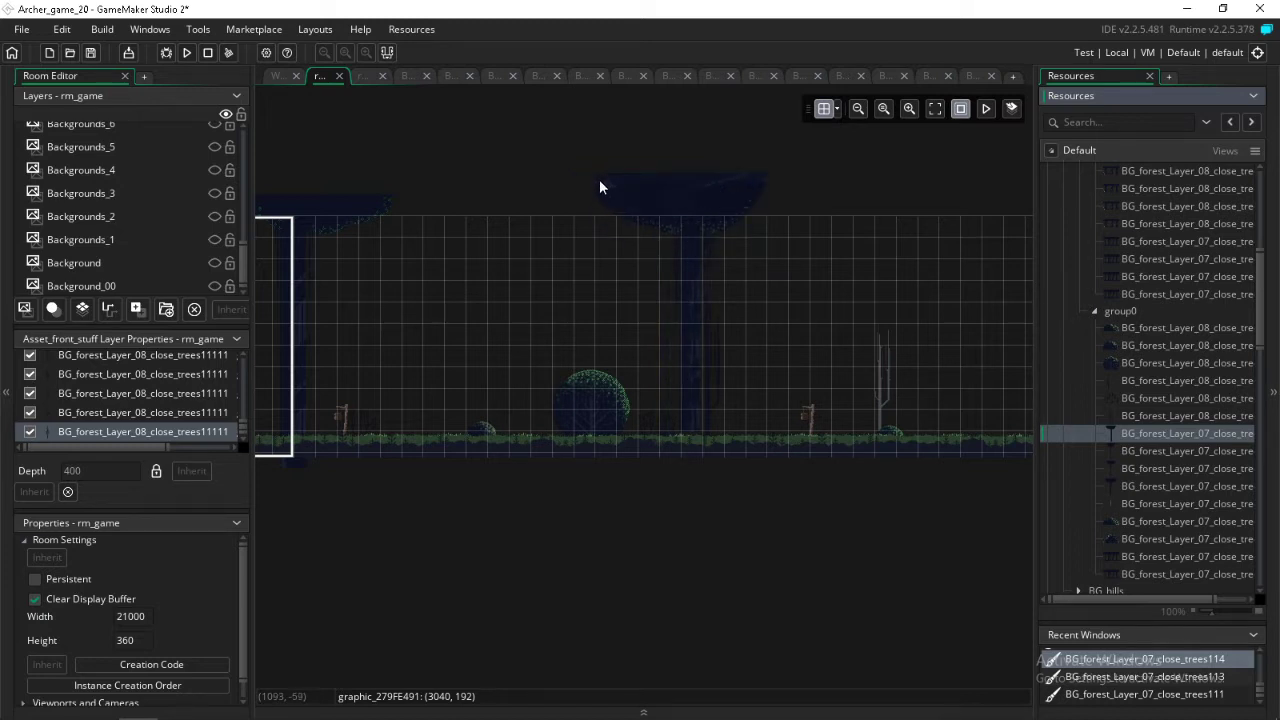
{"action": "scroll", "coordinate": [635, 213], "scroll_direction": "up", "scroll_amount": 2, "text": "ctrl"}
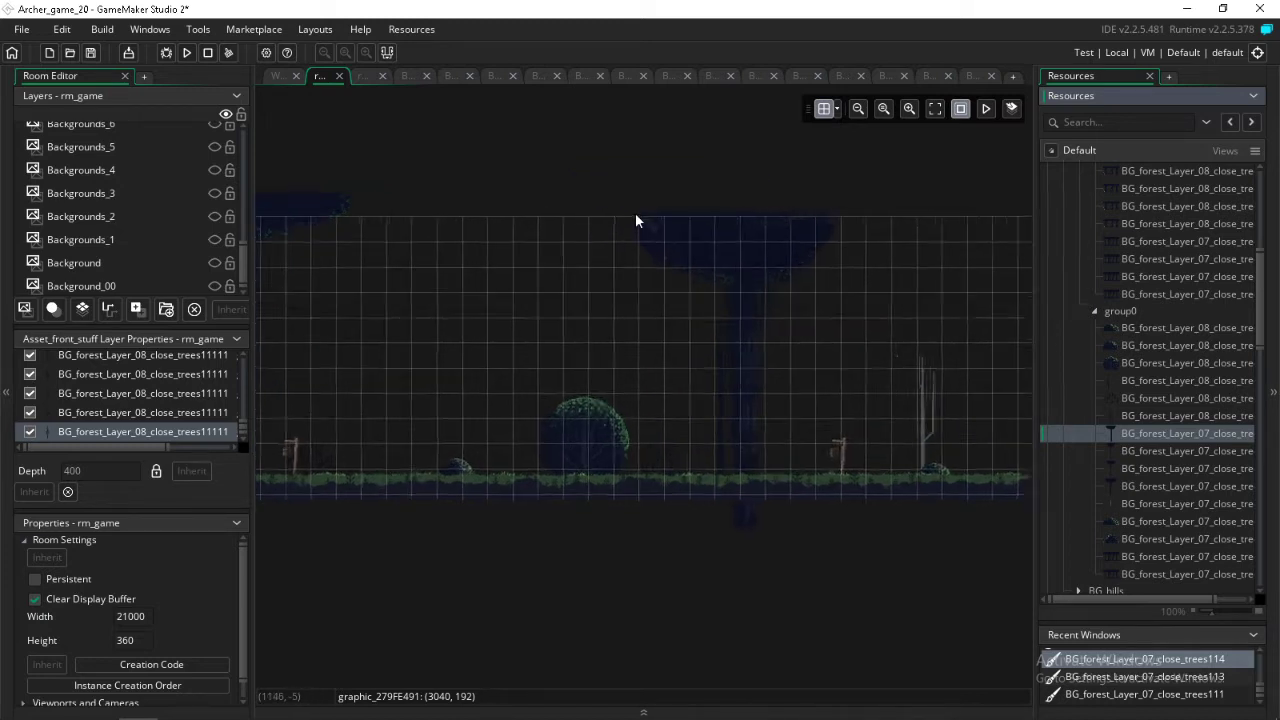
{"action": "left_click", "coordinate": [565, 177]}
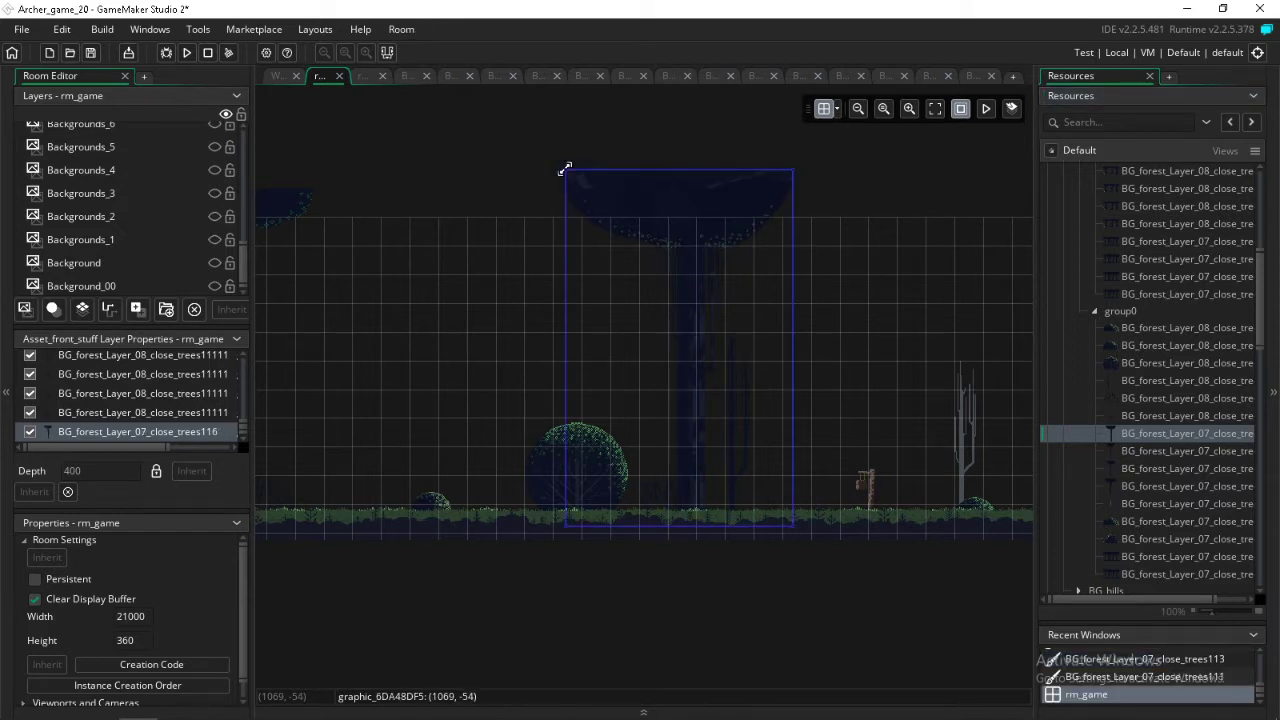
- Place BG_forest_Layer_07_close_trees117 farther along the room at about (2270, -41)
{"action": "scroll", "coordinate": [567, 171], "scroll_direction": "right", "scroll_amount": 5}
{"action": "scroll", "coordinate": [567, 171], "scroll_direction": "right", "scroll_amount": 2}
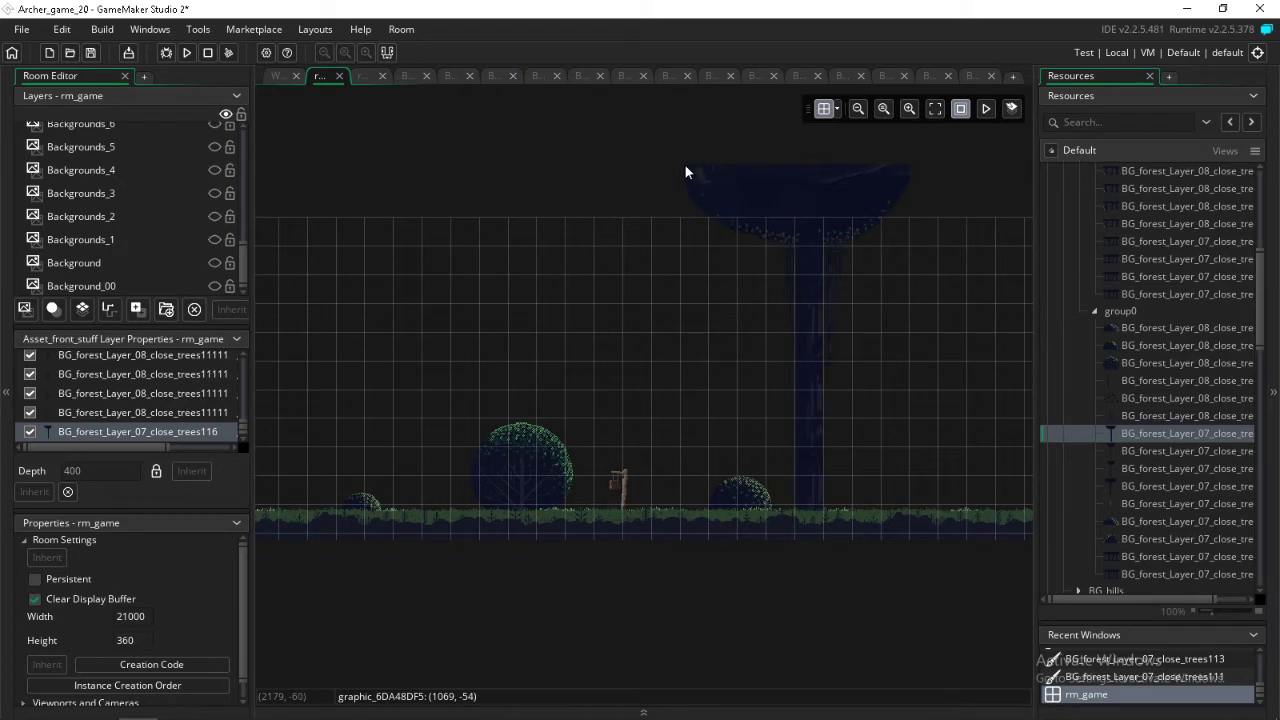
{"action": "left_click", "coordinate": [1167, 449]}
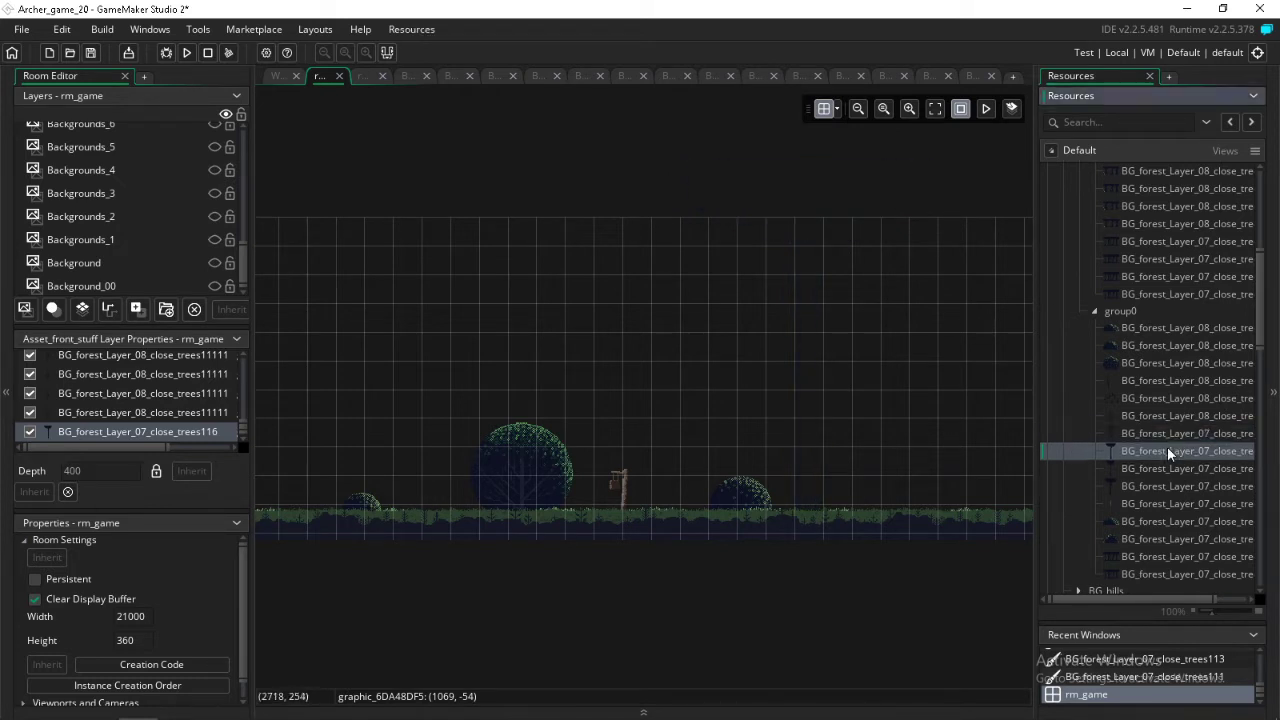
{"action": "left_click", "coordinate": [765, 188]}
- Place BG_forest_Layer_07_close_trees115 farther along the room at about (3083, -33)
{"action": "scroll", "coordinate": [765, 188], "scroll_direction": "right", "scroll_amount": 6}
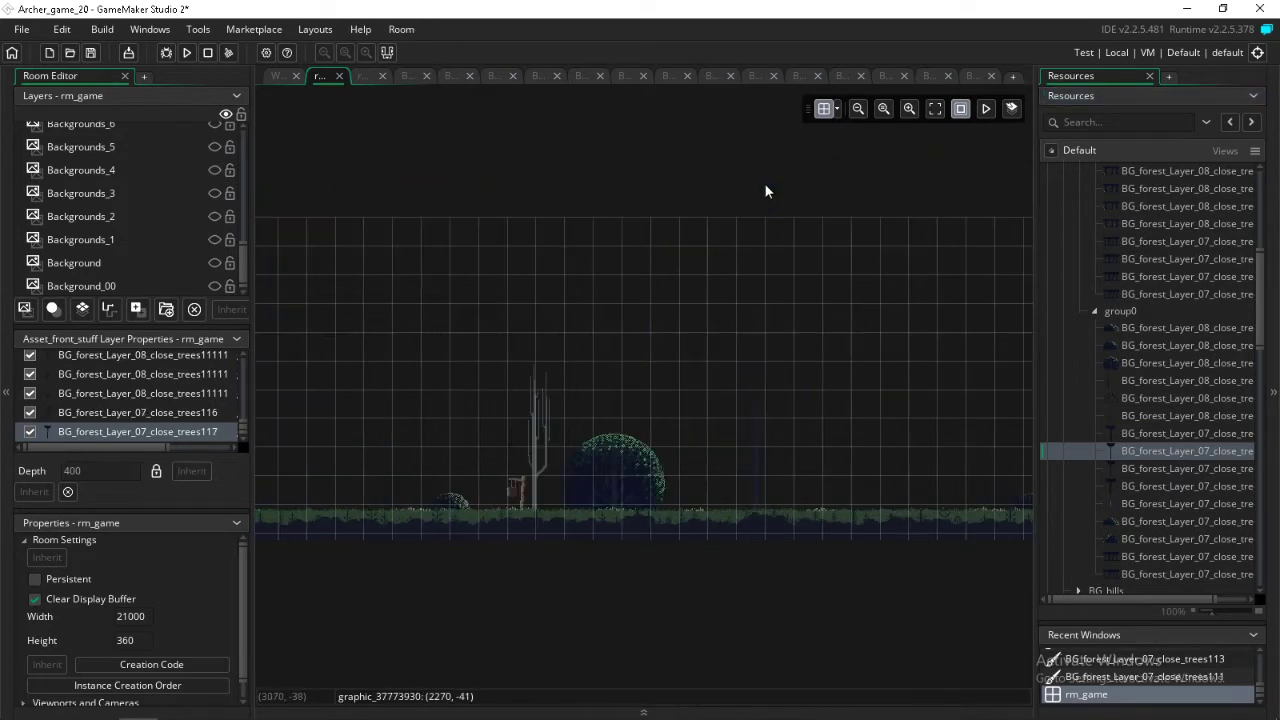
{"action": "left_click", "coordinate": [1145, 468]}
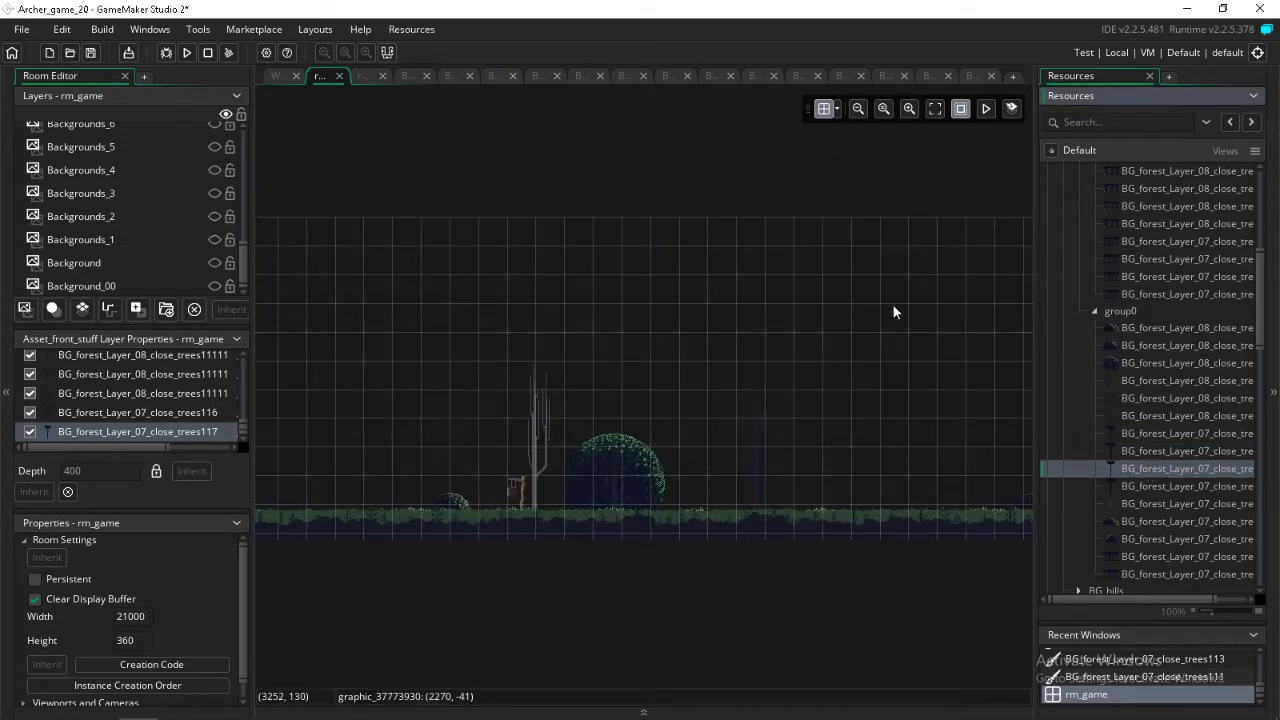
{"action": "left_click", "coordinate": [777, 188]}
- Place two copies of BG_forest_Layer_07_close_trees114 farther along the room, at about (4406, -36) and (5089, -39)
{"action": "scroll", "coordinate": [777, 190], "scroll_direction": "right", "scroll_amount": 6}
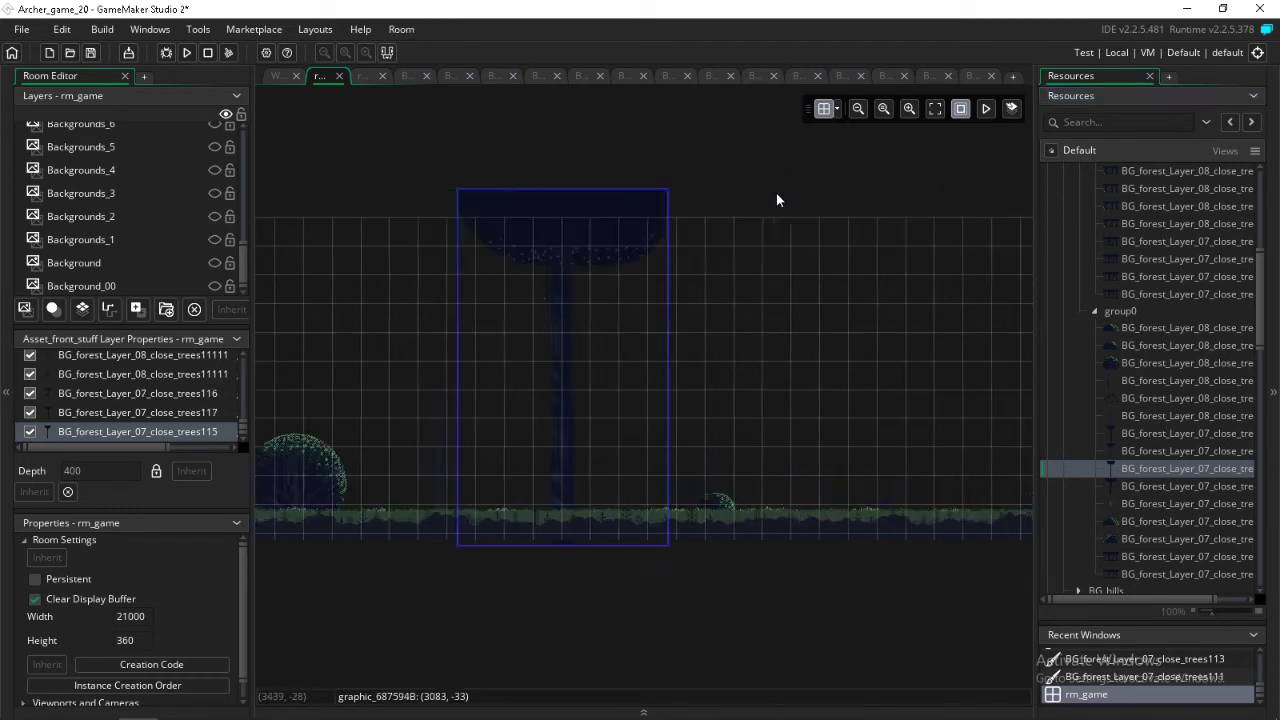
{"action": "left_click", "coordinate": [1152, 486]}
{"action": "scroll", "coordinate": [1011, 388], "scroll_direction": "right", "scroll_amount": 5}
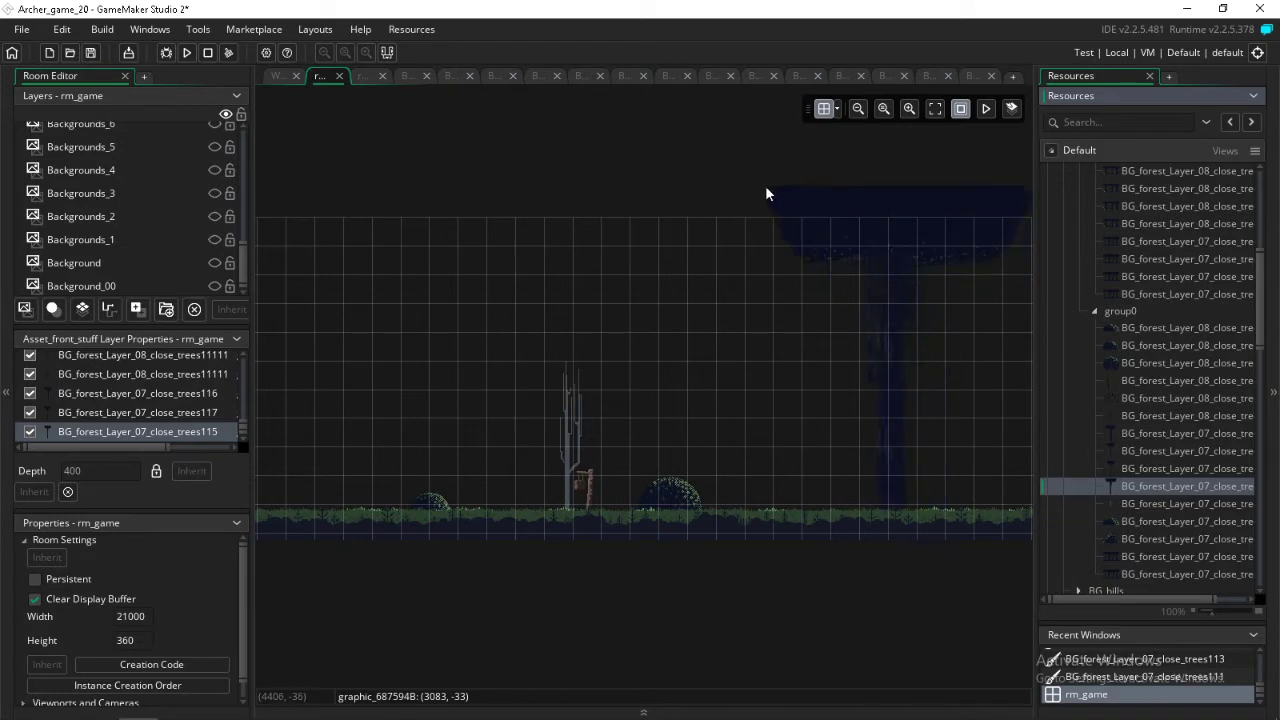
{"action": "left_click", "coordinate": [765, 190]}
{"action": "scroll", "coordinate": [765, 186], "scroll_direction": "right", "scroll_amount": 6}
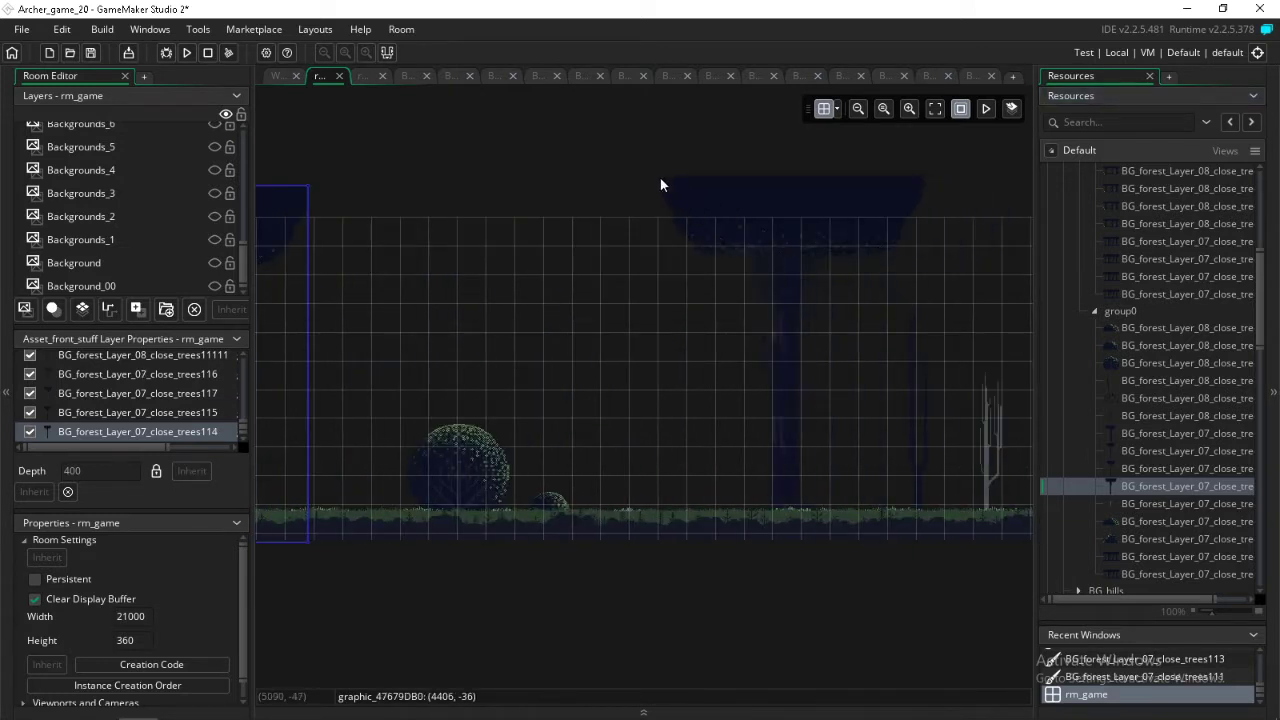
{"action": "left_click", "coordinate": [660, 184]}
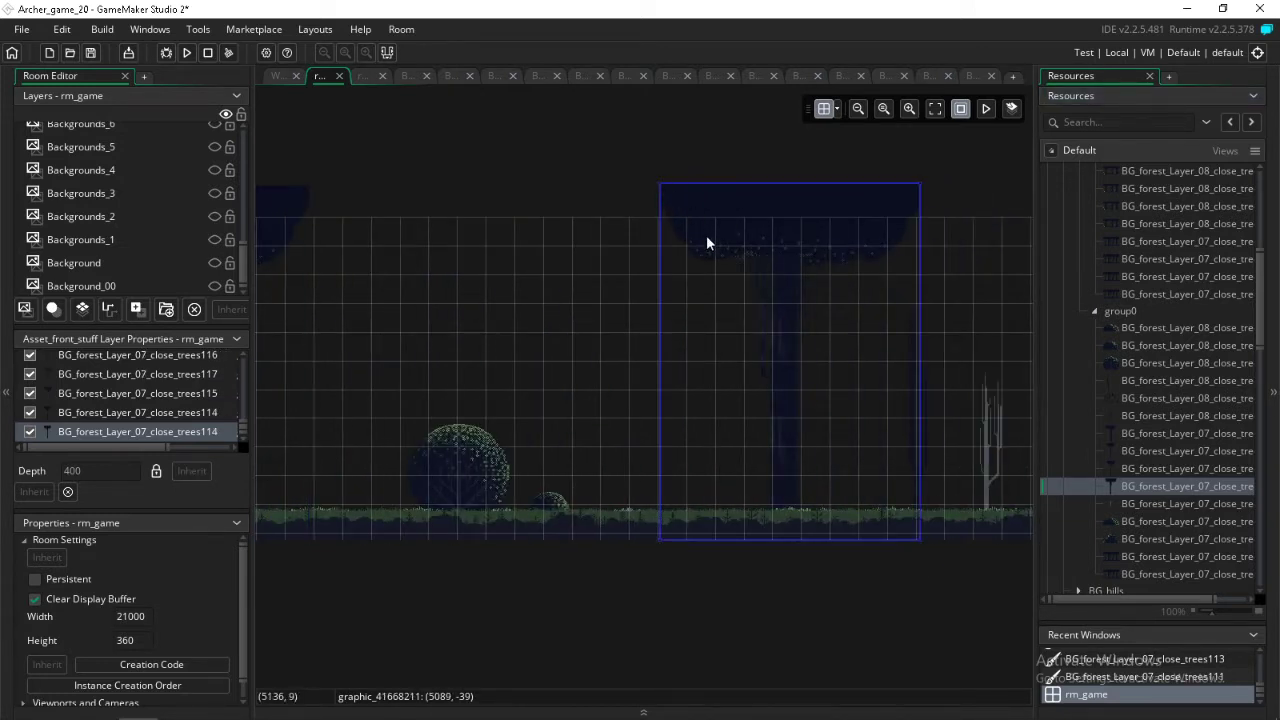
- Place another BG_forest_Layer_07_close_trees116 beyond the large round bush at about (6184, -43)
{"action": "scroll", "coordinate": [709, 245], "scroll_direction": "right", "scroll_amount": 6}
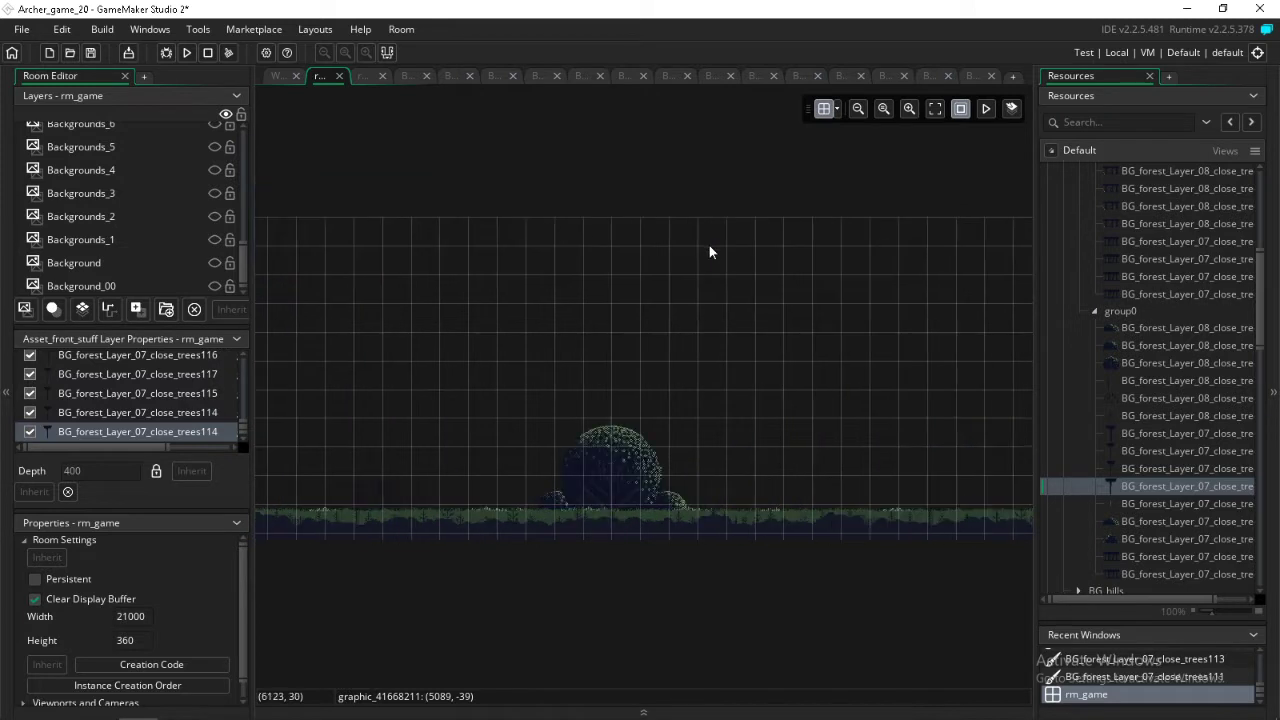
{"action": "left_click", "coordinate": [1141, 433]}
{"action": "left_click", "coordinate": [764, 180]}
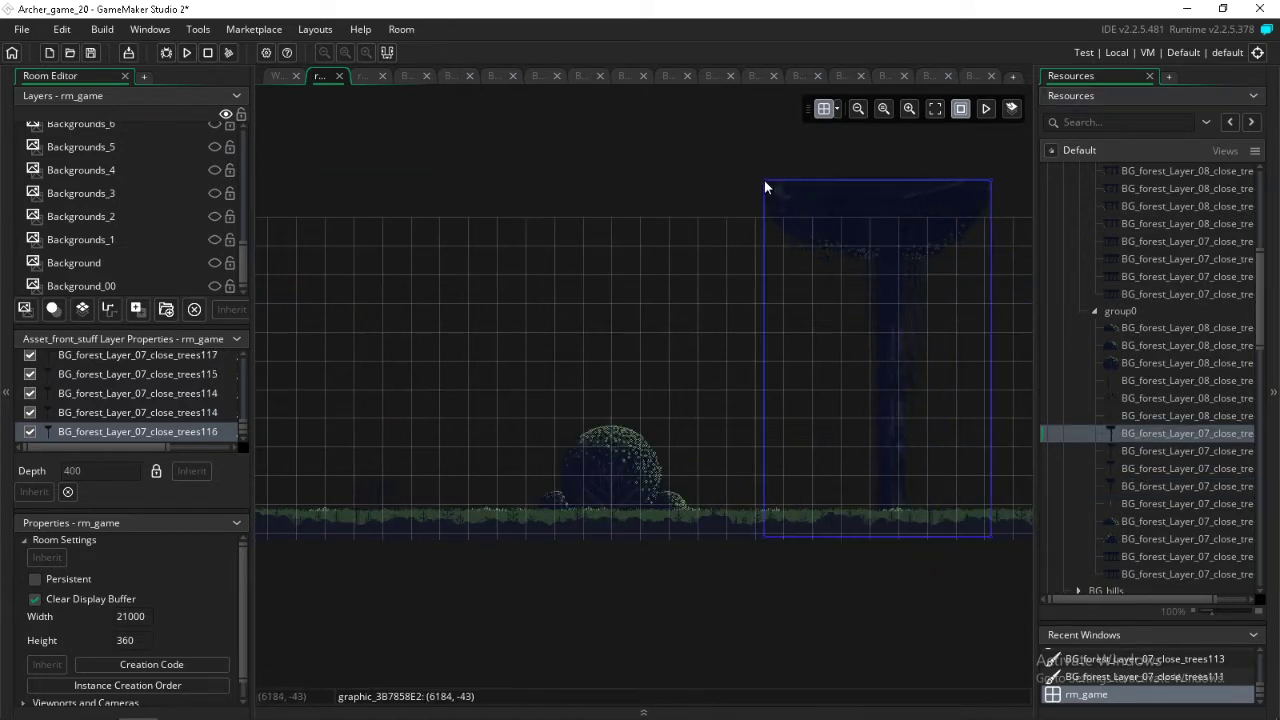
{"action": "scroll", "coordinate": [764, 180], "scroll_direction": "right", "scroll_amount": 5}
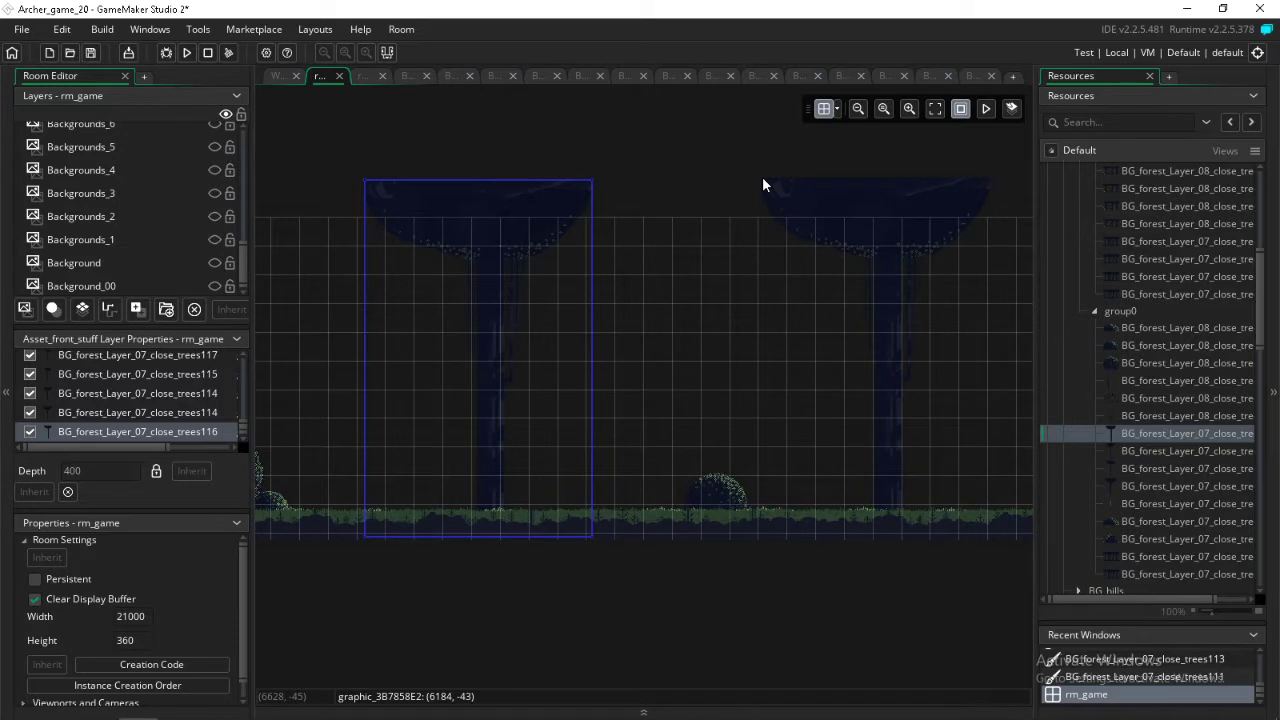
- Place BG_forest_Layer_07_close_trees117 at about (6670, -43) and BG_forest_Layer_07_close_trees115 farther along the room at about (7763, -40)
{"action": "left_click", "coordinate": [1140, 451]}
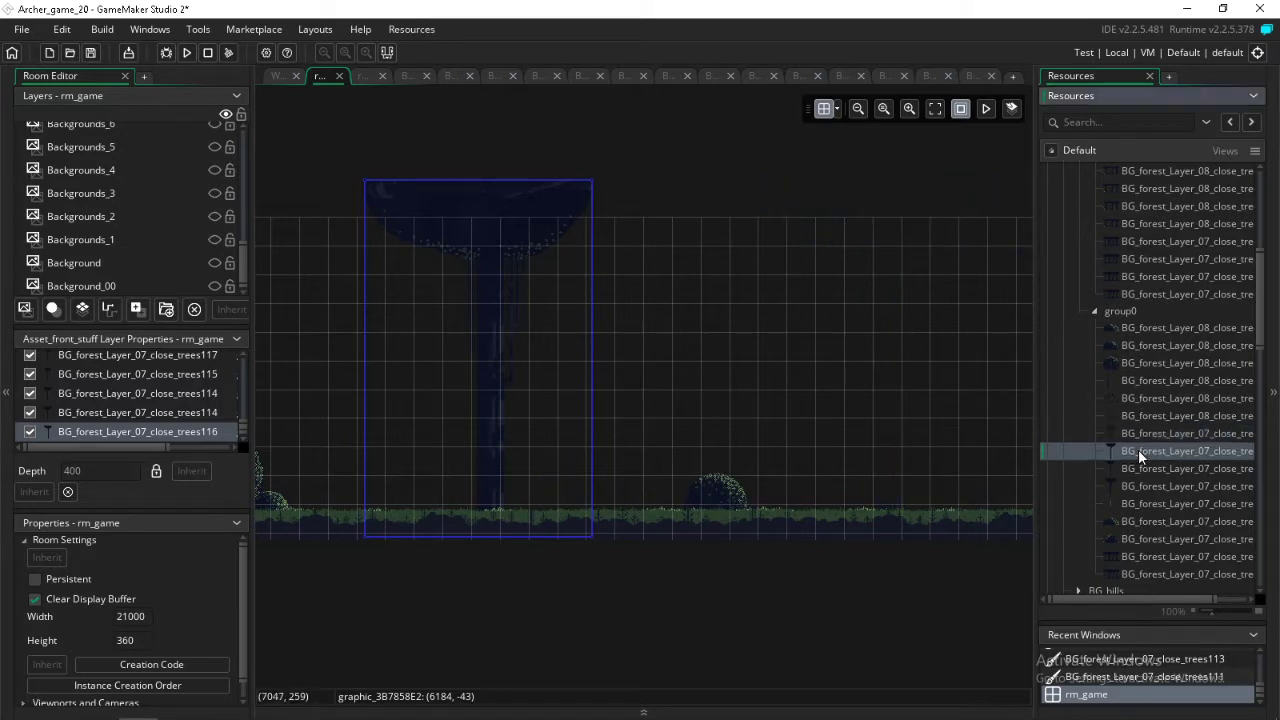
{"action": "left_click", "coordinate": [800, 180]}
{"action": "scroll", "coordinate": [801, 197], "scroll_direction": "right", "scroll_amount": 5}
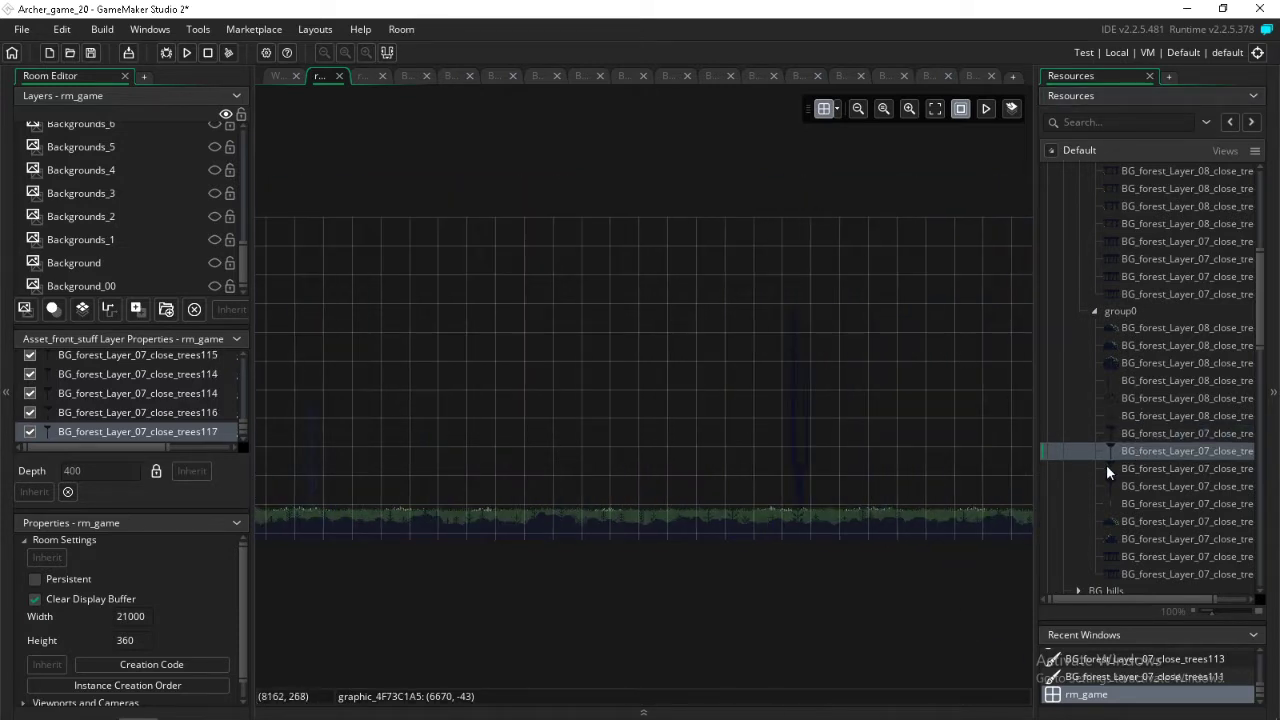
{"action": "left_click", "coordinate": [1141, 469]}
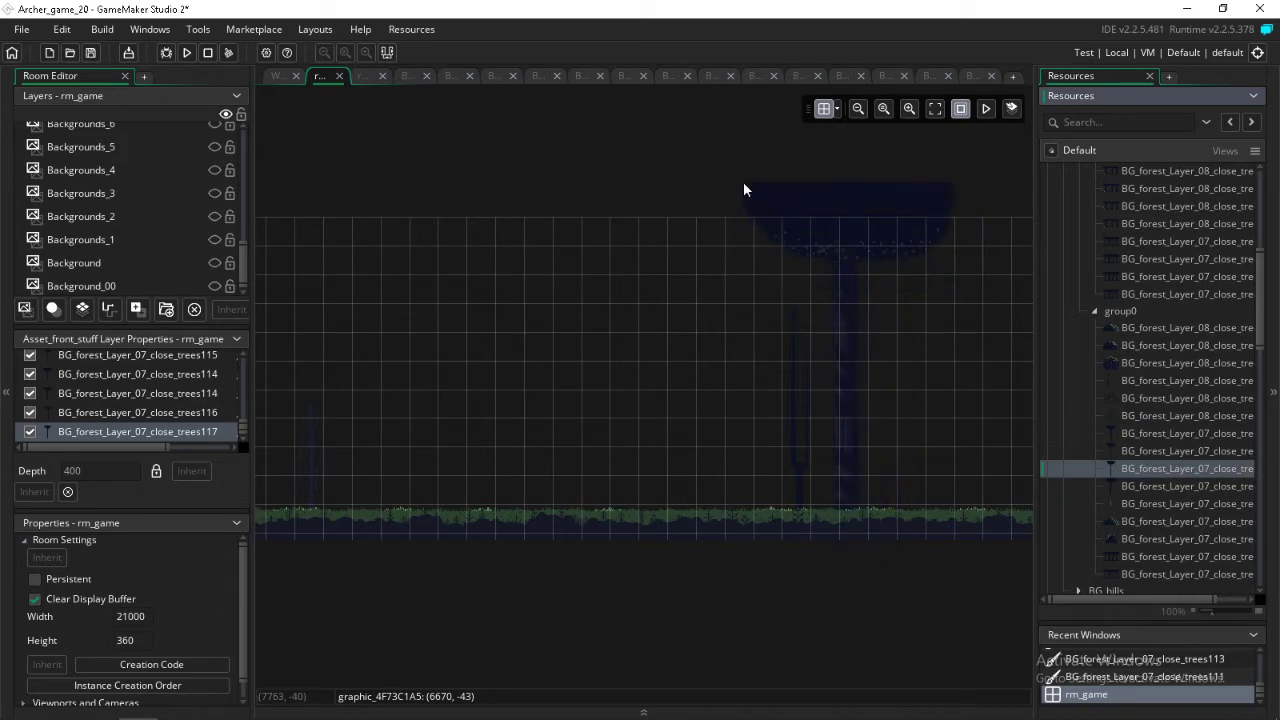
{"action": "left_click", "coordinate": [743, 181]}
{"action": "scroll", "coordinate": [790, 205], "scroll_direction": "right", "scroll_amount": 5}
- Place BG_forest_Layer_07_close_trees114 farther along the room at about (8921, -61)
{"action": "left_click_drag", "start_coordinate": [1130, 480], "coordinate": [823, 165]}
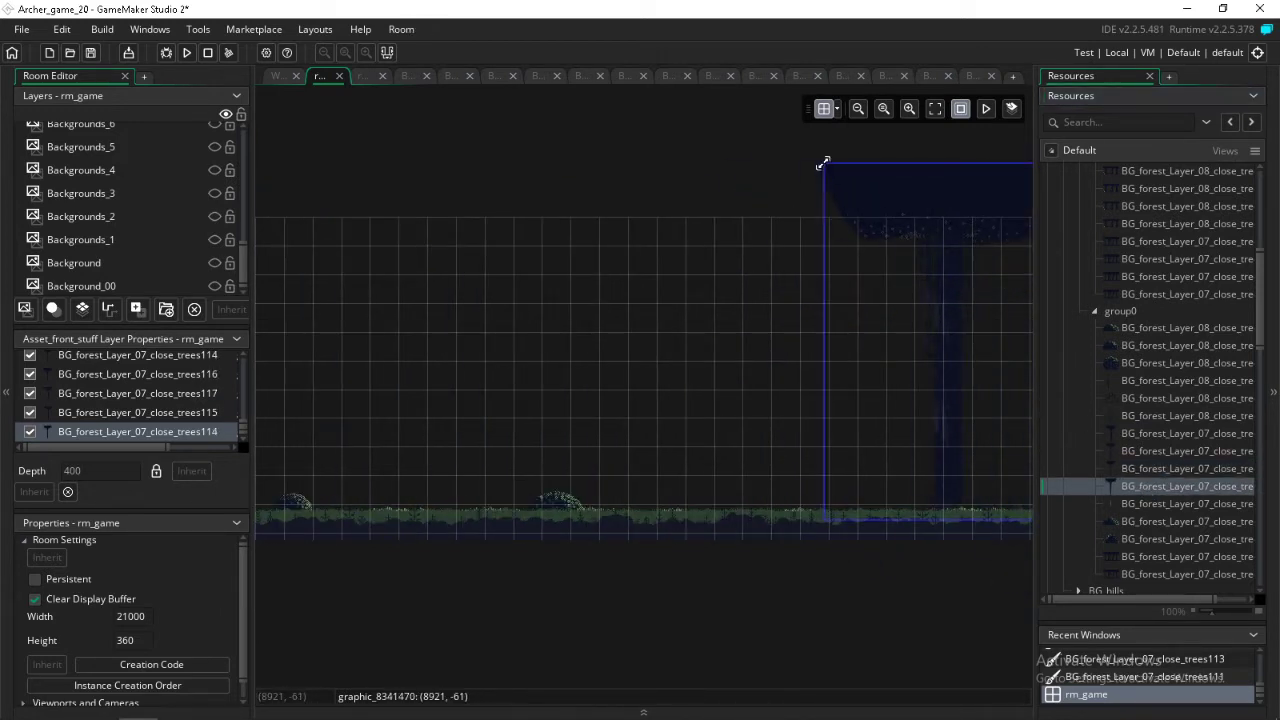
{"action": "scroll", "coordinate": [823, 168], "scroll_direction": "down", "scroll_amount": 1}
{"action": "scroll", "coordinate": [824, 177], "scroll_direction": "up", "scroll_amount": 2}
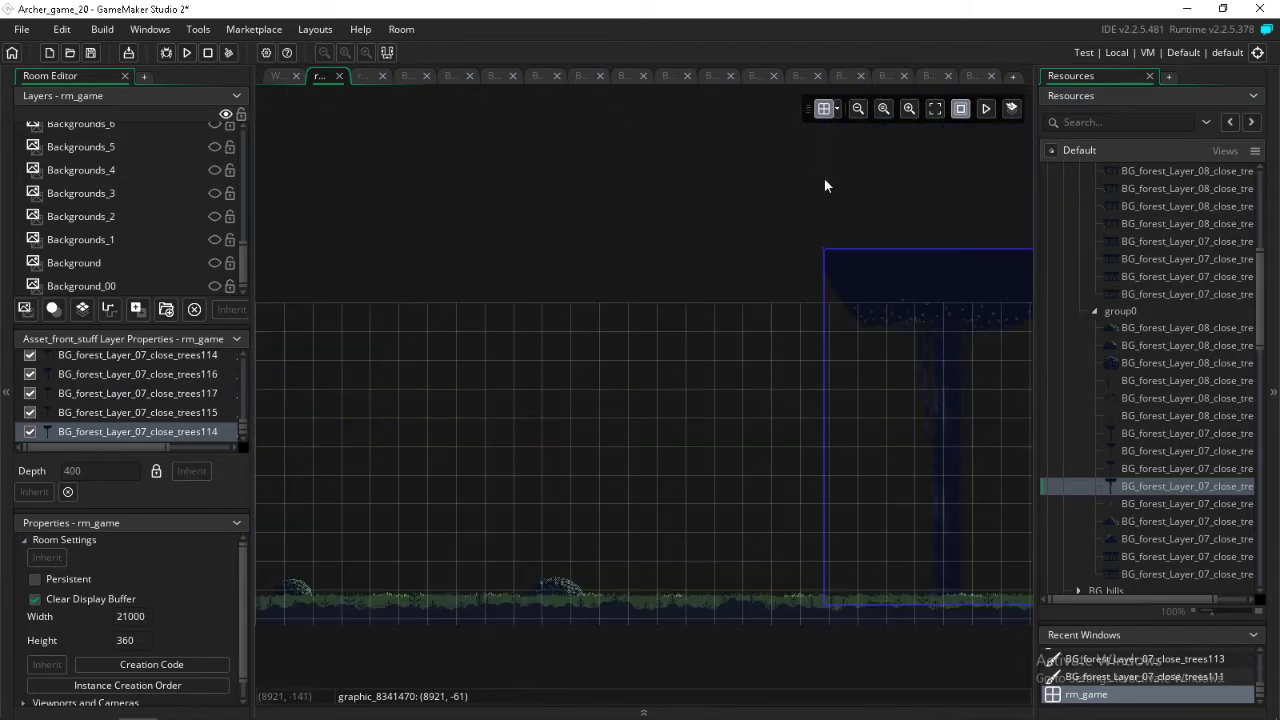
- Place two copies of BG_forest_Layer_07_close_trees116 farther along the room, at about (9667, -40) and (10838, -38)
{"action": "scroll", "coordinate": [824, 185], "scroll_direction": "right", "scroll_amount": 5}
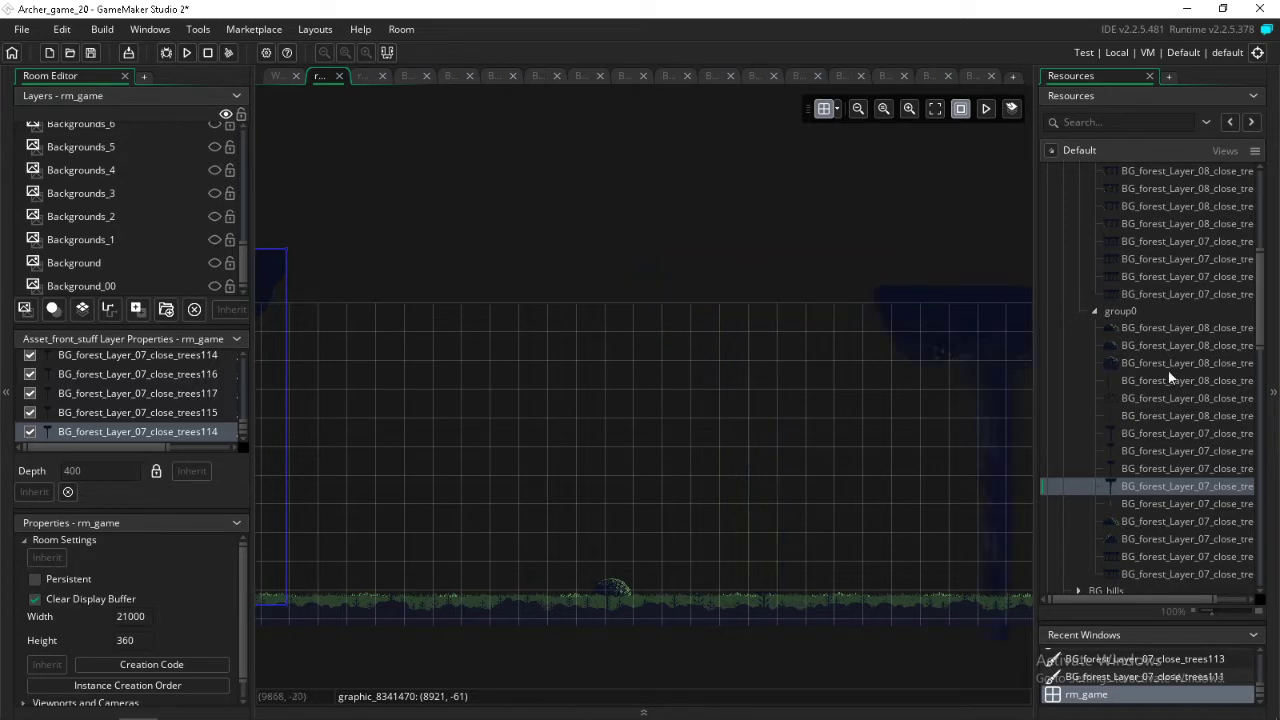
{"action": "left_click", "coordinate": [1162, 433]}
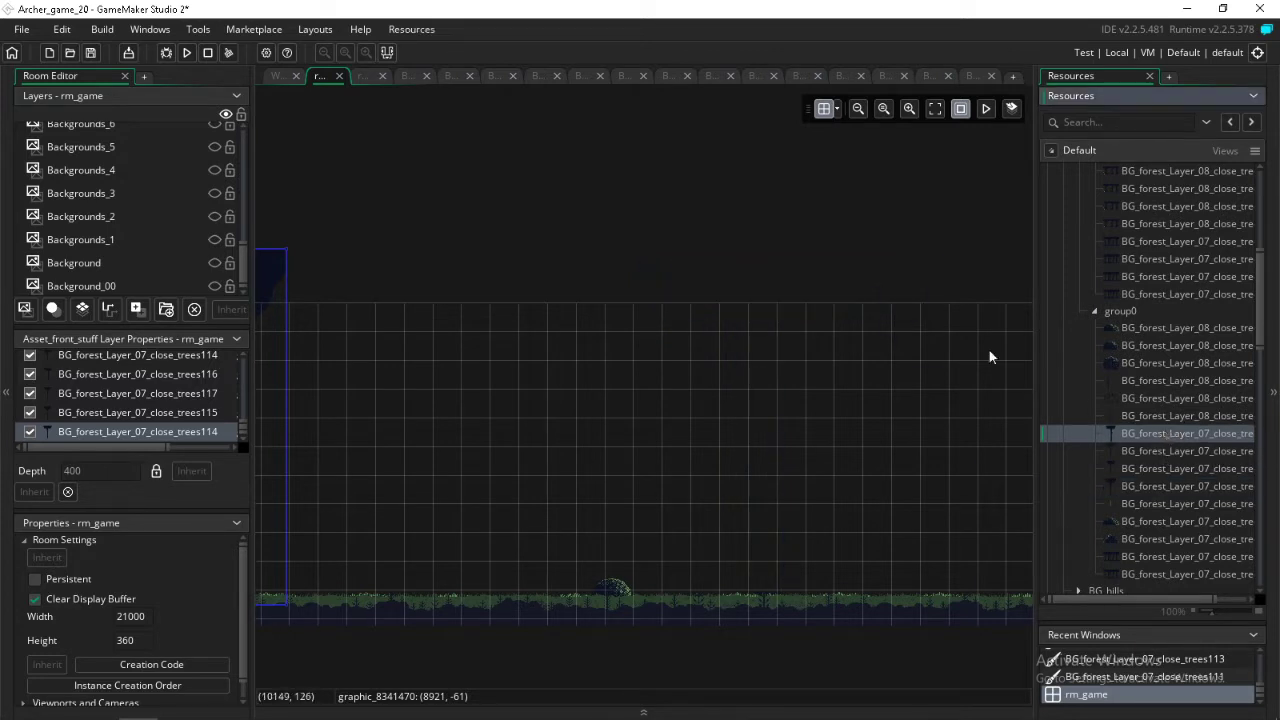
{"action": "left_click", "coordinate": [694, 268]}
{"action": "scroll", "coordinate": [694, 270], "scroll_direction": "right", "scroll_amount": 5}
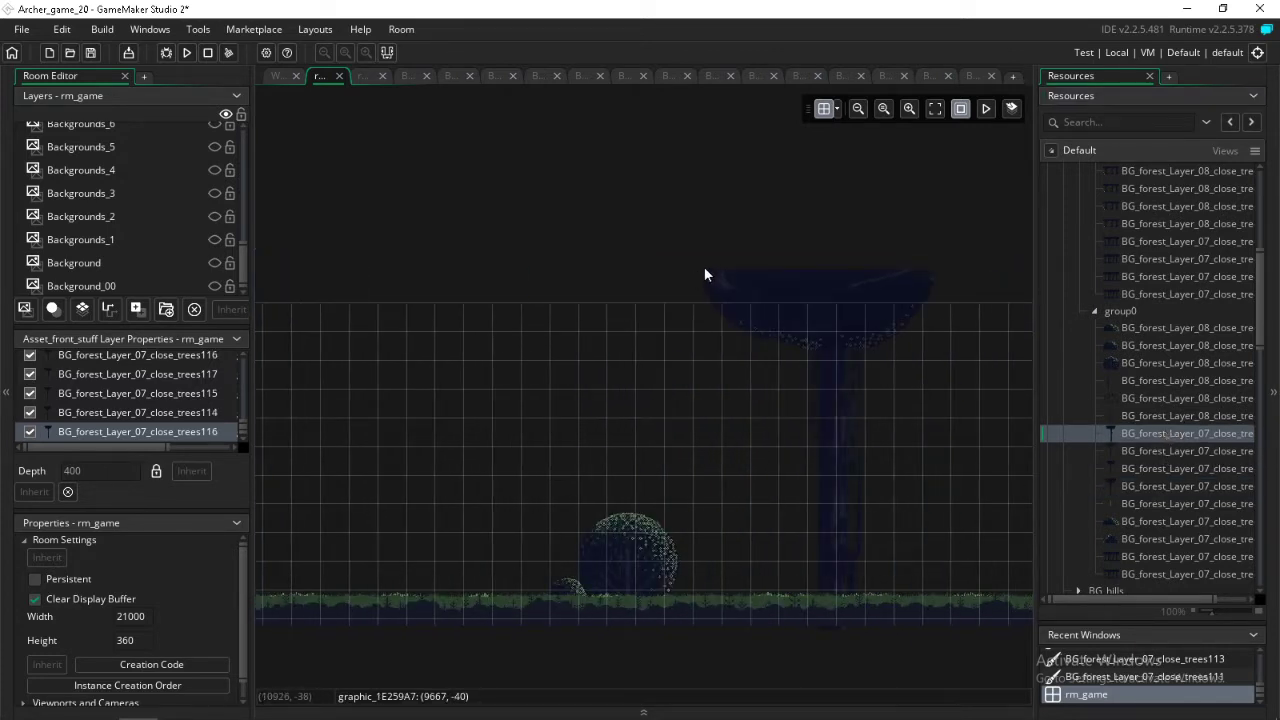
{"action": "left_click", "coordinate": [627, 271]}
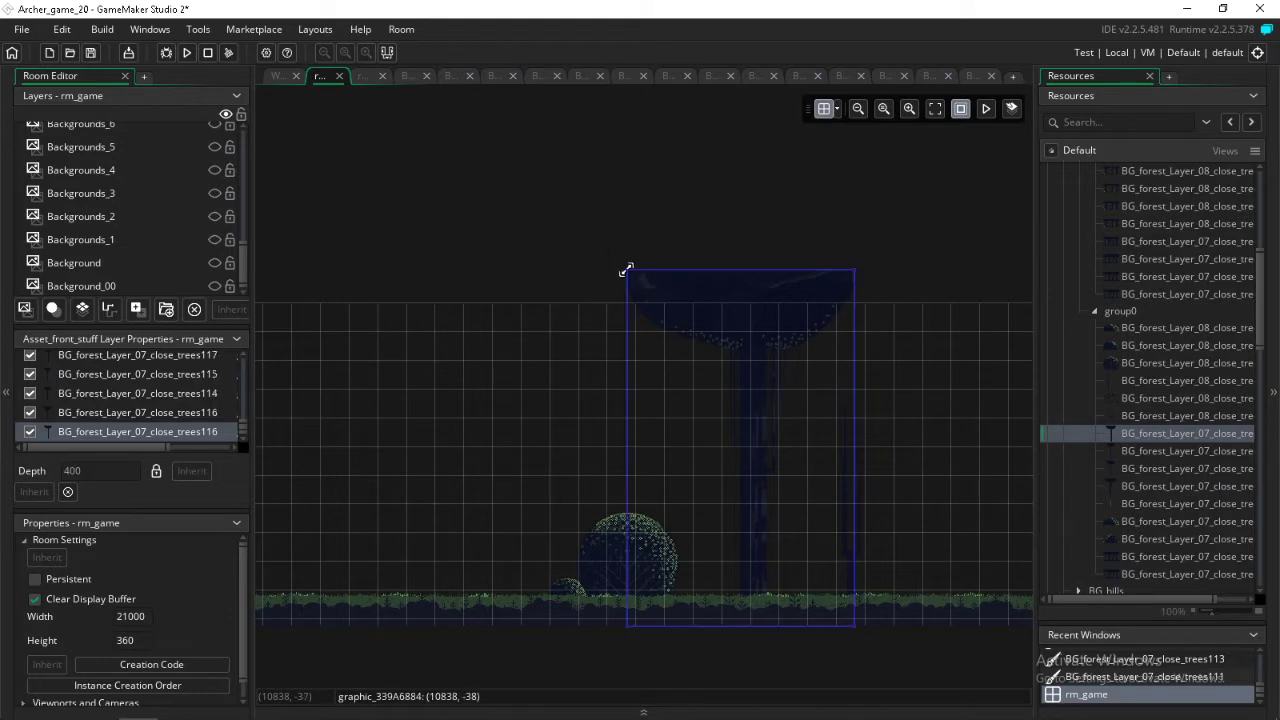
- Place BG_forest_Layer_07_close_trees117 at about (11706, -44) and an overlapping BG_forest_Layer_07_close_trees115 at about (11866, -49)
{"action": "scroll", "coordinate": [628, 271], "scroll_direction": "right", "scroll_amount": 8}
{"action": "left_click", "coordinate": [1149, 451]}
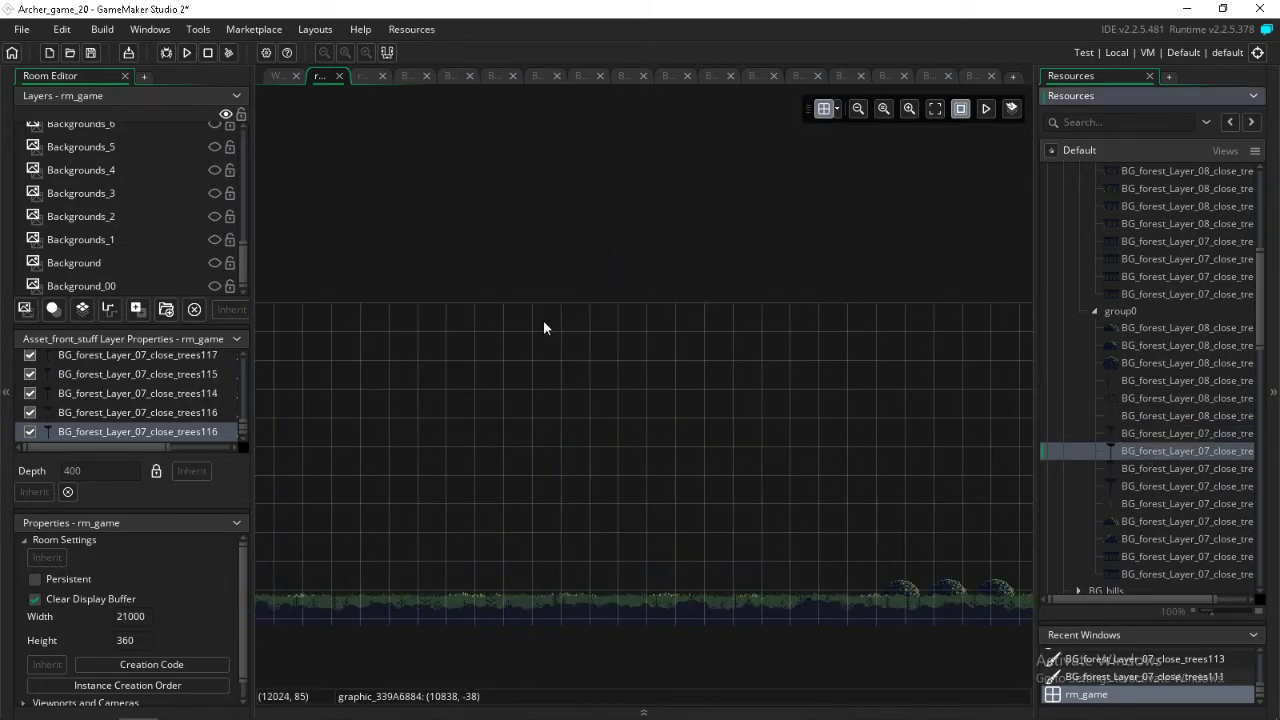
{"action": "left_click", "coordinate": [528, 263]}
{"action": "left_click", "coordinate": [1163, 467]}
{"action": "left_click", "coordinate": [1160, 453]}
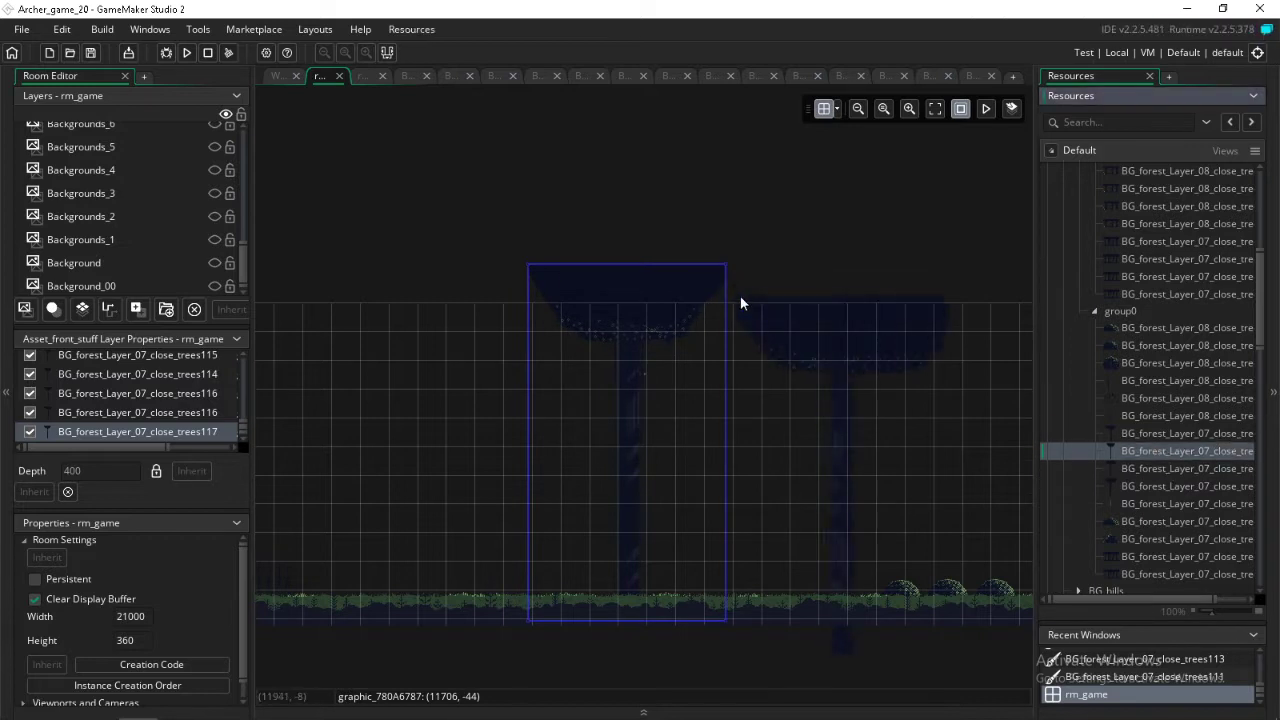
{"action": "left_click", "coordinate": [672, 261], "text": "alt"}
- Place another BG_forest_Layer_07_close_trees117 above the three small bushes at about (12042, -41)
{"action": "scroll", "coordinate": [671, 265], "scroll_direction": "right", "scroll_amount": 4}
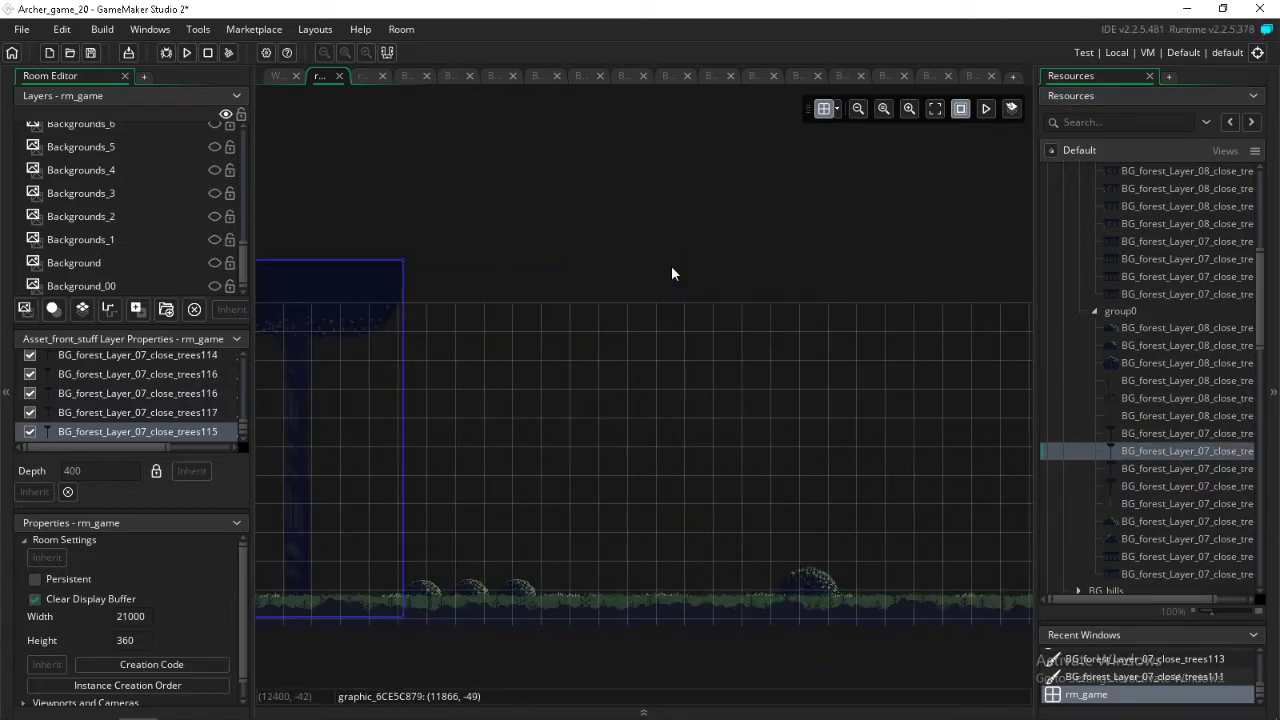
{"action": "left_click", "coordinate": [1136, 470]}
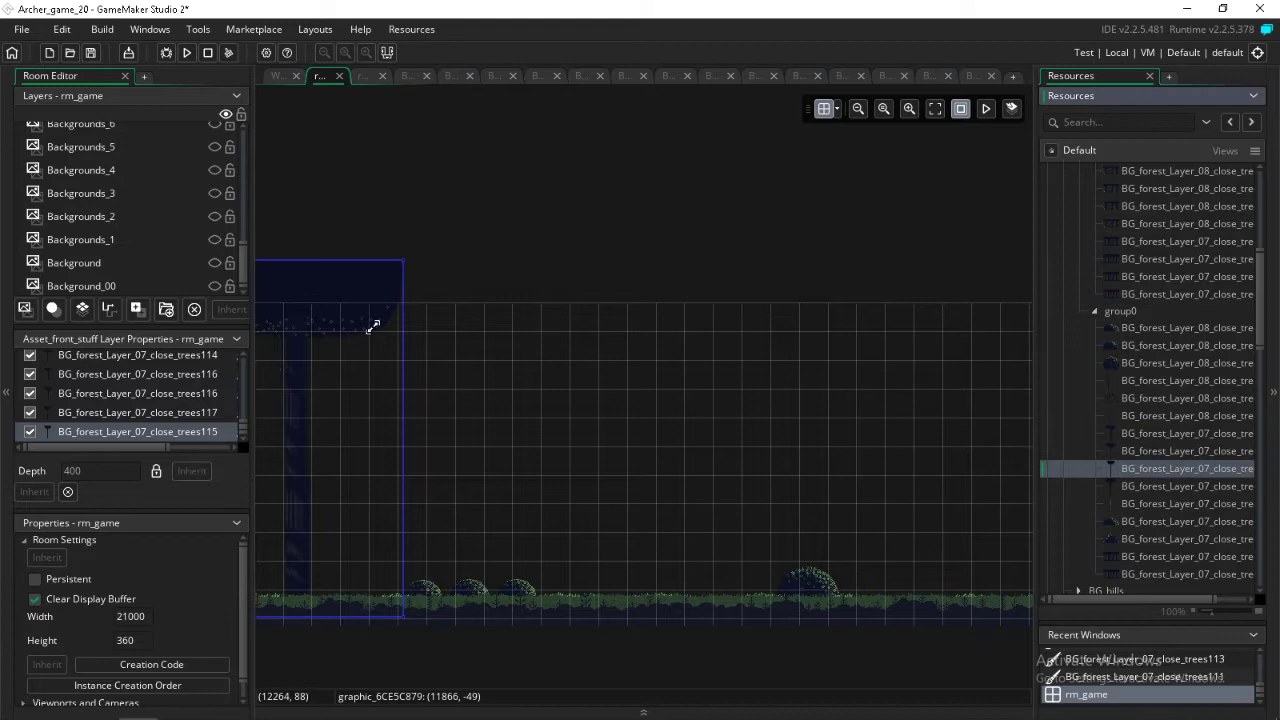
{"action": "left_click", "coordinate": [350, 266], "text": "alt"}
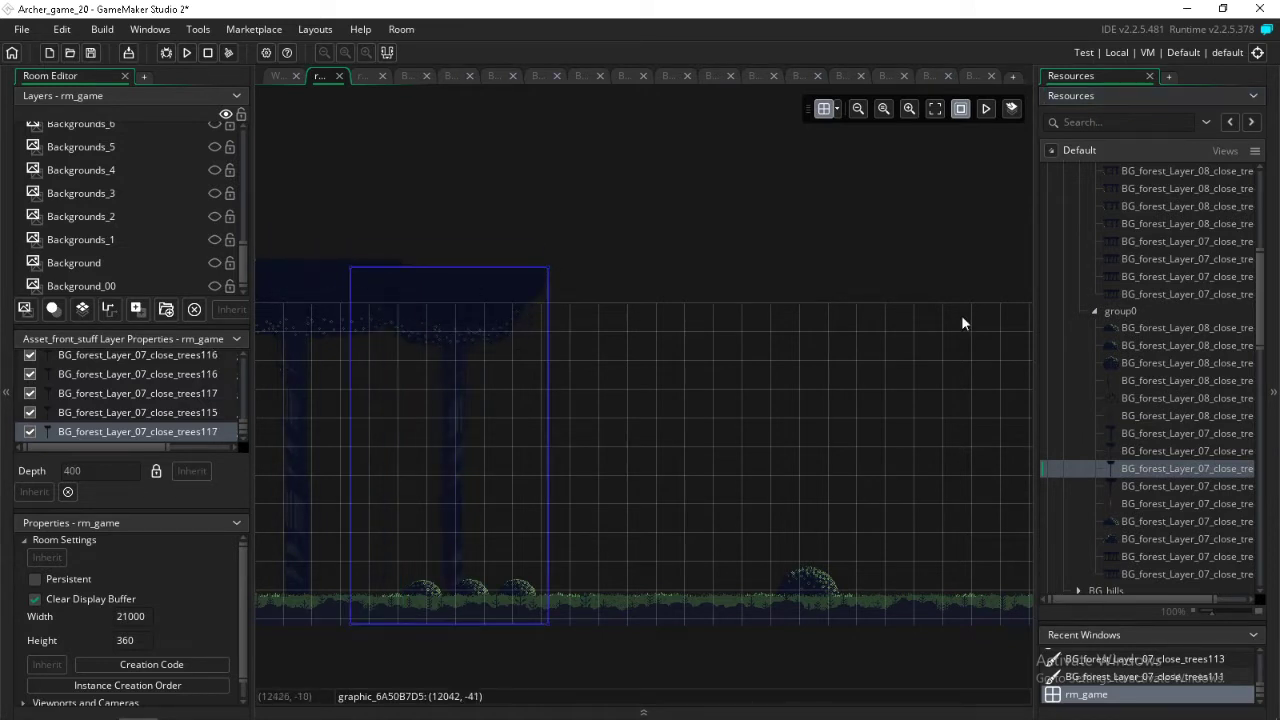
- Place two copies of BG_forest_Layer_07_close_trees114 farther along the room, at about (12796, -60) and (13498, -42)
{"action": "left_click", "coordinate": [1195, 489]}
{"action": "scroll", "coordinate": [878, 323], "scroll_direction": "right", "scroll_amount": 3}
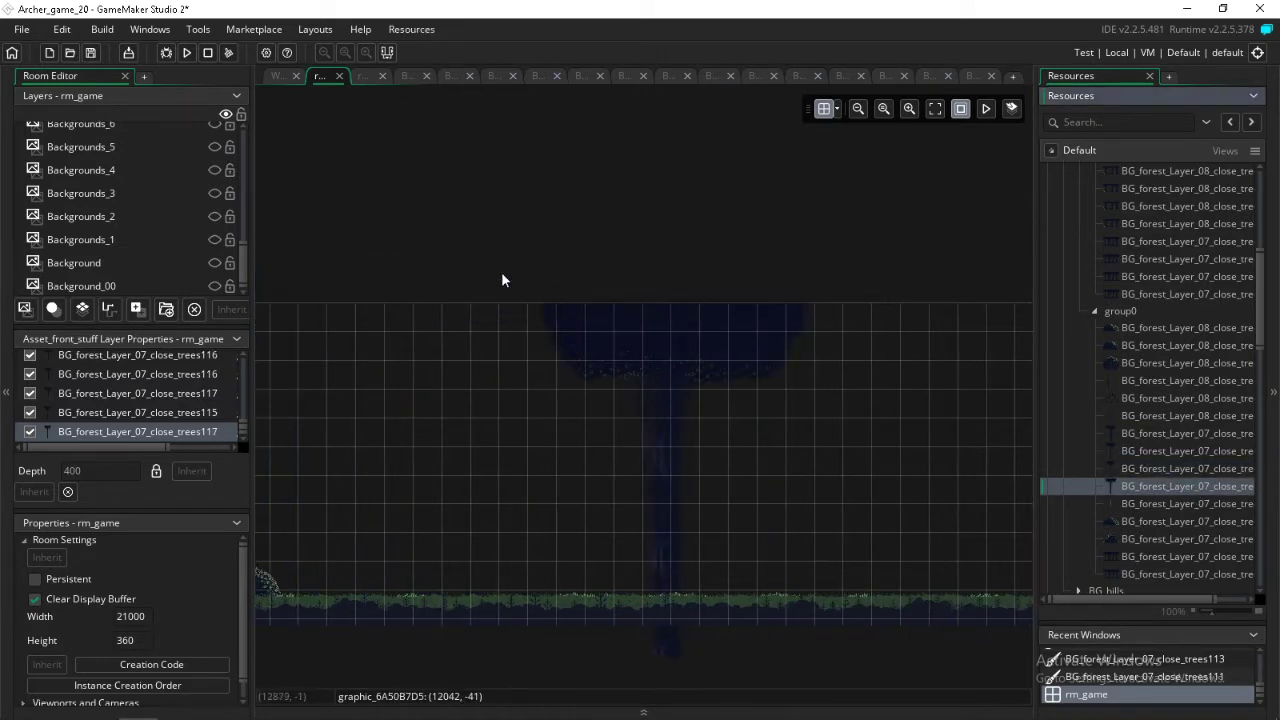
{"action": "left_click", "coordinate": [468, 256], "text": "alt"}
{"action": "scroll", "coordinate": [649, 294], "scroll_direction": "right", "scroll_amount": 3}
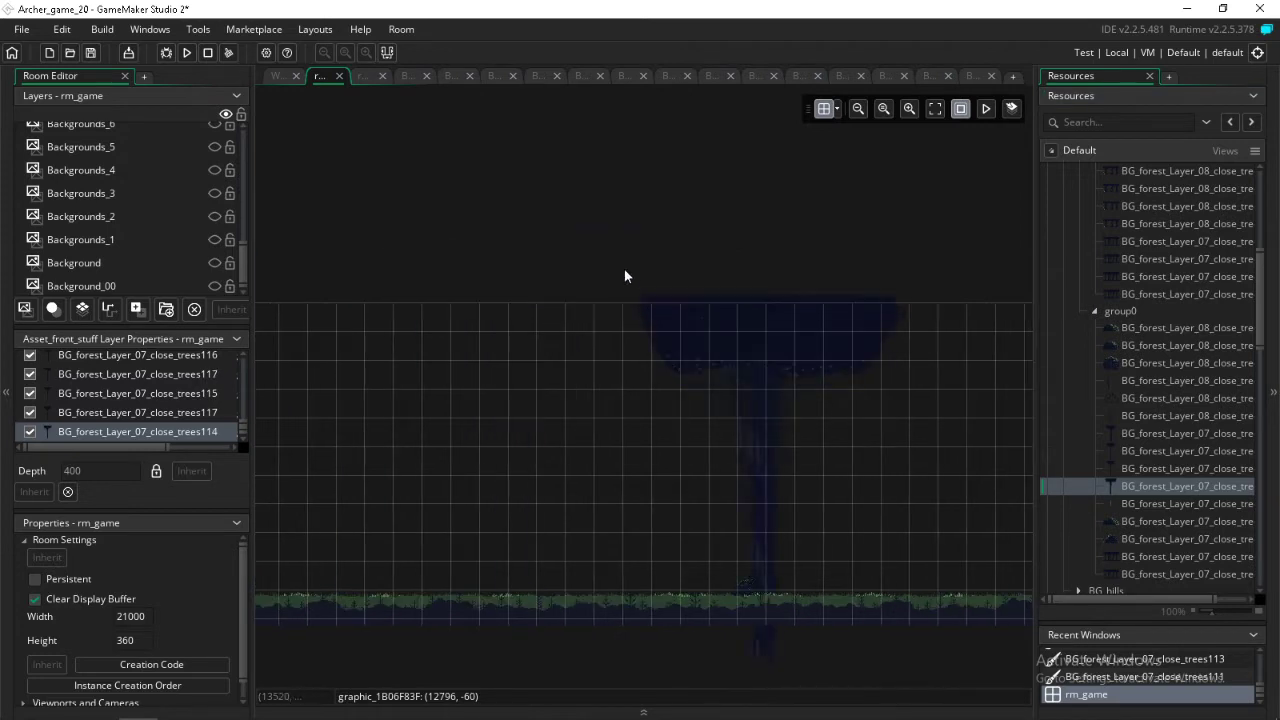
{"action": "left_click", "coordinate": [620, 268], "text": "alt"}
- Move the last placed BG_forest_Layer_07_close_trees114 to about (13465, -62) and place another copy at about (14232, -47)
{"action": "scroll", "coordinate": [640, 270], "scroll_direction": "right", "scroll_amount": 3}
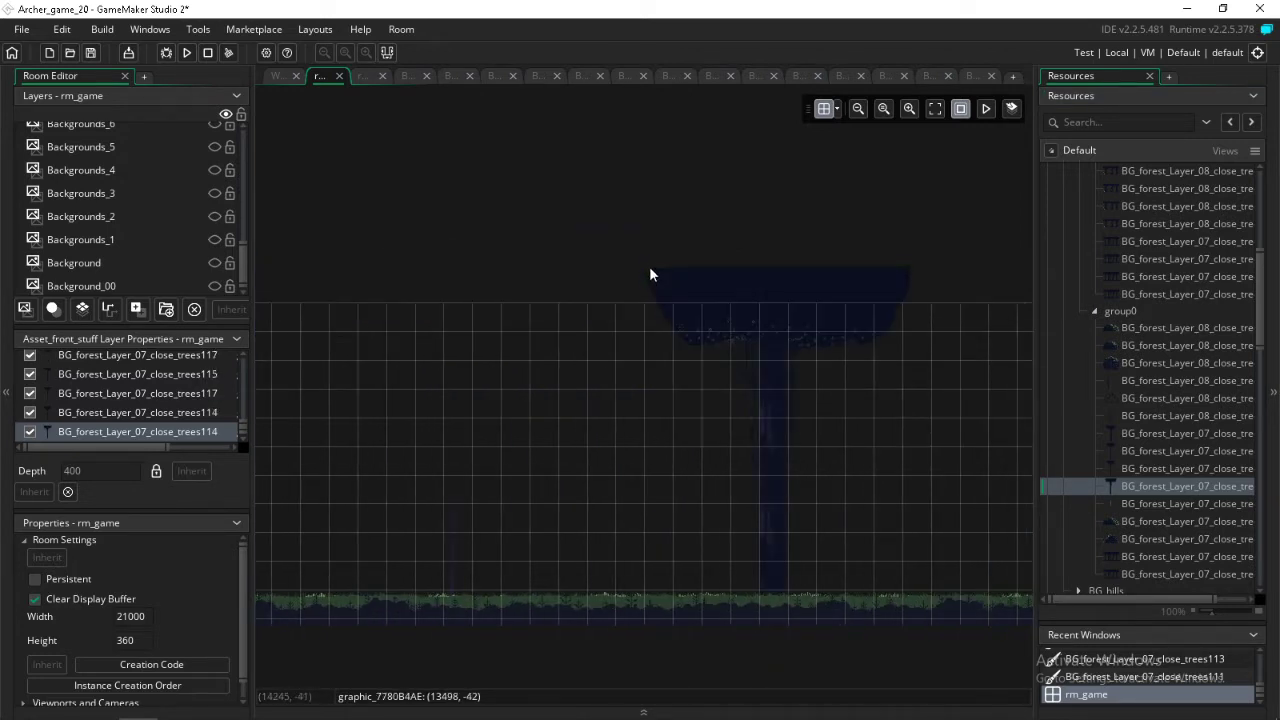
{"action": "middle_click_drag", "start_coordinate": [448, 257], "coordinate": [460, 271]}
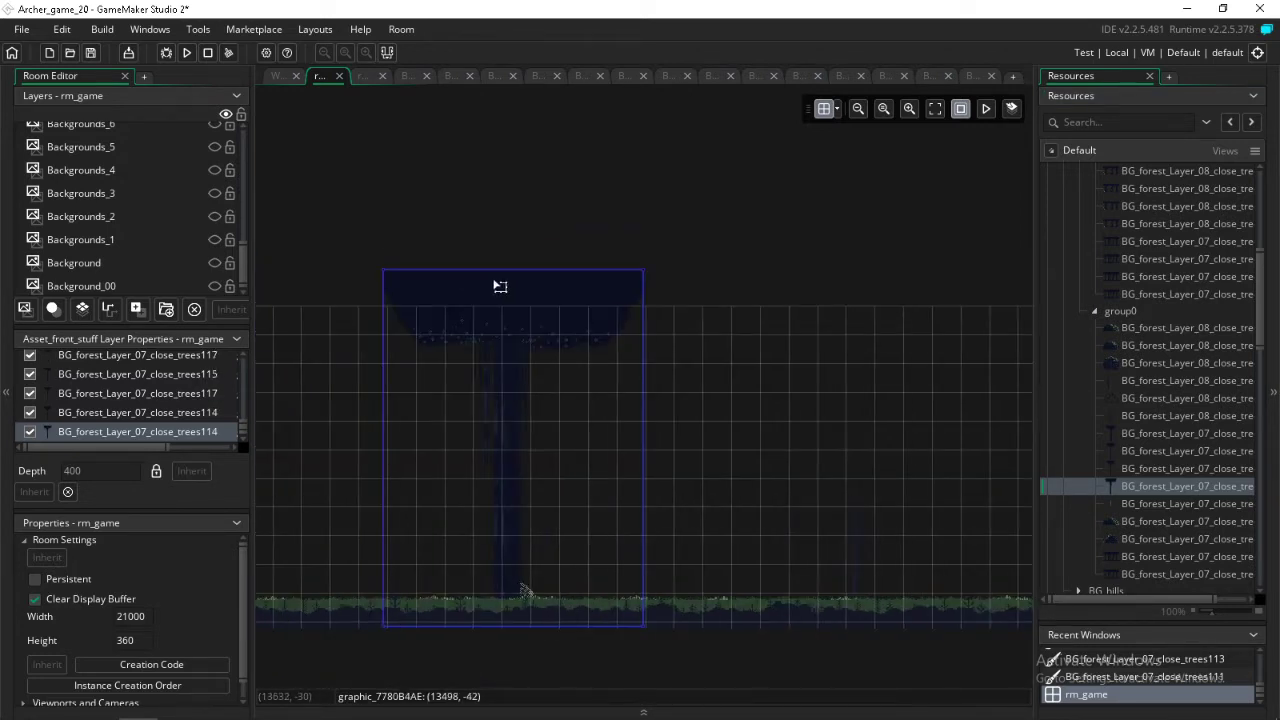
{"action": "left_click_drag", "start_coordinate": [506, 284], "coordinate": [504, 286]}
{"action": "scroll", "coordinate": [641, 347], "scroll_direction": "right", "scroll_amount": 3}
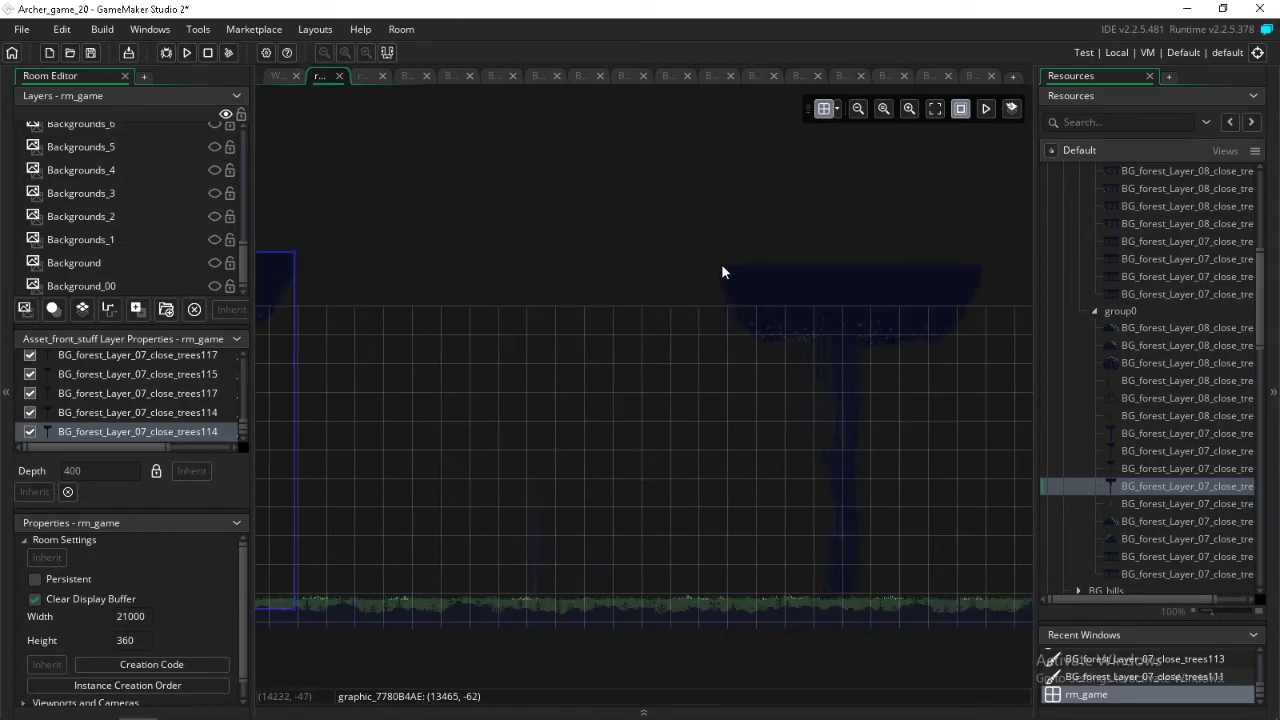
{"action": "left_click", "coordinate": [724, 272]}
- Place BG_forest_Layer_07_close_trees116 at about (15315, -34) and BG_forest_Layer_07_close_trees115 just before it at about (15101, -38)
{"action": "scroll", "coordinate": [728, 278], "scroll_direction": "right", "scroll_amount": 4}
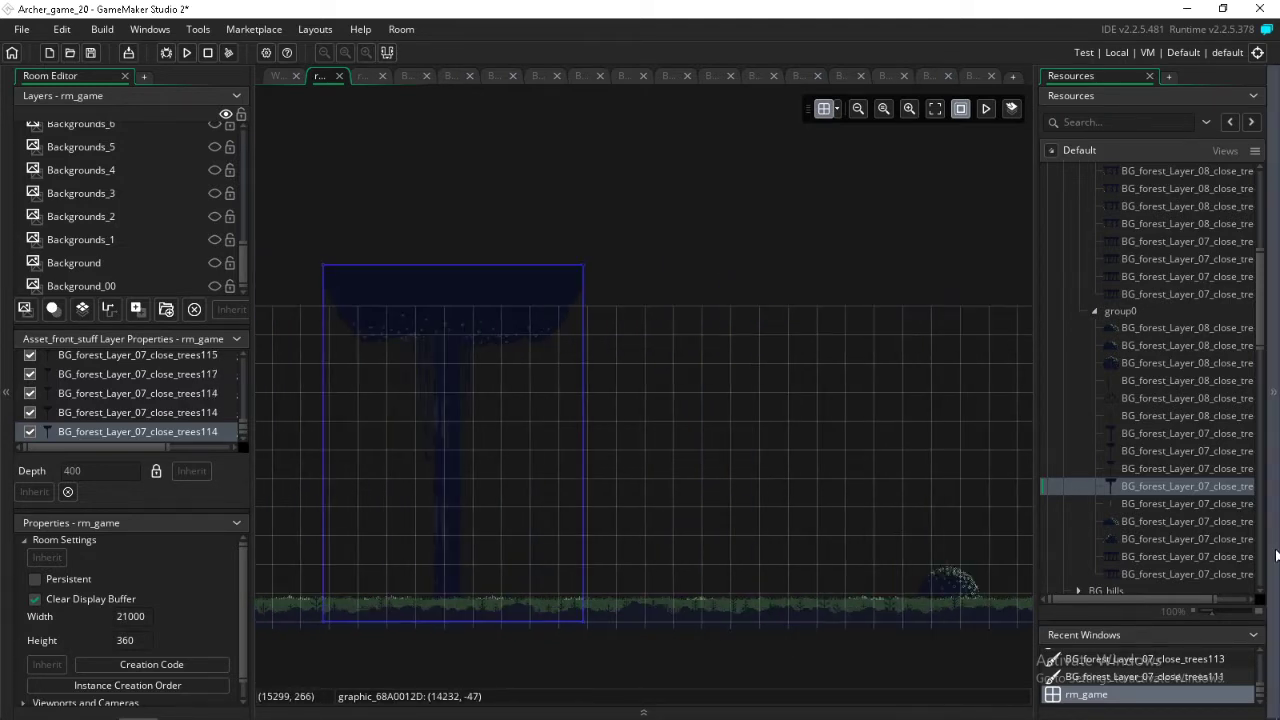
{"action": "left_click", "coordinate": [1164, 435]}
{"action": "scroll", "coordinate": [880, 372], "scroll_direction": "right", "scroll_amount": 4}
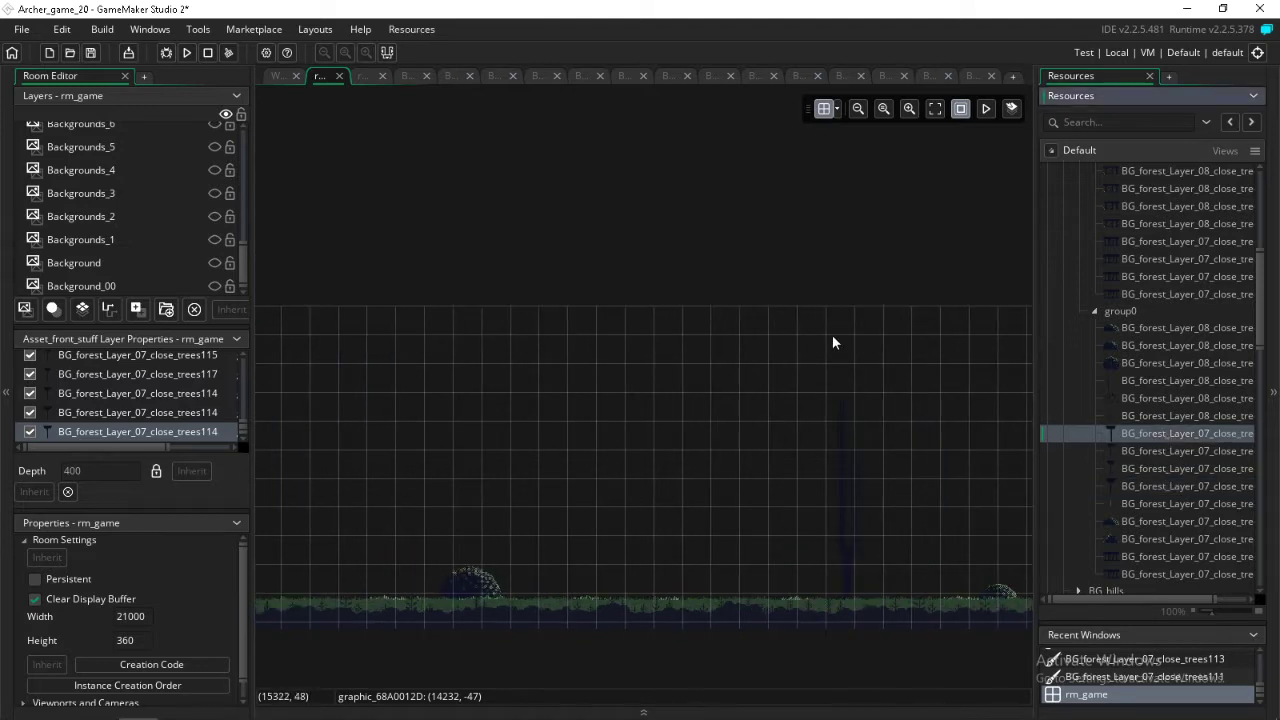
{"action": "left_click", "coordinate": [814, 277]}
{"action": "left_click", "coordinate": [1182, 451]}
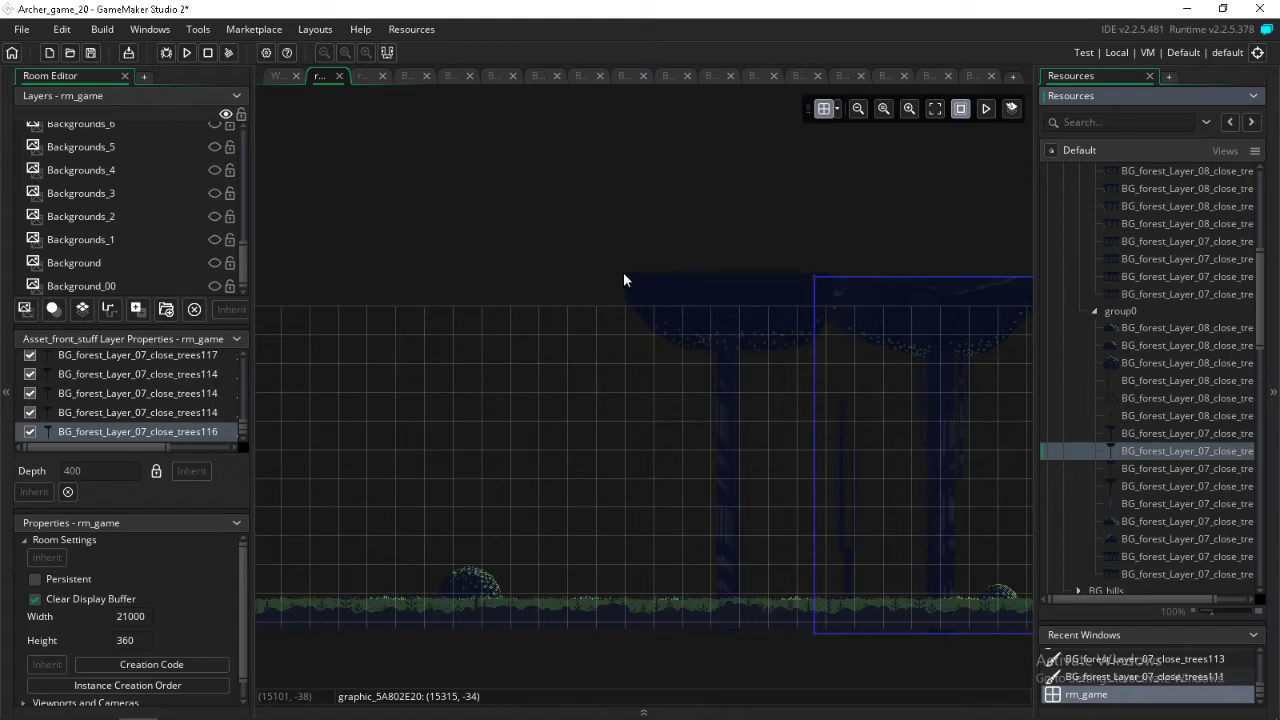
{"action": "left_click", "coordinate": [623, 277]}
- Place BG_forest_Layer_07_close_trees117 at about (16108, -40) and BG_forest_Layer_07_close_trees114 farther along at about (17018, -36)
{"action": "scroll", "coordinate": [623, 285], "scroll_direction": "right", "scroll_amount": 6}
{"action": "left_click", "coordinate": [1101, 466]}
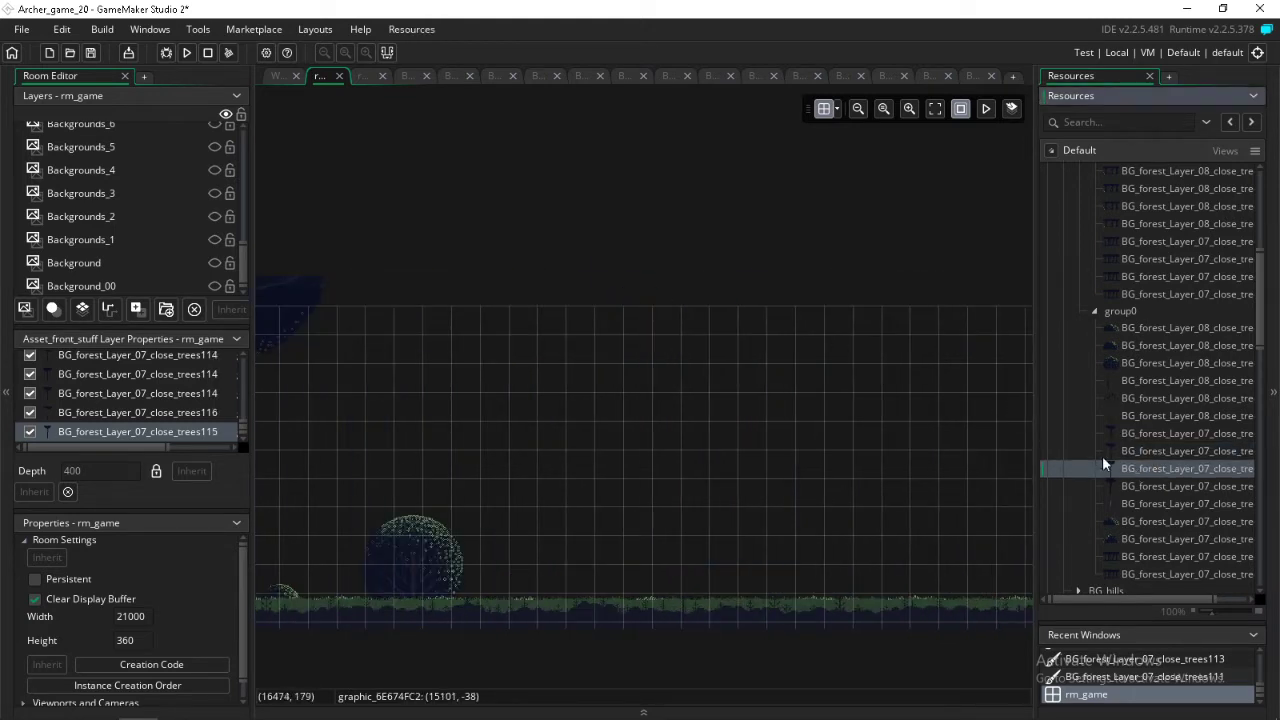
{"action": "left_click", "coordinate": [808, 277]}
{"action": "scroll", "coordinate": [841, 265], "scroll_direction": "right", "scroll_amount": 8}
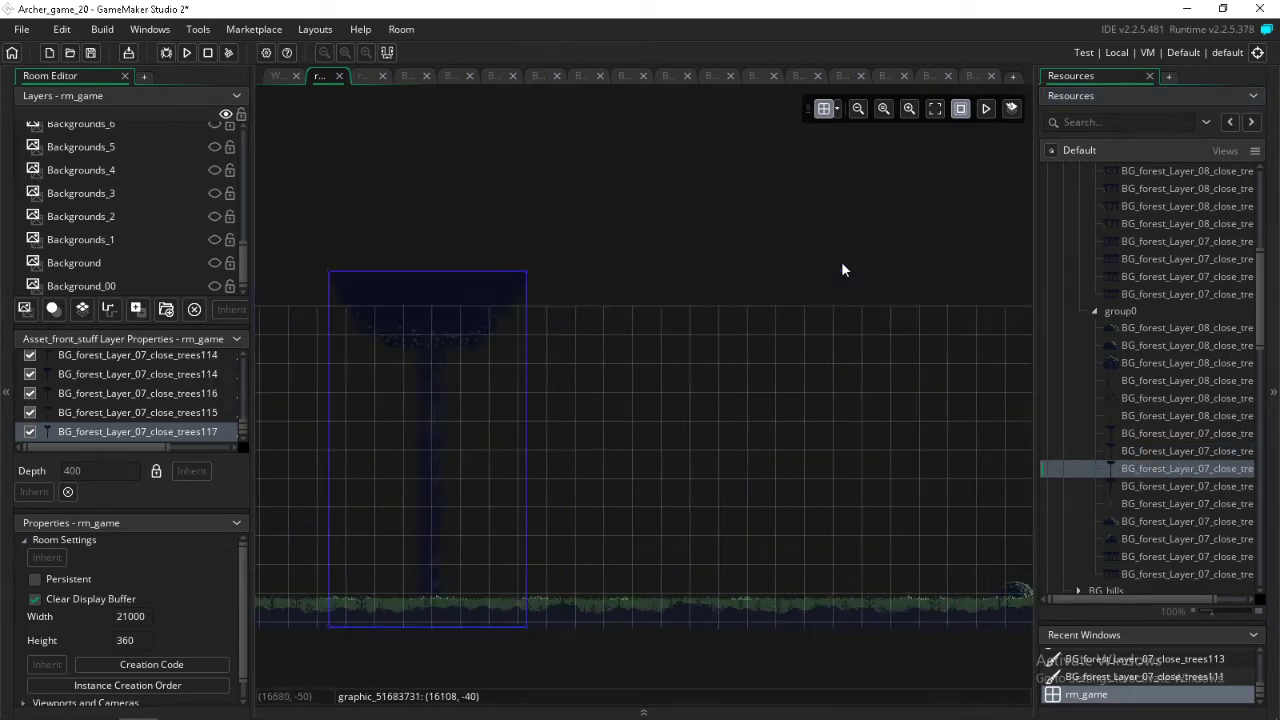
{"action": "left_click", "coordinate": [1147, 487]}
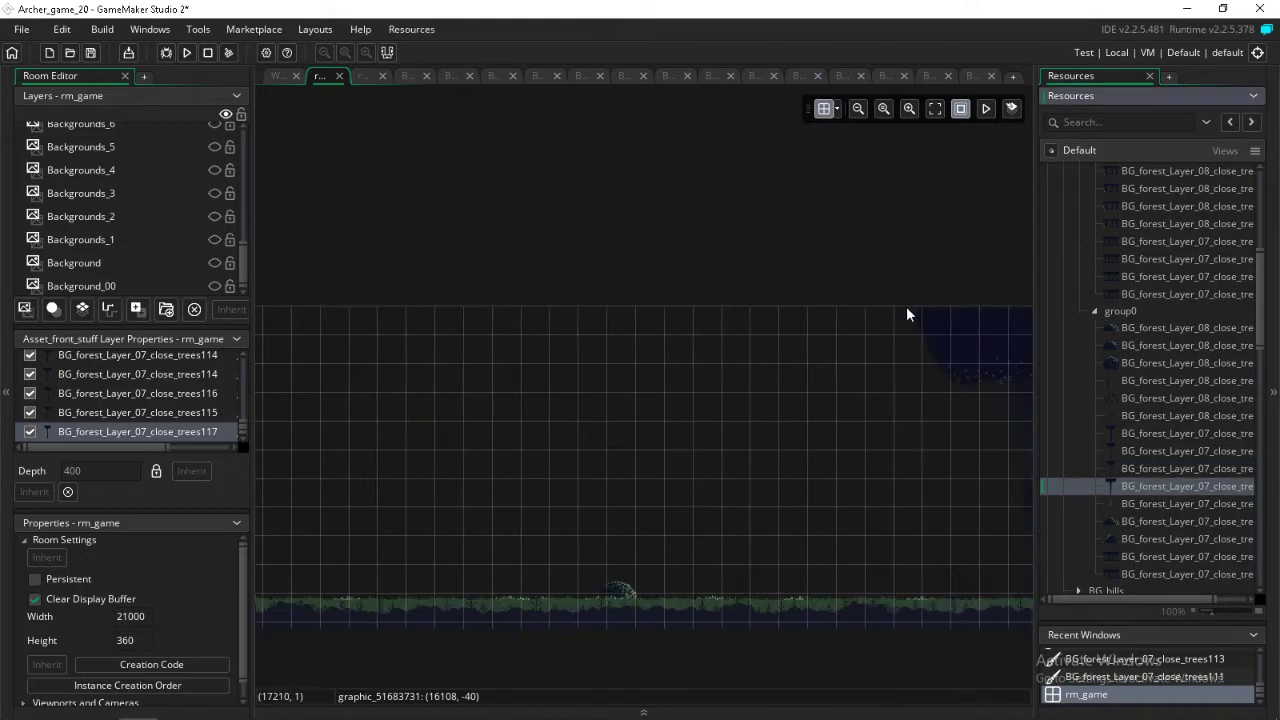
{"action": "left_click", "coordinate": [745, 277]}
- Place BG_forest_Layer_07_close_trees116 at about (18688, -37) and an overlapping BG_forest_Layer_07_close_trees115 at about (18903, -31)
{"action": "scroll", "coordinate": [794, 283], "scroll_direction": "right", "scroll_amount": 8}
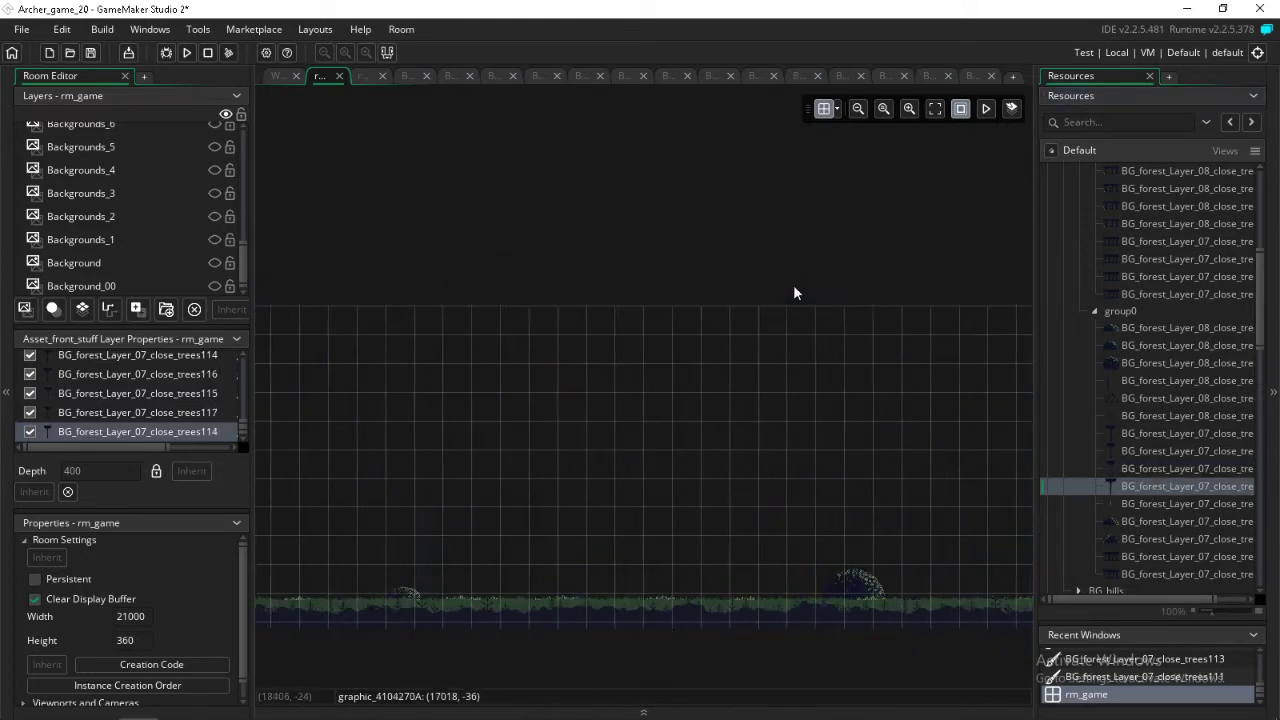
{"action": "left_click", "coordinate": [1139, 434]}
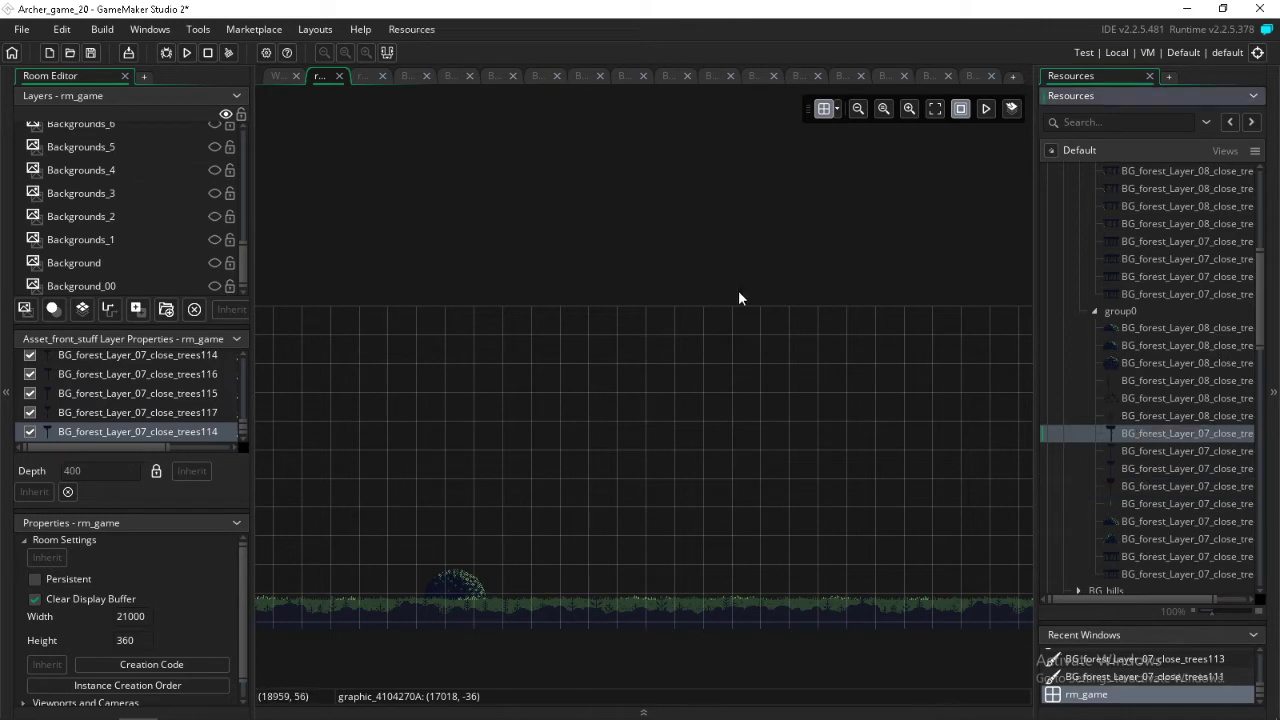
{"action": "left_click", "coordinate": [647, 274]}
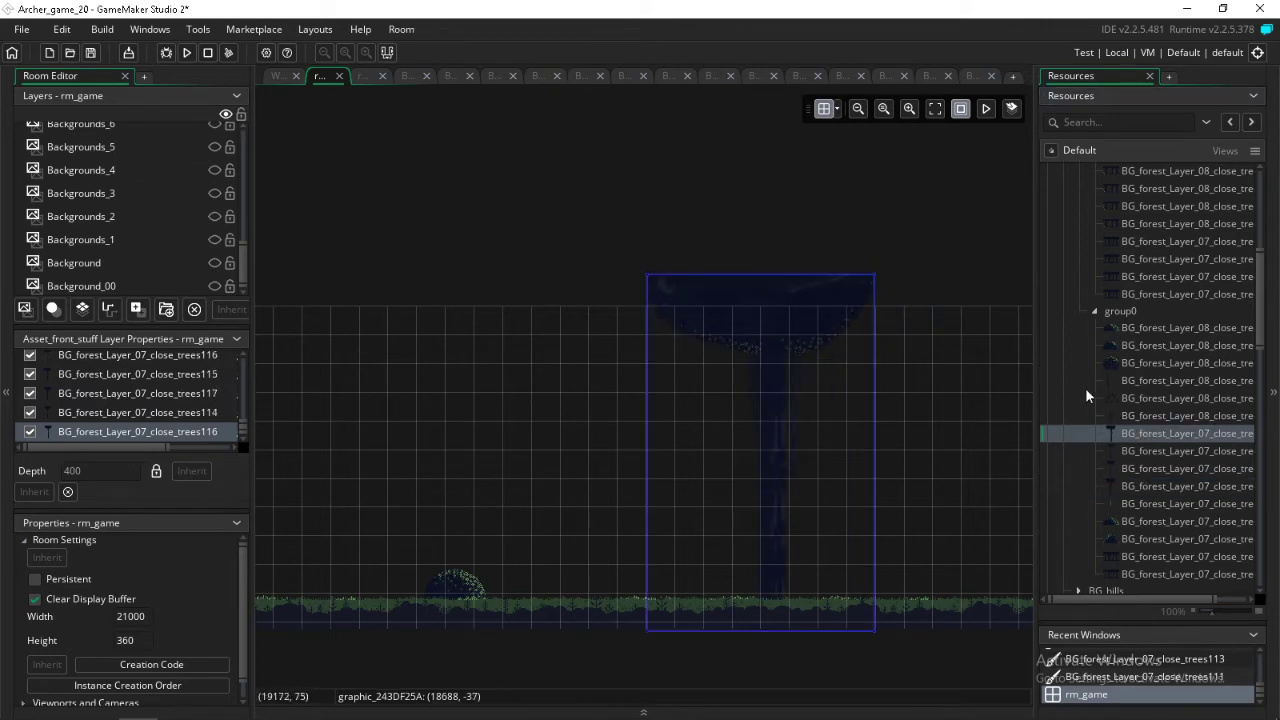
{"action": "left_click", "coordinate": [1138, 451]}
{"action": "left_click", "coordinate": [840, 280]}
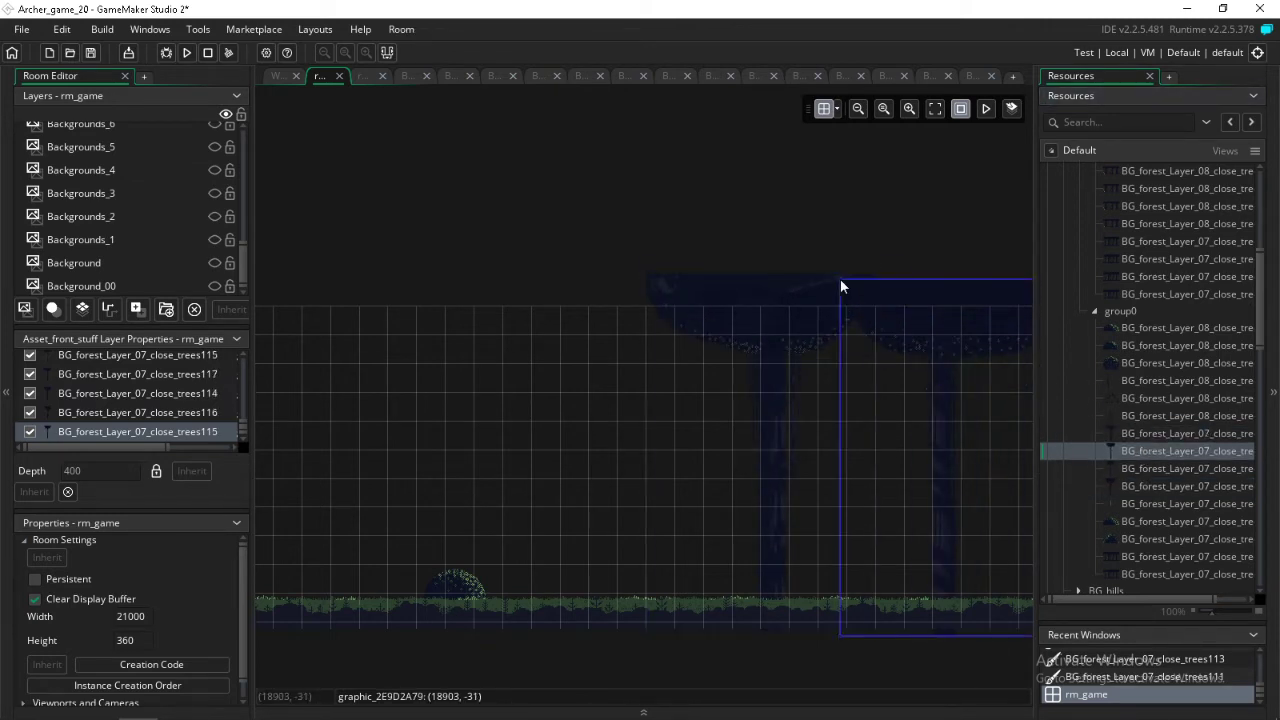
- Place BG_forest_Layer_07_close_trees117 overlapping the end of the tree group at about (19029, -13)
{"action": "scroll", "coordinate": [840, 280], "scroll_direction": "right", "scroll_amount": 5}
{"action": "left_click", "coordinate": [1134, 468]}
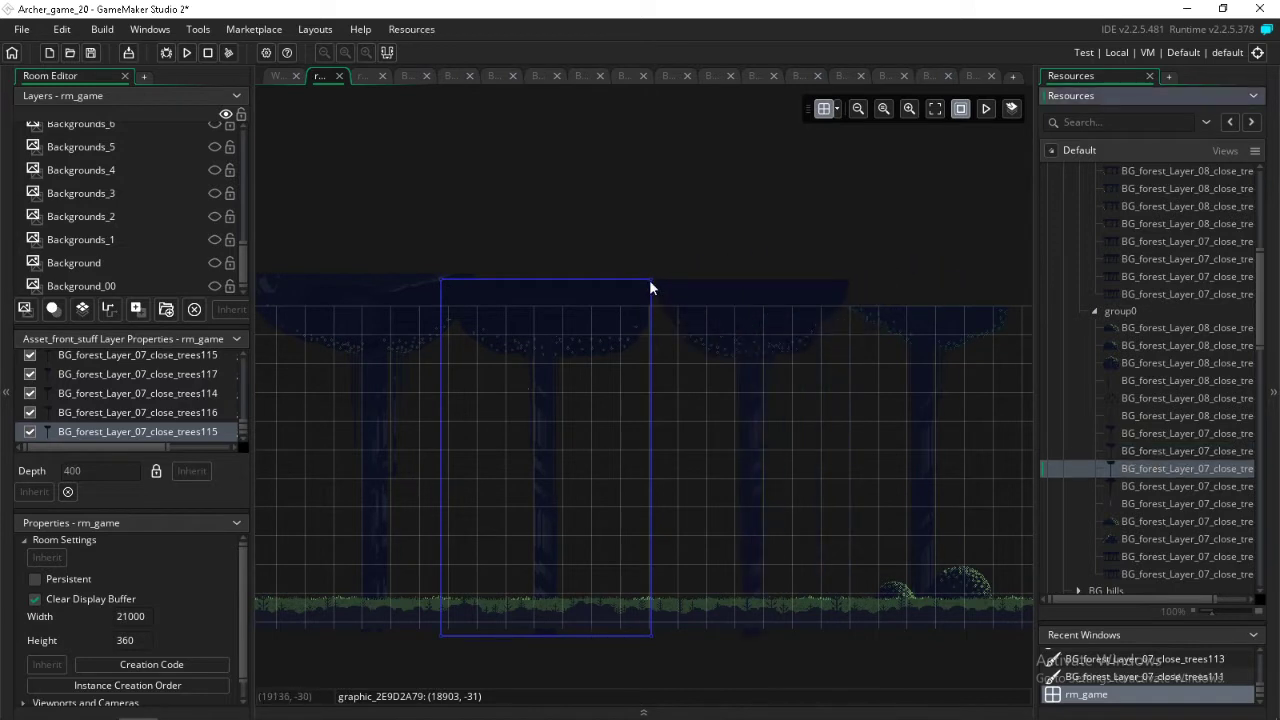
{"action": "left_click", "coordinate": [553, 296]}
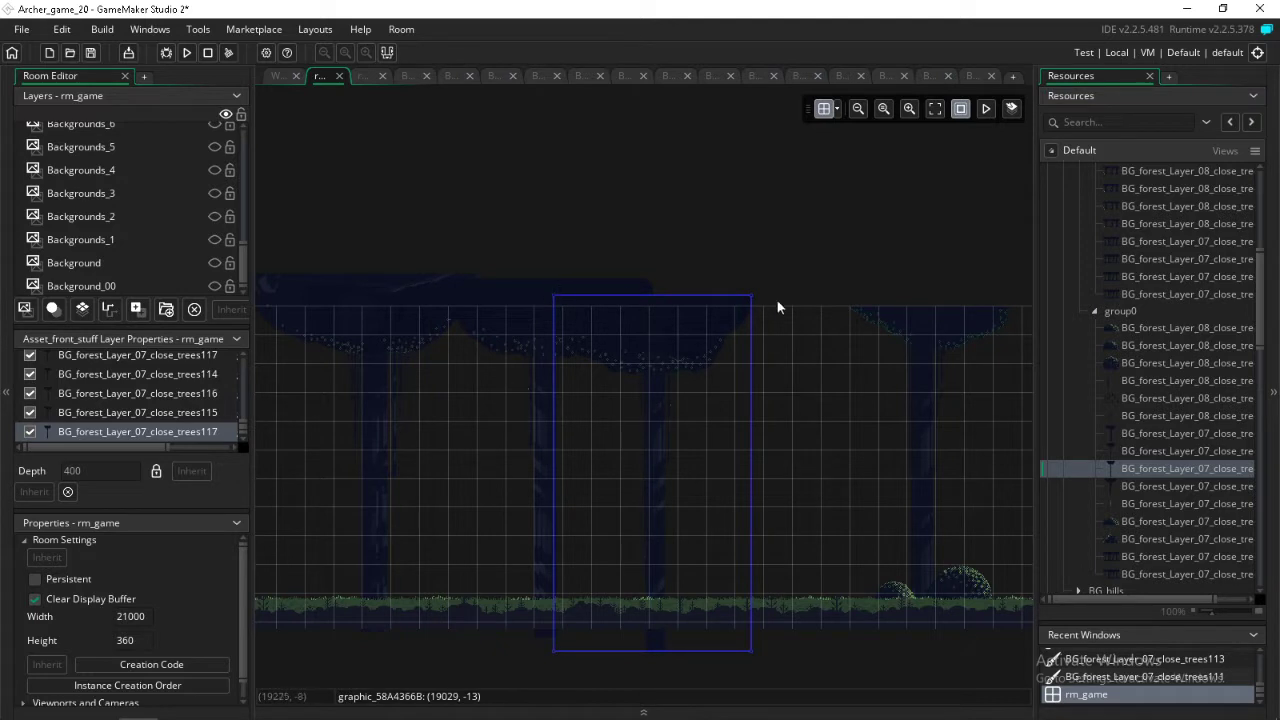
- Place another BG_forest_Layer_07_close_trees117 at the start of the same tree group at about (18559, -56)
{"action": "left_click", "coordinate": [1161, 434]}
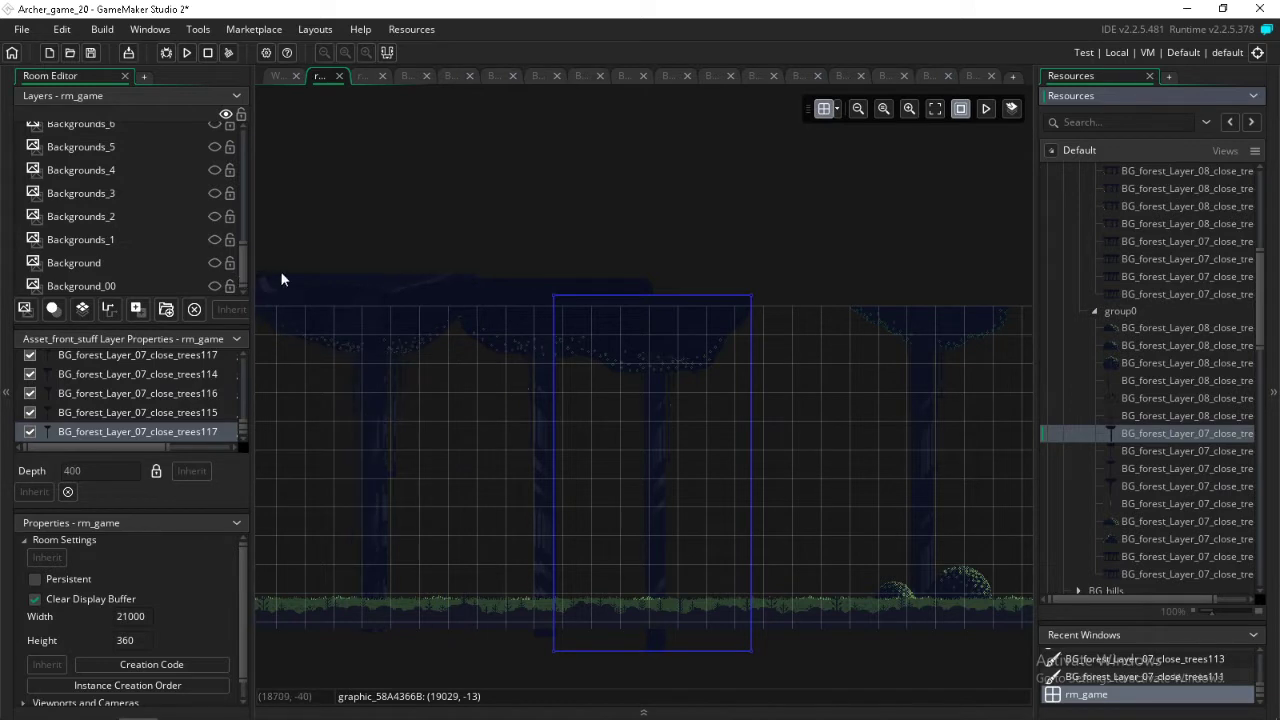
{"action": "middle_click_drag", "start_coordinate": [282, 280], "coordinate": [605, 281]}
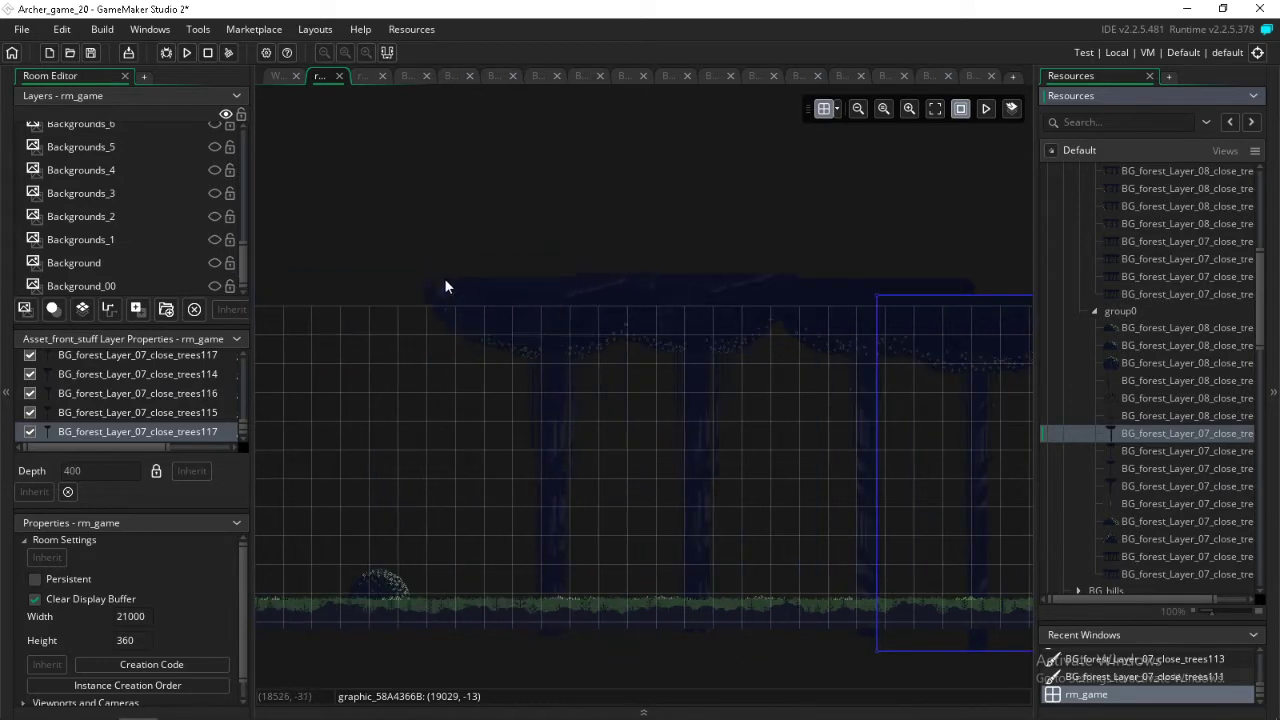
{"action": "left_click", "coordinate": [1137, 455]}
{"action": "left_click", "coordinate": [1138, 470]}
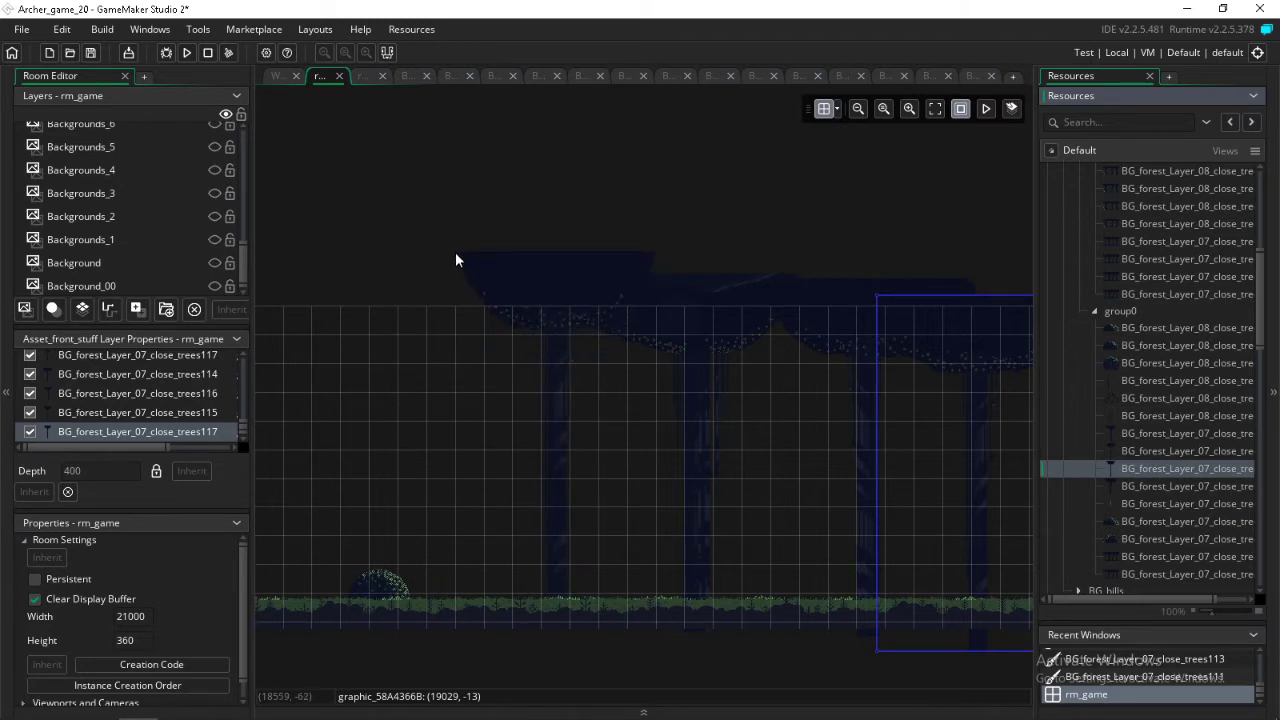
{"action": "left_click", "coordinate": [455, 256], "text": "alt"}
{"action": "scroll", "coordinate": [465, 268], "scroll_direction": "right", "scroll_amount": 6}
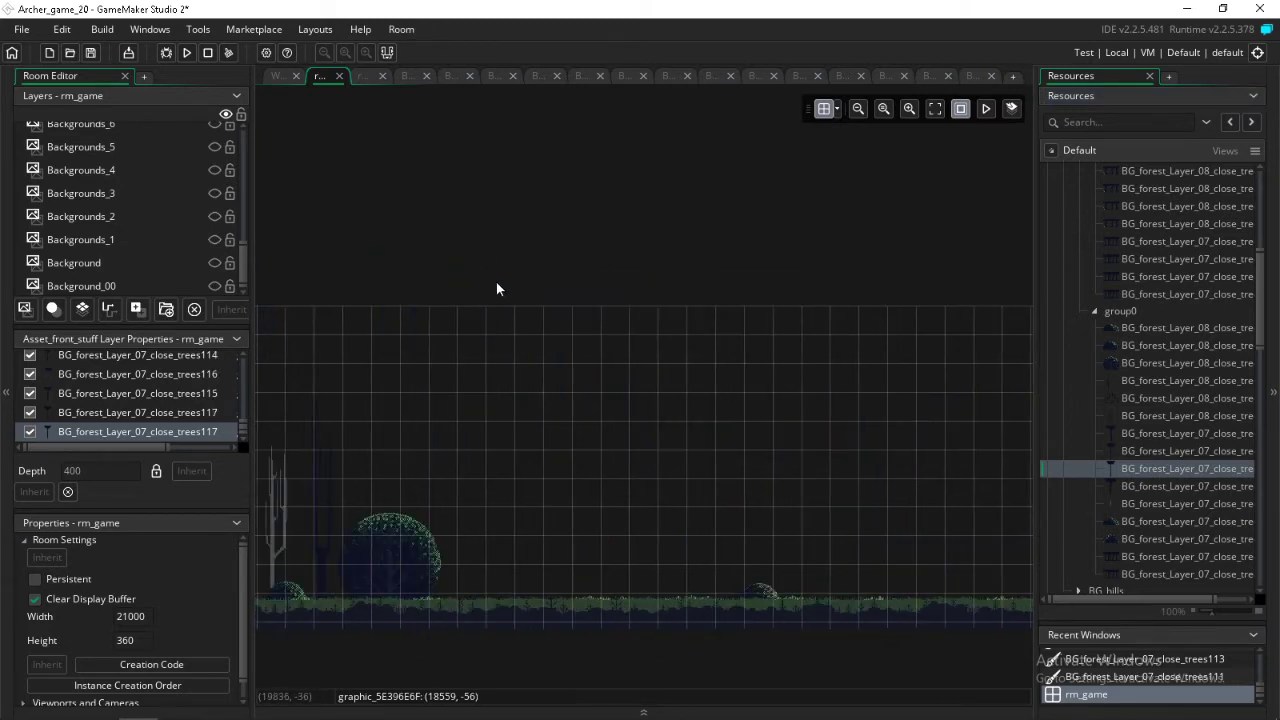
- Place BG_forest_Layer_07_close_trees117 near the far end of the room at about (19991, -50)
{"action": "left_click", "coordinate": [622, 261], "text": "alt"}
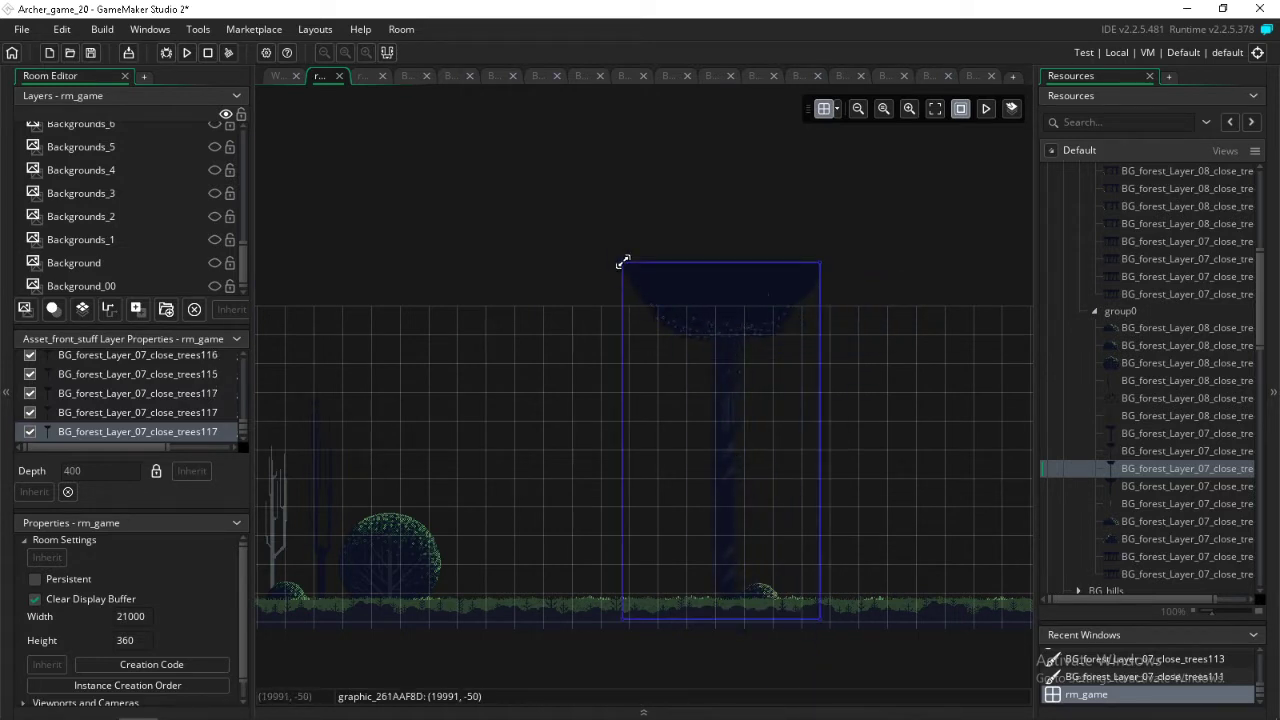
{"action": "scroll", "coordinate": [632, 262], "scroll_direction": "right", "scroll_amount": 5}
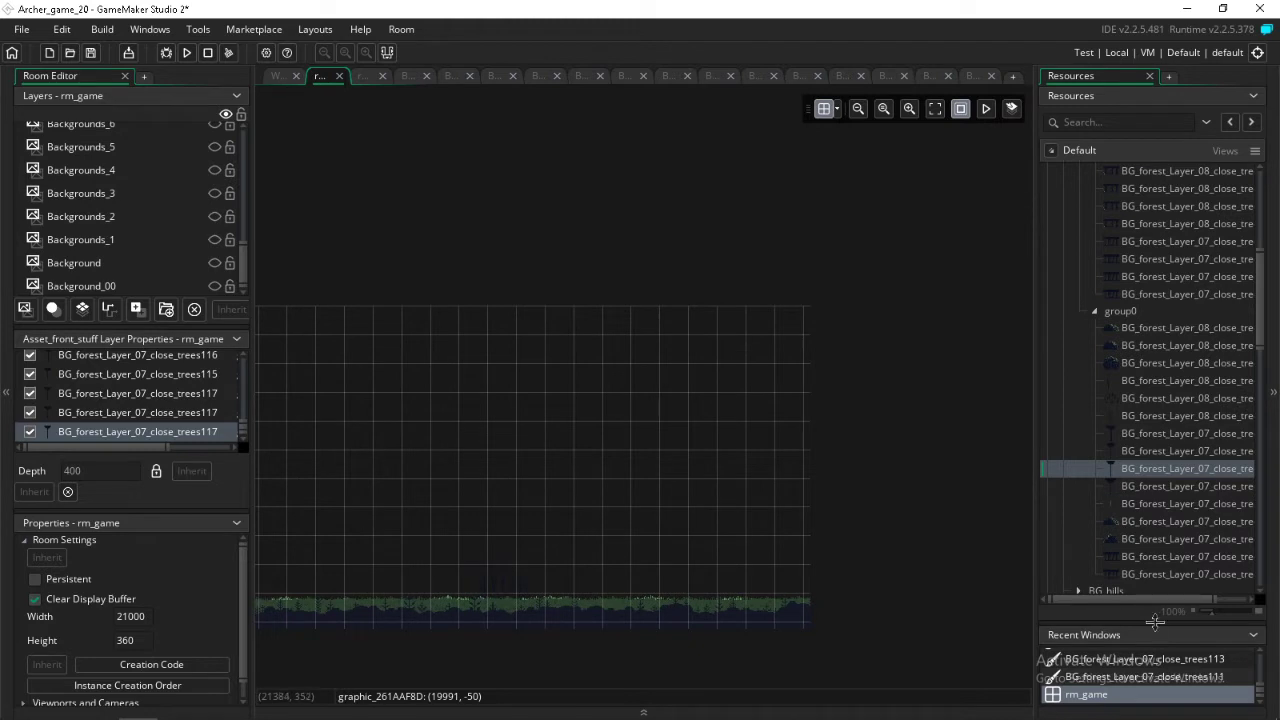
- Look through the tree sprites in the group0 and Trees resource groups
{"action": "left_click", "coordinate": [1137, 485]}
{"action": "left_click", "coordinate": [1139, 503]}
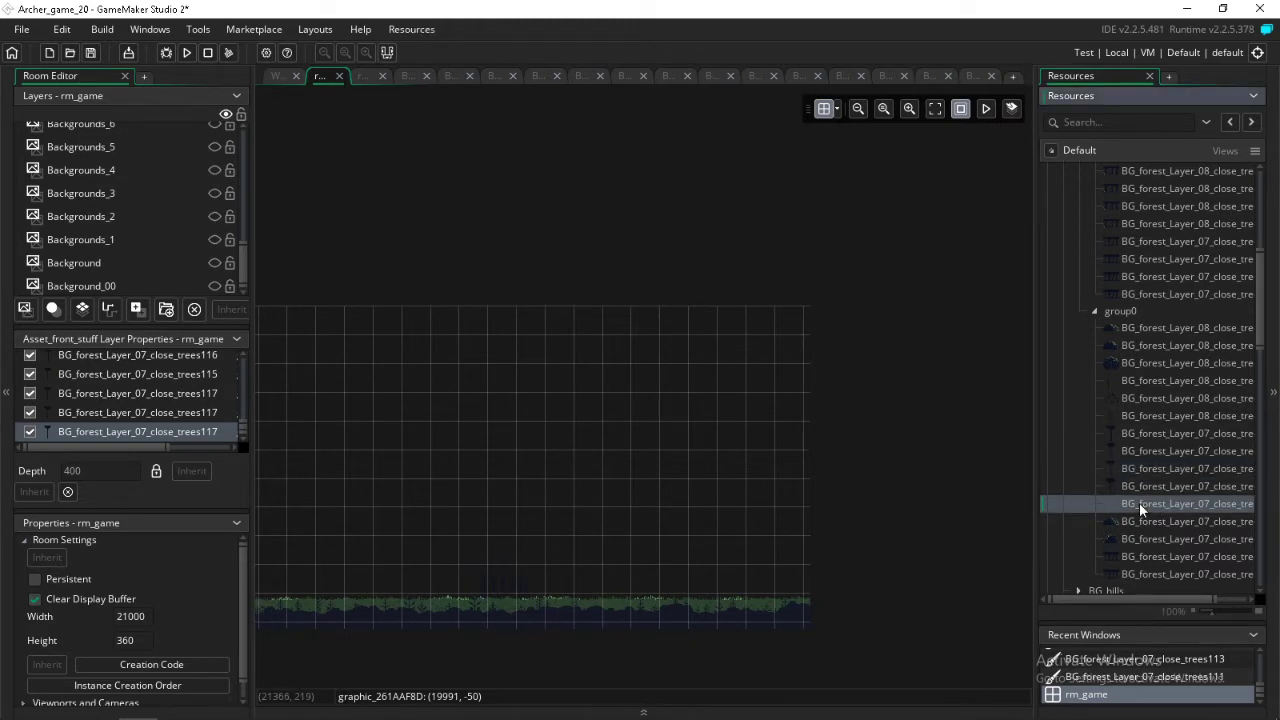
{"action": "left_click", "coordinate": [1148, 417]}
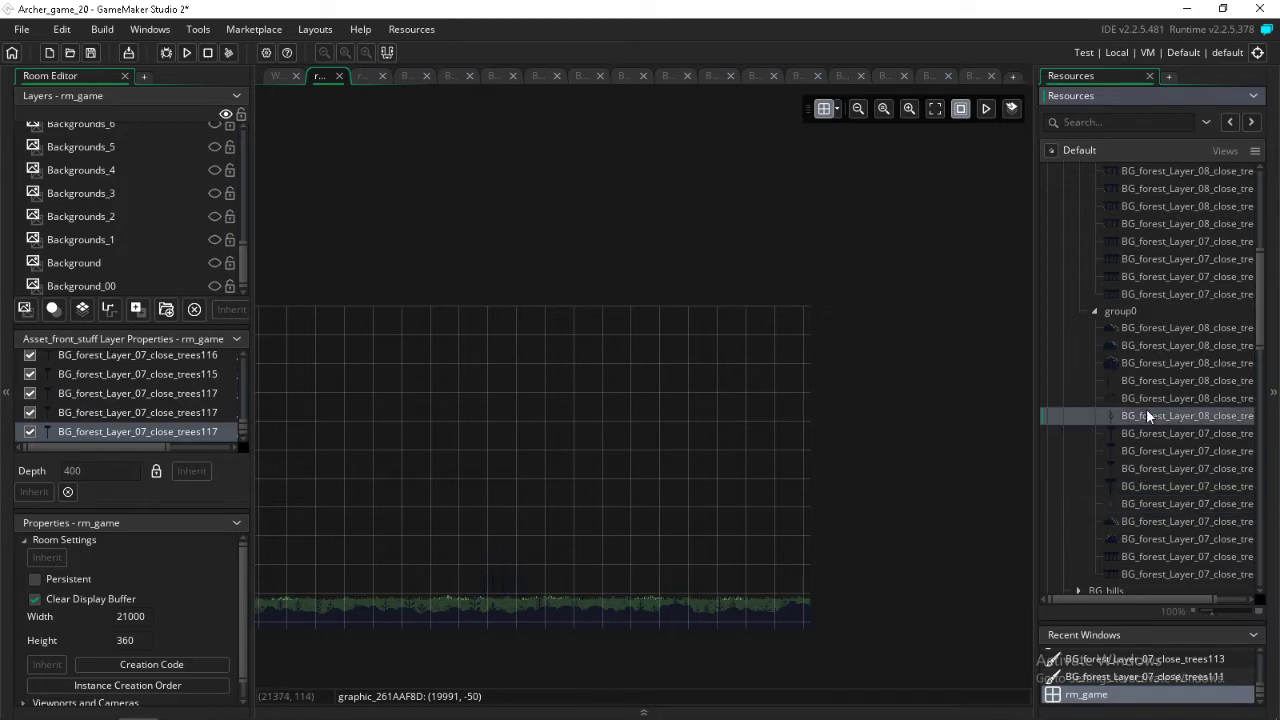
{"action": "left_click", "coordinate": [1150, 428]}
{"action": "scroll", "coordinate": [1161, 500], "scroll_direction": "down", "scroll_amount": 4}
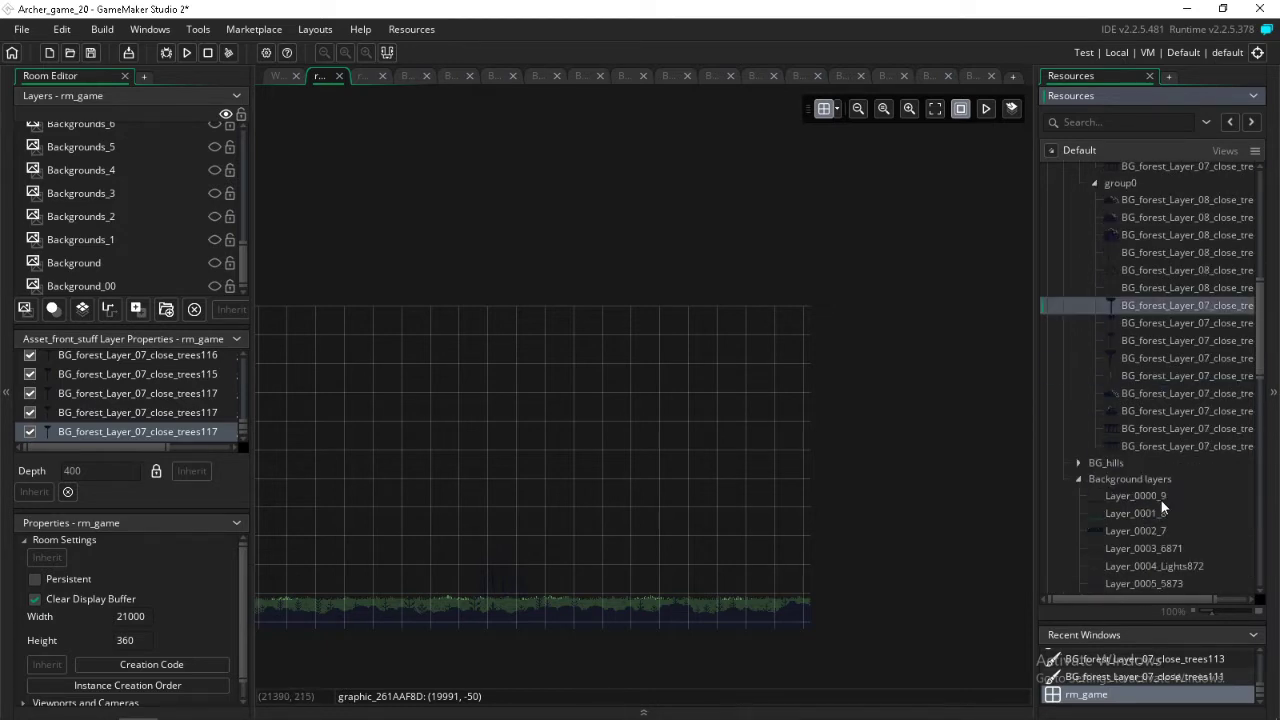
{"action": "scroll", "coordinate": [1161, 500], "scroll_direction": "up", "scroll_amount": 3}
{"action": "scroll", "coordinate": [1161, 500], "scroll_direction": "up", "scroll_amount": 2}
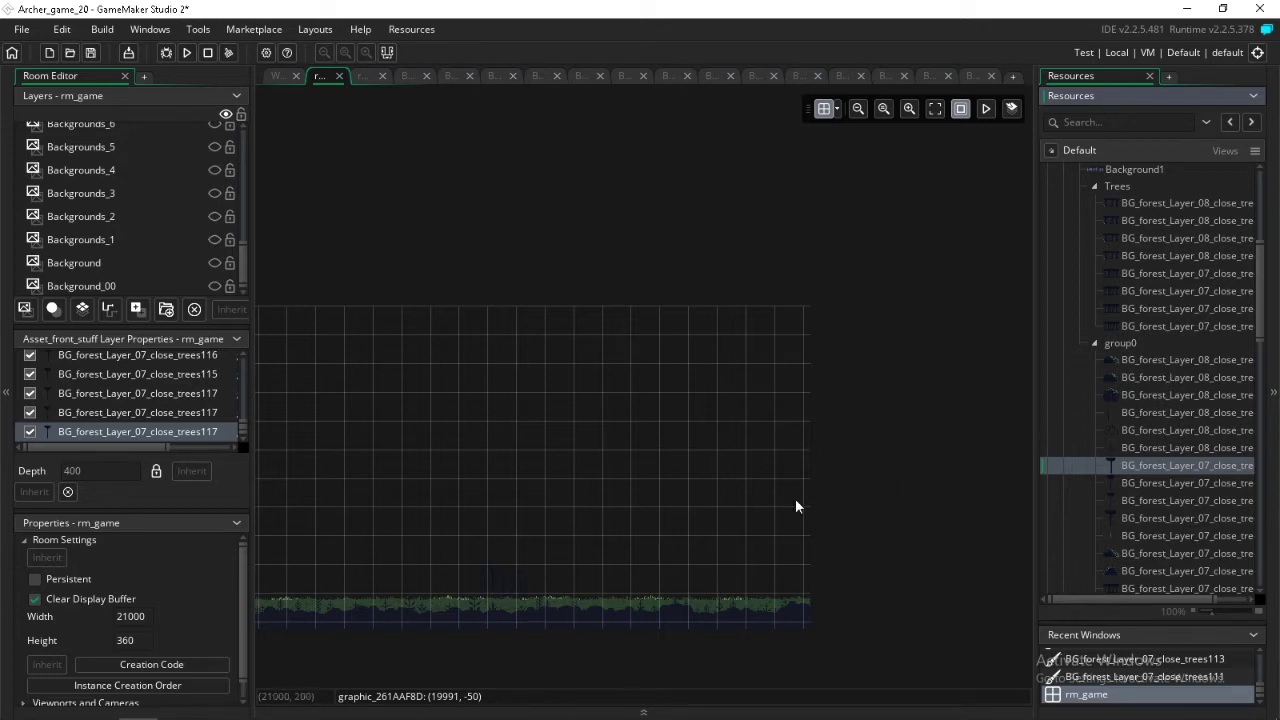
- Select the run of placed large BG_forest_Layer_07_close_trees114 to trees117 assets in the Asset_front_stuff layer and delete them all
{"action": "scroll", "coordinate": [800, 547], "scroll_direction": "left", "scroll_amount": 3}
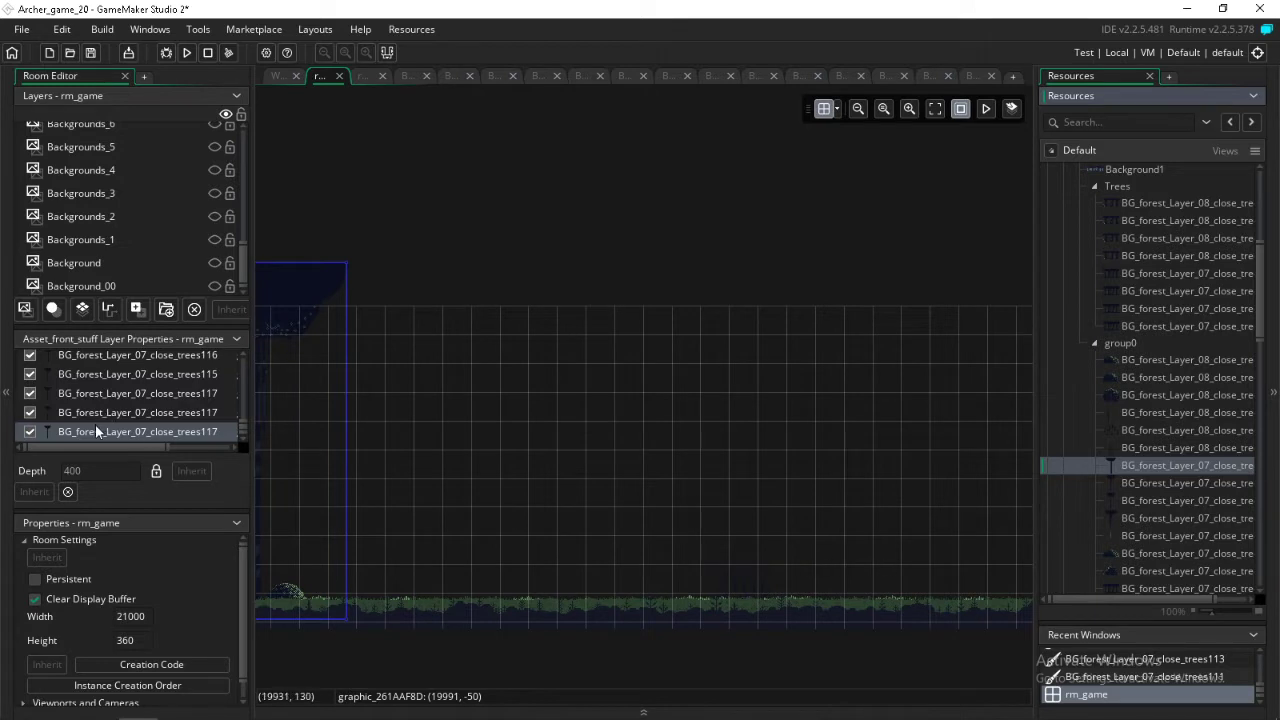
{"action": "scroll", "coordinate": [95, 428], "scroll_direction": "up", "scroll_amount": 3}
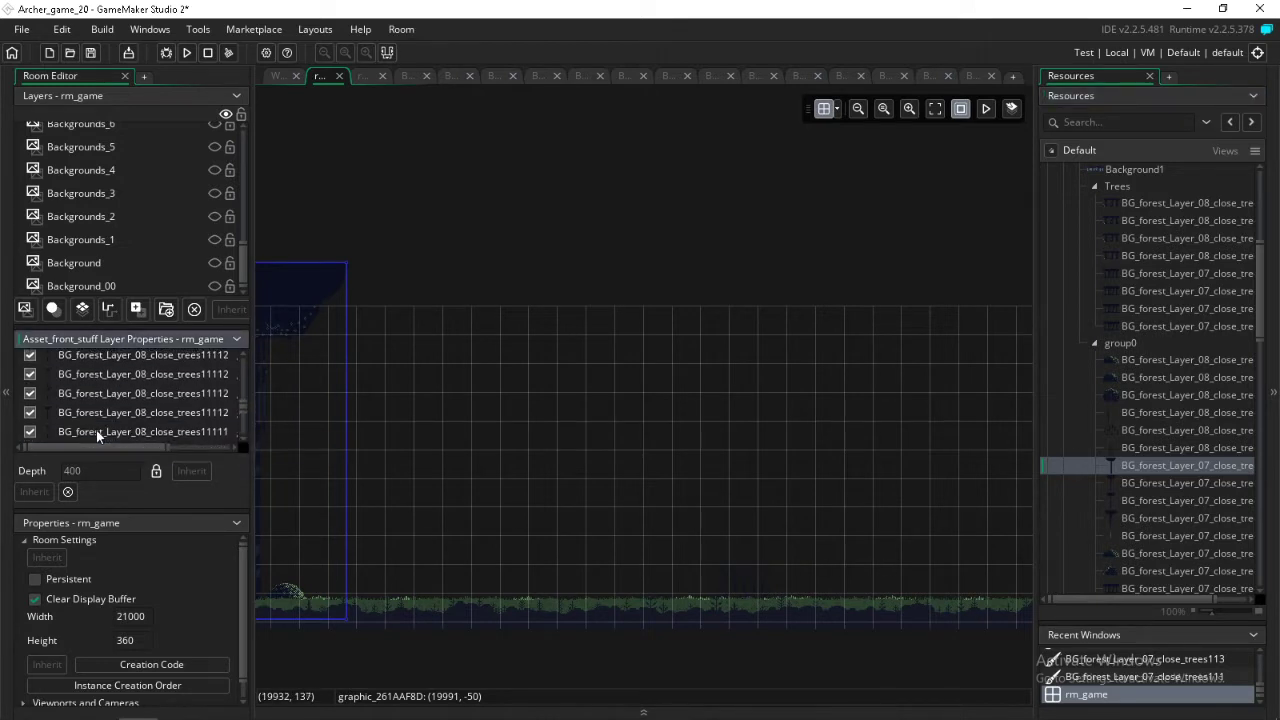
{"action": "scroll", "coordinate": [97, 432], "scroll_direction": "up", "scroll_amount": 1}
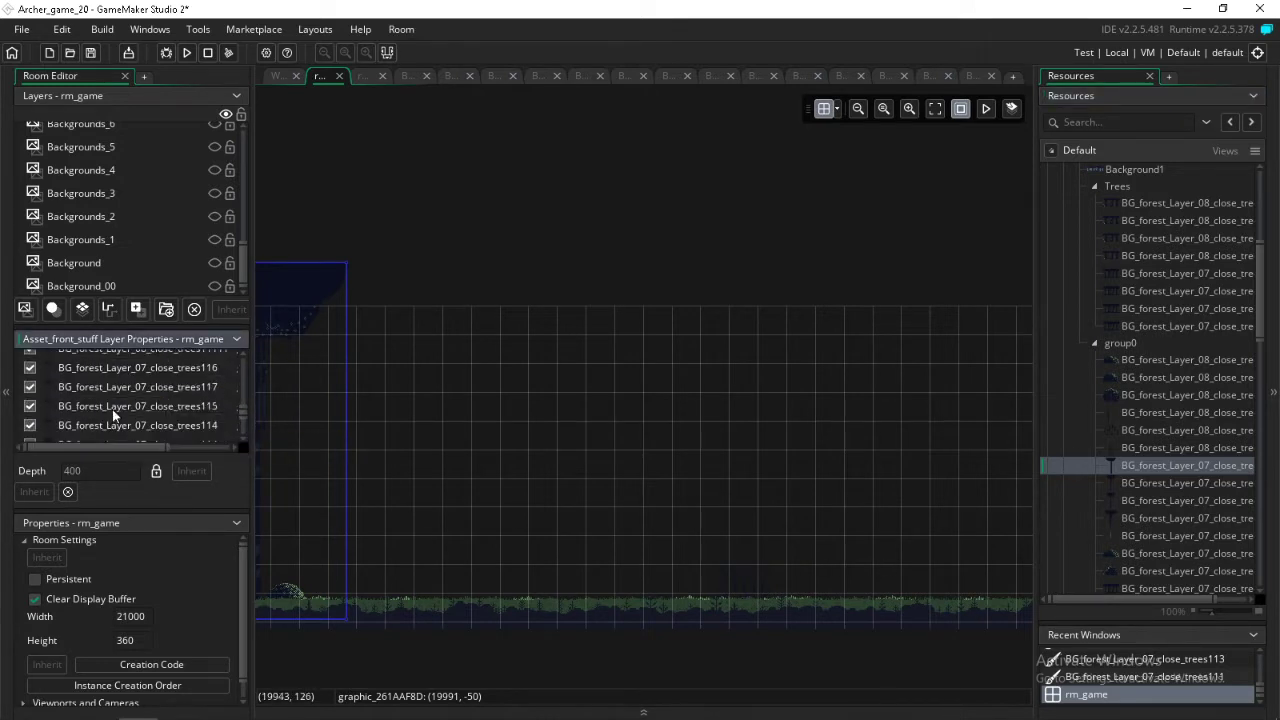
{"action": "left_click", "coordinate": [118, 367], "text": "shift"}
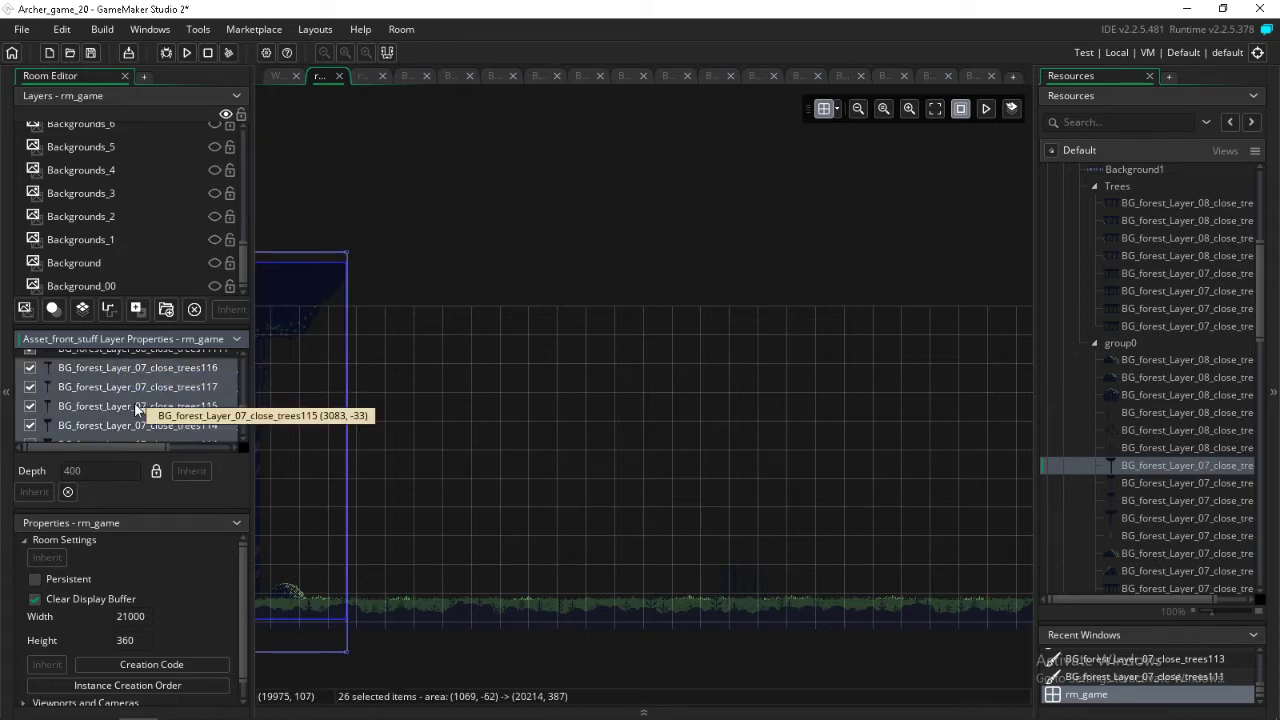
{"action": "scroll", "coordinate": [425, 356], "scroll_direction": "down", "scroll_amount": 5, "text": "ctrl"}
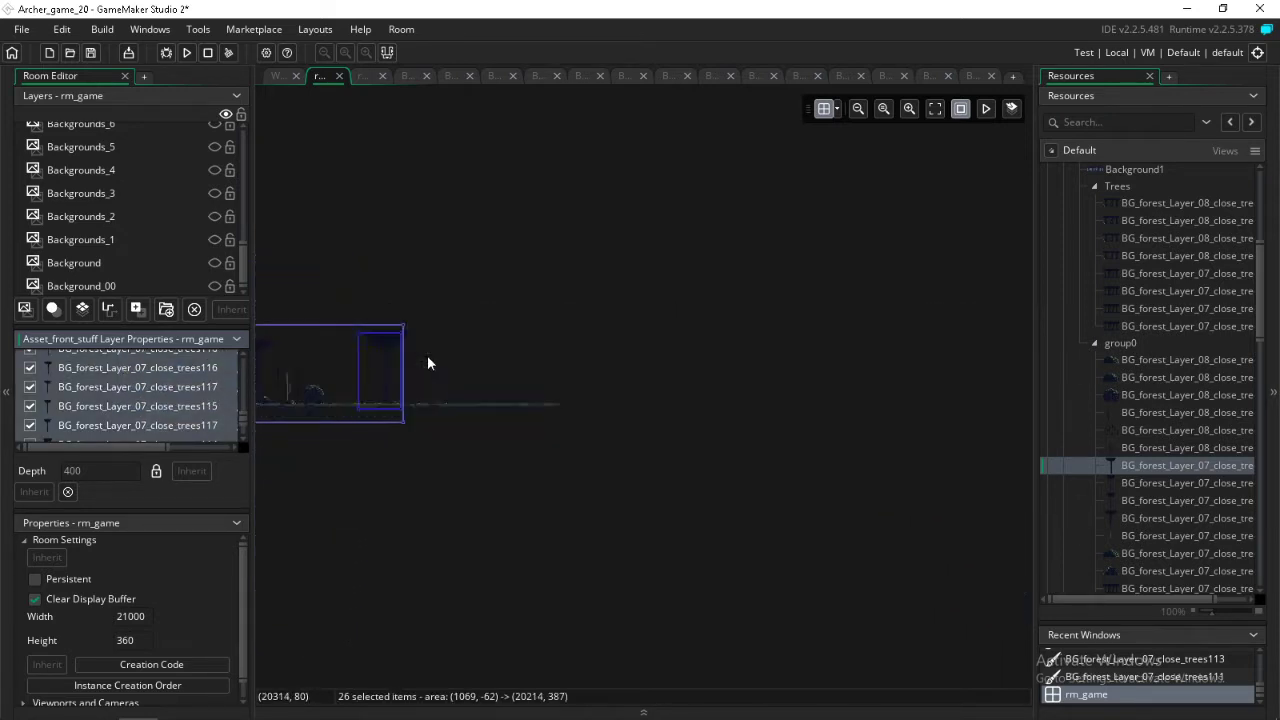
{"action": "scroll", "coordinate": [425, 356], "scroll_direction": "left", "scroll_amount": 5}
{"action": "scroll", "coordinate": [425, 356], "scroll_direction": "right", "scroll_amount": 1}
{"action": "scroll", "coordinate": [524, 326], "scroll_direction": "up", "scroll_amount": 5, "text": "ctrl"}
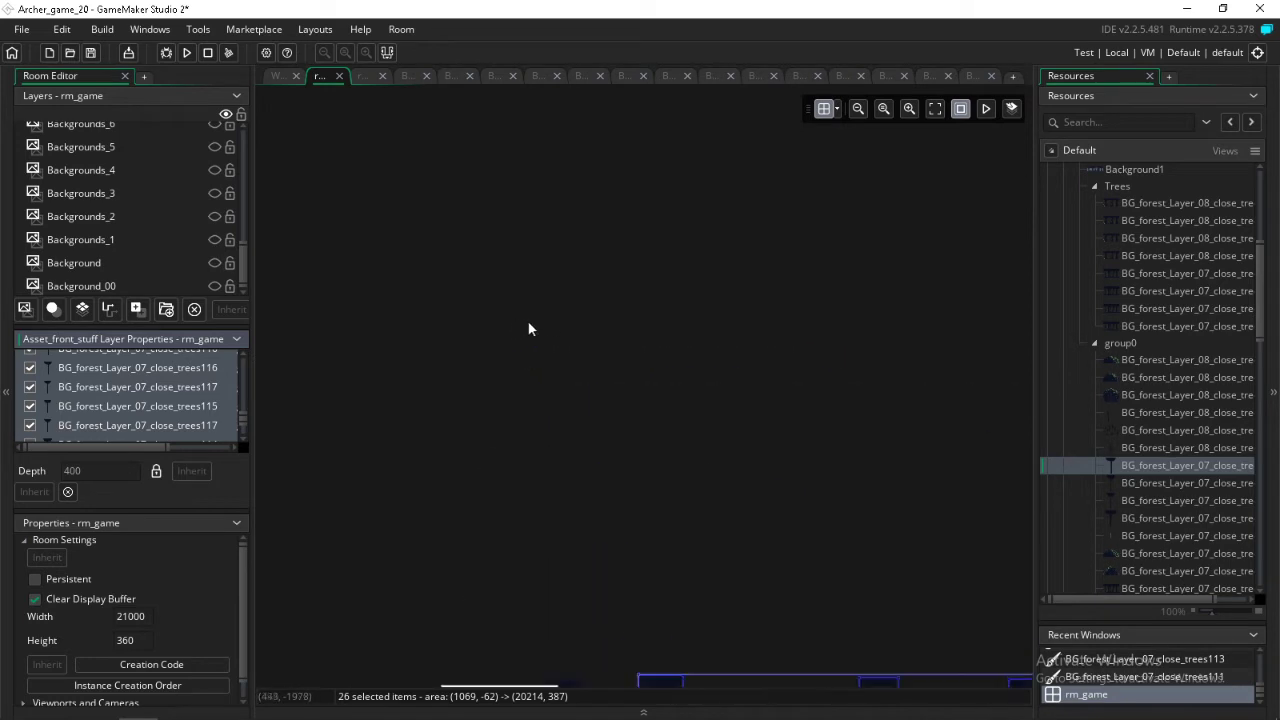
{"action": "scroll", "coordinate": [574, 340], "scroll_direction": "down", "scroll_amount": 3, "text": "ctrl"}
{"action": "scroll", "coordinate": [640, 386], "scroll_direction": "left", "scroll_amount": 1}
{"action": "scroll", "coordinate": [642, 397], "scroll_direction": "right", "scroll_amount": 2}
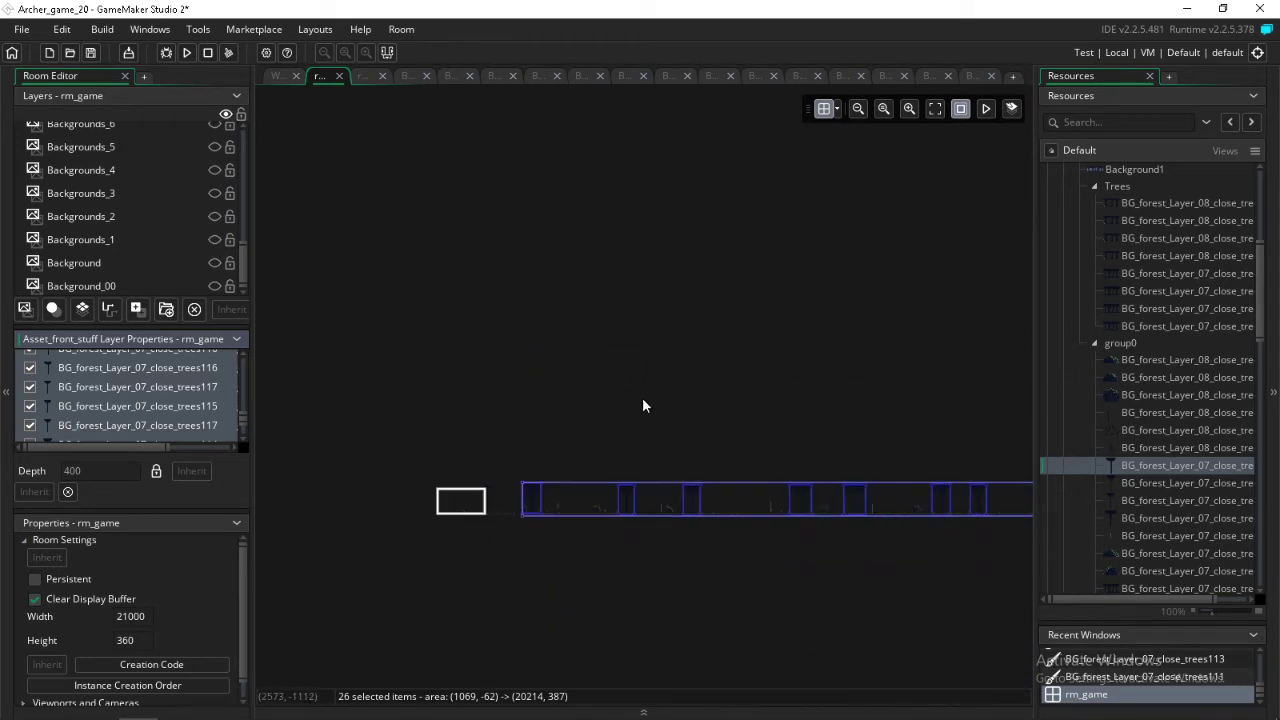
{"action": "scroll", "coordinate": [642, 411], "scroll_direction": "down", "scroll_amount": 2, "text": "ctrl"}
{"action": "scroll", "coordinate": [642, 411], "scroll_direction": "up", "scroll_amount": 4, "text": "ctrl"}
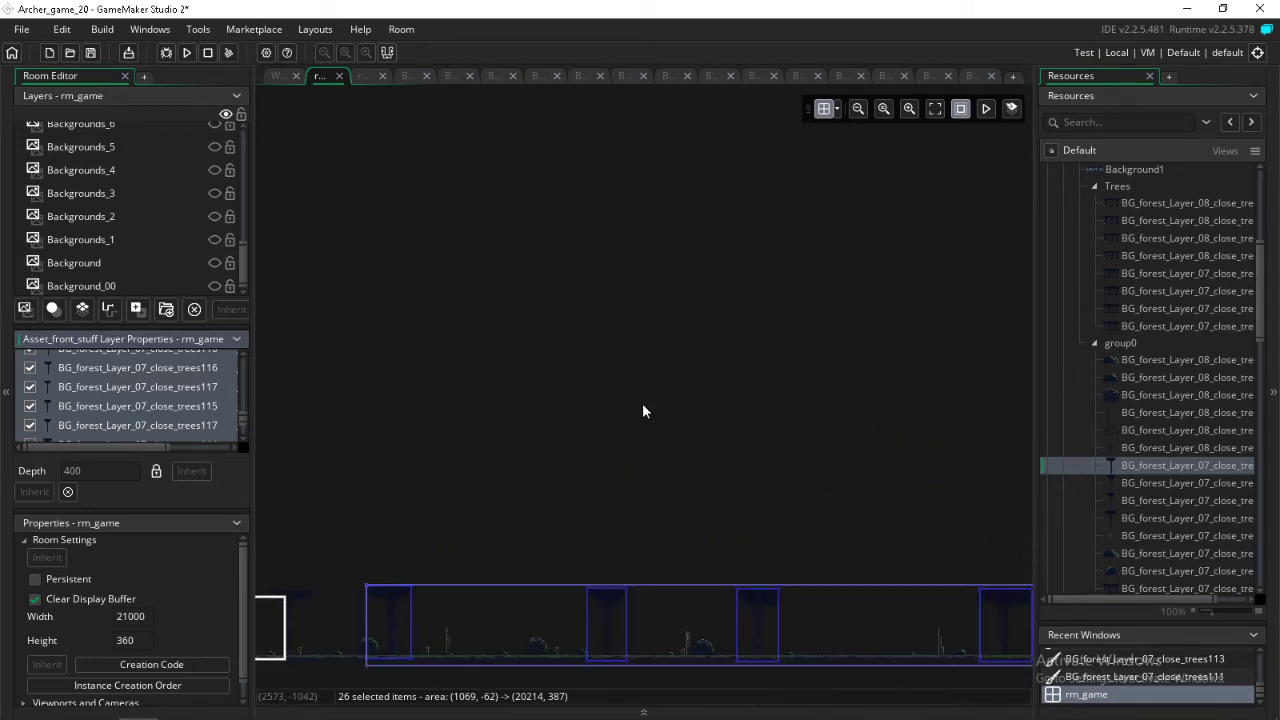
{"action": "left_click", "coordinate": [652, 434]}
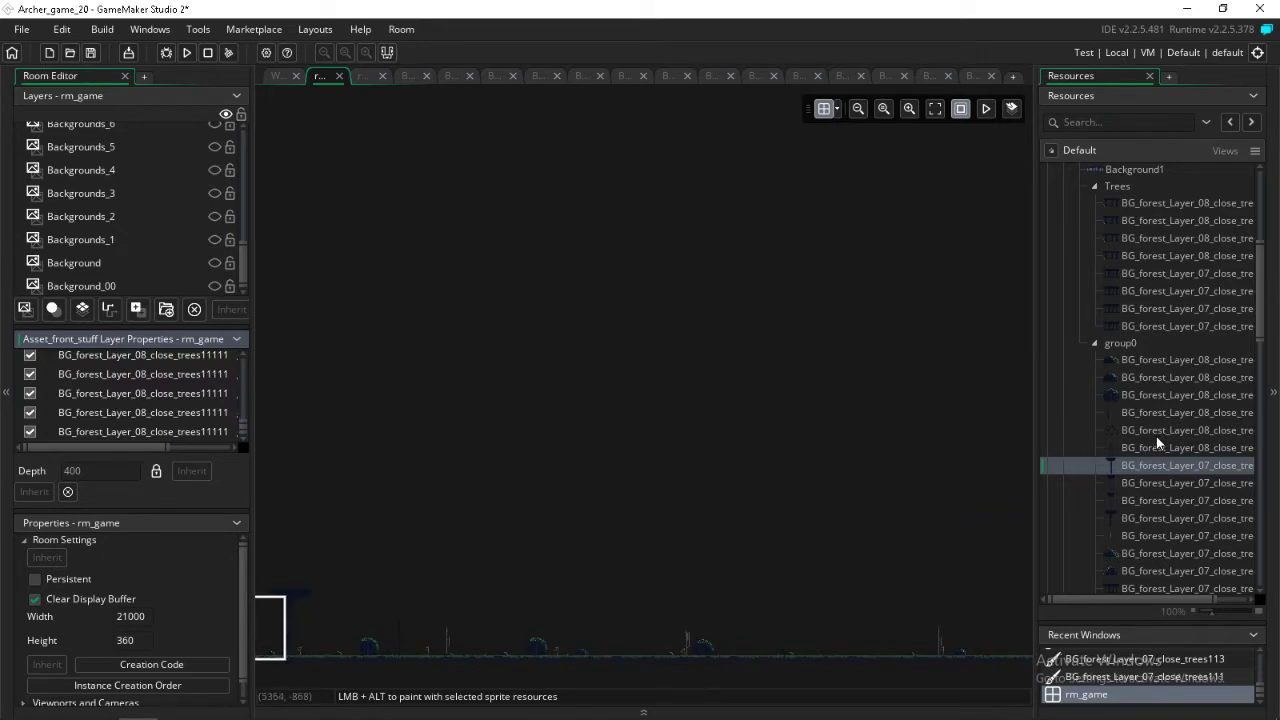
{"action": "scroll", "coordinate": [221, 396], "scroll_direction": "up", "scroll_amount": 15}
{"action": "scroll", "coordinate": [221, 396], "scroll_direction": "up", "scroll_amount": 10}
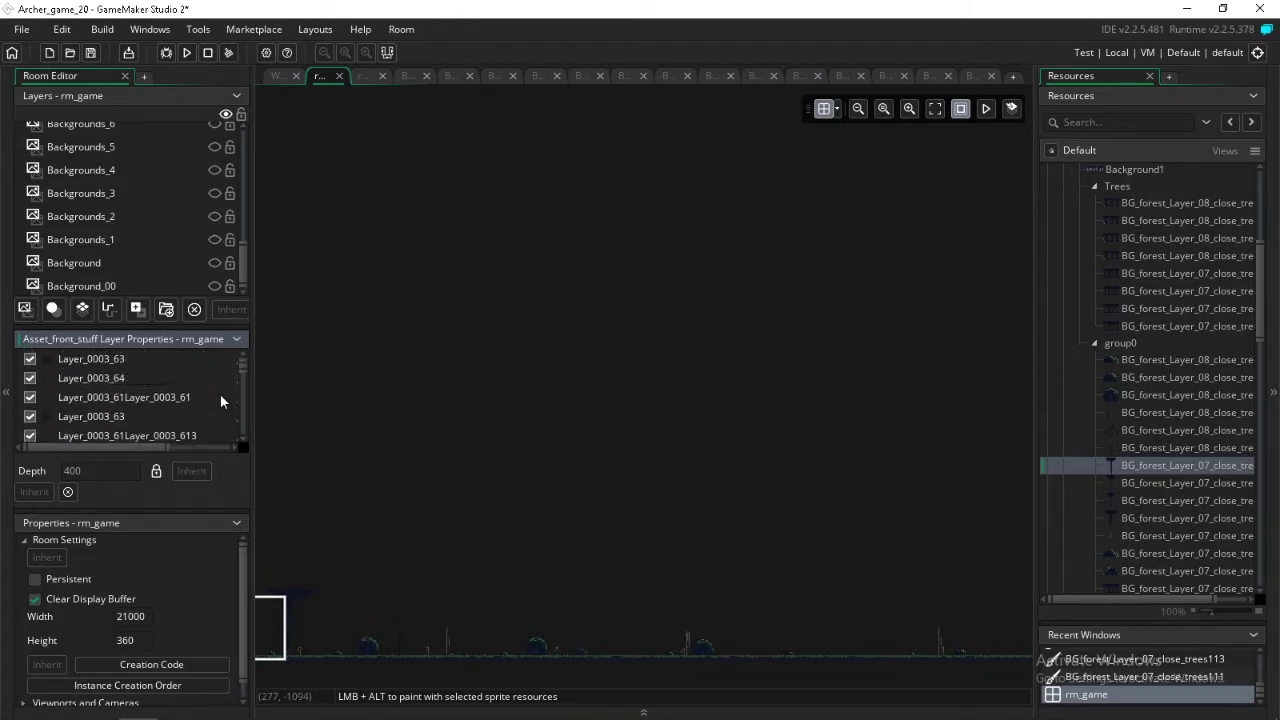
{"action": "scroll", "coordinate": [227, 401], "scroll_direction": "up", "scroll_amount": 5}
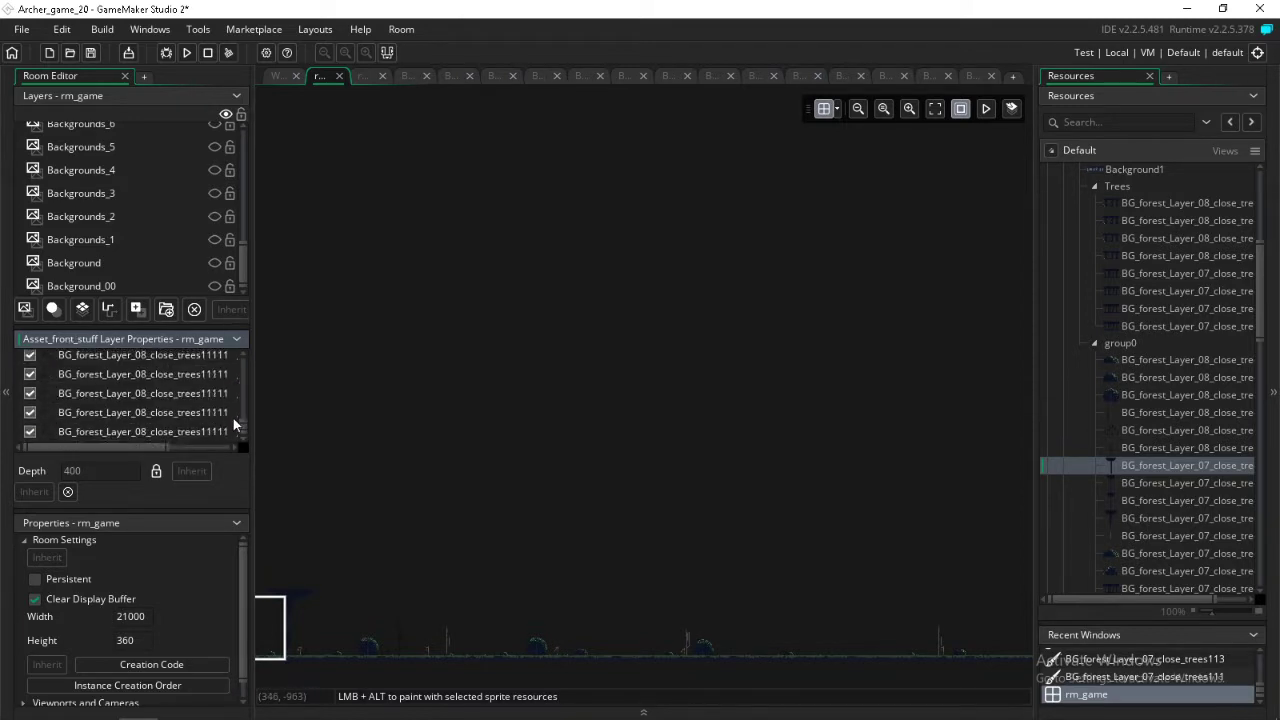
- Open the image of BG_forest_Layer_08_close_trees1 for editing and delete everything to the right of its first tree
{"action": "left_click", "coordinate": [1144, 203]}
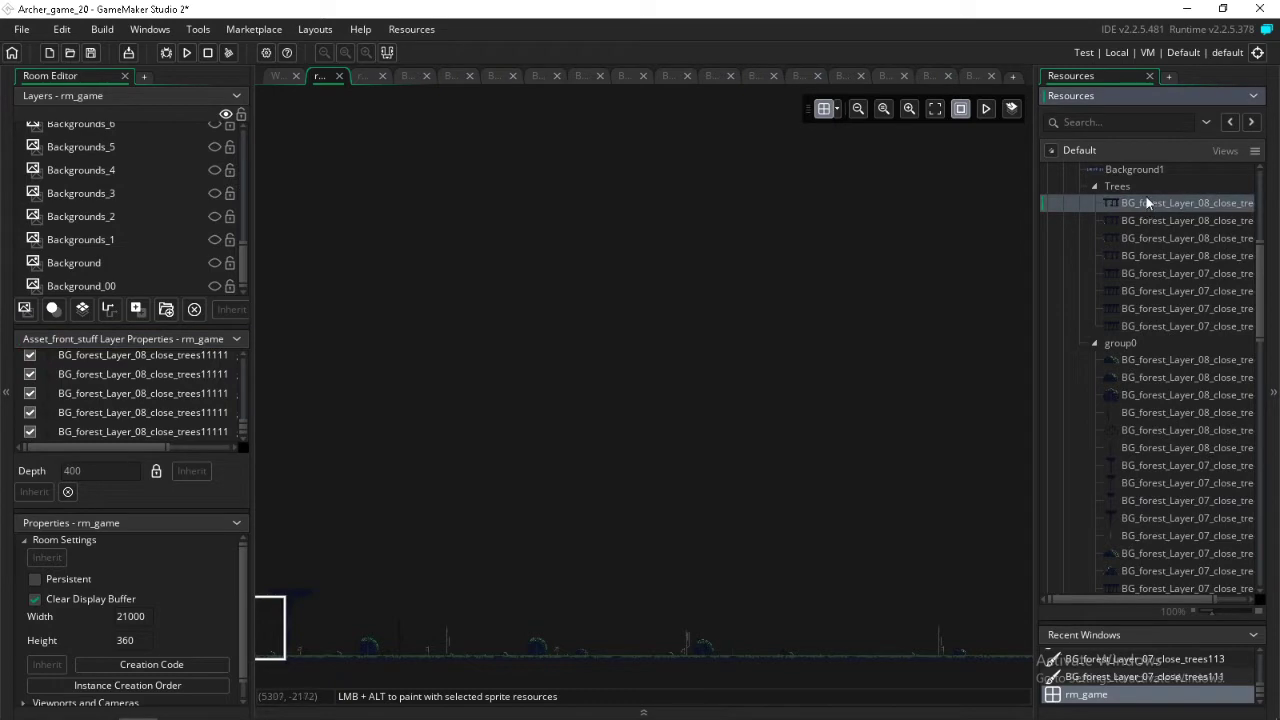
{"action": "double_click", "coordinate": [1144, 202]}
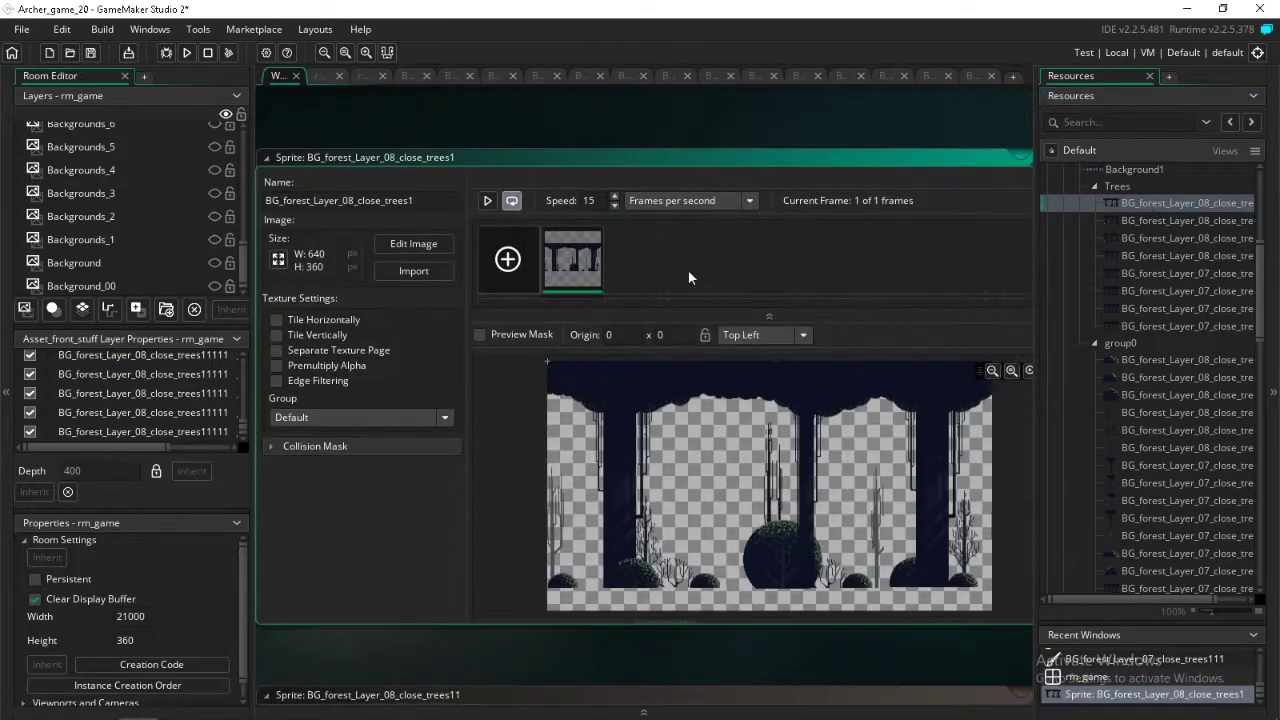
{"action": "double_click", "coordinate": [571, 250]}
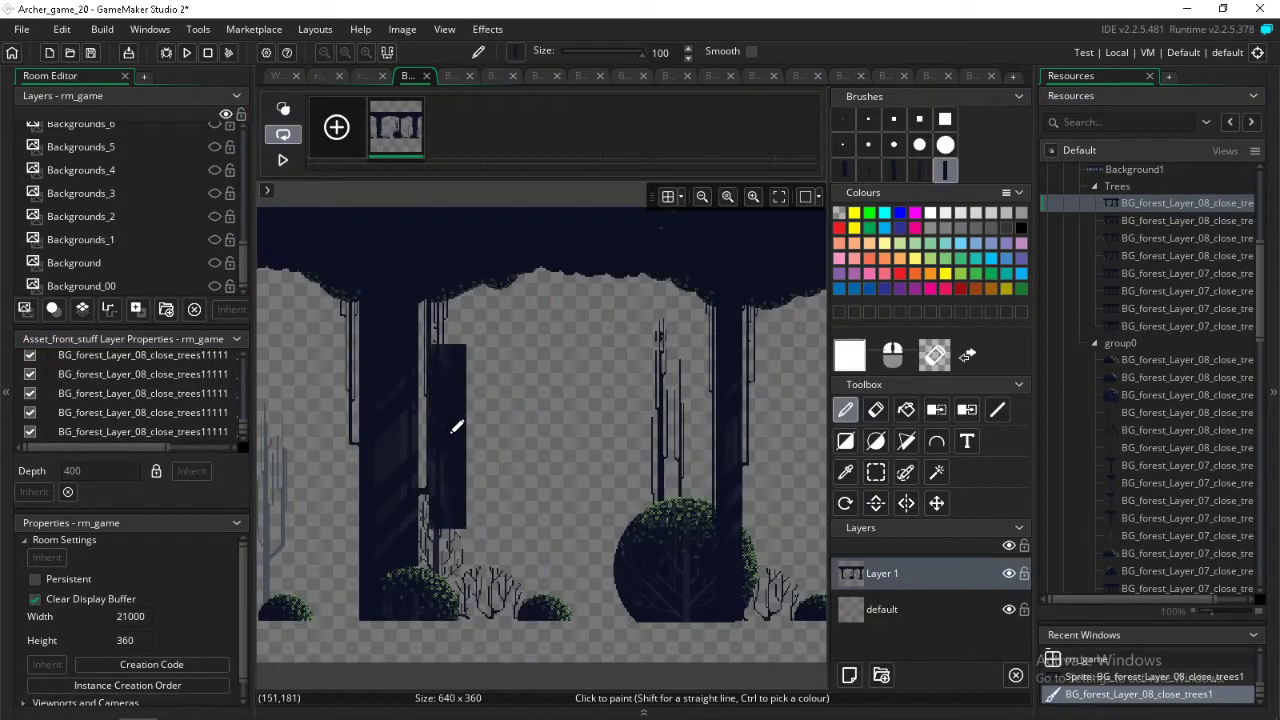
{"action": "scroll", "coordinate": [457, 425], "scroll_direction": "down", "scroll_amount": 4}
{"action": "left_click", "coordinate": [880, 474]}
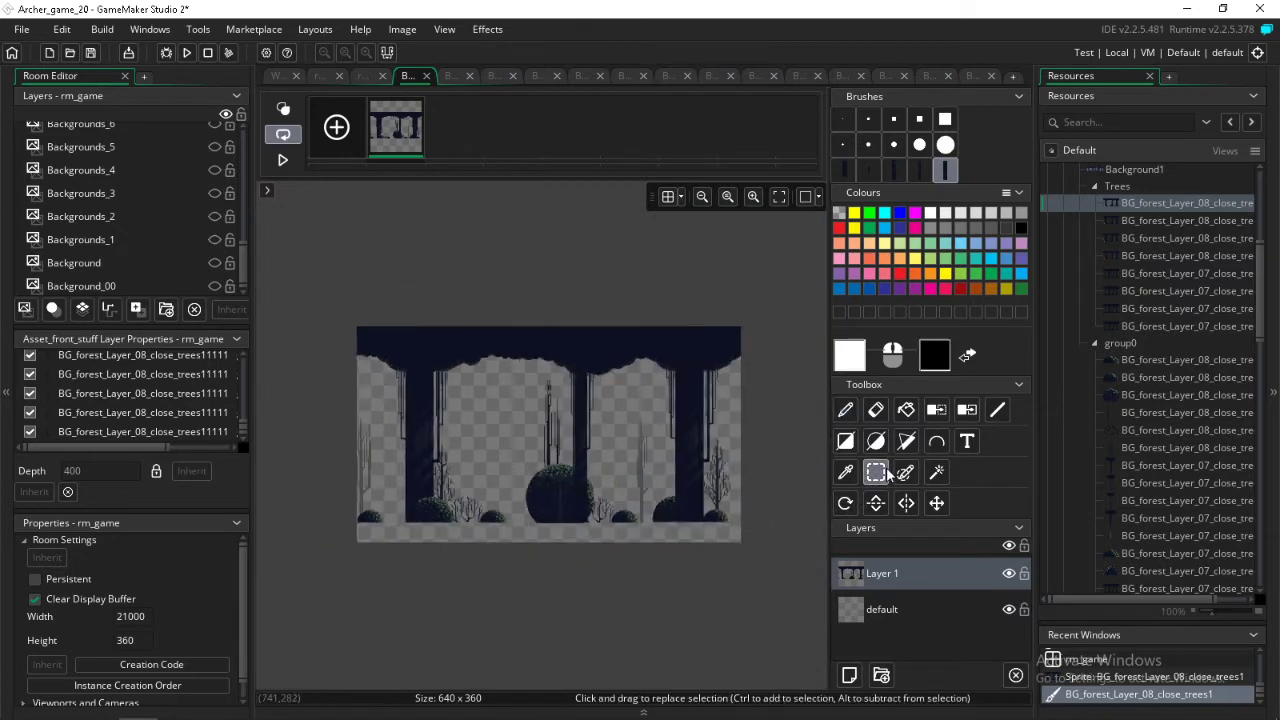
{"action": "left_click_drag", "start_coordinate": [773, 320], "coordinate": [497, 548]}
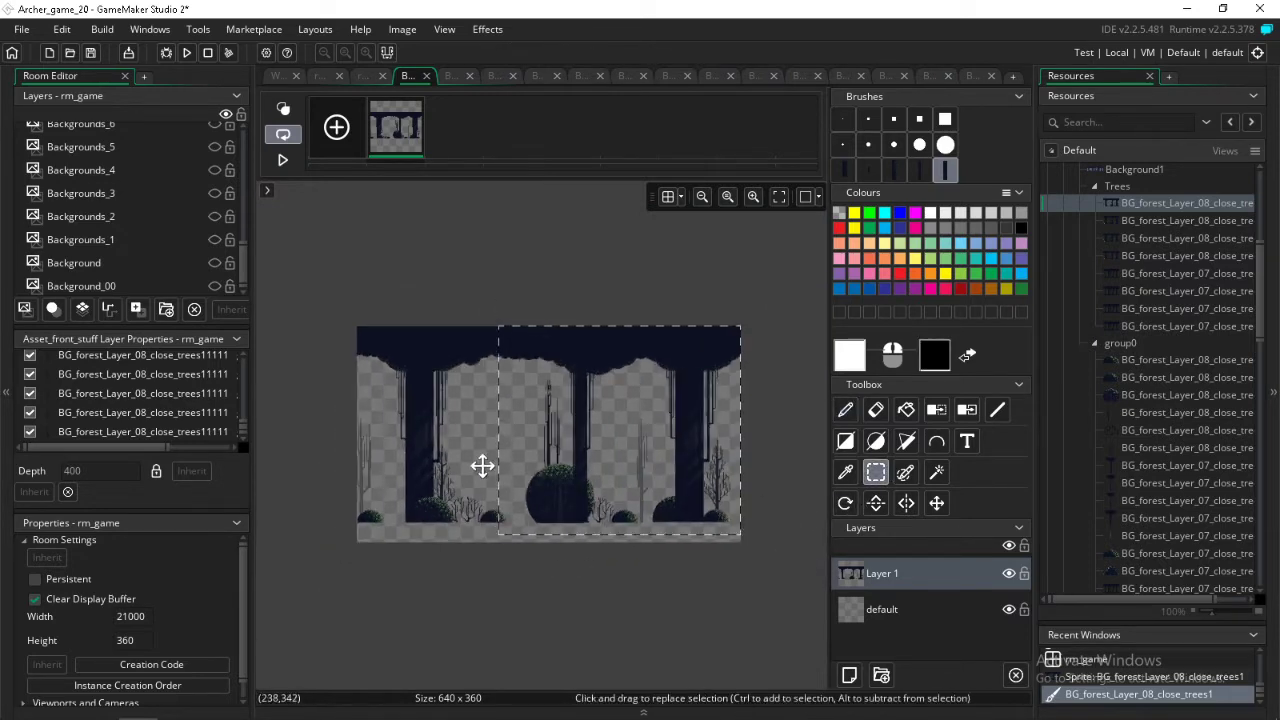
{"action": "key", "text": "Delete"}
- Delete the leftover small bush right of the tree and the bush with thin stems at the image's left edge
{"action": "left_click_drag", "start_coordinate": [483, 467], "coordinate": [486, 540]}
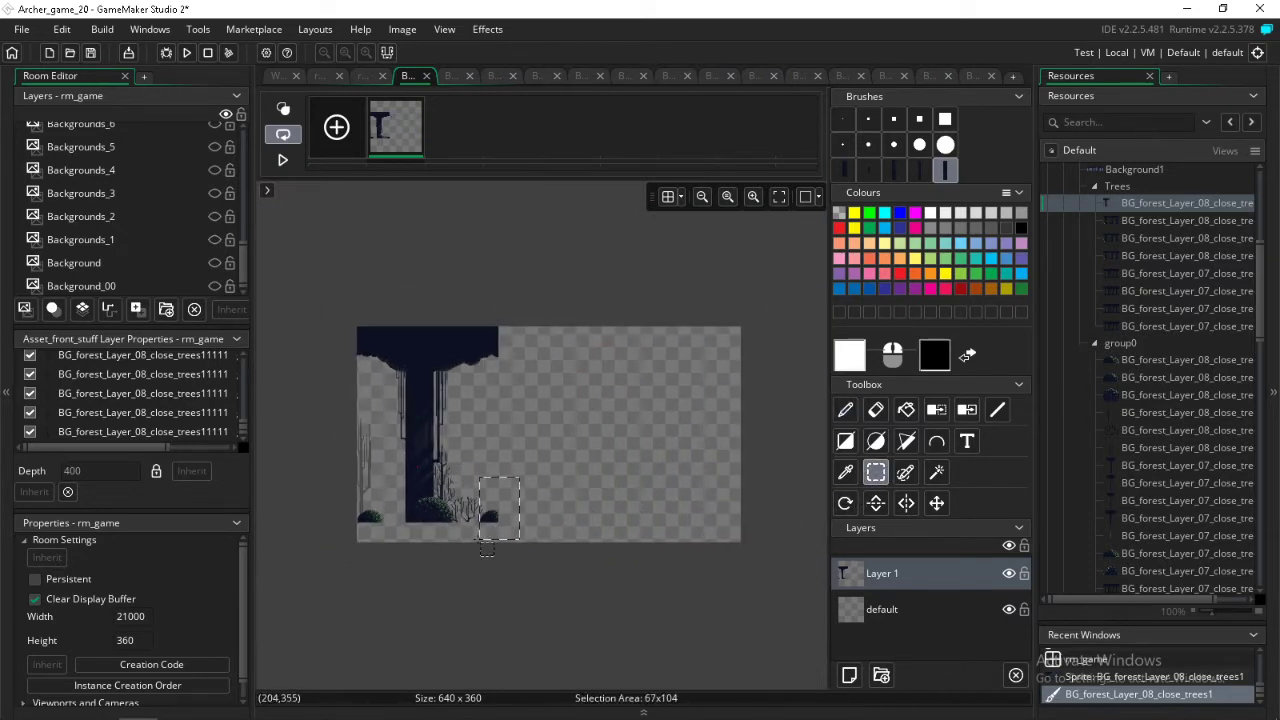
{"action": "left_click_drag", "start_coordinate": [309, 410], "coordinate": [385, 543]}
{"action": "key", "text": "Delete"}
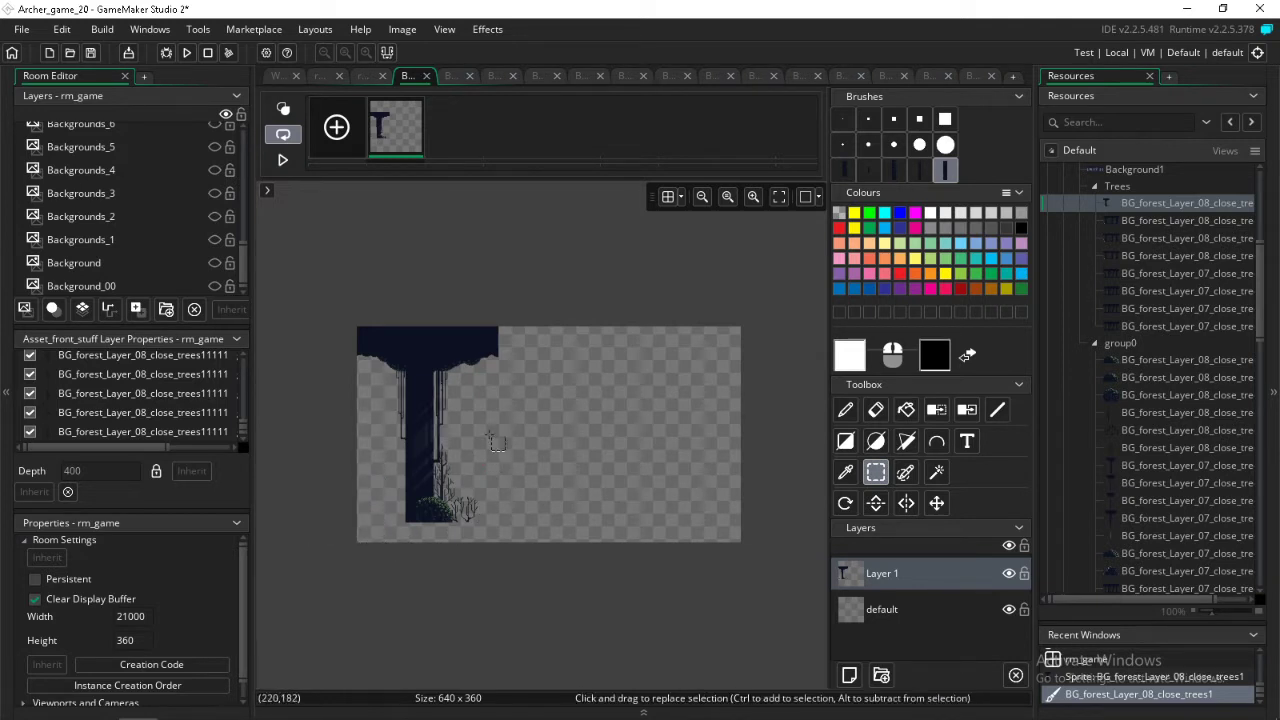
- Round off both cut ends of the tree's canopy by erasing with the round brush at size 31
{"action": "scroll", "coordinate": [481, 475], "scroll_direction": "up", "scroll_amount": 2}
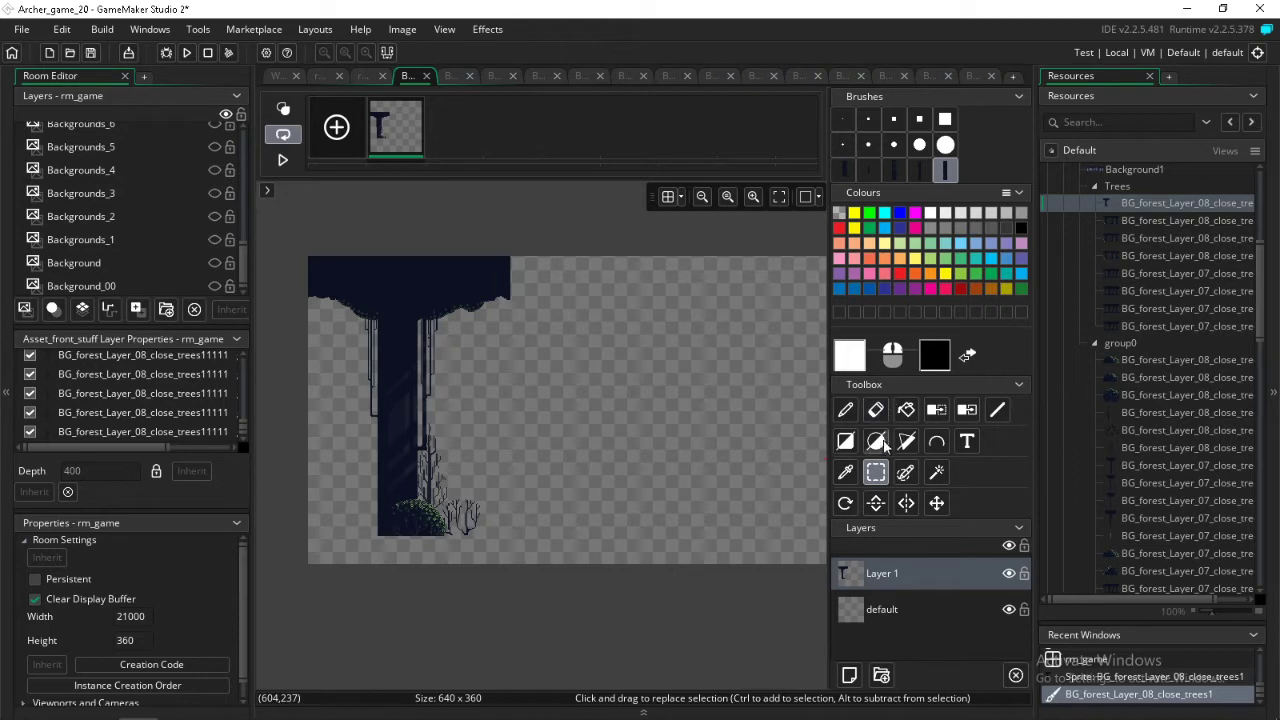
{"action": "left_click", "coordinate": [845, 410]}
{"action": "left_click", "coordinate": [945, 145]}
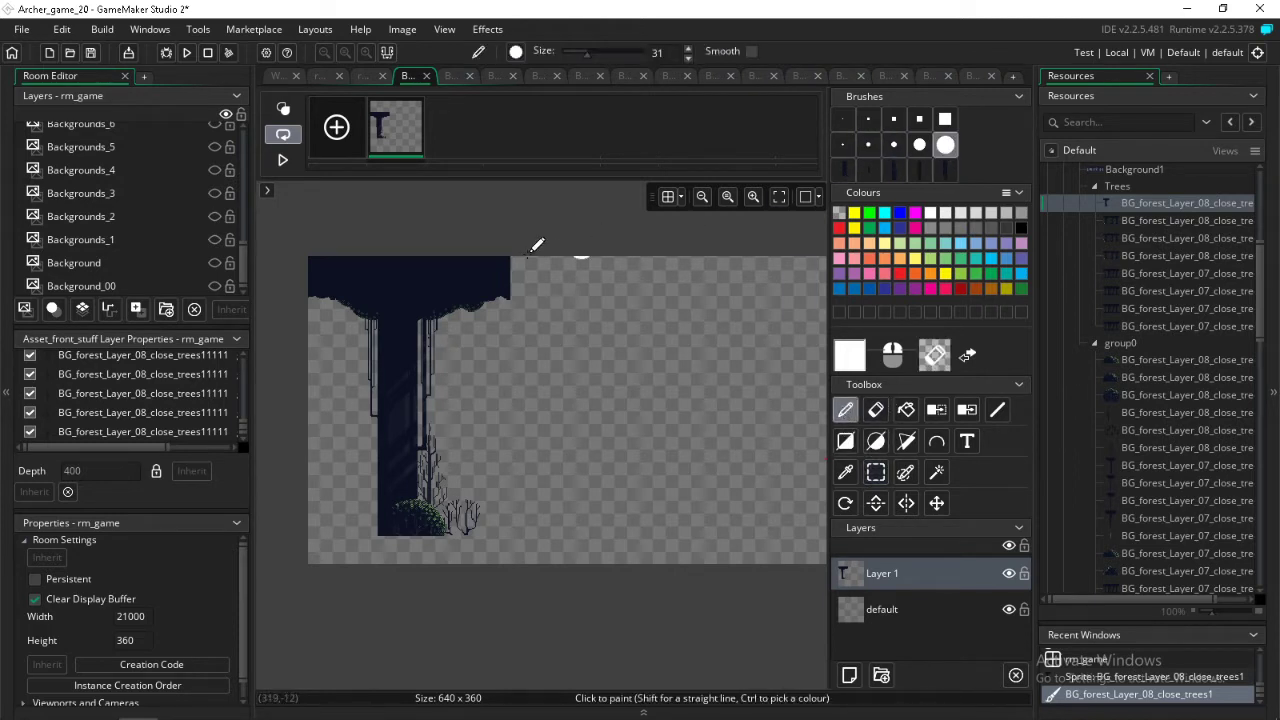
{"action": "key", "text": "e"}
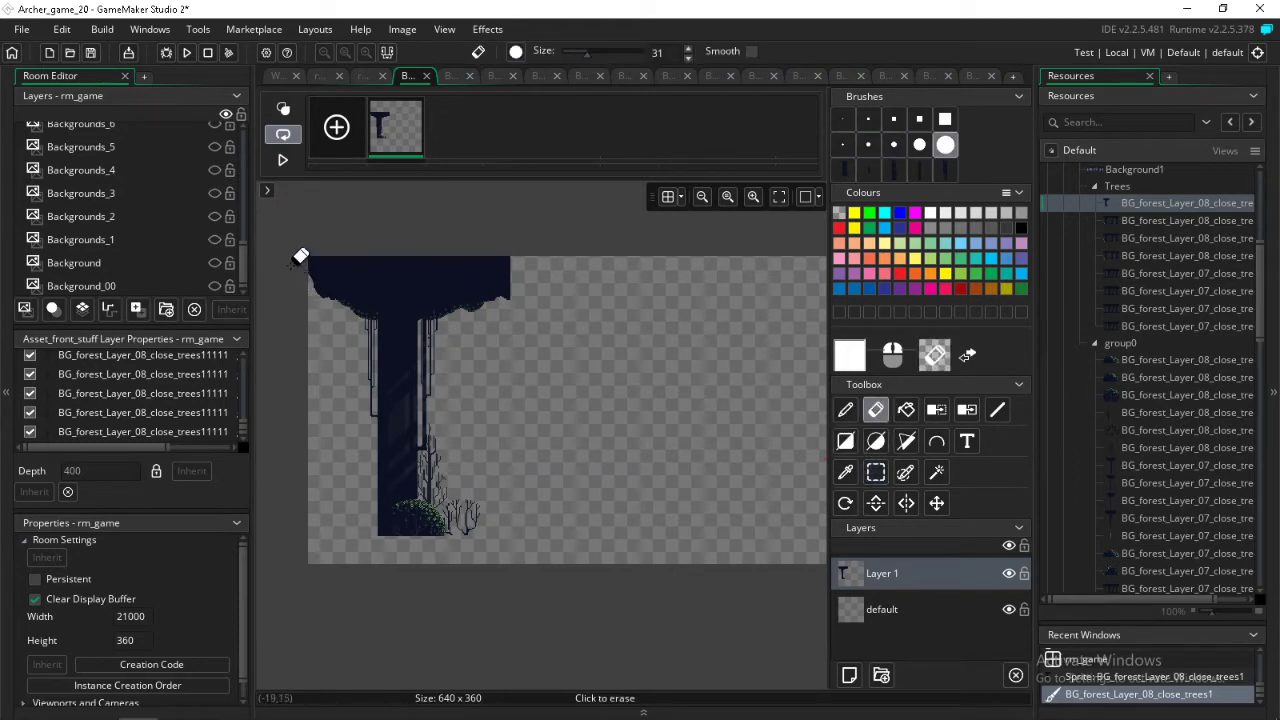
{"action": "left_click_drag", "start_coordinate": [299, 275], "coordinate": [329, 312]}
{"action": "key", "text": "d"}
{"action": "key", "text": "e"}
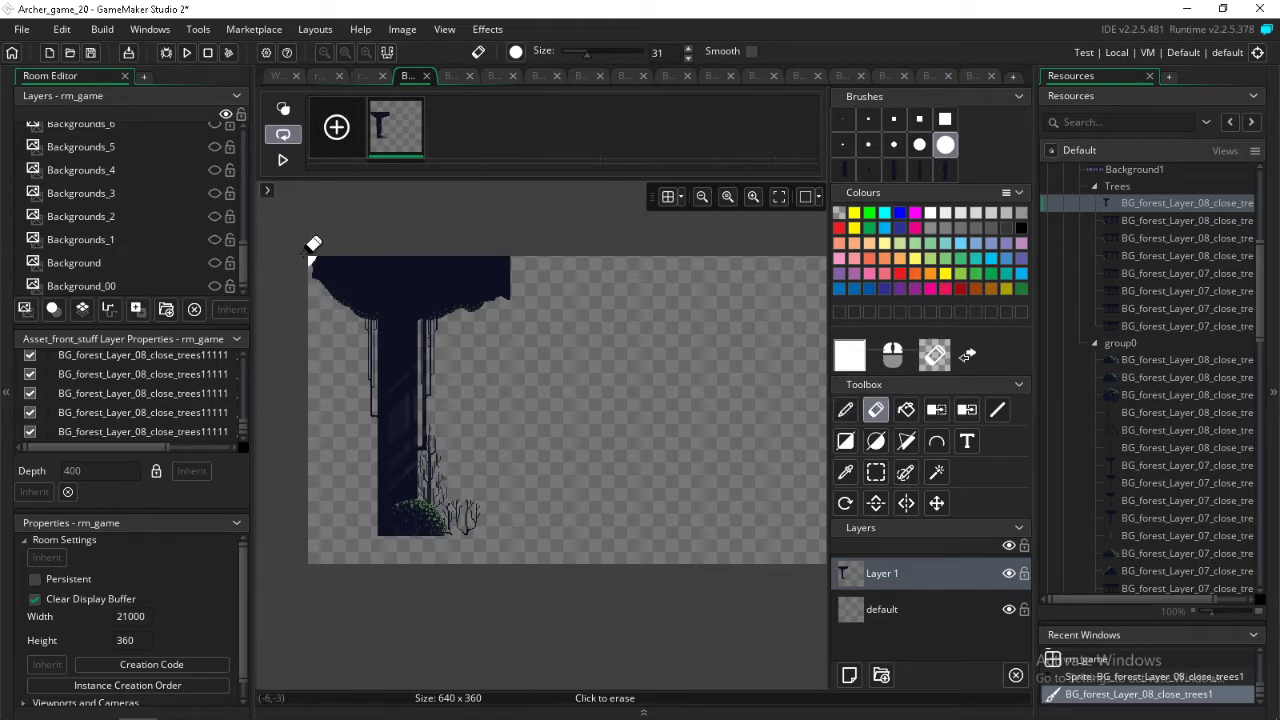
{"action": "key", "text": "d"}
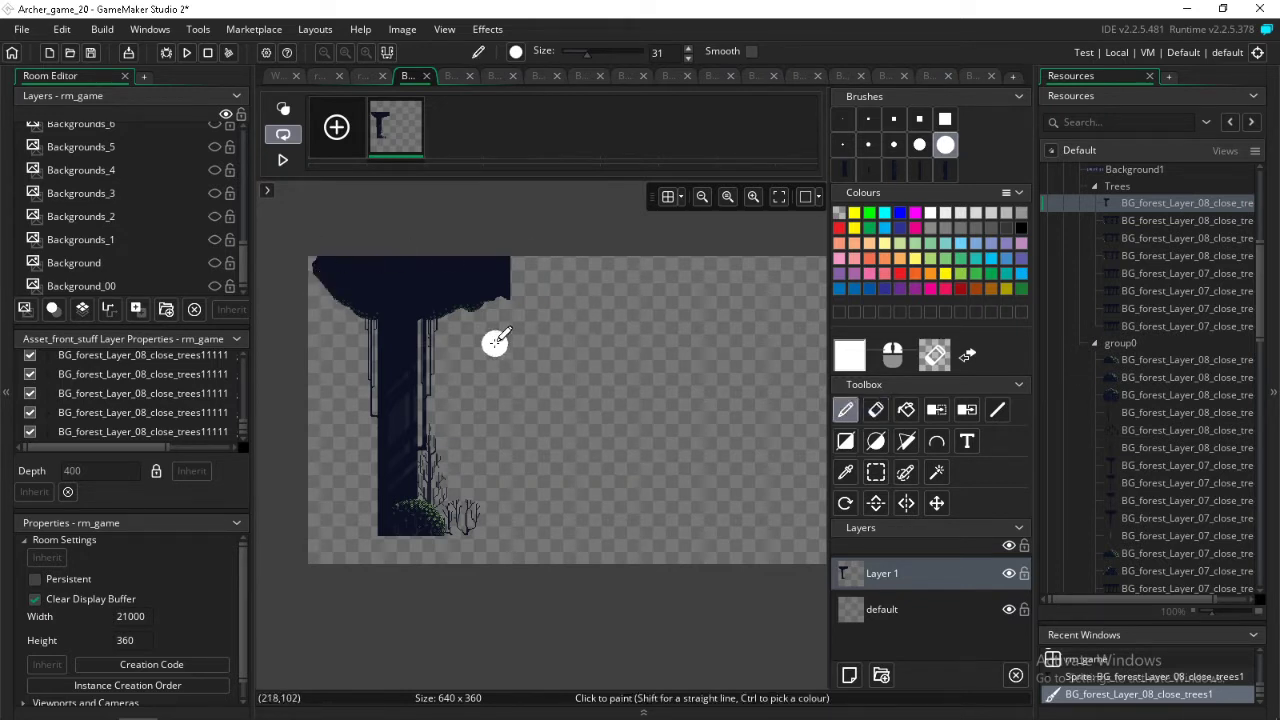
{"action": "key", "text": "ctrl+z"}
{"action": "key", "text": "e"}
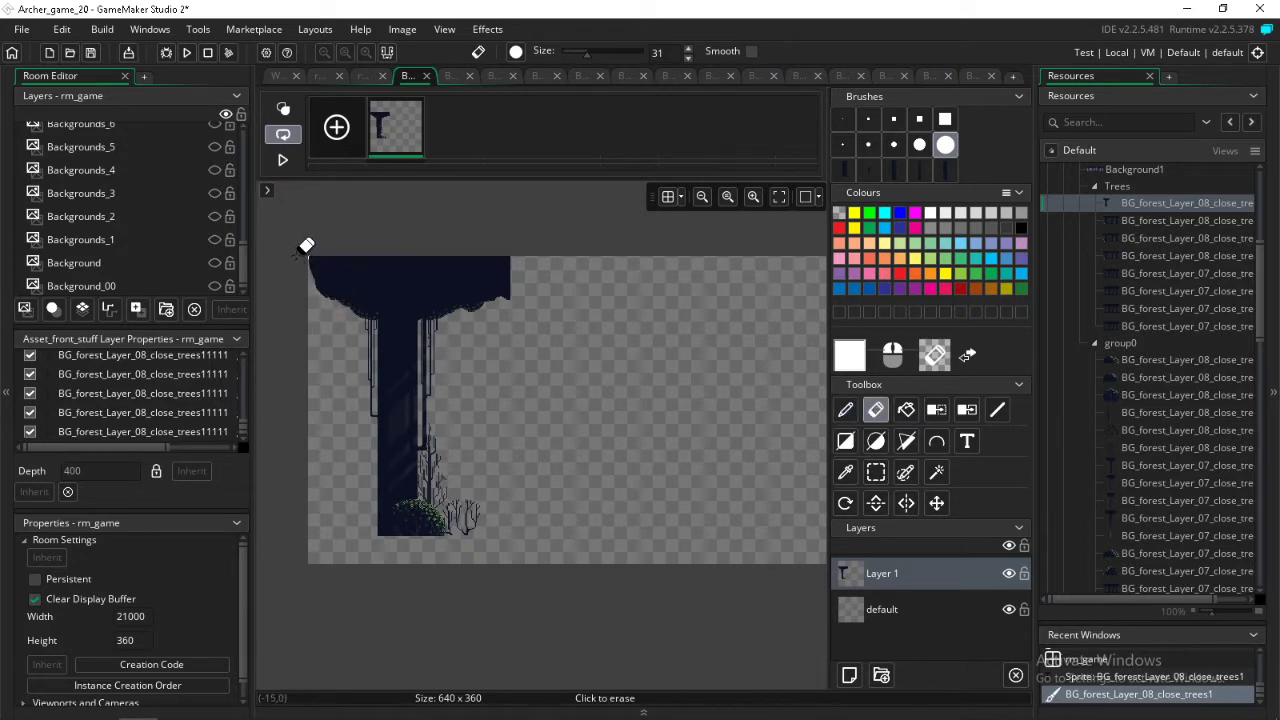
{"action": "key", "text": "d"}
{"action": "right_click_drag", "start_coordinate": [499, 313], "coordinate": [530, 268]}
- Delete the bare shrubs and the part of the bush sticking out beyond the right edge of the trunk's base
{"action": "scroll", "coordinate": [519, 471], "scroll_direction": "up", "scroll_amount": 3}
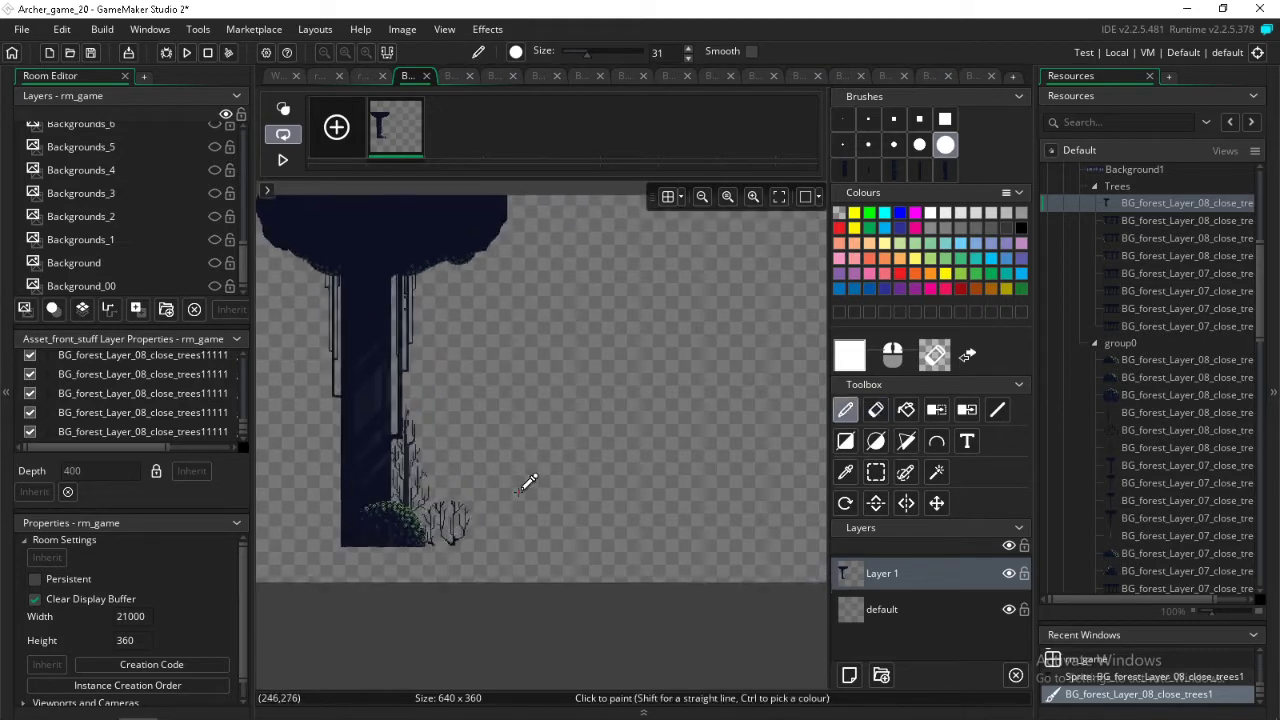
{"action": "left_click", "coordinate": [875, 472]}
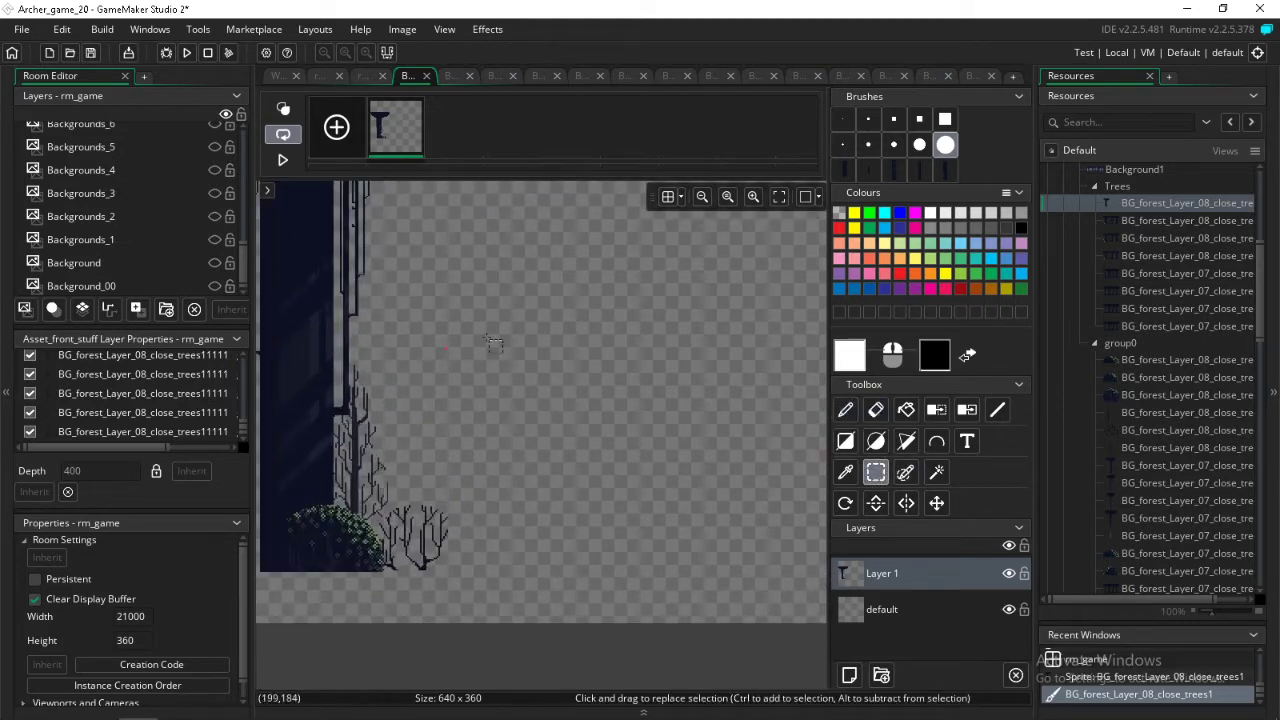
{"action": "left_click_drag", "start_coordinate": [520, 343], "coordinate": [350, 584]}
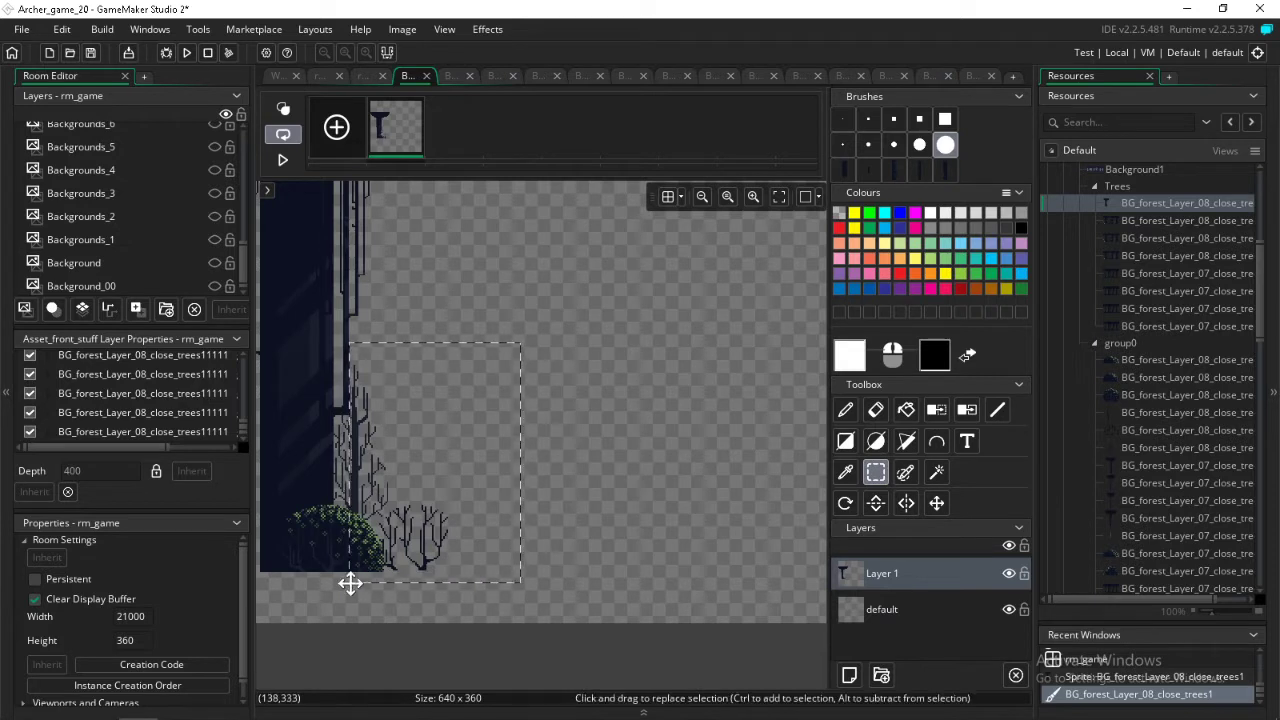
{"action": "key", "text": "Delete"}
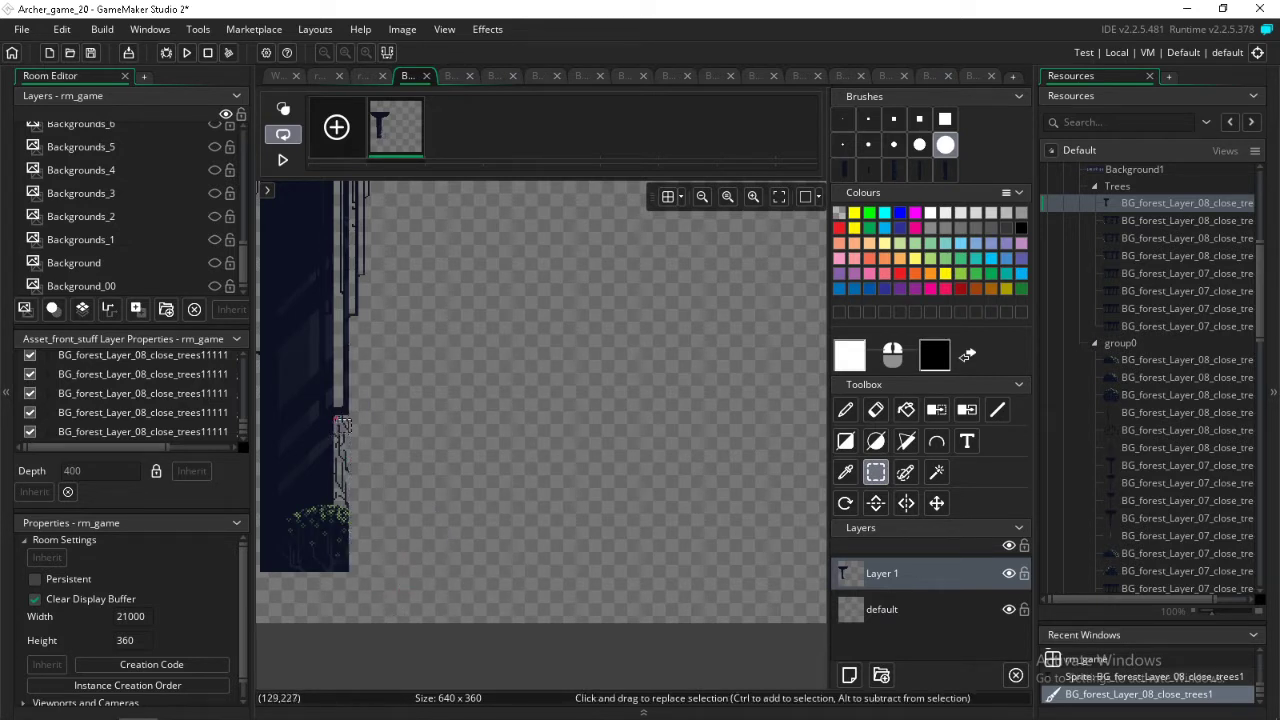
{"action": "left_click_drag", "start_coordinate": [337, 418], "coordinate": [410, 575]}
{"action": "key", "text": "Delete"}
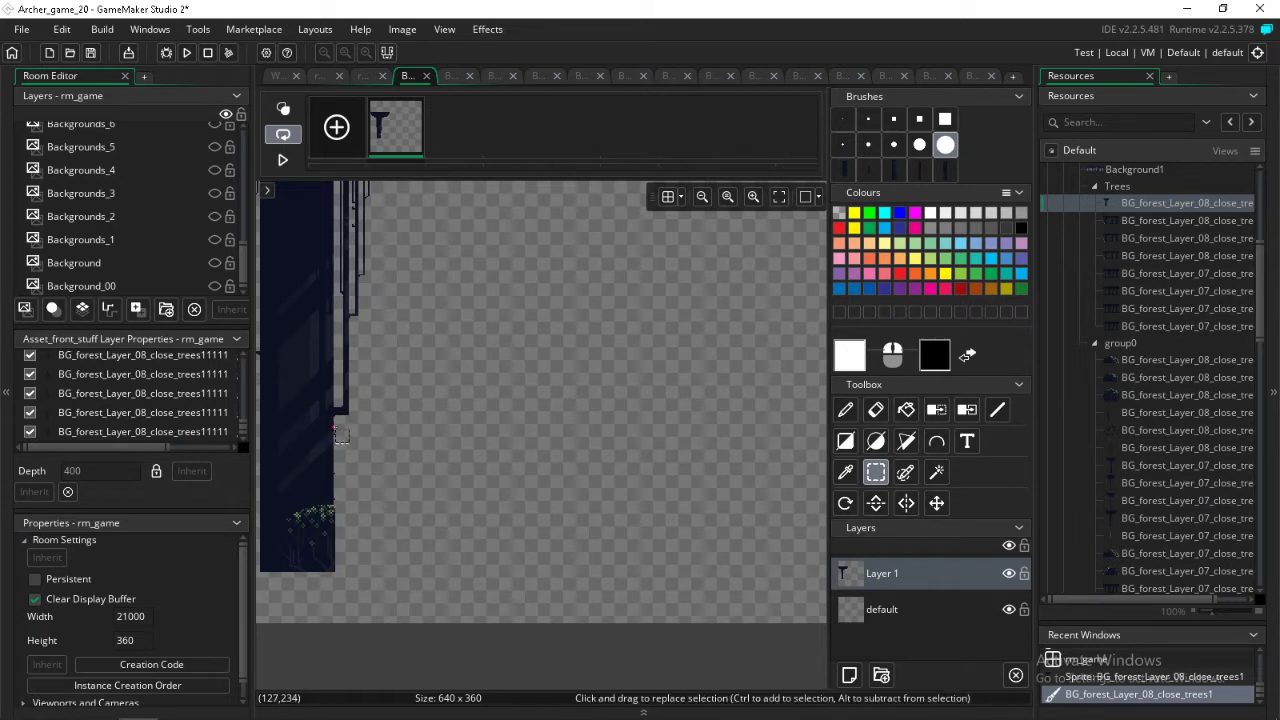
- Delete the remaining strip of bush along the lower right edge of the tree's trunk
{"action": "left_click_drag", "start_coordinate": [333, 425], "coordinate": [352, 542]}
{"action": "mouse_move", "coordinate": [396, 419]}
{"action": "left_mouse_down"}
{"action": "mouse_move", "coordinate": [366, 450]}
{"action": "mouse_move", "coordinate": [334, 580]}
{"action": "left_mouse_up"}
{"action": "key", "text": "Delete"}
- Copy the clean middle section of the trunk and stamp it below to extend the trunk to the canvas's bottom edge
{"action": "middle_click_drag", "start_coordinate": [382, 531], "coordinate": [611, 554]}
{"action": "left_click_drag", "start_coordinate": [495, 232], "coordinate": [565, 538]}
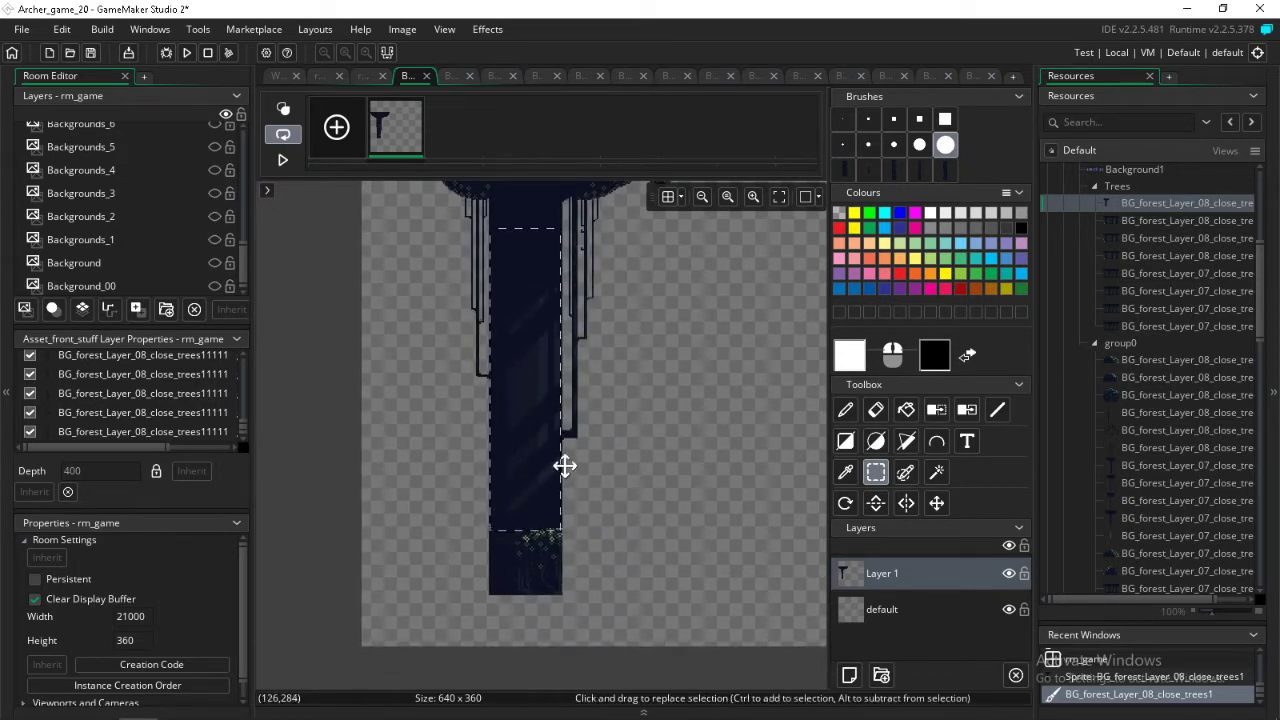
{"action": "key", "text": "ctrl+c"}
{"action": "key", "text": "ctrl+v"}
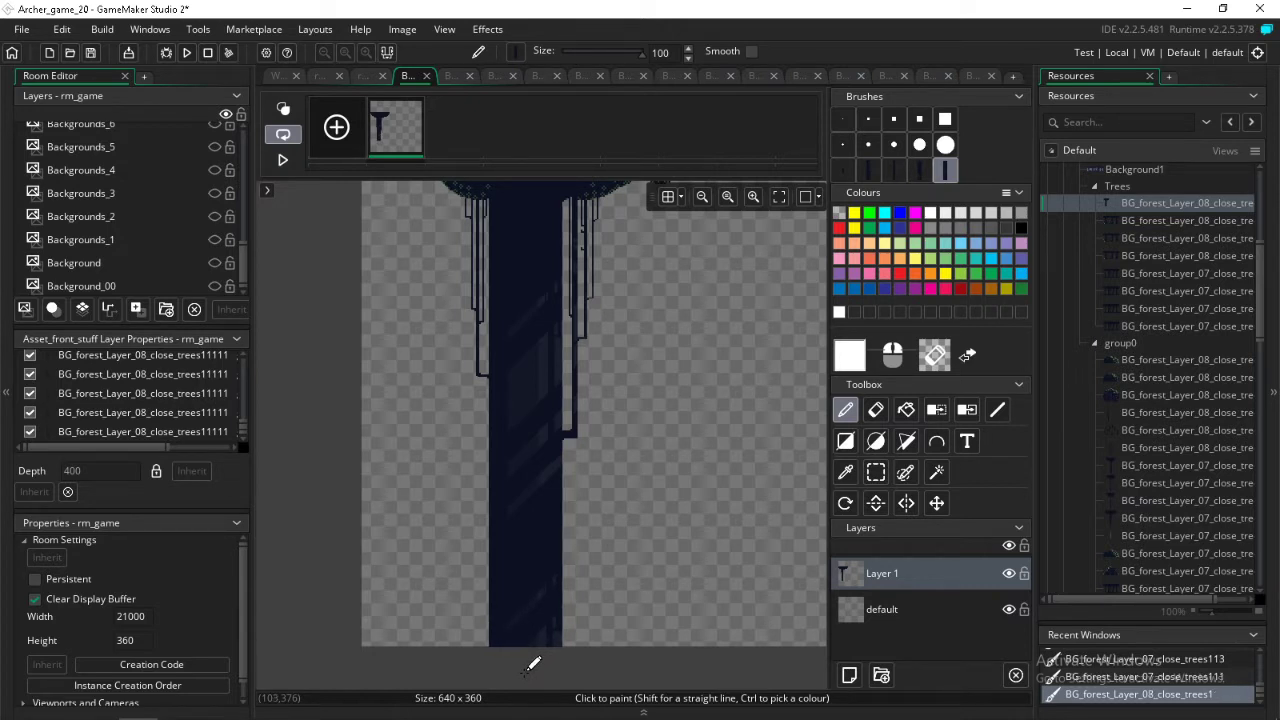
- Pick the canopy's dark navy colour and paint the canopy's right end wider and rounder with the round brush at size 31
{"action": "scroll", "coordinate": [771, 508], "scroll_direction": "up", "scroll_amount": 5}
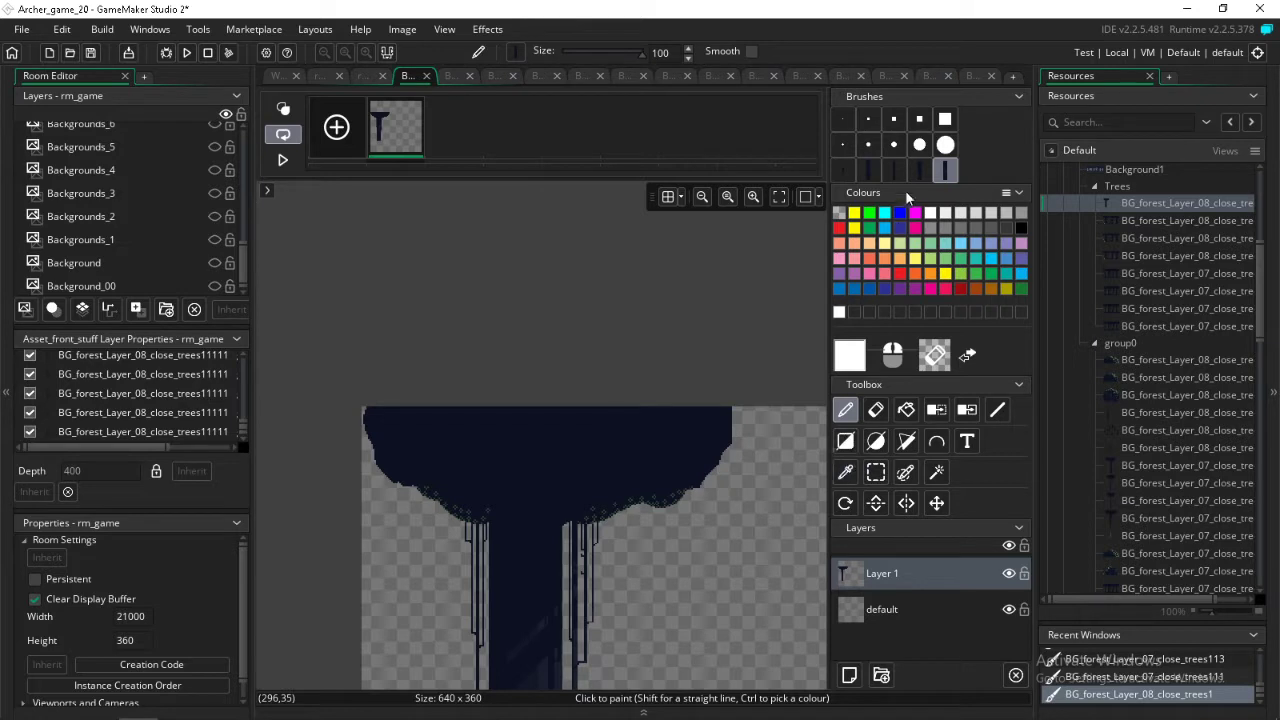
{"action": "left_click", "coordinate": [945, 145]}
{"action": "left_click", "coordinate": [845, 472]}
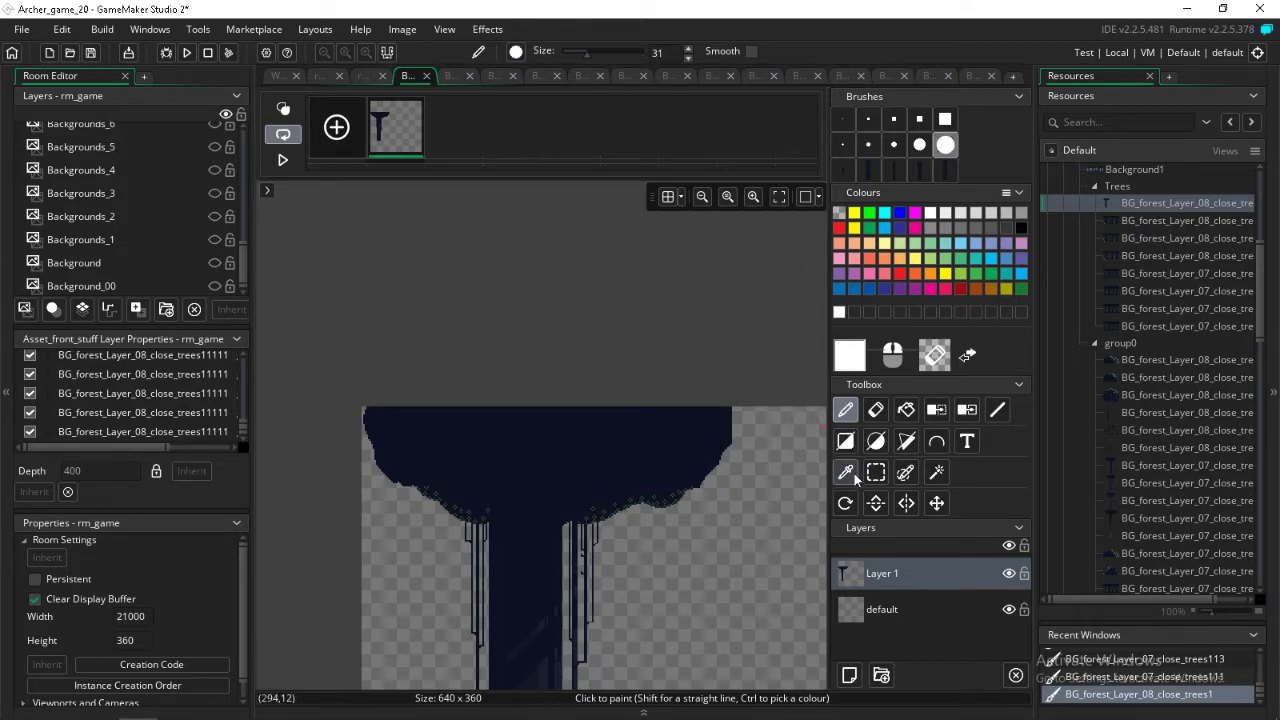
{"action": "right_click", "coordinate": [668, 423]}
{"action": "left_click", "coordinate": [668, 423]}
{"action": "left_click", "coordinate": [845, 410]}
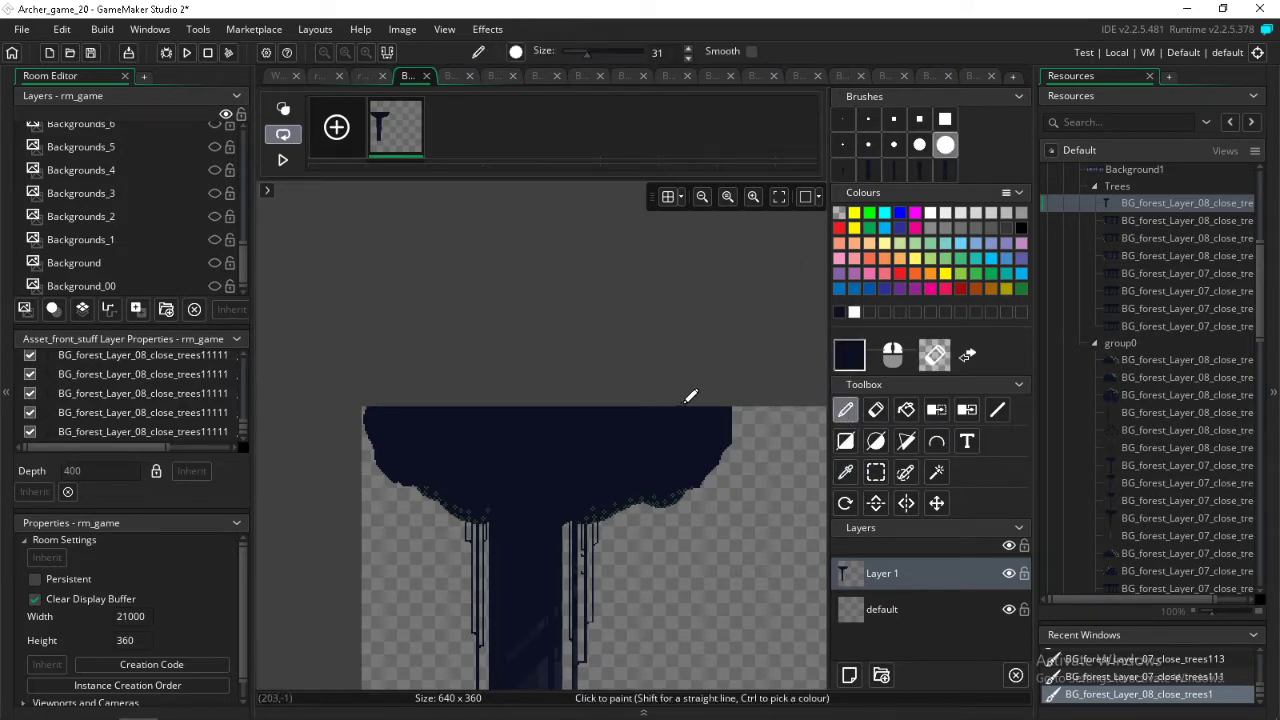
{"action": "left_click_drag", "start_coordinate": [718, 424], "coordinate": [752, 412]}
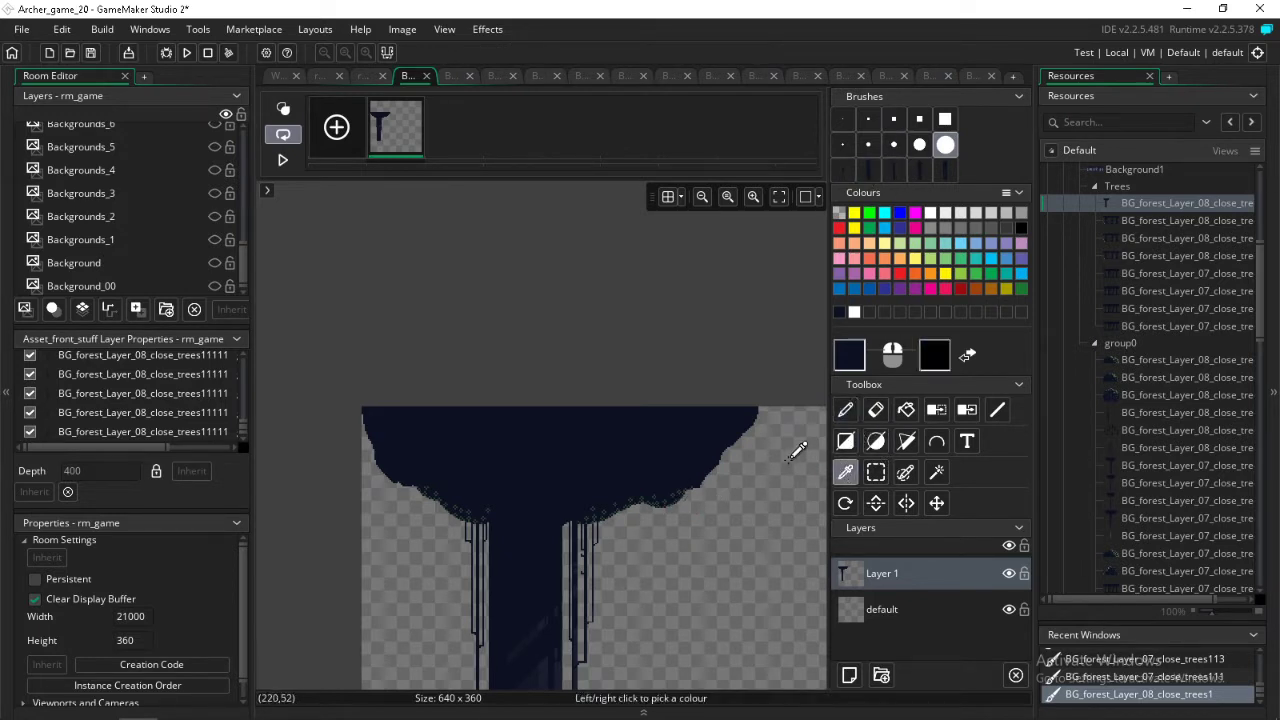
- Copy a small green leaf cluster from the canopy's lower edge as a brush and stamp it along the canopy's right side
{"action": "left_click", "coordinate": [876, 472]}
{"action": "scroll", "coordinate": [629, 493], "scroll_direction": "up", "scroll_amount": 9, "text": "ctrl"}
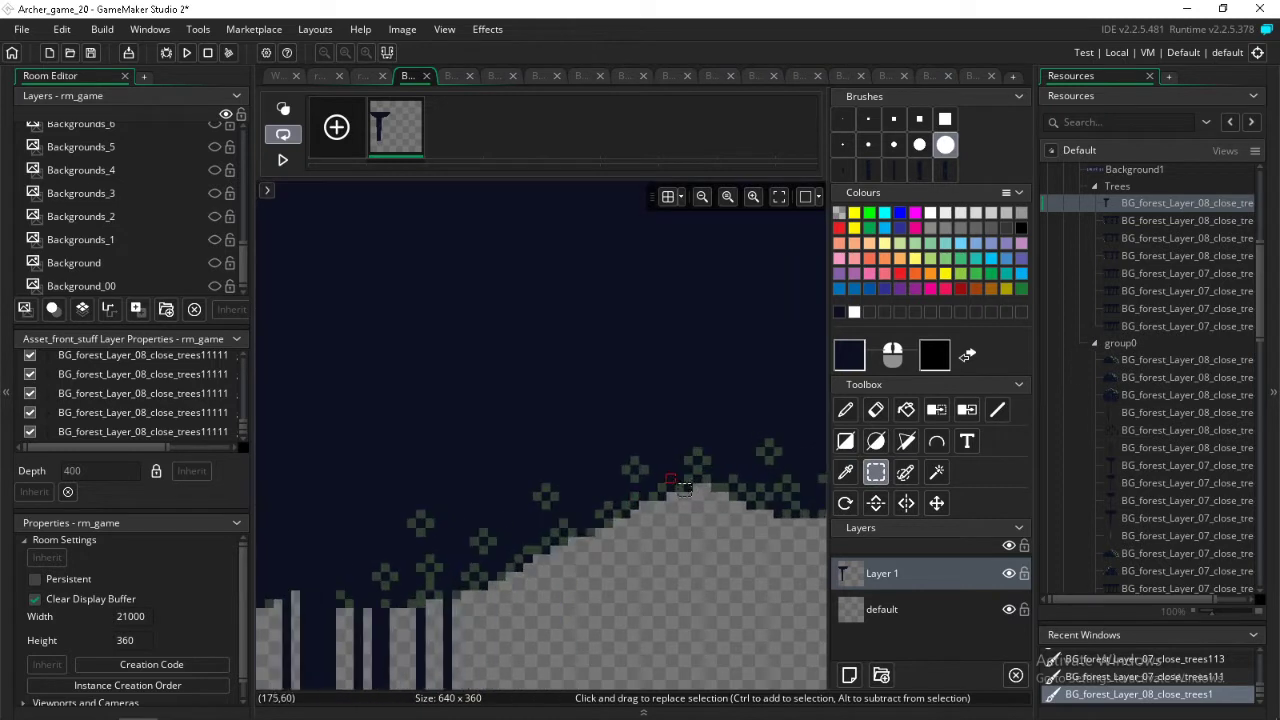
{"action": "left_click_drag", "start_coordinate": [613, 456], "coordinate": [634, 476]}
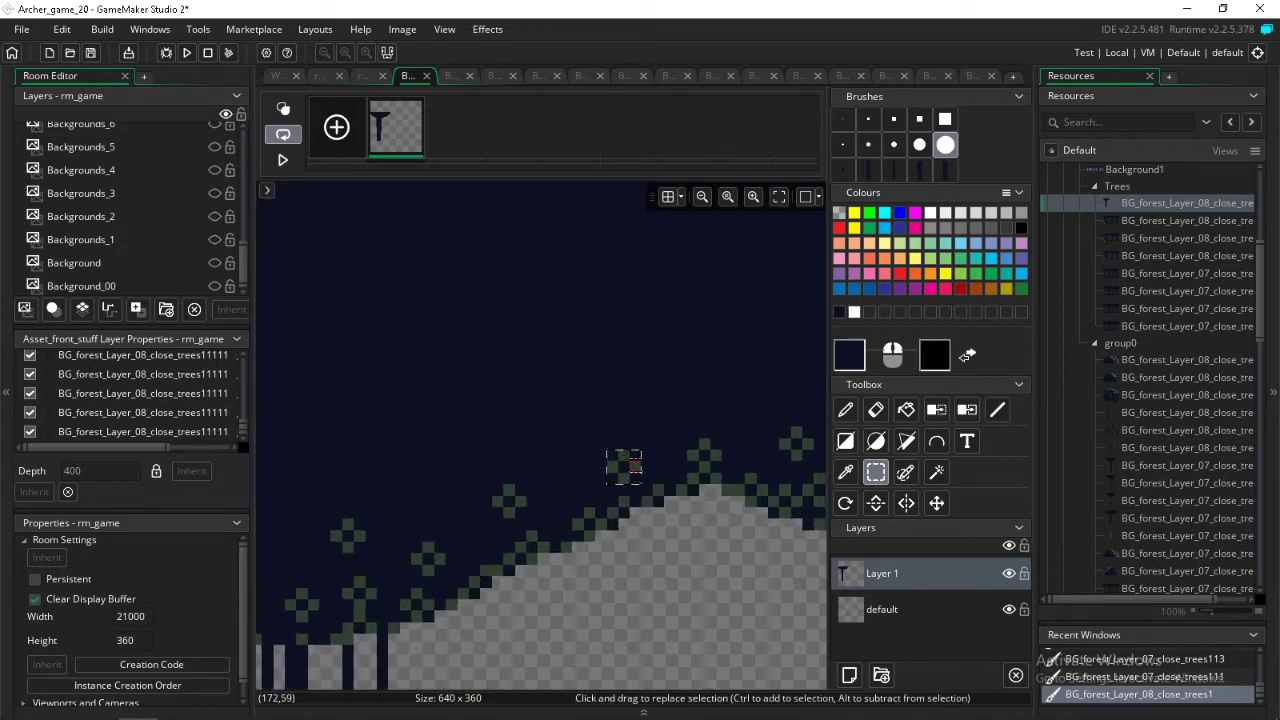
{"action": "key", "text": "ctrl+c"}
{"action": "left_click", "coordinate": [555, 456]}
{"action": "scroll", "coordinate": [424, 440], "scroll_direction": "right", "scroll_amount": 5}
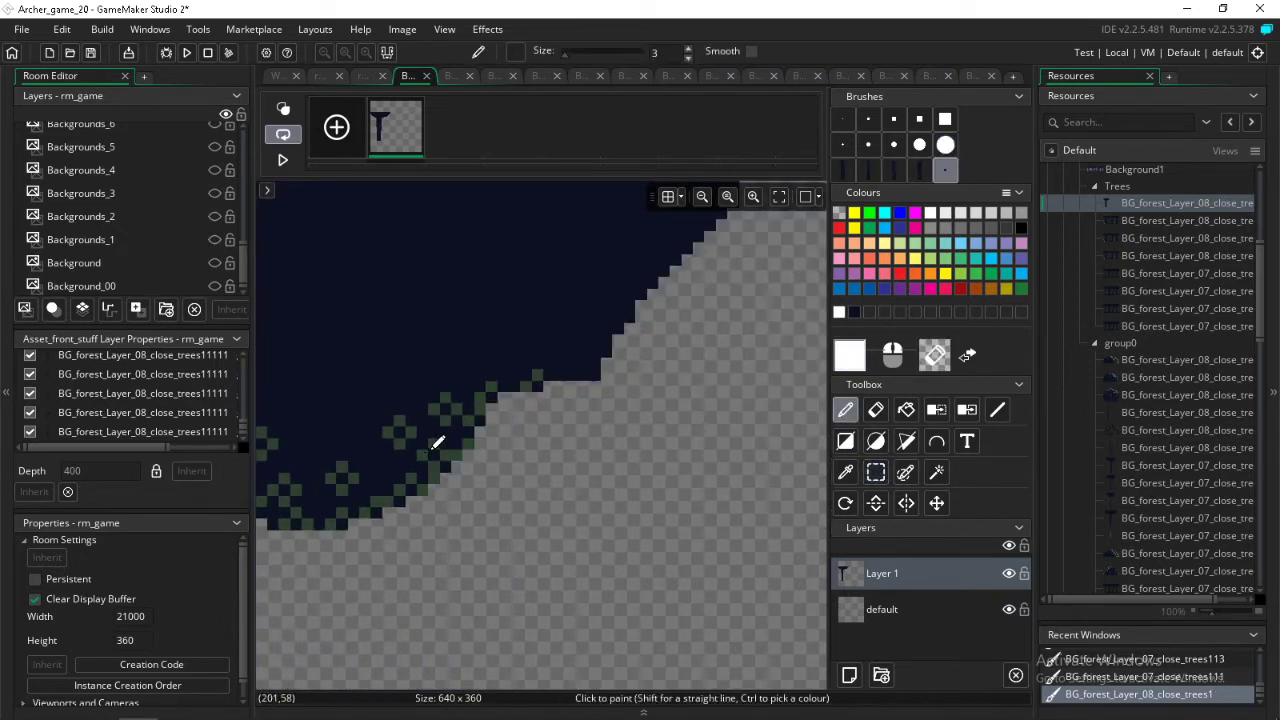
{"action": "scroll", "coordinate": [502, 364], "scroll_direction": "down", "scroll_amount": 4, "text": "ctrl"}
{"action": "scroll", "coordinate": [518, 344], "scroll_direction": "down", "scroll_amount": 2, "text": "ctrl"}
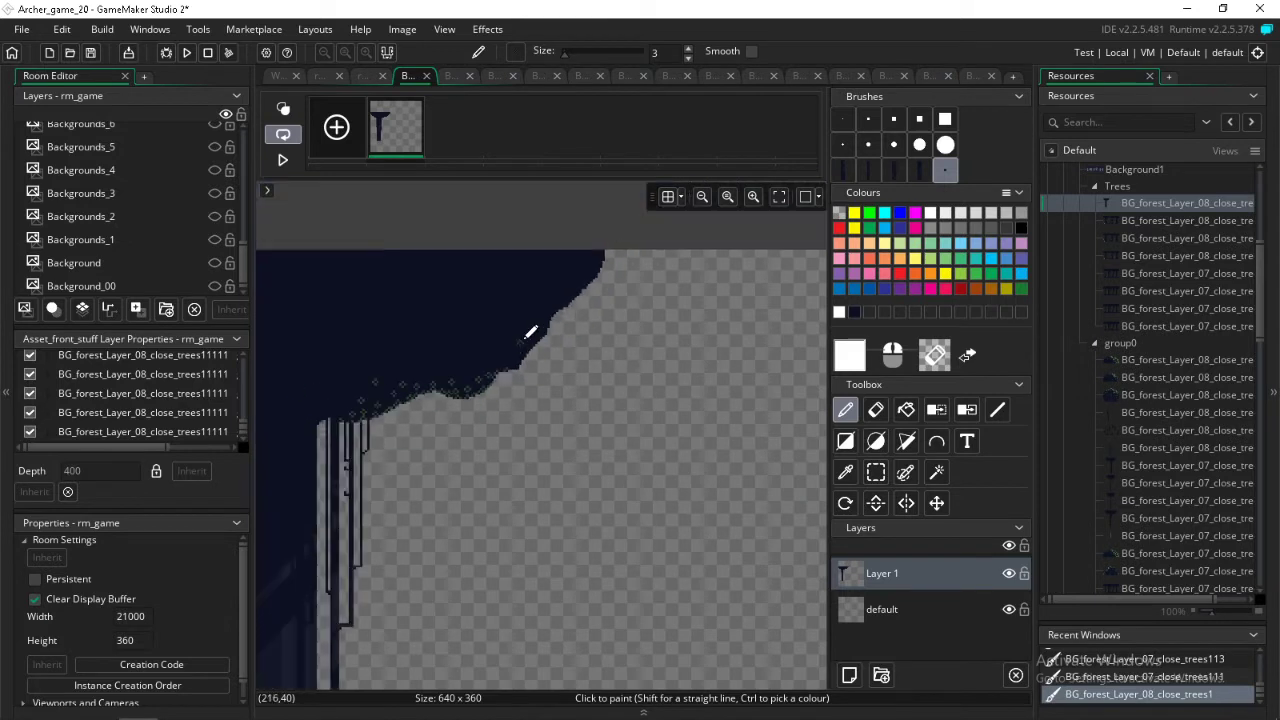
- Stamp more leaf clusters along the left edge and underside of the canopy
{"action": "middle_click_drag", "start_coordinate": [396, 366], "coordinate": [634, 322]}
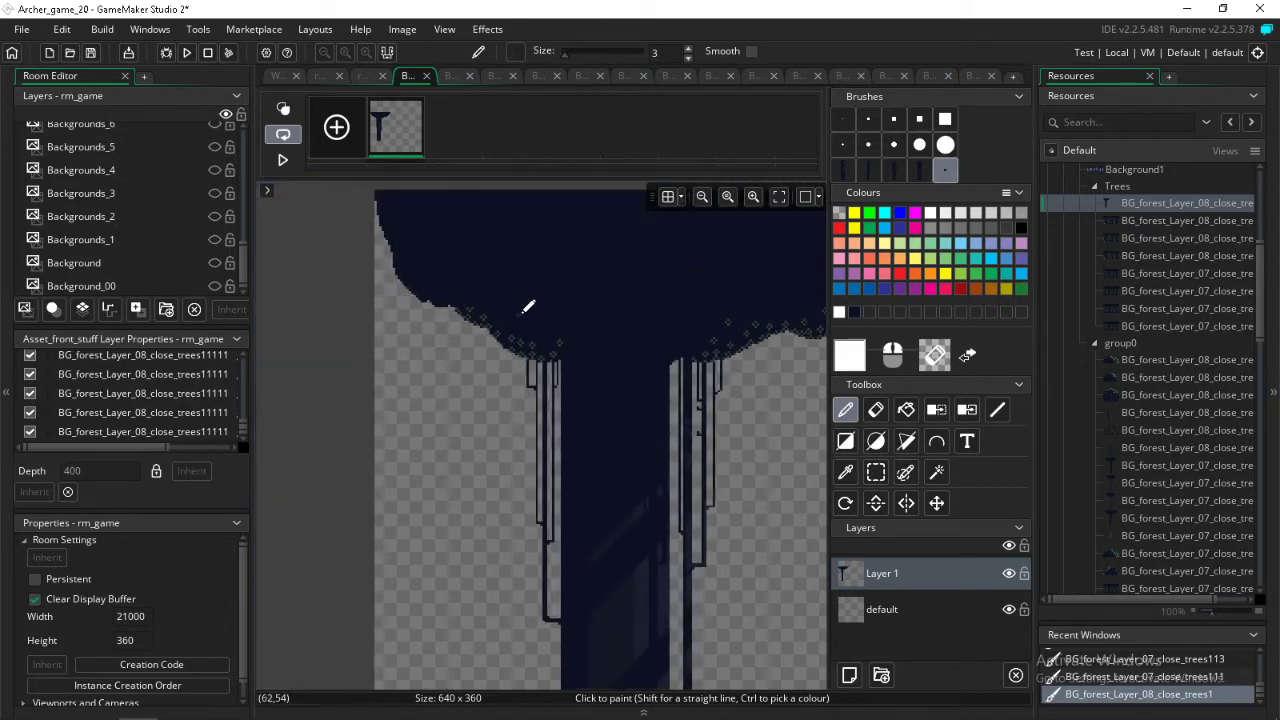
{"action": "left_click", "coordinate": [411, 268]}
{"action": "left_click", "coordinate": [428, 294]}
{"action": "left_click", "coordinate": [392, 233]}
{"action": "scroll", "coordinate": [749, 312], "scroll_direction": "down", "scroll_amount": 1}
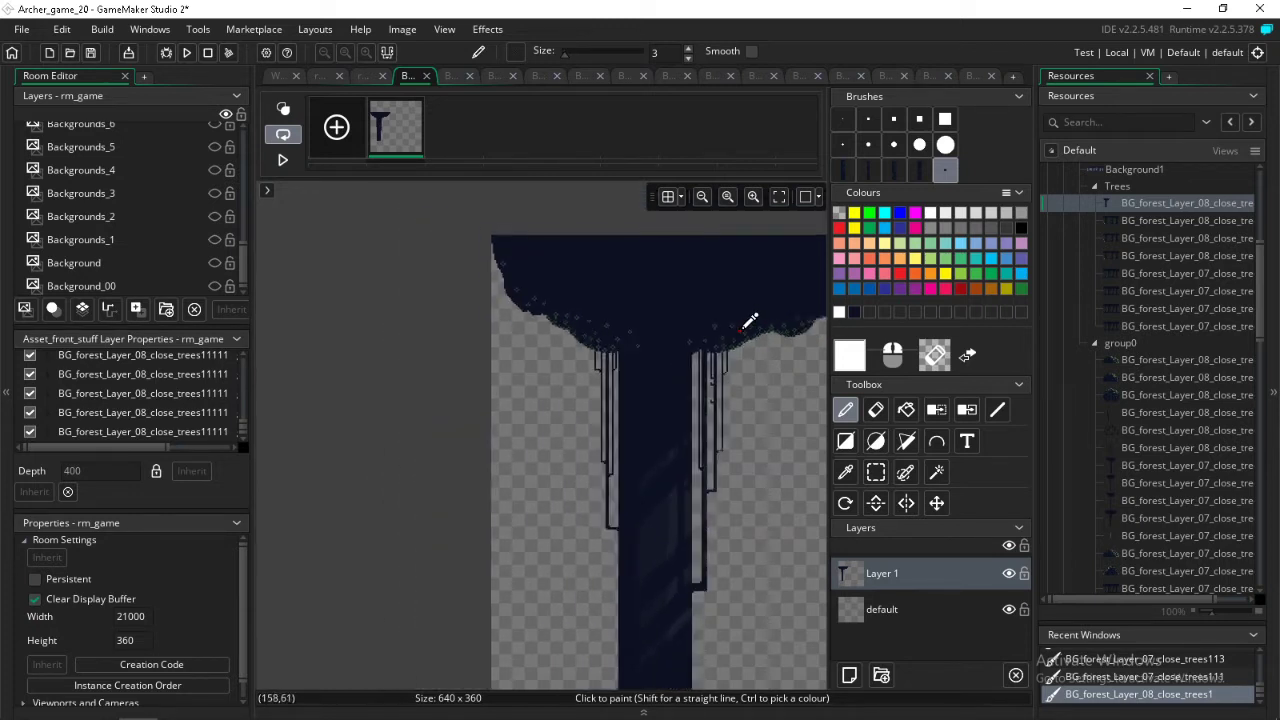
{"action": "scroll", "coordinate": [745, 325], "scroll_direction": "down", "scroll_amount": 1}
- Auto-trim all frames of the tree sprite and save the project
{"action": "middle_click_drag", "start_coordinate": [757, 346], "coordinate": [463, 331]}
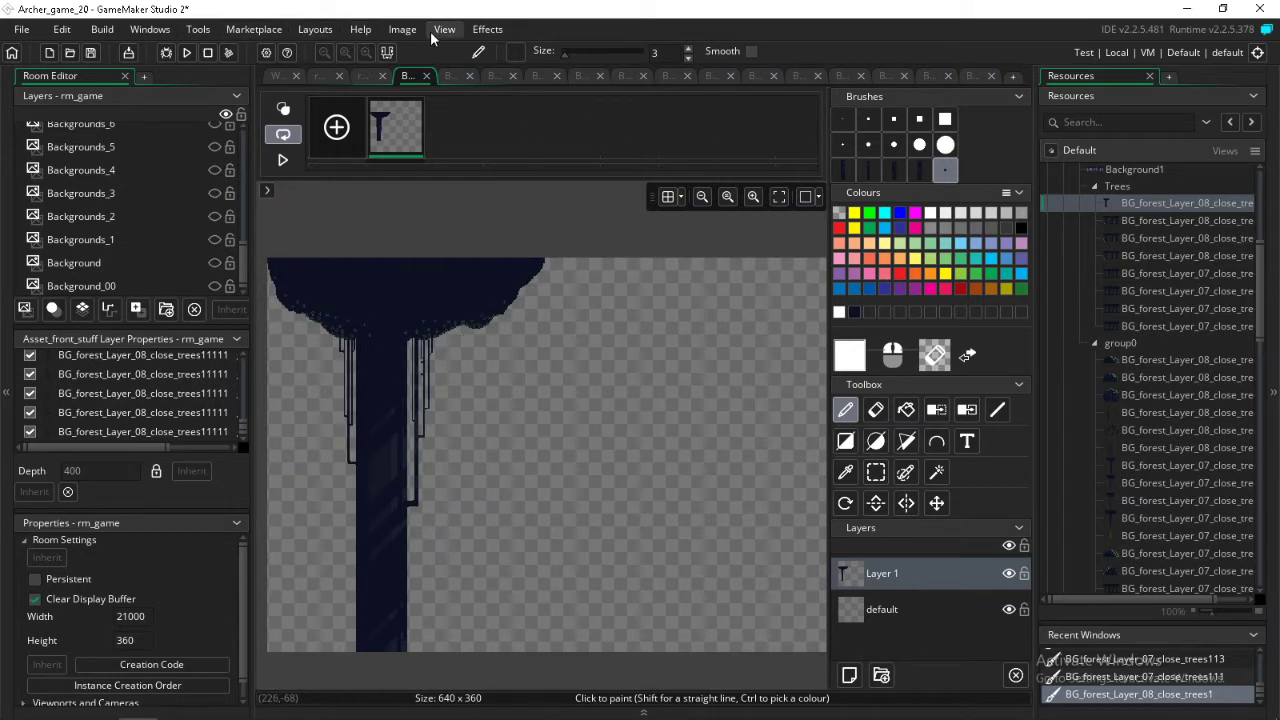
{"action": "left_click", "coordinate": [404, 30]}
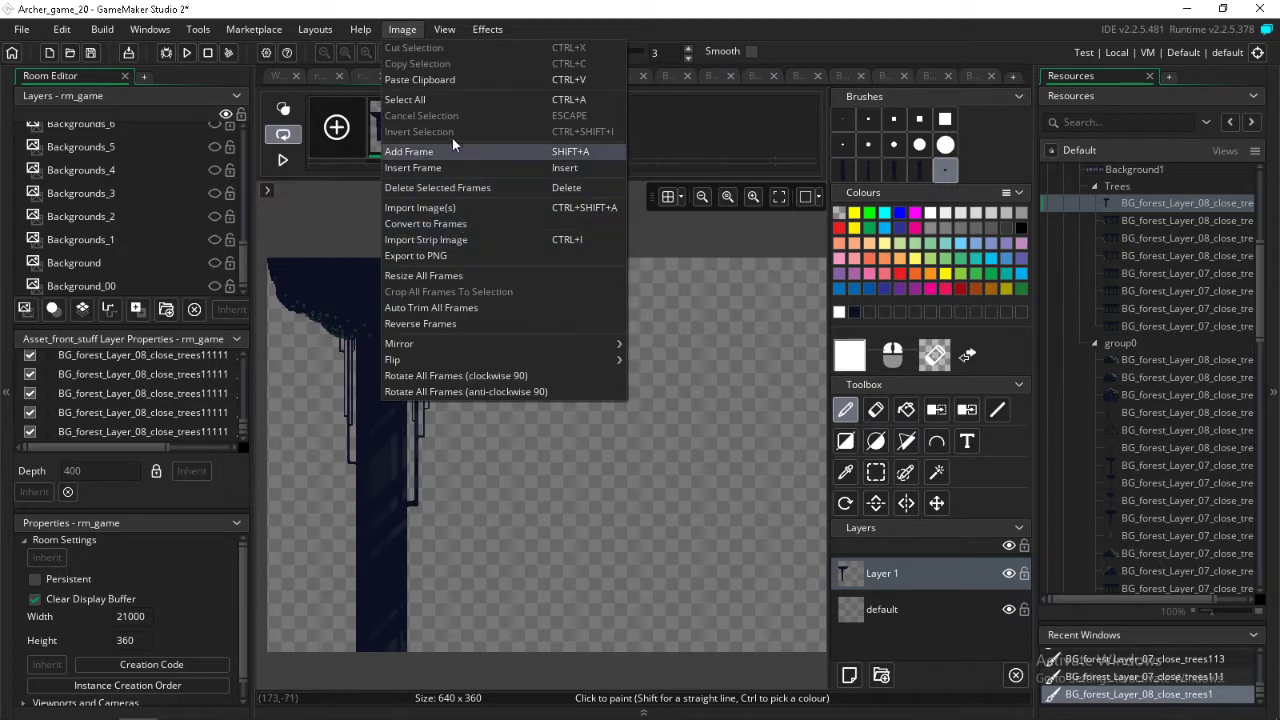
{"action": "left_click", "coordinate": [431, 307]}
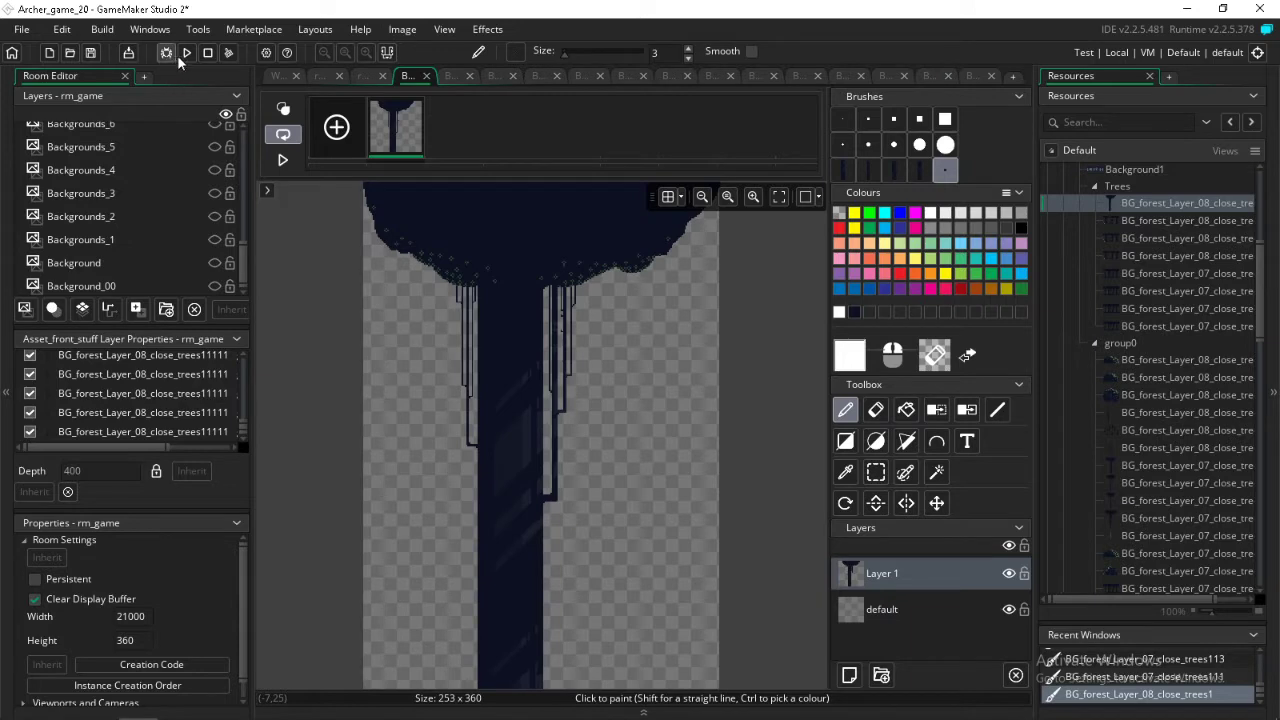
{"action": "left_click", "coordinate": [90, 52]}
- Open the image of BG_forest_Layer_08_close_trees12 for editing and delete everything to the left of its middle tree
{"action": "double_click", "coordinate": [1140, 221]}
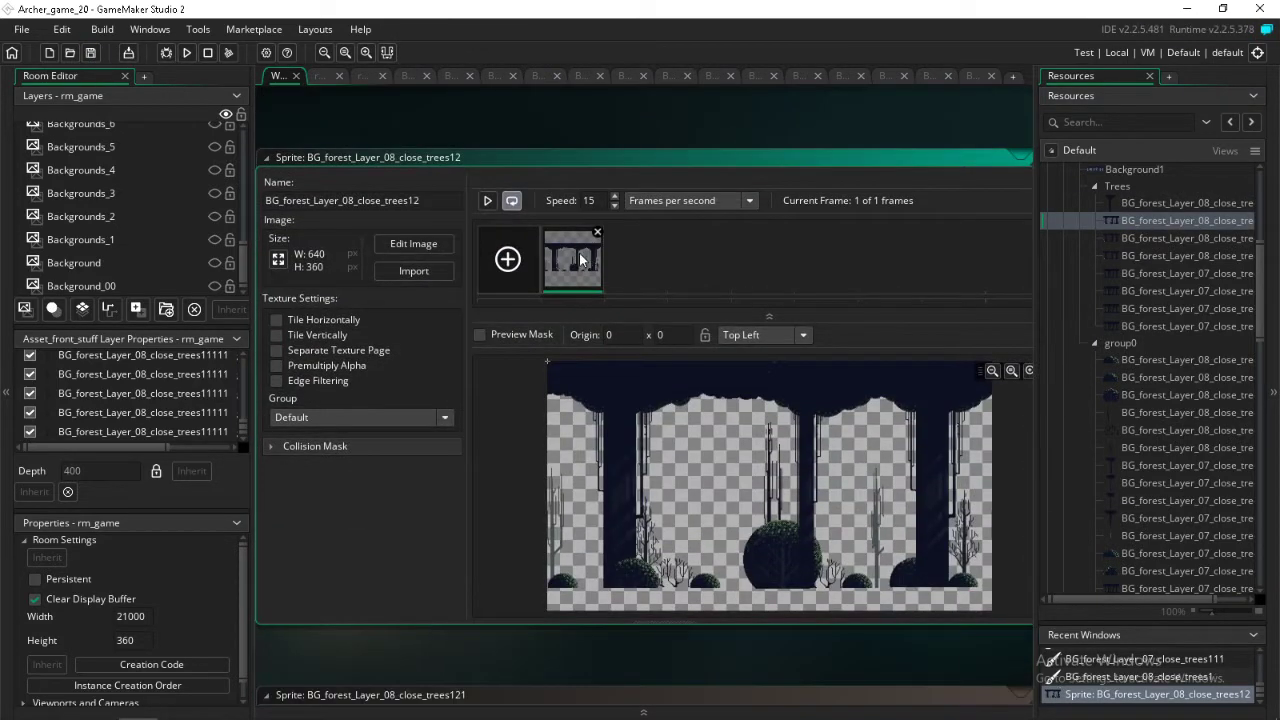
{"action": "left_click", "coordinate": [590, 245]}
{"action": "left_click", "coordinate": [875, 472]}
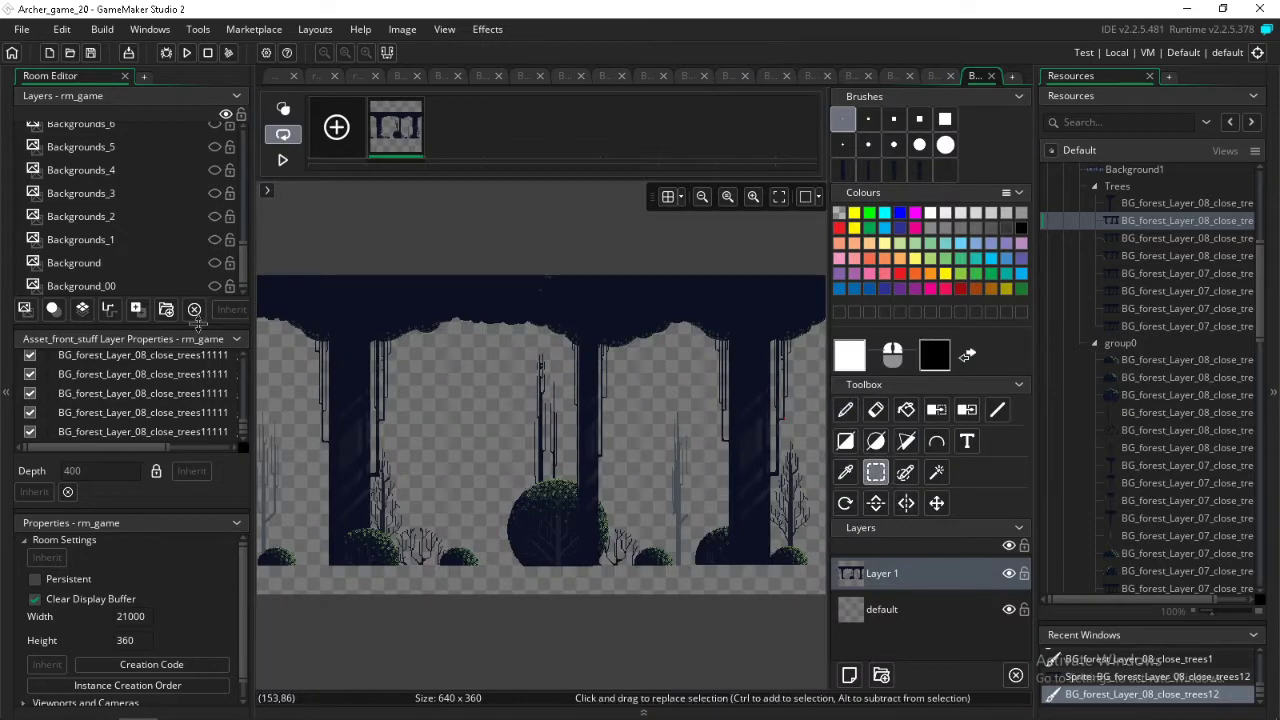
{"action": "middle_click_drag", "start_coordinate": [398, 244], "coordinate": [513, 234]}
{"action": "left_click_drag", "start_coordinate": [326, 222], "coordinate": [598, 597]}
{"action": "key", "text": "Delete"}
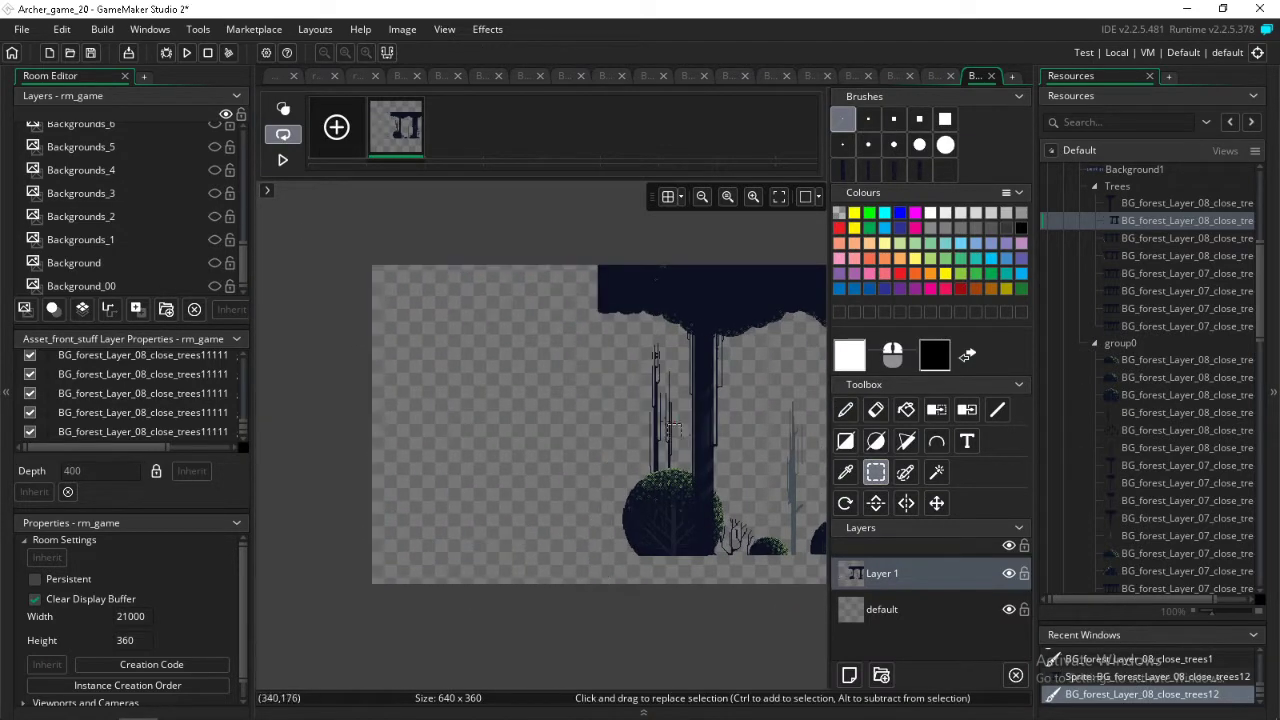
- Delete everything to the right of the middle tree, including the shrubs and the bush part beyond its trunk
{"action": "middle_click_drag", "start_coordinate": [700, 408], "coordinate": [348, 394]}
{"action": "left_click_drag", "start_coordinate": [638, 237], "coordinate": [450, 567]}
{"action": "key", "text": "Delete"}
{"action": "mouse_move", "coordinate": [491, 410]}
{"action": "left_mouse_down"}
{"action": "mouse_move", "coordinate": [432, 478]}
{"action": "mouse_move", "coordinate": [399, 556]}
{"action": "left_mouse_up"}
{"action": "key", "text": "Delete"}
{"action": "mouse_move", "coordinate": [488, 372]}
{"action": "left_mouse_down"}
{"action": "mouse_move", "coordinate": [445, 408]}
{"action": "mouse_move", "coordinate": [453, 418]}
{"action": "mouse_move", "coordinate": [370, 569]}
{"action": "left_mouse_up"}
{"action": "key", "text": "Delete"}
- Delete the thin stems and most of the large bush on the left side of the middle tree's trunk
{"action": "middle_click_drag", "start_coordinate": [368, 566], "coordinate": [523, 570]}
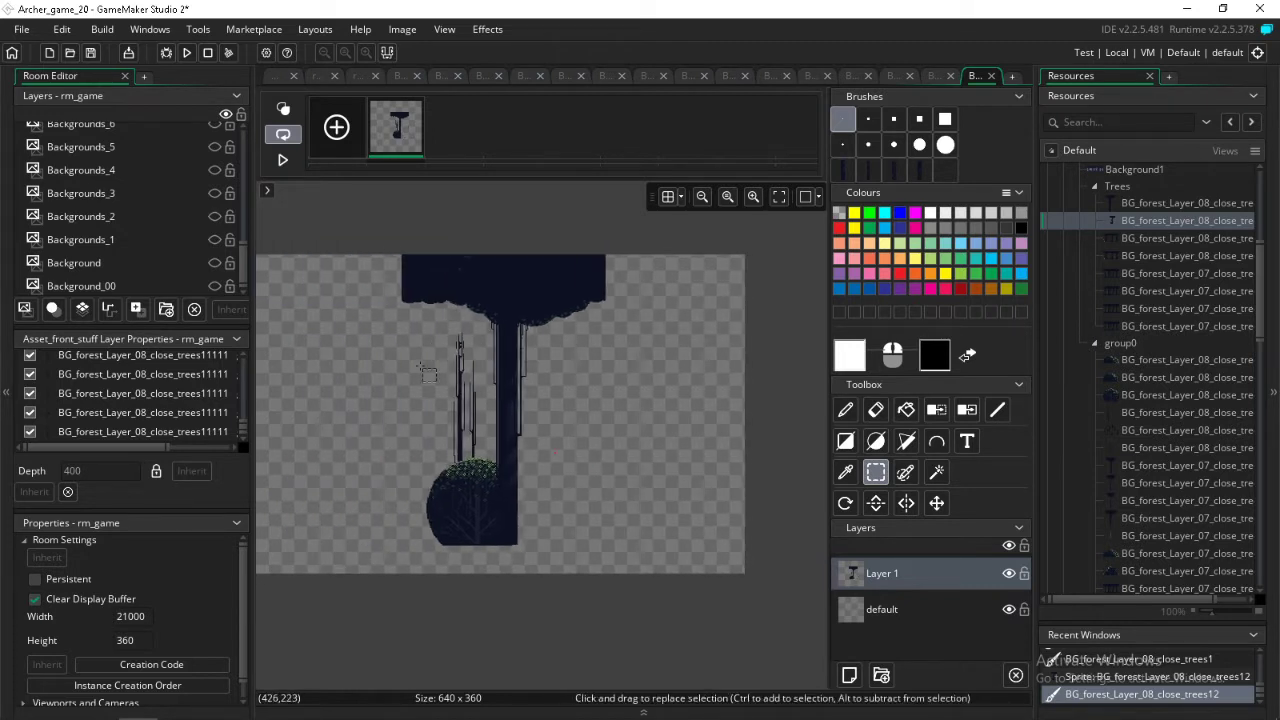
{"action": "left_click_drag", "start_coordinate": [397, 323], "coordinate": [482, 512]}
{"action": "key", "text": "Delete"}
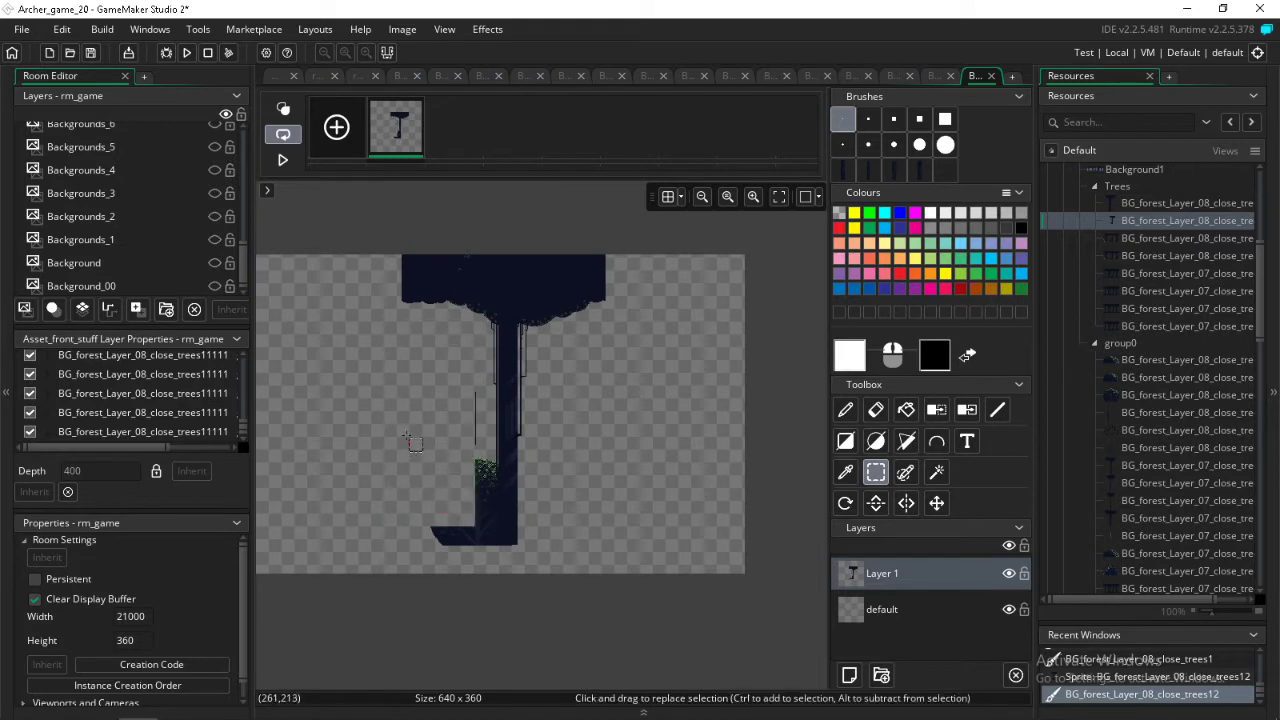
{"action": "left_click_drag", "start_coordinate": [405, 385], "coordinate": [483, 577]}
{"action": "key", "text": "Delete"}
- Delete the leftover strip of leafy bush along the trunk's lower left edge
{"action": "scroll", "coordinate": [464, 499], "scroll_direction": "up", "scroll_amount": 2}
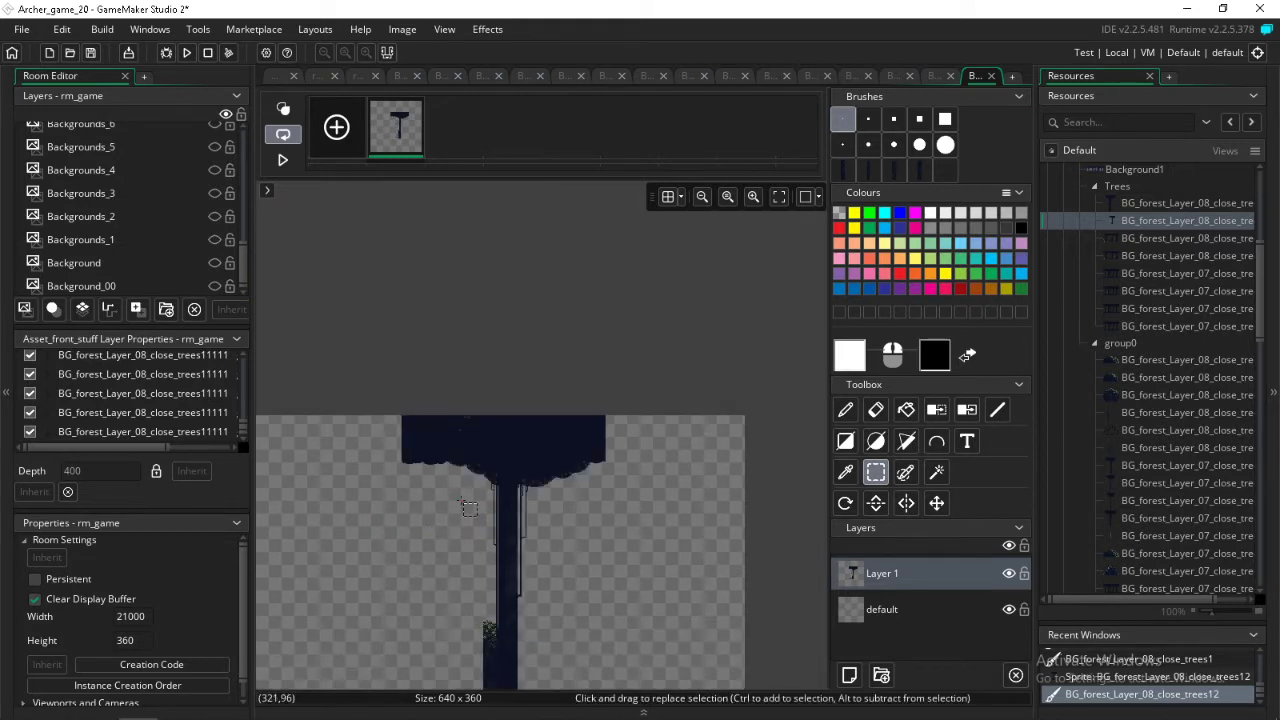
{"action": "scroll", "coordinate": [464, 499], "scroll_direction": "down", "scroll_amount": 3}
{"action": "scroll", "coordinate": [478, 405], "scroll_direction": "up", "scroll_amount": 3}
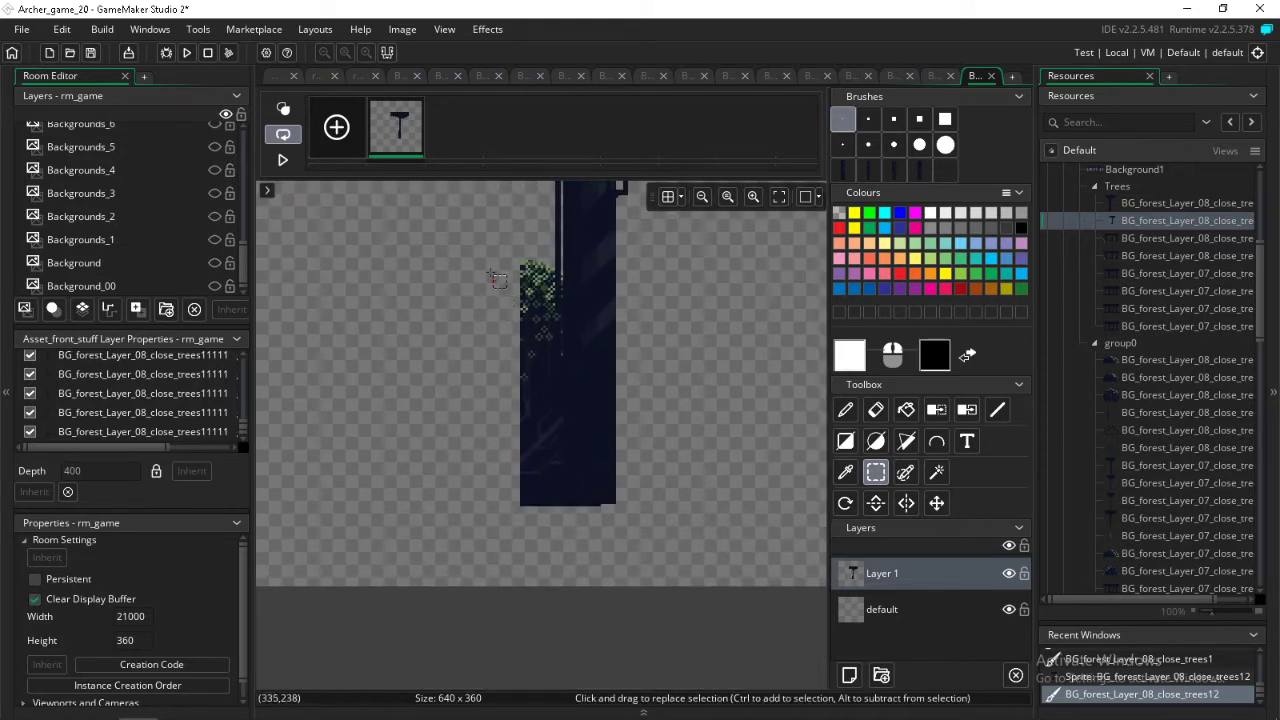
{"action": "left_click_drag", "start_coordinate": [487, 240], "coordinate": [551, 509]}
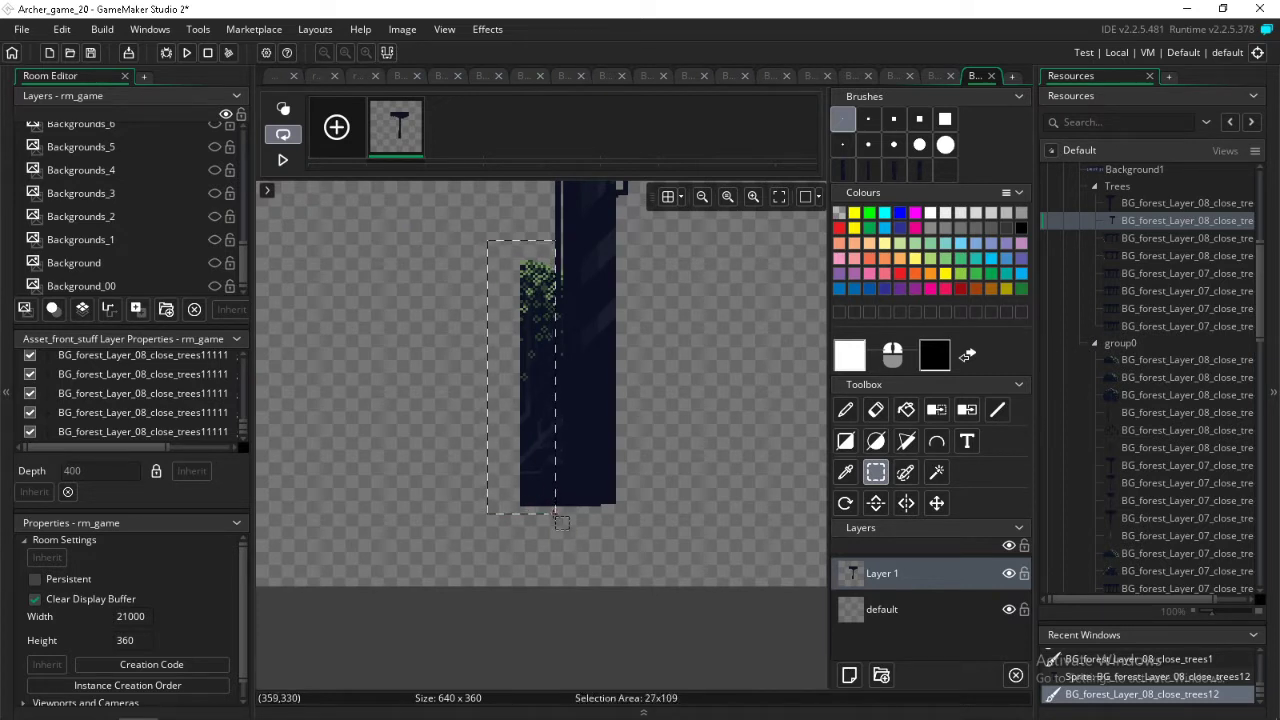
{"action": "key", "text": "Delete"}
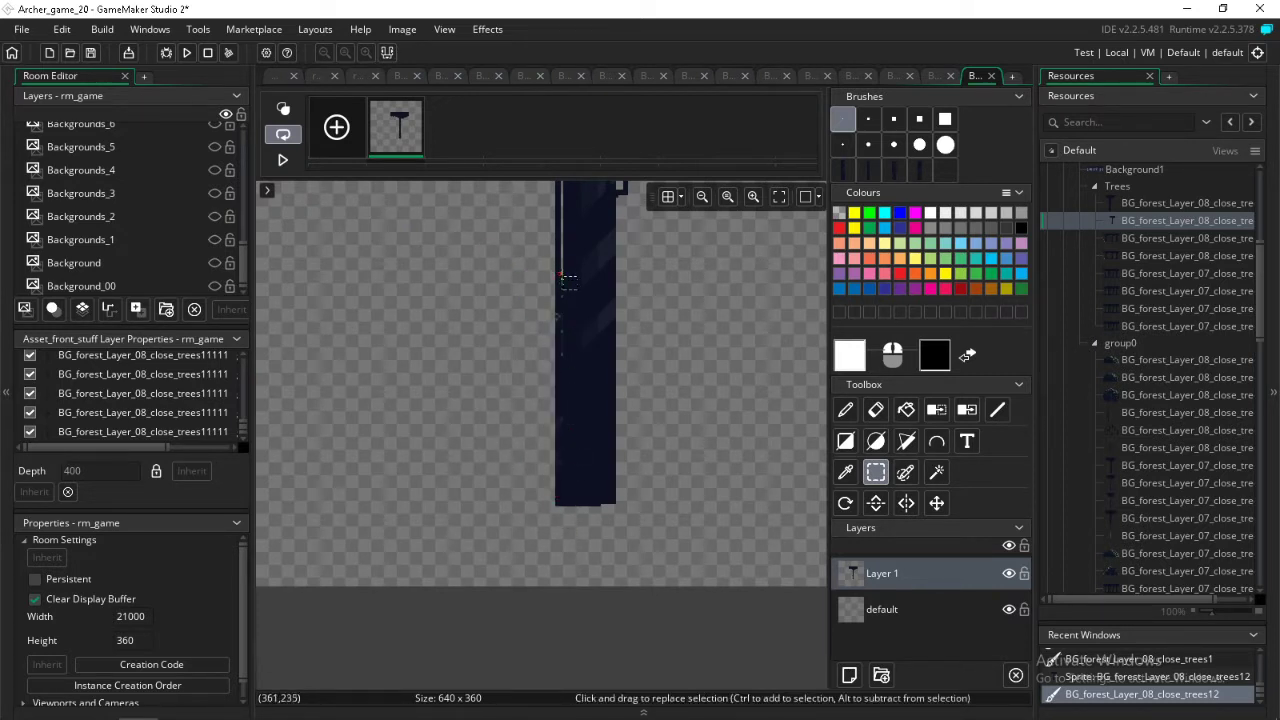
- Delete the narrow column of green pixels between the hanging vine and the trunk's left side
{"action": "left_click_drag", "start_coordinate": [561, 279], "coordinate": [571, 318]}
{"action": "key", "text": "ctrl+z"}
{"action": "scroll", "coordinate": [564, 304], "scroll_direction": "left", "scroll_amount": 2}
{"action": "scroll", "coordinate": [582, 308], "scroll_direction": "right", "scroll_amount": 2}
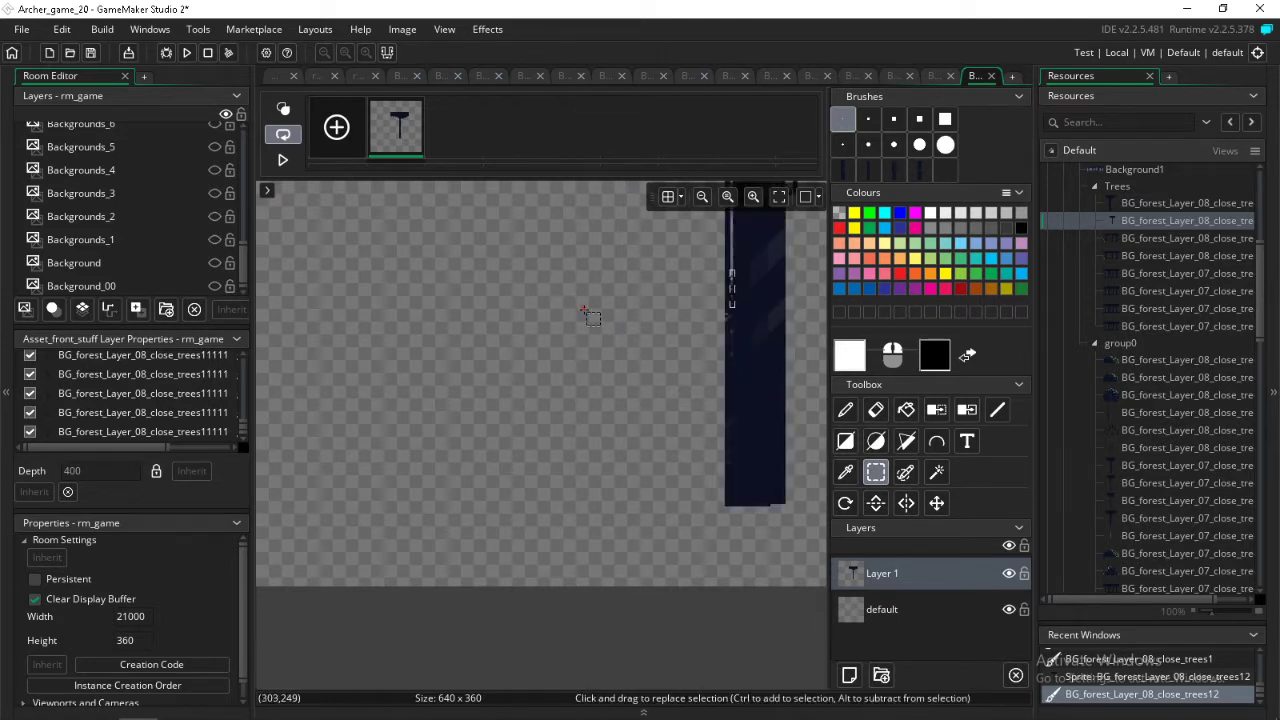
{"action": "scroll", "coordinate": [591, 293], "scroll_direction": "up", "scroll_amount": 7, "text": "ctrl"}
{"action": "left_click", "coordinate": [573, 231]}
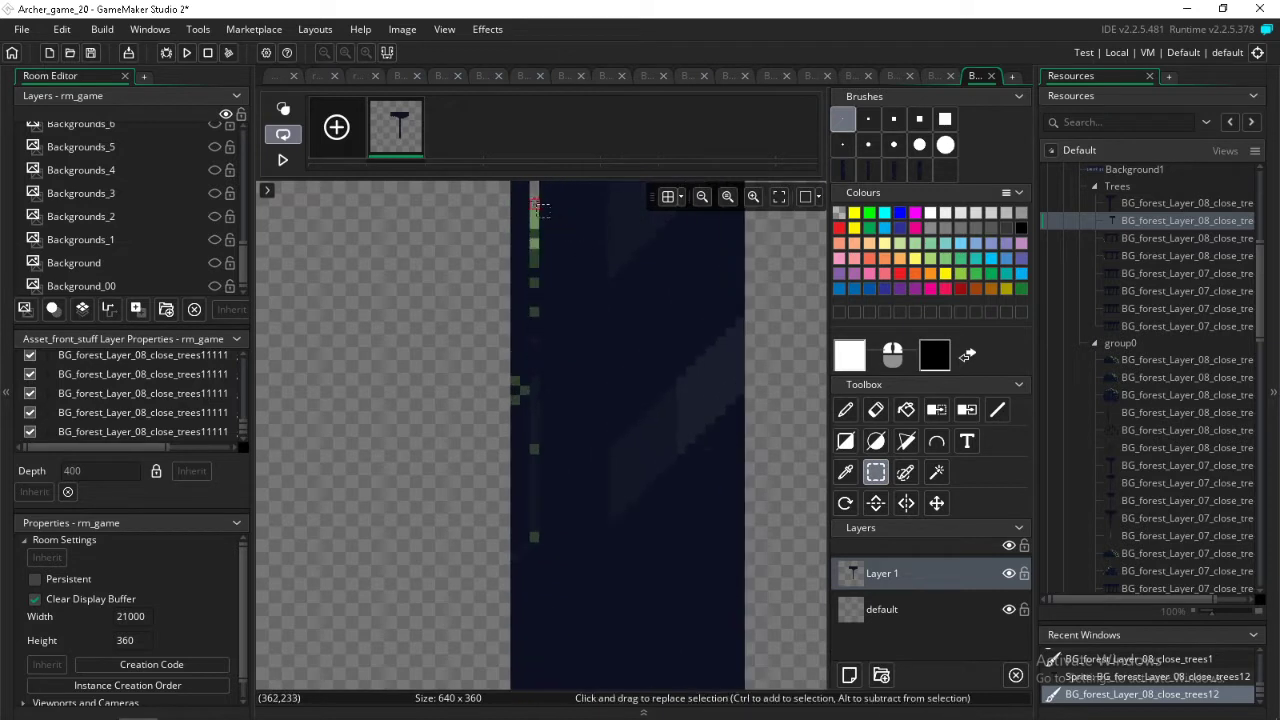
{"action": "left_click_drag", "start_coordinate": [536, 204], "coordinate": [534, 320]}
{"action": "key", "text": "Delete"}
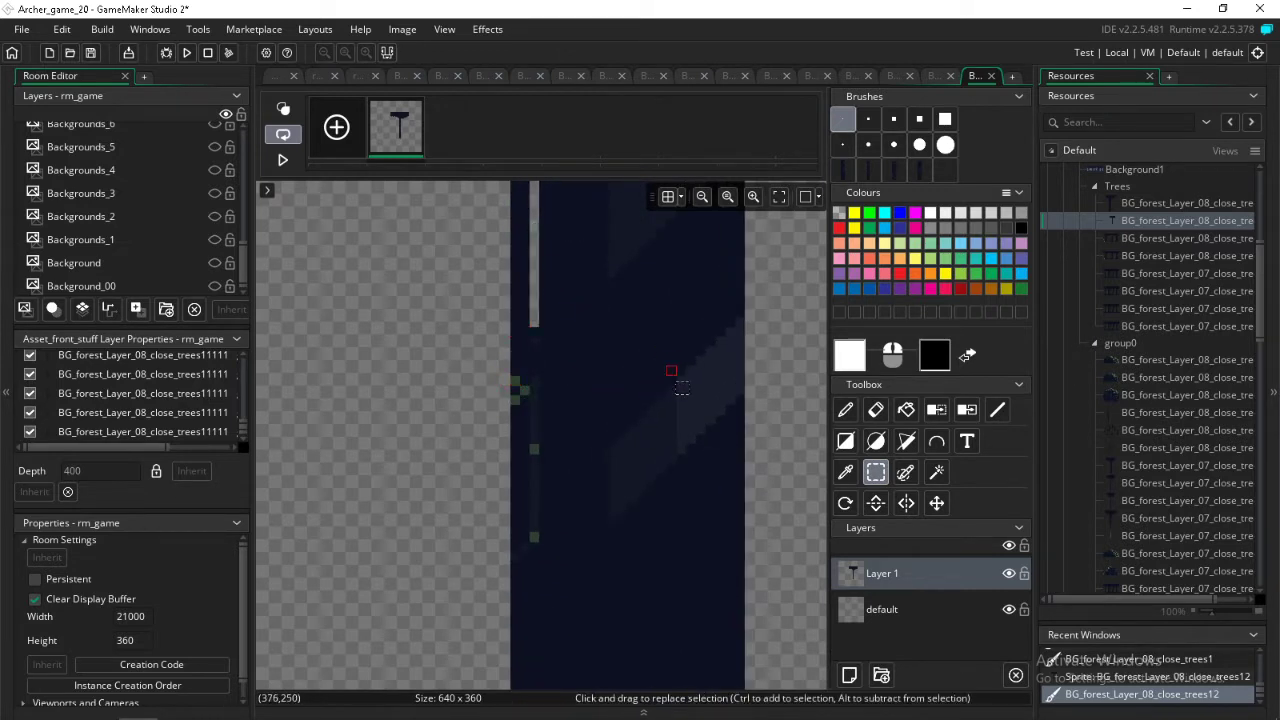
- Turn the trunk's lower section, about 23x130 px, into a brush and stamp it to extend the trunk to the canvas's bottom edge
{"action": "scroll", "coordinate": [680, 380], "scroll_direction": "down", "scroll_amount": 3, "text": "ctrl"}
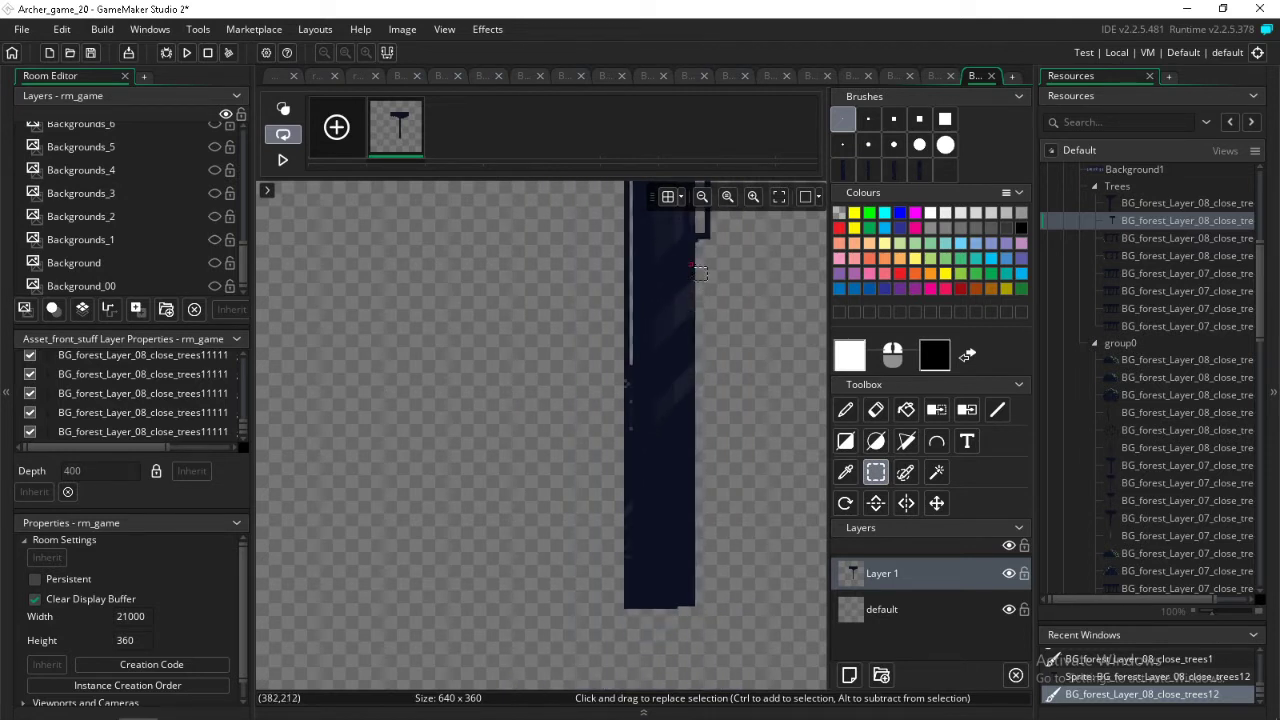
{"action": "left_click_drag", "start_coordinate": [694, 263], "coordinate": [627, 650]}
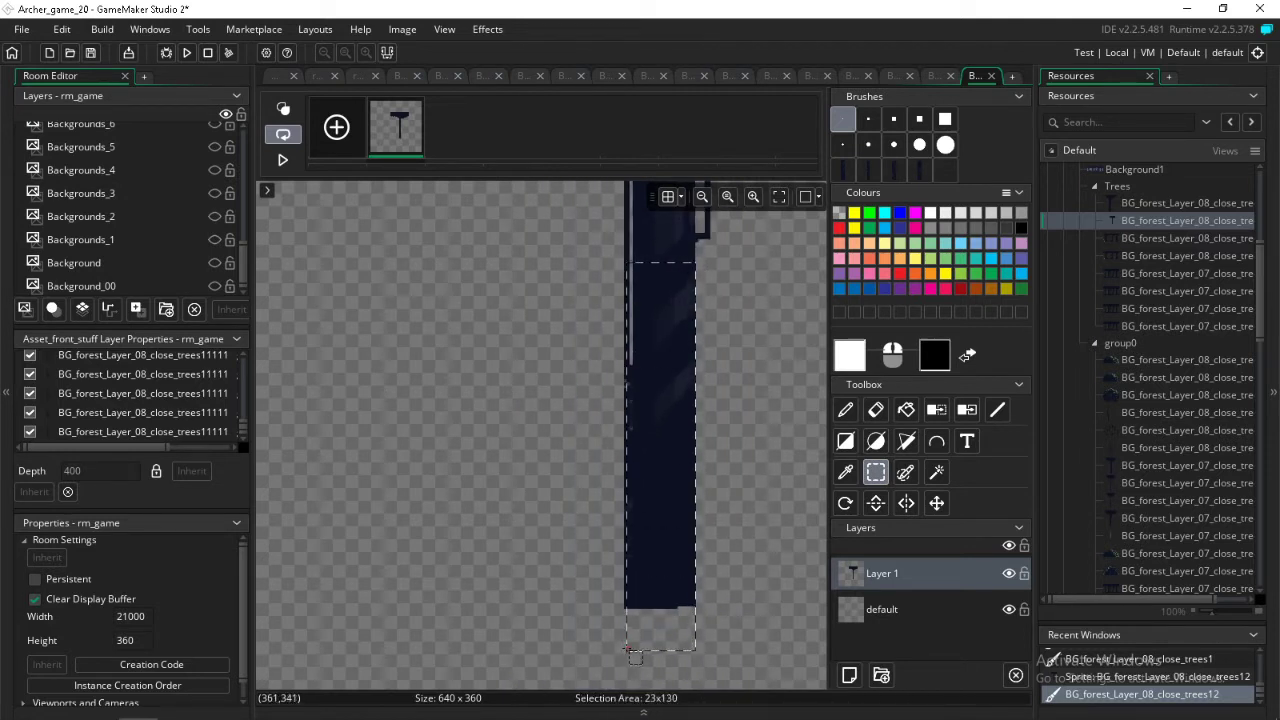
{"action": "key", "text": "ctrl+b"}
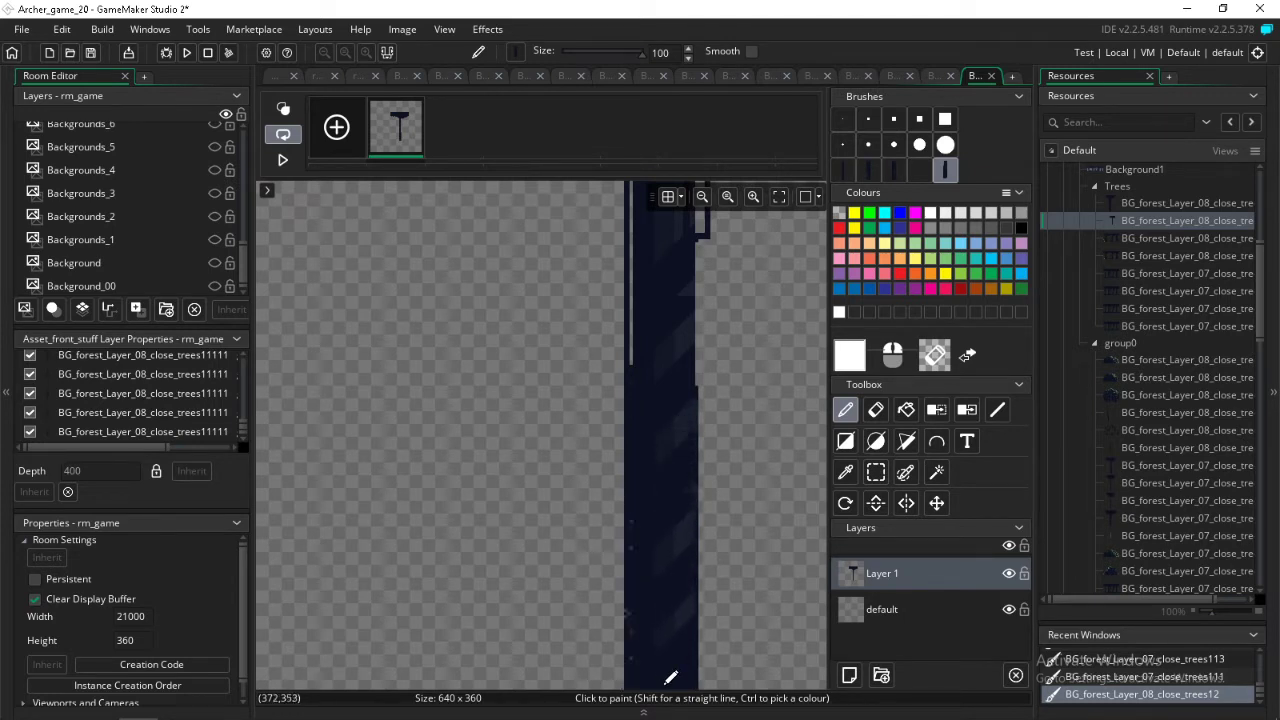
- Pick the trunk's dark navy colour and cover the green specks on its left side using the filled rectangle at size 1
{"action": "left_click", "coordinate": [845, 472]}
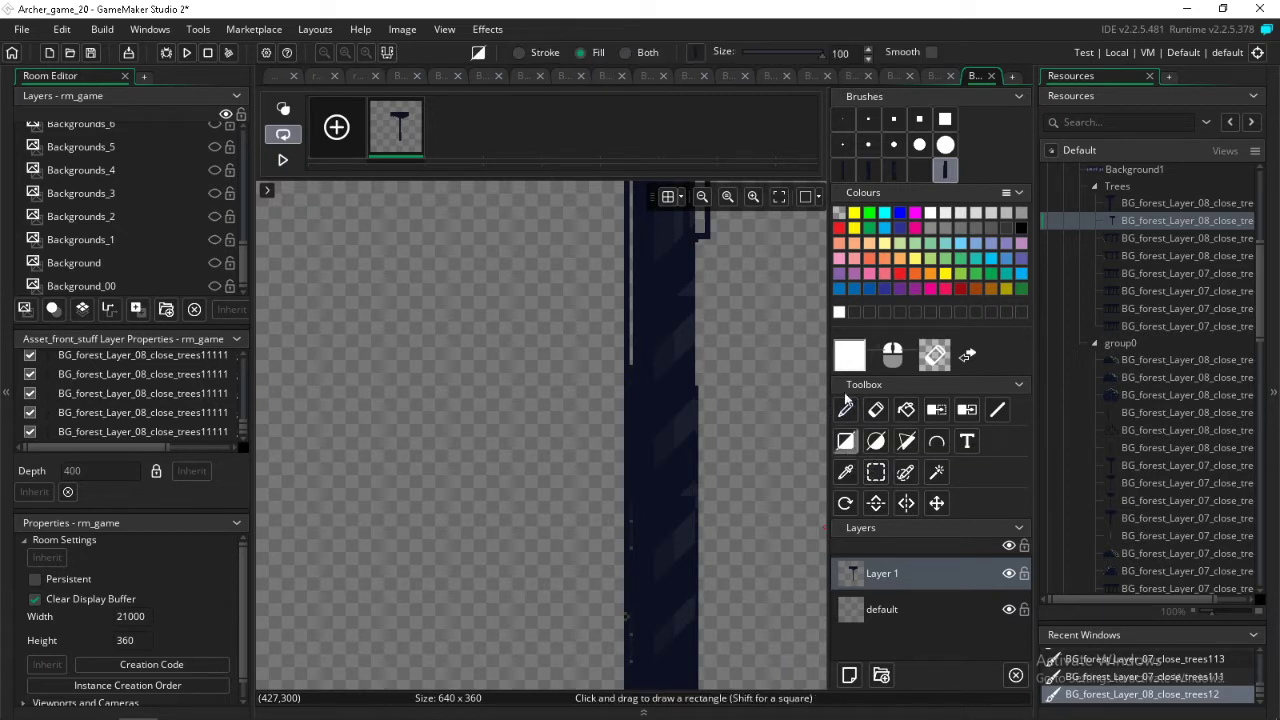
{"action": "right_click", "coordinate": [696, 424]}
{"action": "left_click", "coordinate": [641, 389]}
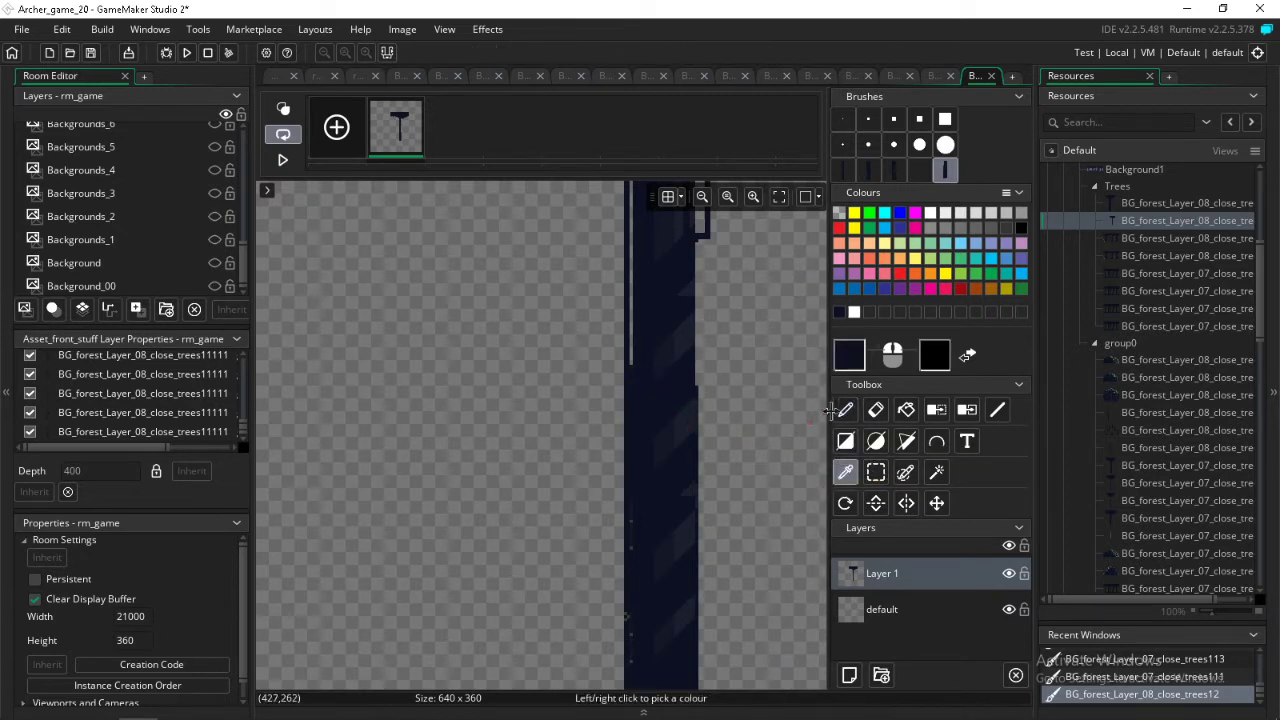
{"action": "left_click", "coordinate": [845, 442]}
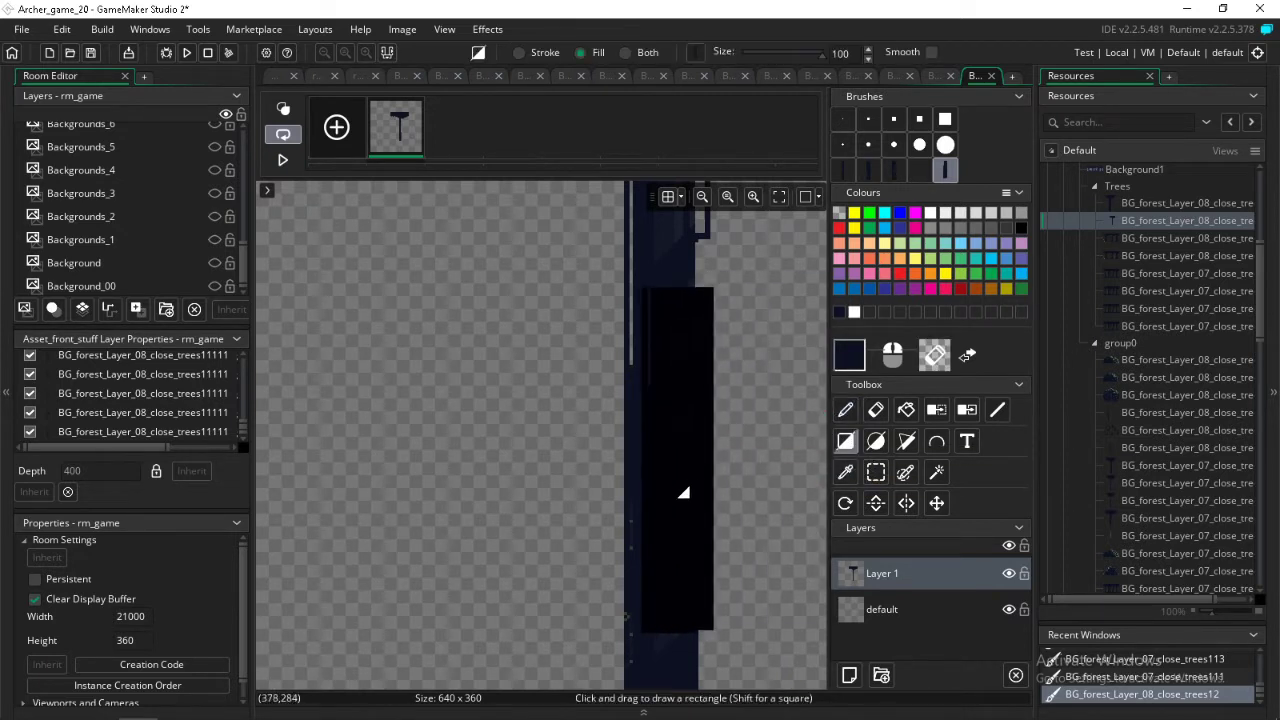
{"action": "left_click", "coordinate": [842, 122]}
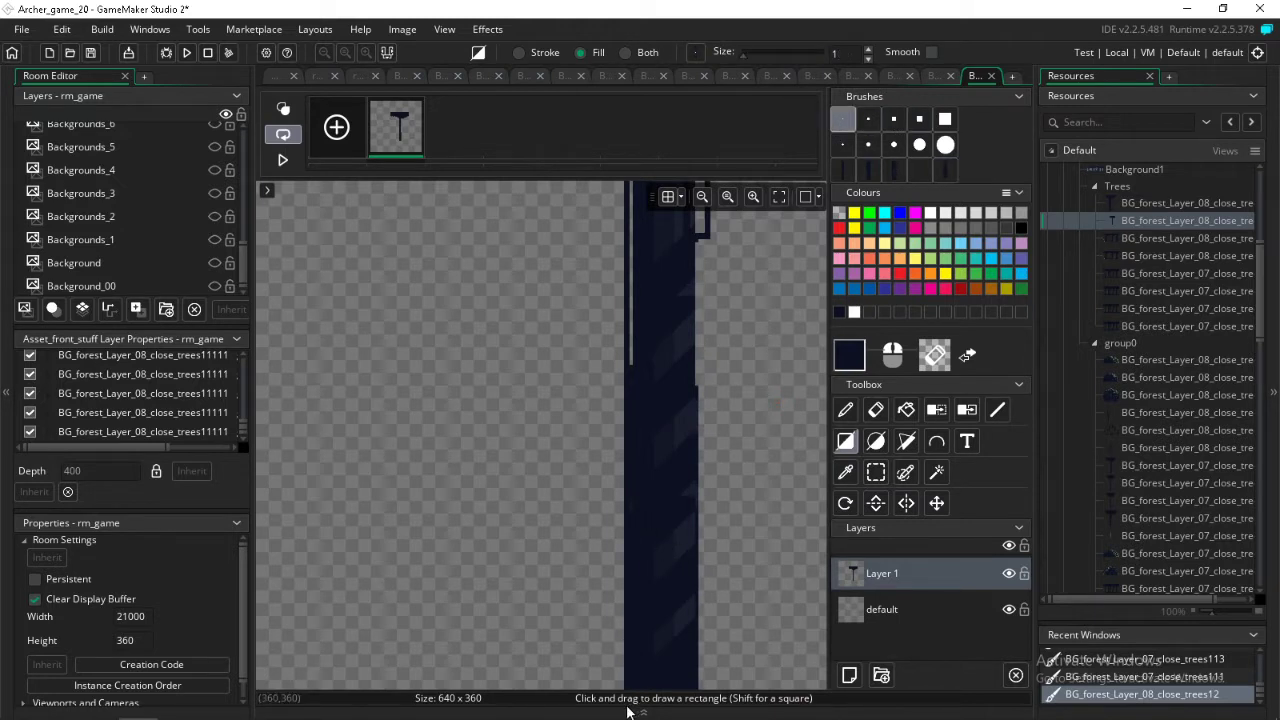
{"action": "scroll", "coordinate": [666, 457], "scroll_direction": "up", "scroll_amount": 1}
{"action": "scroll", "coordinate": [666, 457], "scroll_direction": "down", "scroll_amount": 2}
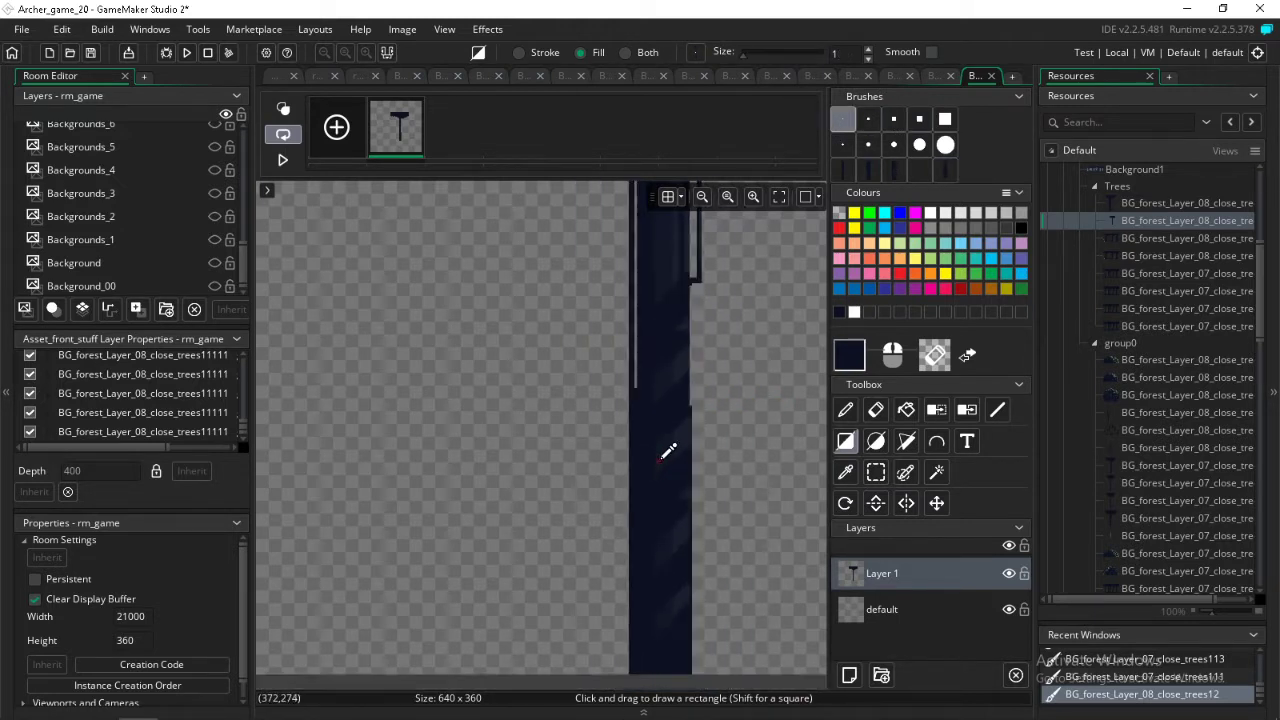
- Round off both square ends of the tree's canopy with the size 31 round brush, erasing and painting dark navy, and save the project
{"action": "scroll", "coordinate": [658, 452], "scroll_direction": "down", "scroll_amount": 3}
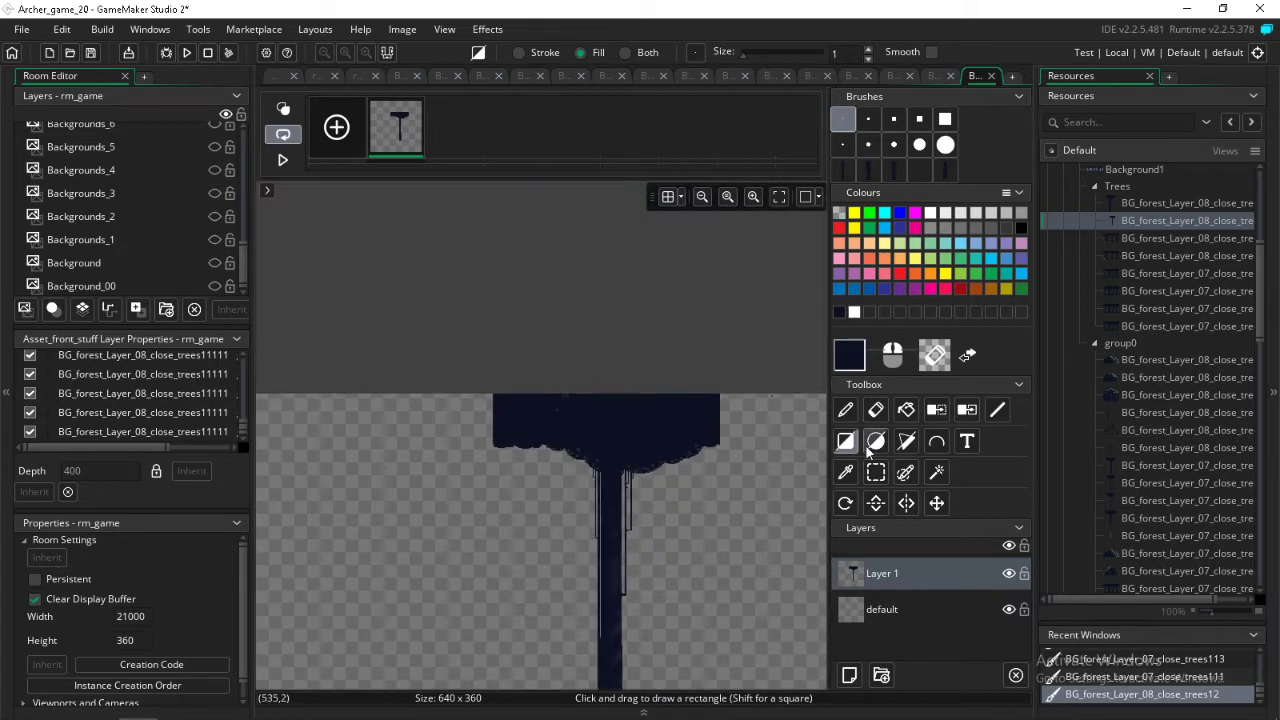
{"action": "left_click", "coordinate": [845, 409]}
{"action": "left_click", "coordinate": [945, 144]}
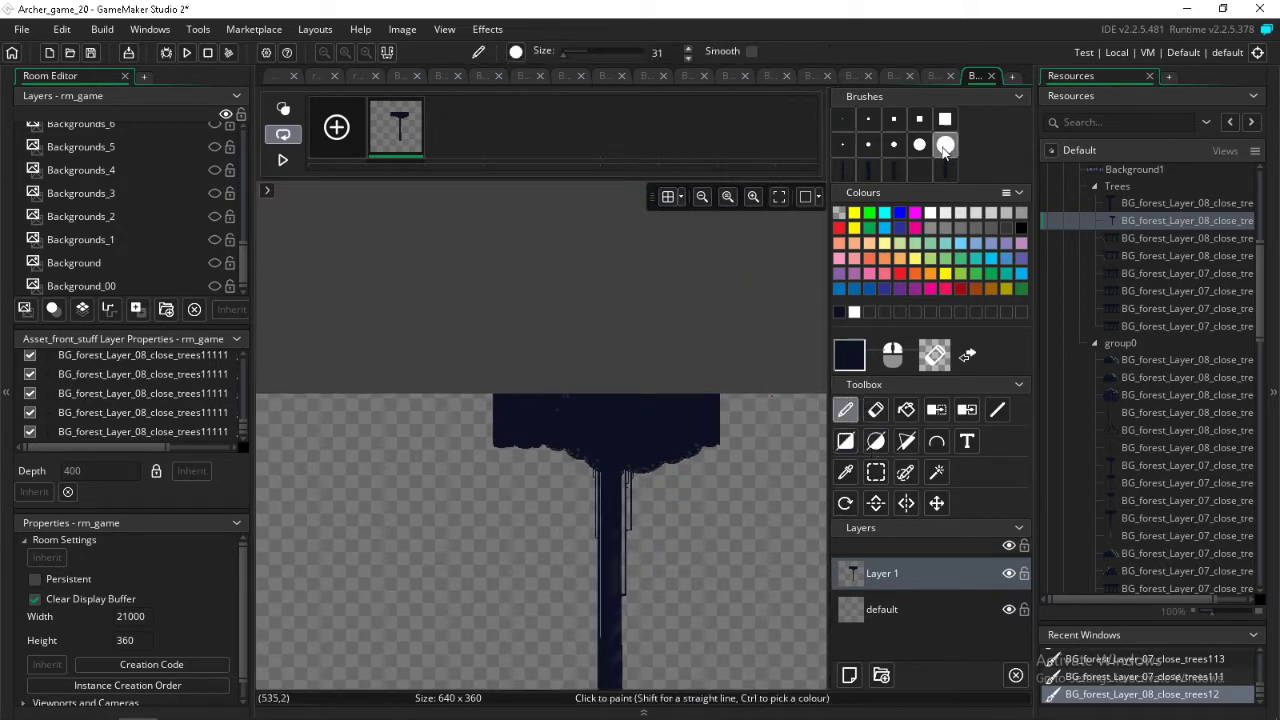
{"action": "left_click", "coordinate": [476, 401]}
{"action": "mouse_move", "coordinate": [481, 395]}
{"action": "right_mouse_down"}
{"action": "mouse_move", "coordinate": [528, 466]}
{"action": "mouse_move", "coordinate": [539, 460]}
{"action": "mouse_move", "coordinate": [514, 449]}
{"action": "mouse_move", "coordinate": [497, 406]}
{"action": "right_mouse_up"}
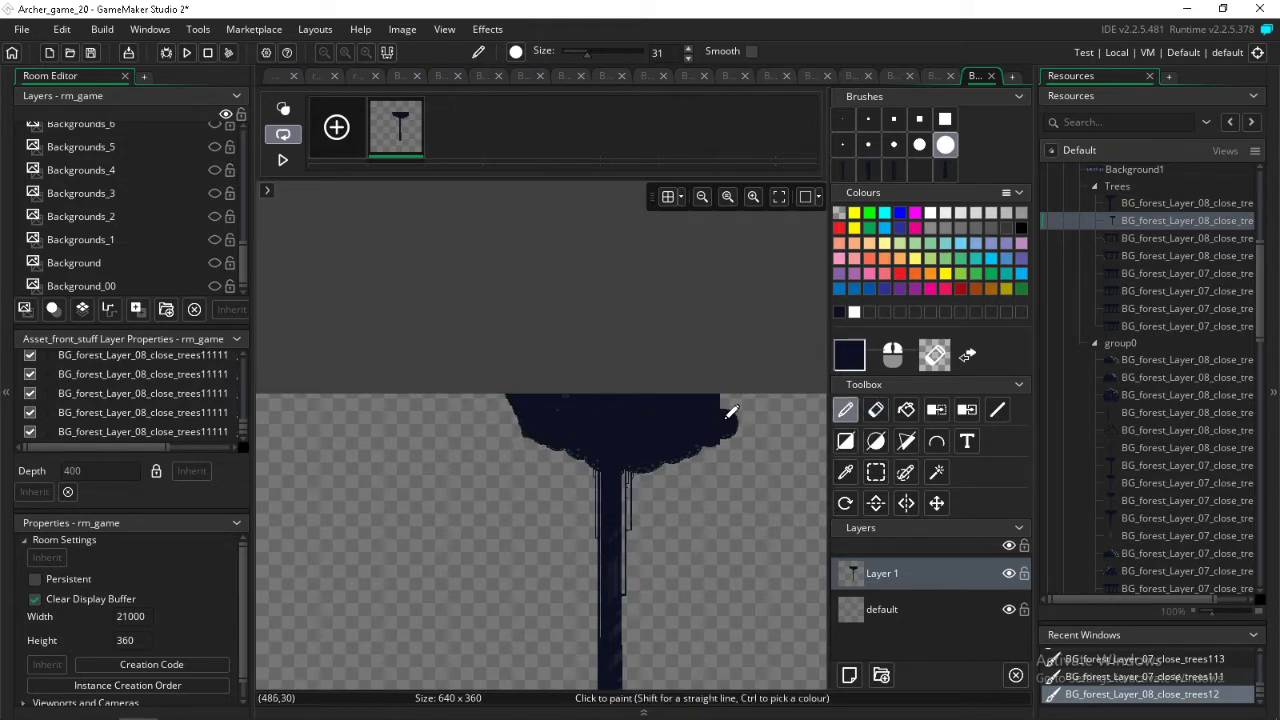
{"action": "mouse_move", "coordinate": [719, 424]}
{"action": "left_mouse_down"}
{"action": "mouse_move", "coordinate": [749, 400]}
{"action": "mouse_move", "coordinate": [711, 391]}
{"action": "mouse_move", "coordinate": [731, 389]}
{"action": "left_mouse_up"}
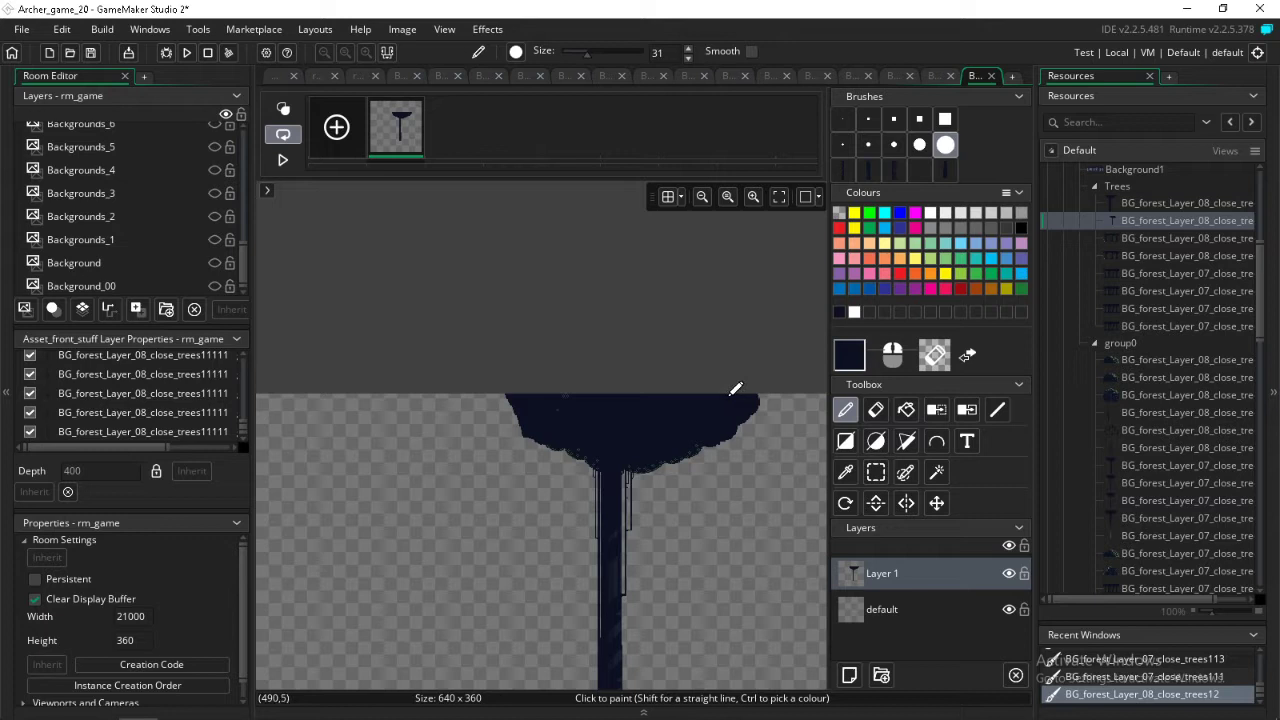
{"action": "left_click", "coordinate": [518, 411]}
{"action": "mouse_move", "coordinate": [520, 411]}
{"action": "left_mouse_down"}
{"action": "mouse_move", "coordinate": [514, 386]}
{"action": "mouse_move", "coordinate": [545, 389]}
{"action": "left_mouse_up"}
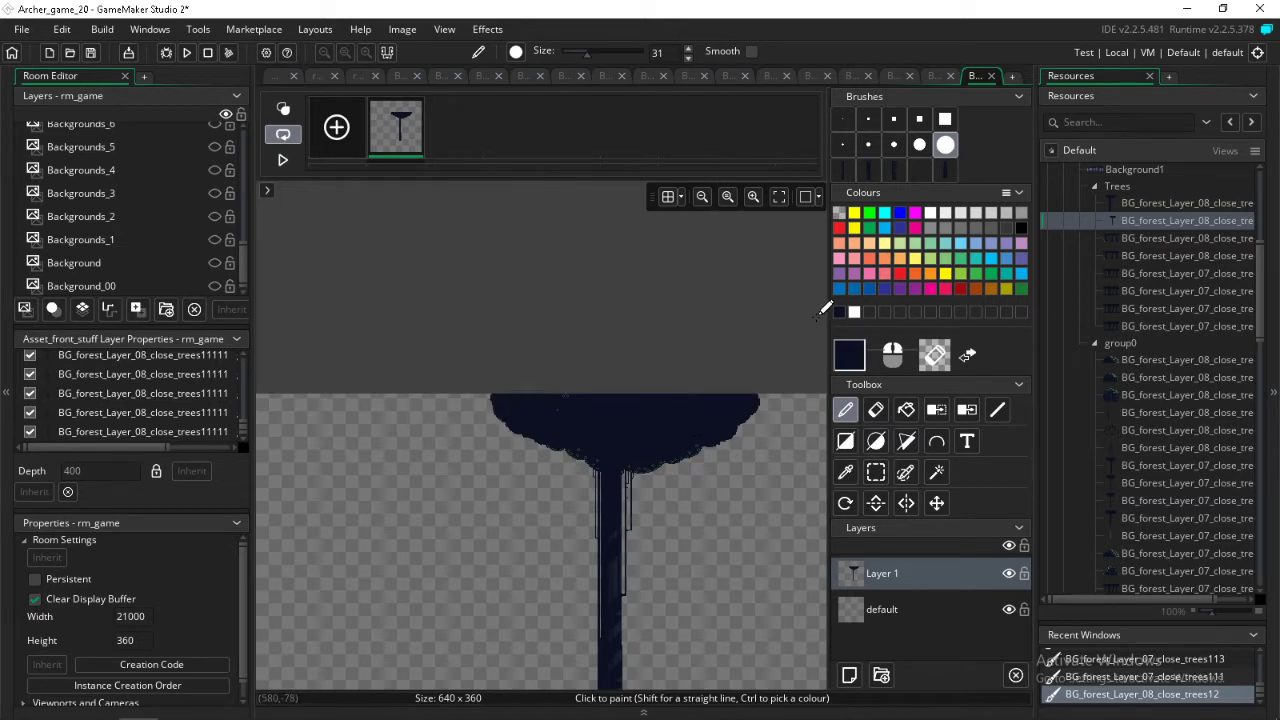
{"action": "left_click", "coordinate": [90, 53]}
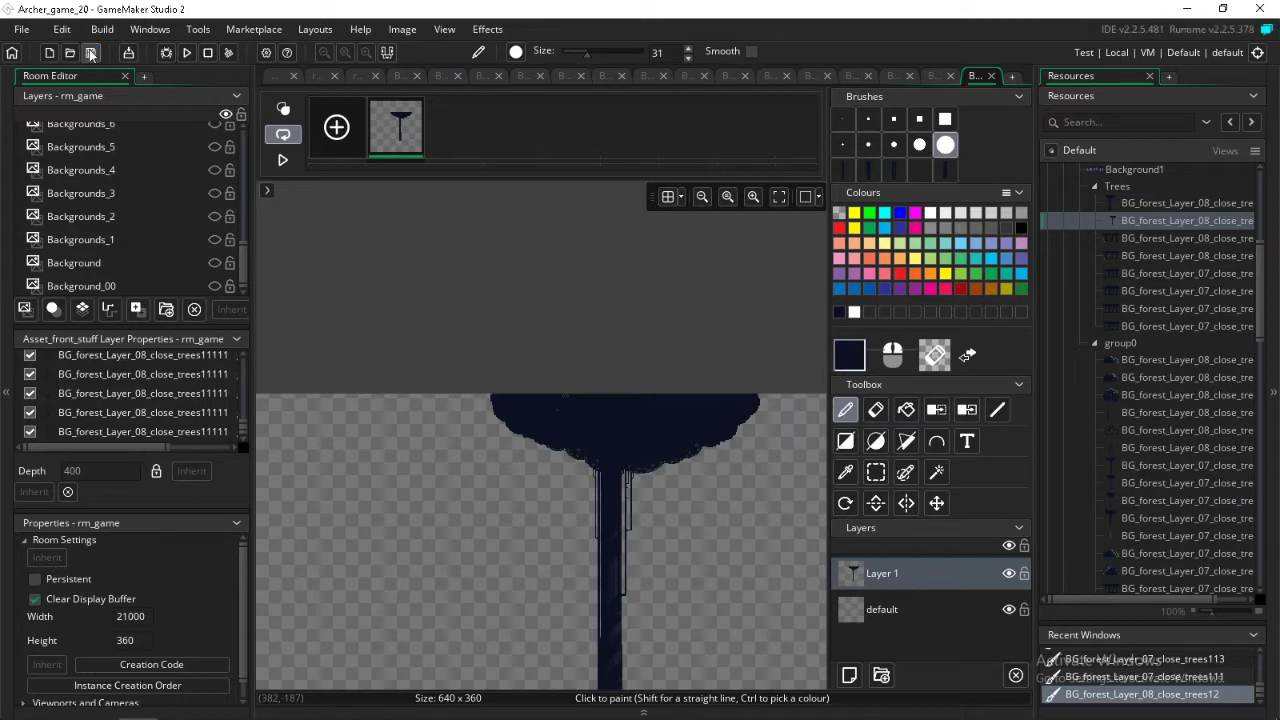
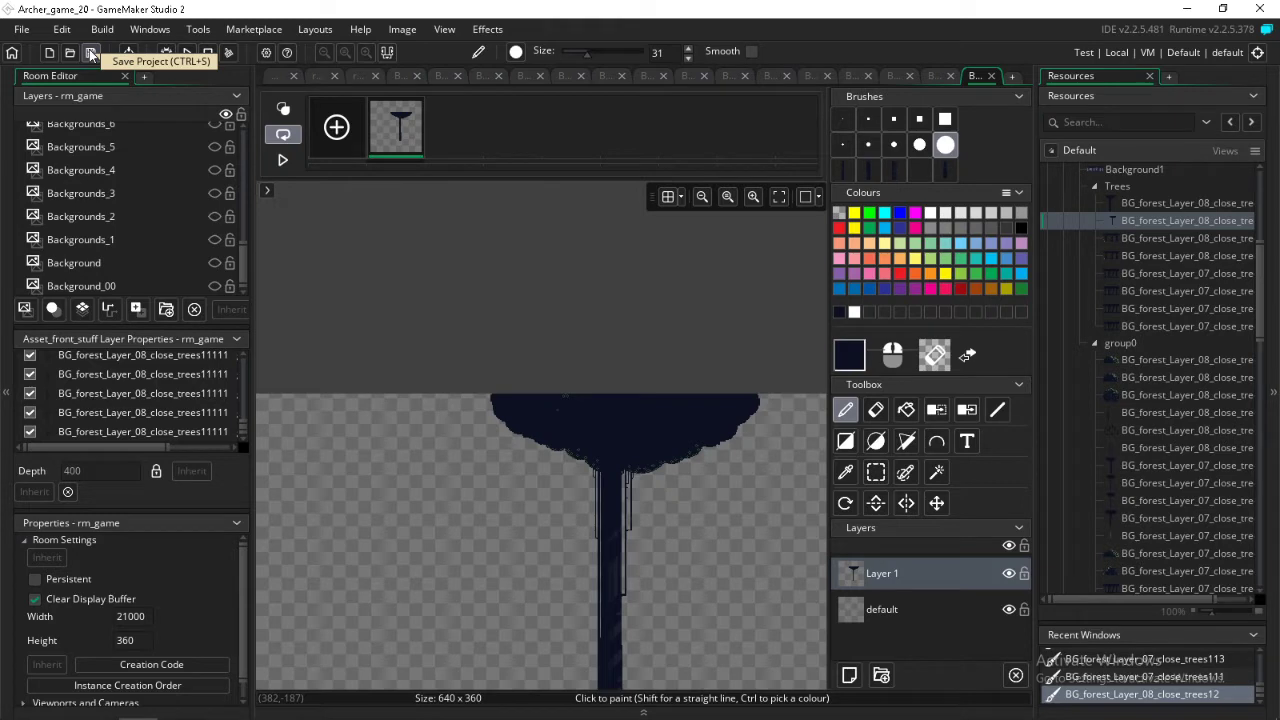
- Open the image of the BG_forest_Layer_08_close_trees122 sprite for editing and activate the rectangular selection tool
{"action": "double_click", "coordinate": [1152, 238]}
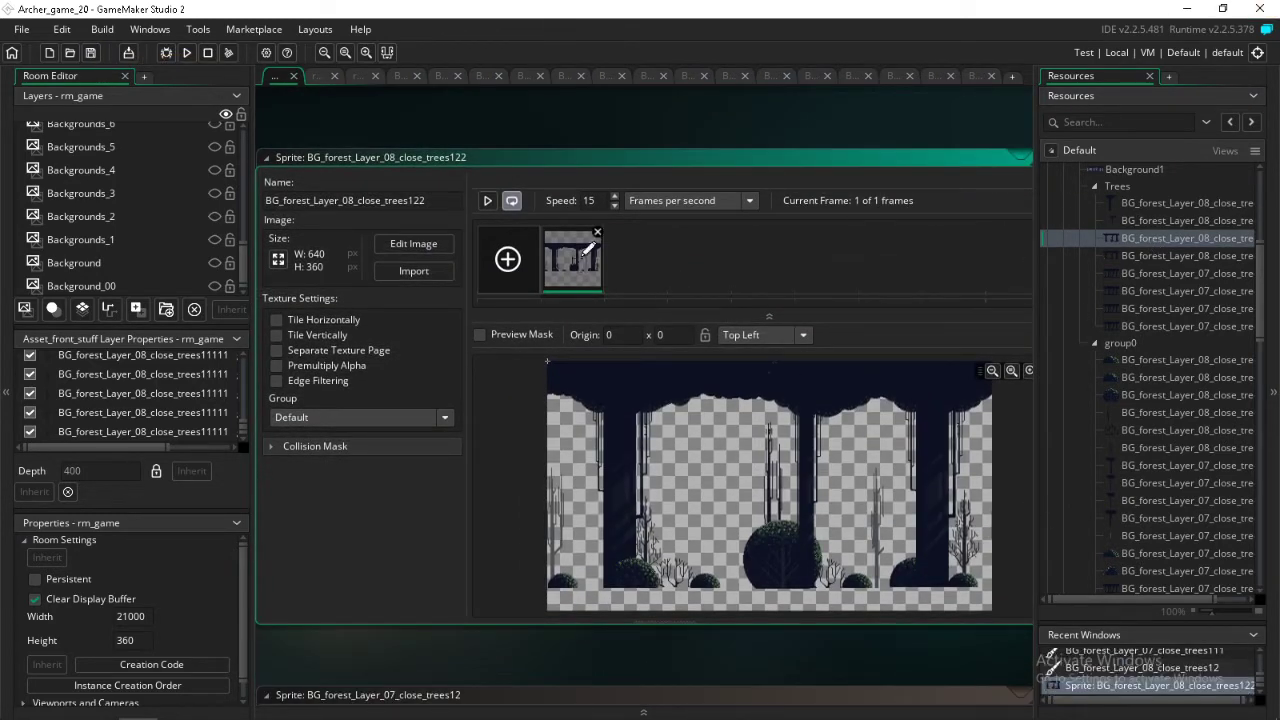
{"action": "double_click", "coordinate": [583, 257]}
{"action": "scroll", "coordinate": [343, 354], "scroll_direction": "down", "scroll_amount": 2}
{"action": "left_click", "coordinate": [880, 473]}
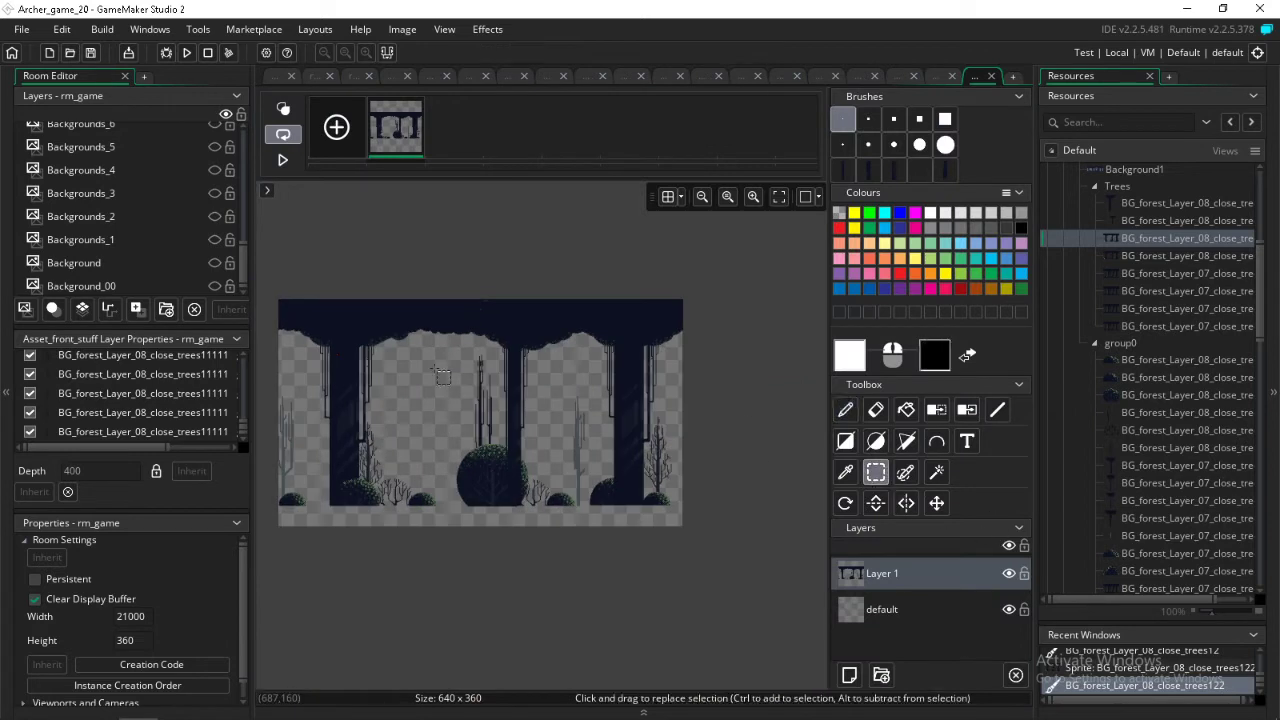
- Delete everything in the sprite except the rightmost tree, including the stalk and small bush standing to its left
{"action": "middle_click_drag", "start_coordinate": [320, 350], "coordinate": [572, 291]}
{"action": "left_click_drag", "start_coordinate": [467, 203], "coordinate": [797, 586]}
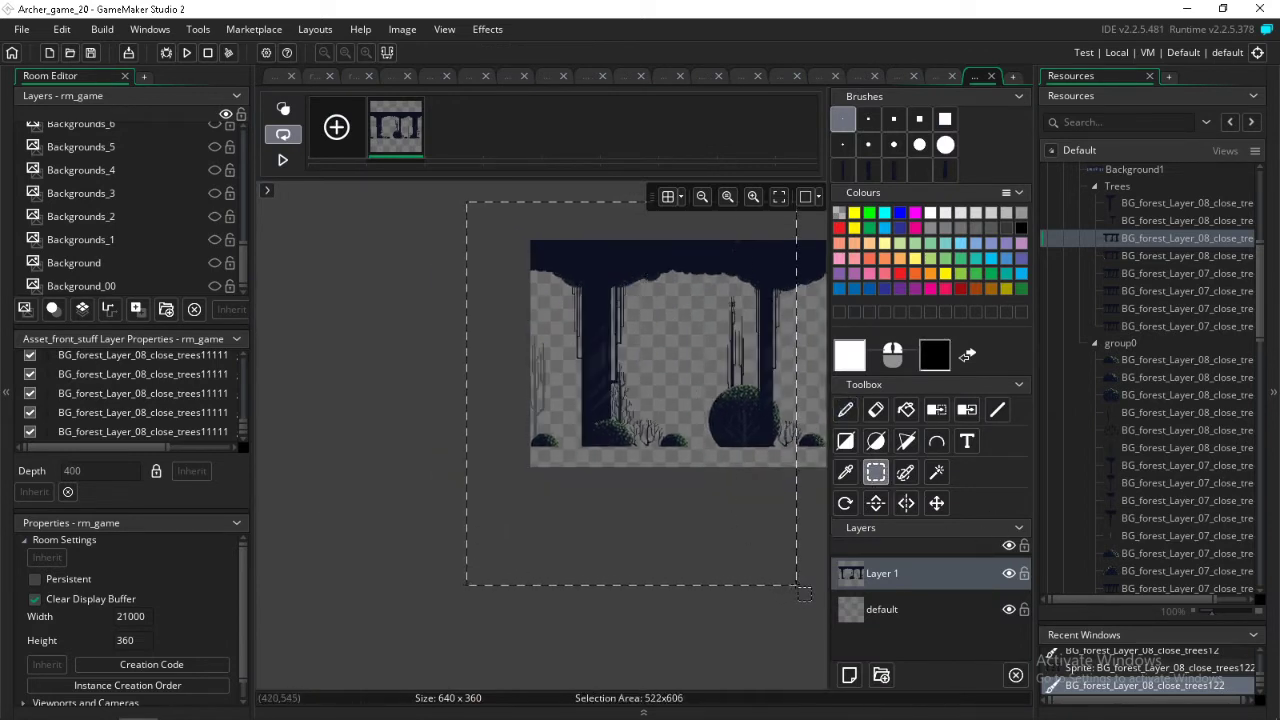
{"action": "key", "text": "Delete"}
{"action": "middle_click_drag", "start_coordinate": [724, 344], "coordinate": [470, 470]}
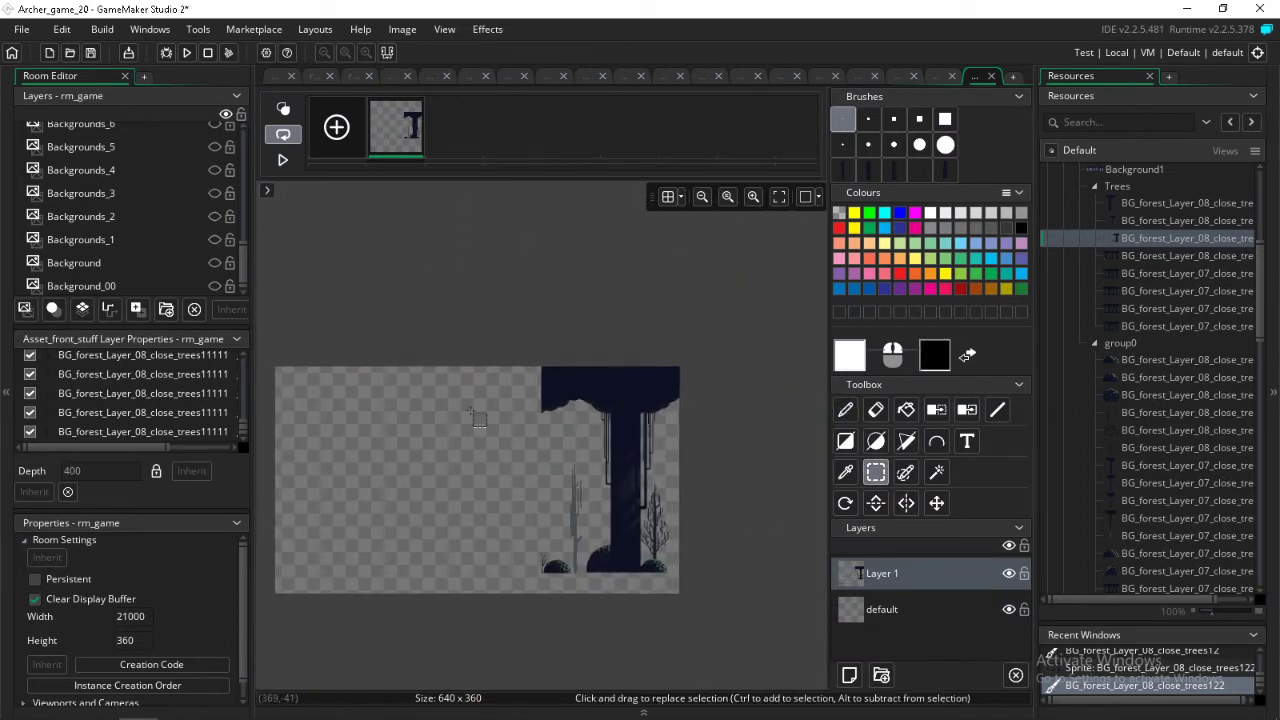
{"action": "left_click_drag", "start_coordinate": [534, 470], "coordinate": [596, 610]}
{"action": "key", "text": "Delete"}
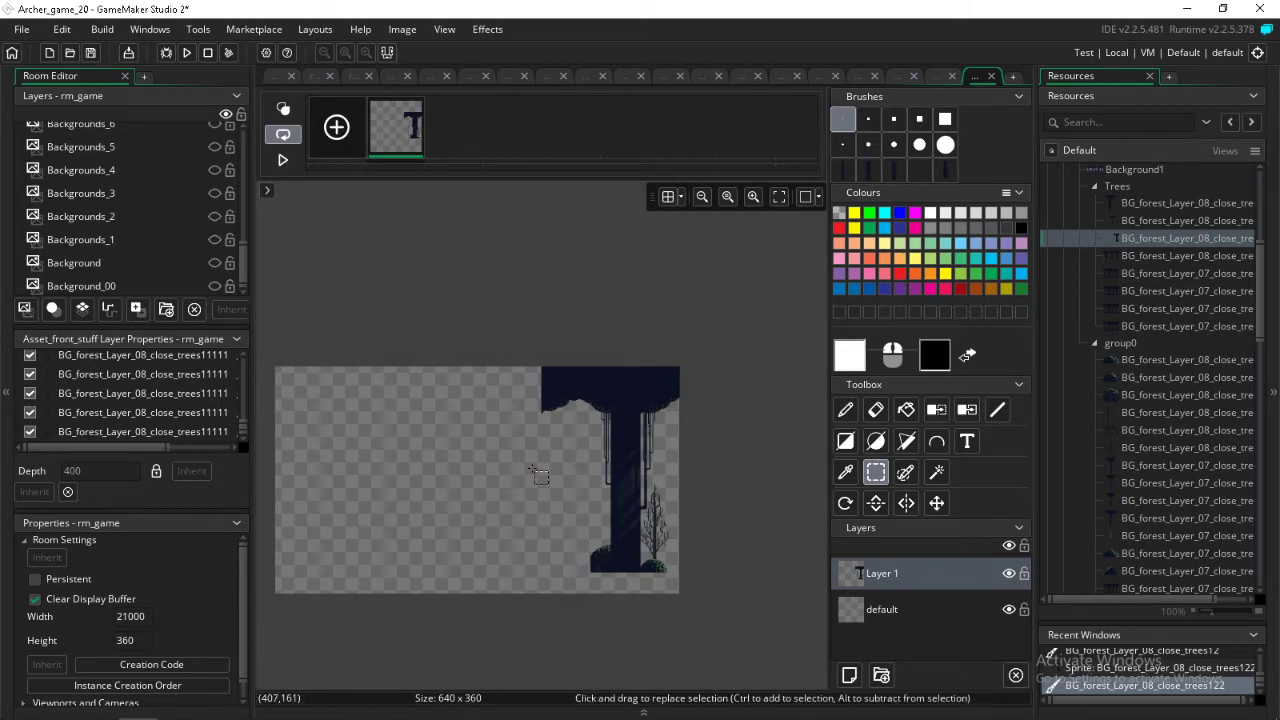
- Erase the sapling and bushes on both sides of the trunk's base, leaving clean straight trunk edges
{"action": "scroll", "coordinate": [728, 556], "scroll_direction": "up", "scroll_amount": 4, "text": "shift"}
{"action": "scroll", "coordinate": [751, 528], "scroll_direction": "down", "scroll_amount": 5, "text": "shift"}
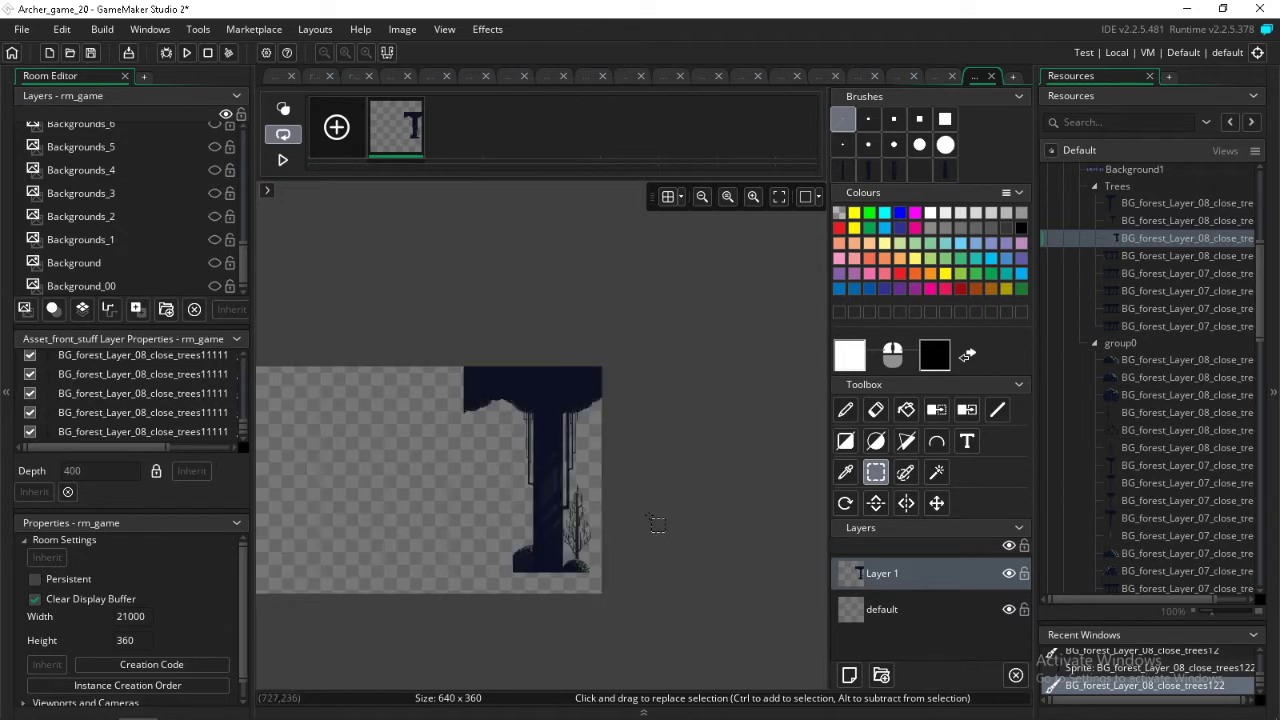
{"action": "scroll", "coordinate": [649, 516], "scroll_direction": "up", "scroll_amount": 3, "text": "ctrl"}
{"action": "scroll", "coordinate": [657, 524], "scroll_direction": "up", "scroll_amount": 2, "text": "ctrl"}
{"action": "left_click_drag", "start_coordinate": [533, 432], "coordinate": [455, 658]}
{"action": "key", "text": "Delete"}
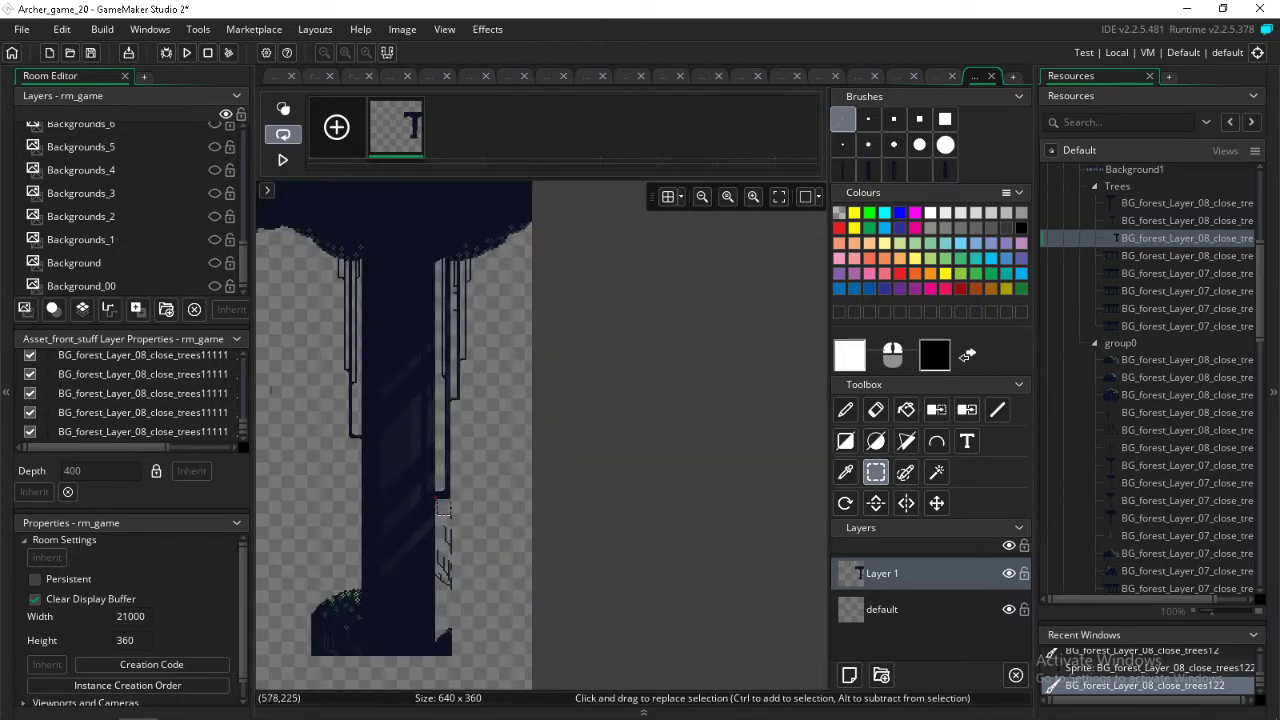
{"action": "left_click_drag", "start_coordinate": [438, 502], "coordinate": [510, 686]}
{"action": "key", "text": "Delete"}
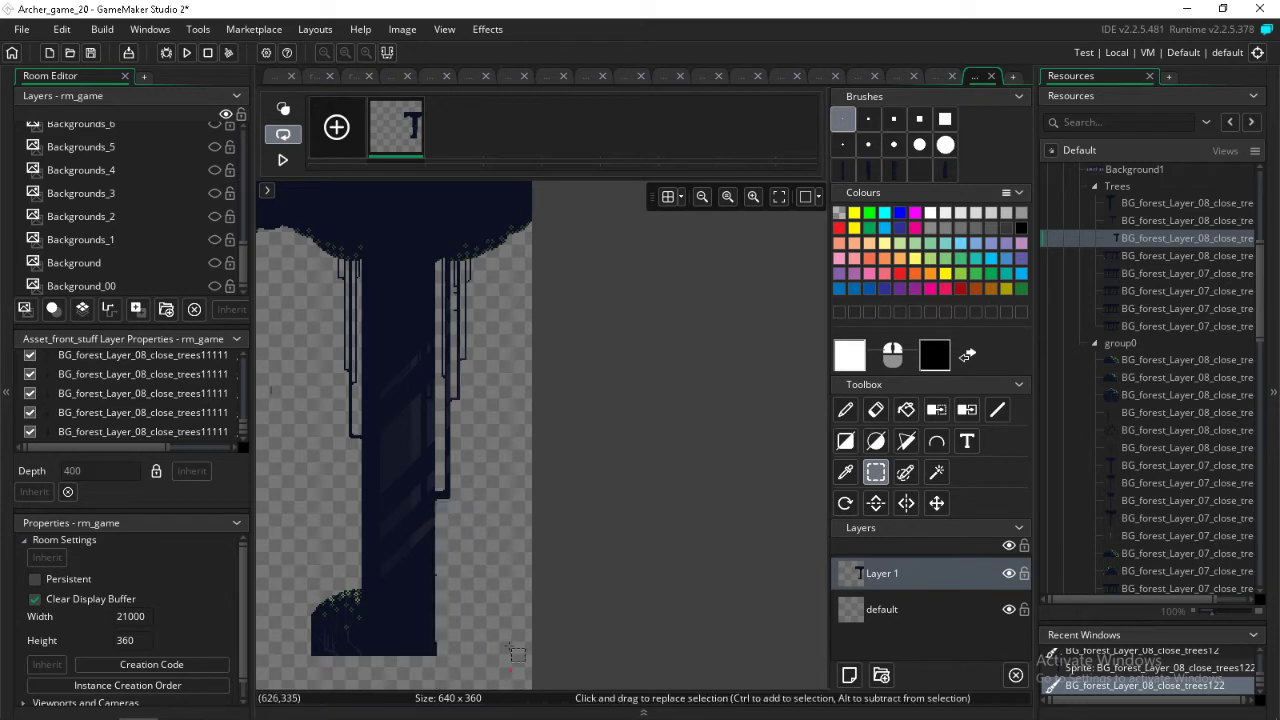
{"action": "left_click_drag", "start_coordinate": [460, 538], "coordinate": [432, 678]}
{"action": "key", "text": "Delete"}
{"action": "left_click_drag", "start_coordinate": [292, 539], "coordinate": [363, 697]}
{"action": "key", "text": "Delete"}
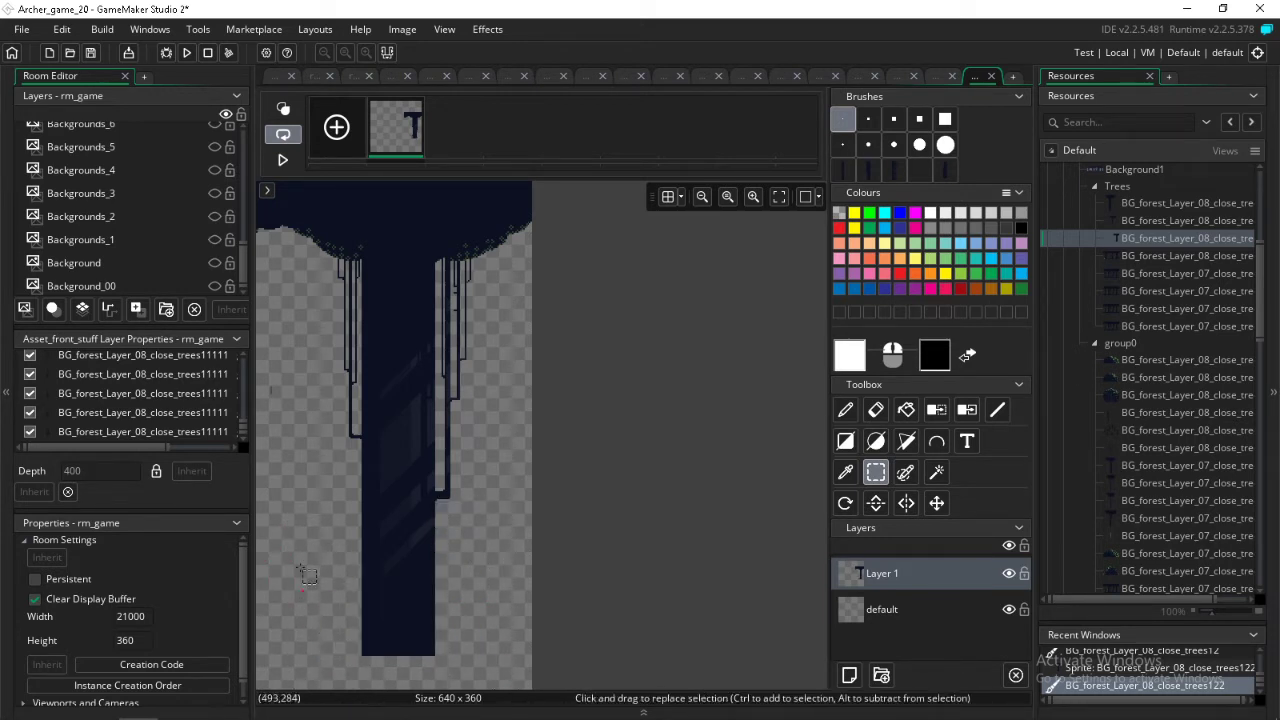
- Cut away the canopy's ragged lower-left underside and shorten its left end
{"action": "mouse_move", "coordinate": [312, 558]}
{"action": "middle_mouse_down"}
{"action": "mouse_move", "coordinate": [381, 615]}
{"action": "mouse_move", "coordinate": [443, 589]}
{"action": "middle_mouse_up"}
{"action": "middle_click_drag", "start_coordinate": [286, 283], "coordinate": [307, 374]}
{"action": "left_click_drag", "start_coordinate": [312, 358], "coordinate": [425, 416]}
{"action": "key", "text": "Delete"}
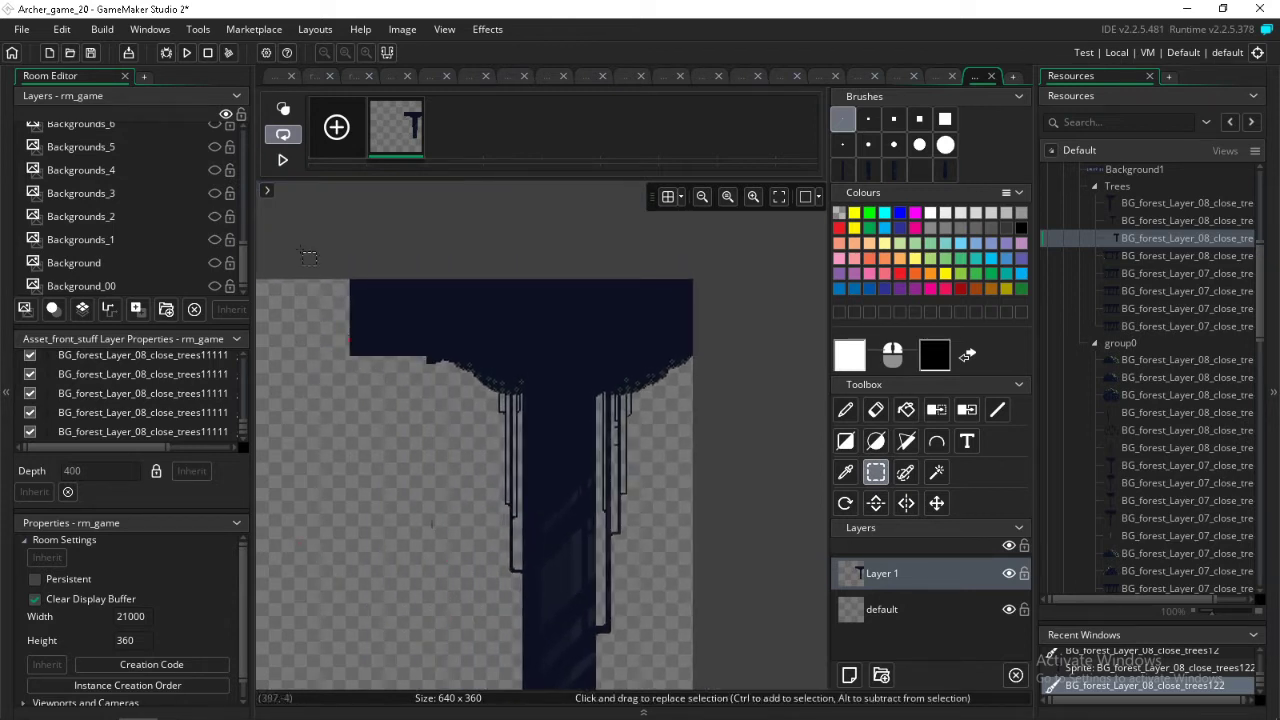
{"action": "left_click_drag", "start_coordinate": [324, 258], "coordinate": [403, 413]}
{"action": "key", "text": "Delete"}
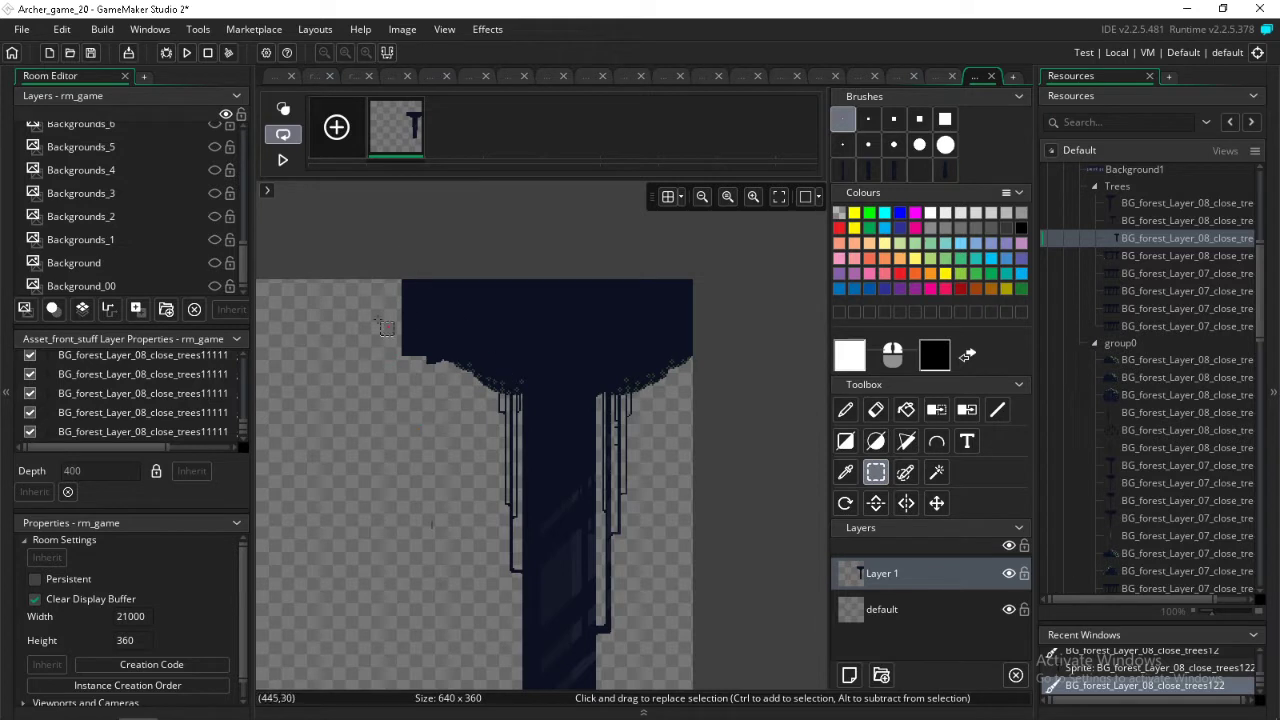
- Select the whole remaining tree and move it left to the middle of the 640 x 360 canvas
{"action": "scroll", "coordinate": [488, 410], "scroll_direction": "down", "scroll_amount": 3}
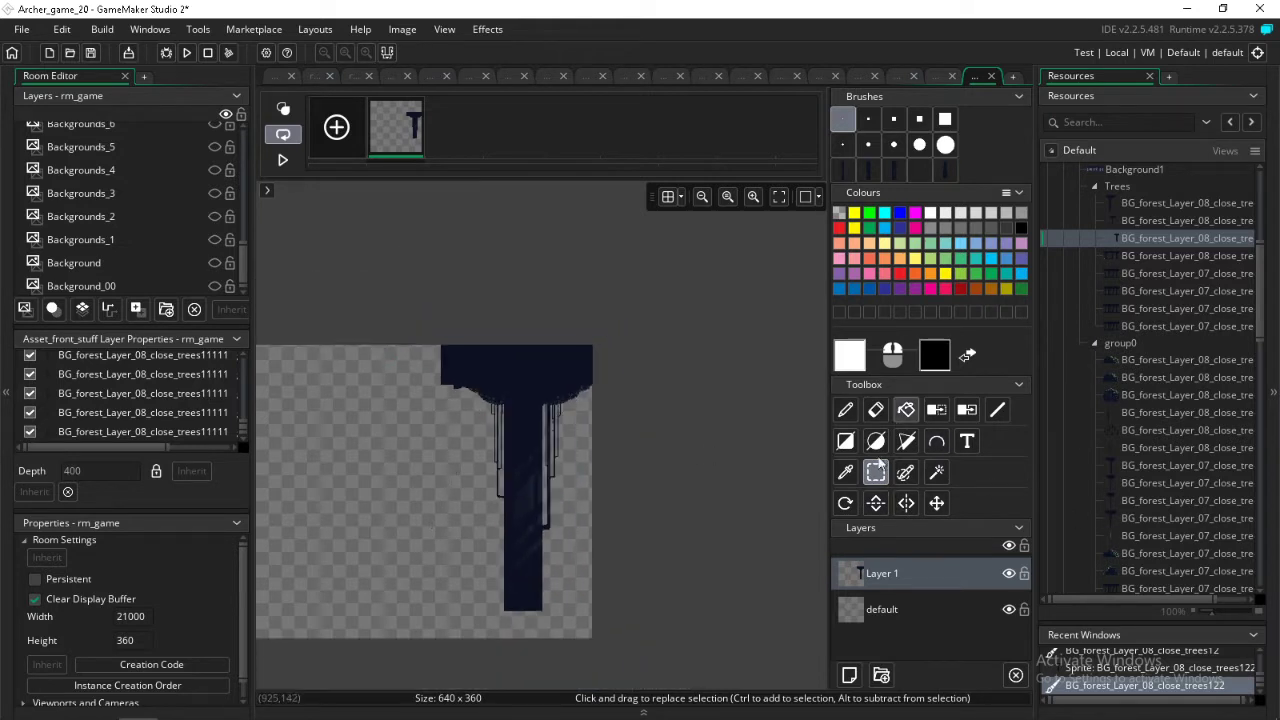
{"action": "left_click_drag", "start_coordinate": [375, 312], "coordinate": [699, 668]}
{"action": "left_click_drag", "start_coordinate": [541, 533], "coordinate": [349, 528]}
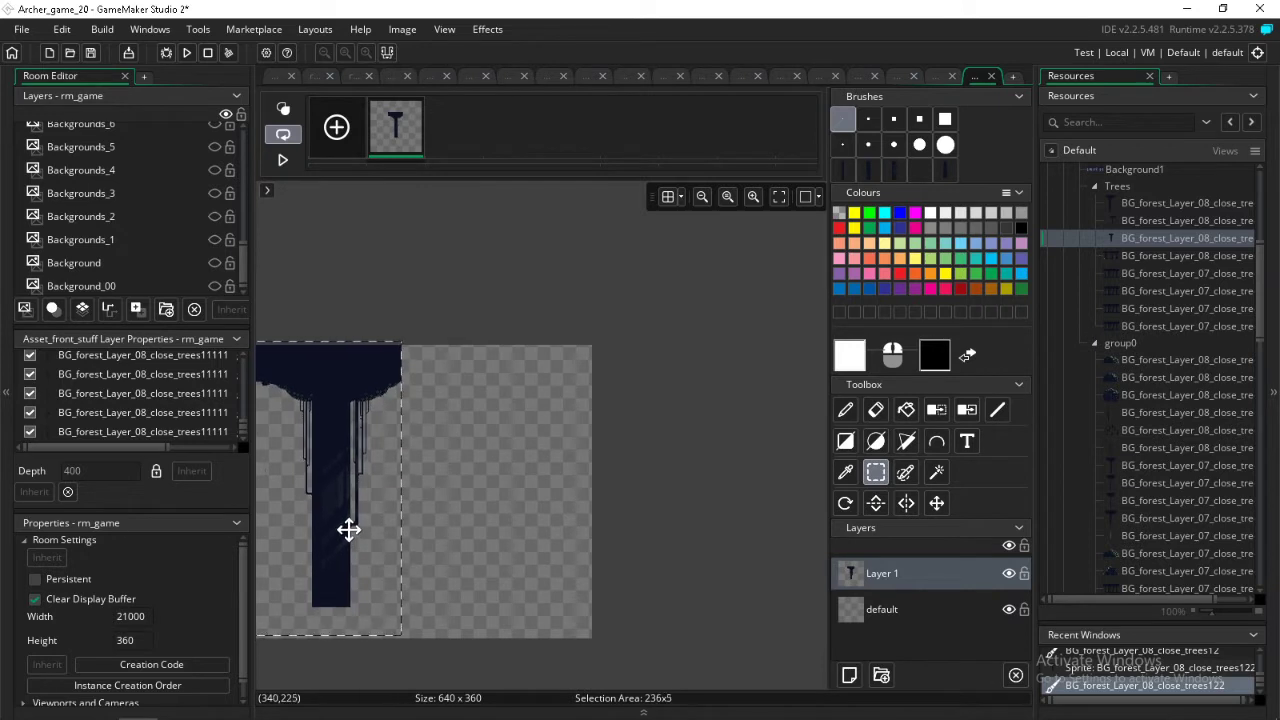
{"action": "middle_click_drag", "start_coordinate": [349, 528], "coordinate": [563, 517]}
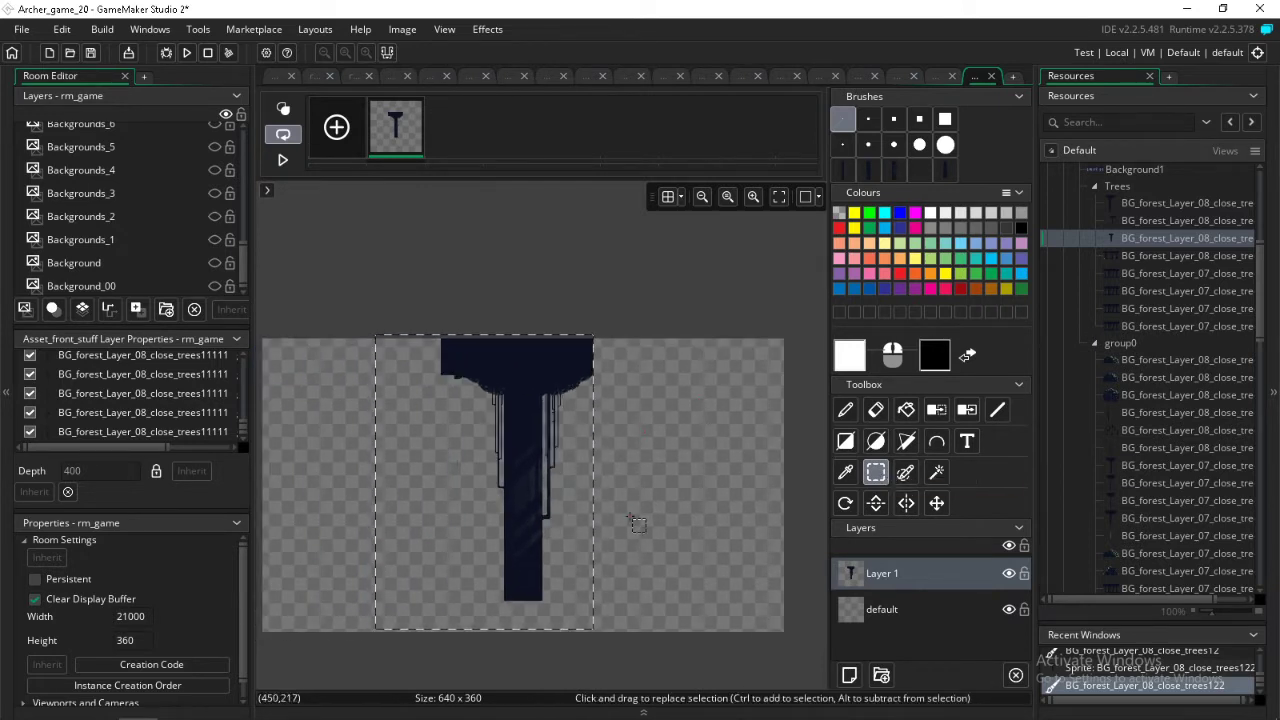
{"action": "left_click", "coordinate": [663, 523]}
- Make a brush from a 47x224 section of the trunk and paint it below to extend the trunk to the canvas's lower edge
{"action": "scroll", "coordinate": [444, 644], "scroll_direction": "up", "scroll_amount": 3}
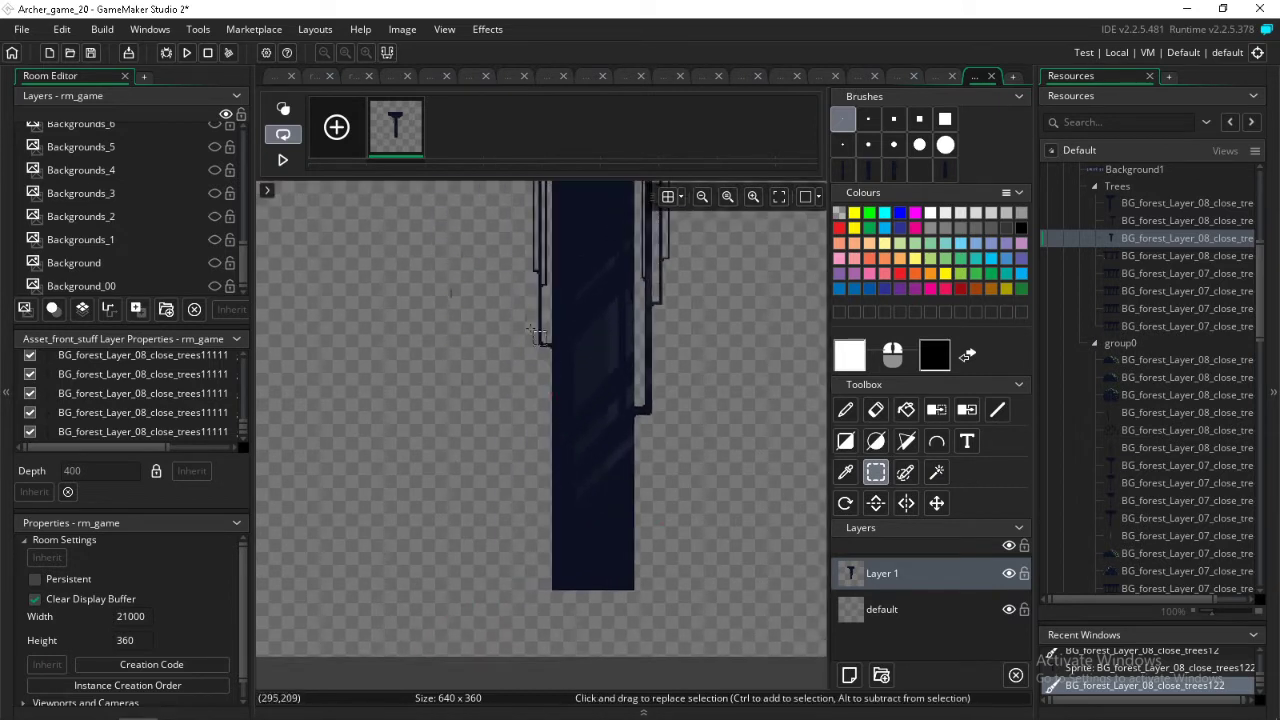
{"action": "left_click_drag", "start_coordinate": [552, 218], "coordinate": [634, 610]}
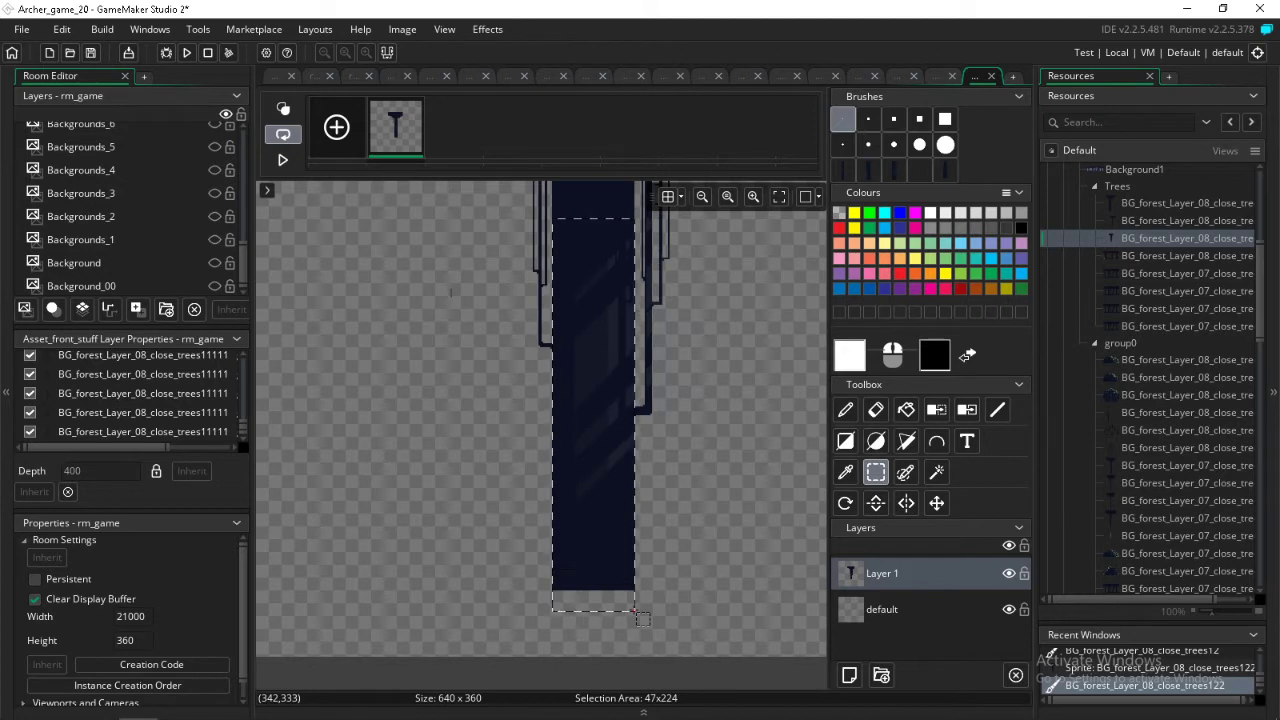
{"action": "key", "text": "ctrl+b"}
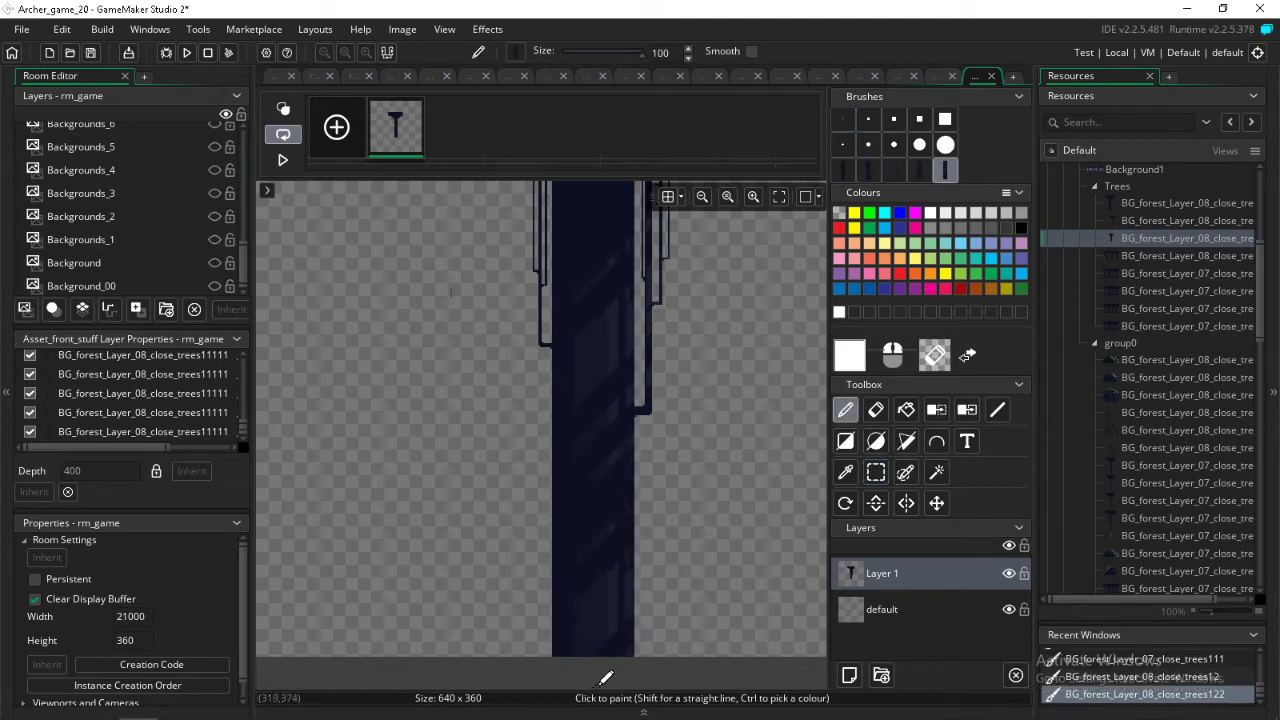
{"action": "scroll", "coordinate": [602, 655], "scroll_direction": "down", "scroll_amount": 2}
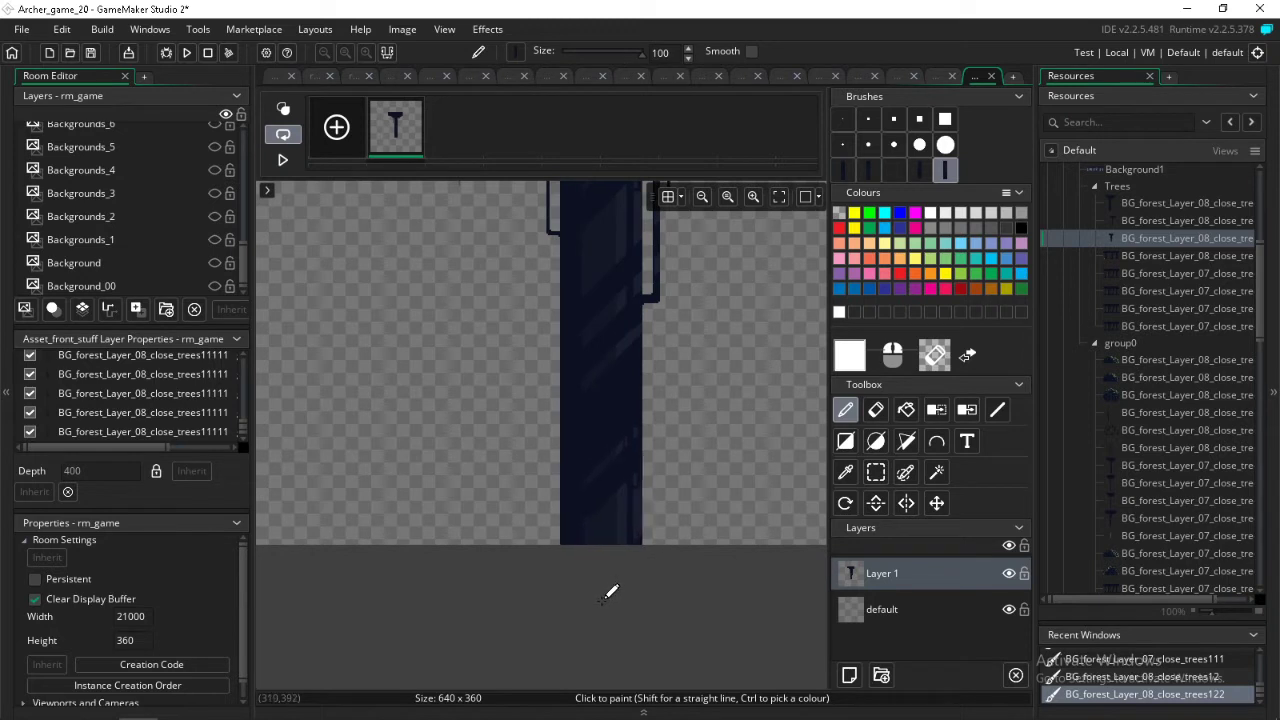
{"action": "scroll", "coordinate": [612, 592], "scroll_direction": "up", "scroll_amount": 3, "text": "ctrl"}
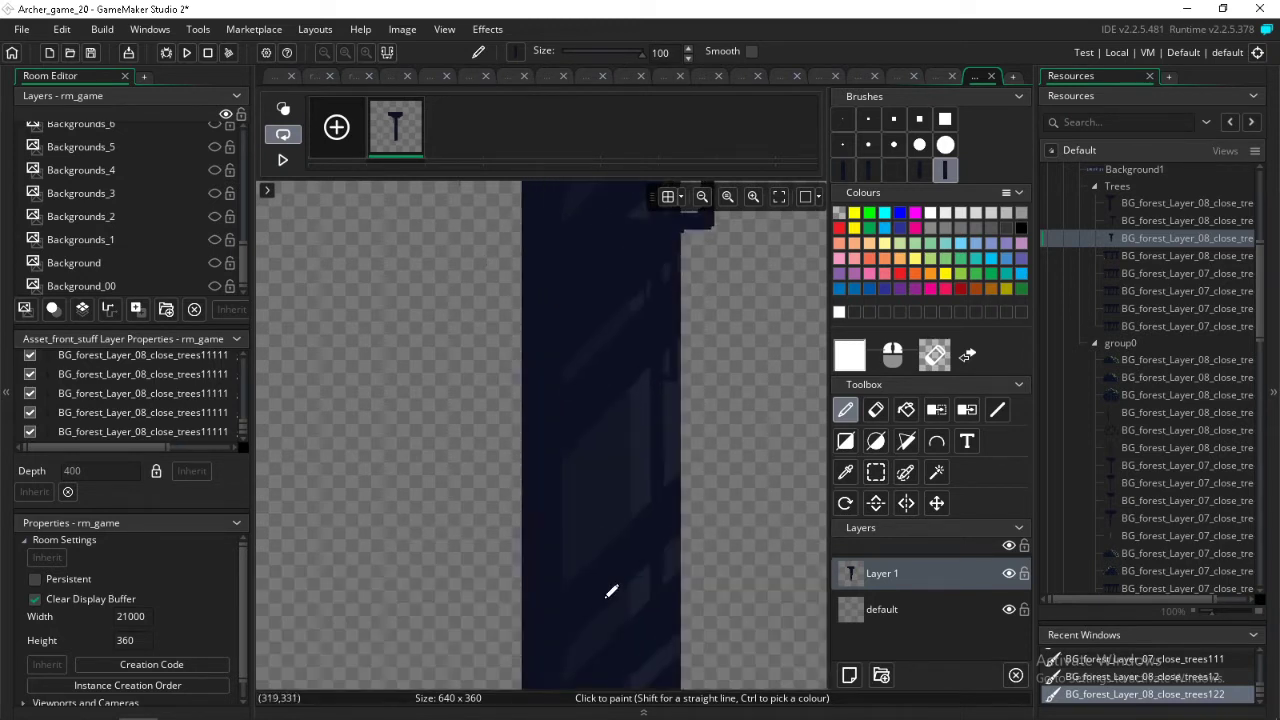
{"action": "scroll", "coordinate": [612, 592], "scroll_direction": "down", "scroll_amount": 3, "text": "ctrl"}
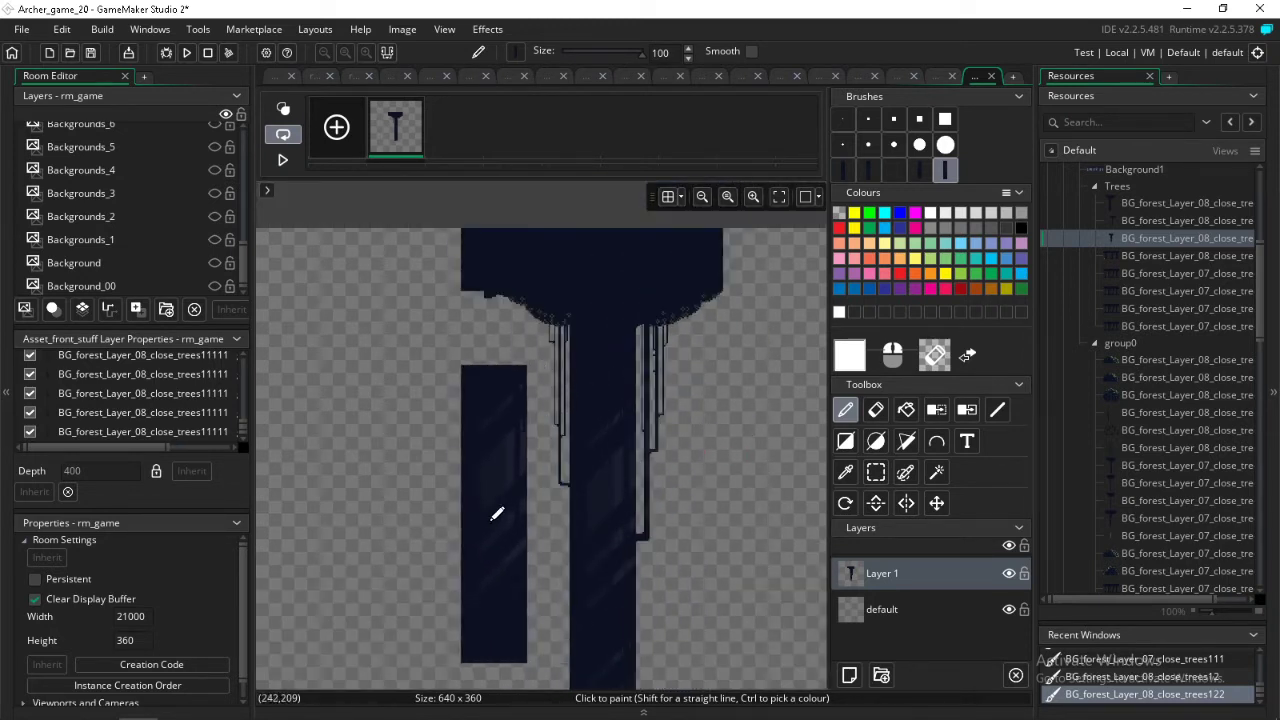
- Erase the protruding left end of the canopy with the trunk-shaped brush
{"action": "key", "text": "e"}
{"action": "key", "text": "d"}
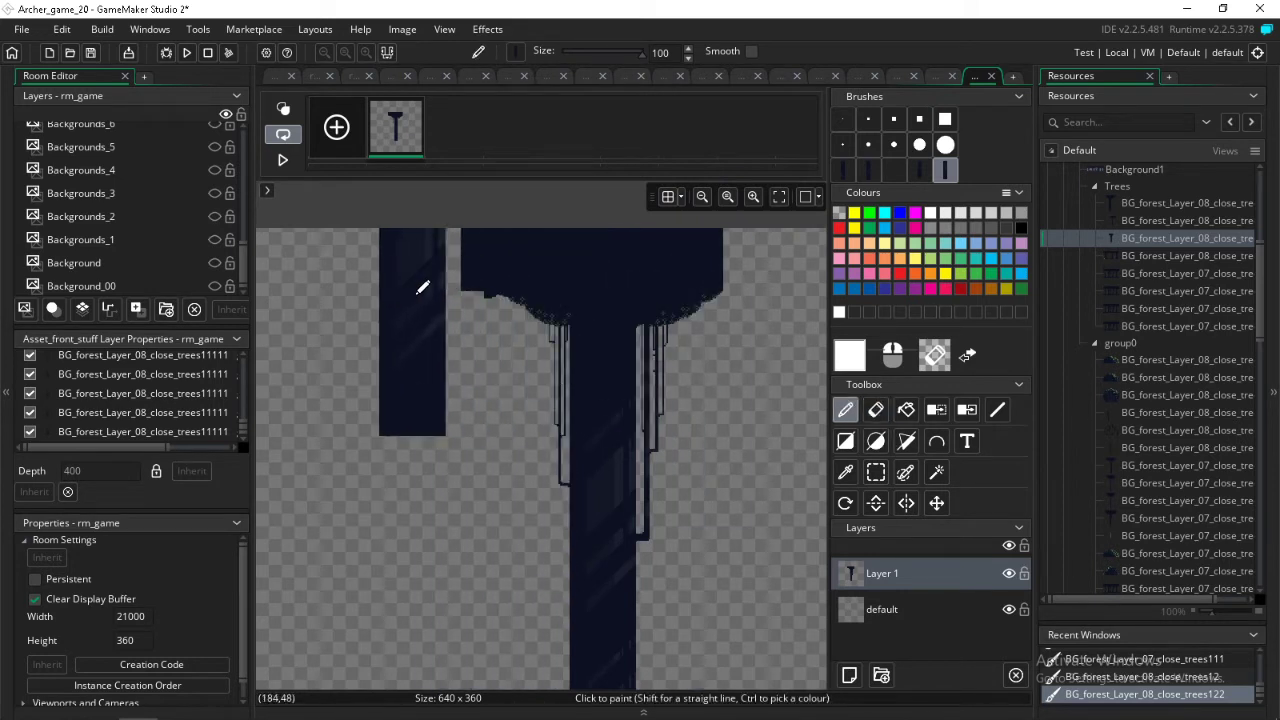
{"action": "key", "text": "e"}
{"action": "key", "text": "d"}
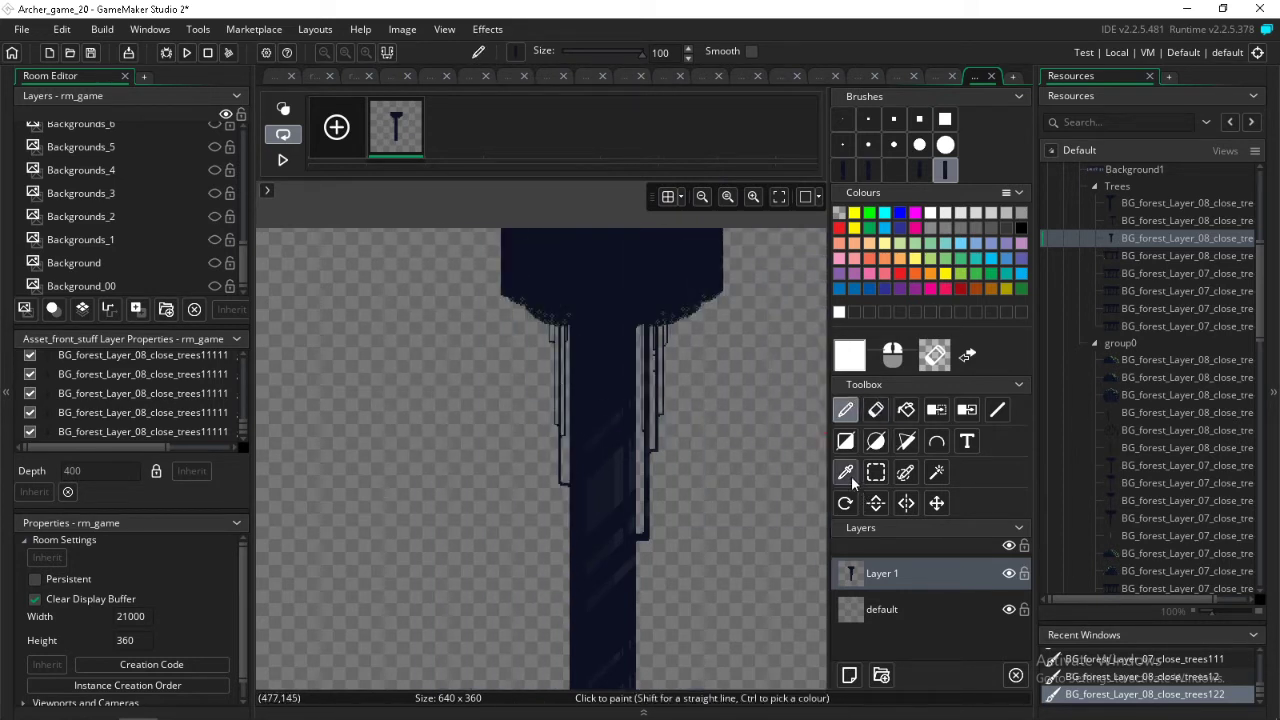
- Round out both sides of the canopy with the size 31 round brush, using the dark navy sampled from the tree
{"action": "left_click", "coordinate": [945, 144]}
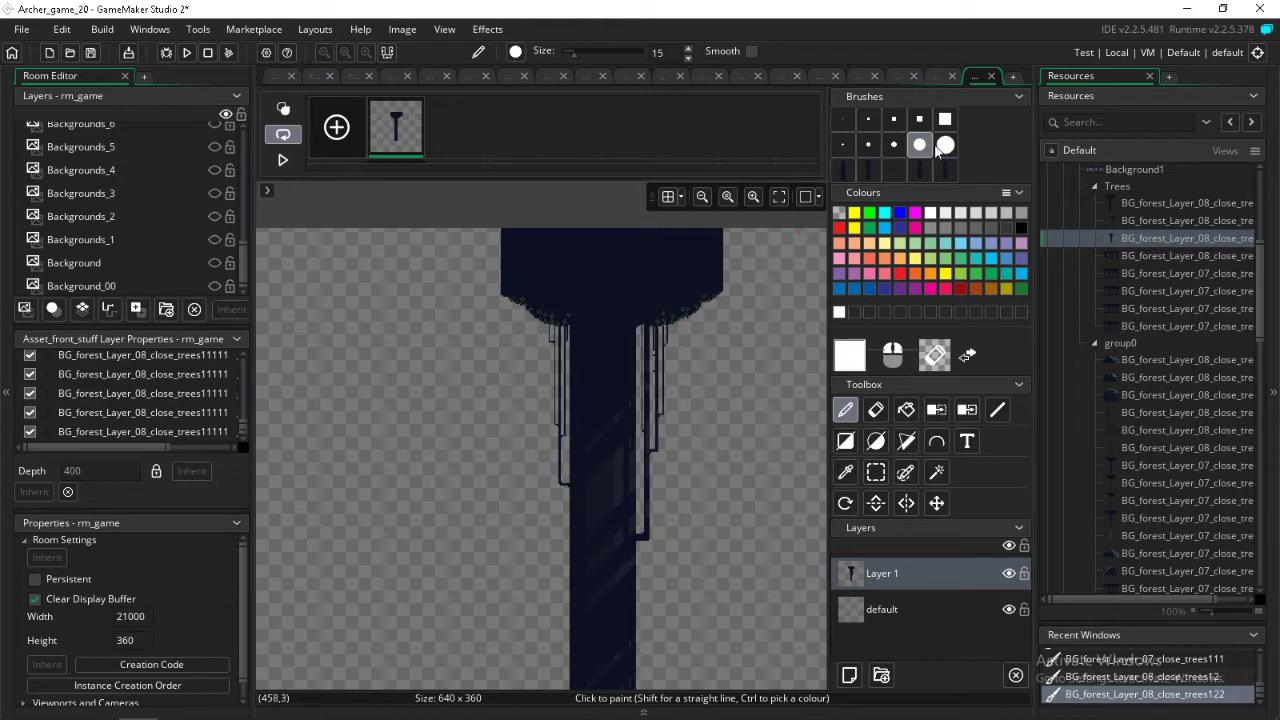
{"action": "left_click", "coordinate": [848, 470]}
{"action": "left_click", "coordinate": [568, 260]}
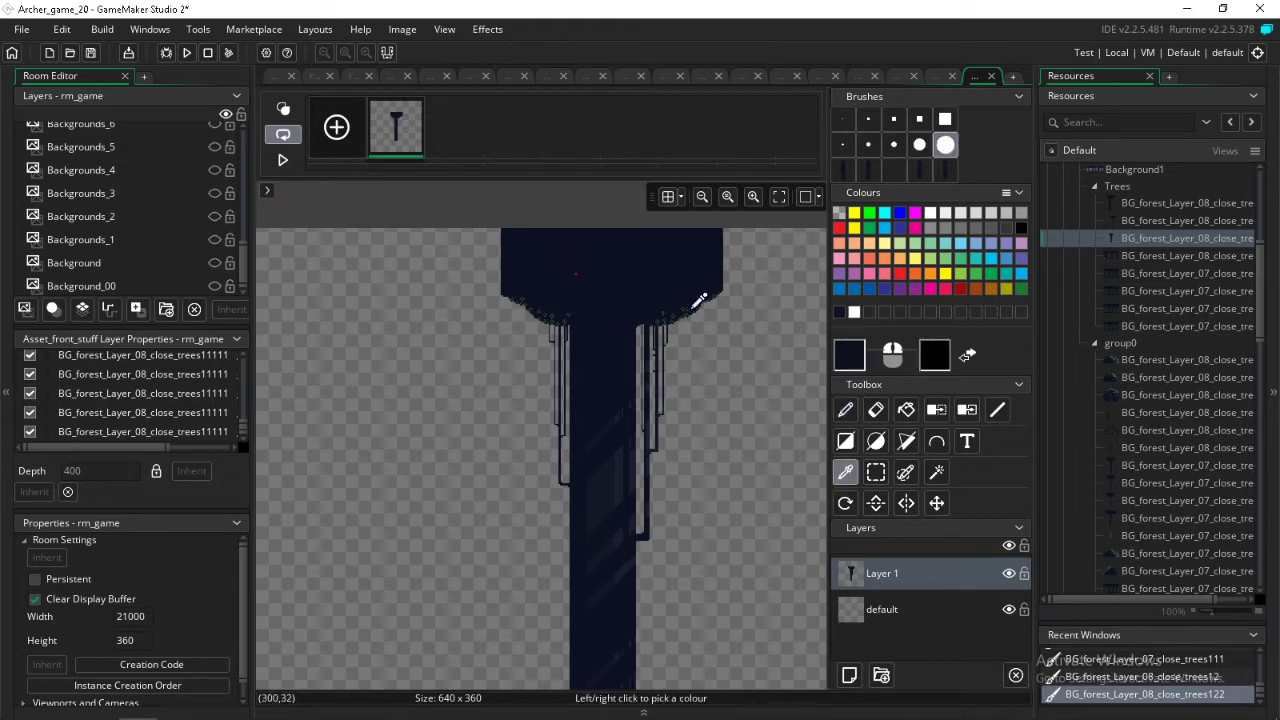
{"action": "left_click", "coordinate": [849, 409]}
{"action": "left_click", "coordinate": [507, 273]}
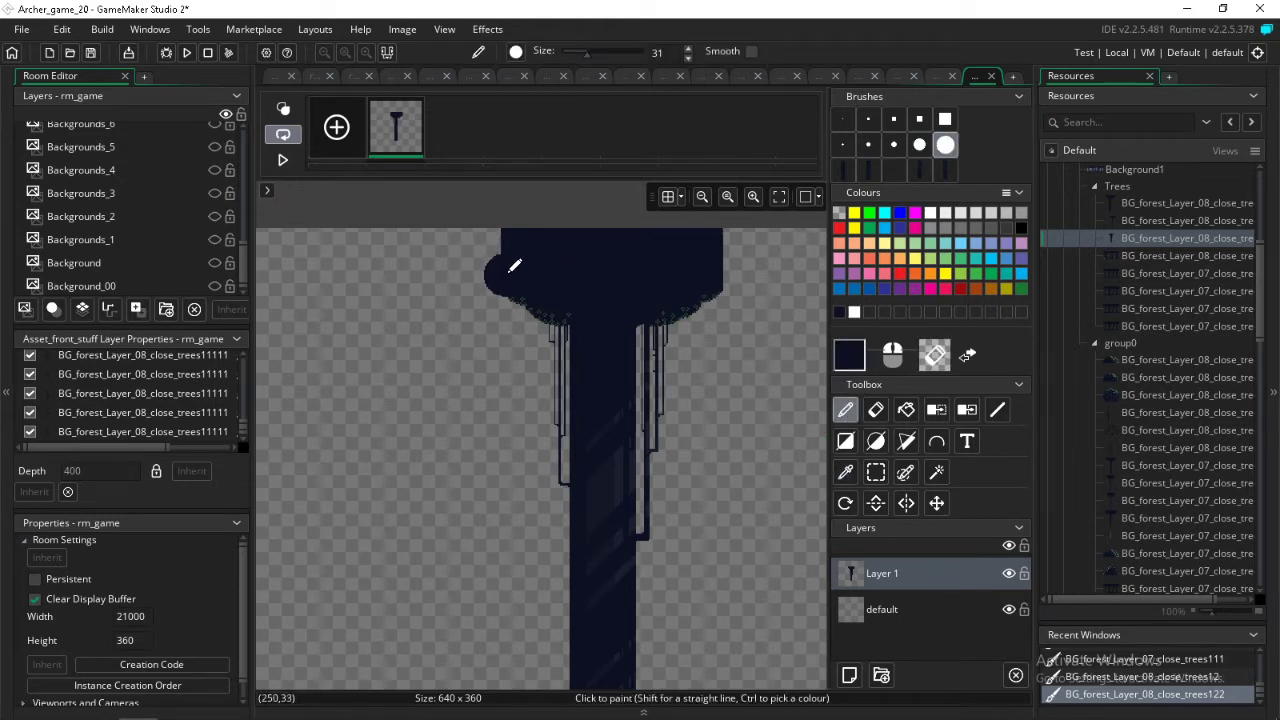
{"action": "left_click_drag", "start_coordinate": [491, 251], "coordinate": [458, 223]}
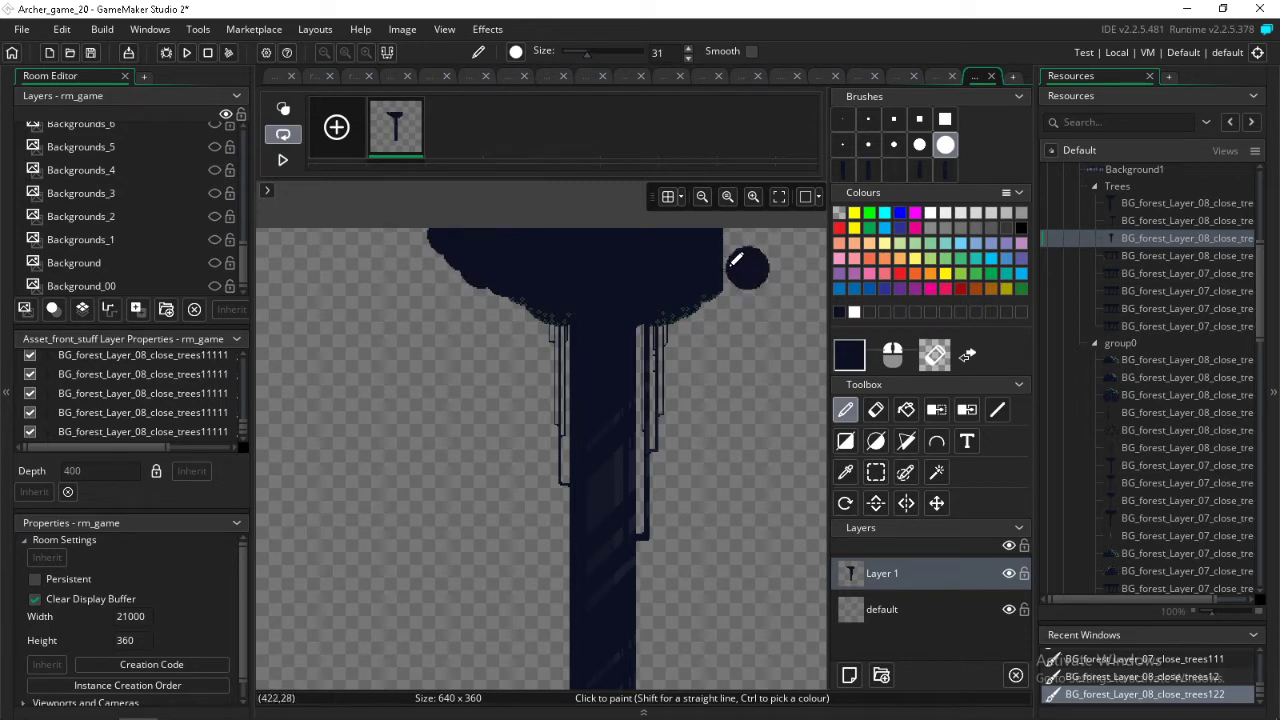
{"action": "mouse_move", "coordinate": [737, 259]}
{"action": "left_mouse_down"}
{"action": "mouse_move", "coordinate": [762, 238]}
{"action": "mouse_move", "coordinate": [731, 226]}
{"action": "mouse_move", "coordinate": [766, 217]}
{"action": "left_mouse_up"}
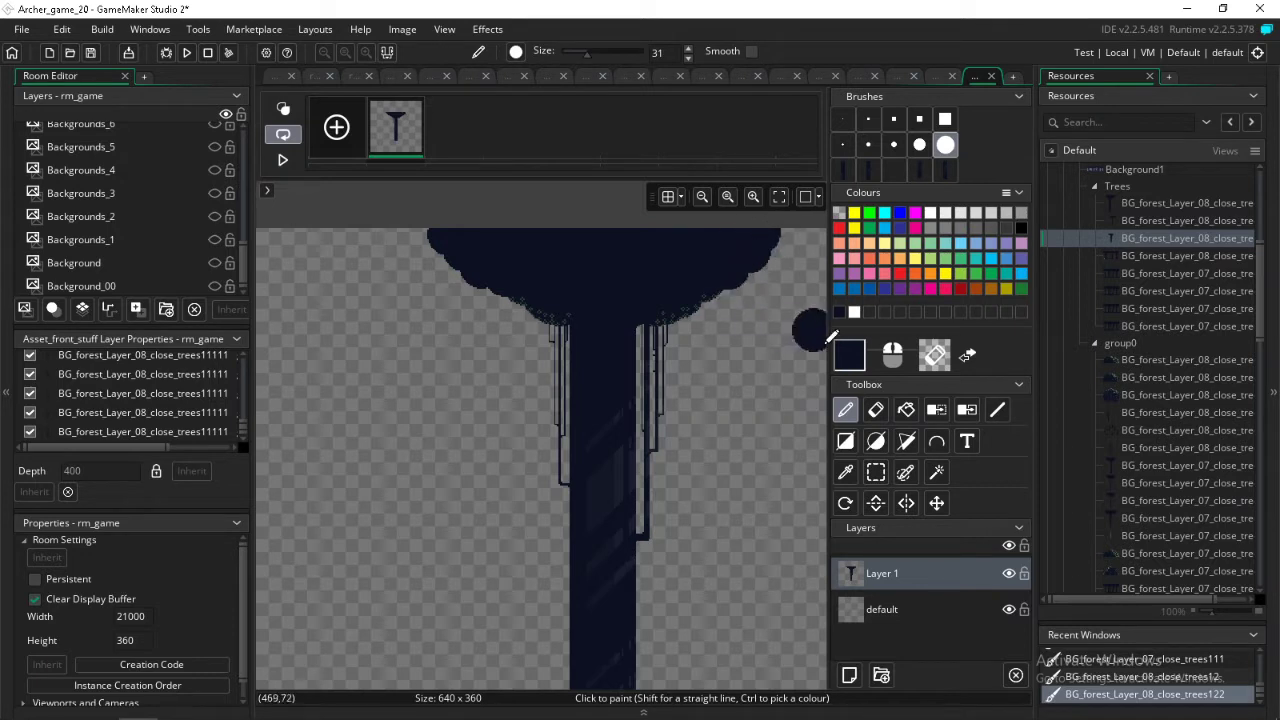
- Dab small leaf specks along the canopy's lower edges with the size 3 custom brush and white selected
{"action": "left_click", "coordinate": [896, 172]}
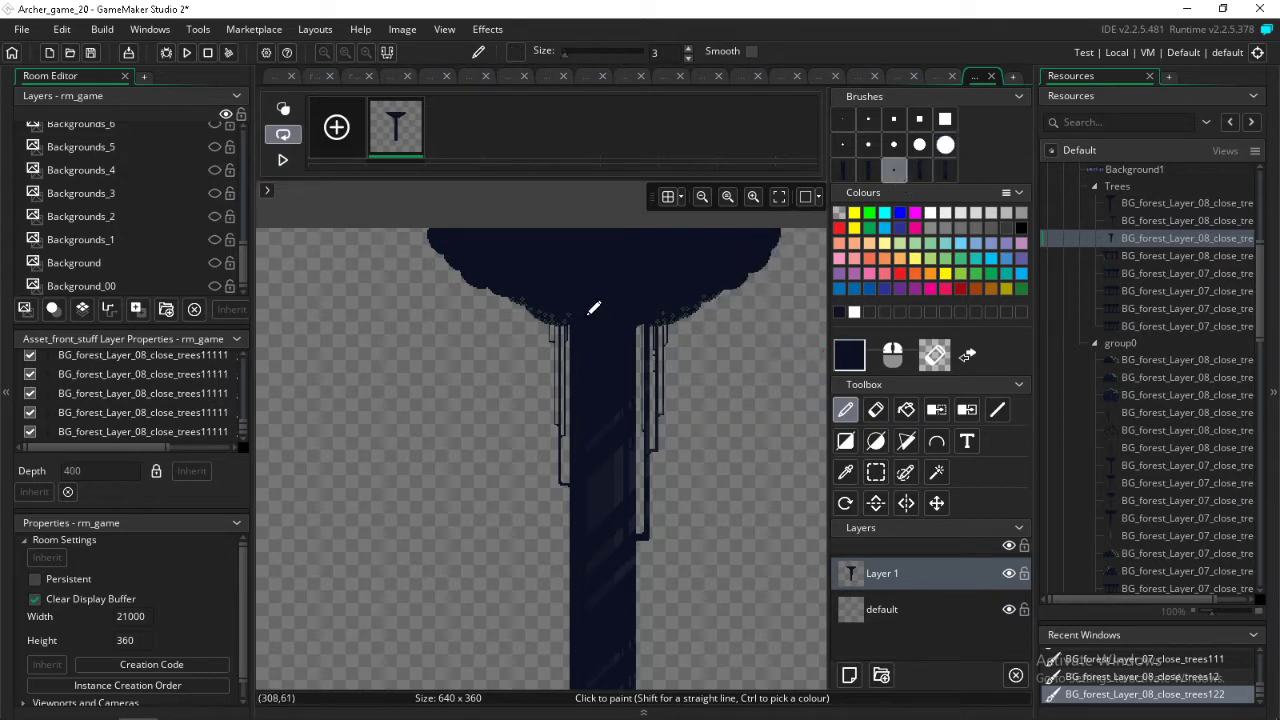
{"action": "left_click", "coordinate": [930, 212]}
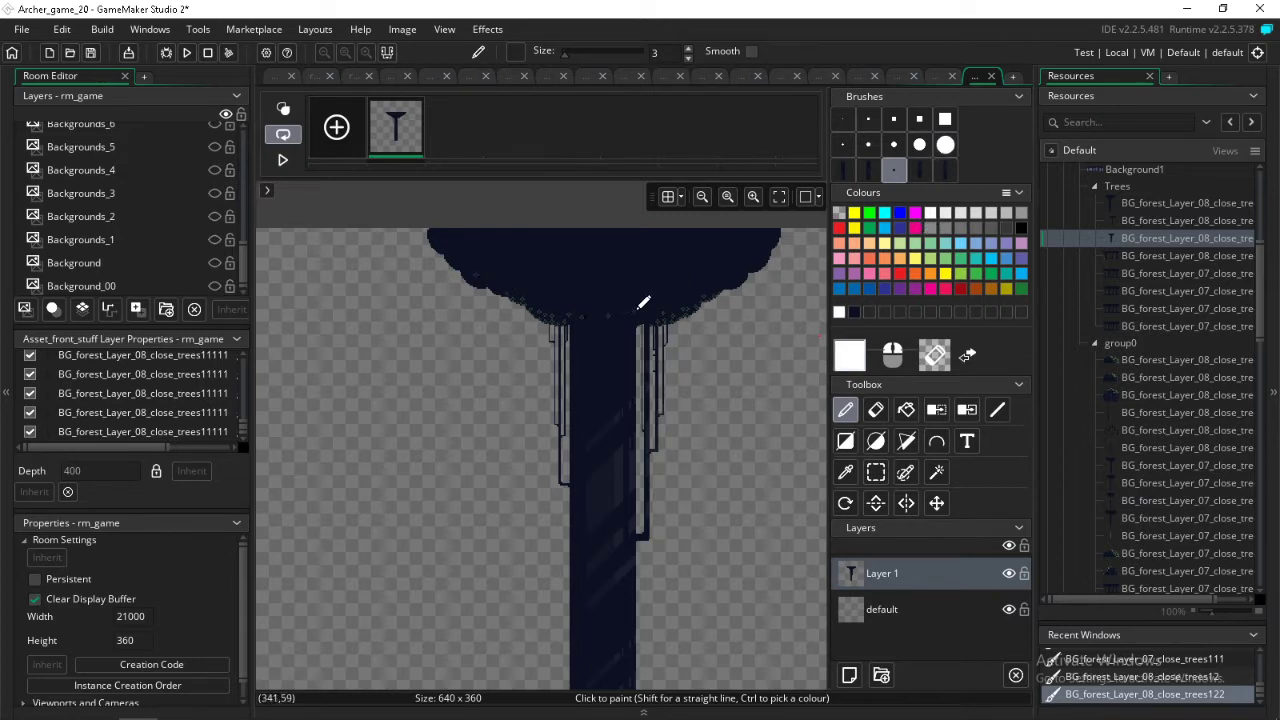
{"action": "left_click", "coordinate": [754, 266]}
{"action": "left_click", "coordinate": [743, 280]}
{"action": "left_click", "coordinate": [731, 284]}
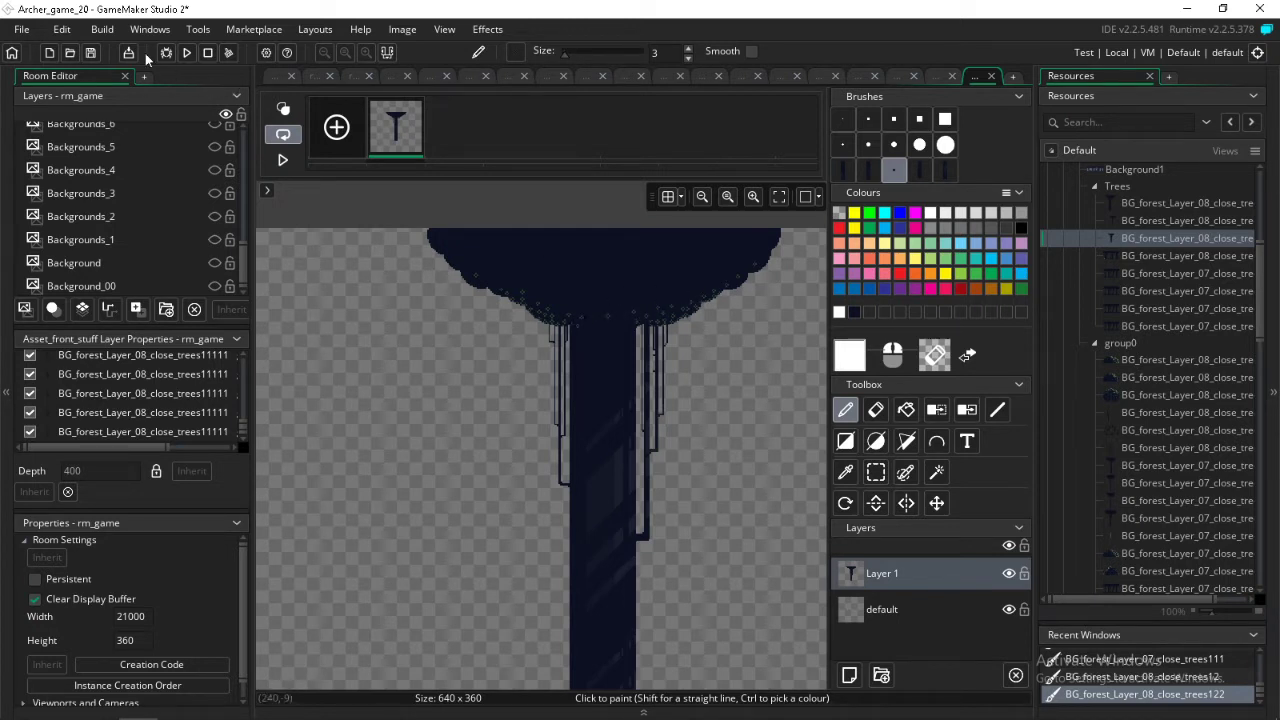
- Auto-trim all frames of the tree sprite, and open BG_forest_Layer_08_close_trees121 in the image editor
{"action": "left_click", "coordinate": [402, 29]}
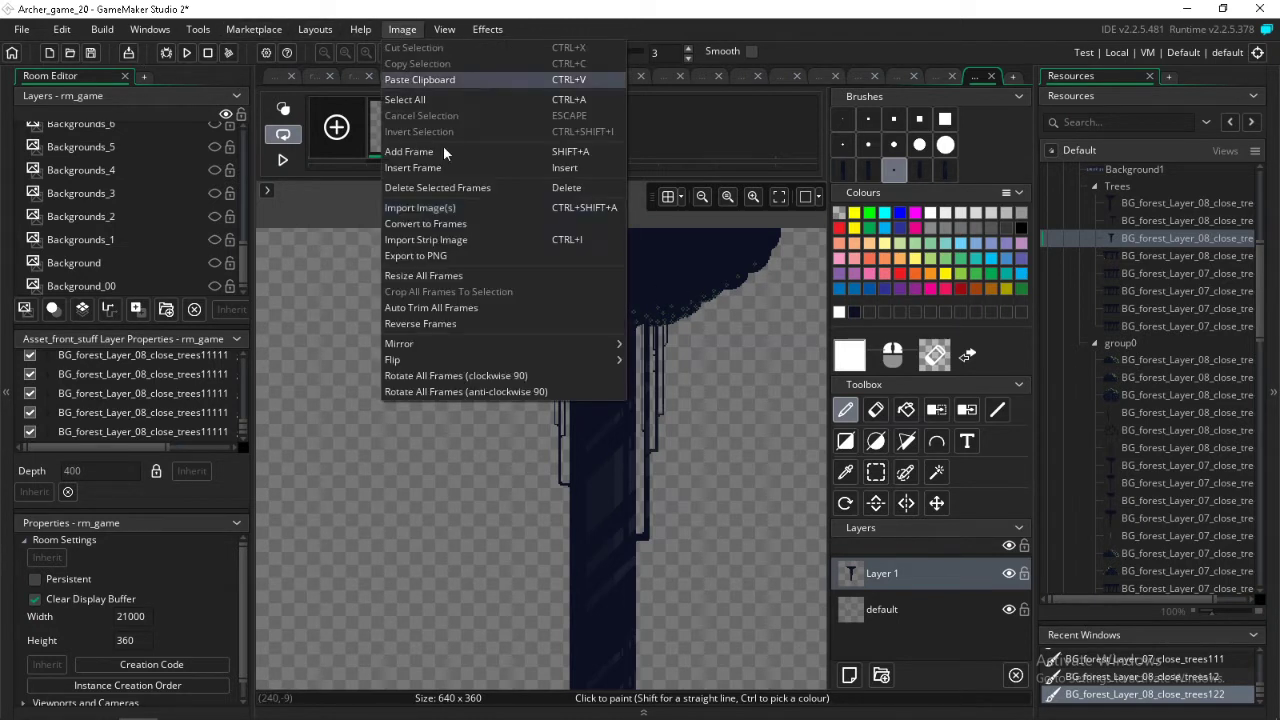
{"action": "left_click", "coordinate": [439, 306]}
{"action": "double_click", "coordinate": [1135, 255]}
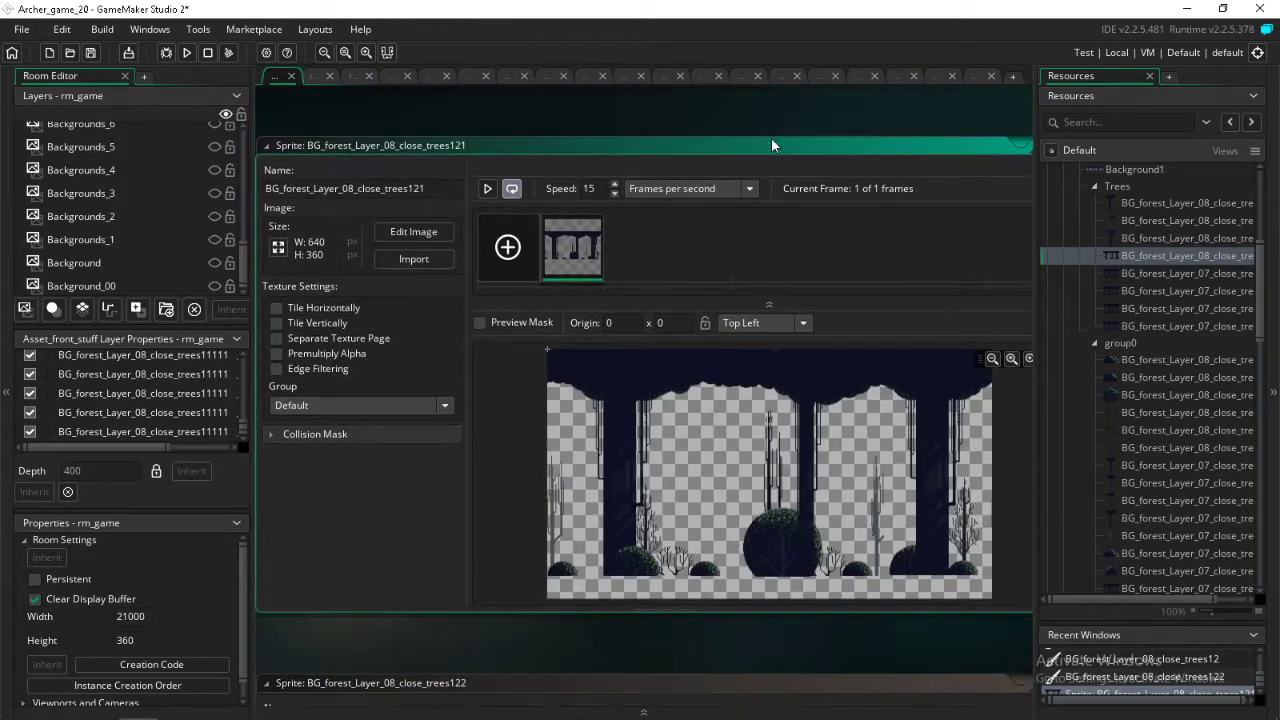
{"action": "double_click", "coordinate": [575, 250]}
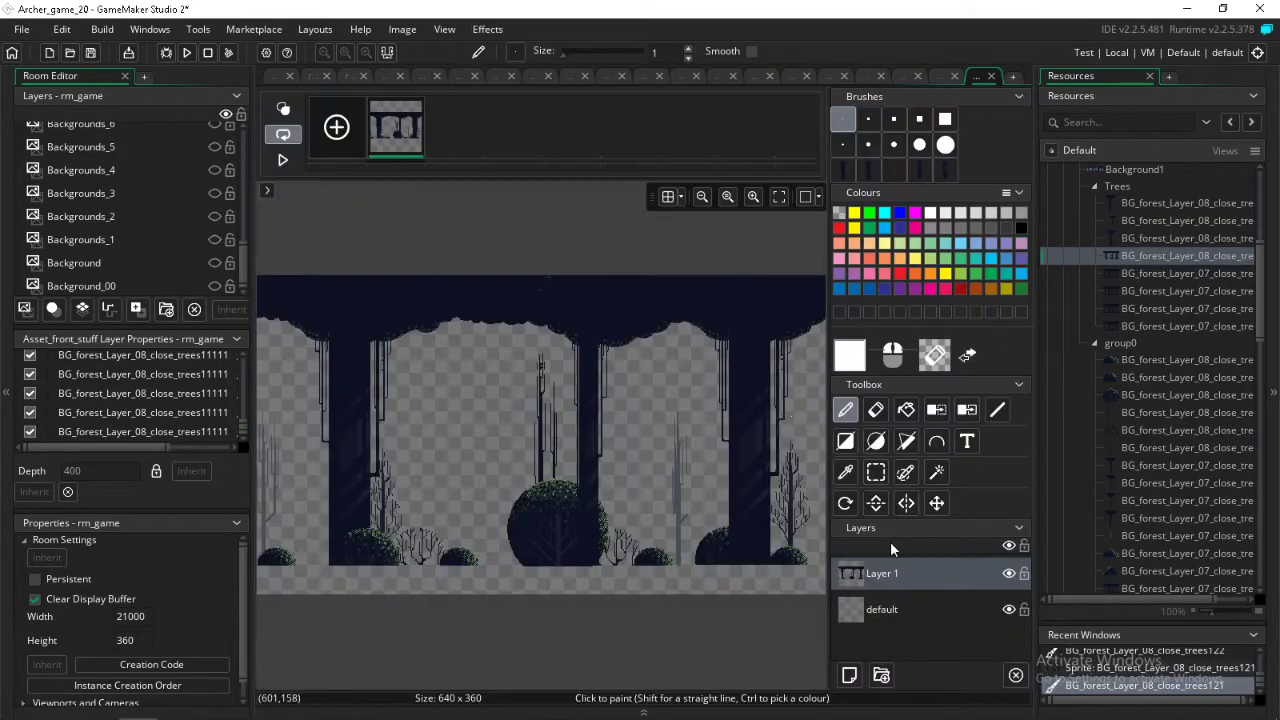
- Select and delete everything to the left of the rightmost tree in this sprite
{"action": "left_click", "coordinate": [875, 472]}
{"action": "left_click_drag", "start_coordinate": [276, 306], "coordinate": [607, 612]}
{"action": "key", "text": "Delete"}
- Delete most of the sapling and bush on the trunk's right side and the whole bush on its left
{"action": "left_click_drag", "start_coordinate": [698, 430], "coordinate": [677, 546]}
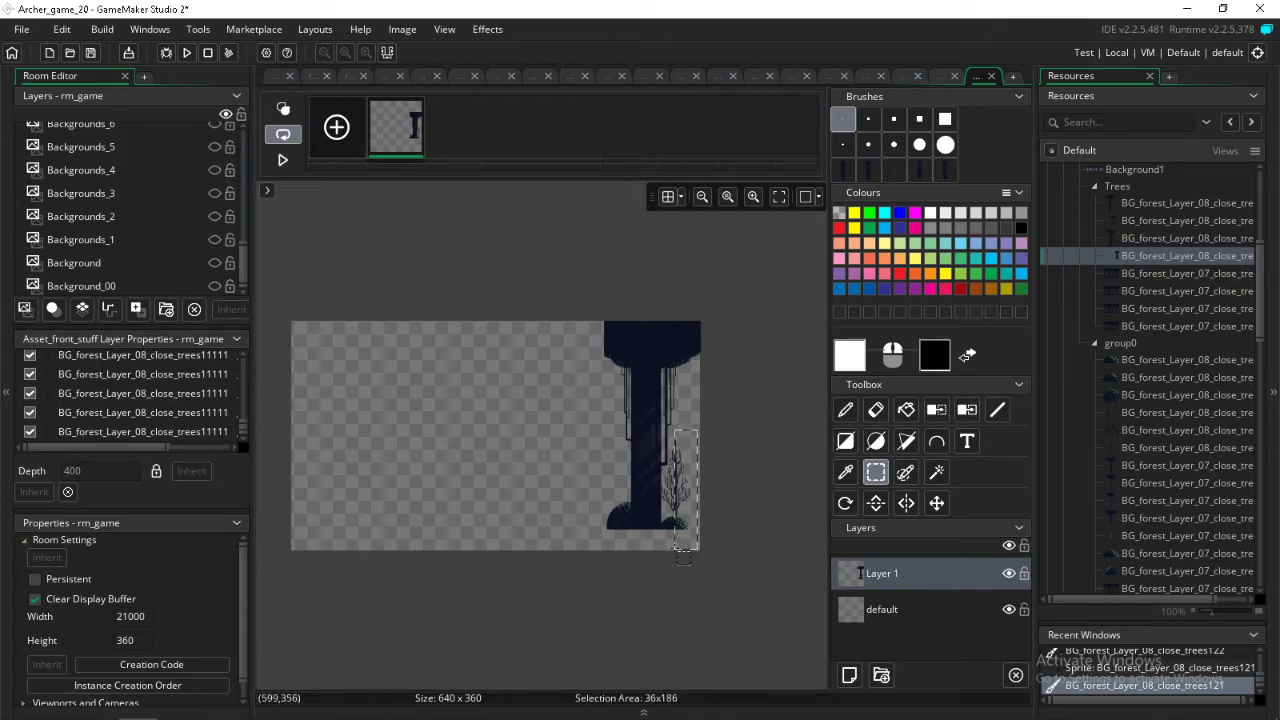
{"action": "key", "text": "Delete"}
{"action": "scroll", "coordinate": [700, 540], "scroll_direction": "up", "scroll_amount": 3}
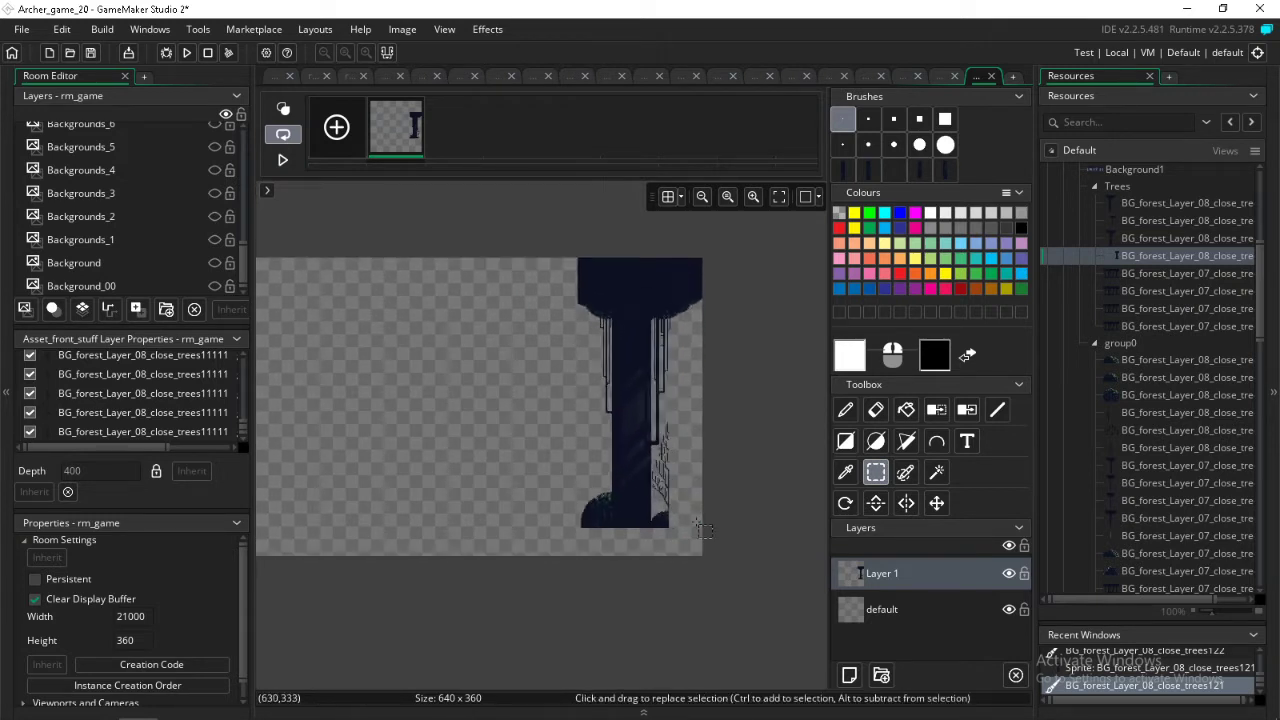
{"action": "left_click_drag", "start_coordinate": [680, 393], "coordinate": [664, 552]}
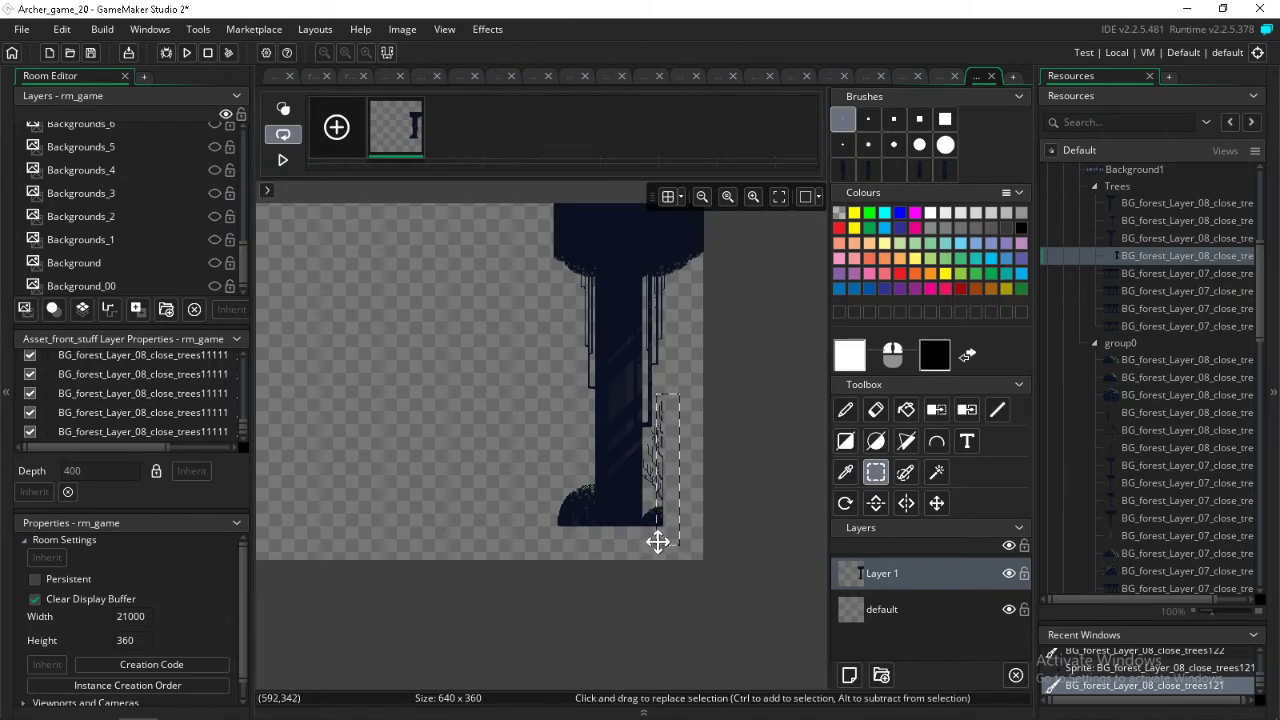
{"action": "key", "text": "Delete"}
{"action": "left_click_drag", "start_coordinate": [528, 441], "coordinate": [596, 566]}
{"action": "key", "text": "Delete"}
- Inspect the separated tree sprites close_trees122, close_trees12 and close_trees1 in the Trees group
{"action": "double_click", "coordinate": [1137, 240]}
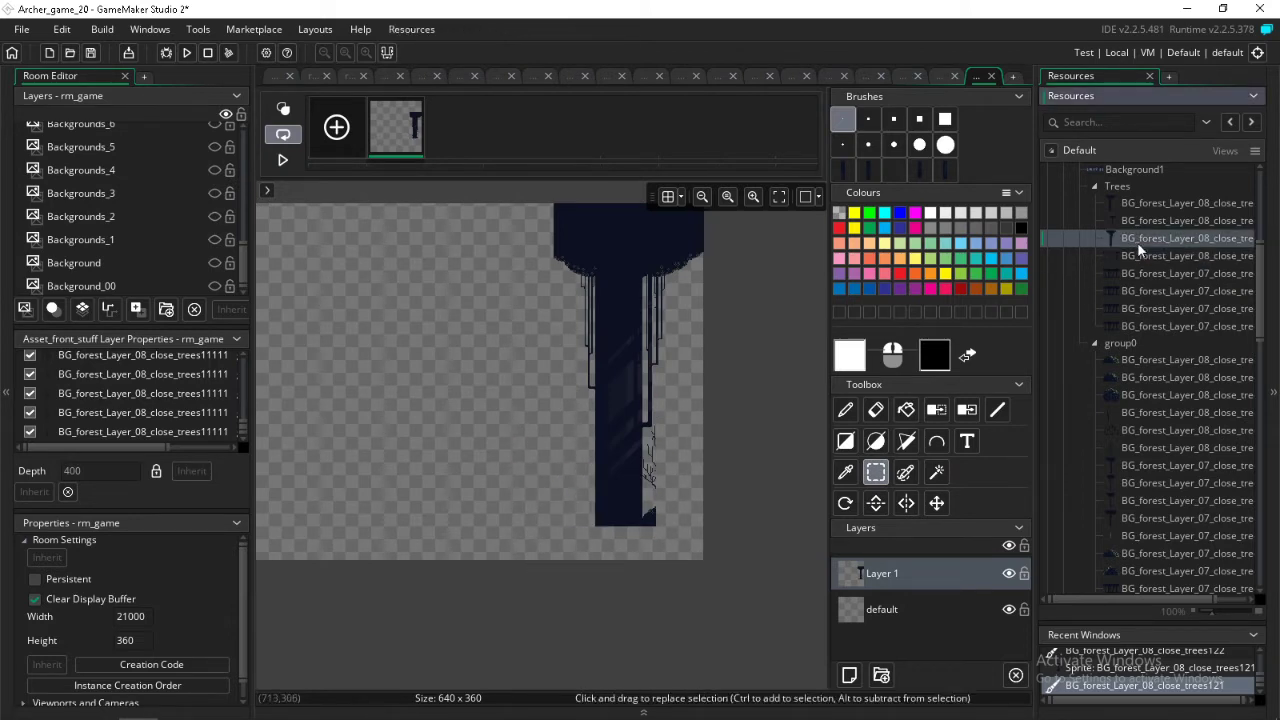
{"action": "left_click", "coordinate": [1137, 268]}
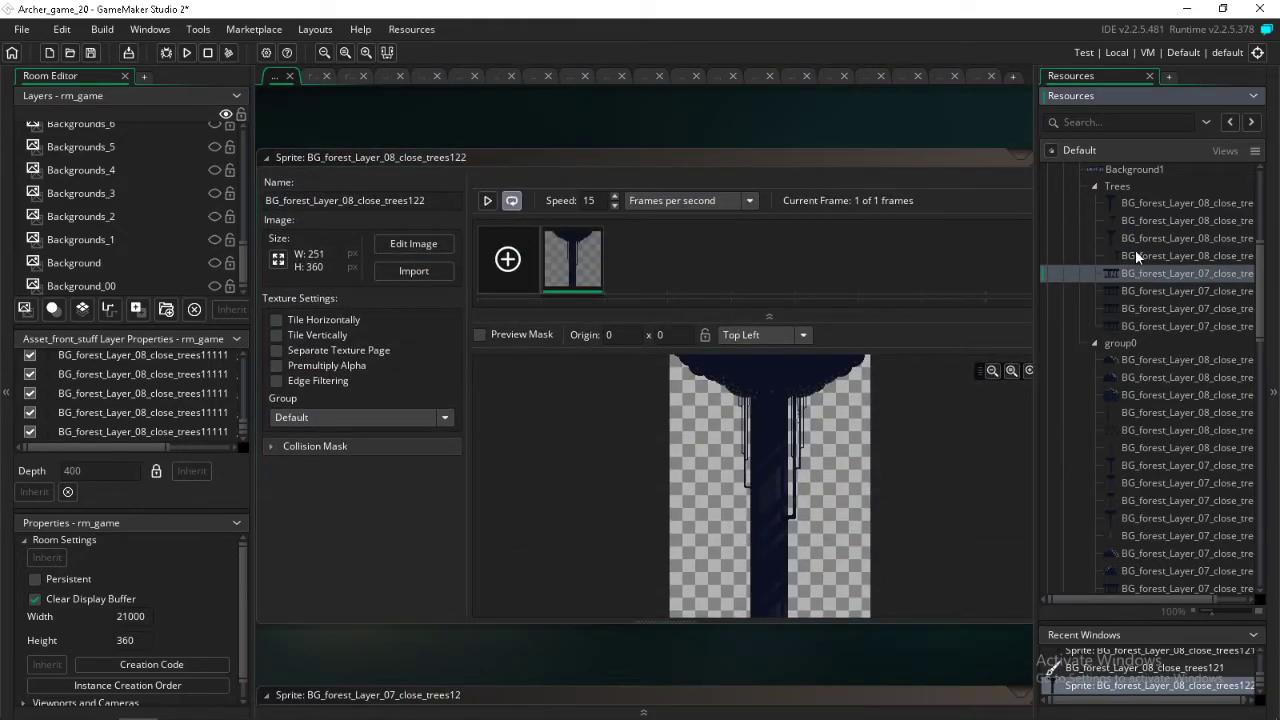
{"action": "double_click", "coordinate": [1124, 221]}
{"action": "double_click", "coordinate": [1124, 203]}
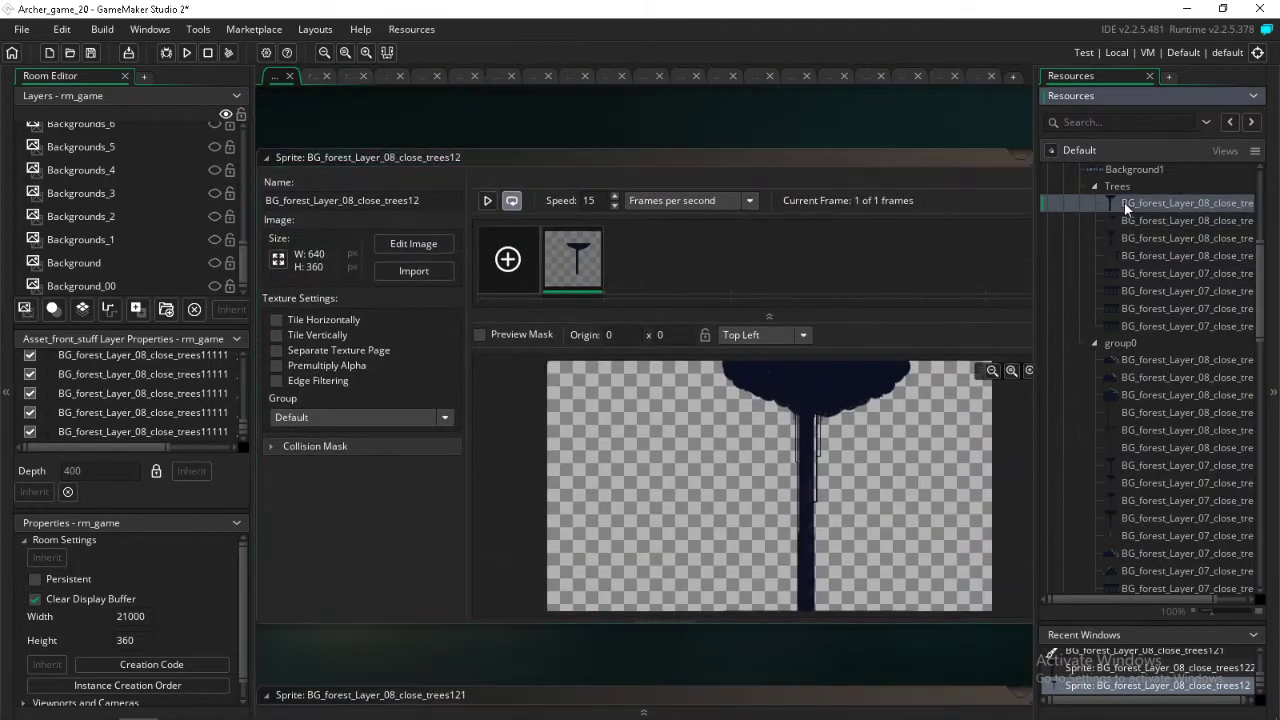
{"action": "double_click", "coordinate": [1131, 237]}
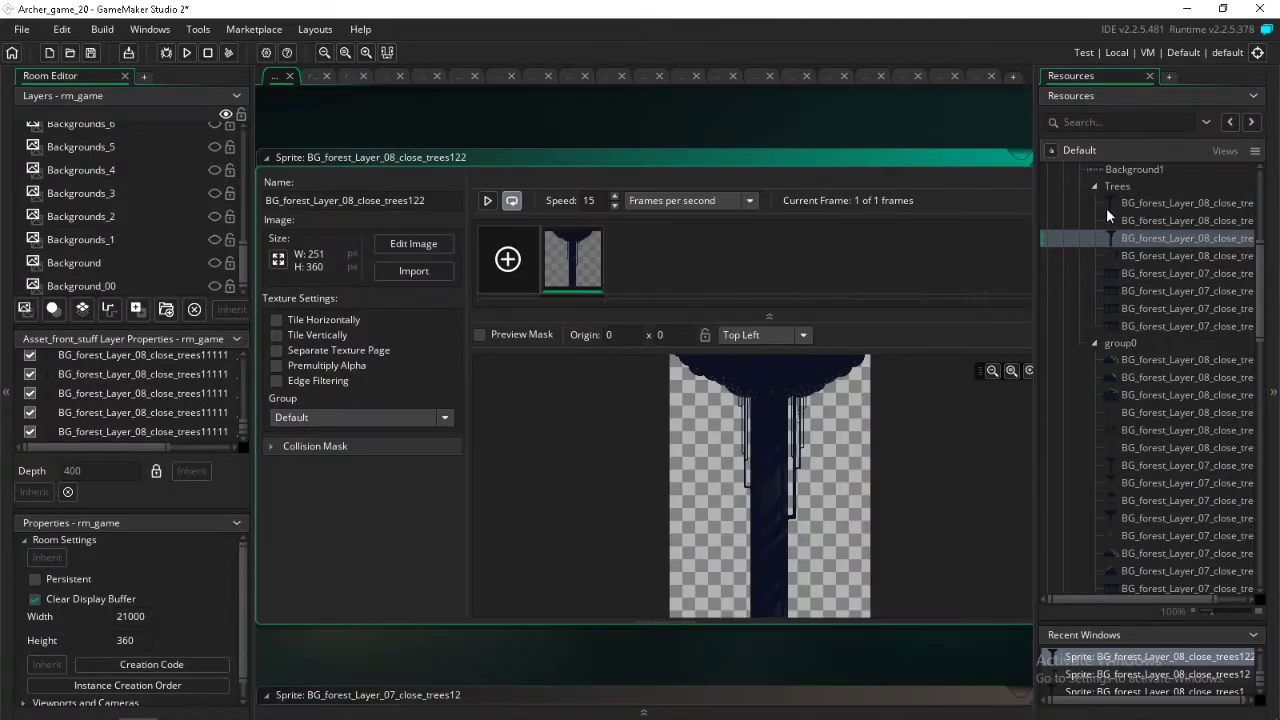
- In rm_game, place BG_forest_Layer_08_close_trees1 on the front-stuff asset layer past the first big bush, at about (1169, -29)
{"action": "left_click", "coordinate": [309, 77]}
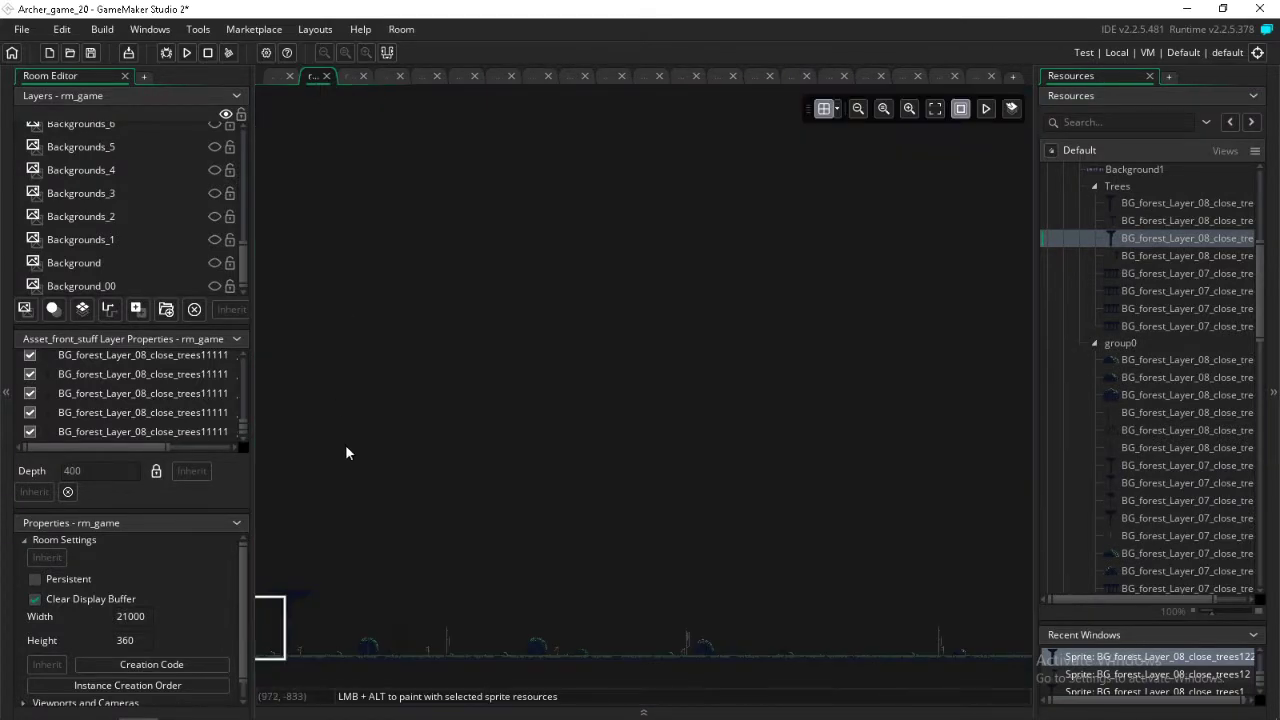
{"action": "scroll", "coordinate": [339, 554], "scroll_direction": "down", "scroll_amount": 6, "text": "ctrl"}
{"action": "middle_click_drag", "start_coordinate": [331, 584], "coordinate": [731, 584]}
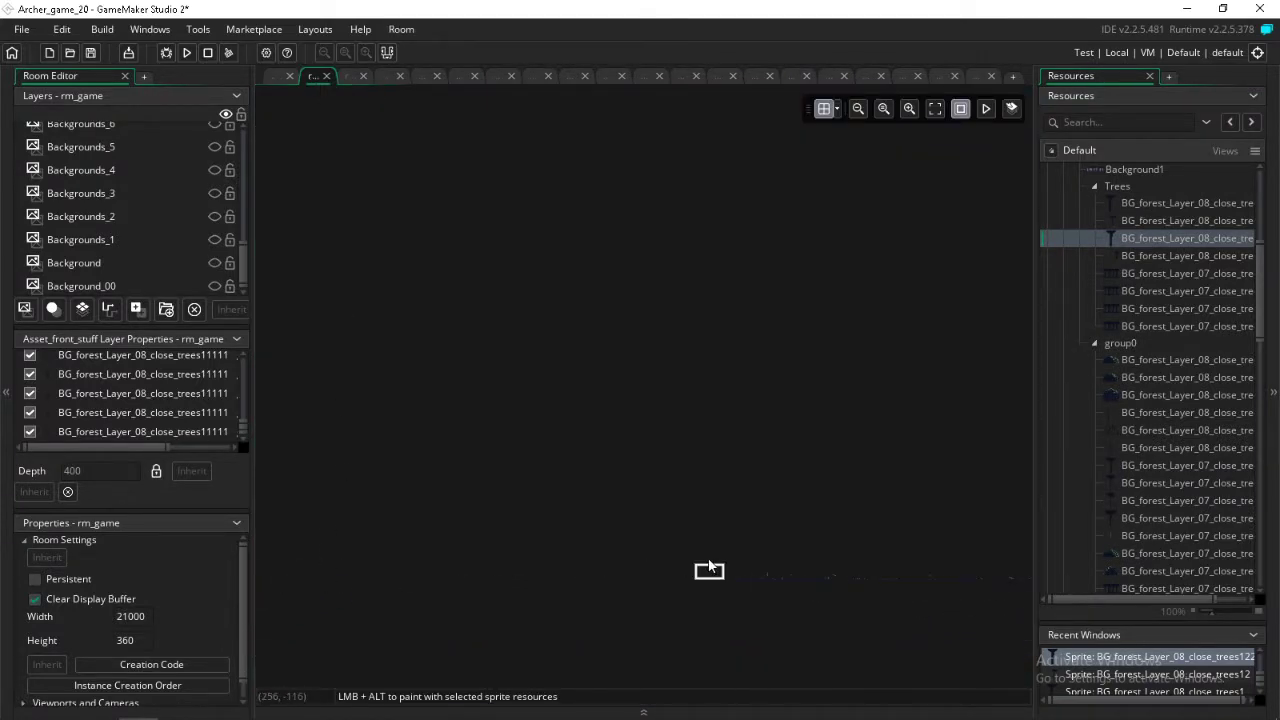
{"action": "scroll", "coordinate": [709, 566], "scroll_direction": "up", "scroll_amount": 7, "text": "ctrl"}
{"action": "scroll", "coordinate": [740, 581], "scroll_direction": "down", "scroll_amount": 2}
{"action": "scroll", "coordinate": [740, 560], "scroll_direction": "left", "scroll_amount": 4}
{"action": "scroll", "coordinate": [742, 548], "scroll_direction": "right", "scroll_amount": 1}
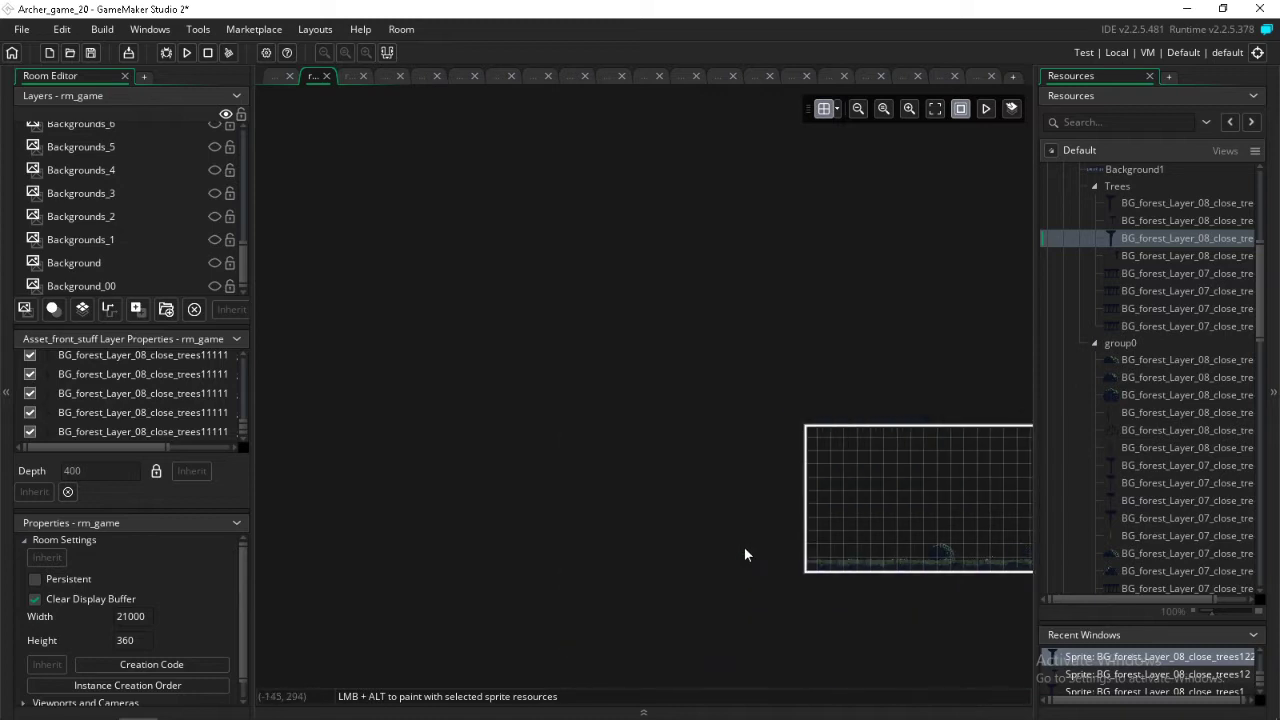
{"action": "scroll", "coordinate": [744, 554], "scroll_direction": "right", "scroll_amount": 6}
{"action": "scroll", "coordinate": [670, 545], "scroll_direction": "up", "scroll_amount": 4, "text": "ctrl"}
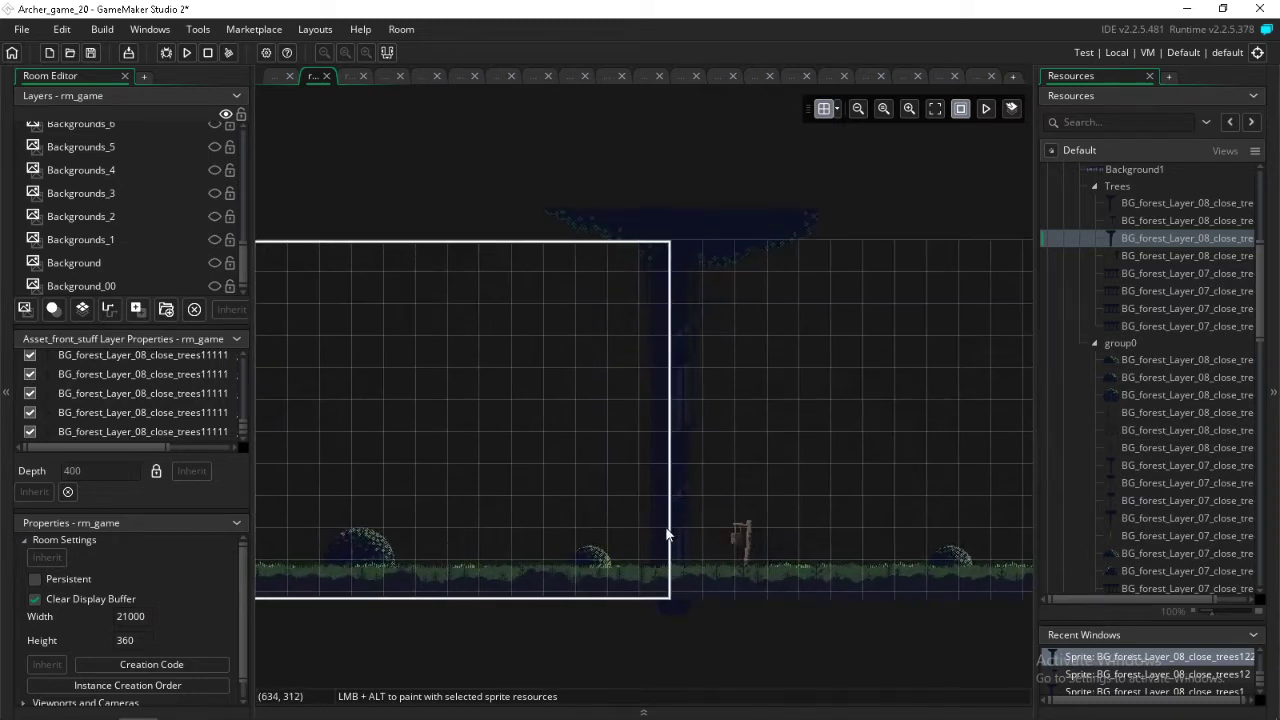
{"action": "scroll", "coordinate": [666, 530], "scroll_direction": "down", "scroll_amount": 4}
{"action": "scroll", "coordinate": [666, 526], "scroll_direction": "up", "scroll_amount": 4}
{"action": "scroll", "coordinate": [666, 527], "scroll_direction": "right", "scroll_amount": 6}
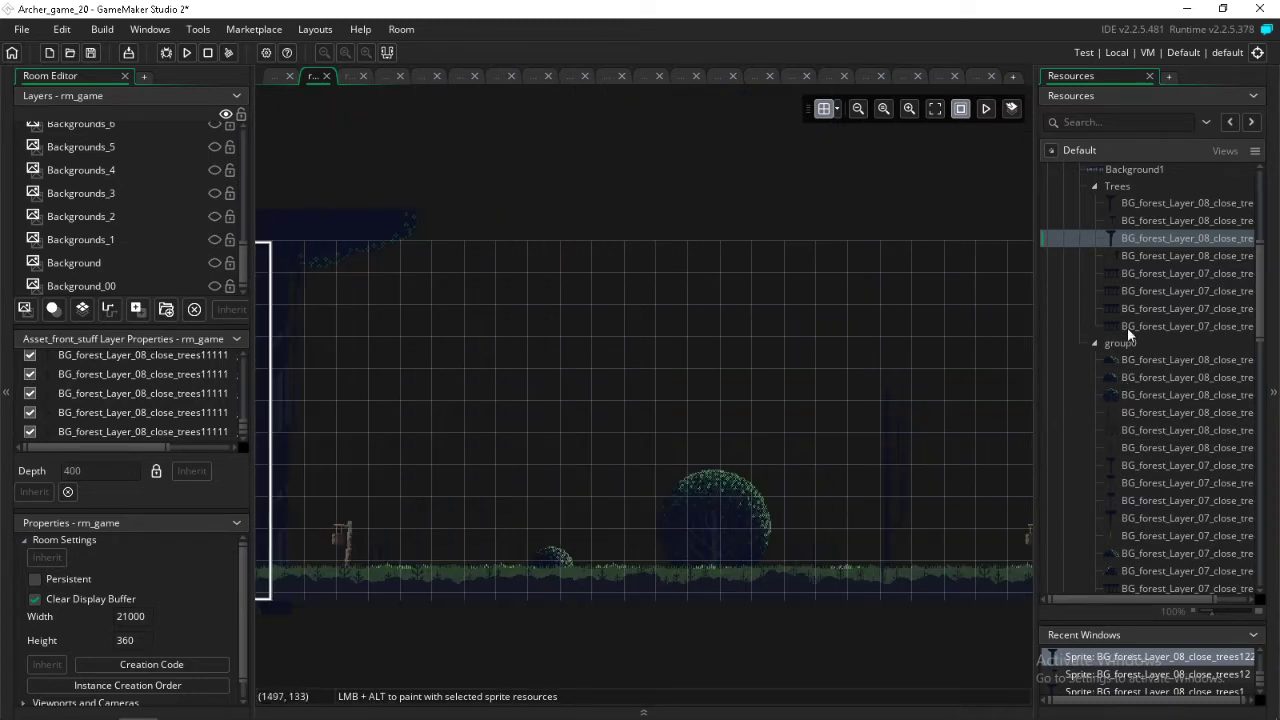
{"action": "left_click", "coordinate": [1130, 237]}
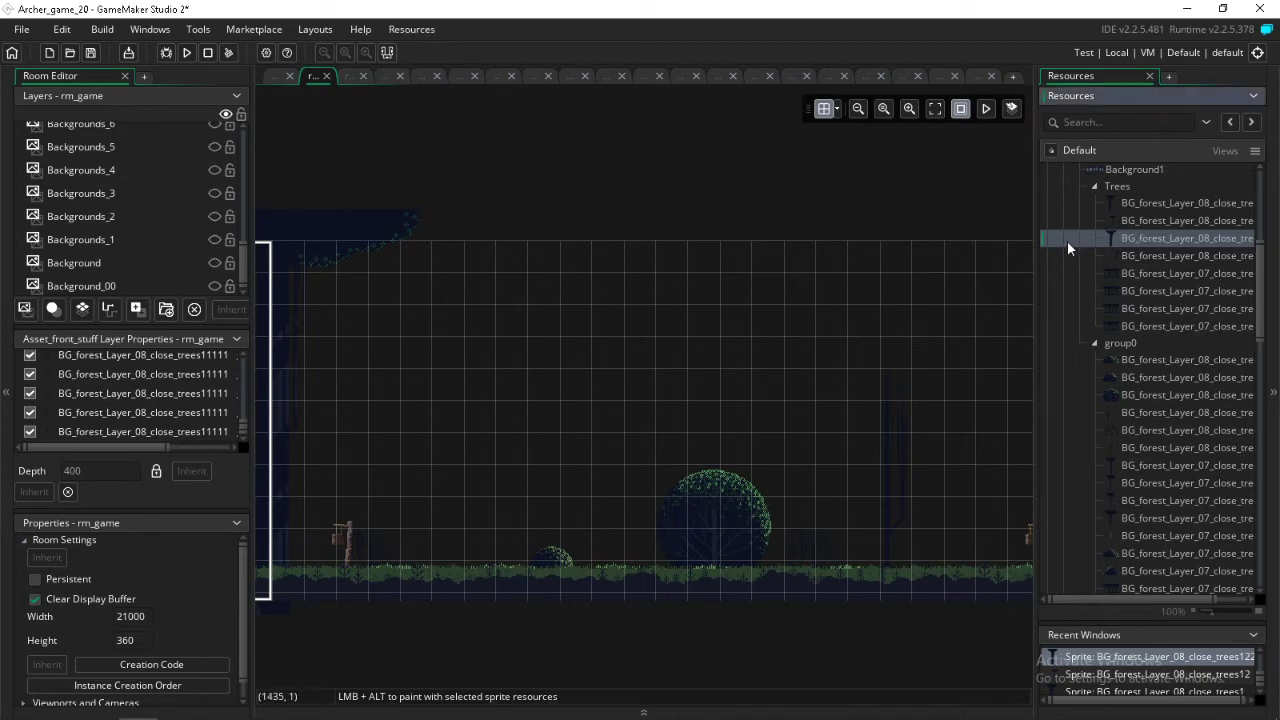
{"action": "left_click", "coordinate": [1127, 205]}
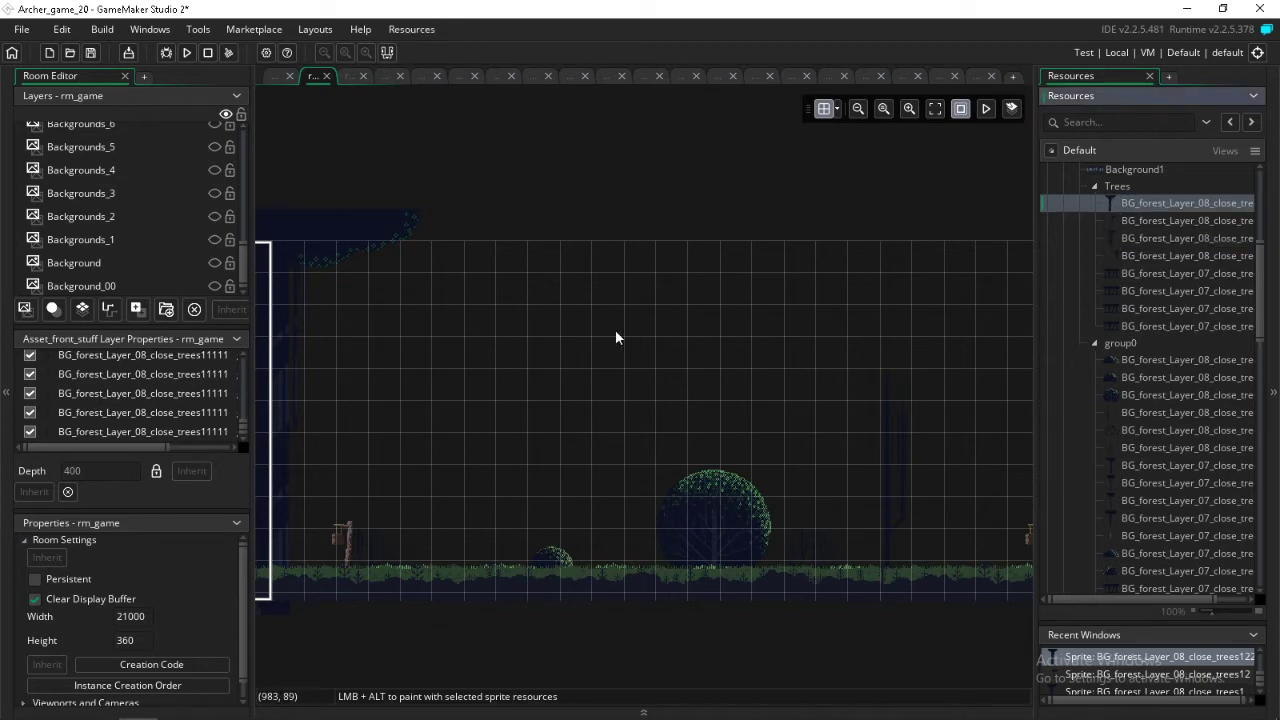
{"action": "key", "text": "alt"}
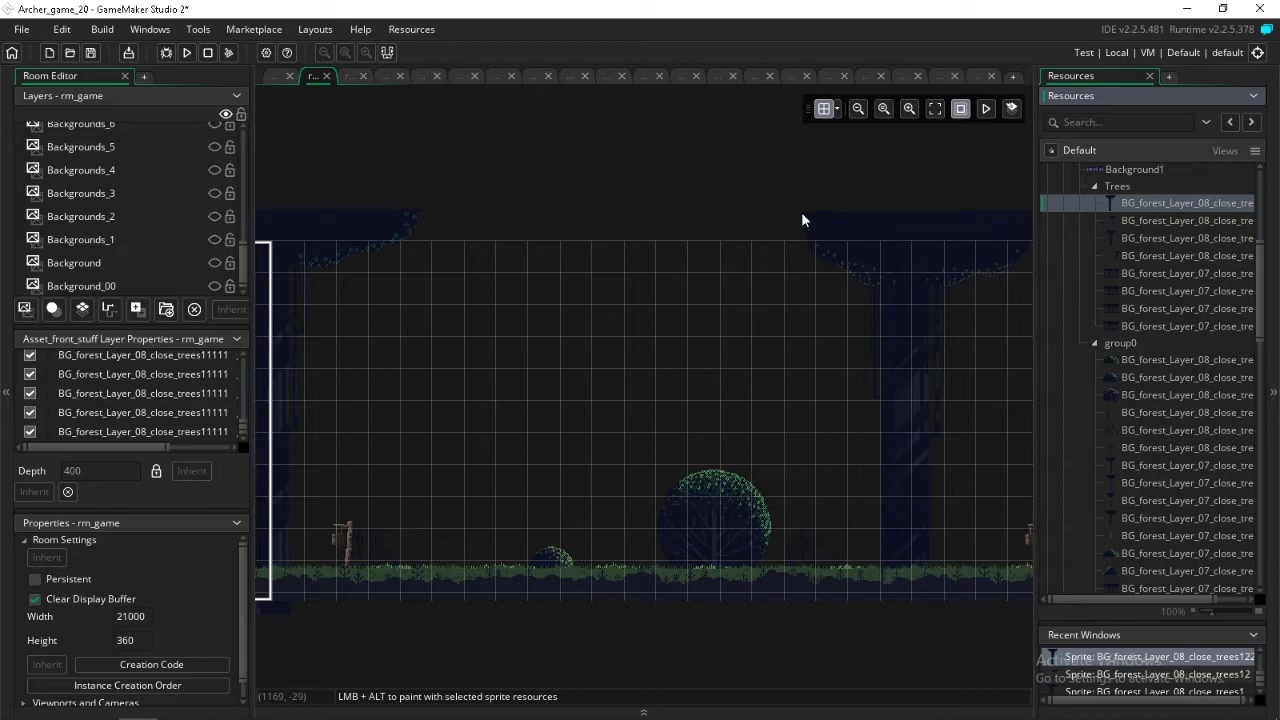
{"action": "left_click_drag", "start_coordinate": [801, 212], "coordinate": [801, 212]}
- Place a close_trees12 tree at about (1782, -33) and a close_trees1 tree at about (2991, -31) in the room
{"action": "scroll", "coordinate": [801, 214], "scroll_direction": "right", "scroll_amount": 12}
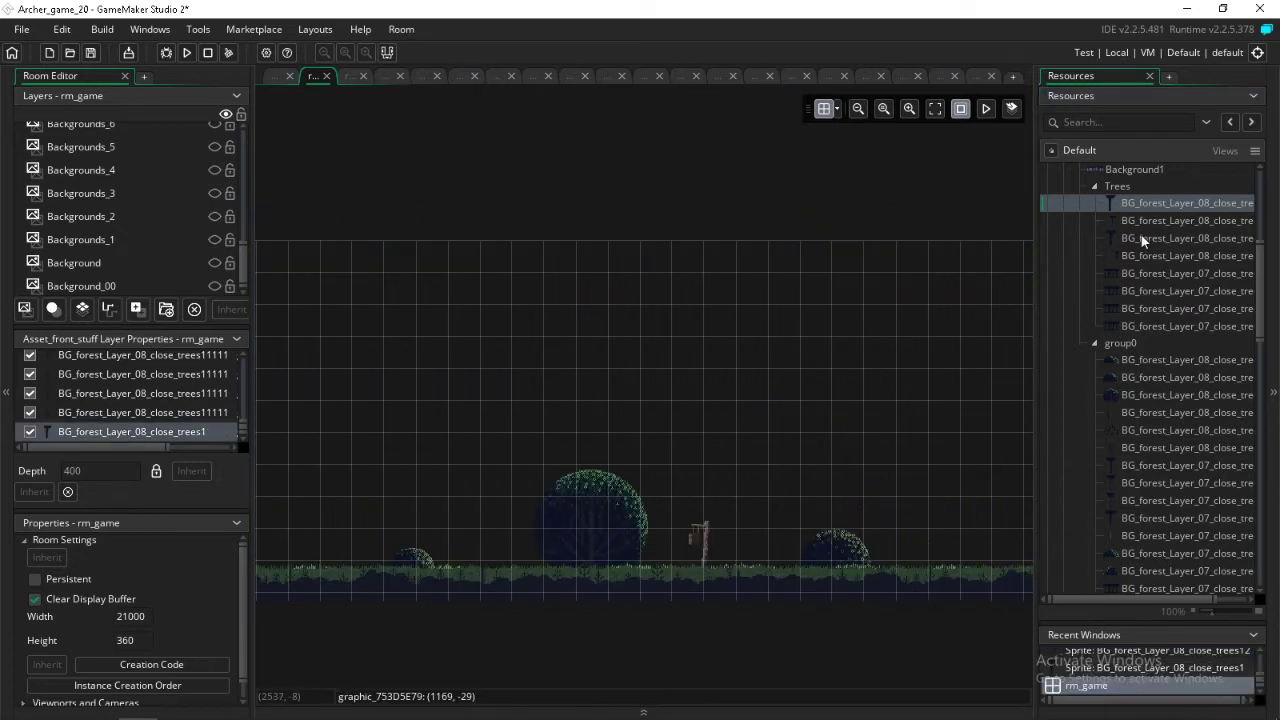
{"action": "left_click_drag", "start_coordinate": [1130, 221], "coordinate": [375, 216]}
{"action": "scroll", "coordinate": [375, 216], "scroll_direction": "right", "scroll_amount": 10}
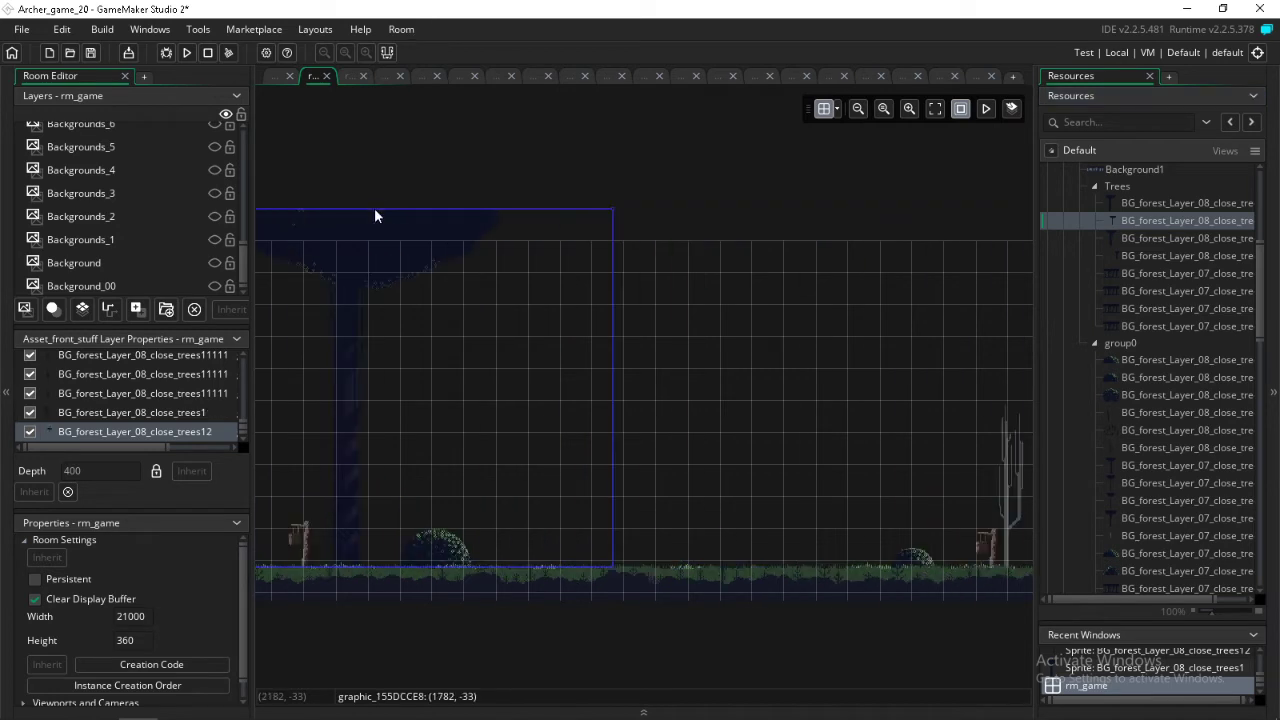
{"action": "left_click_drag", "start_coordinate": [1155, 201], "coordinate": [784, 216]}
- Place a close_trees122 tree at about (3734, -29) and a close_trees12 tree at about (4387, -21)
{"action": "scroll", "coordinate": [784, 225], "scroll_direction": "right", "scroll_amount": 10}
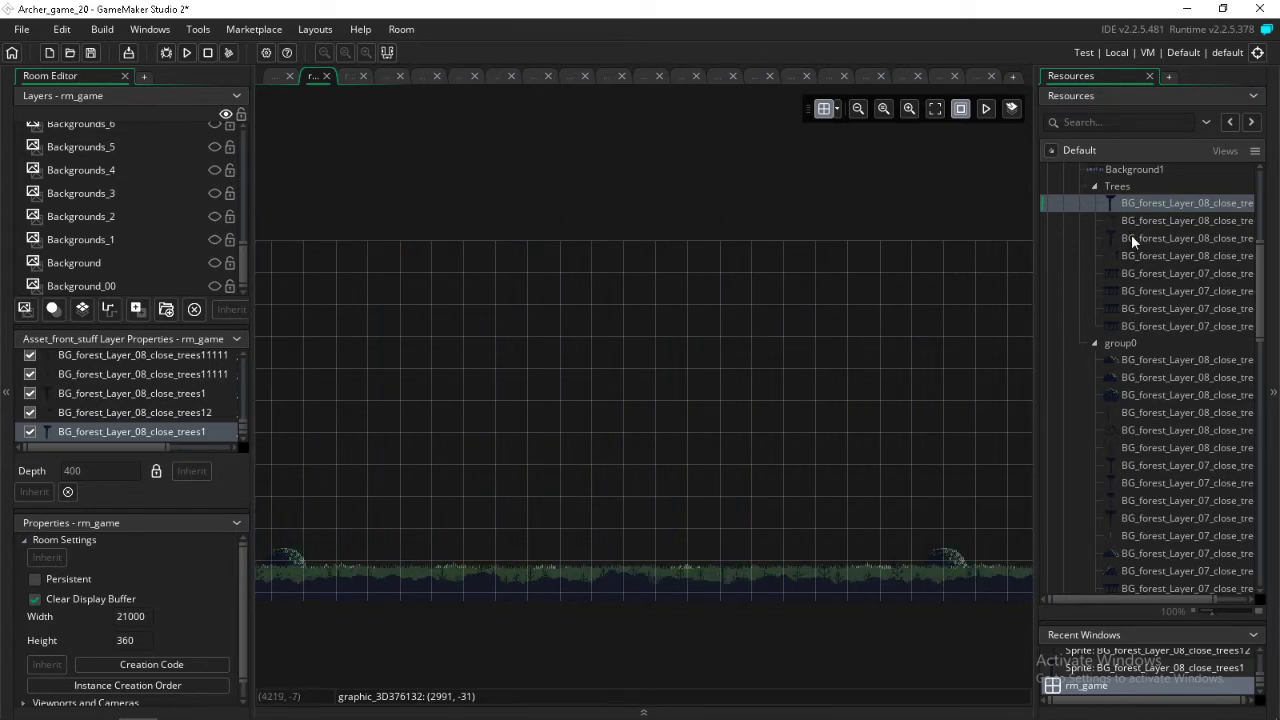
{"action": "left_click_drag", "start_coordinate": [1131, 238], "coordinate": [646, 212]}
{"action": "scroll", "coordinate": [649, 216], "scroll_direction": "right", "scroll_amount": 10}
{"action": "scroll", "coordinate": [649, 223], "scroll_direction": "right", "scroll_amount": 5}
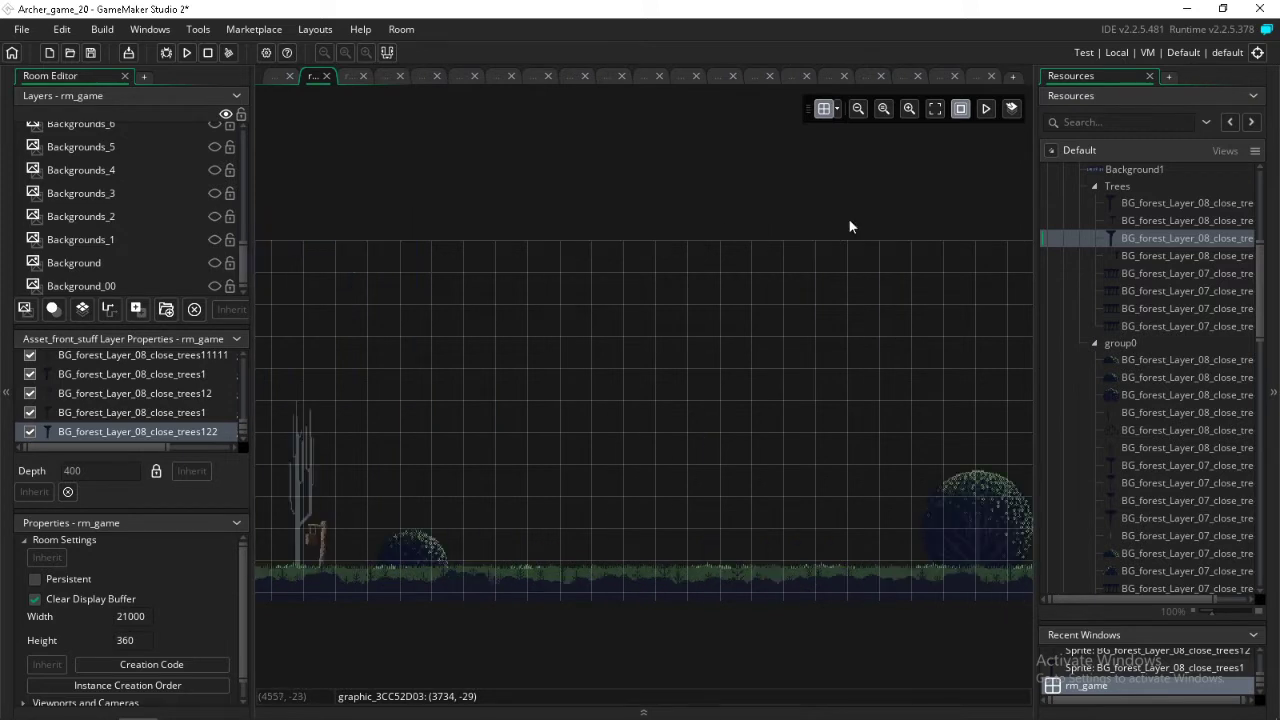
{"action": "left_click_drag", "start_coordinate": [1155, 222], "coordinate": [499, 220]}
- Add a close_trees1 tree near the tall bare sapling, and a close_trees12 tree at about (6131, -13)
{"action": "scroll", "coordinate": [508, 228], "scroll_direction": "right", "scroll_amount": 11}
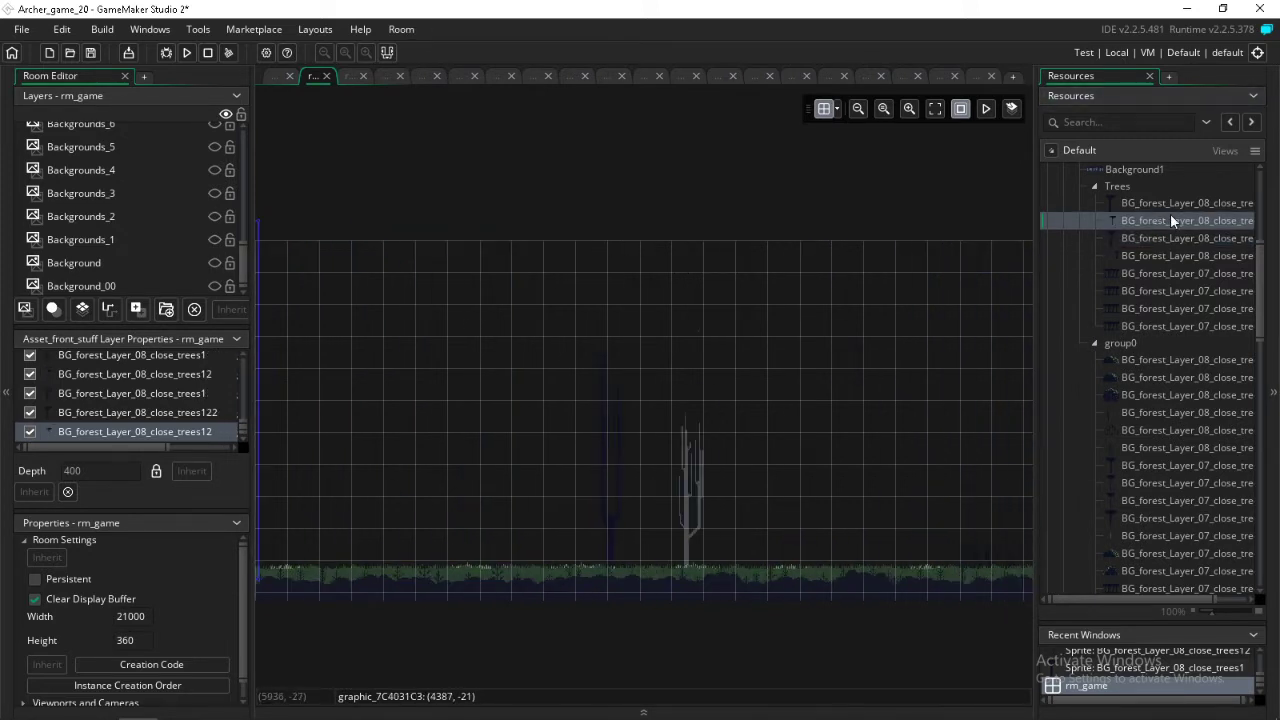
{"action": "left_click_drag", "start_coordinate": [1165, 206], "coordinate": [745, 232]}
{"action": "scroll", "coordinate": [752, 244], "scroll_direction": "right", "scroll_amount": 5}
{"action": "left_click_drag", "start_coordinate": [1209, 221], "coordinate": [497, 228]}
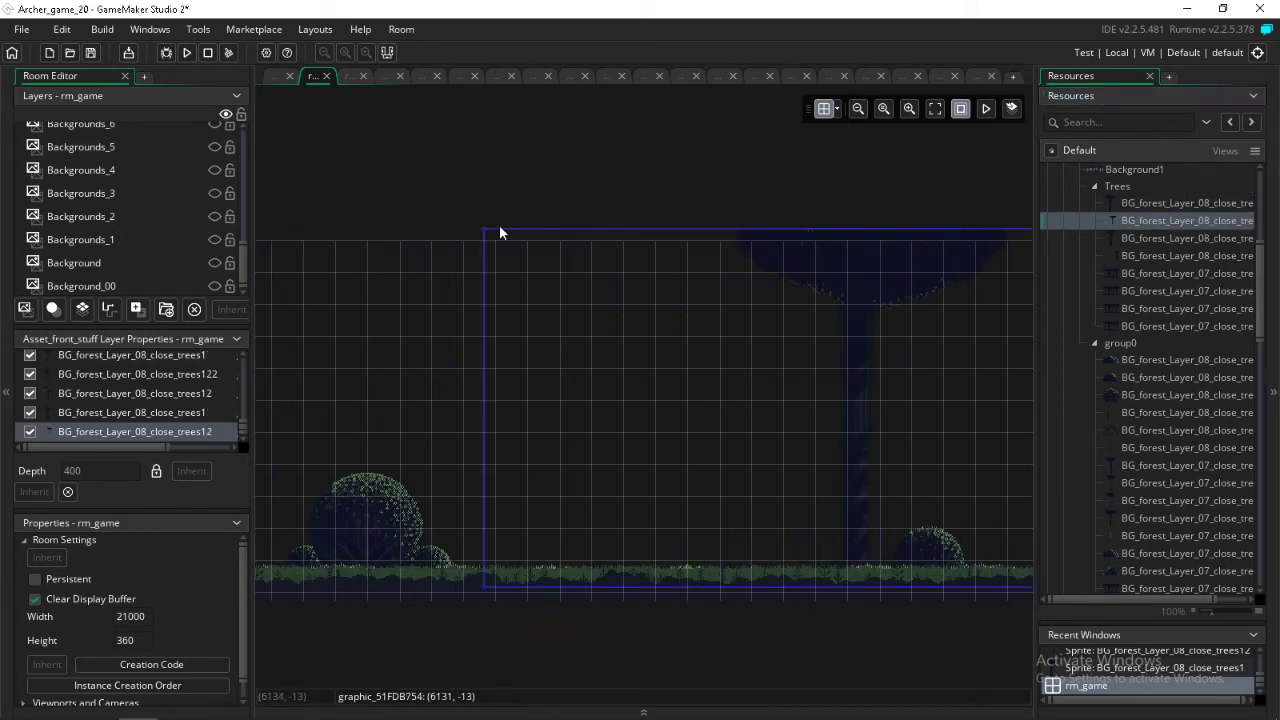
- Add another close_trees12 tree at about (6326, -15) and a close_trees122 tree at about (7562, -15)
{"action": "scroll", "coordinate": [508, 228], "scroll_direction": "right", "scroll_amount": 1}
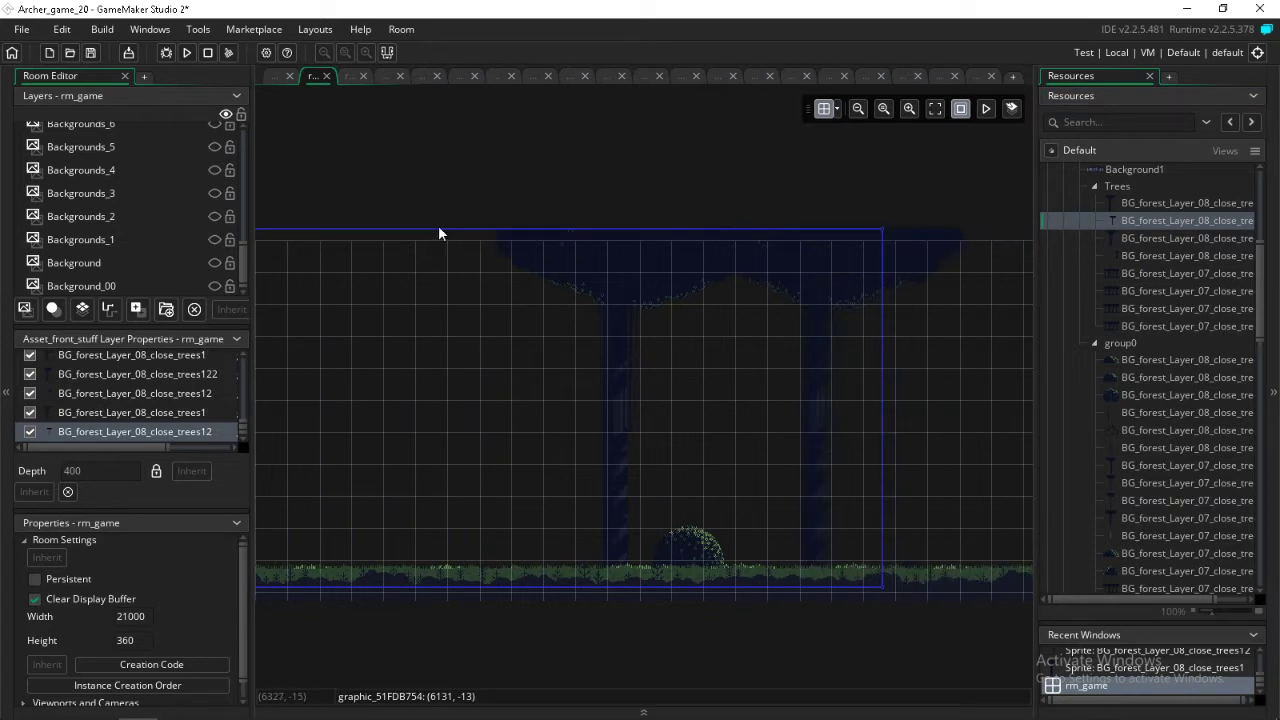
{"action": "key", "text": "ctrl+v"}
{"action": "scroll", "coordinate": [439, 228], "scroll_direction": "right", "scroll_amount": 11}
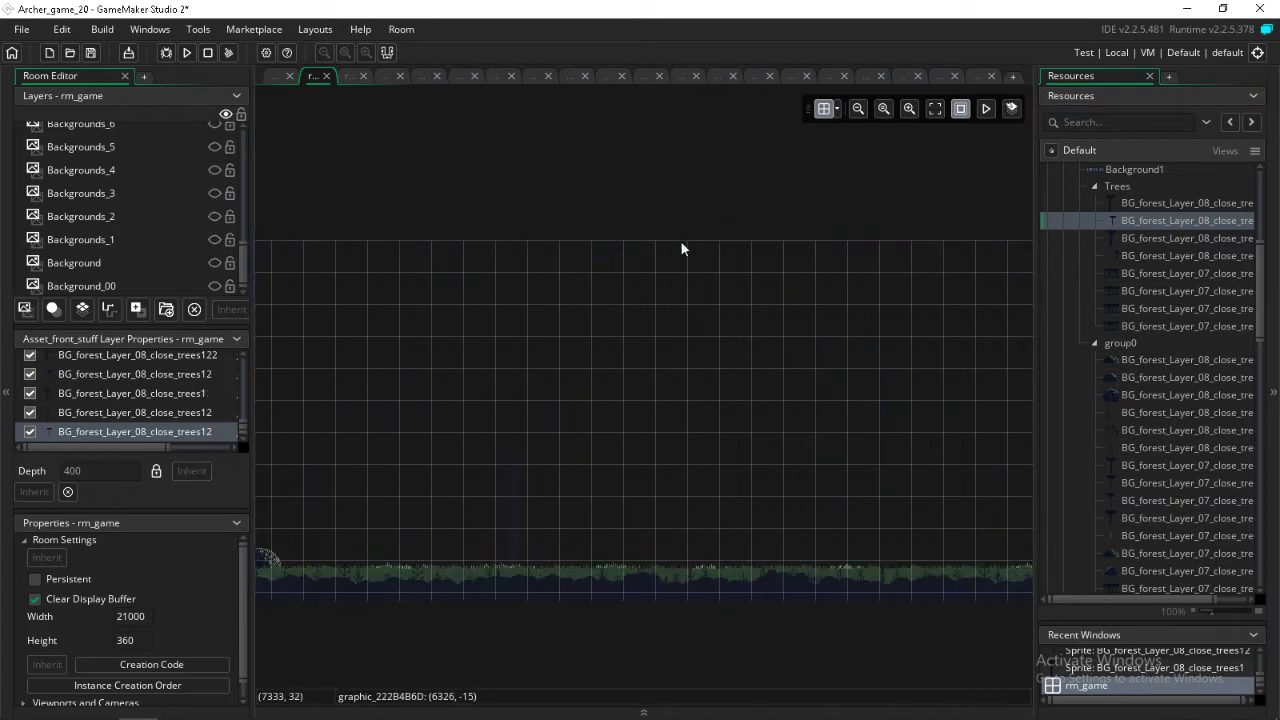
{"action": "left_click_drag", "start_coordinate": [1144, 239], "coordinate": [794, 226]}
- Place a close_trees12 tree at about (8615, -15) and a close_trees1 tree at about (9821, -21)
{"action": "scroll", "coordinate": [797, 233], "scroll_direction": "right", "scroll_amount": 19}
{"action": "left_click", "coordinate": [1136, 221]}
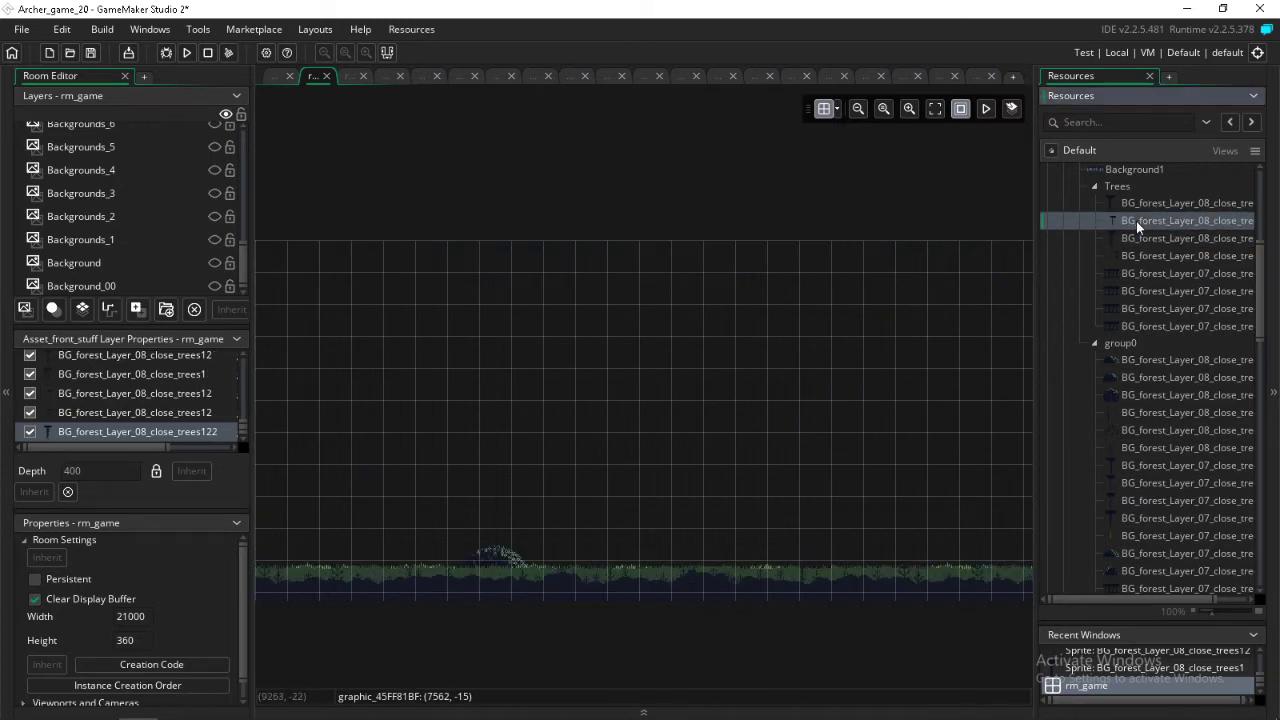
{"action": "left_click_drag", "start_coordinate": [809, 240], "coordinate": [488, 226]}
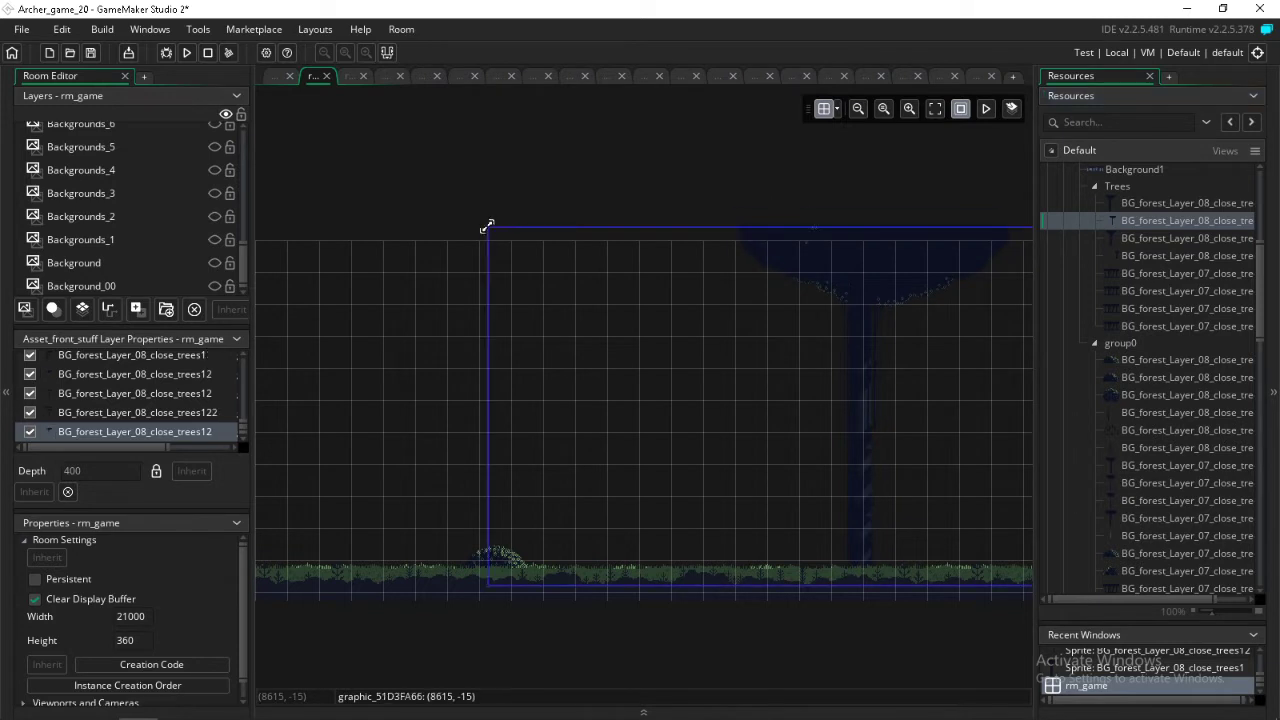
{"action": "scroll", "coordinate": [488, 226], "scroll_direction": "right", "scroll_amount": 10}
{"action": "left_click_drag", "start_coordinate": [1144, 205], "coordinate": [655, 232]}
- Place a close_trees12 tree at about (11079, -27) and a close_trees122 tree at about (12305, -16)
{"action": "scroll", "coordinate": [655, 232], "scroll_direction": "right", "scroll_amount": 10}
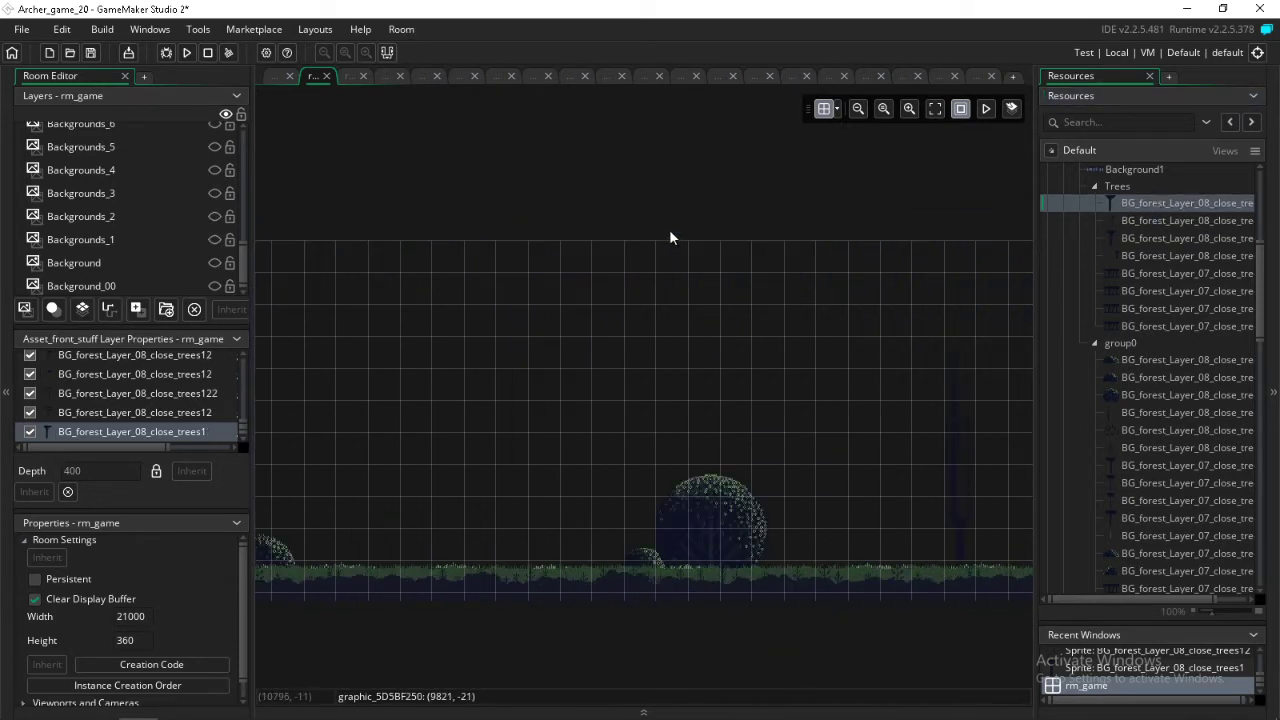
{"action": "left_click_drag", "start_coordinate": [1136, 219], "coordinate": [552, 216]}
{"action": "scroll", "coordinate": [551, 216], "scroll_direction": "right", "scroll_amount": 10}
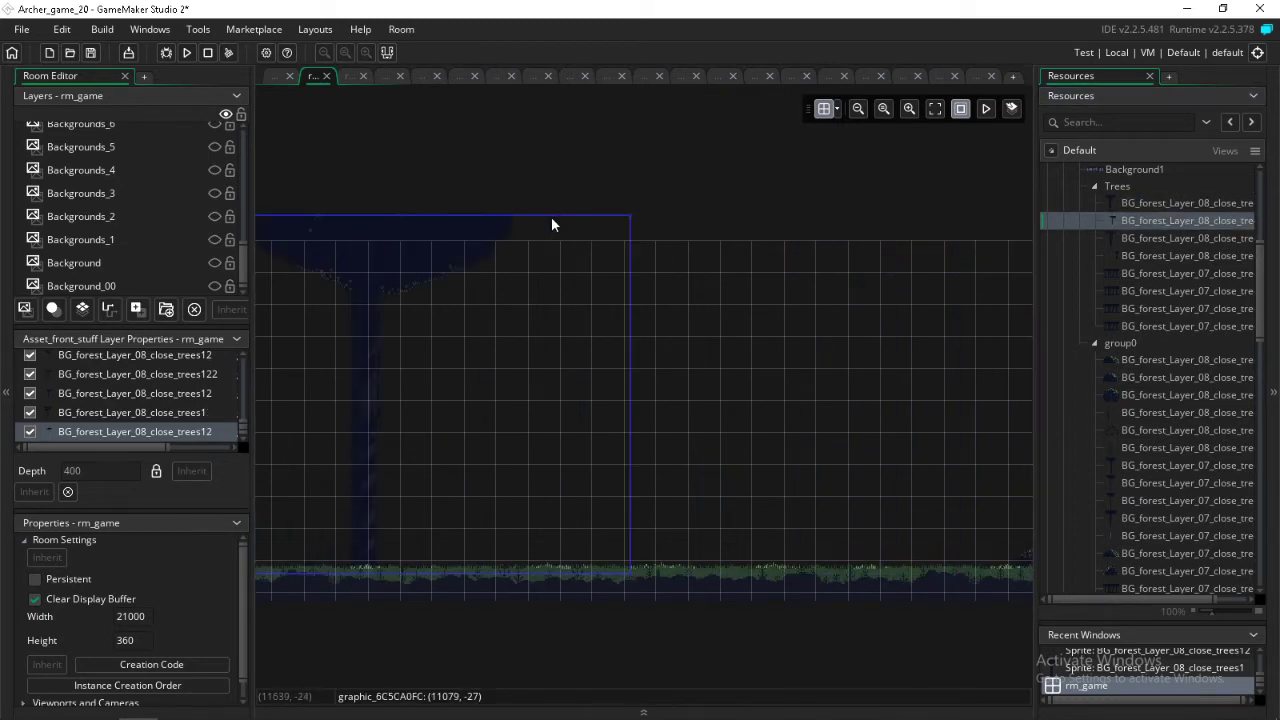
{"action": "left_click", "coordinate": [1070, 242]}
{"action": "left_click_drag", "start_coordinate": [1070, 246], "coordinate": [744, 240]}
- Place a close_trees1 tree at about (13835, -16) and a close_trees12 tree at about (14848, -39)
{"action": "scroll", "coordinate": [760, 250], "scroll_direction": "right", "scroll_amount": 10}
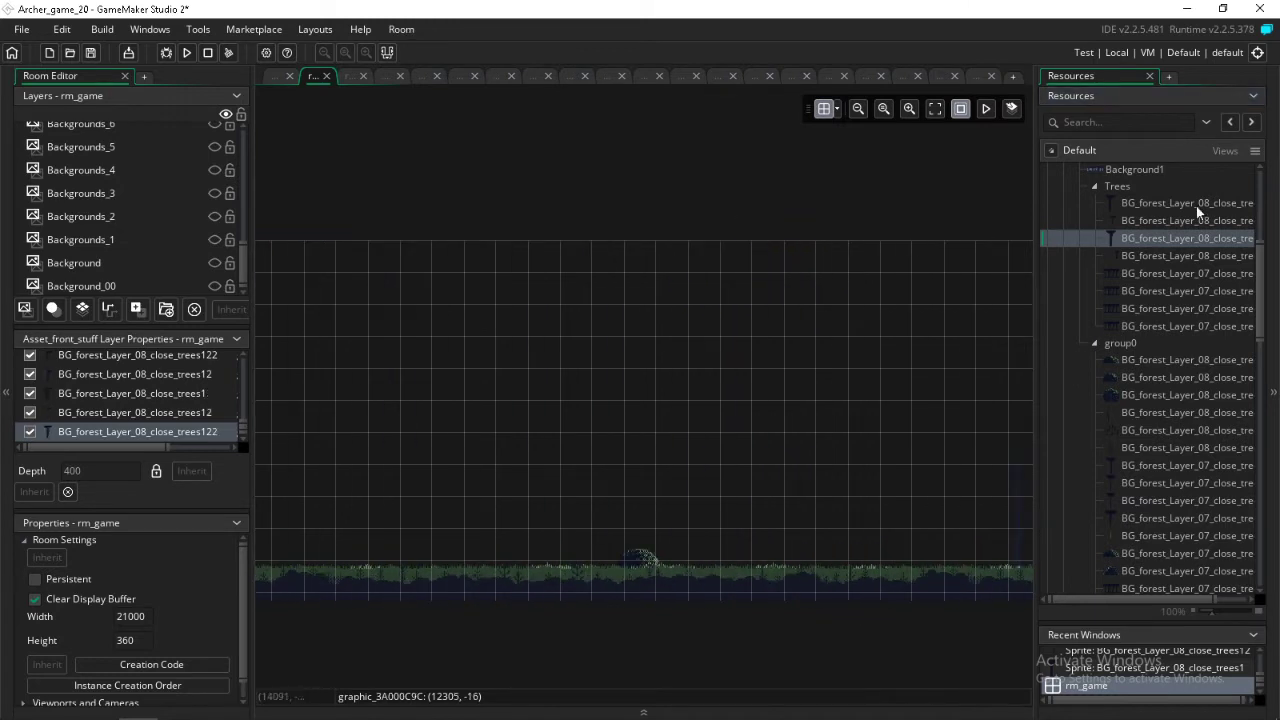
{"action": "left_click_drag", "start_coordinate": [1190, 204], "coordinate": [828, 229]}
{"action": "scroll", "coordinate": [828, 228], "scroll_direction": "right", "scroll_amount": 10}
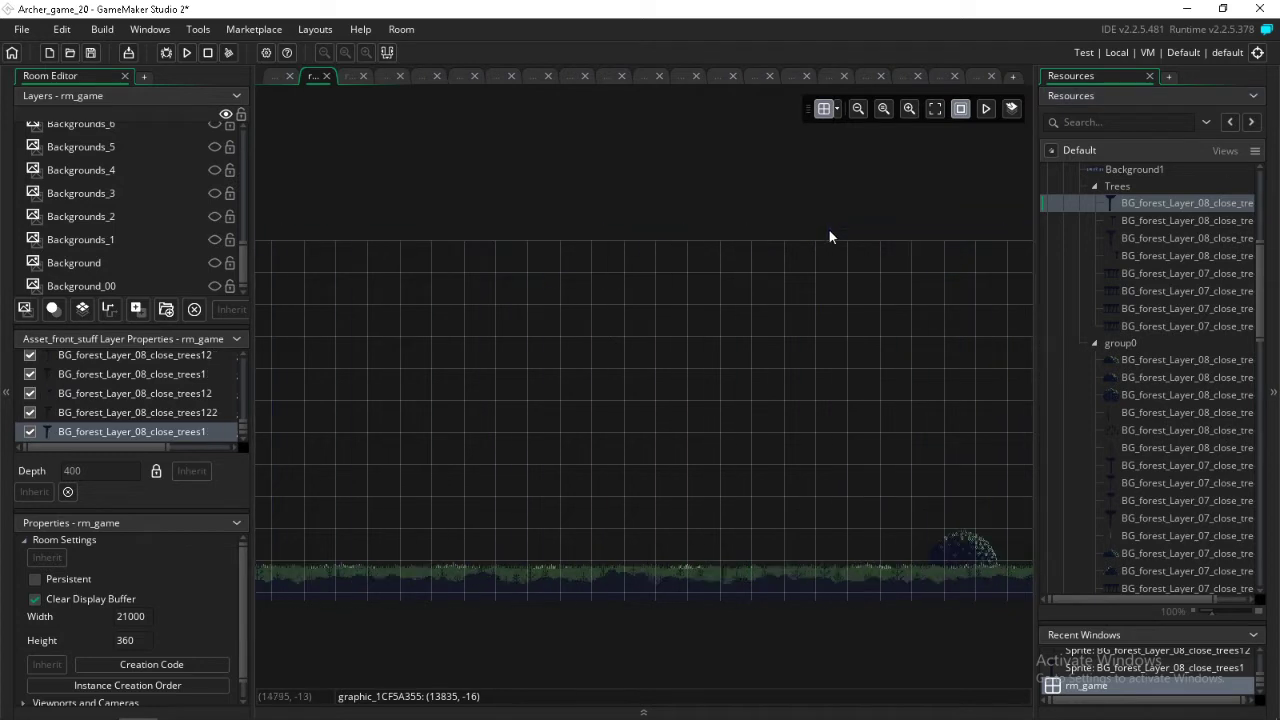
{"action": "left_click", "coordinate": [1140, 220]}
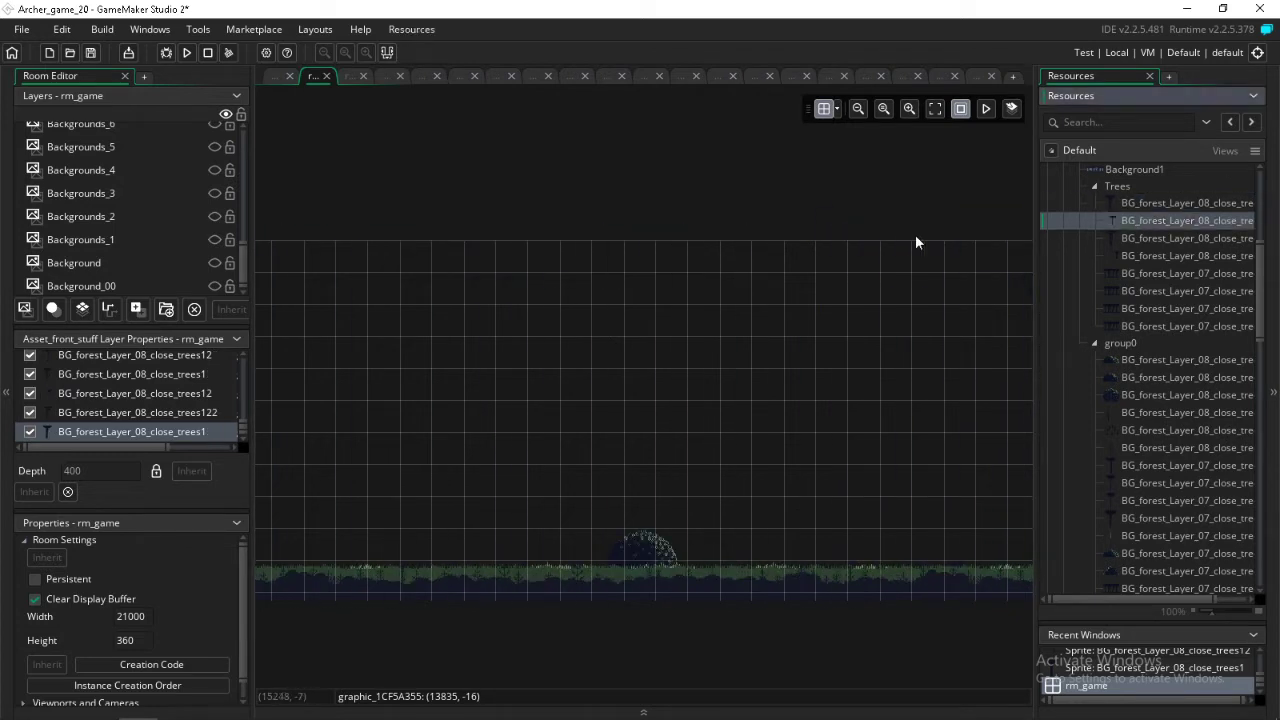
{"action": "left_click_drag", "start_coordinate": [656, 184], "coordinate": [562, 203]}
{"action": "scroll", "coordinate": [625, 262], "scroll_direction": "right", "scroll_amount": 6}
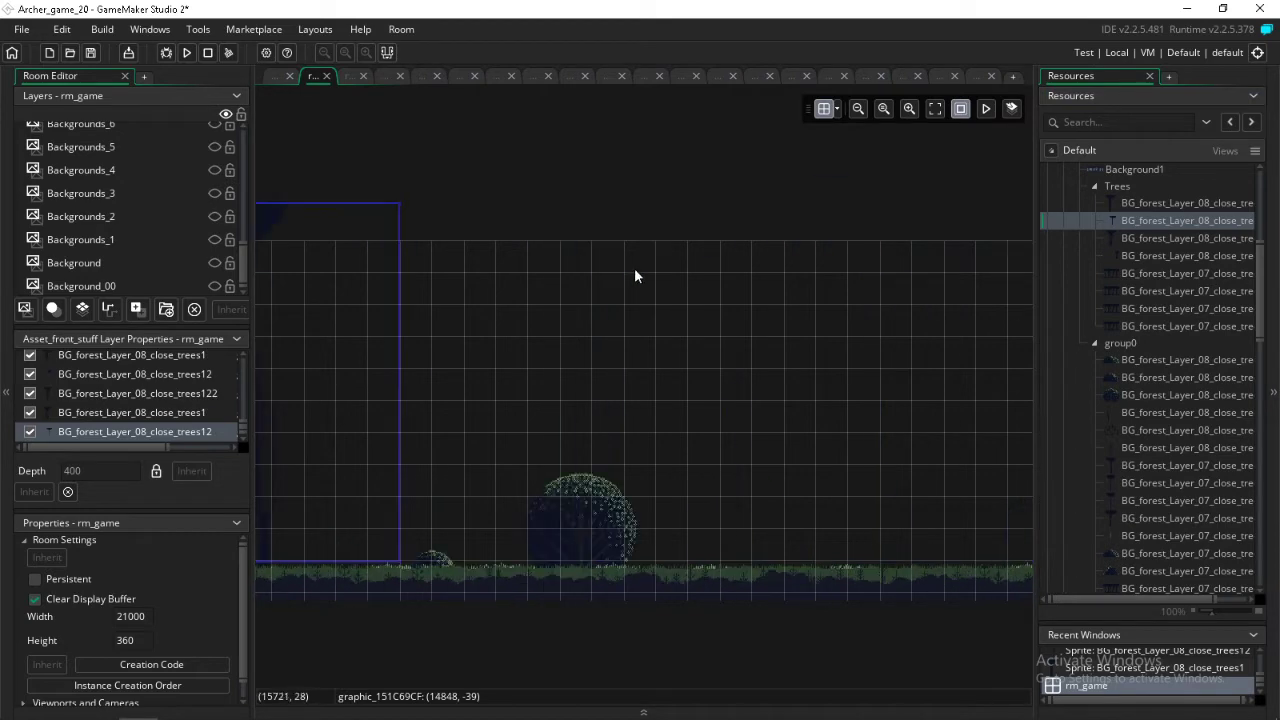
- Auto-trim all frames of BG_forest_Layer_08_close_trees12 in the image editor, and check the close_trees122 and close_trees1 sprites
{"action": "double_click", "coordinate": [1163, 219]}
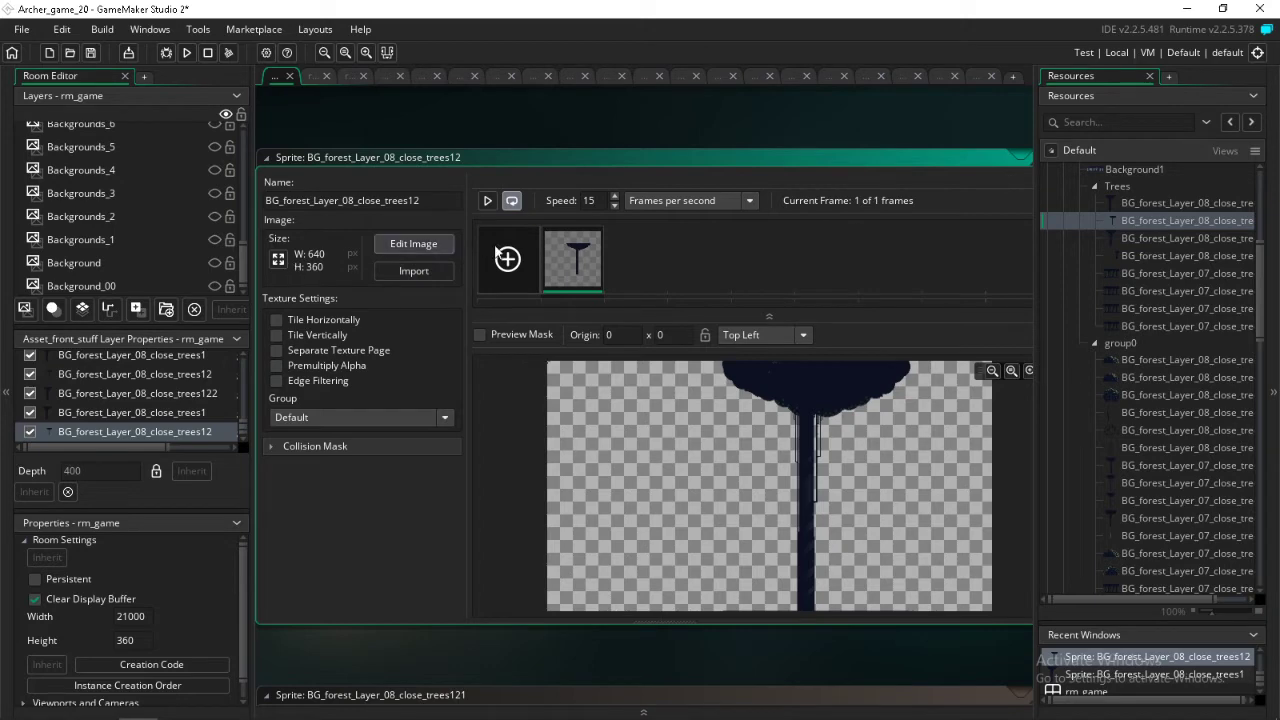
{"action": "left_click", "coordinate": [413, 243]}
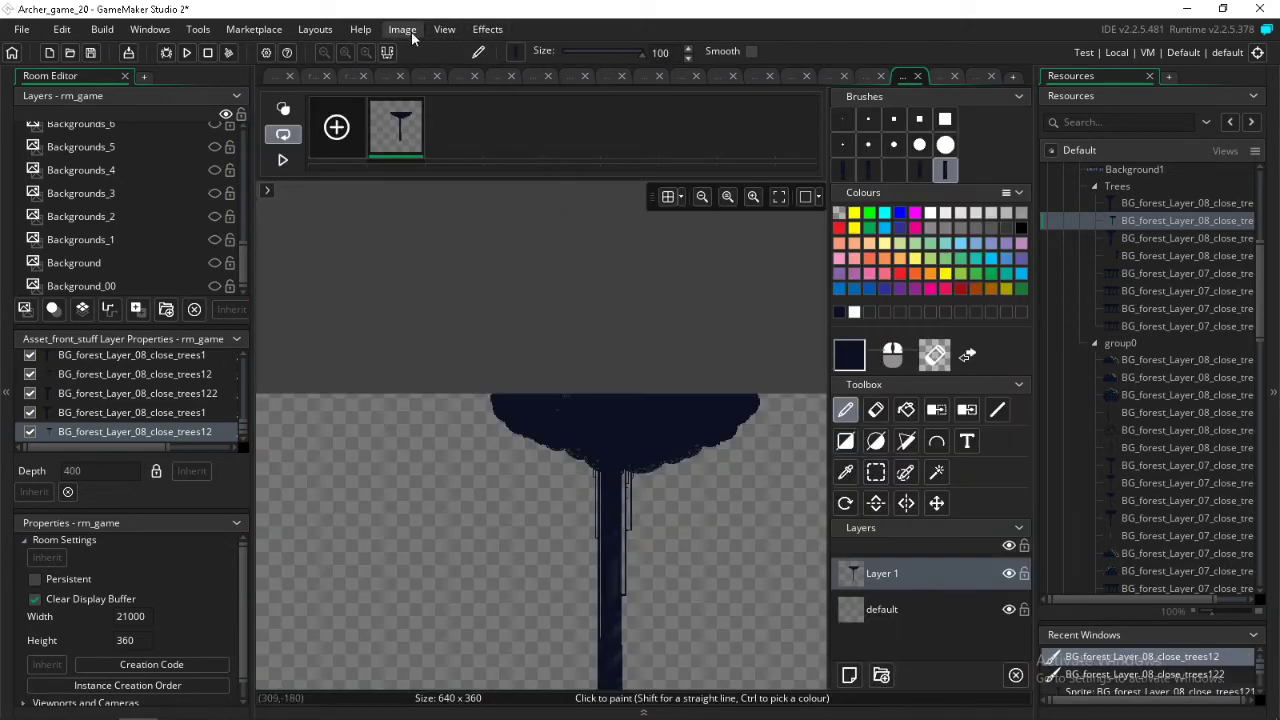
{"action": "left_click", "coordinate": [404, 30]}
{"action": "left_click", "coordinate": [432, 305]}
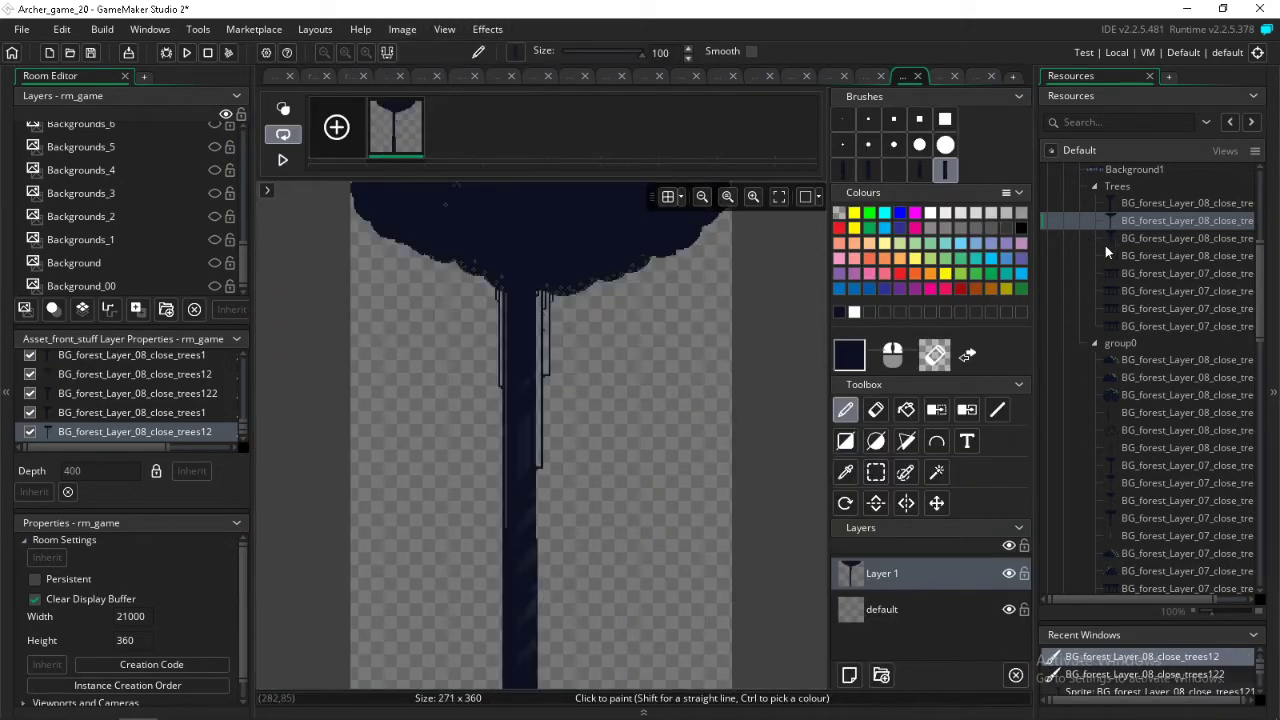
{"action": "double_click", "coordinate": [1135, 238]}
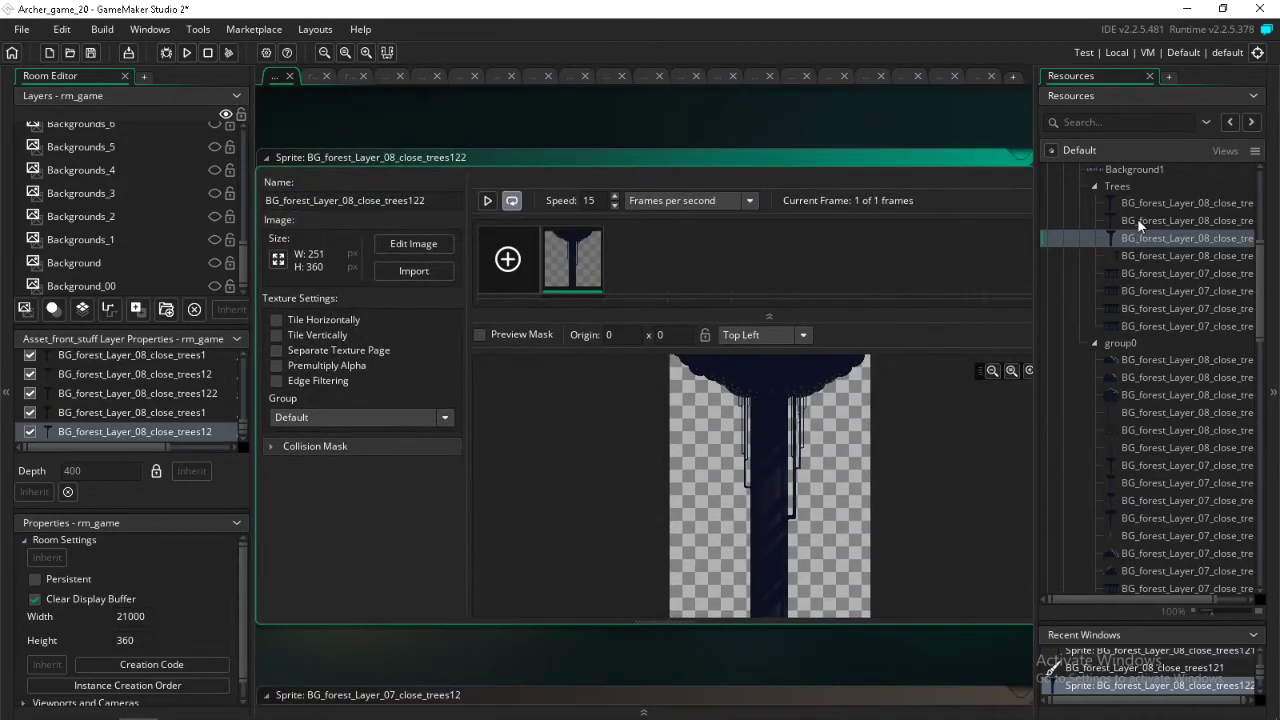
{"action": "double_click", "coordinate": [1138, 203]}
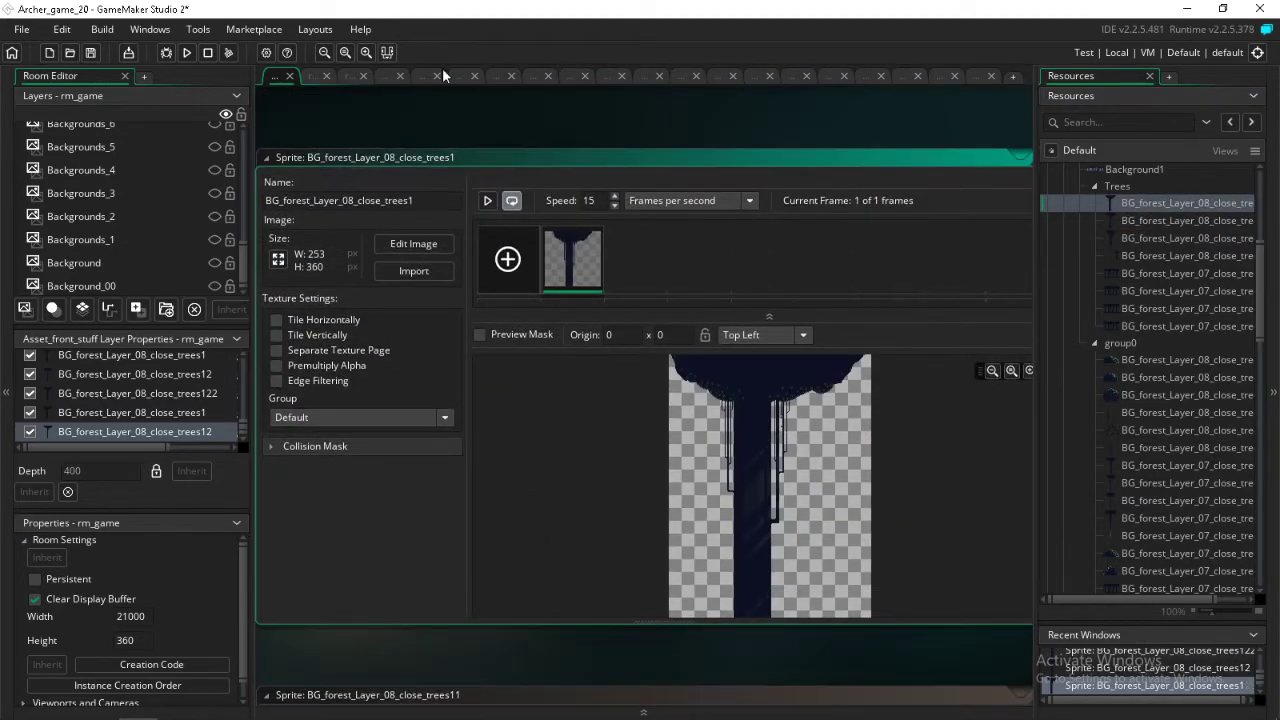
- Return to rm_game and move the last placed close_trees12 tree to about (14859, -15)
{"action": "left_click", "coordinate": [309, 74]}
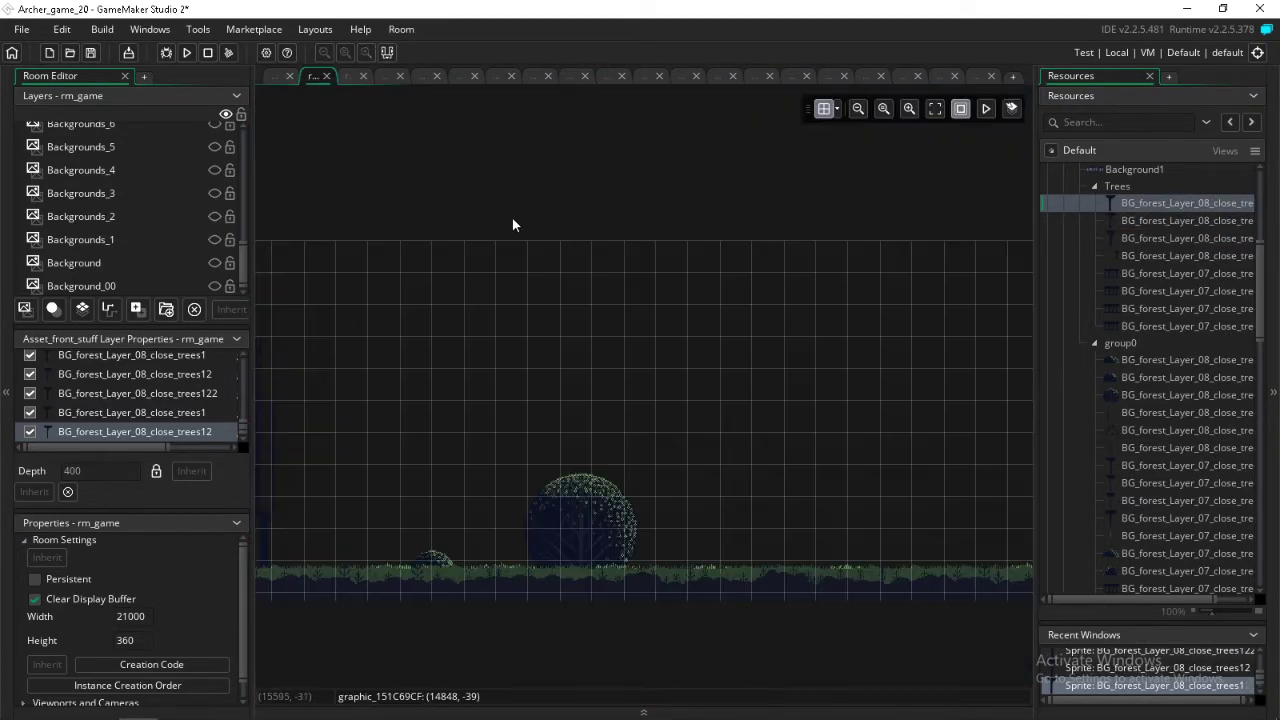
{"action": "scroll", "coordinate": [550, 241], "scroll_direction": "up", "scroll_amount": 3}
{"action": "left_click_drag", "start_coordinate": [757, 294], "coordinate": [754, 329]}
{"action": "scroll", "coordinate": [585, 292], "scroll_direction": "left", "scroll_amount": 6, "text": "shift"}
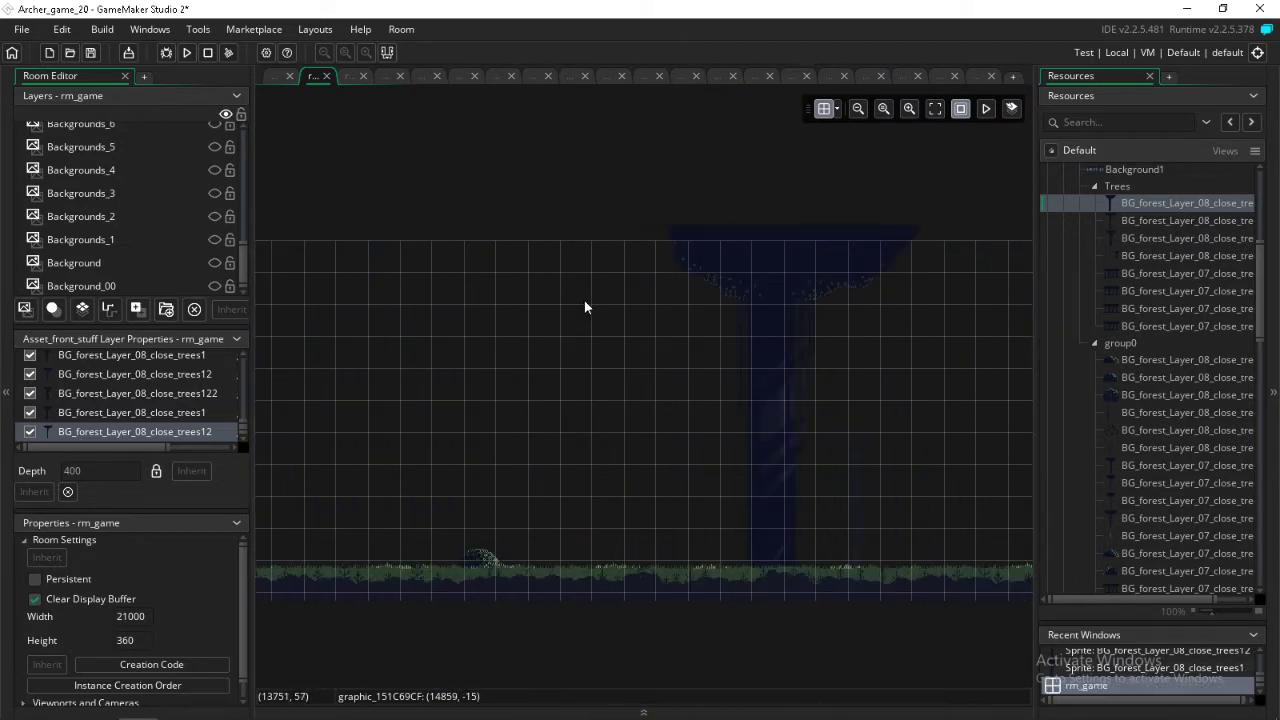
- Move the close_trees12 tree near x 11080 down to about (11080, -18)
{"action": "scroll", "coordinate": [662, 366], "scroll_direction": "left", "scroll_amount": 5, "text": "shift"}
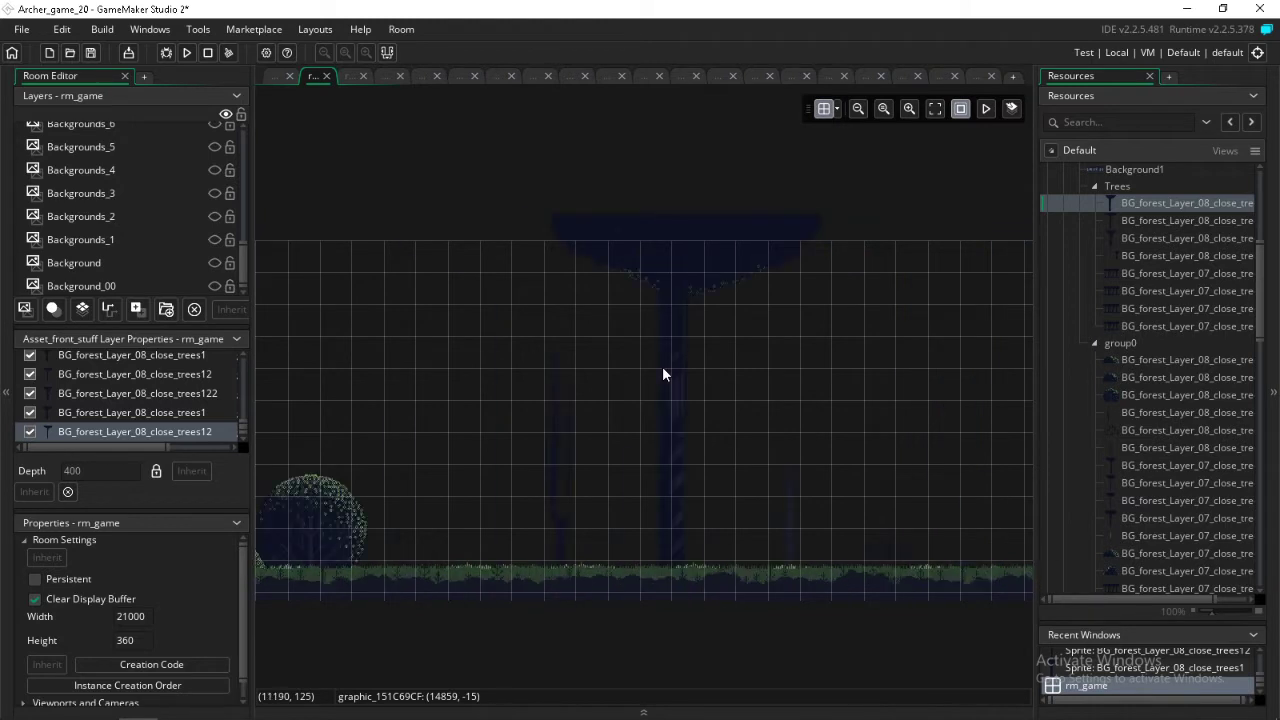
{"action": "mouse_move", "coordinate": [740, 263]}
{"action": "left_mouse_down"}
{"action": "mouse_move", "coordinate": [740, 294]}
{"action": "mouse_move", "coordinate": [730, 258]}
{"action": "left_mouse_up"}
- Place a close_trees1 tree at about (16227, -24) and a close_trees12 tree at about (17192, -20)
{"action": "scroll", "coordinate": [361, 357], "scroll_direction": "left", "scroll_amount": 6, "text": "shift"}
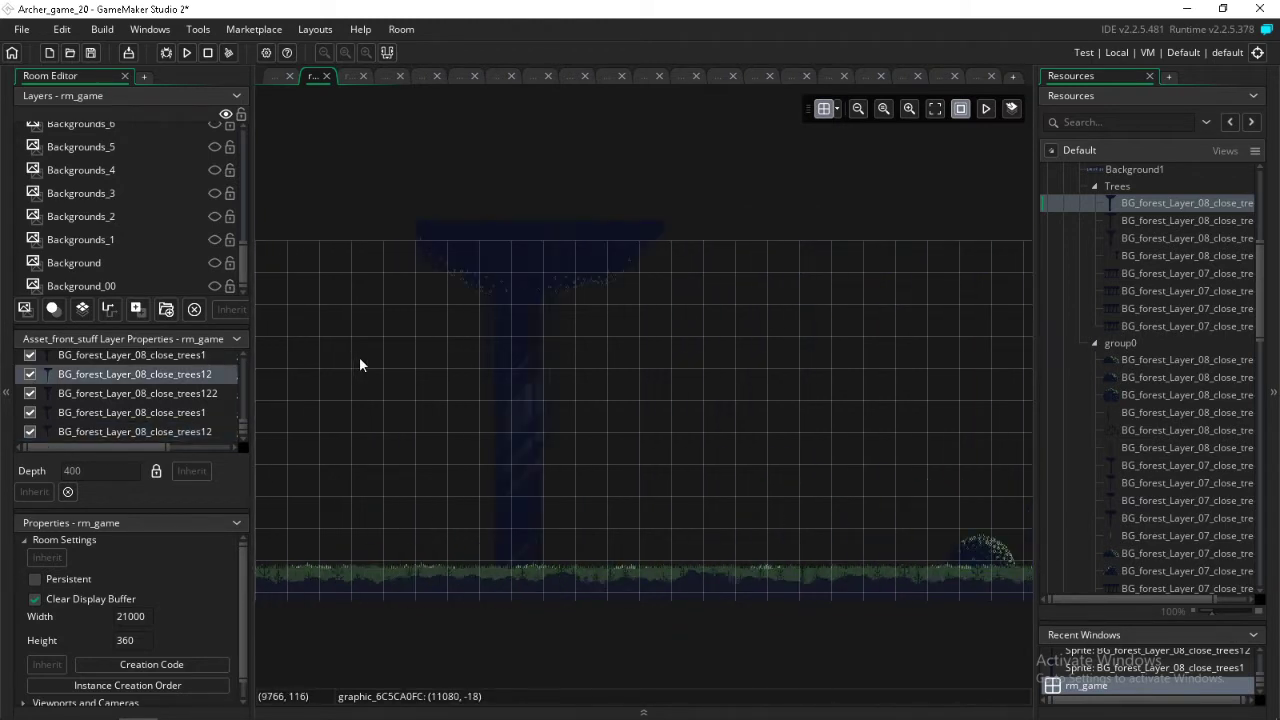
{"action": "scroll", "coordinate": [368, 375], "scroll_direction": "left", "scroll_amount": 7, "text": "shift"}
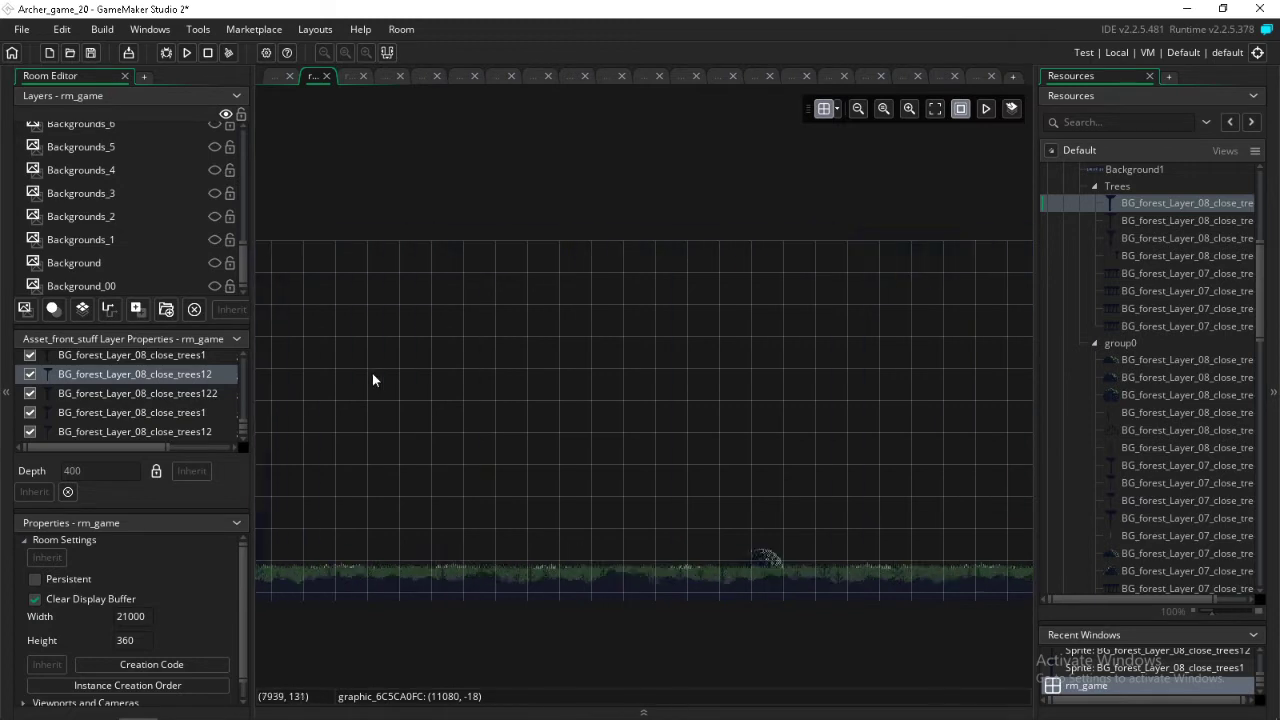
{"action": "scroll", "coordinate": [372, 373], "scroll_direction": "left", "scroll_amount": 3, "text": "shift"}
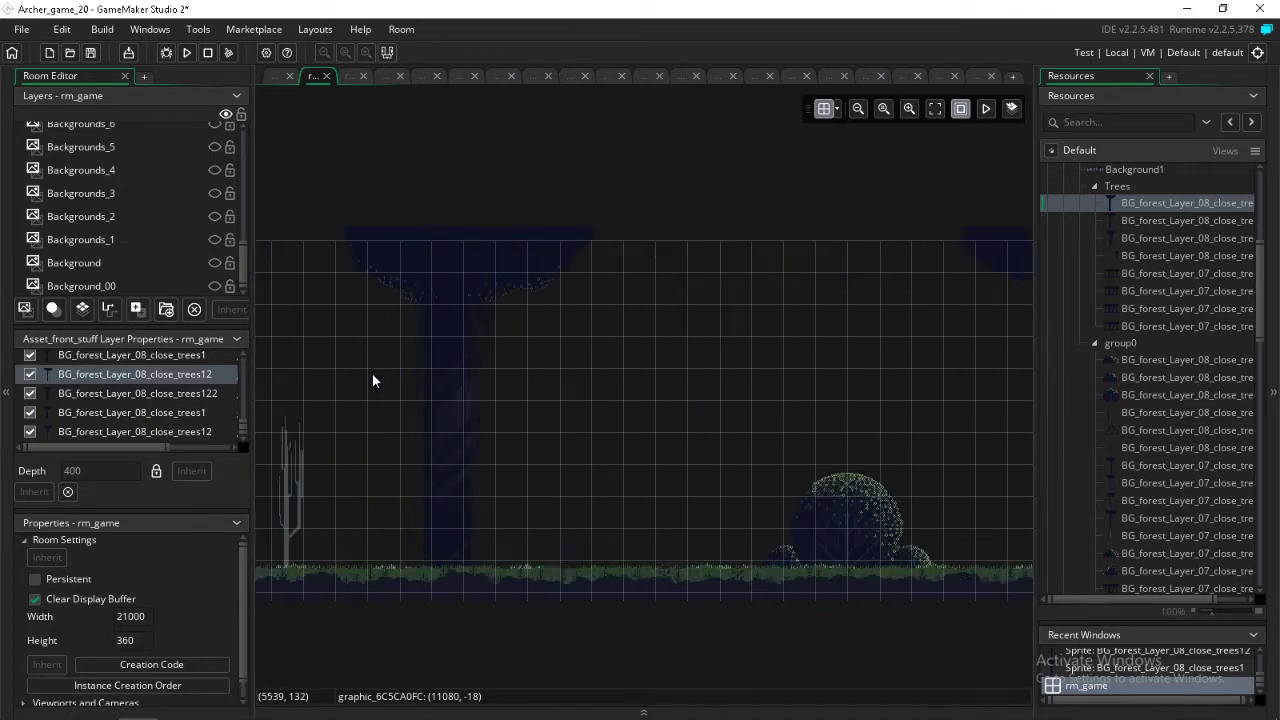
{"action": "scroll", "coordinate": [374, 368], "scroll_direction": "right", "scroll_amount": 10, "text": "shift"}
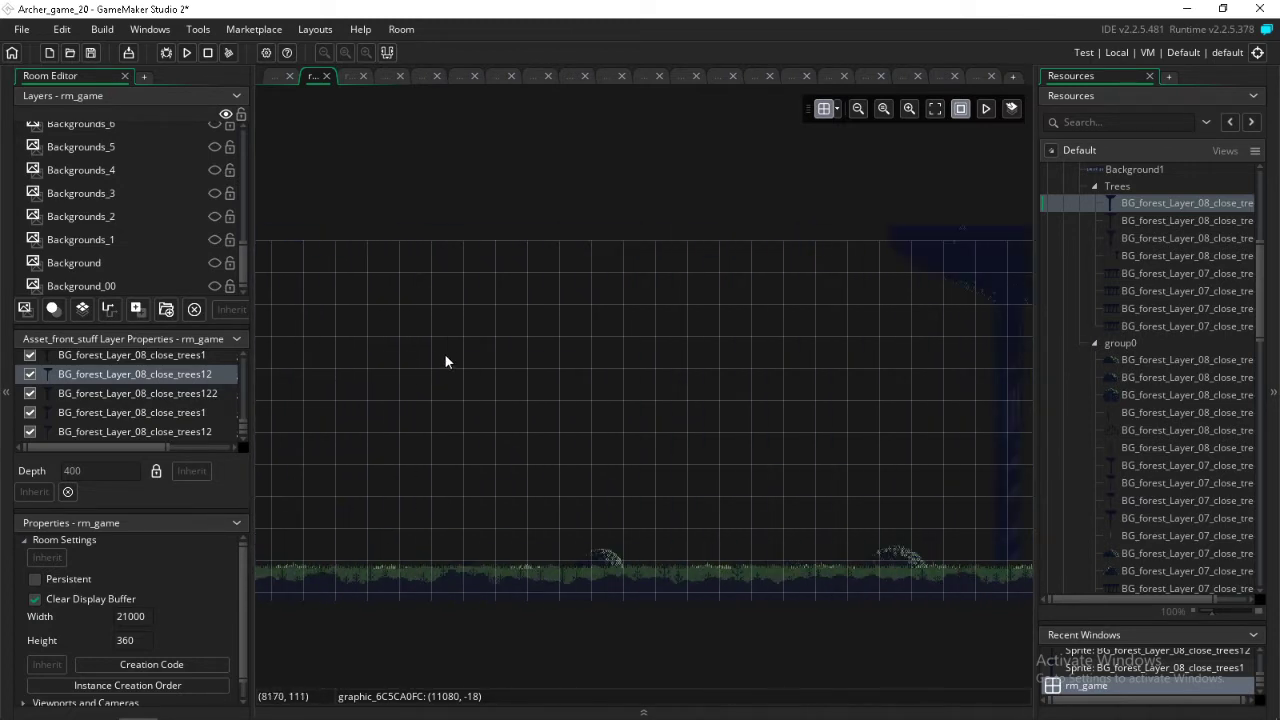
{"action": "scroll", "coordinate": [517, 371], "scroll_direction": "right", "scroll_amount": 9, "text": "shift"}
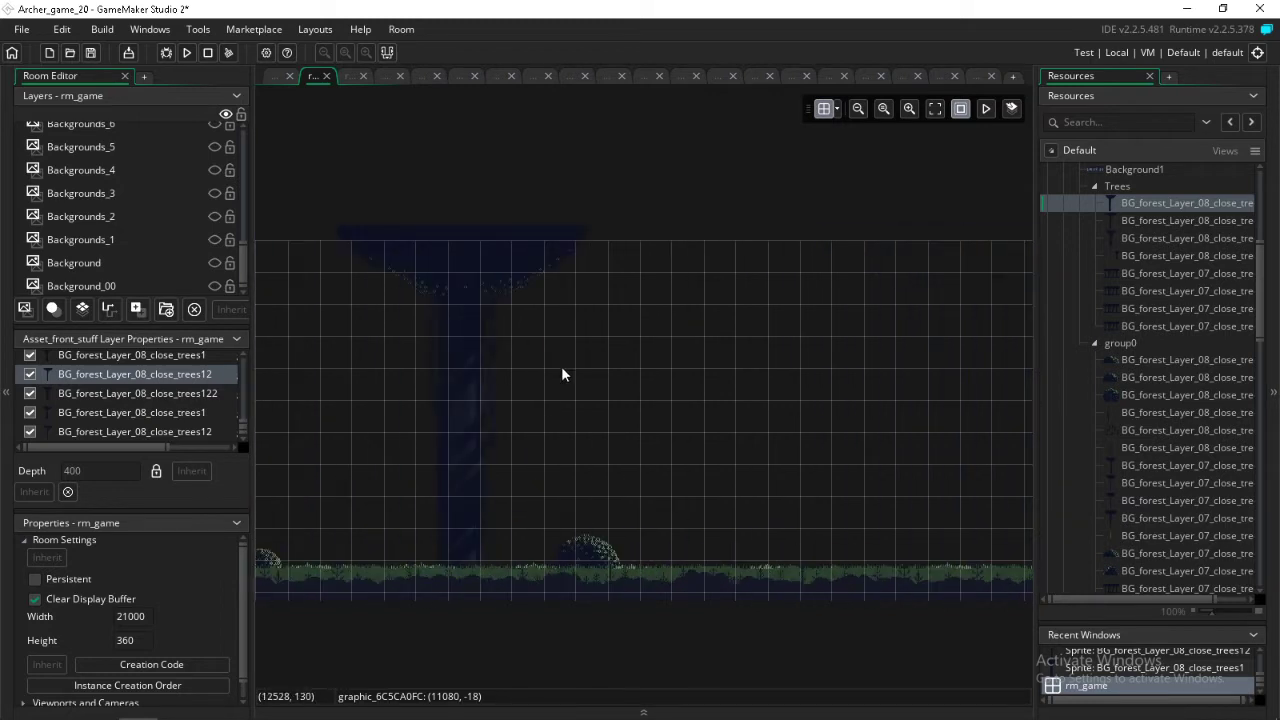
{"action": "scroll", "coordinate": [626, 395], "scroll_direction": "right", "scroll_amount": 6, "text": "shift"}
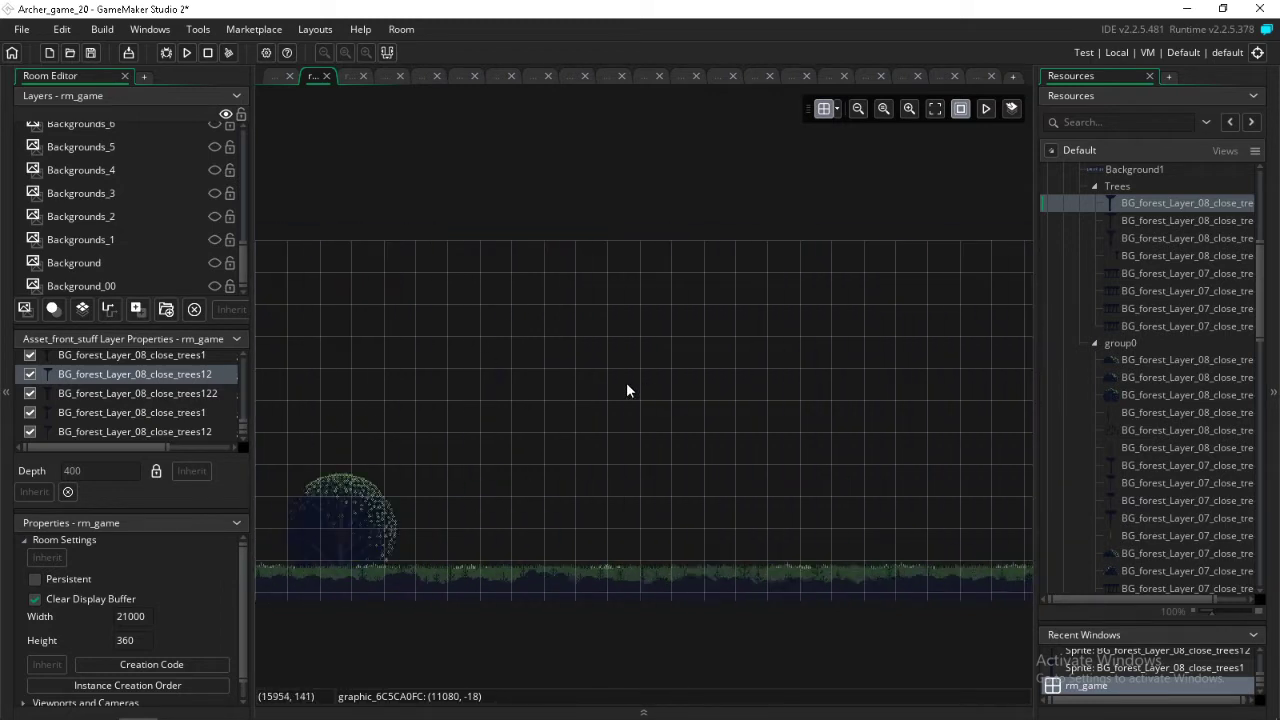
{"action": "left_click_drag", "start_coordinate": [1186, 203], "coordinate": [501, 224]}
{"action": "scroll", "coordinate": [865, 275], "scroll_direction": "right", "scroll_amount": 3, "text": "shift"}
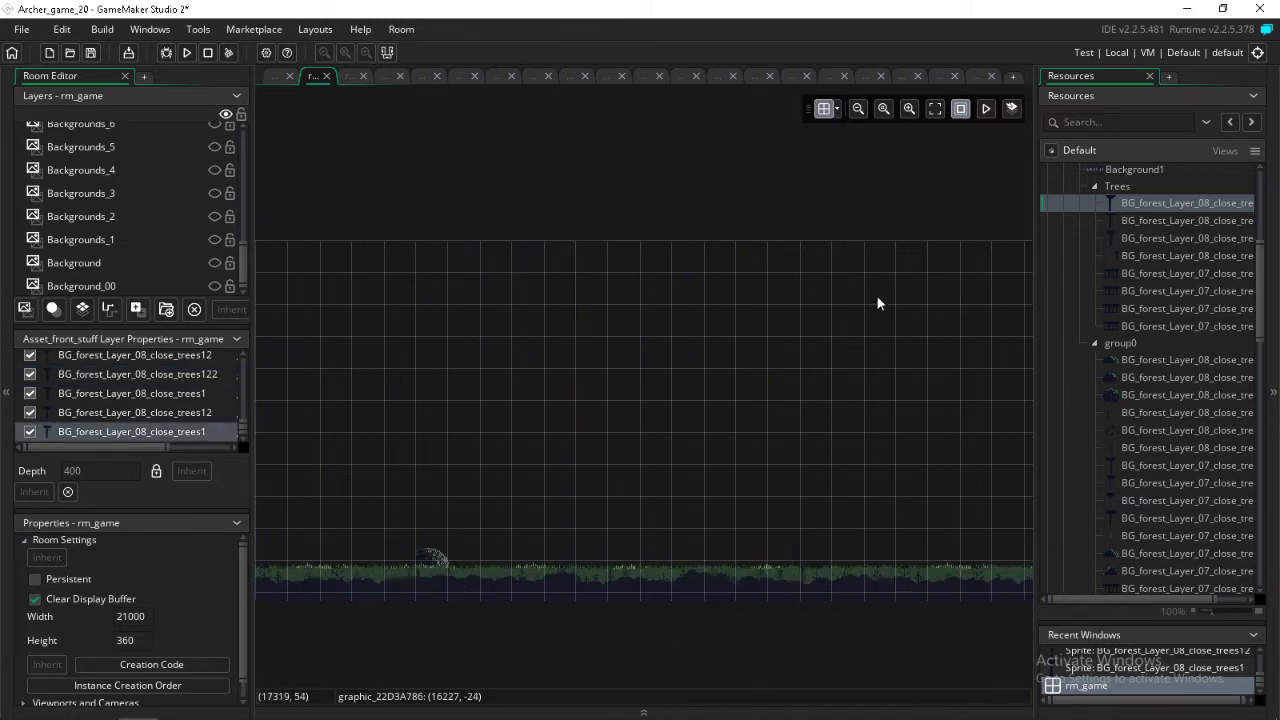
{"action": "left_click_drag", "start_coordinate": [1160, 220], "coordinate": [585, 222]}
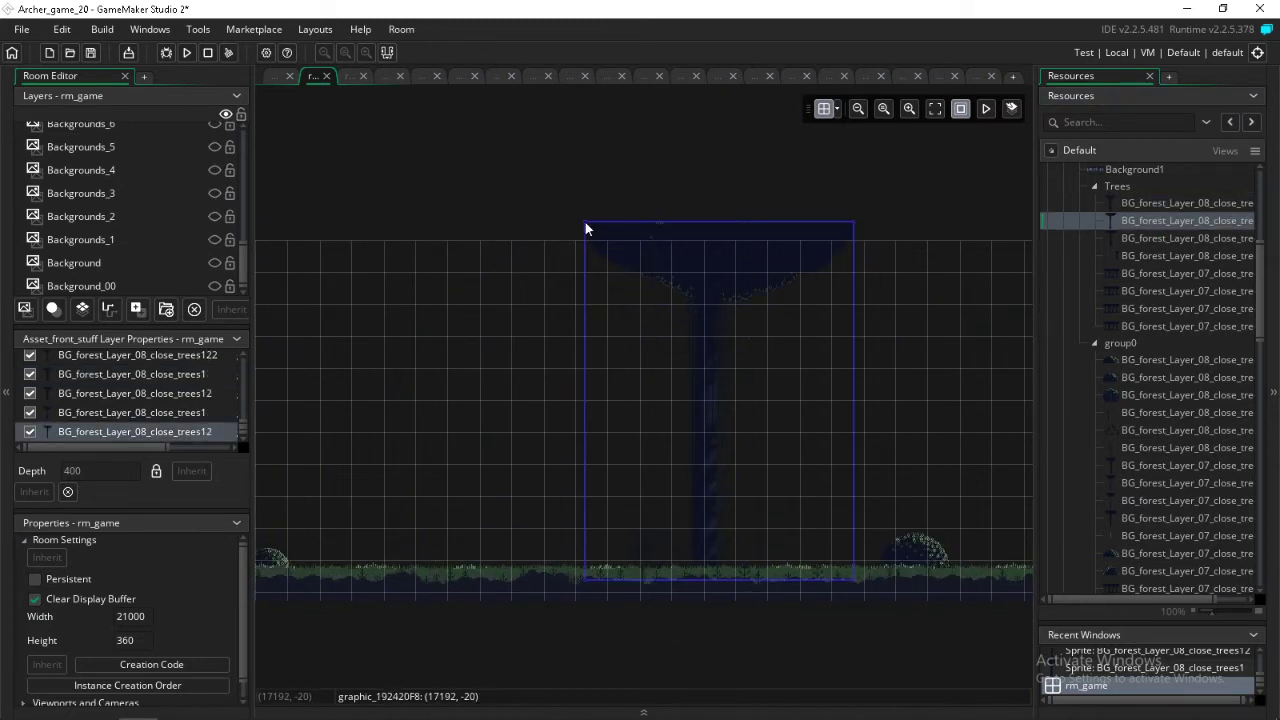
- Place two more close_trees12 trees at about (17789, -22) and (18679, -14)
{"action": "scroll", "coordinate": [740, 235], "scroll_direction": "right", "scroll_amount": 3, "text": "shift"}
{"action": "left_click", "coordinate": [701, 219]}
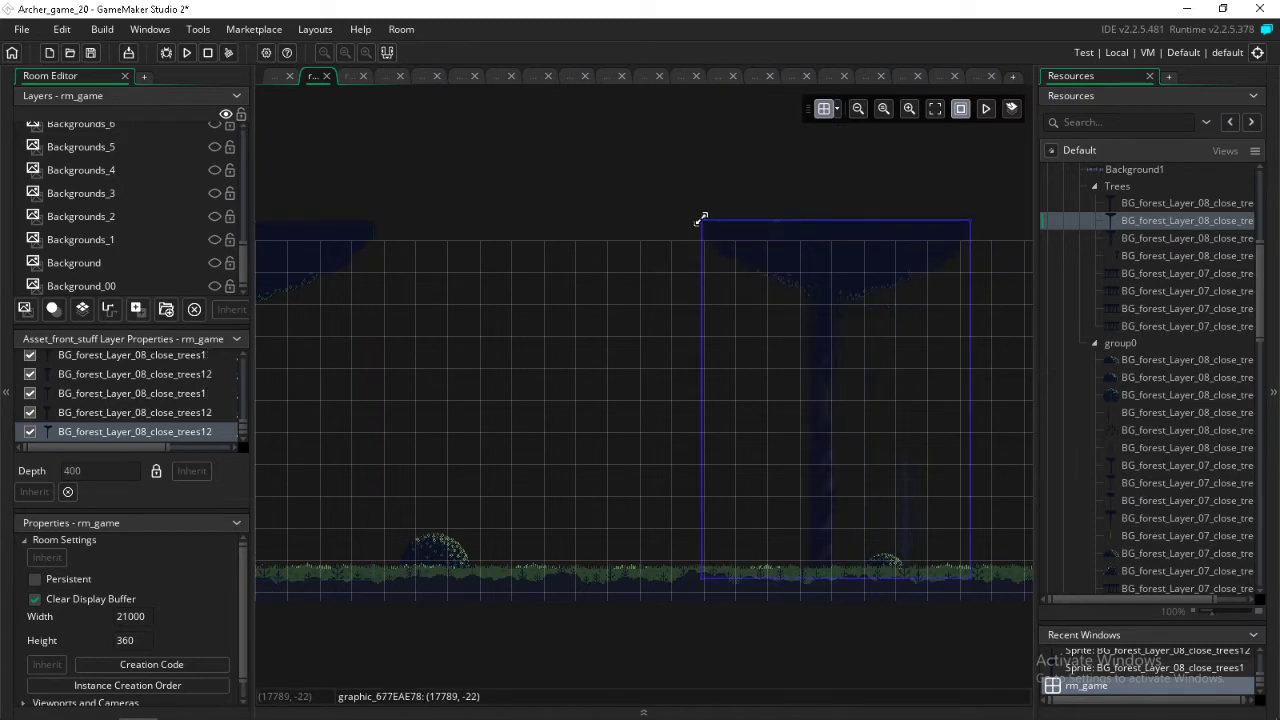
{"action": "scroll", "coordinate": [704, 238], "scroll_direction": "right", "scroll_amount": 5, "text": "shift"}
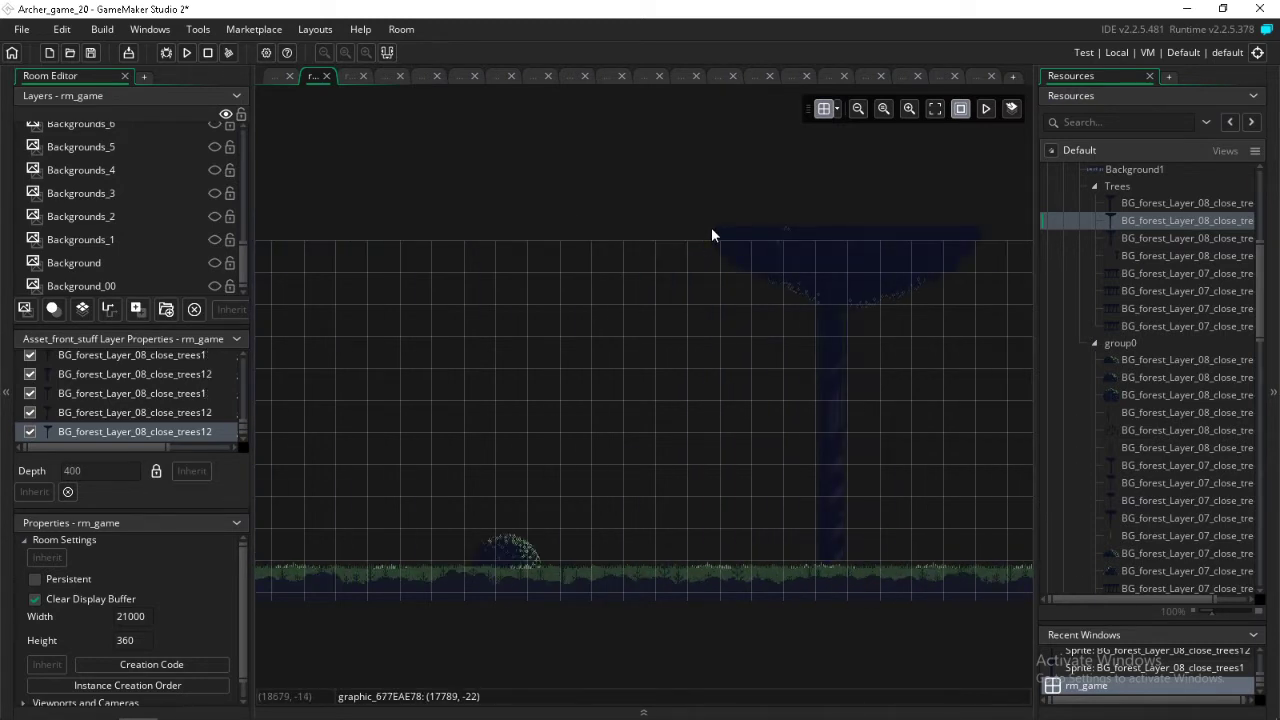
{"action": "left_click", "coordinate": [711, 234]}
- Try a close_trees122 tree at about (20439, -19) near the room's far end and delete it
{"action": "scroll", "coordinate": [712, 234], "scroll_direction": "right", "scroll_amount": 5, "text": "shift"}
{"action": "left_click", "coordinate": [1163, 238]}
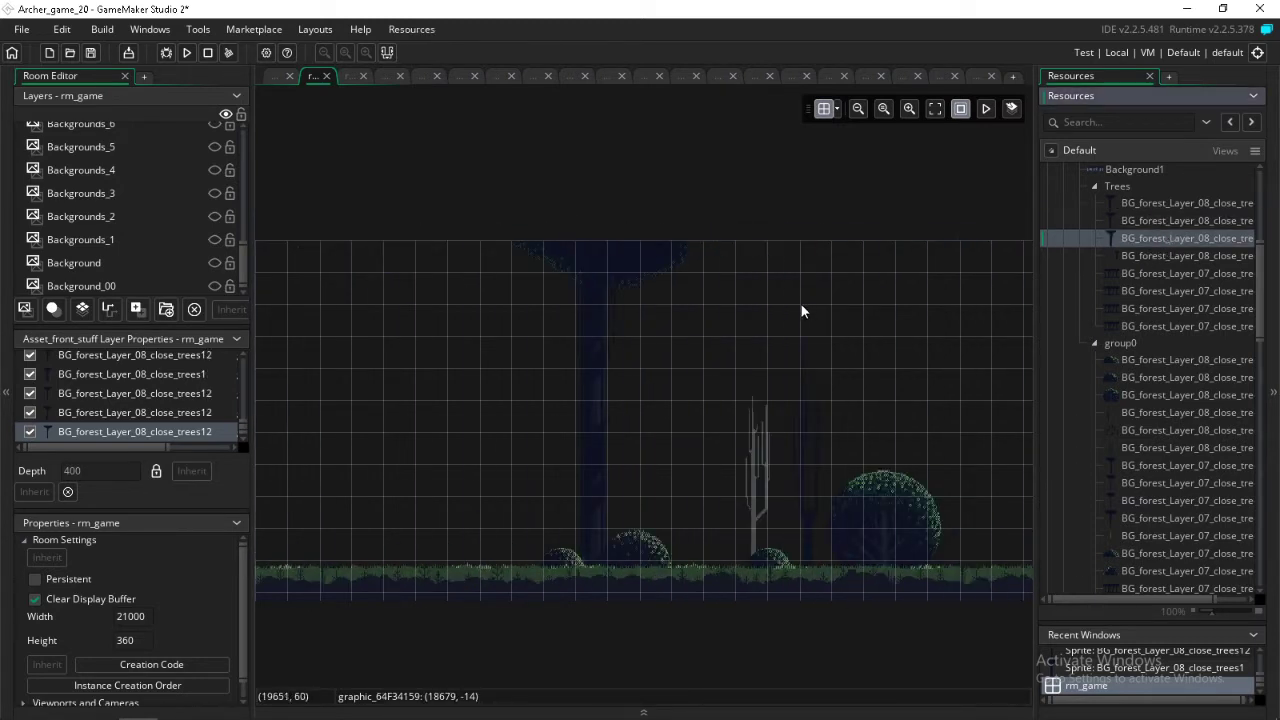
{"action": "scroll", "coordinate": [797, 298], "scroll_direction": "right", "scroll_amount": 5, "text": "shift"}
{"action": "left_click", "coordinate": [791, 229]}
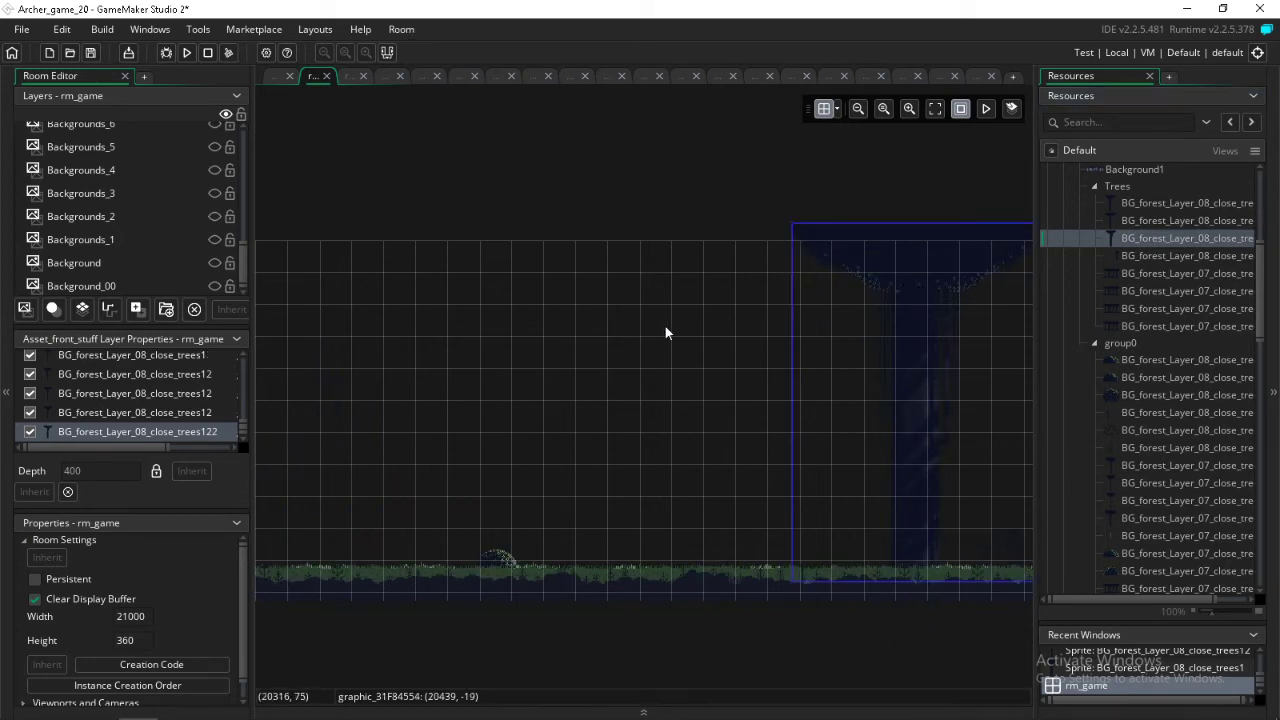
{"action": "scroll", "coordinate": [664, 330], "scroll_direction": "right", "scroll_amount": 5, "text": "shift"}
{"action": "scroll", "coordinate": [716, 317], "scroll_direction": "right", "scroll_amount": 5, "text": "shift"}
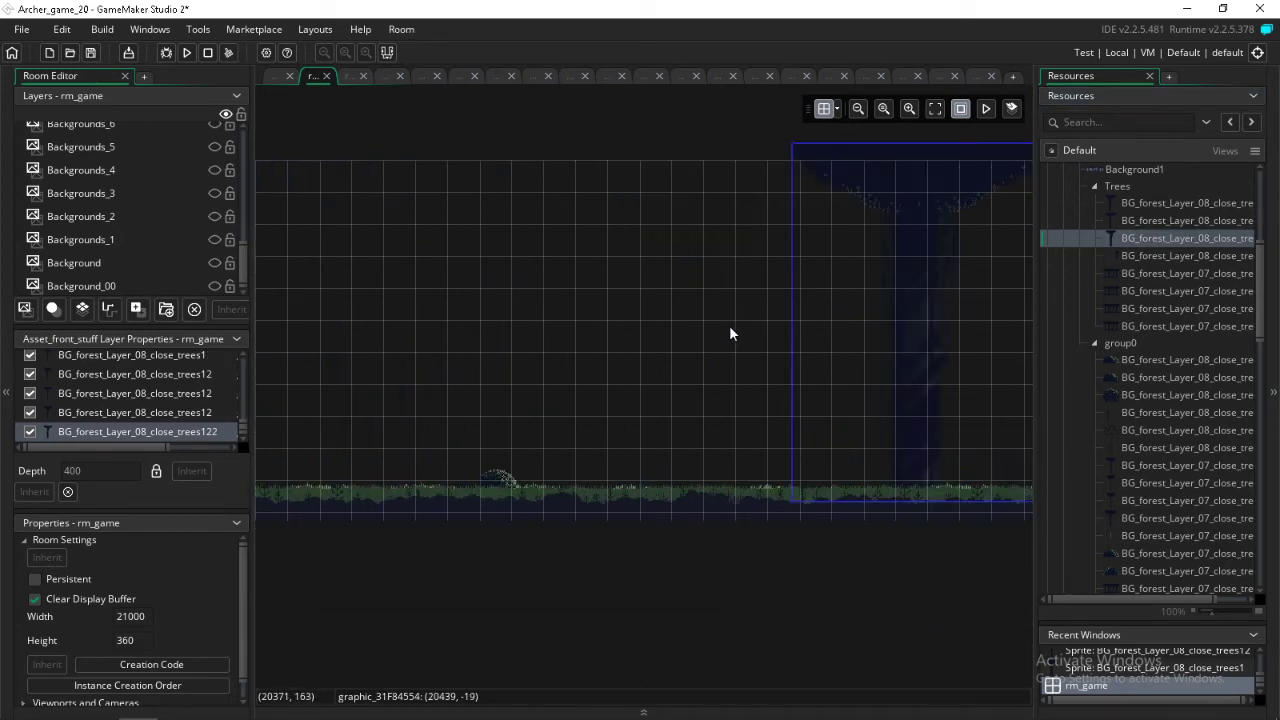
{"action": "scroll", "coordinate": [737, 334], "scroll_direction": "left", "scroll_amount": 5, "text": "shift"}
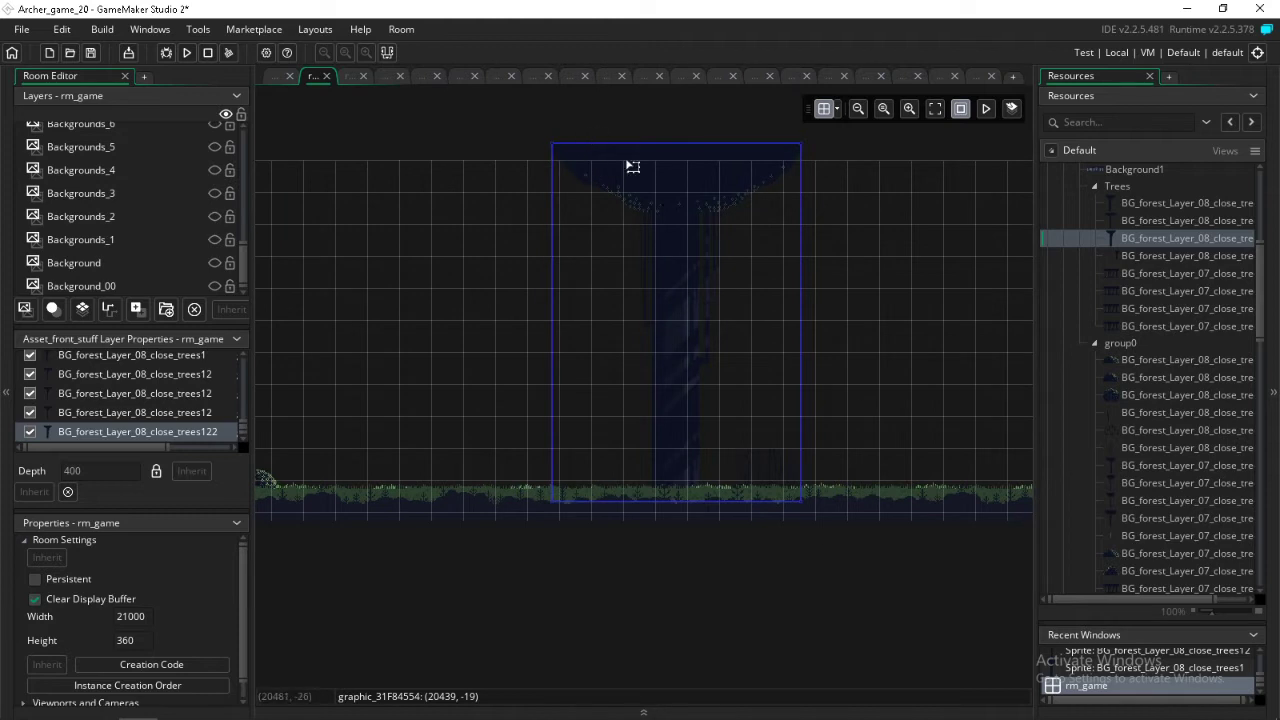
{"action": "key", "text": "Delete"}
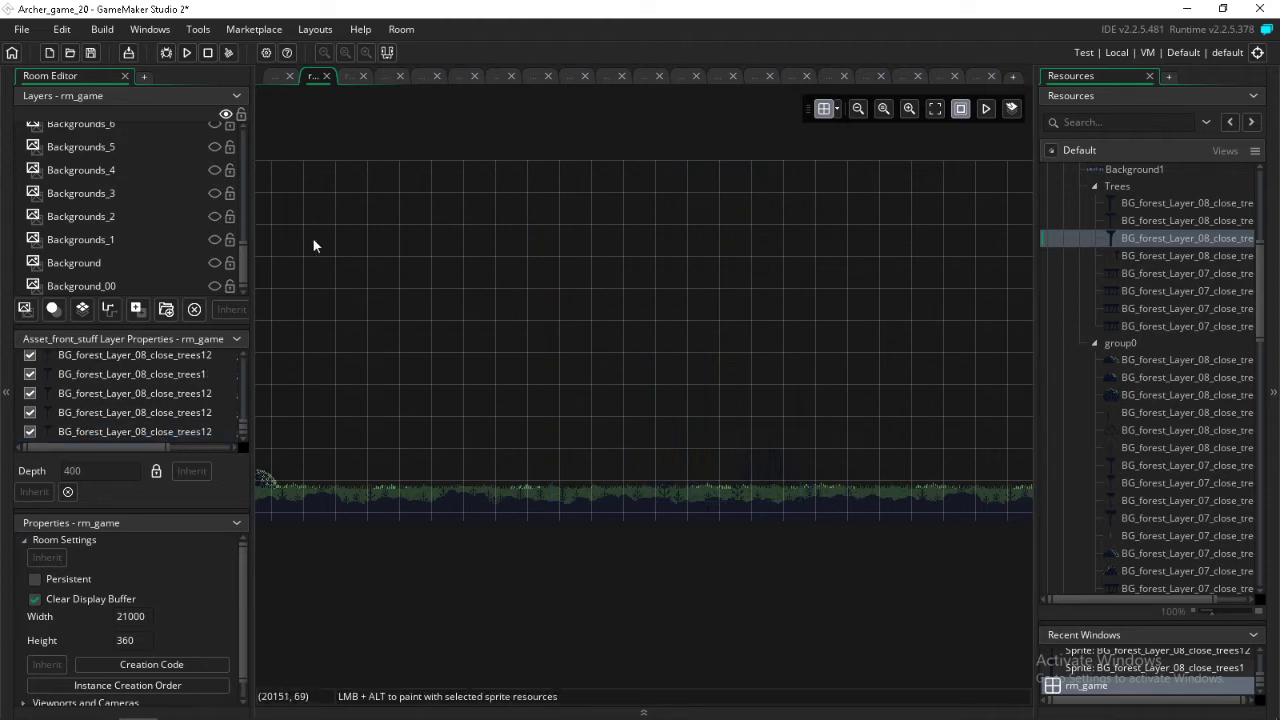
- Select the Asset_back_stuff layer and make it visible
{"action": "left_click", "coordinate": [1130, 412]}
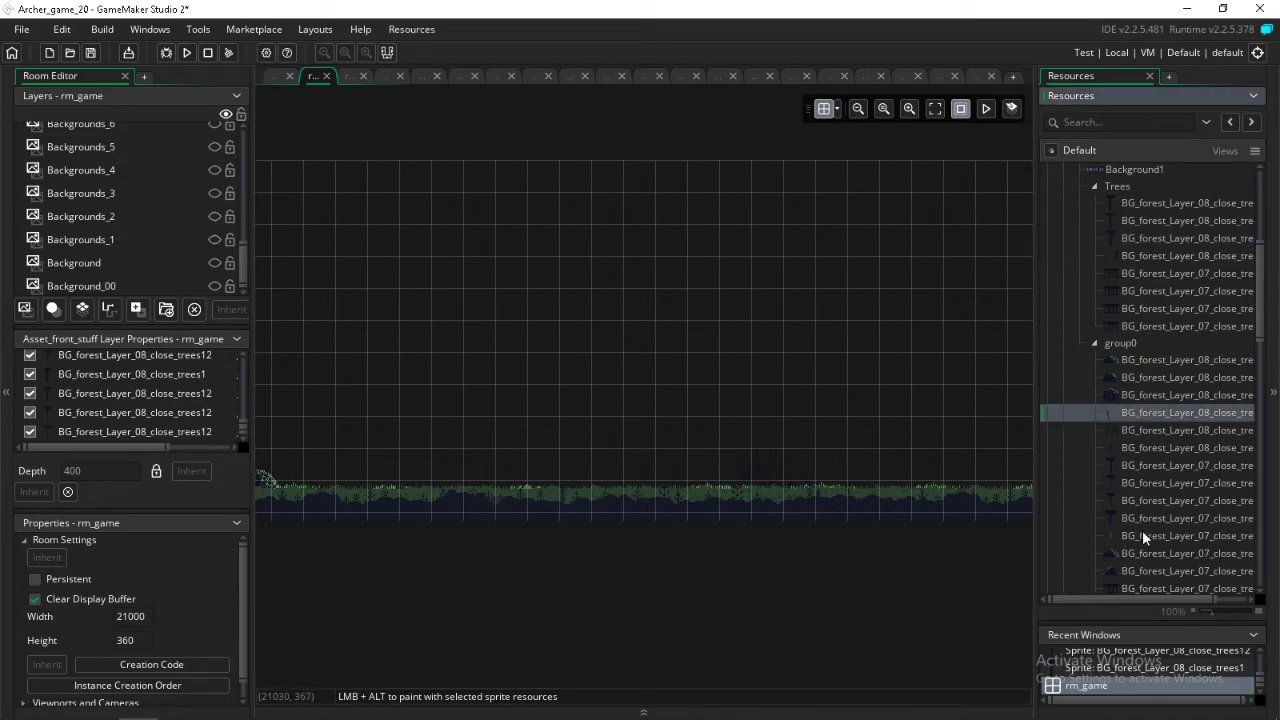
{"action": "scroll", "coordinate": [1142, 530], "scroll_direction": "down", "scroll_amount": 2}
{"action": "scroll", "coordinate": [132, 277], "scroll_direction": "up", "scroll_amount": 6}
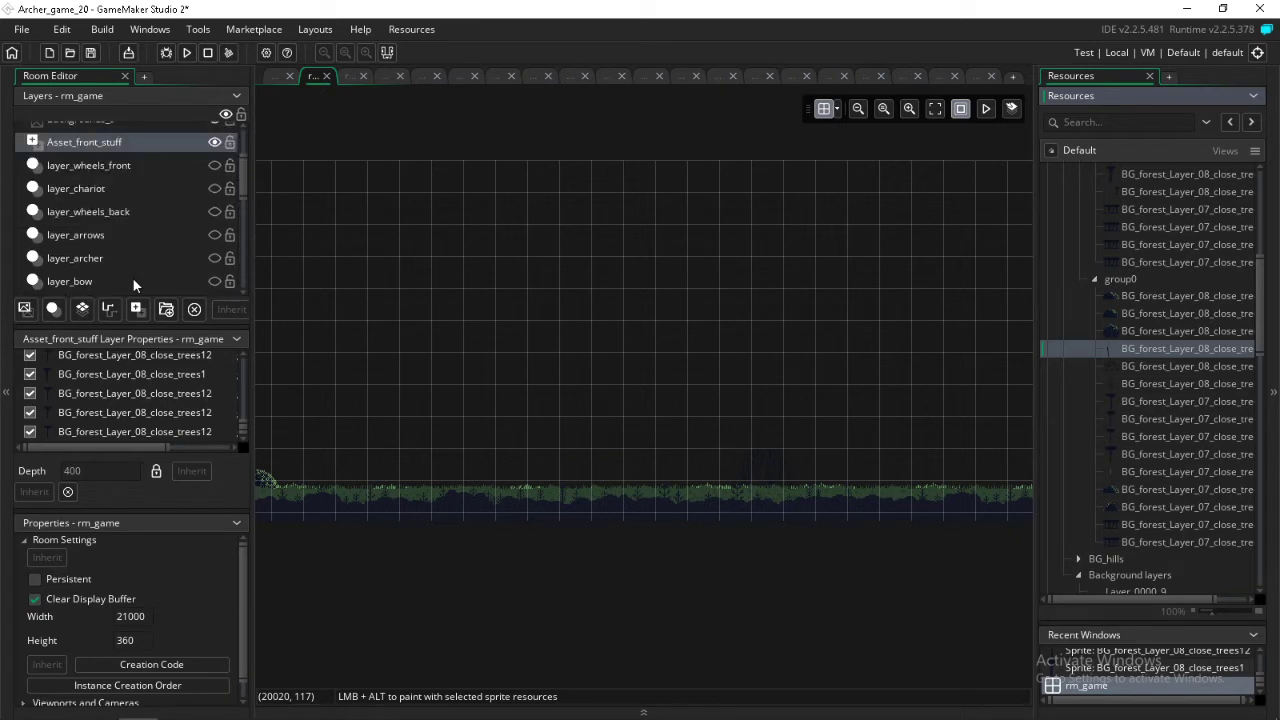
{"action": "scroll", "coordinate": [131, 183], "scroll_direction": "down", "scroll_amount": 4}
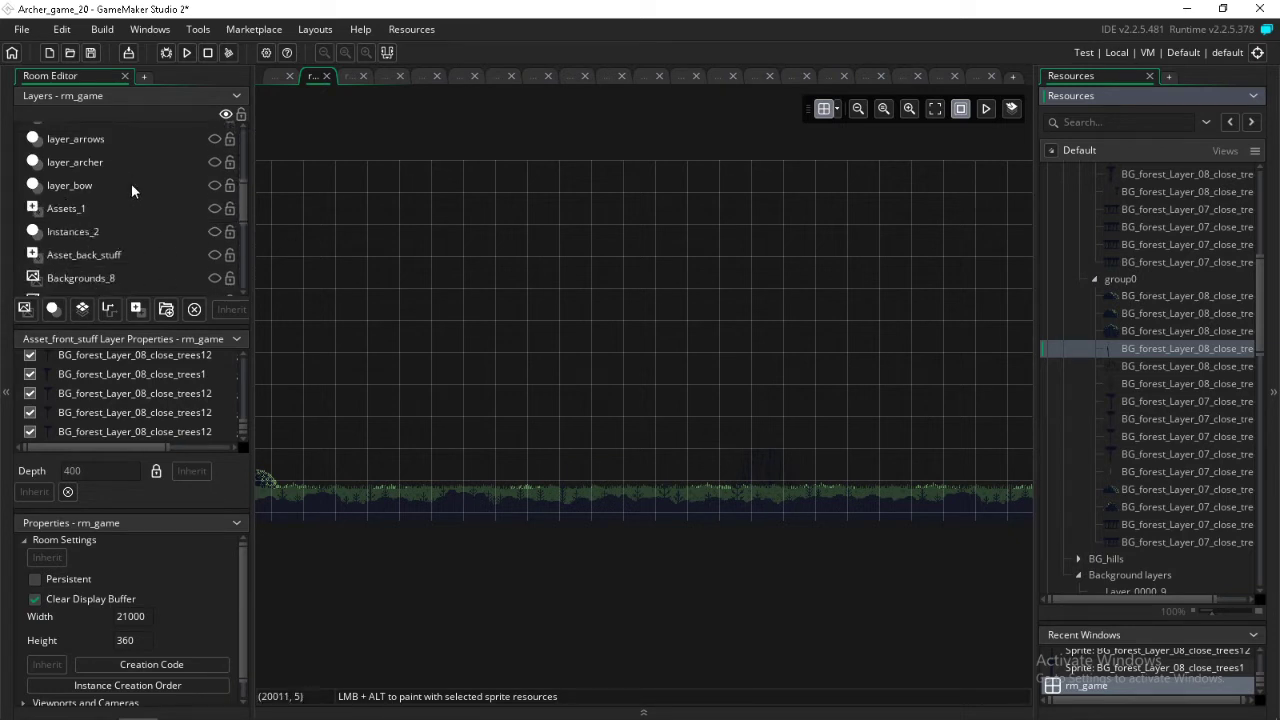
{"action": "left_click", "coordinate": [120, 191]}
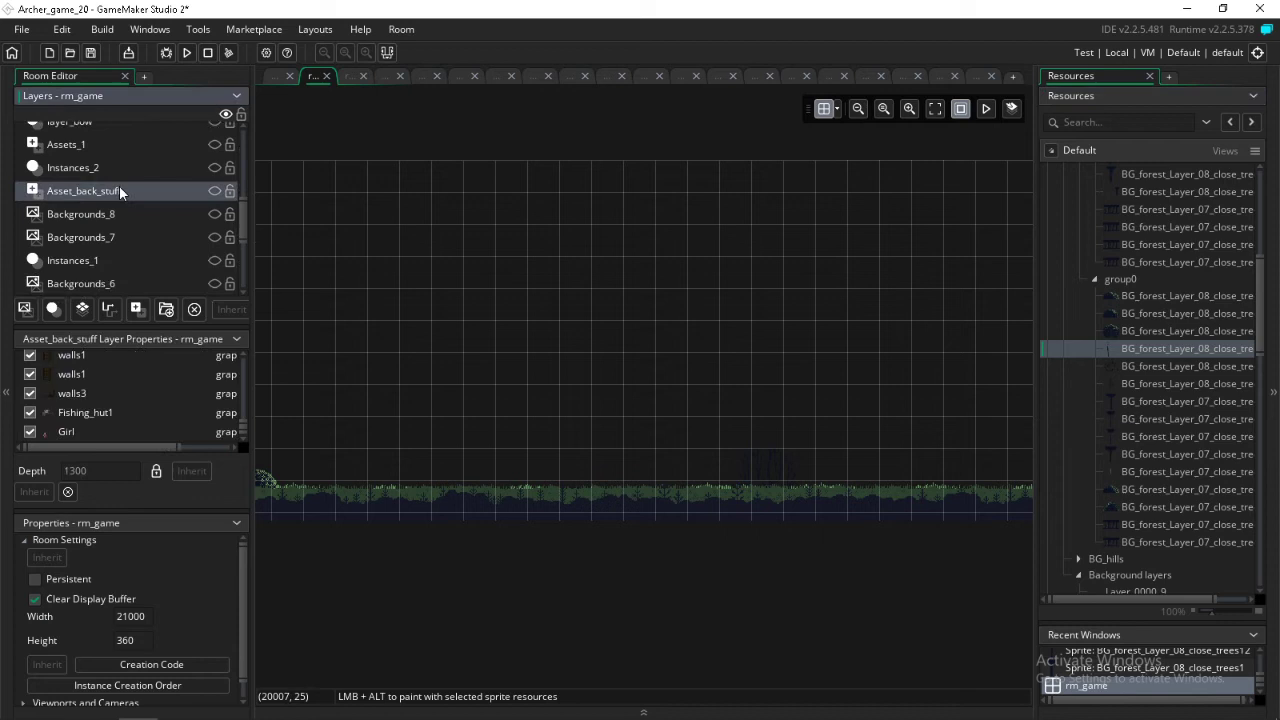
{"action": "left_click", "coordinate": [215, 190]}
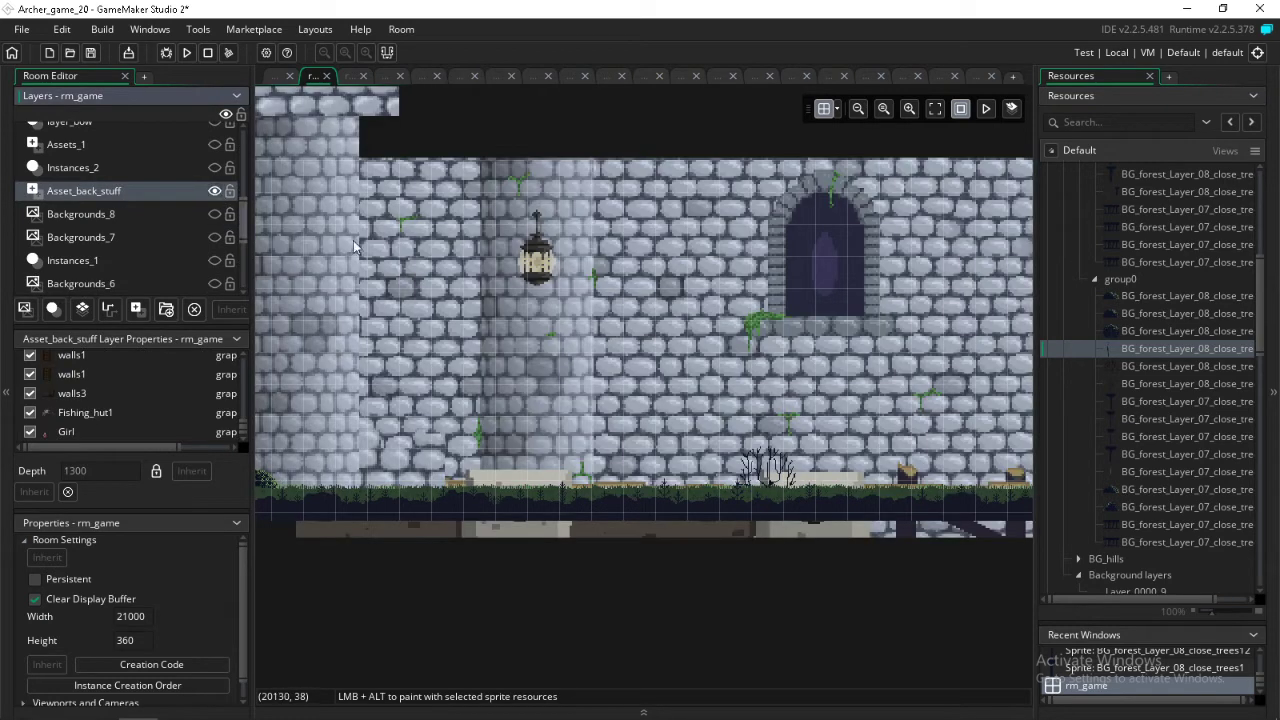
- Hide the Asset_front_stuff layer, keeping Asset_back_stuff as the layer being edited
{"action": "scroll", "coordinate": [503, 320], "scroll_direction": "left", "scroll_amount": 6, "text": "shift"}
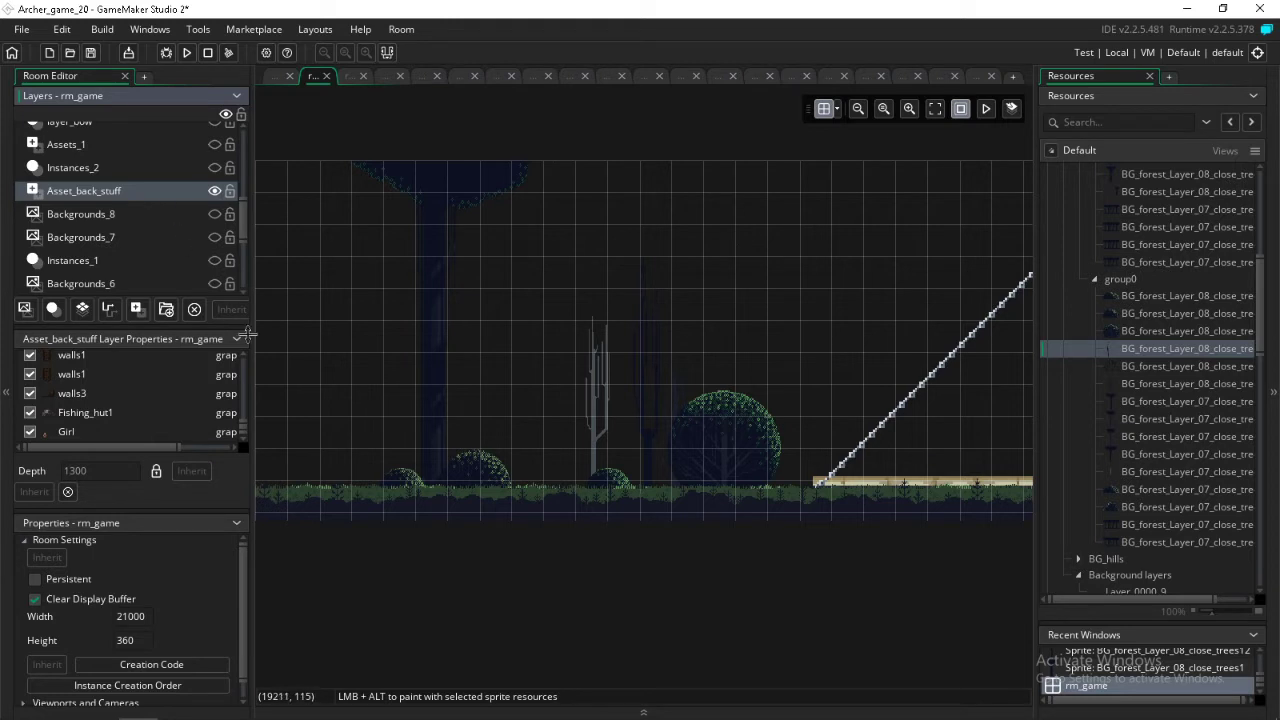
{"action": "scroll", "coordinate": [259, 340], "scroll_direction": "left", "scroll_amount": 3, "text": "shift"}
{"action": "scroll", "coordinate": [207, 256], "scroll_direction": "up", "scroll_amount": 5}
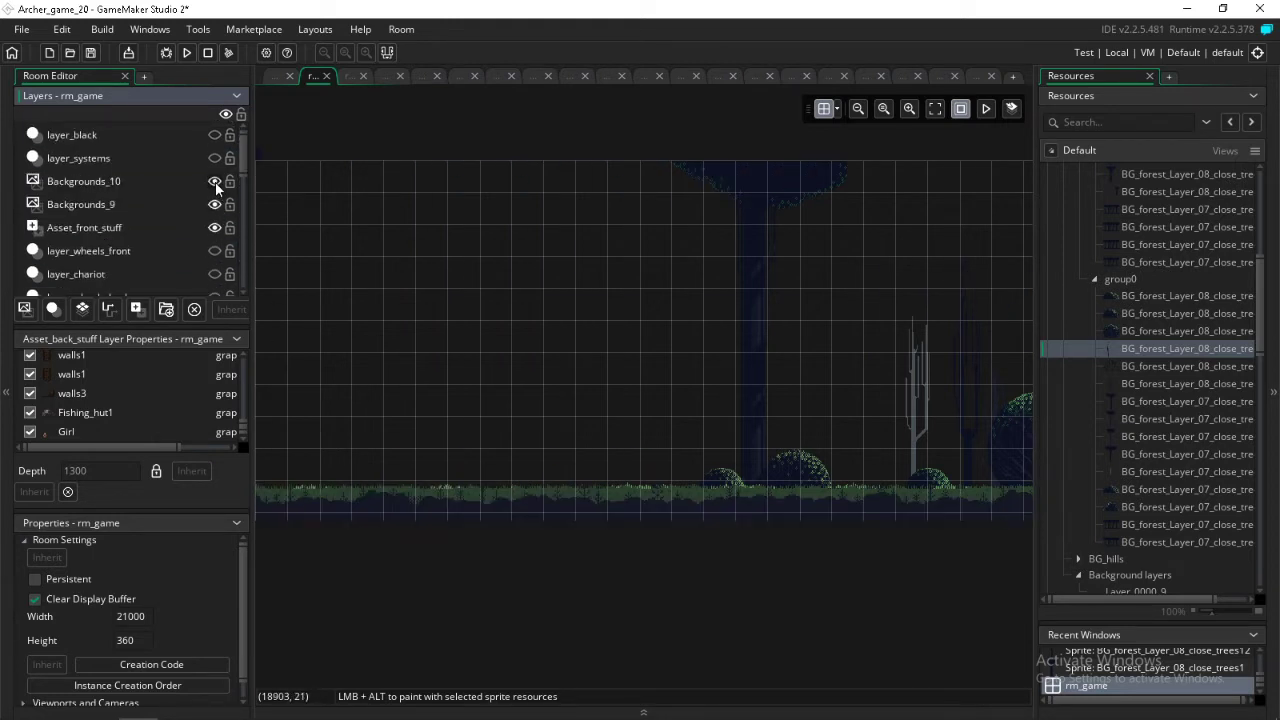
{"action": "left_click", "coordinate": [215, 229]}
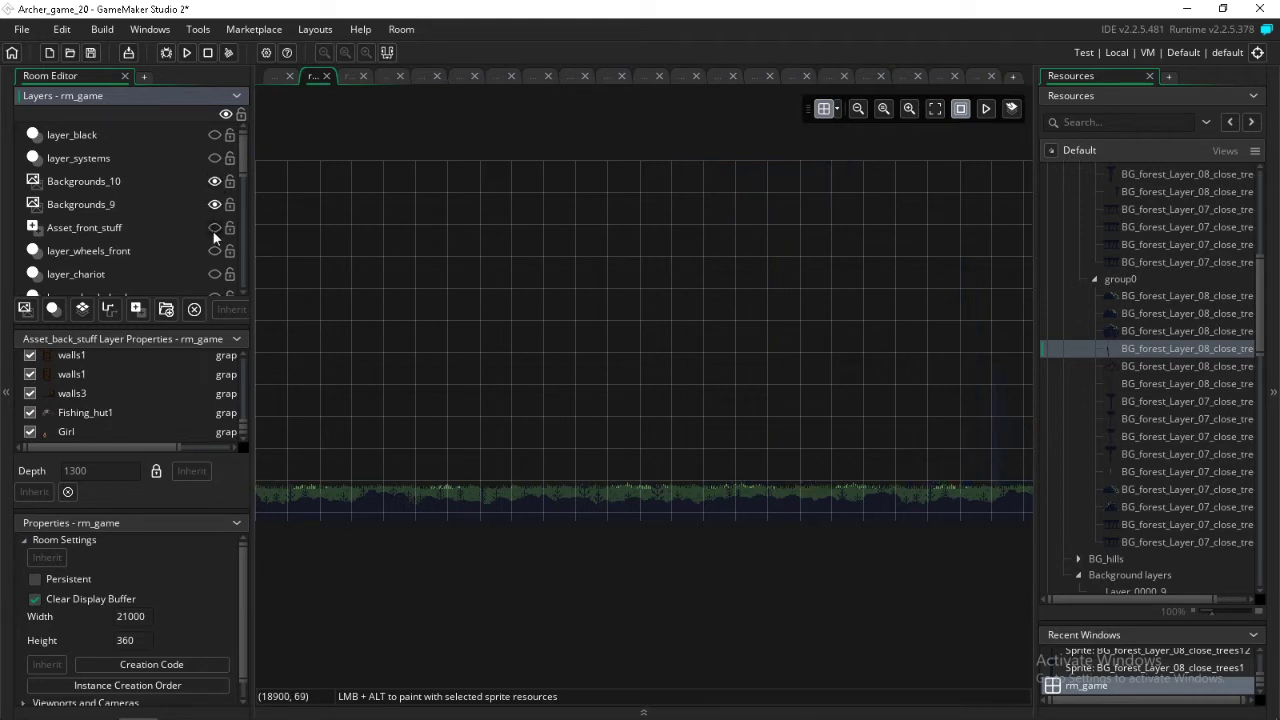
- Place group0's first Layer_07 tree, BG_forest_Layer_07_close_trees116, at about (17767, -47) on the Asset_back_stuff layer
{"action": "scroll", "coordinate": [1161, 514], "scroll_direction": "down", "scroll_amount": 1}
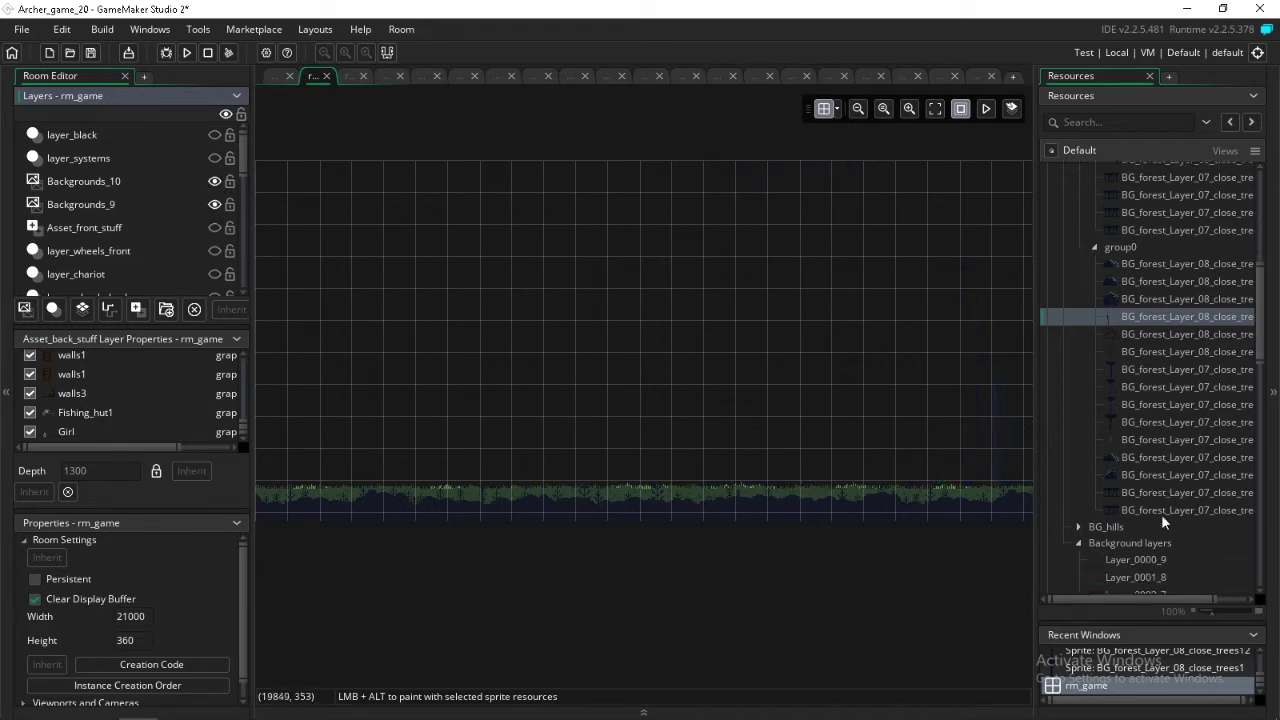
{"action": "left_click", "coordinate": [1136, 457]}
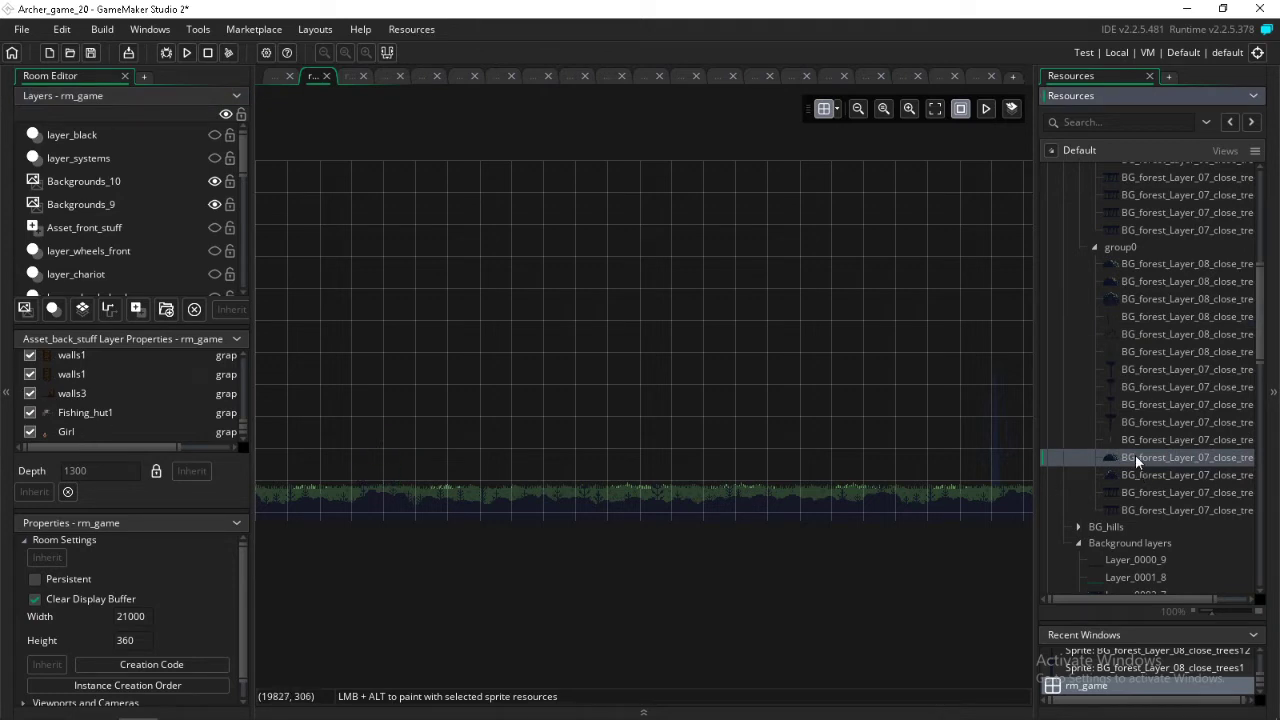
{"action": "left_click", "coordinate": [1142, 368]}
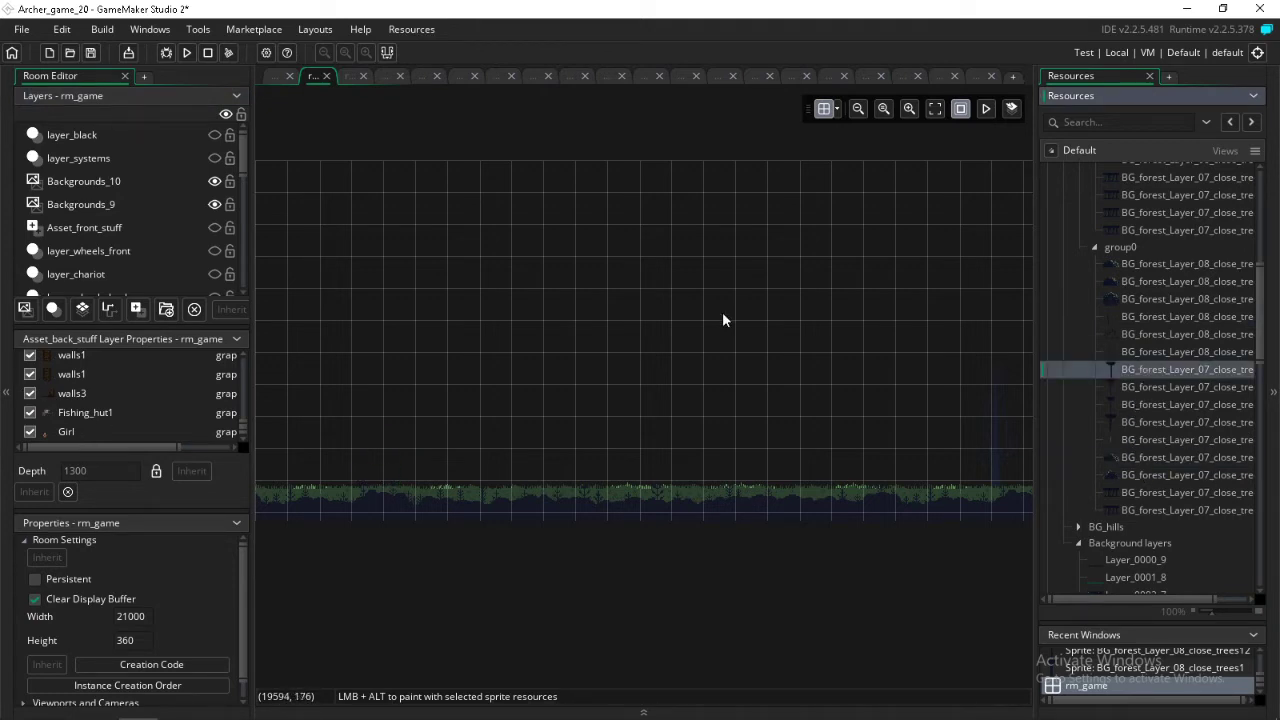
{"action": "scroll", "coordinate": [582, 310], "scroll_direction": "left", "scroll_amount": 5}
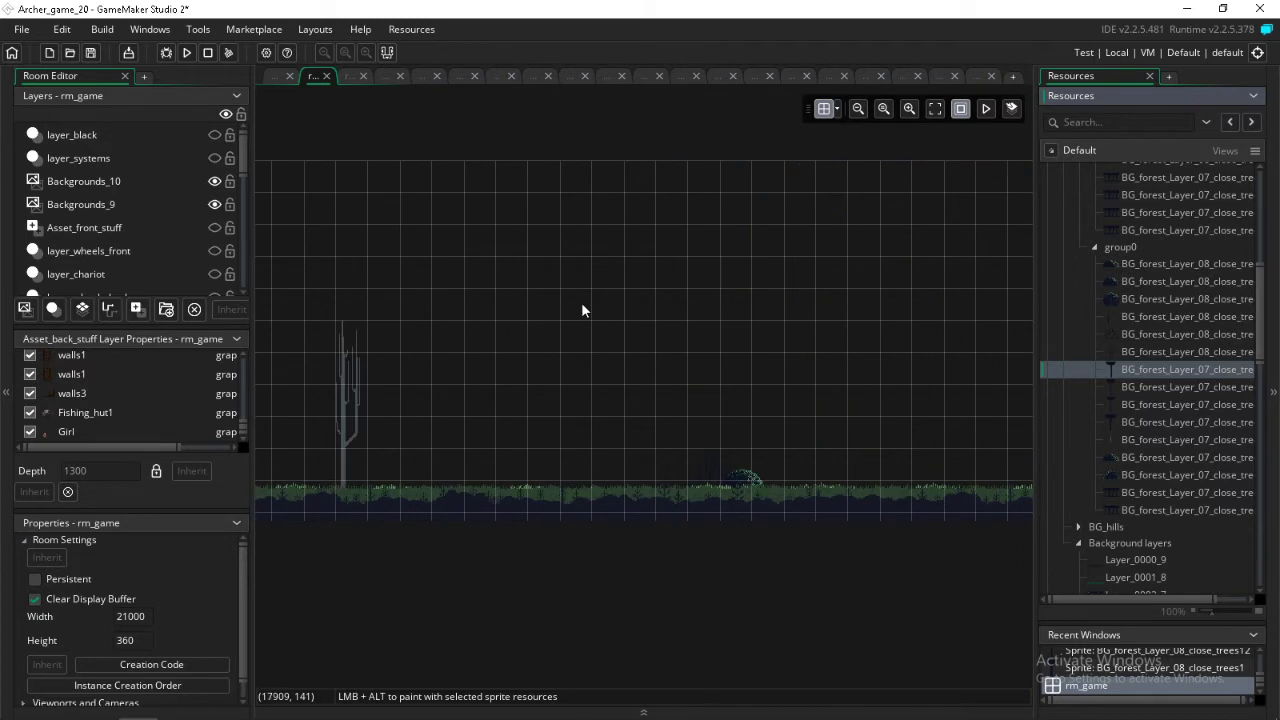
{"action": "left_click", "coordinate": [439, 115]}
- Delete the old Layer_0005_51 tree at about (16544, -64) from the Asset_back_stuff layer
{"action": "scroll", "coordinate": [434, 187], "scroll_direction": "left", "scroll_amount": 7}
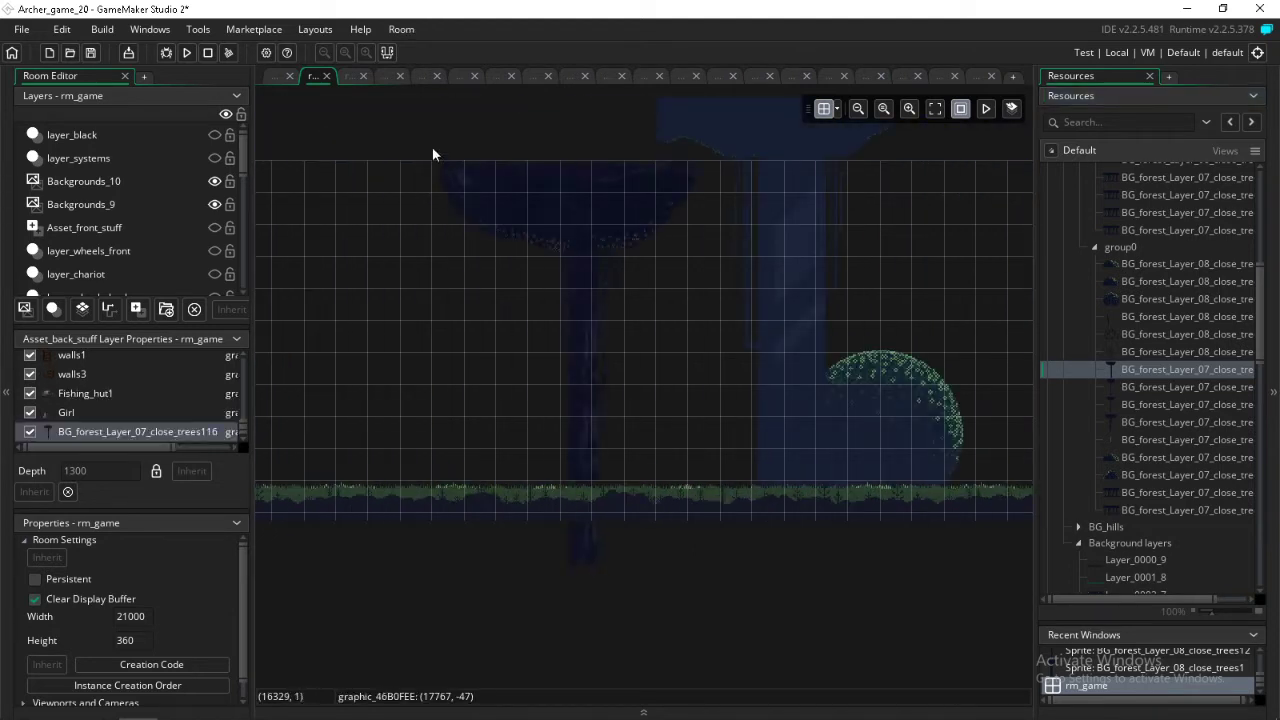
{"action": "left_click", "coordinate": [735, 118]}
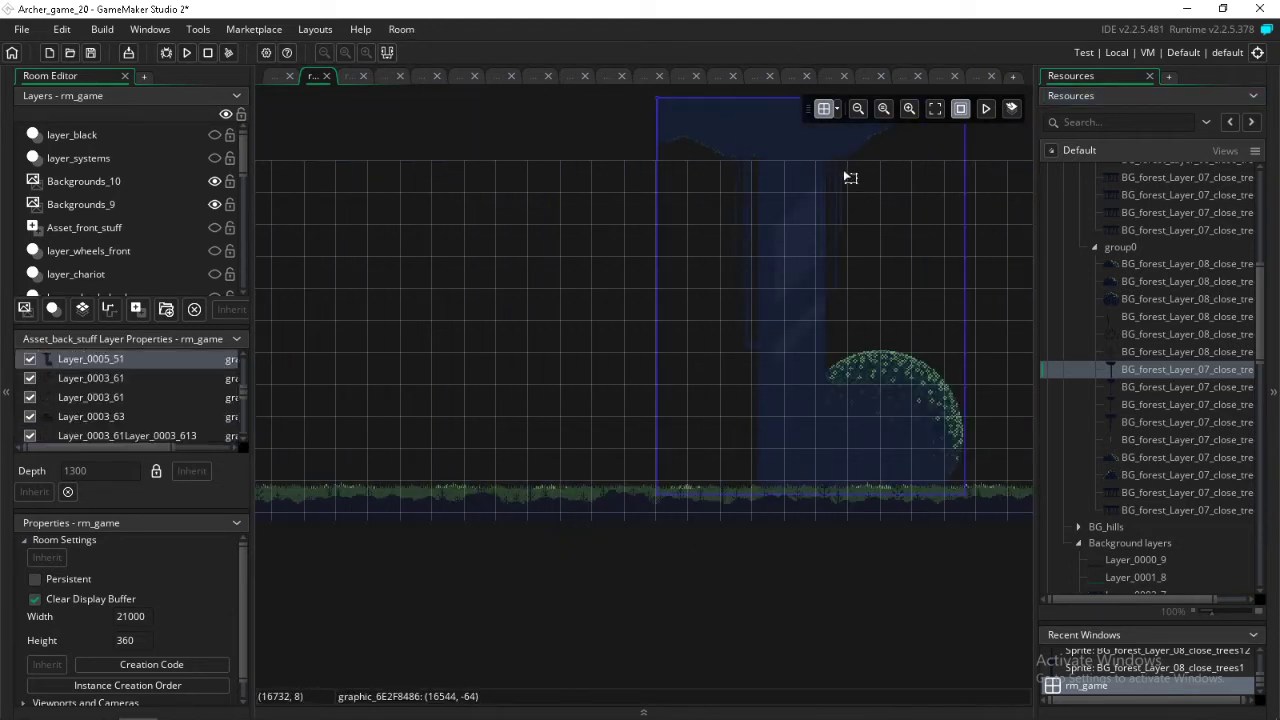
{"action": "key", "text": "Delete"}
- Place the second and third BG_forest_Layer_07 tree sprites of group0 on the back layer, with their crowns above the room's upper edge
{"action": "left_click", "coordinate": [1137, 389]}
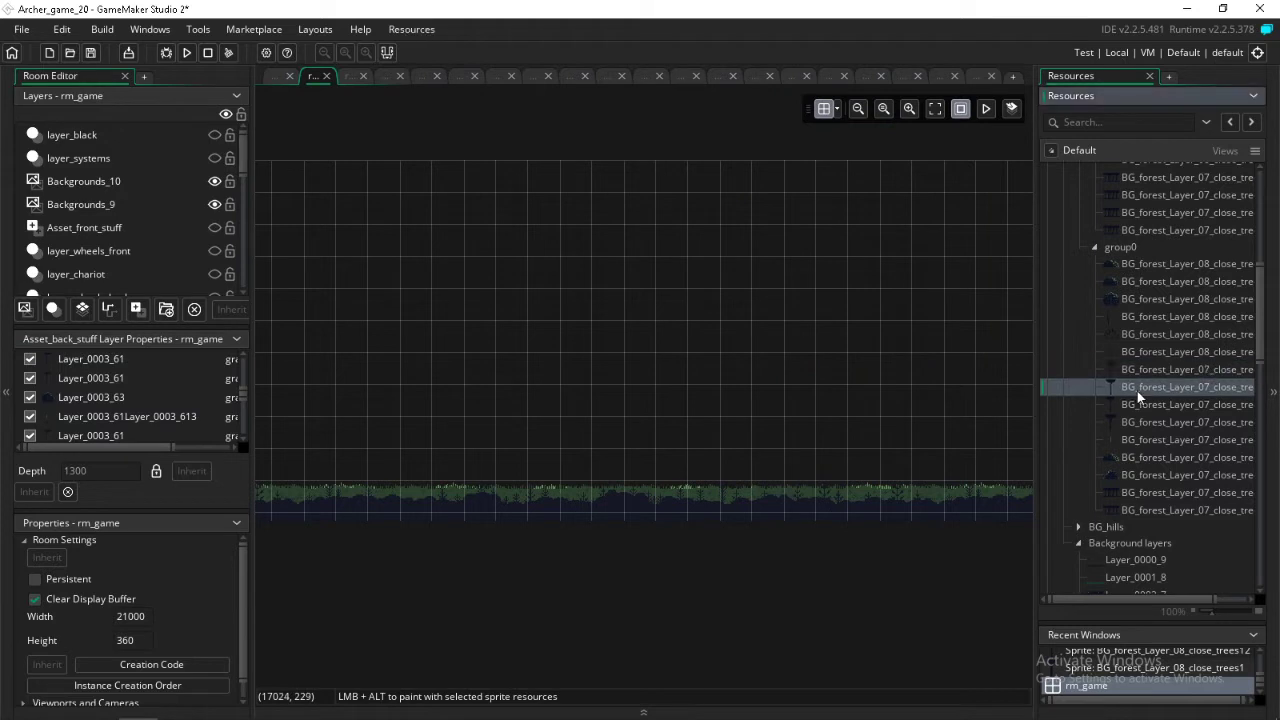
{"action": "left_click_drag", "start_coordinate": [1141, 389], "coordinate": [682, 109]}
{"action": "left_click", "coordinate": [1134, 404]}
{"action": "left_click_drag", "start_coordinate": [1134, 404], "coordinate": [513, 113]}
- Place the fourth BG_forest_Layer_07 tree sprite of group0, and the first one again, farther towards the room's start on the back layer
{"action": "middle_click_drag", "start_coordinate": [310, 230], "coordinate": [920, 265]}
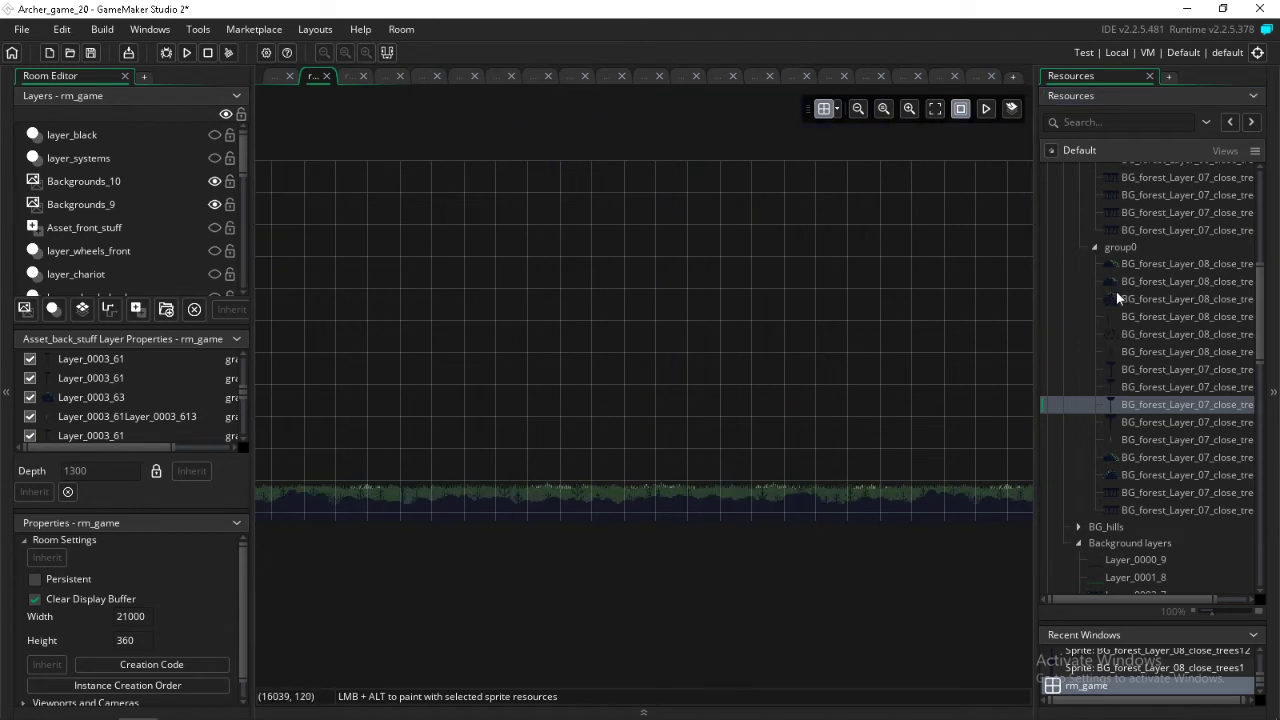
{"action": "left_click", "coordinate": [1140, 427]}
{"action": "left_click_drag", "start_coordinate": [1140, 427], "coordinate": [334, 126]}
{"action": "scroll", "coordinate": [316, 184], "scroll_direction": "left", "scroll_amount": 6}
{"action": "scroll", "coordinate": [1136, 408], "scroll_direction": "up", "scroll_amount": 1}
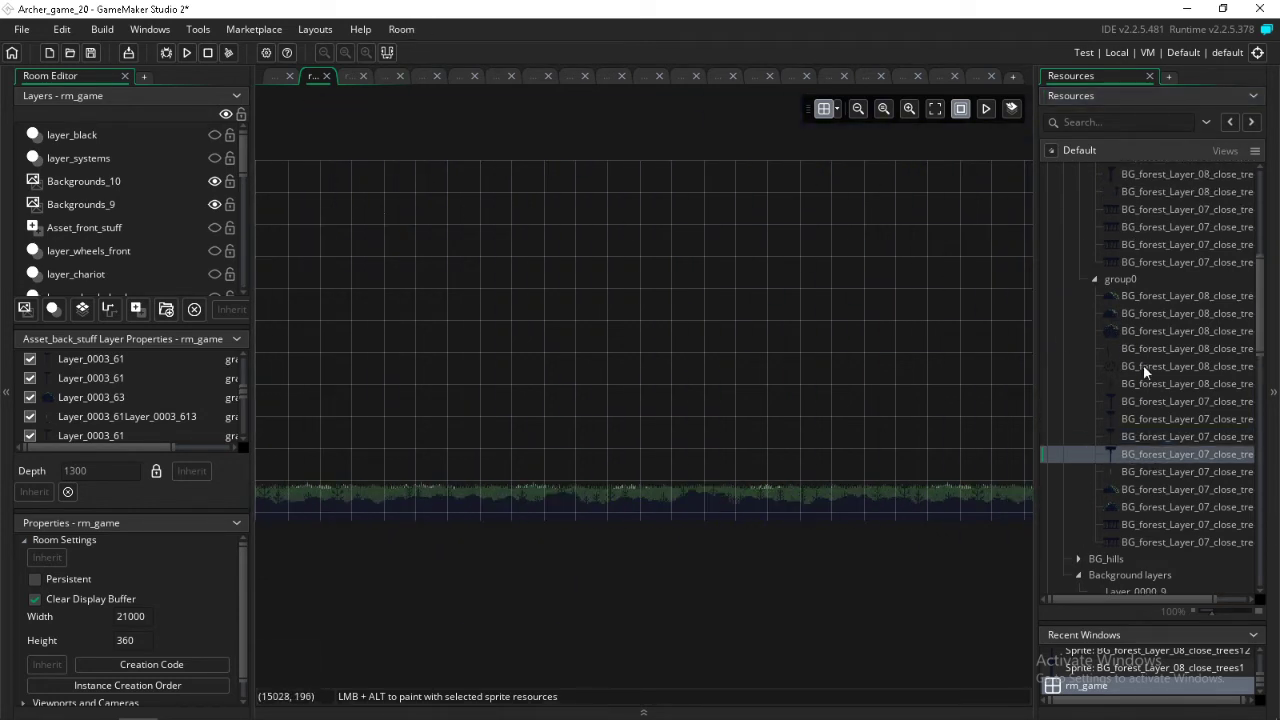
{"action": "left_click_drag", "start_coordinate": [1145, 403], "coordinate": [494, 135]}
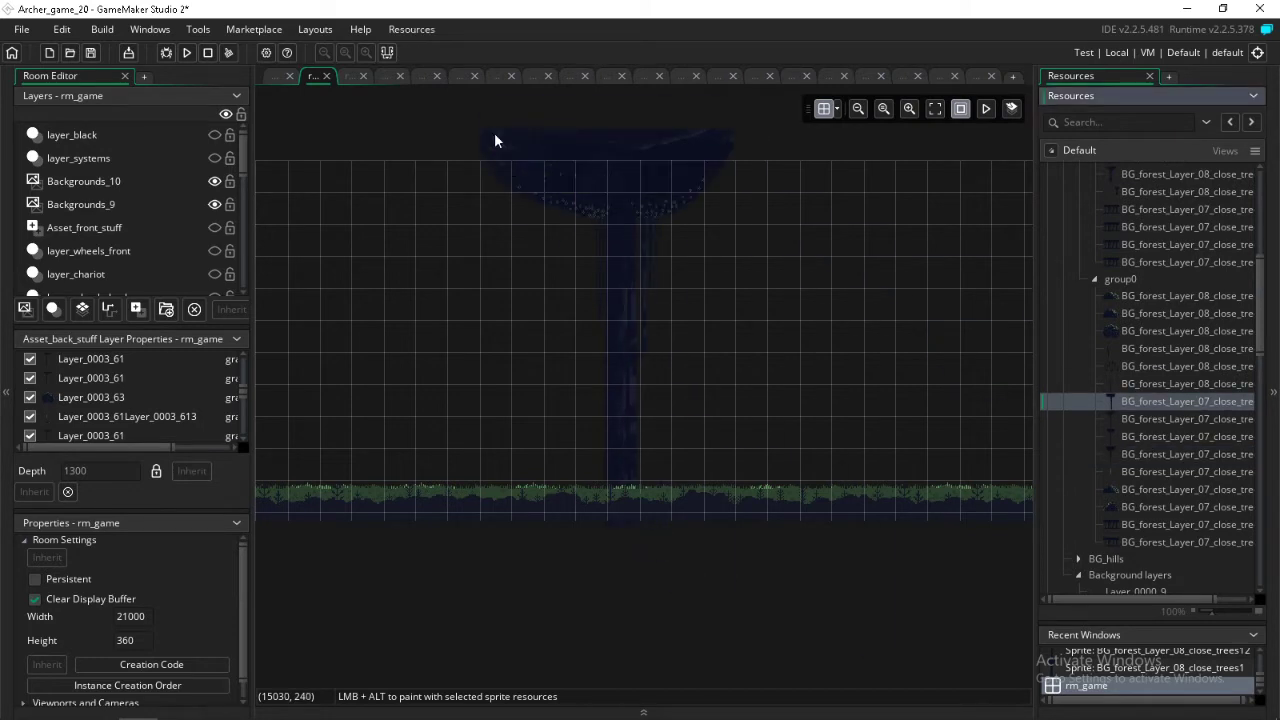
- Place another copy each of group0's second, third and fourth BG_forest_Layer_07 tree sprites, continuing towards the room's start
{"action": "left_click_drag", "start_coordinate": [1127, 424], "coordinate": [314, 157]}
{"action": "scroll", "coordinate": [314, 157], "scroll_direction": "left", "scroll_amount": 5}
{"action": "left_click_drag", "start_coordinate": [1112, 437], "coordinate": [524, 148]}
{"action": "left_click_drag", "start_coordinate": [1145, 451], "coordinate": [682, 148]}
{"action": "scroll", "coordinate": [628, 164], "scroll_direction": "left", "scroll_amount": 10}
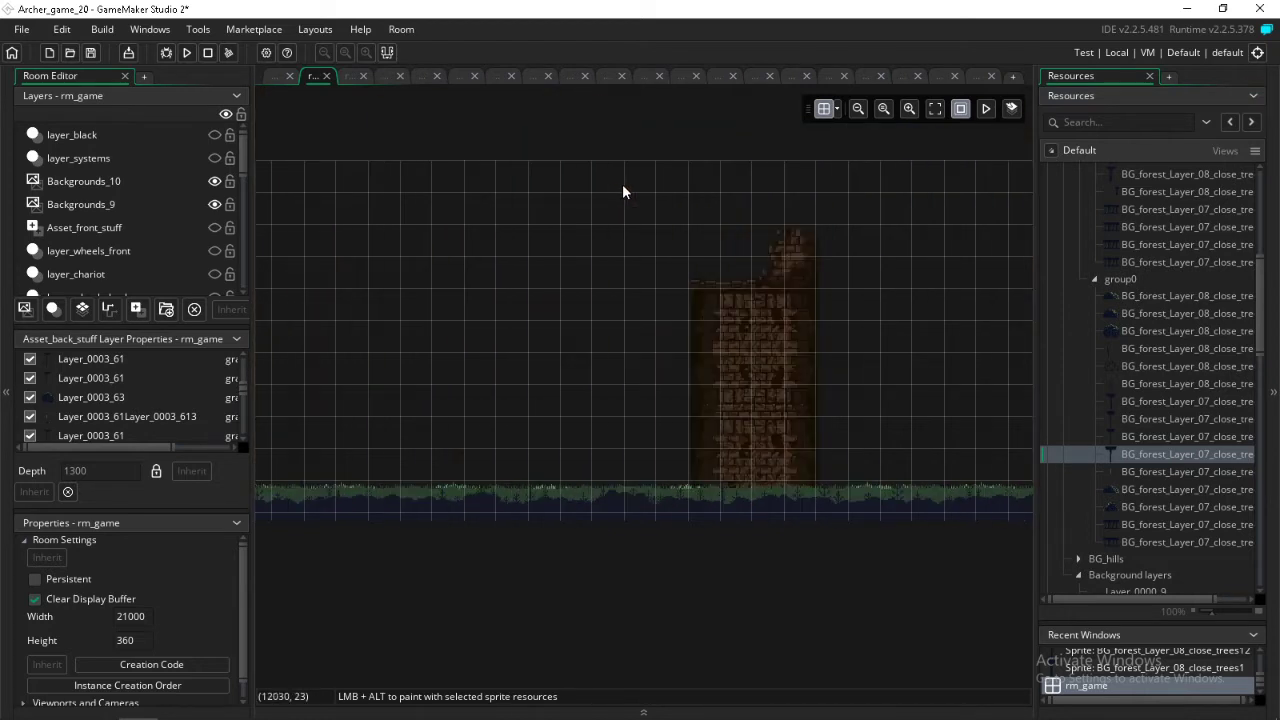
- Place group0's thin fifth BG_forest_Layer_07 sprite at ground level, and the first and second tree sprites farther towards the room's start
{"action": "left_click_drag", "start_coordinate": [1164, 477], "coordinate": [609, 409]}
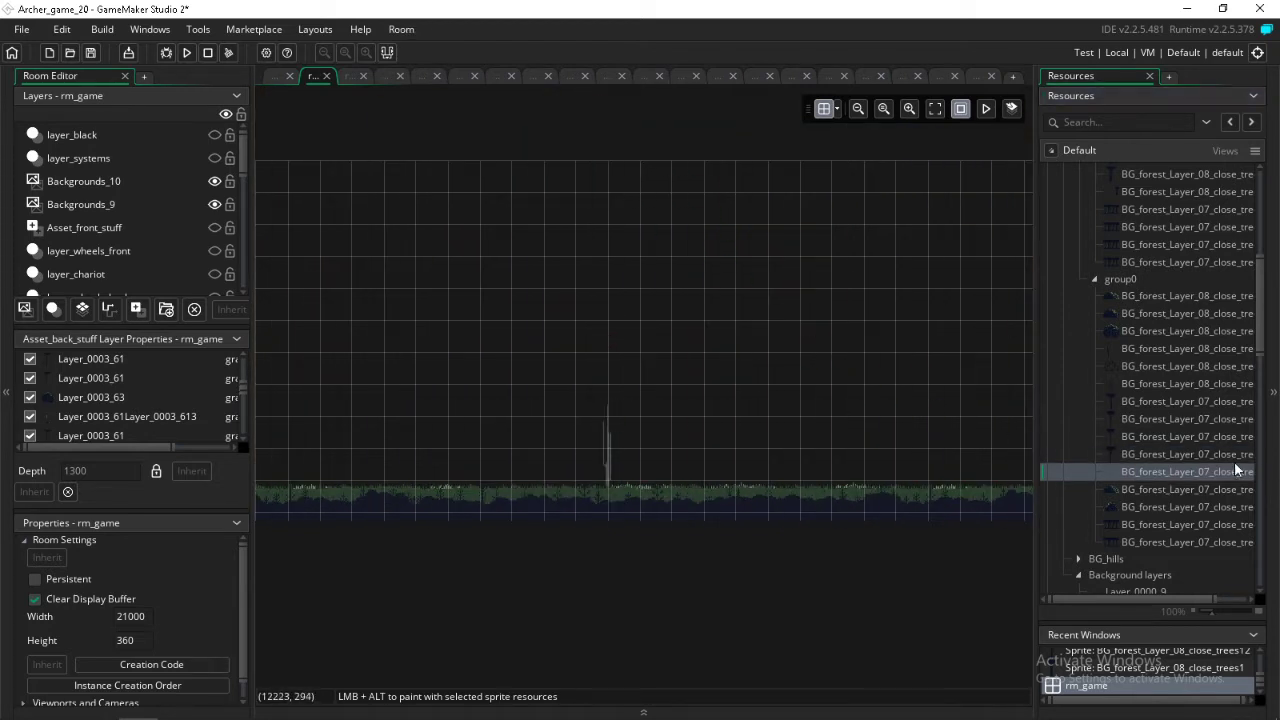
{"action": "left_click_drag", "start_coordinate": [1140, 402], "coordinate": [301, 136]}
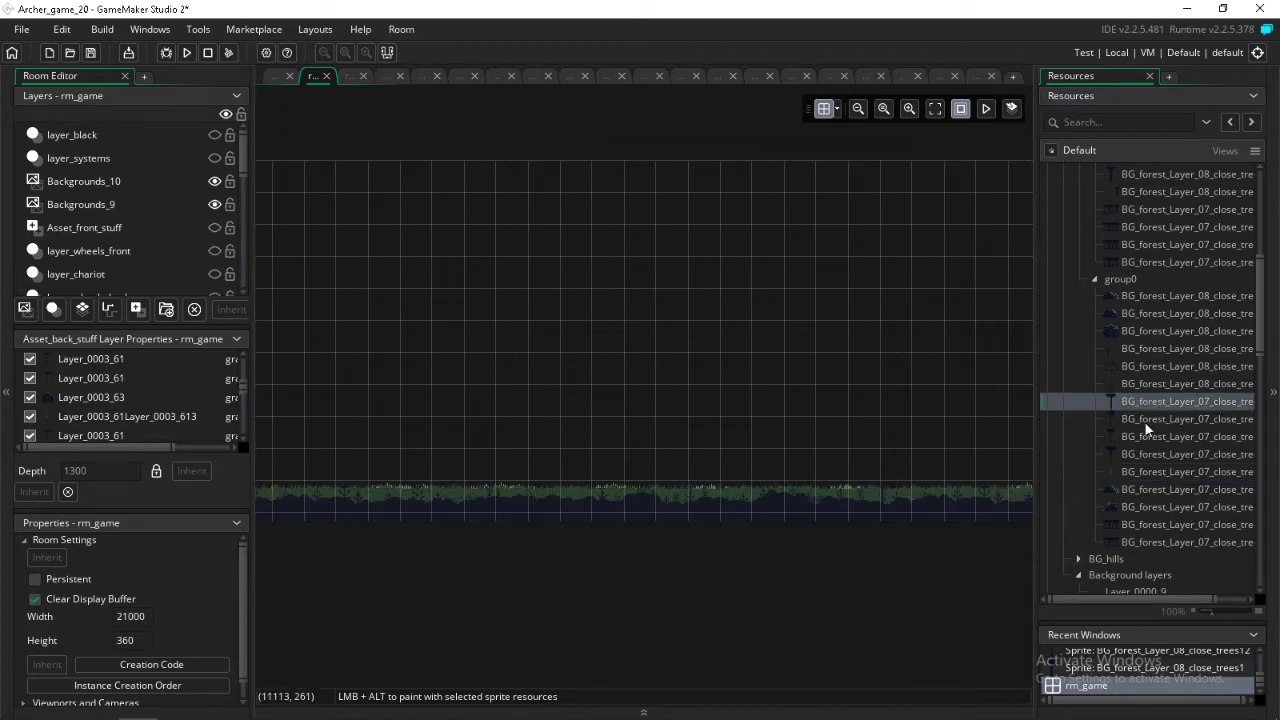
{"action": "left_click_drag", "start_coordinate": [1147, 428], "coordinate": [406, 137]}
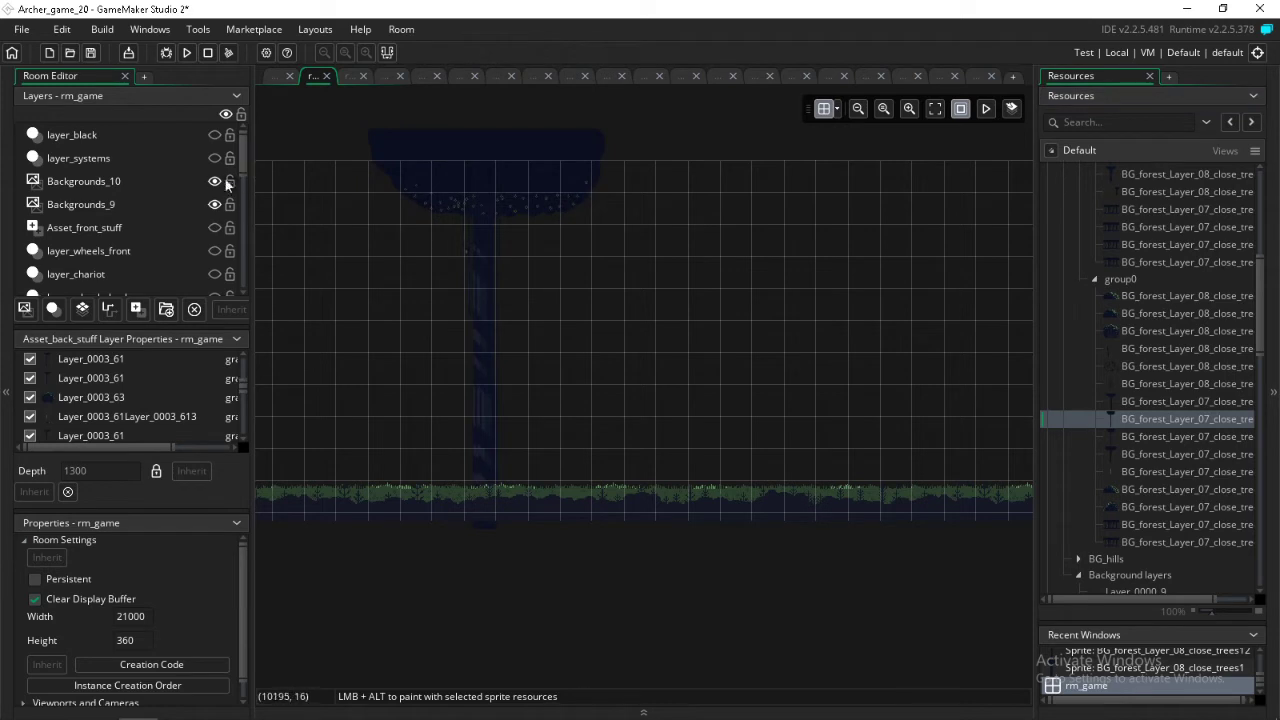
- Check against the Asset_front_stuff layer and place group0's third and fourth BG_forest_Layer_07 tree sprites, crowns above the room's upper edge
{"action": "left_click", "coordinate": [219, 227]}
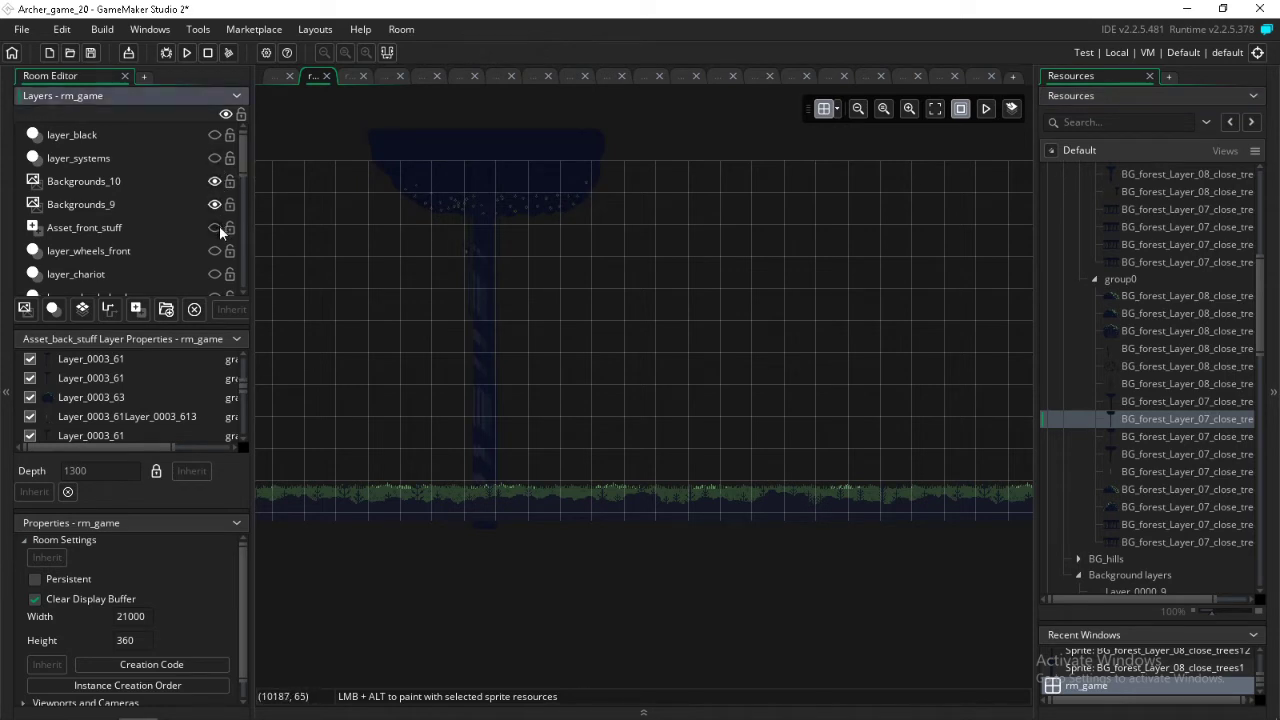
{"action": "left_click", "coordinate": [219, 227]}
{"action": "scroll", "coordinate": [476, 189], "scroll_direction": "left", "scroll_amount": 10, "text": "shift"}
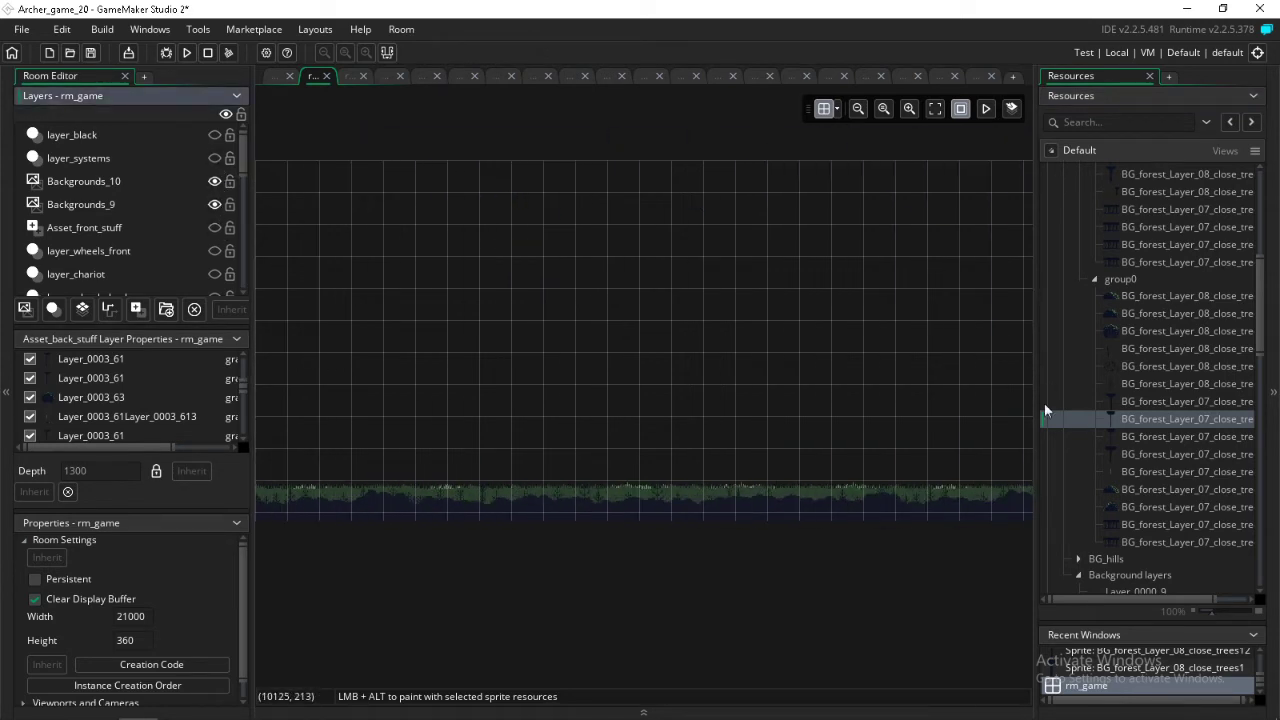
{"action": "left_click_drag", "start_coordinate": [1137, 440], "coordinate": [306, 139]}
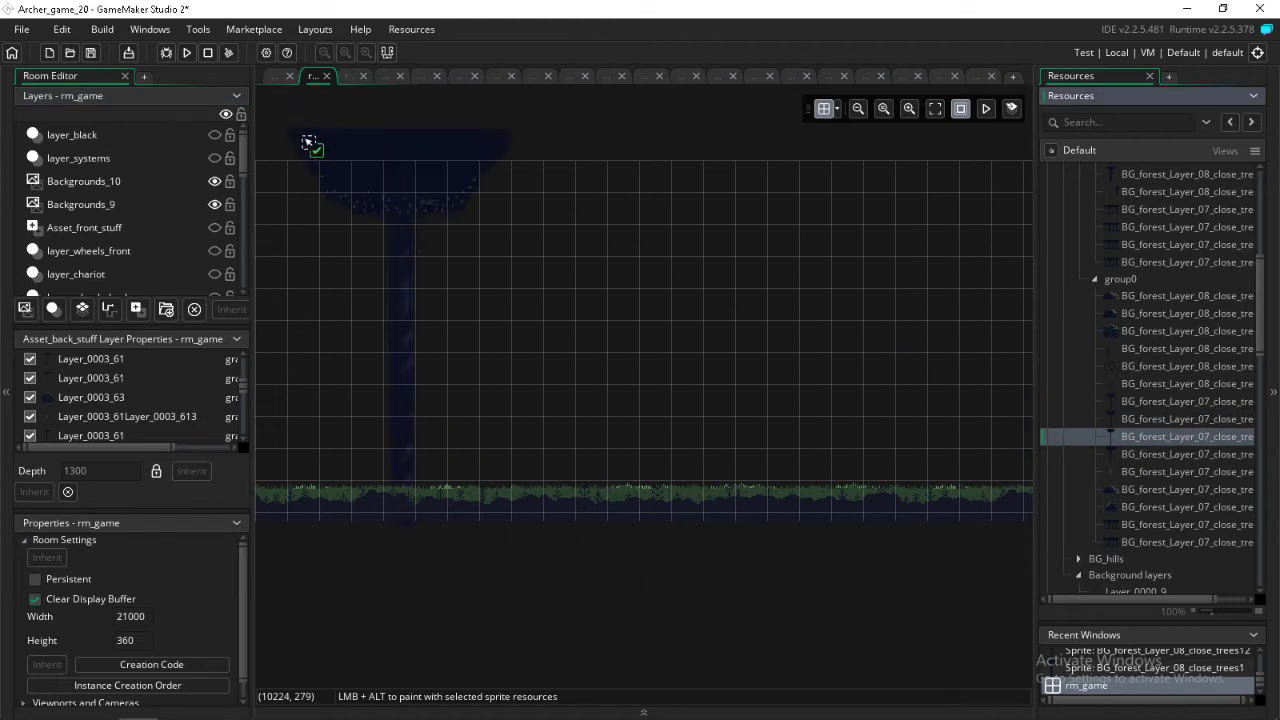
{"action": "scroll", "coordinate": [305, 139], "scroll_direction": "left", "scroll_amount": 7, "text": "shift"}
{"action": "scroll", "coordinate": [305, 139], "scroll_direction": "left", "scroll_amount": 3, "text": "shift"}
{"action": "scroll", "coordinate": [708, 303], "scroll_direction": "right", "scroll_amount": 3, "text": "shift"}
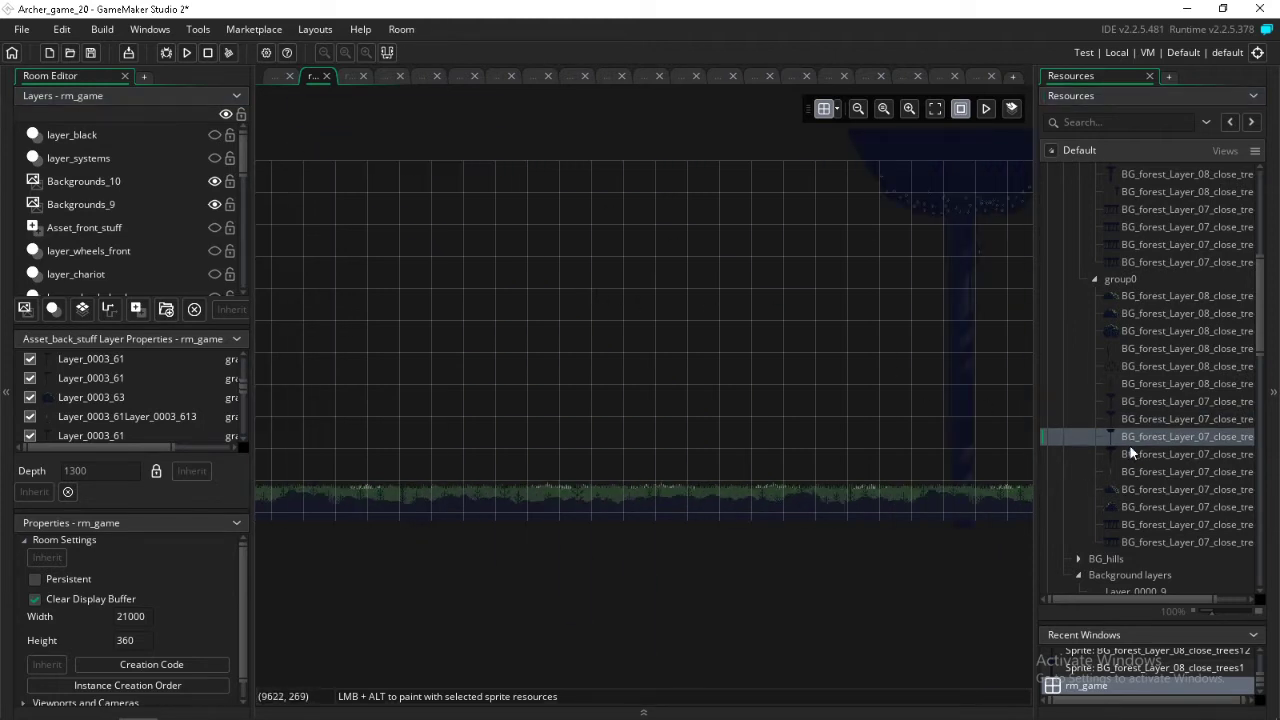
{"action": "left_click_drag", "start_coordinate": [1130, 454], "coordinate": [649, 137]}
- Place another copy each of group0's first and second BG_forest_Layer_07 tree sprites in the empty stretches towards the wooden house
{"action": "scroll", "coordinate": [526, 214], "scroll_direction": "left", "scroll_amount": 6, "text": "shift"}
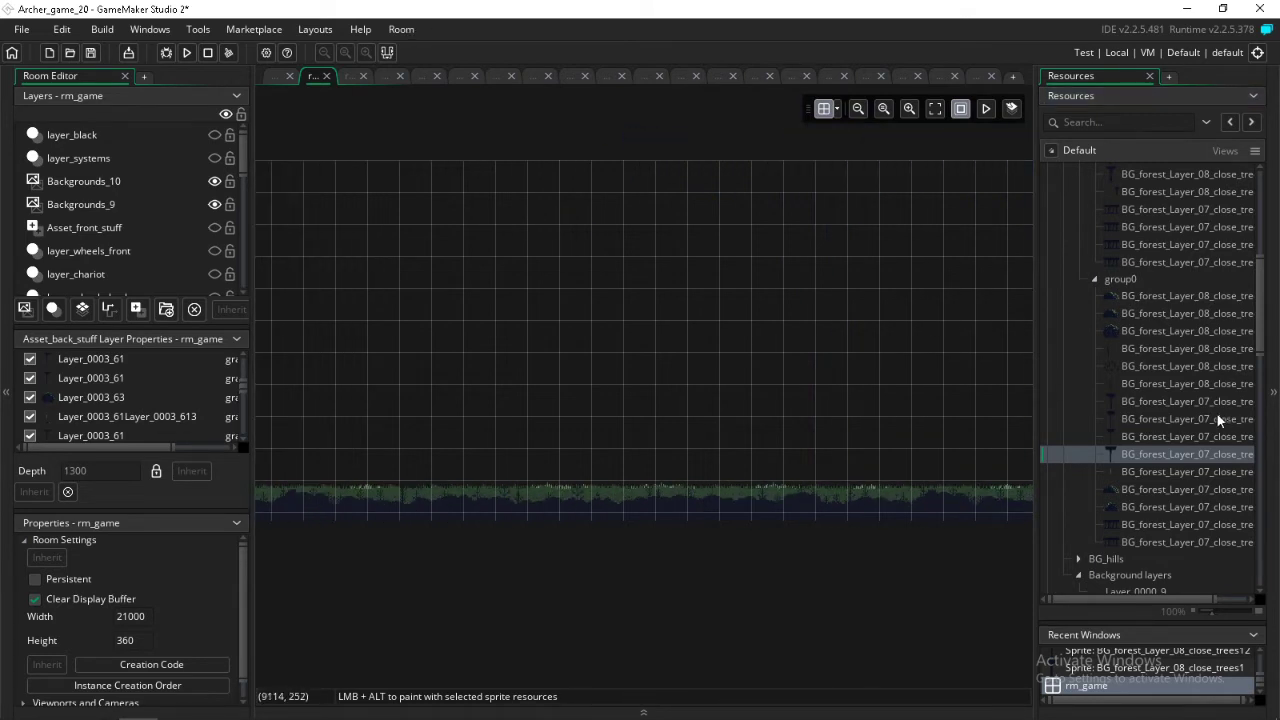
{"action": "left_click_drag", "start_coordinate": [1139, 400], "coordinate": [422, 136]}
{"action": "scroll", "coordinate": [418, 138], "scroll_direction": "left", "scroll_amount": 5, "text": "shift"}
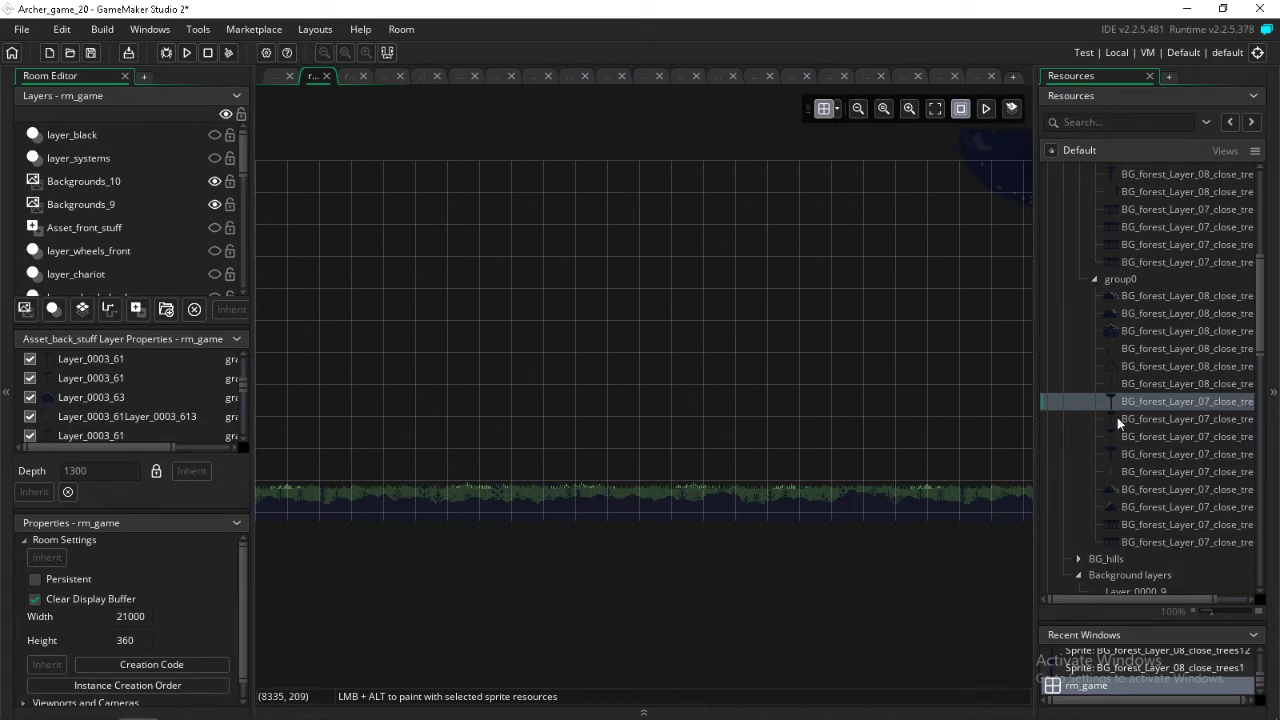
{"action": "left_click_drag", "start_coordinate": [1164, 423], "coordinate": [578, 145]}
- Place another copy each of group0's third and fourth BG_forest_Layer_07 tree sprites in the stretch leading up to the wooden house
{"action": "scroll", "coordinate": [406, 171], "scroll_direction": "left", "scroll_amount": 5, "text": "shift"}
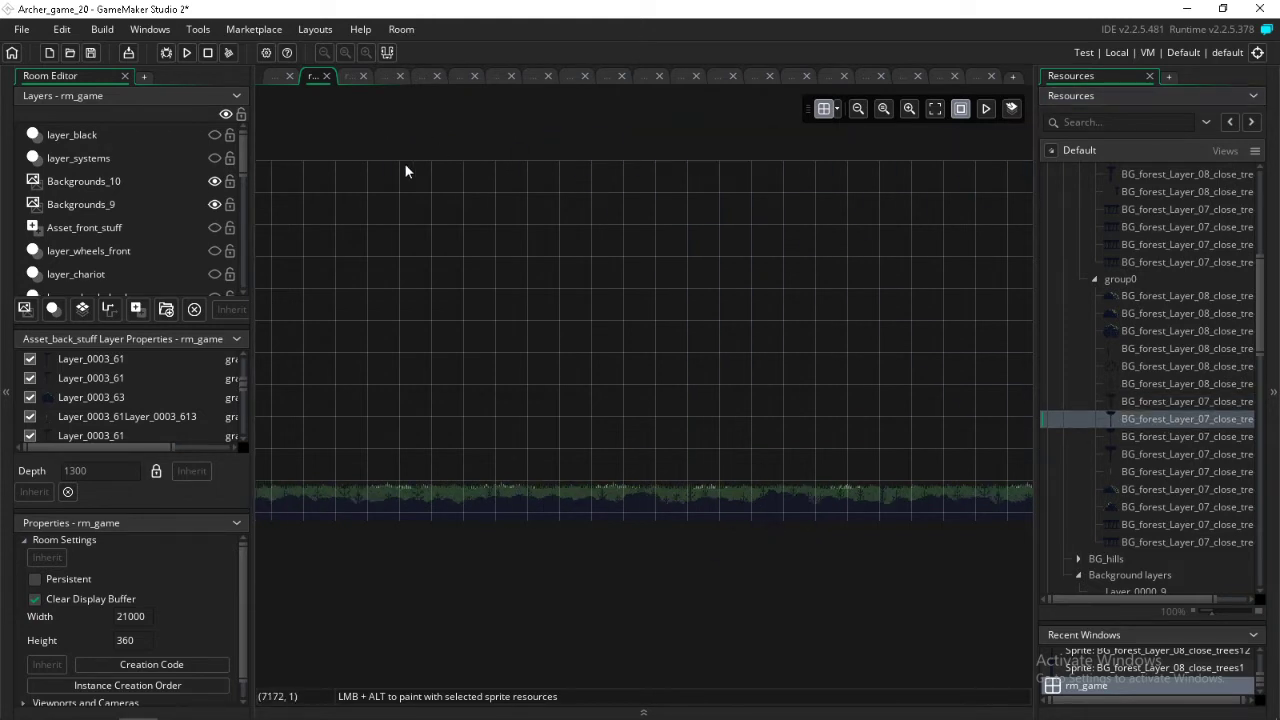
{"action": "left_click_drag", "start_coordinate": [1144, 435], "coordinate": [602, 150]}
{"action": "scroll", "coordinate": [434, 204], "scroll_direction": "left", "scroll_amount": 5, "text": "shift"}
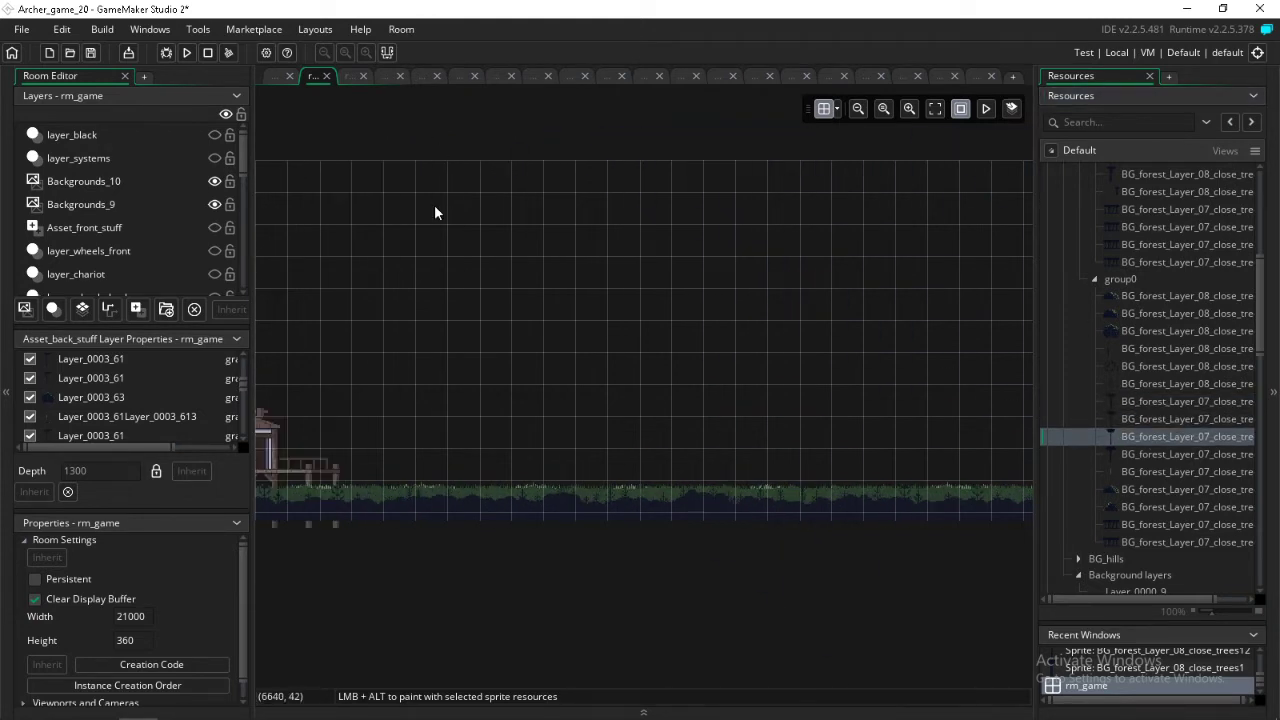
{"action": "left_click_drag", "start_coordinate": [1153, 458], "coordinate": [525, 146]}
- Place group0's third, fourth and second BG_forest_Layer_07 trees side by side at about x 5855, 5600 and 5440, with crowns touching
{"action": "scroll", "coordinate": [525, 146], "scroll_direction": "left", "scroll_amount": 8, "text": "shift"}
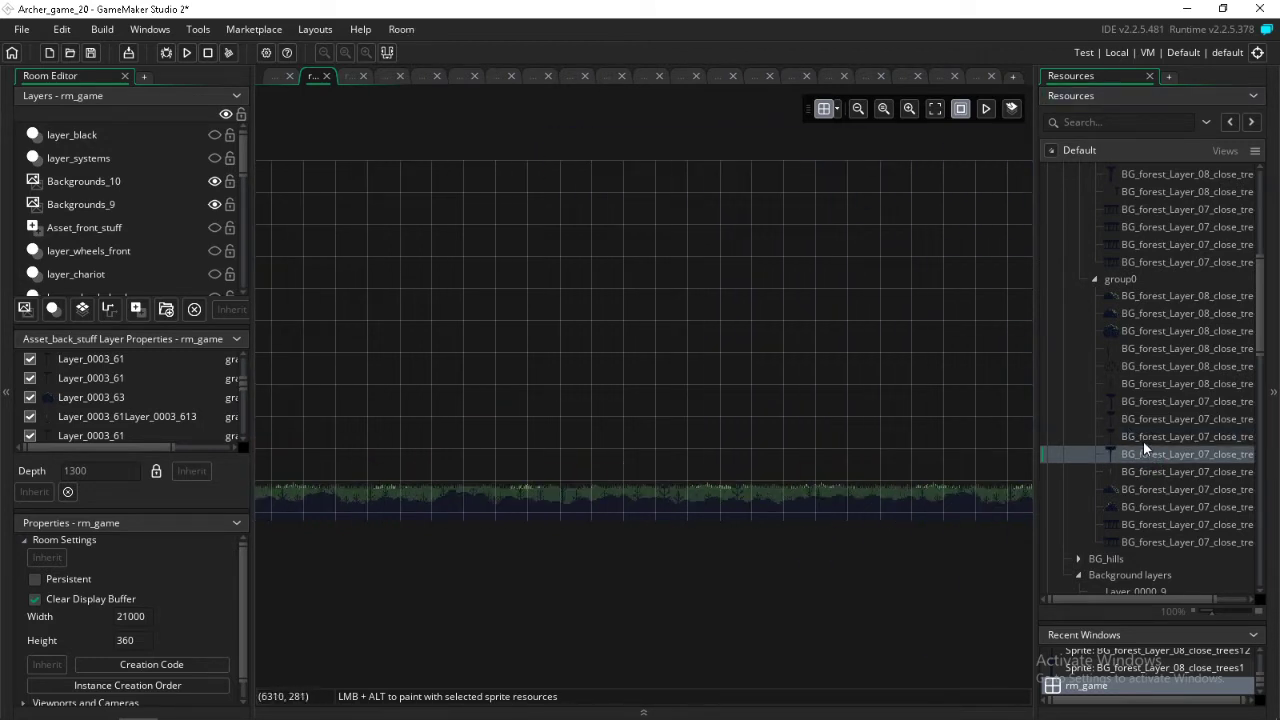
{"action": "left_click_drag", "start_coordinate": [1143, 441], "coordinate": [694, 146]}
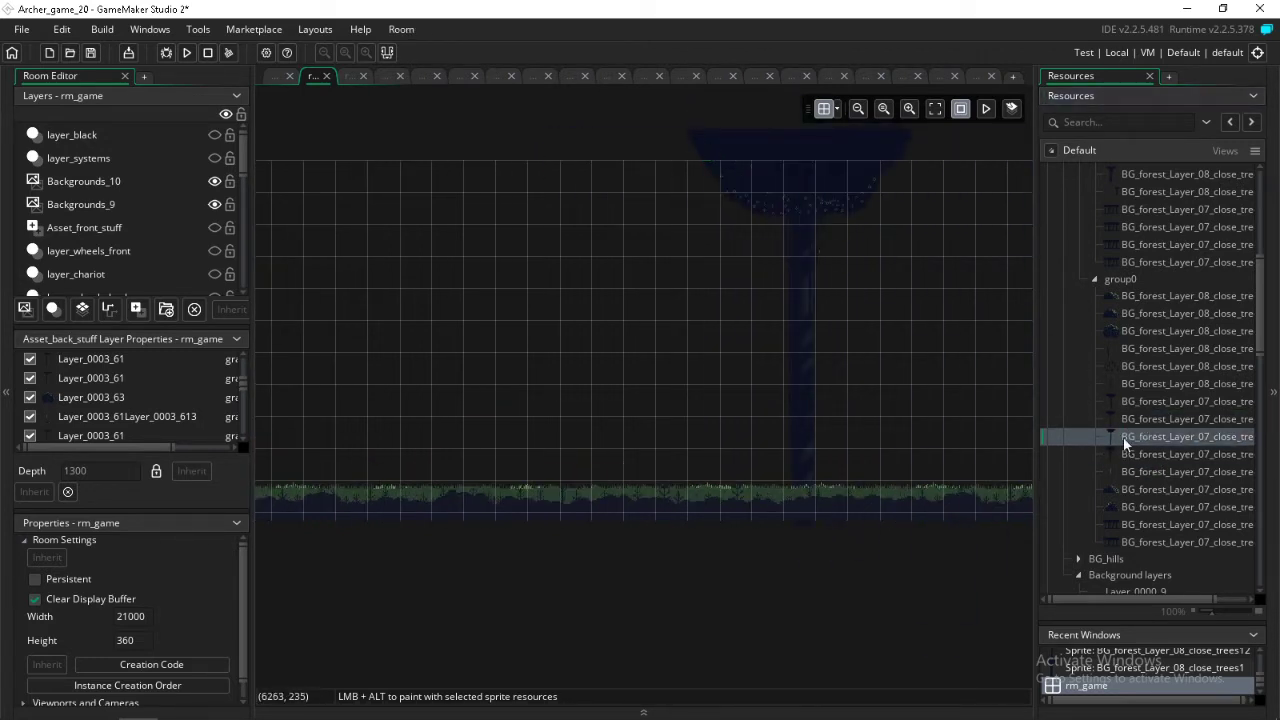
{"action": "left_click_drag", "start_coordinate": [1139, 457], "coordinate": [443, 134]}
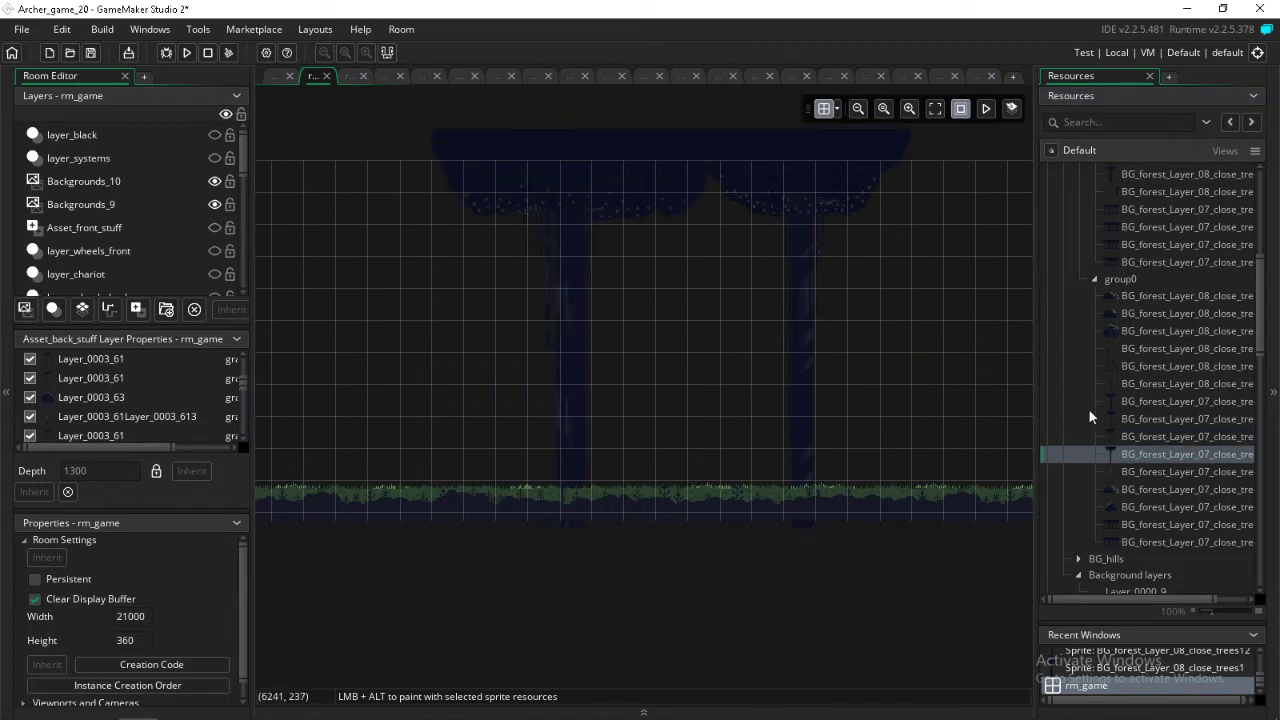
{"action": "left_click_drag", "start_coordinate": [1141, 420], "coordinate": [304, 149]}
{"action": "scroll", "coordinate": [416, 190], "scroll_direction": "up", "scroll_amount": 4}
{"action": "scroll", "coordinate": [414, 202], "scroll_direction": "down", "scroll_amount": 4}
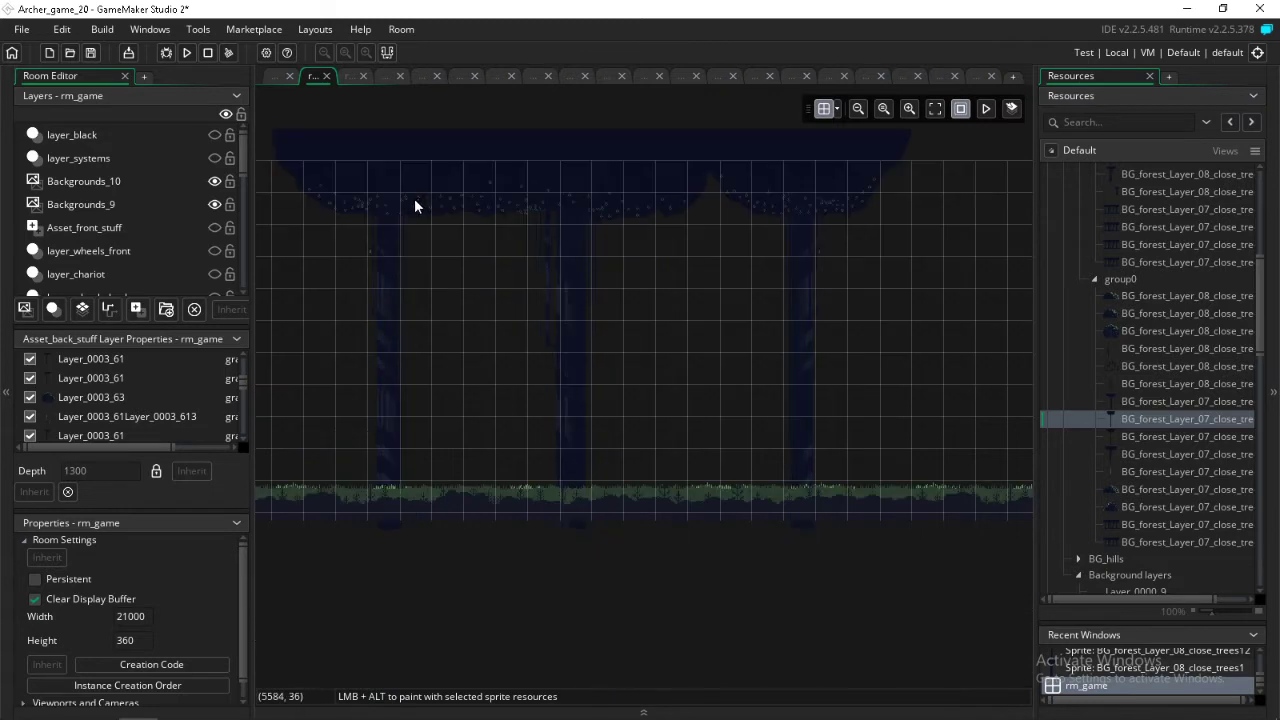
- Place one more copy each of group0's fourth and third BG_forest_Layer_07 tree sprites, continuing from about x 5400 towards the room's start
{"action": "scroll", "coordinate": [416, 204], "scroll_direction": "up", "scroll_amount": 7, "text": "shift"}
{"action": "left_click_drag", "start_coordinate": [1132, 452], "coordinate": [480, 131]}
{"action": "scroll", "coordinate": [480, 131], "scroll_direction": "up", "scroll_amount": 3, "text": "shift"}
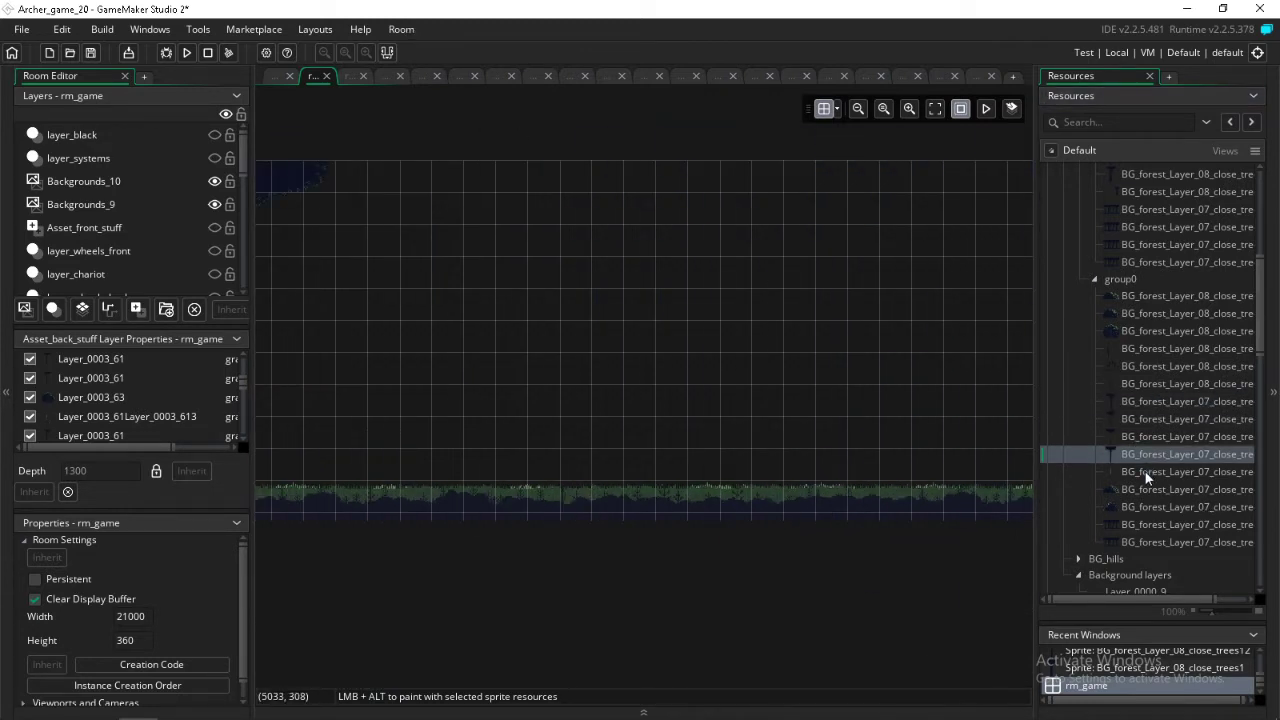
{"action": "left_click_drag", "start_coordinate": [1143, 436], "coordinate": [481, 160]}
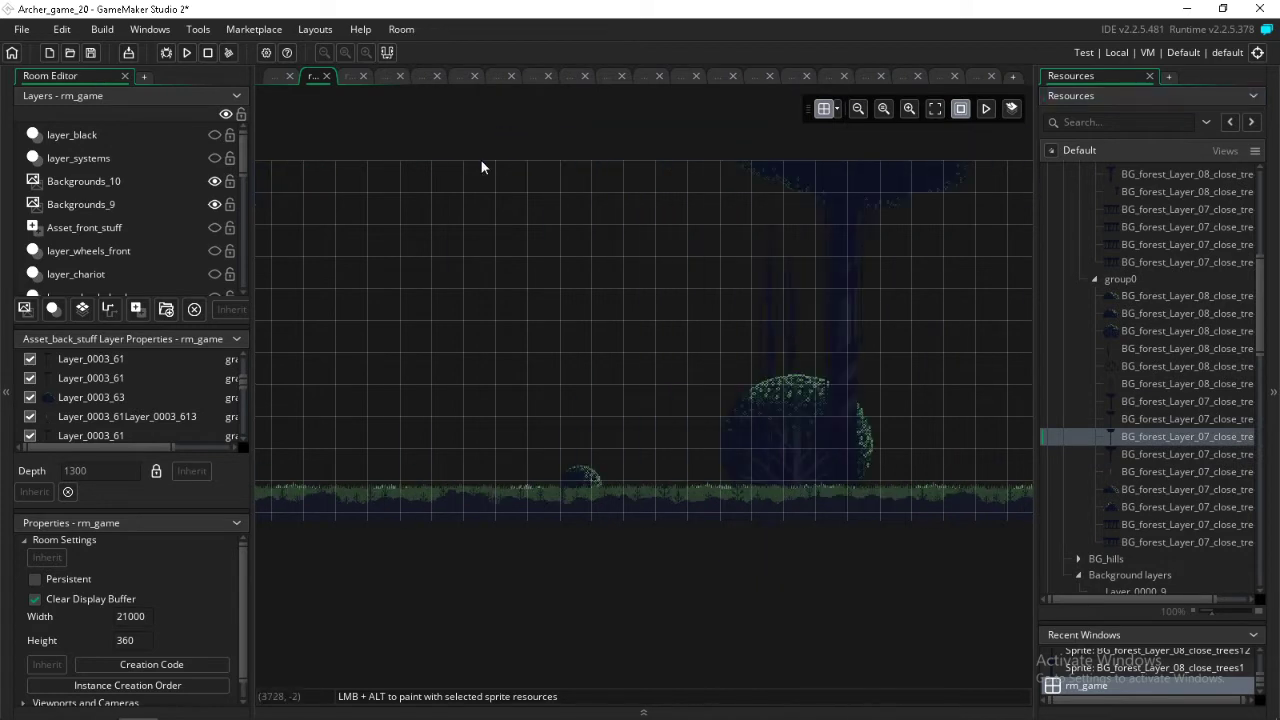
- Place group0's second BG_forest_Layer_07 tree sprite on the back layer, and the first one at about x 2590
{"action": "scroll", "coordinate": [481, 160], "scroll_direction": "up", "scroll_amount": 3, "text": "shift"}
{"action": "left_click_drag", "start_coordinate": [1137, 422], "coordinate": [511, 160]}
{"action": "scroll", "coordinate": [508, 156], "scroll_direction": "up", "scroll_amount": 3, "text": "shift"}
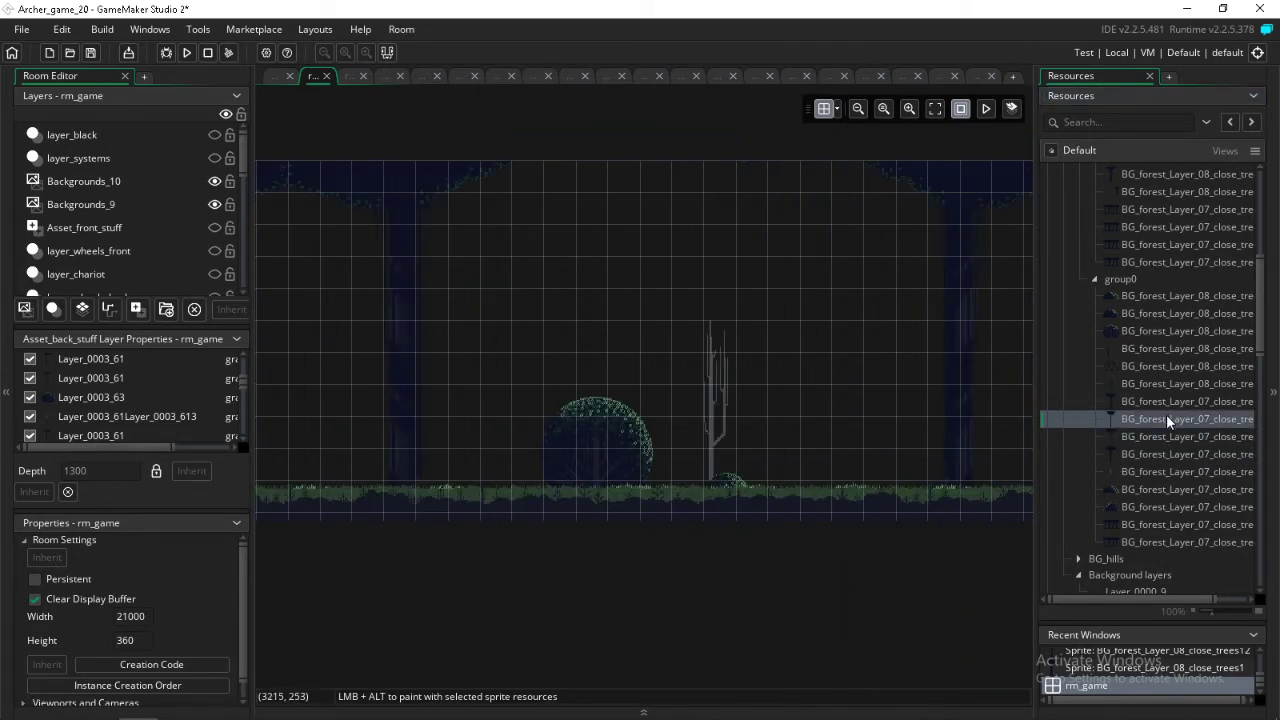
{"action": "left_click_drag", "start_coordinate": [1163, 400], "coordinate": [560, 160]}
- Toggle the Asset_front_stuff layer's visibility to compare its trees with the back layer near the room's start
{"action": "scroll", "coordinate": [445, 153], "scroll_direction": "up", "scroll_amount": 3, "text": "shift"}
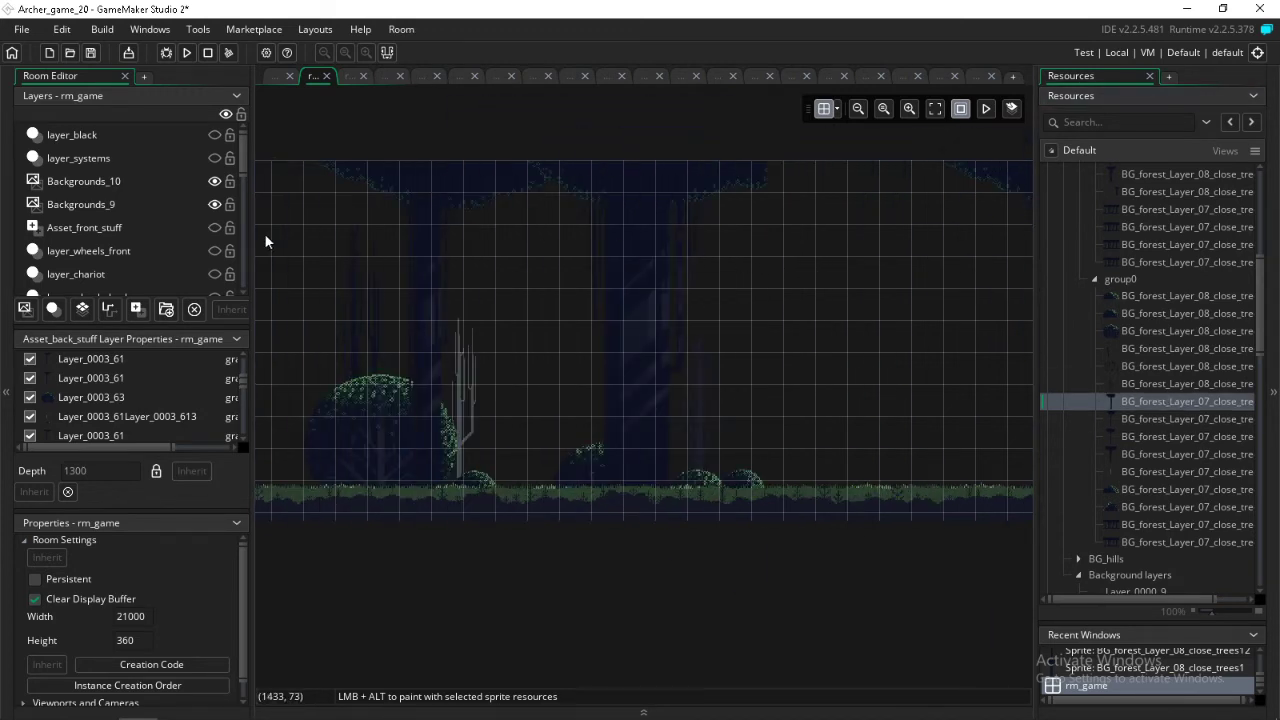
{"action": "left_click", "coordinate": [213, 228]}
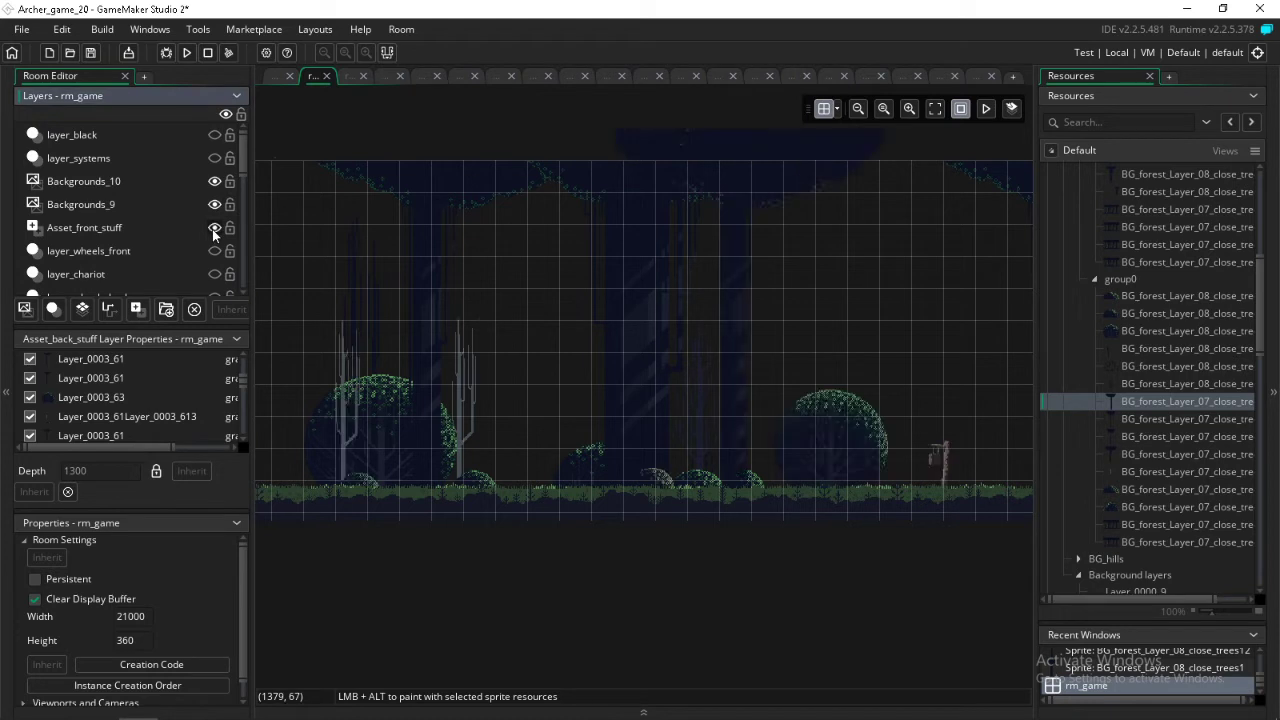
{"action": "left_click", "coordinate": [213, 229]}
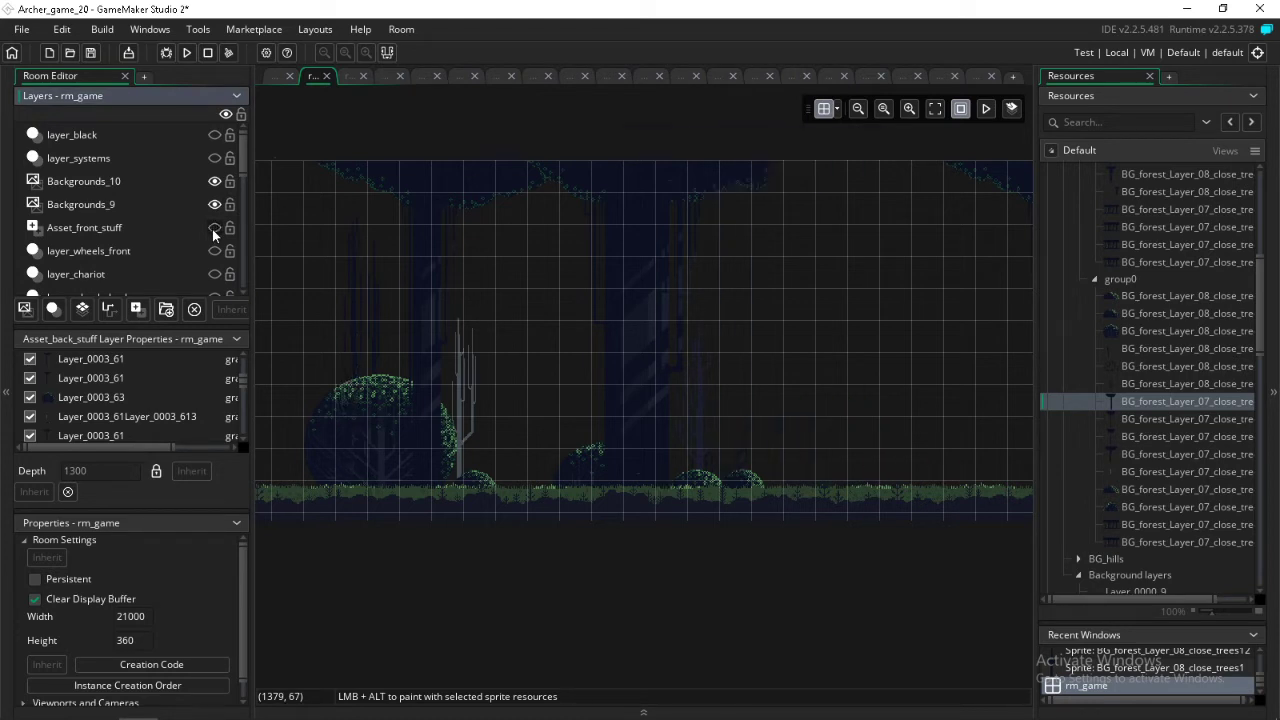
{"action": "left_click", "coordinate": [213, 229]}
{"action": "left_click", "coordinate": [213, 229]}
{"action": "scroll", "coordinate": [469, 252], "scroll_direction": "left", "scroll_amount": 5}
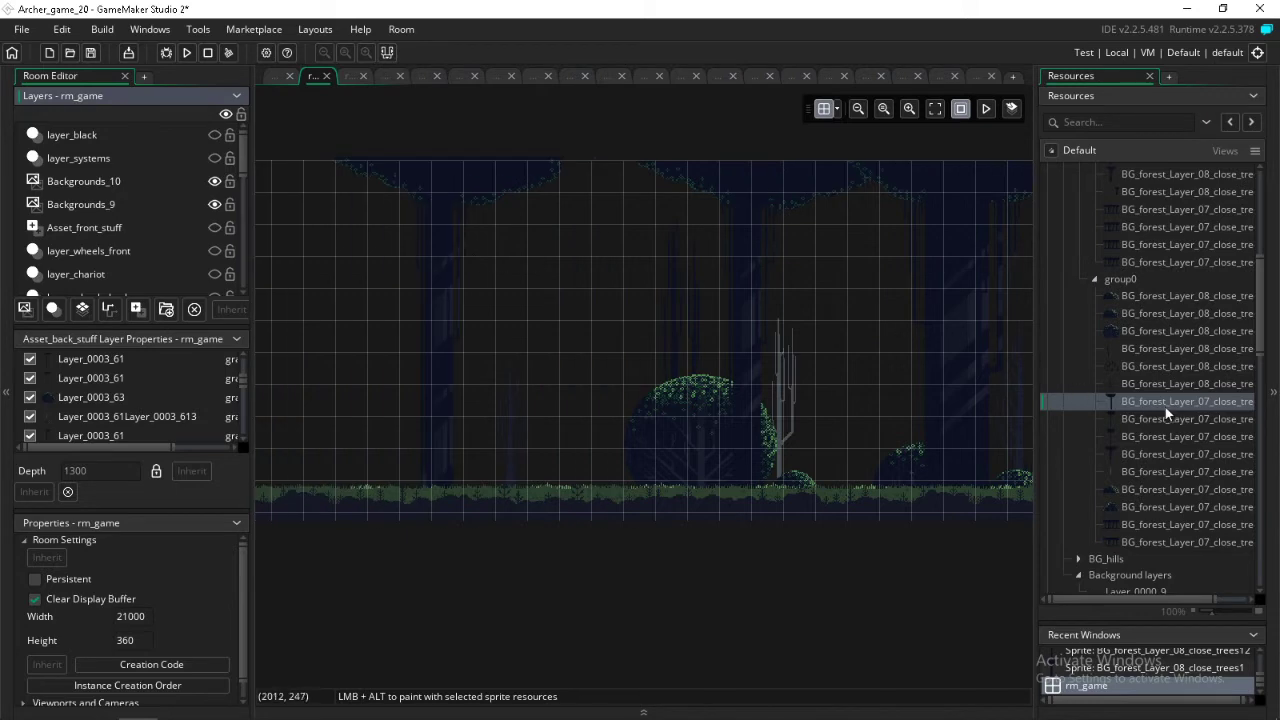
{"action": "scroll", "coordinate": [478, 290], "scroll_direction": "left", "scroll_amount": 15}
{"action": "scroll", "coordinate": [478, 291], "scroll_direction": "right", "scroll_amount": 15}
- Place four BG_forest_Layer_07_close_trees113 bushes on the back layer's ground at about (2303, 306), (4245, 305), (6067, 309) and (5651, 309)
{"action": "left_click", "coordinate": [1133, 489]}
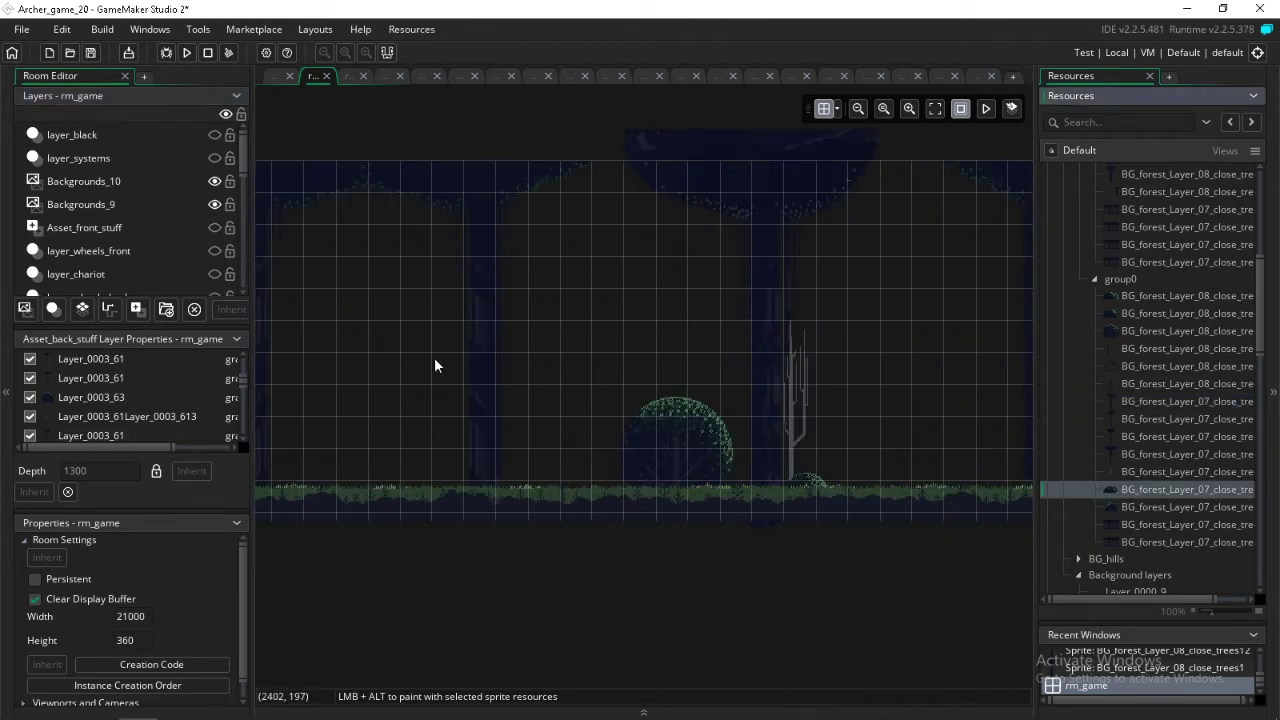
{"action": "left_click", "coordinate": [336, 467], "text": "alt"}
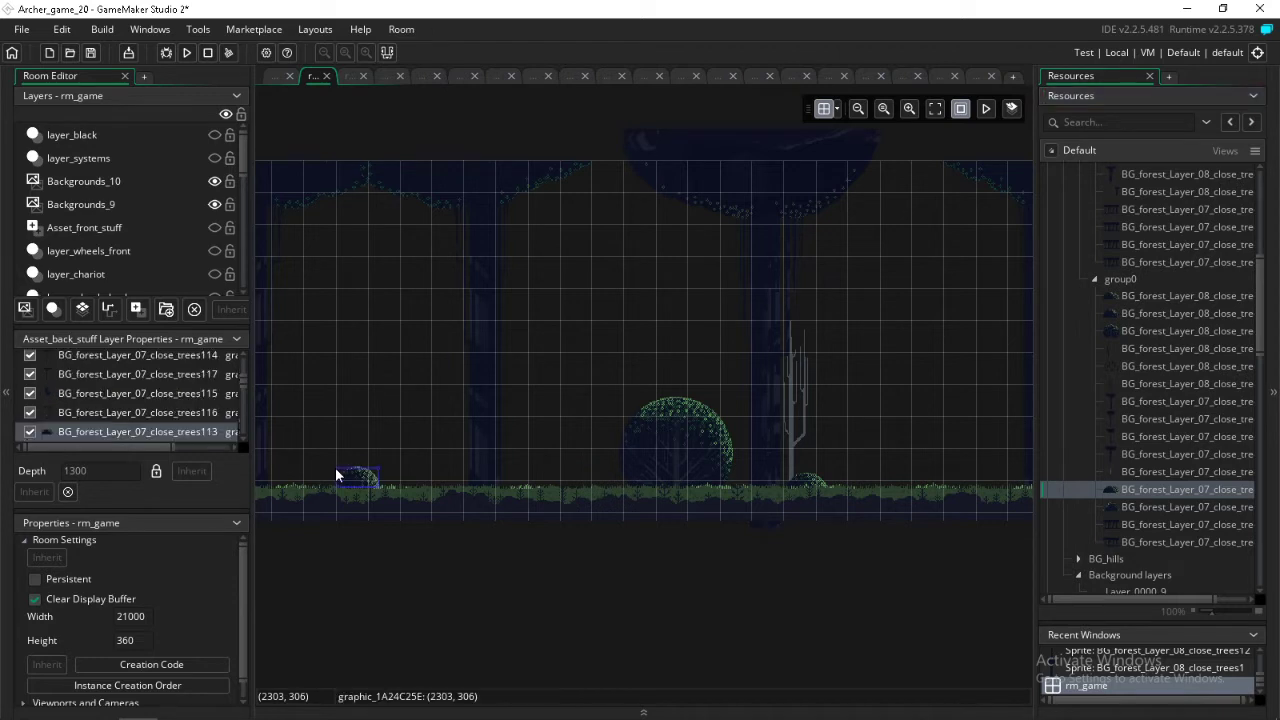
{"action": "scroll", "coordinate": [348, 457], "scroll_direction": "right", "scroll_amount": 20}
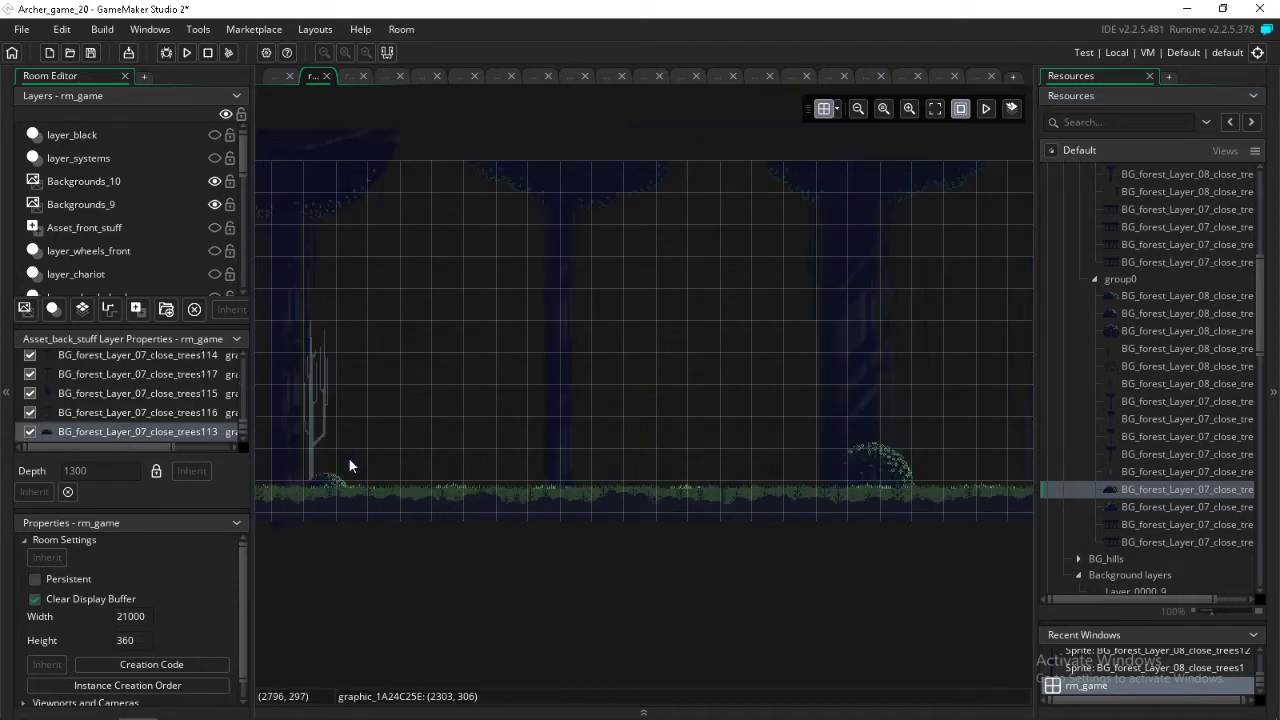
{"action": "left_click", "coordinate": [757, 465], "text": "alt"}
{"action": "scroll", "coordinate": [757, 465], "scroll_direction": "right", "scroll_amount": 20}
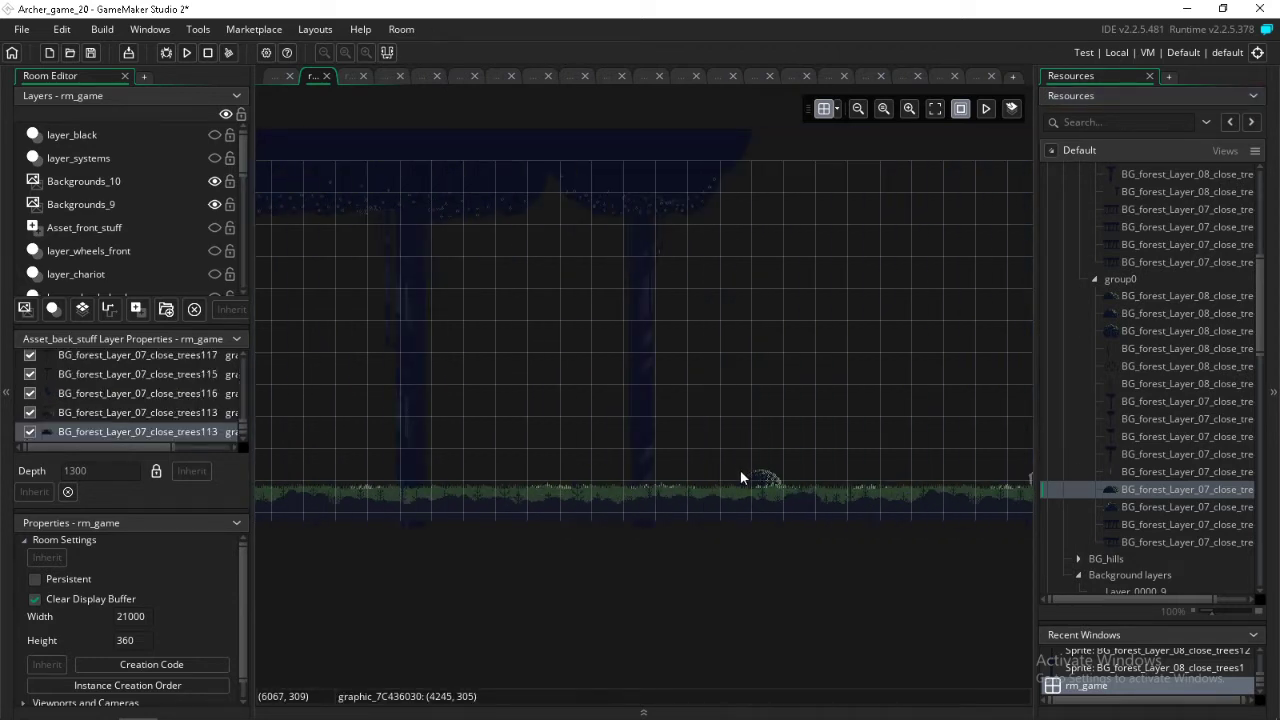
{"action": "left_click", "coordinate": [740, 471], "text": "alt"}
{"action": "left_click", "coordinate": [324, 470], "text": "alt"}
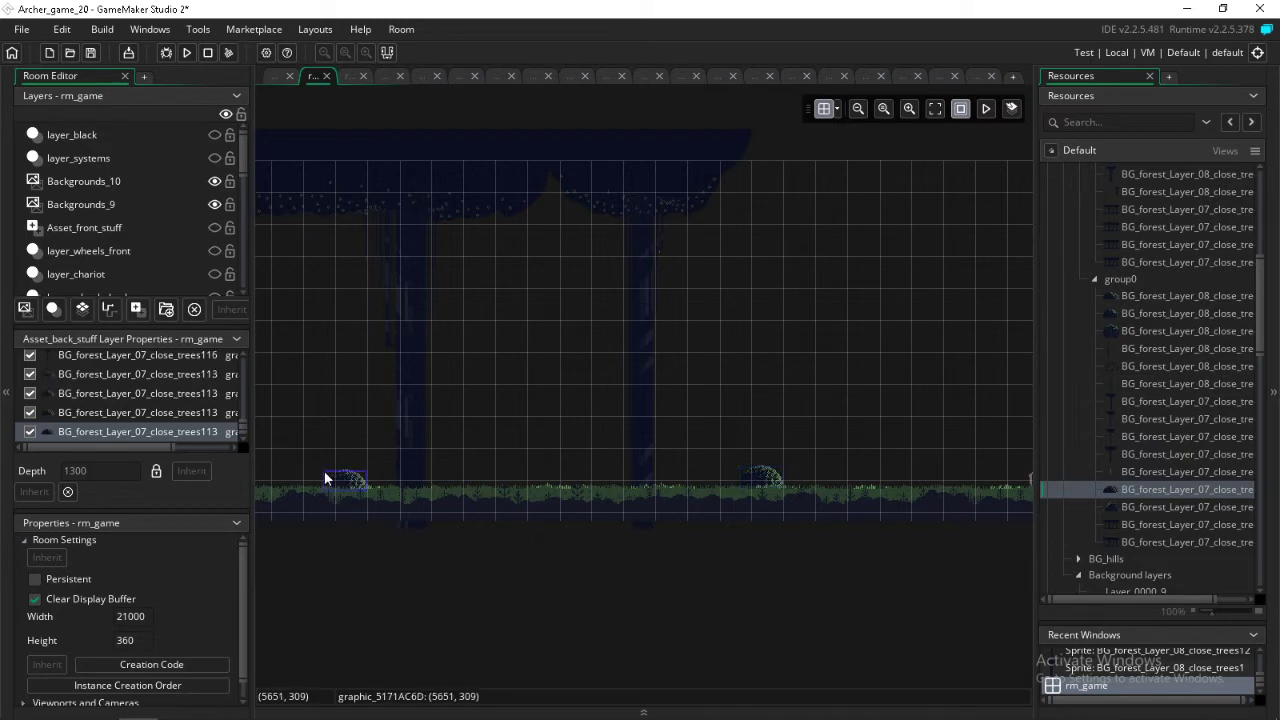
- Place three more BG_forest_Layer_07_close_trees113 bushes on the ground at about (7811, 306), (9395, 310) and (11217, 311)
{"action": "scroll", "coordinate": [324, 470], "scroll_direction": "right", "scroll_amount": 20}
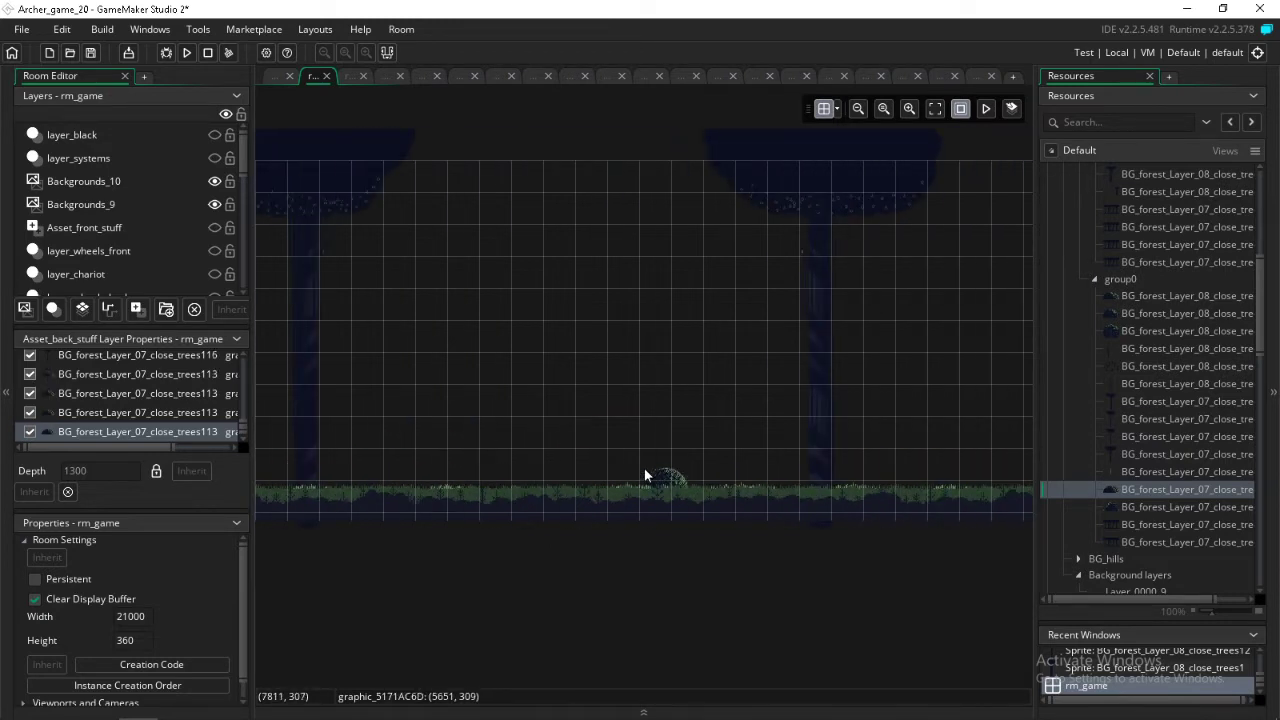
{"action": "left_click", "coordinate": [644, 468], "text": "alt"}
{"action": "scroll", "coordinate": [650, 463], "scroll_direction": "right", "scroll_amount": 16}
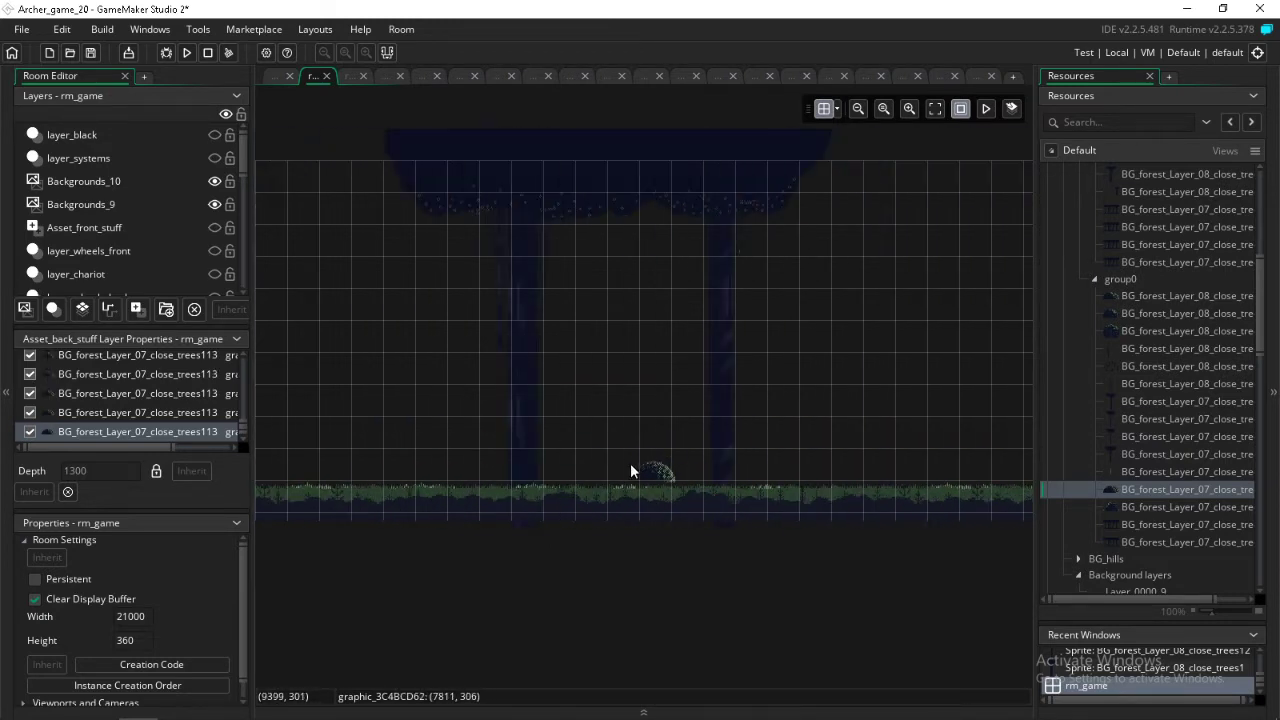
{"action": "scroll", "coordinate": [646, 450], "scroll_direction": "right", "scroll_amount": 18}
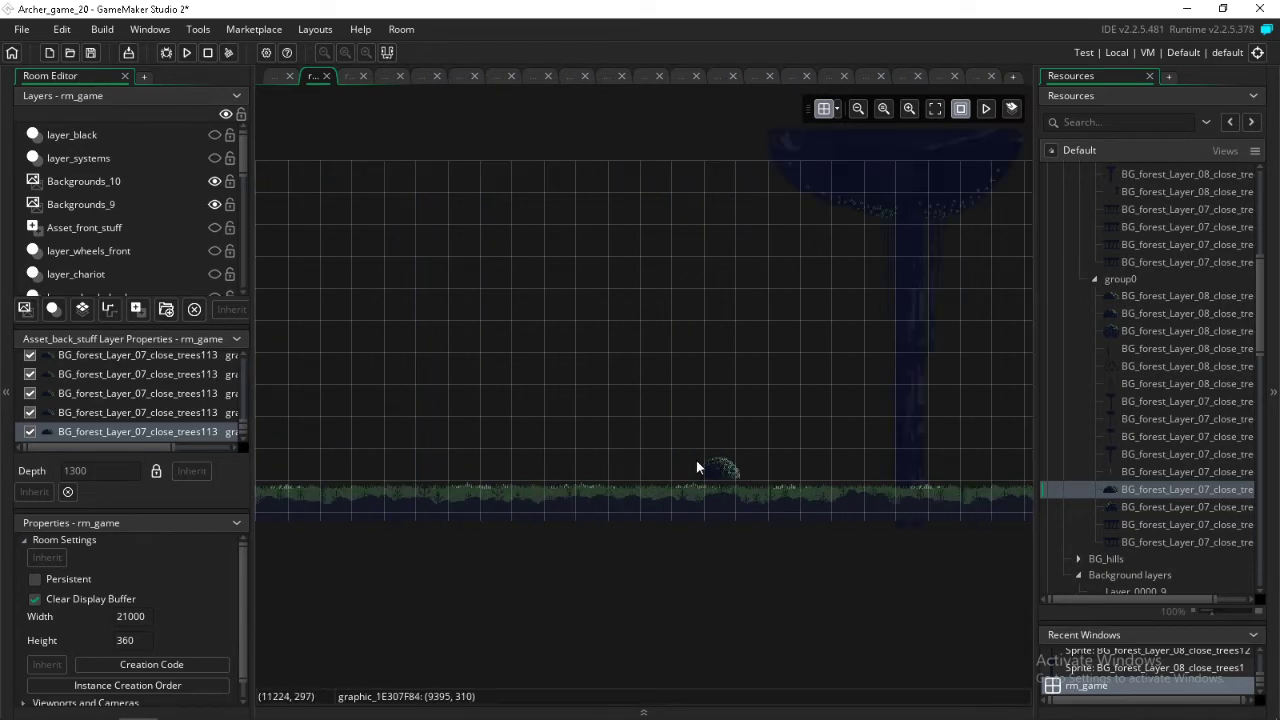
{"action": "scroll", "coordinate": [689, 471], "scroll_direction": "right", "scroll_amount": 18}
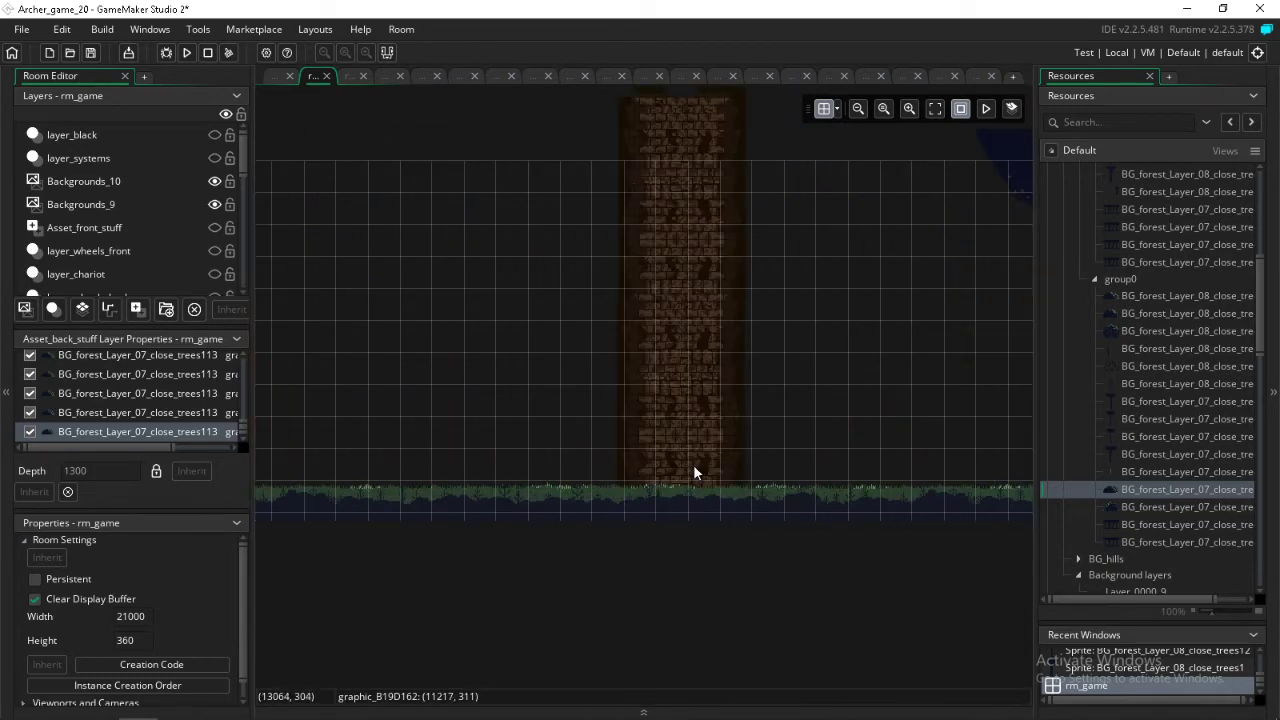
- Place BG_forest_Layer_07_close_trees113 bushes at about (13177, 310), (14905, 306) and (16110, 312) towards the room's end
{"action": "scroll", "coordinate": [809, 471], "scroll_direction": "right", "scroll_amount": 8}
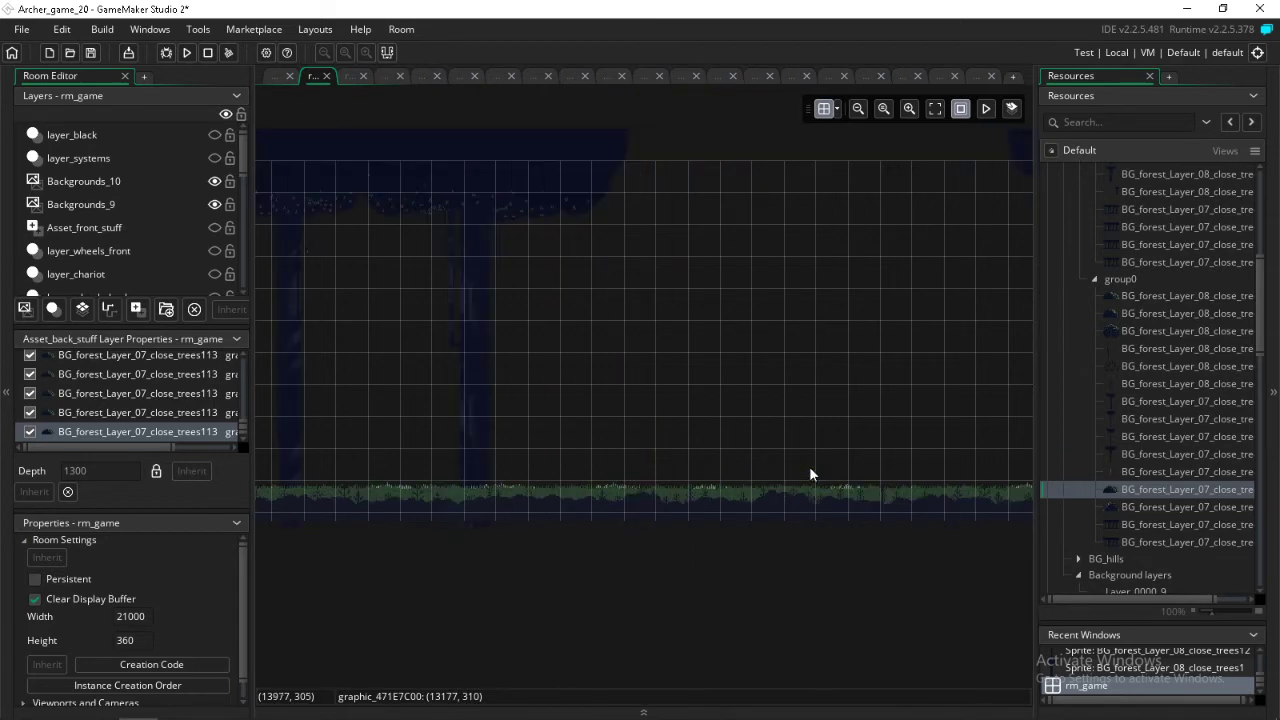
{"action": "scroll", "coordinate": [805, 466], "scroll_direction": "right", "scroll_amount": 9}
{"action": "scroll", "coordinate": [785, 466], "scroll_direction": "right", "scroll_amount": 8}
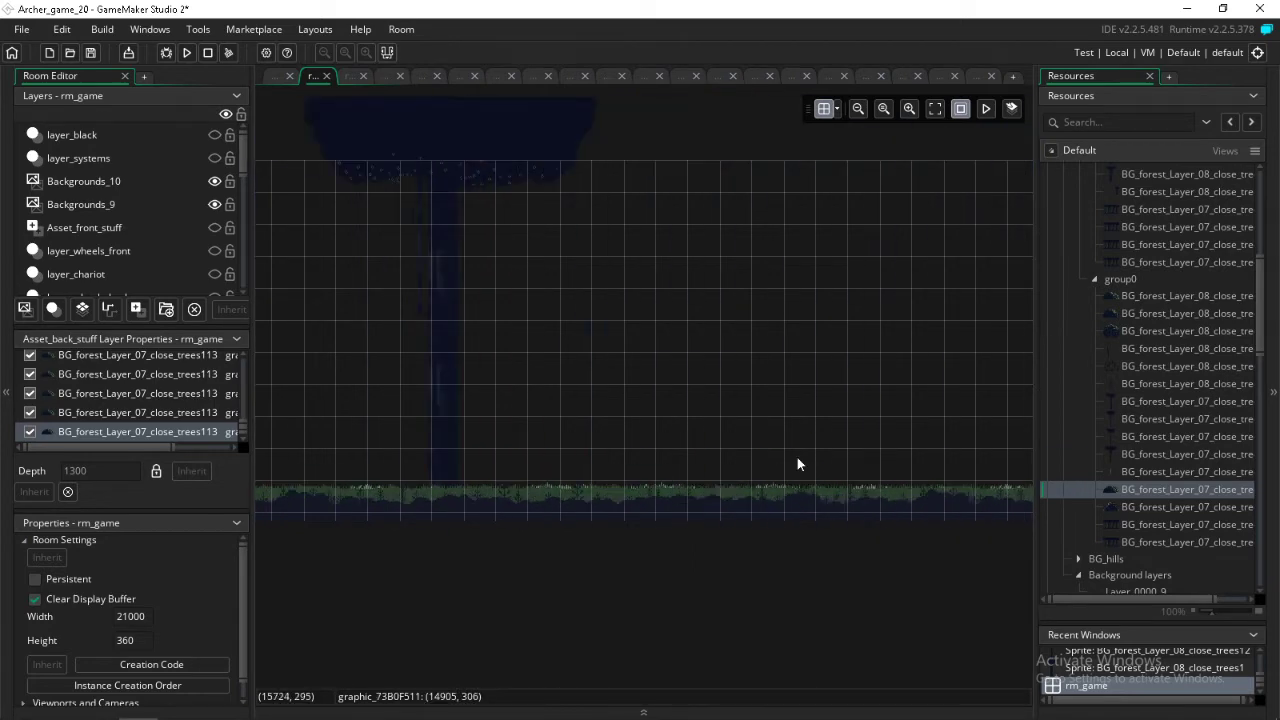
{"action": "scroll", "coordinate": [797, 457], "scroll_direction": "right", "scroll_amount": 4}
{"action": "left_click", "coordinate": [782, 472], "text": "alt"}
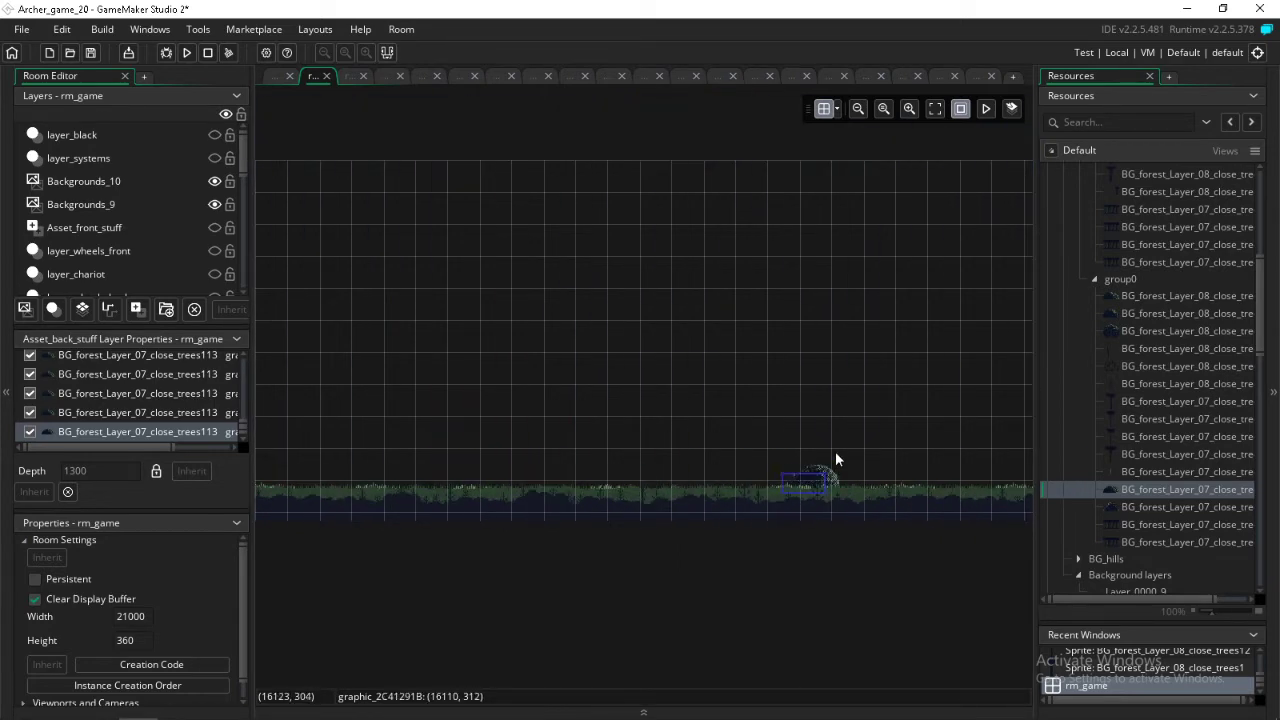
- Place the BG_forest_Layer_07_close_trees114 tree sprite on the back layer at about (15846, -39)
{"action": "left_click", "coordinate": [1125, 454]}
{"action": "left_click", "coordinate": [518, 123], "text": "alt"}
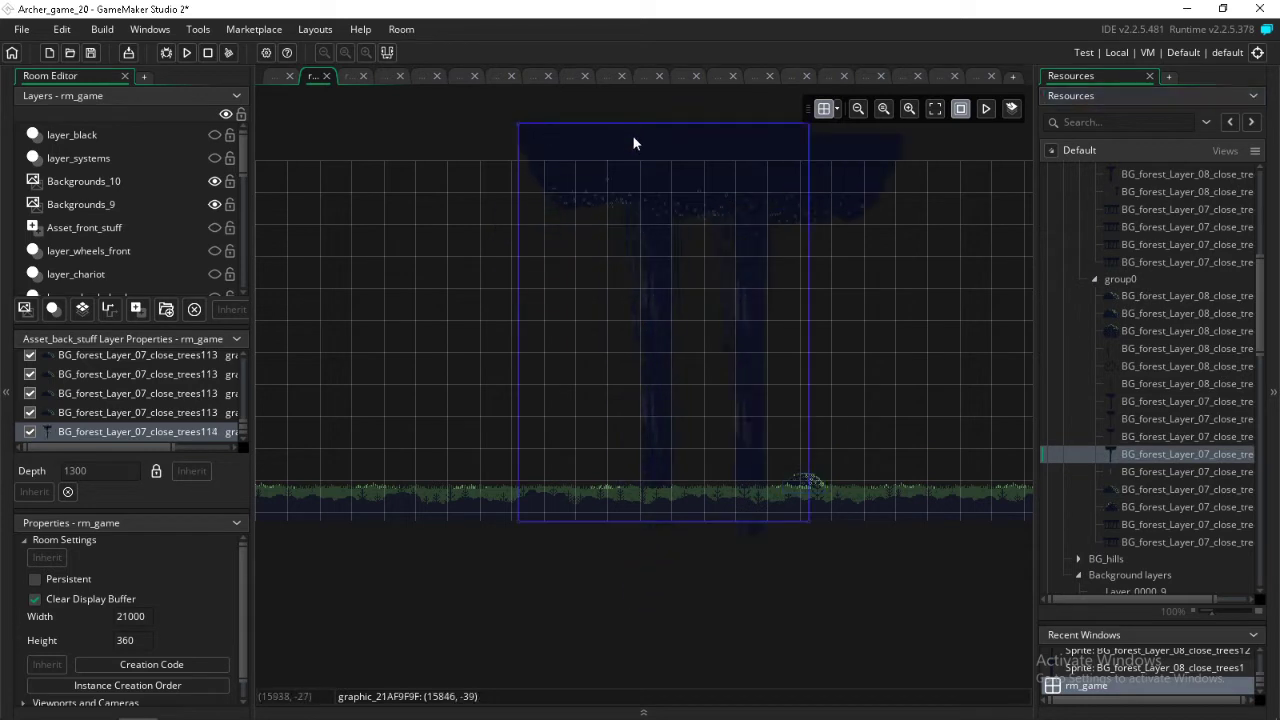
- Place two more BG_forest_Layer_07_close_trees114 trees on the back layer at about (16047, -23) and (15655, -15)
{"action": "left_click", "coordinate": [719, 138], "text": "alt"}
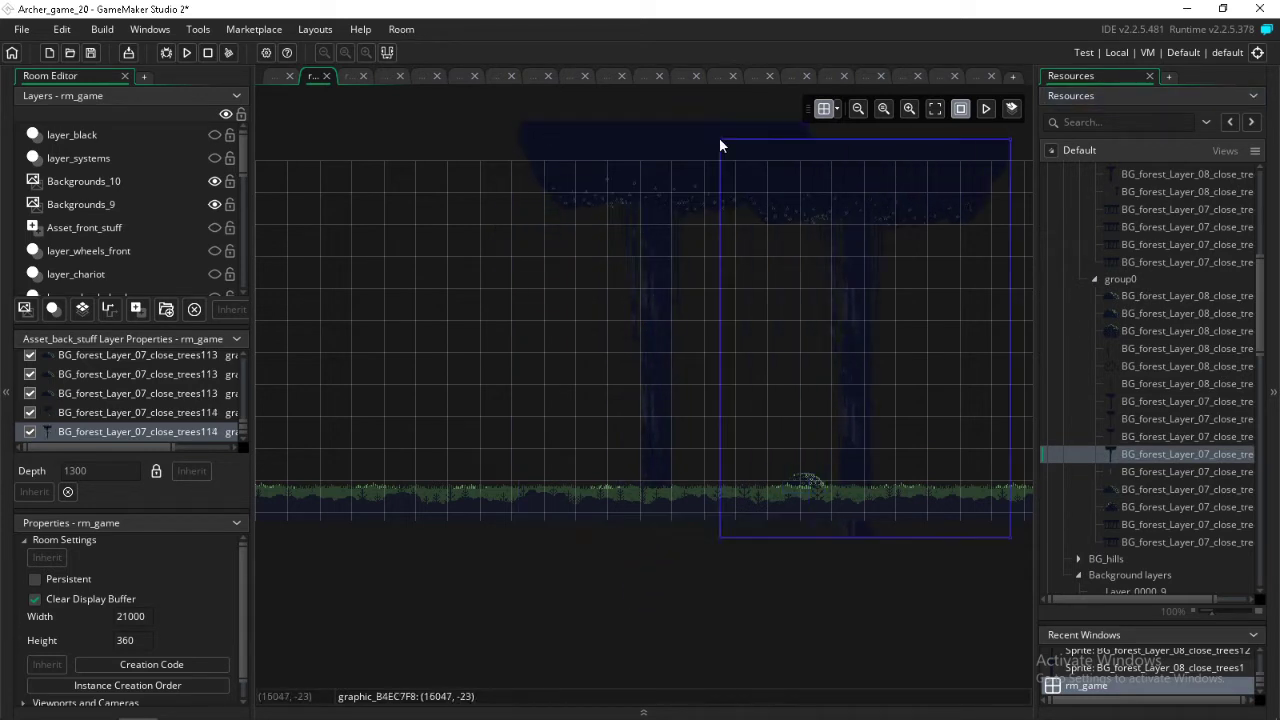
{"action": "left_click", "coordinate": [328, 146], "text": "alt"}
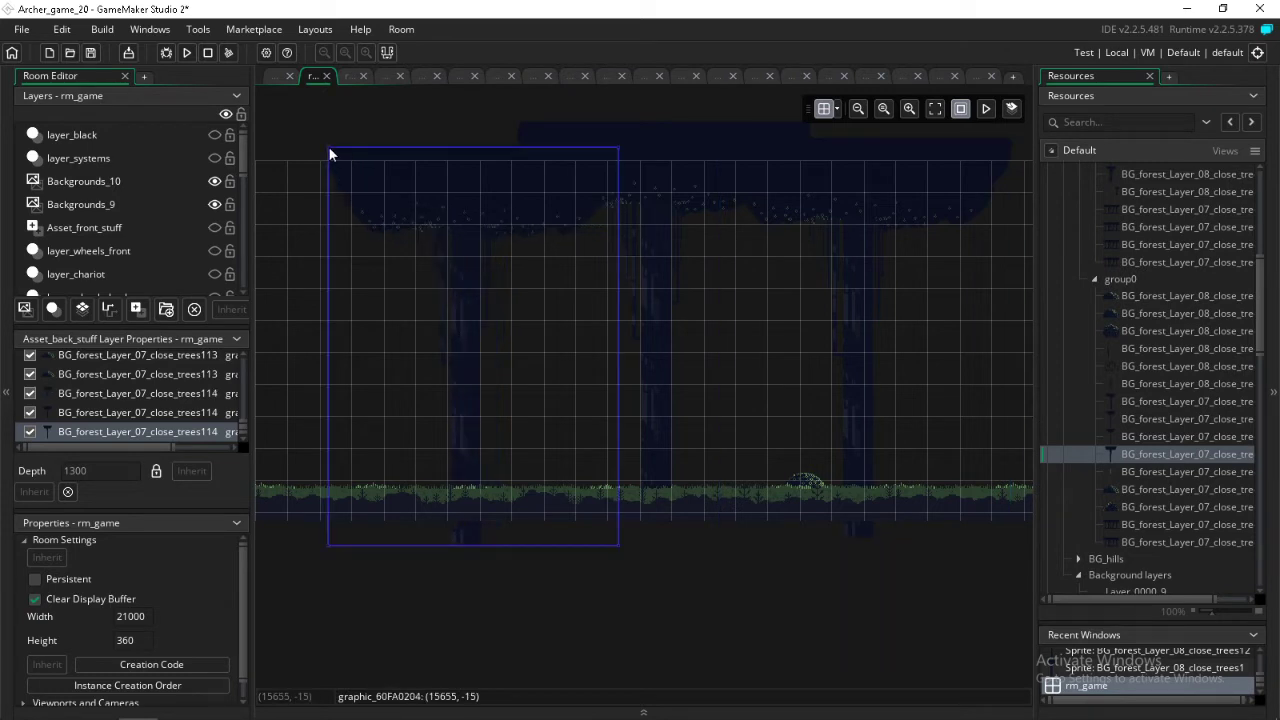
- Place BG_forest_Layer_07_close_trees113 bushes on the back layer's ground at about (16752, 308), (18166, 311) and (19632, 313)
{"action": "left_click", "coordinate": [1138, 475]}
{"action": "left_click", "coordinate": [1145, 490]}
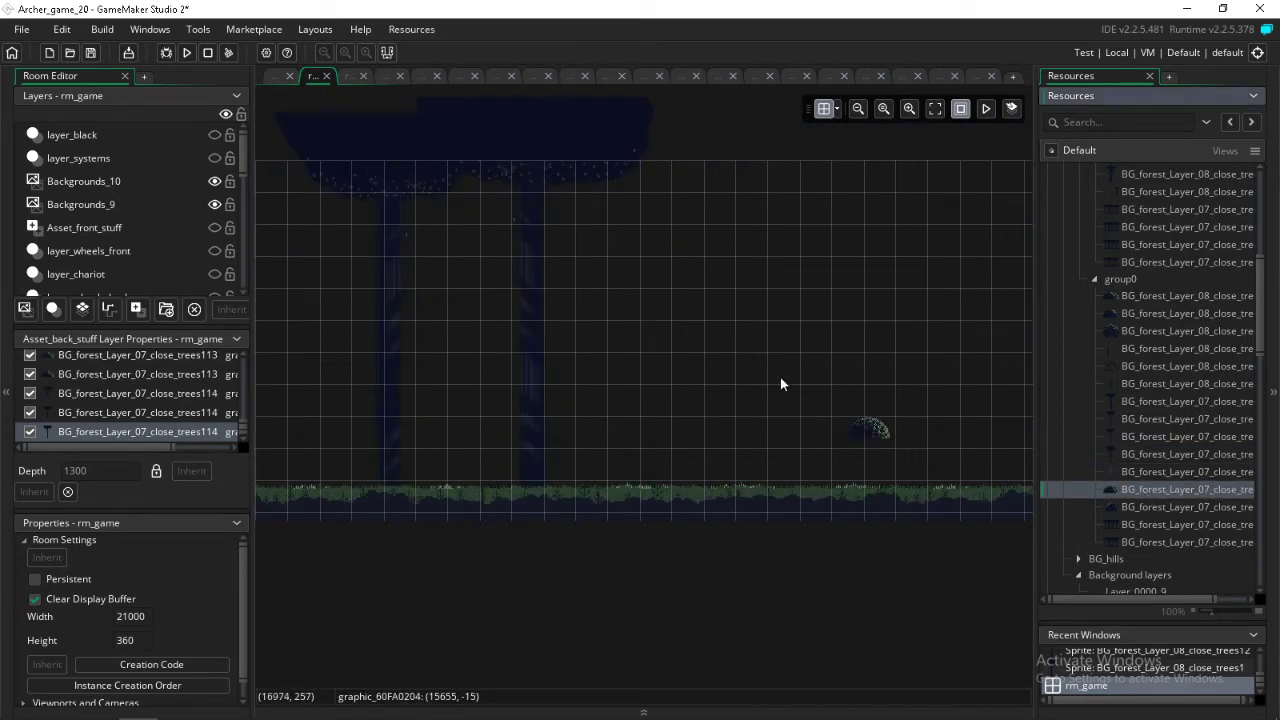
{"action": "left_click", "coordinate": [625, 470], "text": "alt"}
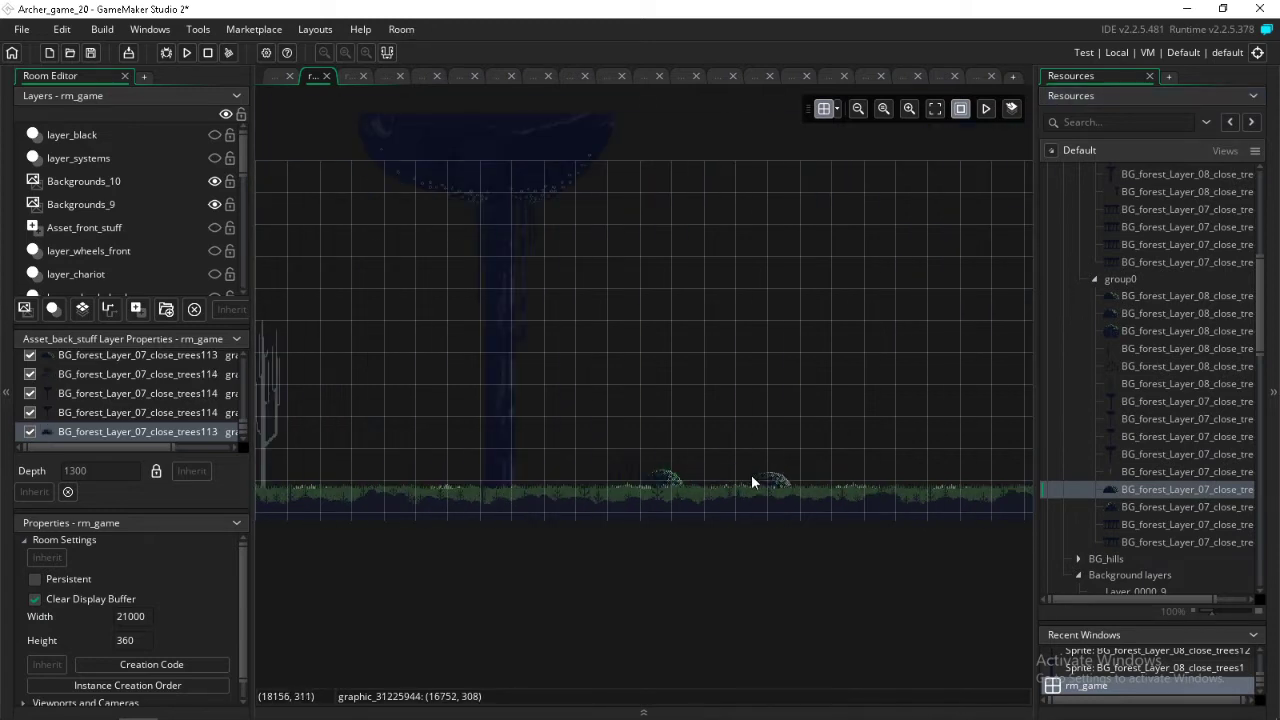
{"action": "left_click", "coordinate": [758, 480], "text": "alt"}
{"action": "scroll", "coordinate": [760, 463], "scroll_direction": "right", "scroll_amount": 10}
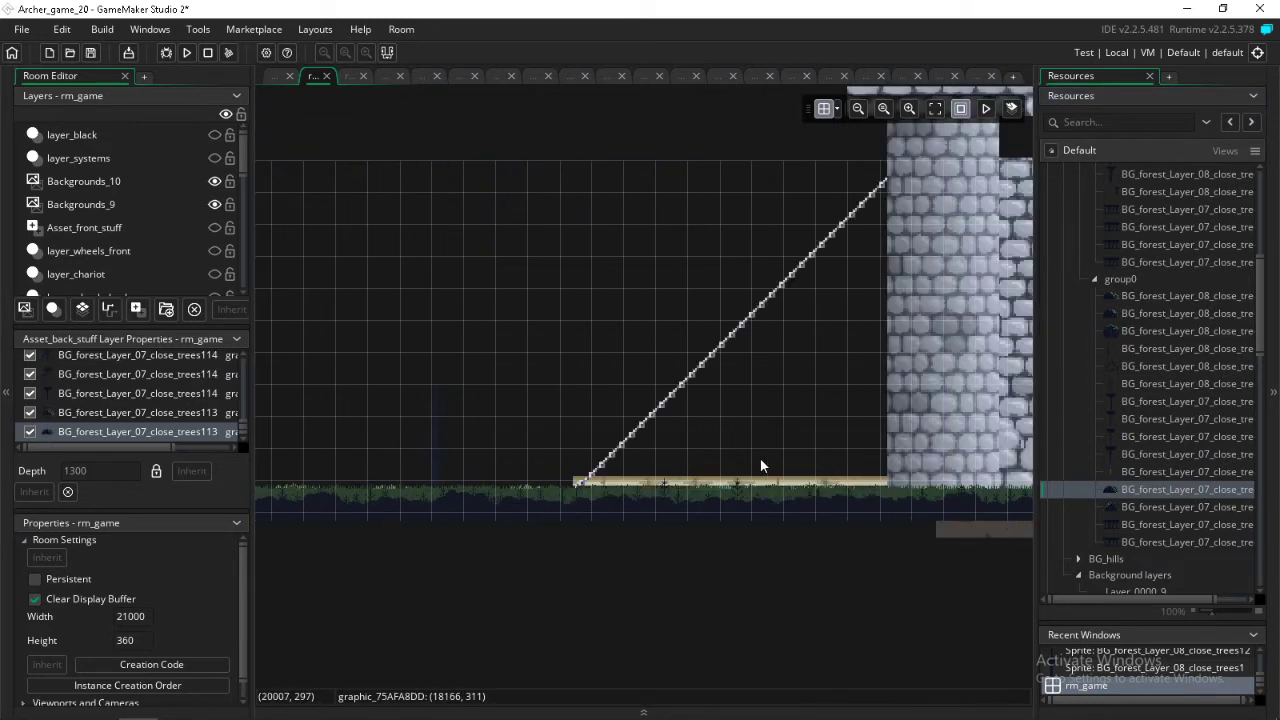
{"action": "left_click", "coordinate": [385, 474], "text": "alt"}
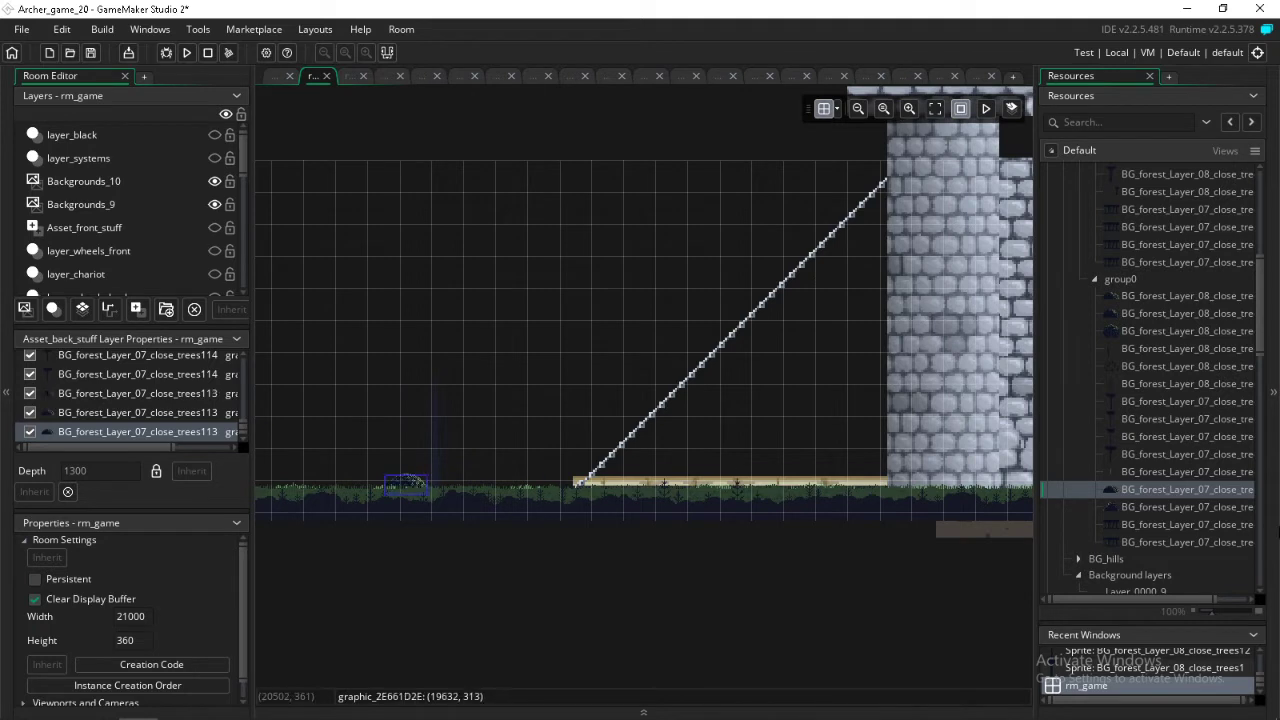
- Place larger BG_forest_Layer_07_close_trees111 bushes on the ground at about (19558, 285), (18613, 296) and (17437, 289)
{"action": "left_click", "coordinate": [1158, 507]}
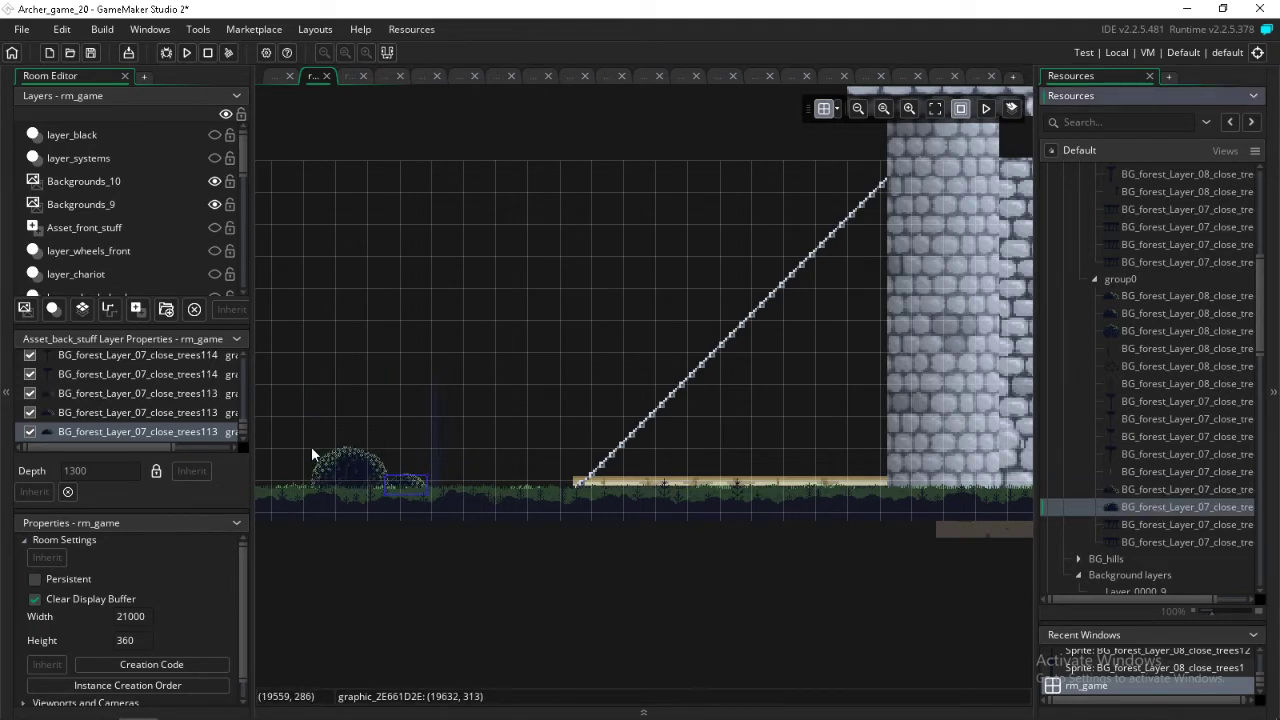
{"action": "left_click", "coordinate": [310, 453], "text": "alt"}
{"action": "scroll", "coordinate": [310, 450], "scroll_direction": "left", "scroll_amount": 10}
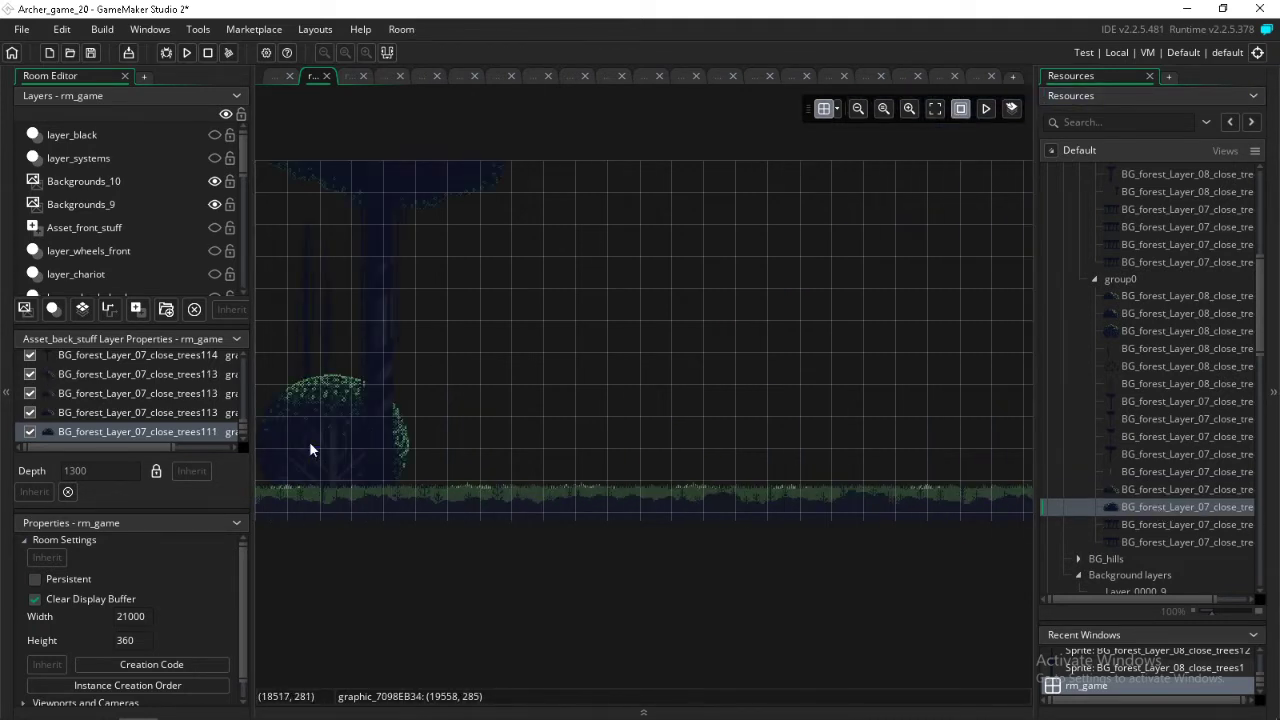
{"action": "left_click", "coordinate": [408, 466], "text": "alt"}
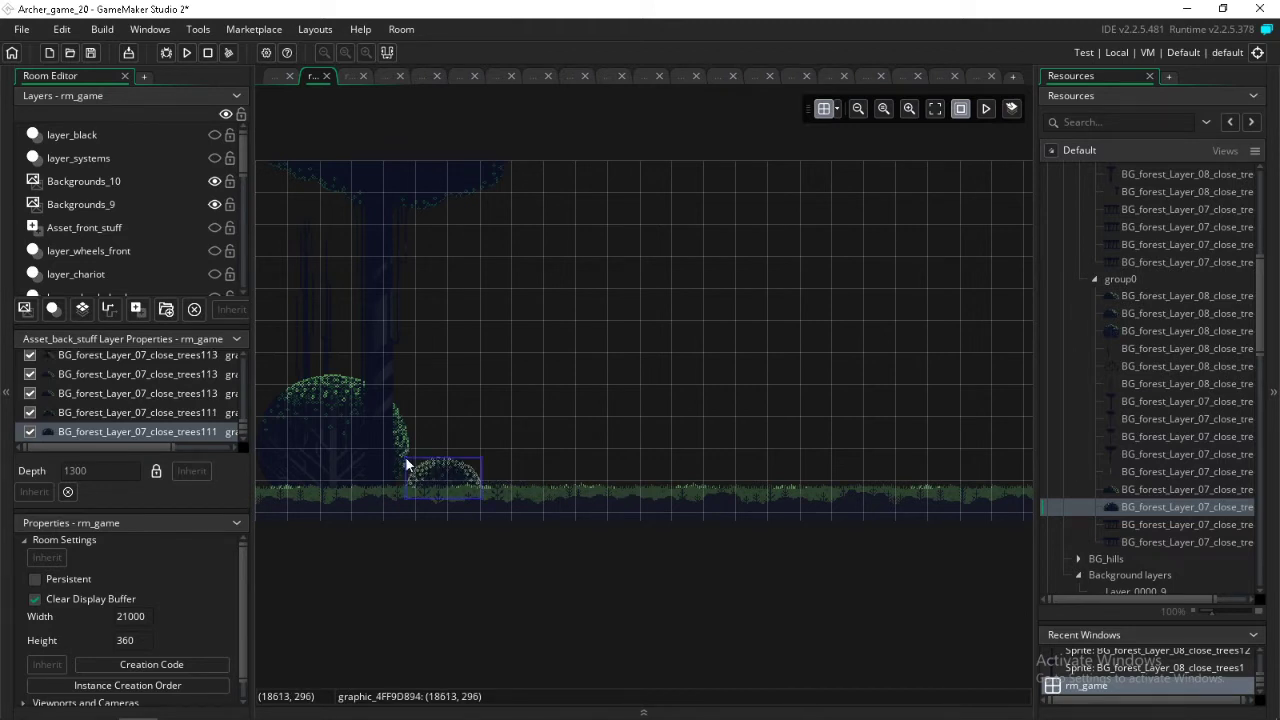
{"action": "scroll", "coordinate": [406, 465], "scroll_direction": "left", "scroll_amount": 10}
{"action": "left_click", "coordinate": [429, 452], "text": "alt"}
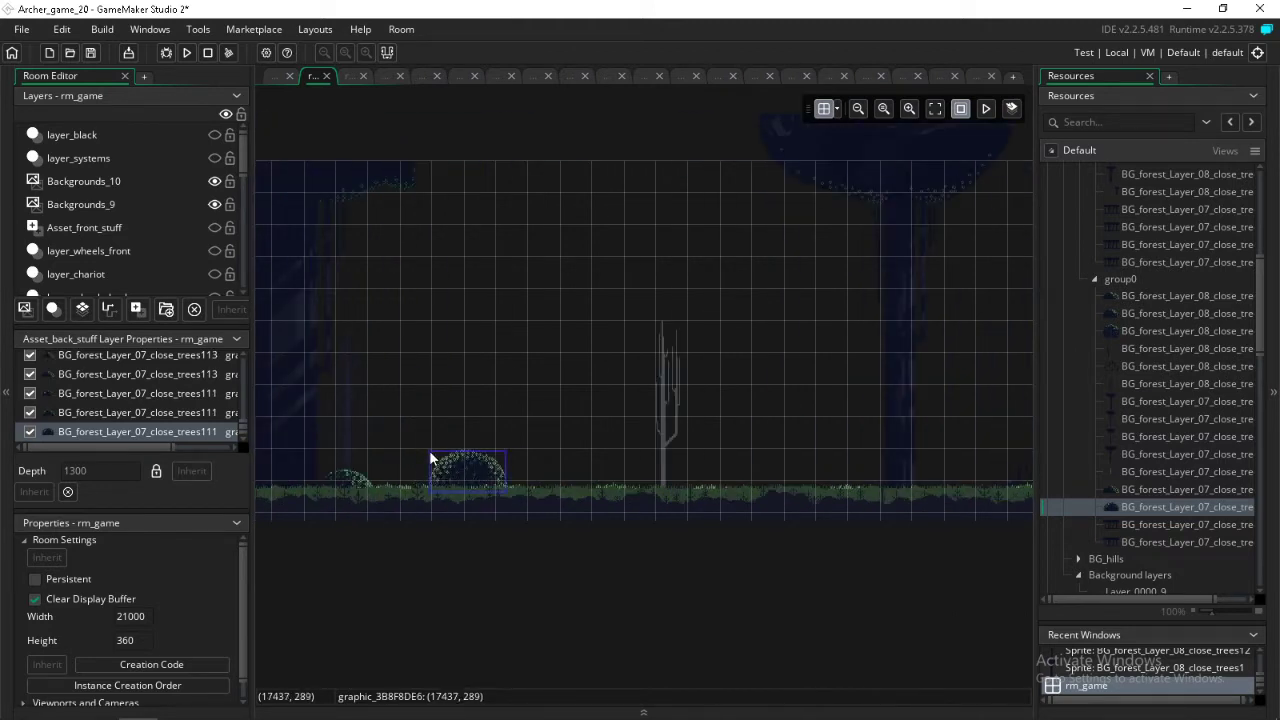
- Place two BG_forest_Layer_07_close_trees111 bushes farther back along the room at about (15503, 287) and (13268, 288)
{"action": "scroll", "coordinate": [429, 450], "scroll_direction": "left", "scroll_amount": 10}
{"action": "scroll", "coordinate": [429, 458], "scroll_direction": "left", "scroll_amount": 10}
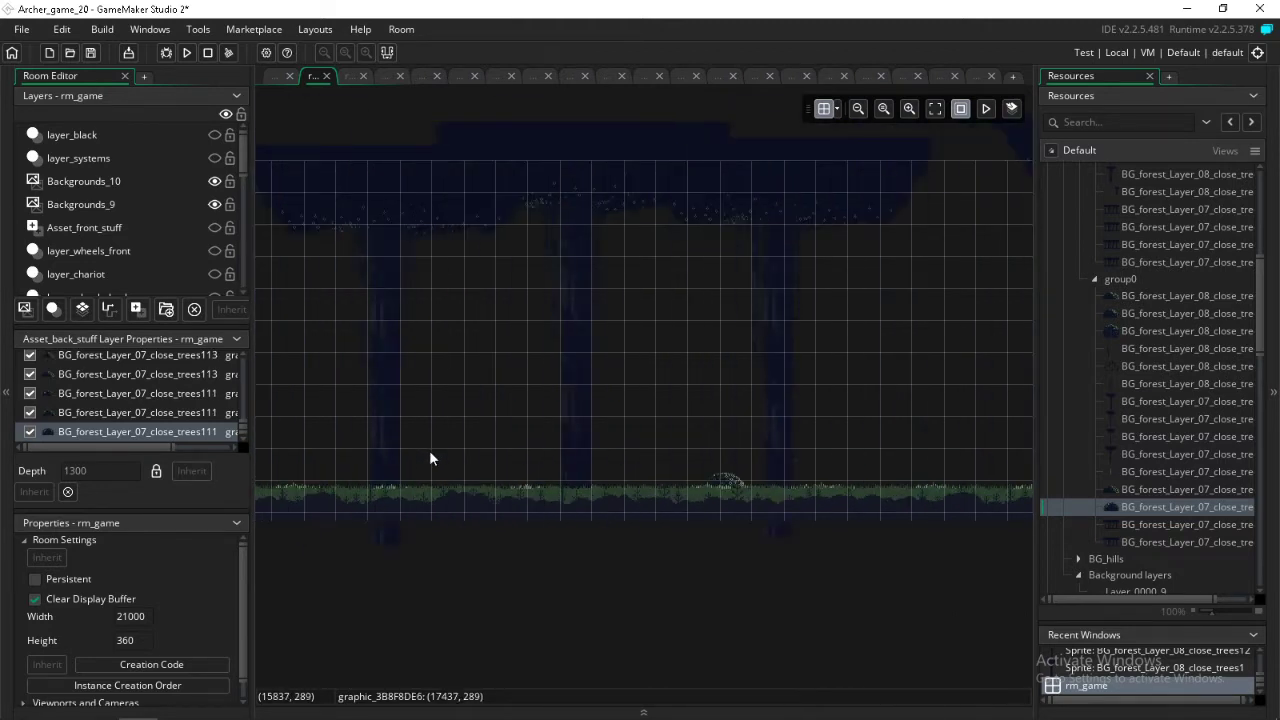
{"action": "left_click", "coordinate": [496, 449], "text": "alt"}
{"action": "scroll", "coordinate": [496, 449], "scroll_direction": "left", "scroll_amount": 15}
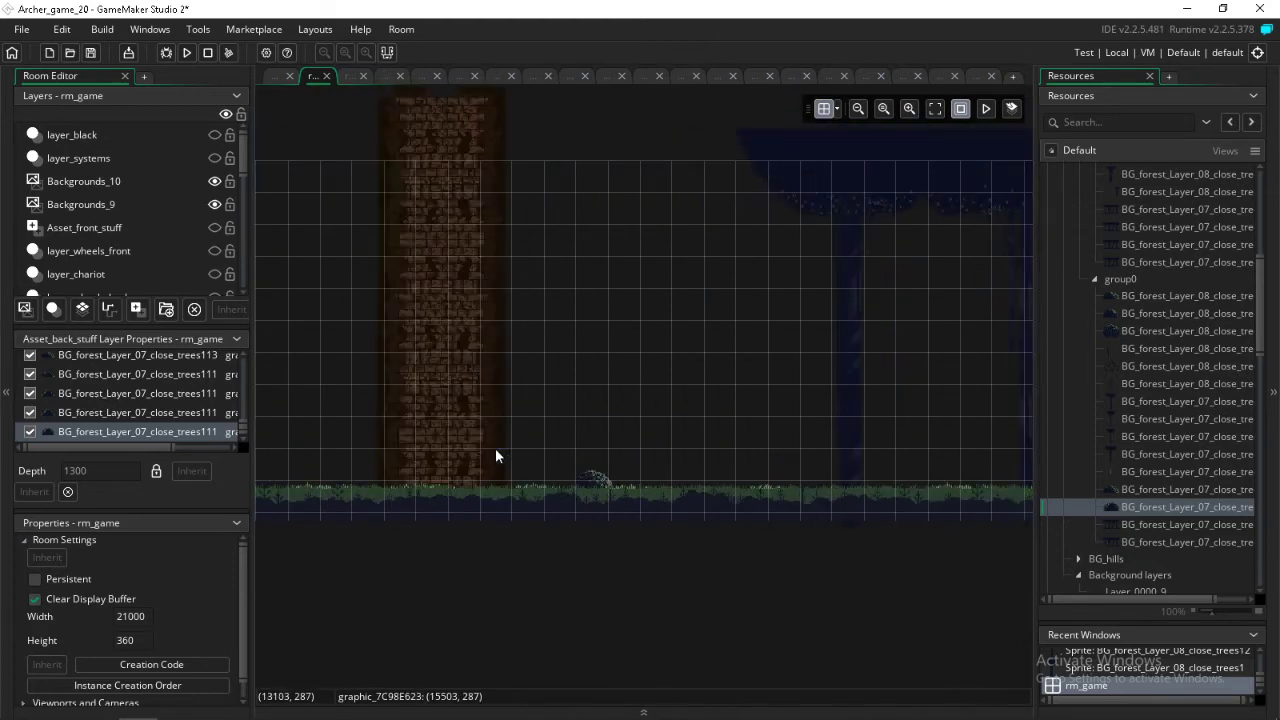
{"action": "left_click", "coordinate": [660, 448], "text": "alt"}
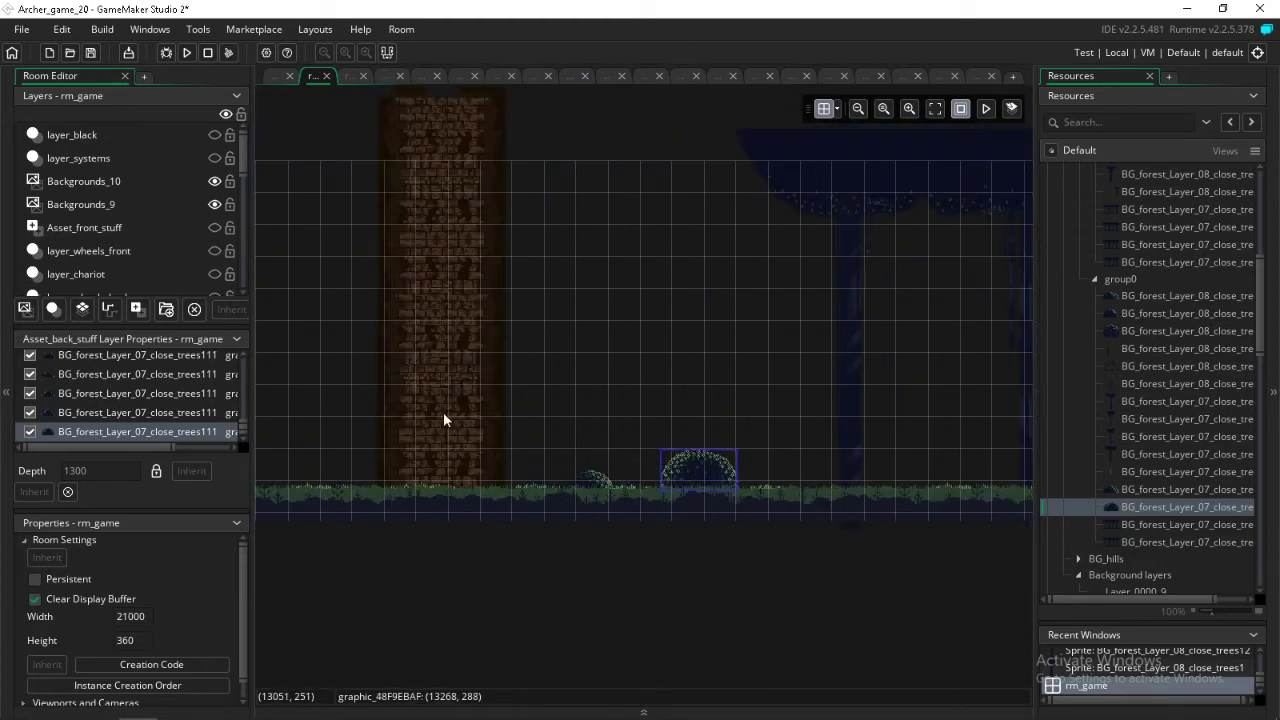
- Place BG_forest_Layer_07_close_trees111 bushes towards the room's start at about (9871, 289), (5341, 294) and (1958, 293)
{"action": "scroll", "coordinate": [443, 412], "scroll_direction": "left", "scroll_amount": 10}
{"action": "scroll", "coordinate": [445, 420], "scroll_direction": "left", "scroll_amount": 15}
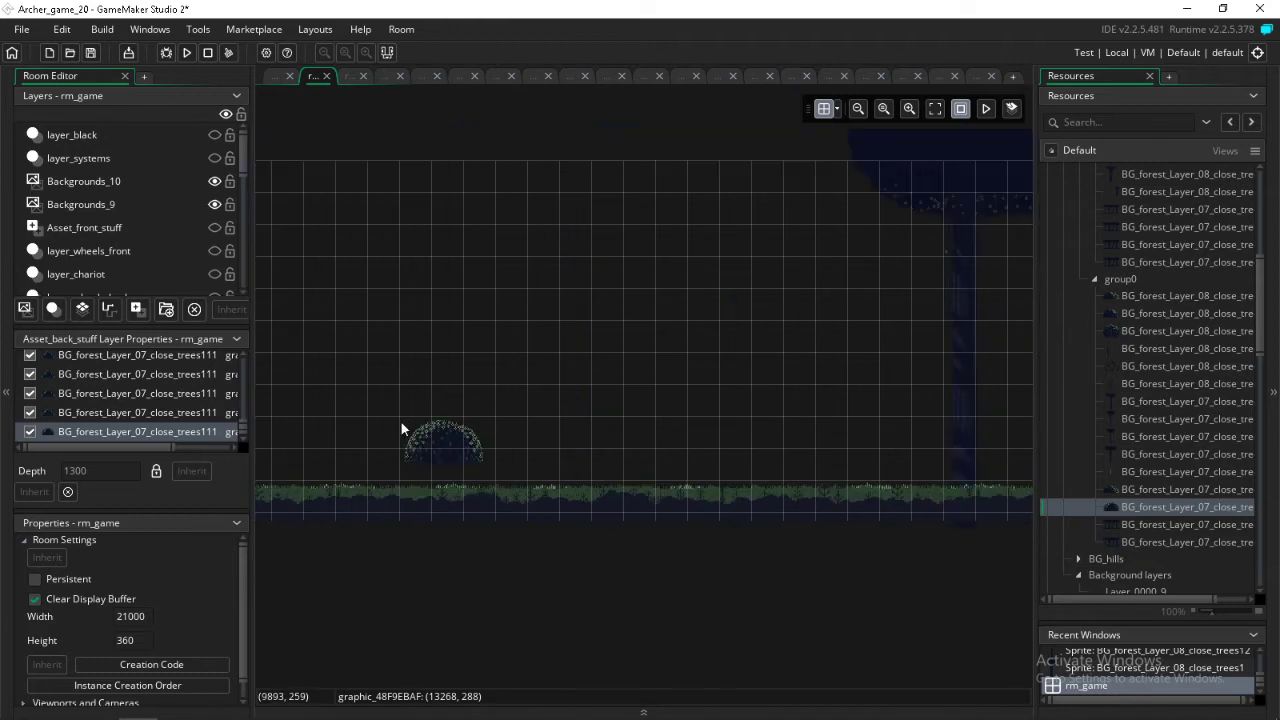
{"action": "left_click", "coordinate": [383, 449], "text": "alt"}
{"action": "scroll", "coordinate": [383, 447], "scroll_direction": "left", "scroll_amount": 15}
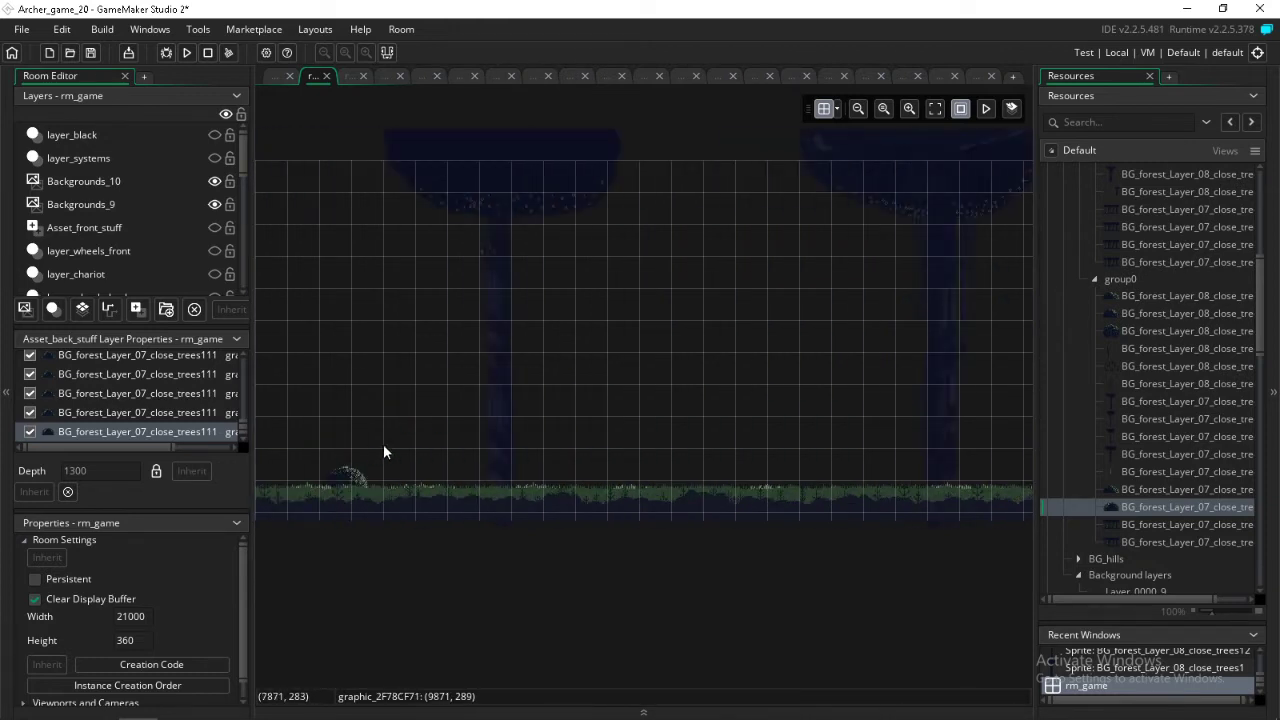
{"action": "scroll", "coordinate": [384, 442], "scroll_direction": "left", "scroll_amount": 8}
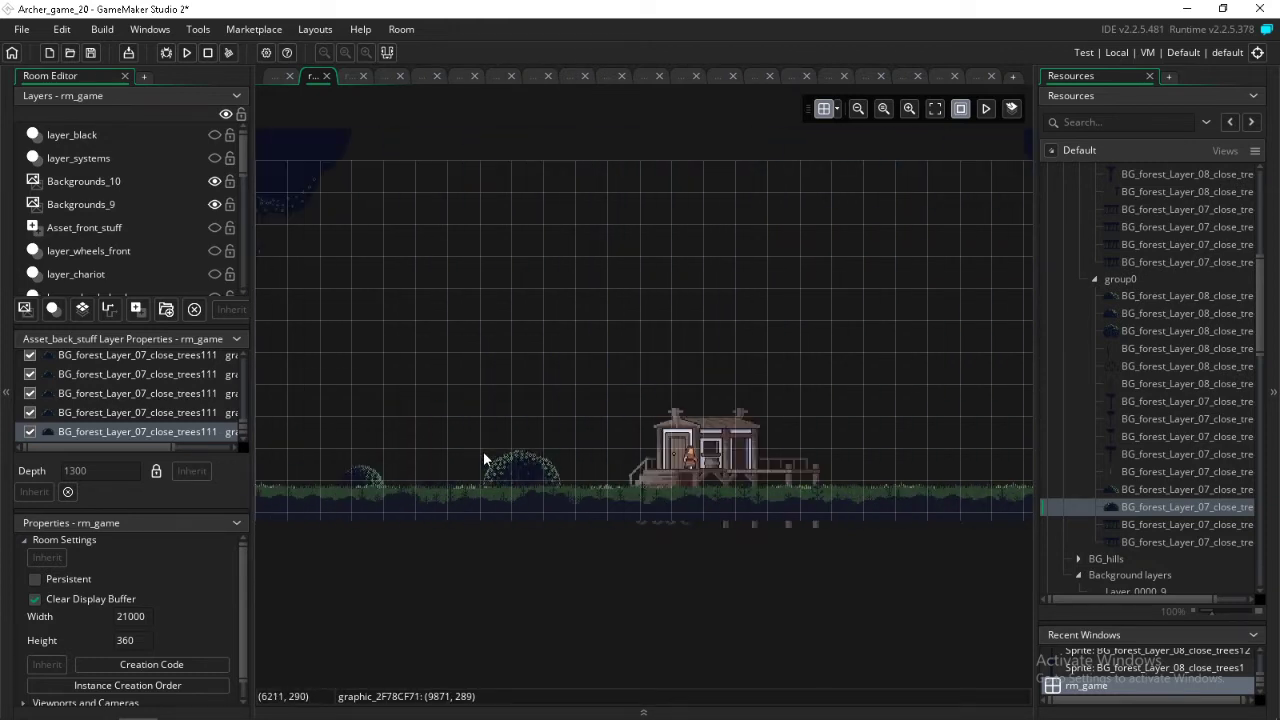
{"action": "scroll", "coordinate": [389, 435], "scroll_direction": "left", "scroll_amount": 8}
{"action": "scroll", "coordinate": [575, 463], "scroll_direction": "left", "scroll_amount": 15}
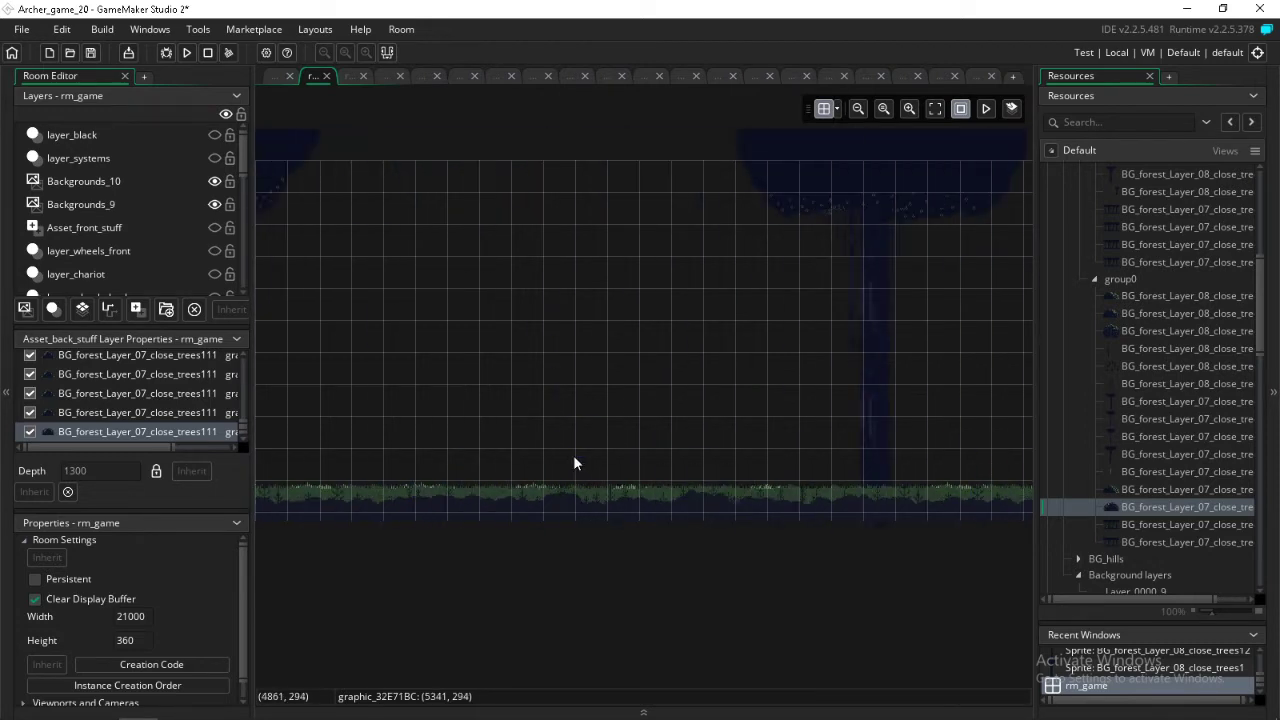
{"action": "scroll", "coordinate": [575, 463], "scroll_direction": "left", "scroll_amount": 20}
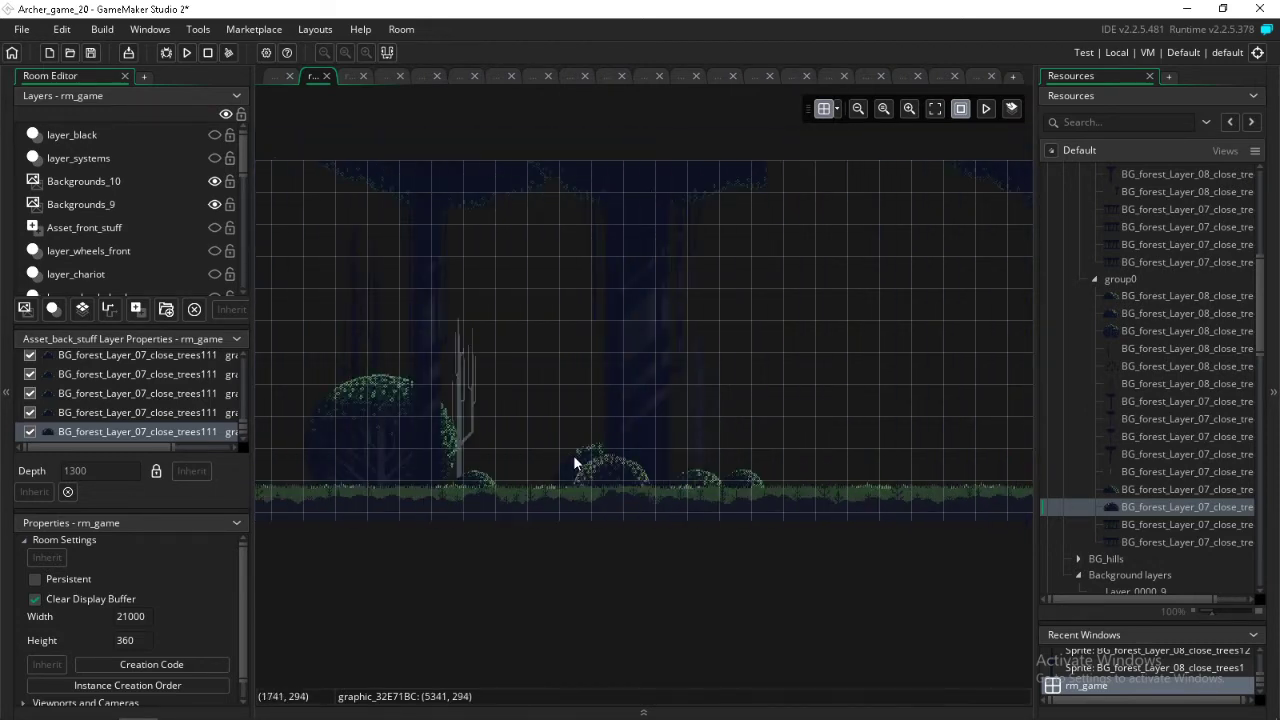
{"action": "left_click", "coordinate": [790, 455]}
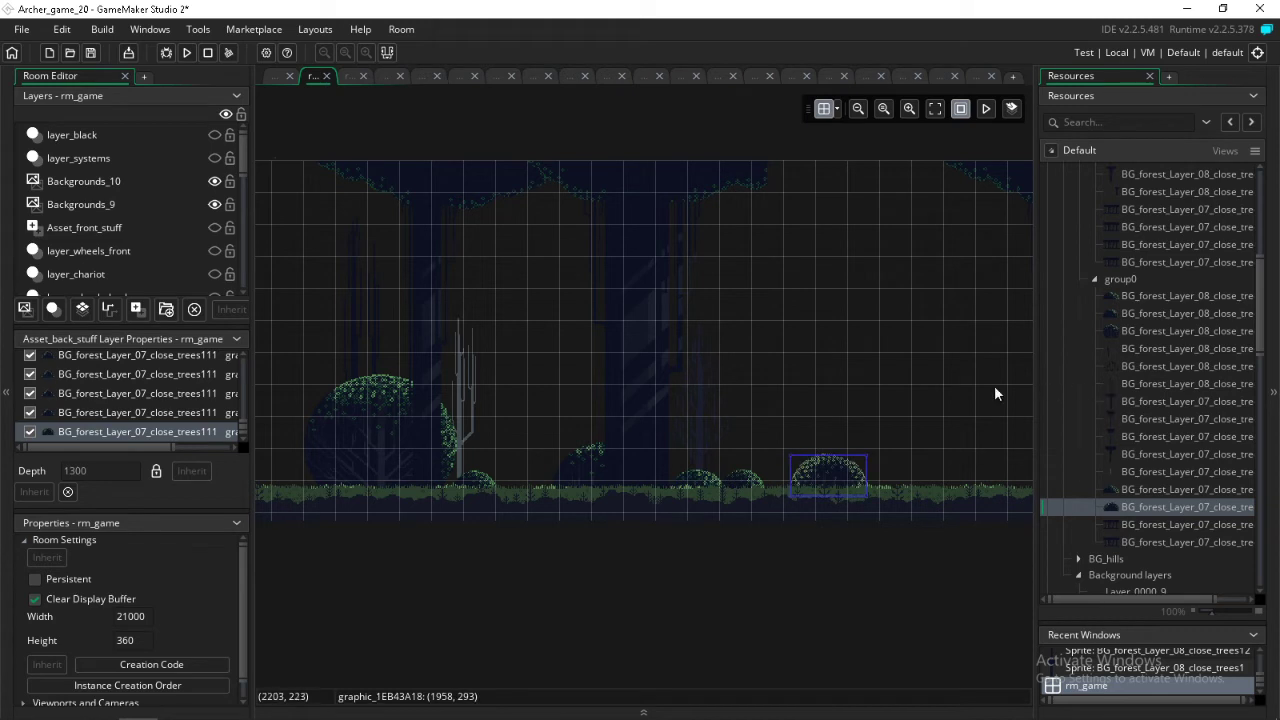
- Delete the old Layer_0003_61 tree at (1178, -4) from the Asset_back_stuff layer
{"action": "scroll", "coordinate": [127, 398], "scroll_direction": "up", "scroll_amount": 6}
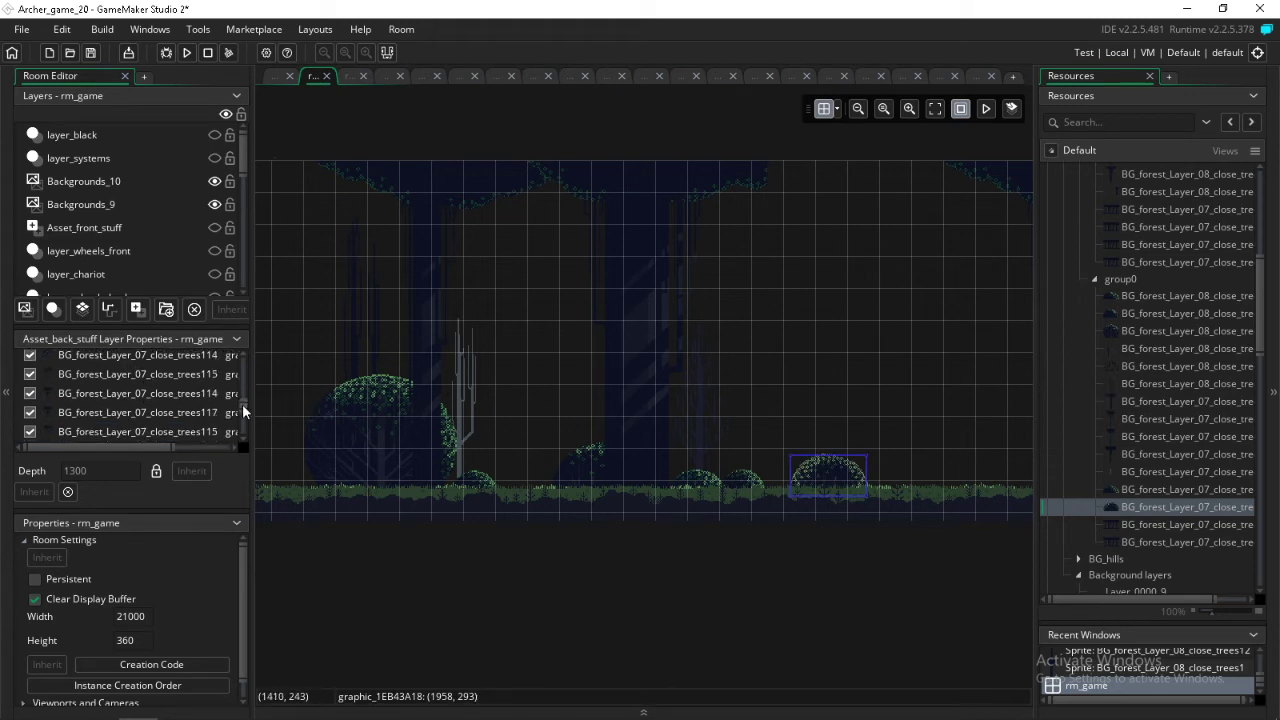
{"action": "left_click_drag", "start_coordinate": [243, 405], "coordinate": [247, 358]}
{"action": "left_click", "coordinate": [136, 384]}
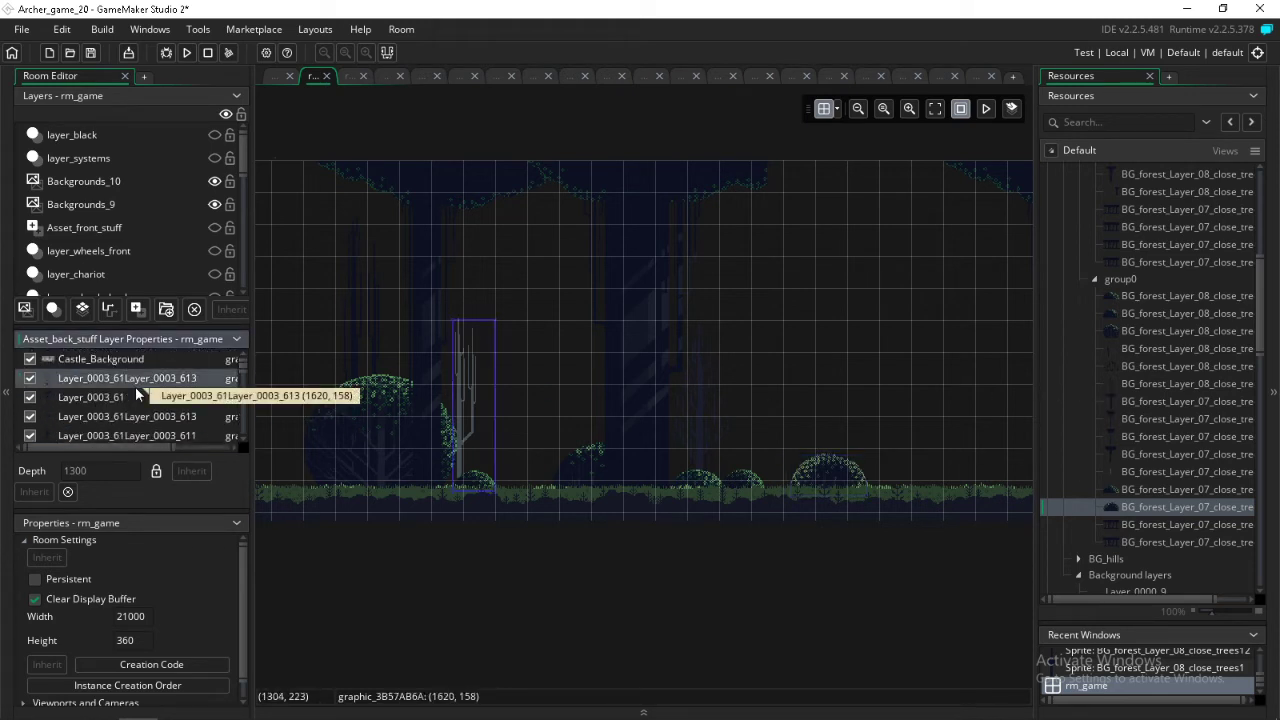
{"action": "left_click", "coordinate": [132, 395]}
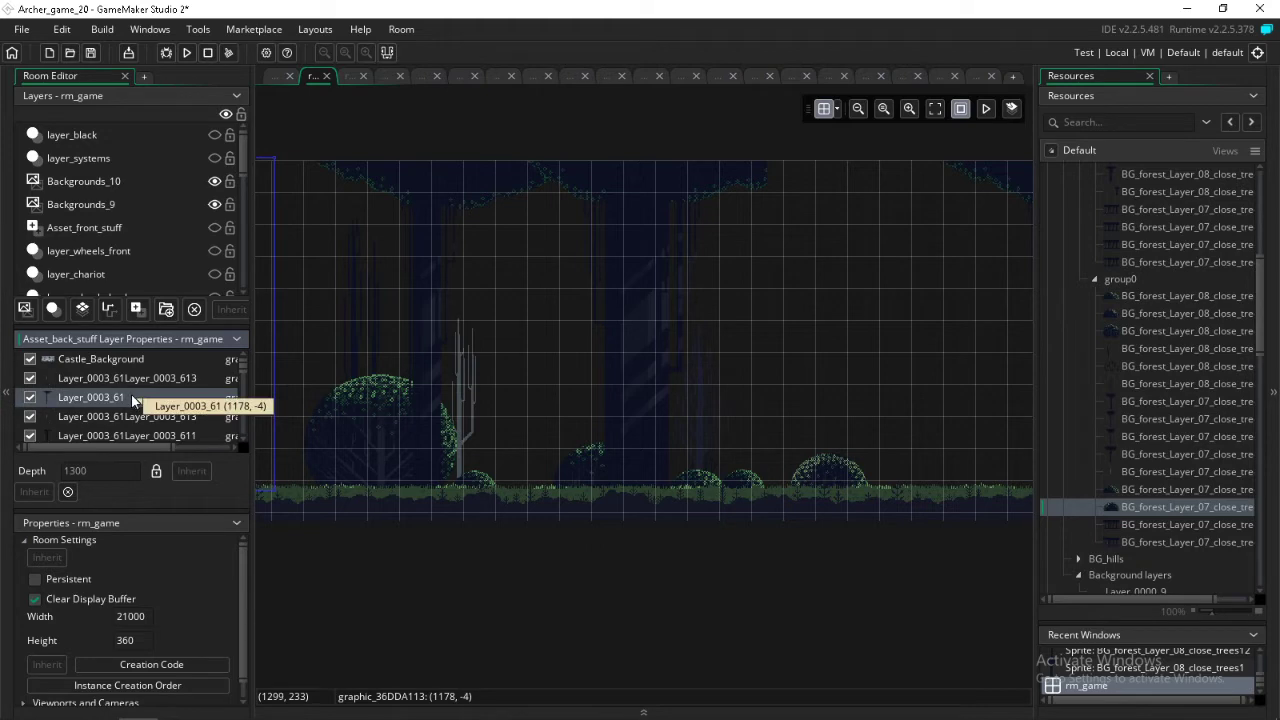
{"action": "key", "text": "Delete"}
- Inspect the properties of the old Layer_0003_61Layer_0003_611 trees at X 800 and 3200 and the Layer_0003_611 tree at X 1472
{"action": "left_click", "coordinate": [122, 397]}
{"action": "double_click", "coordinate": [113, 416]}
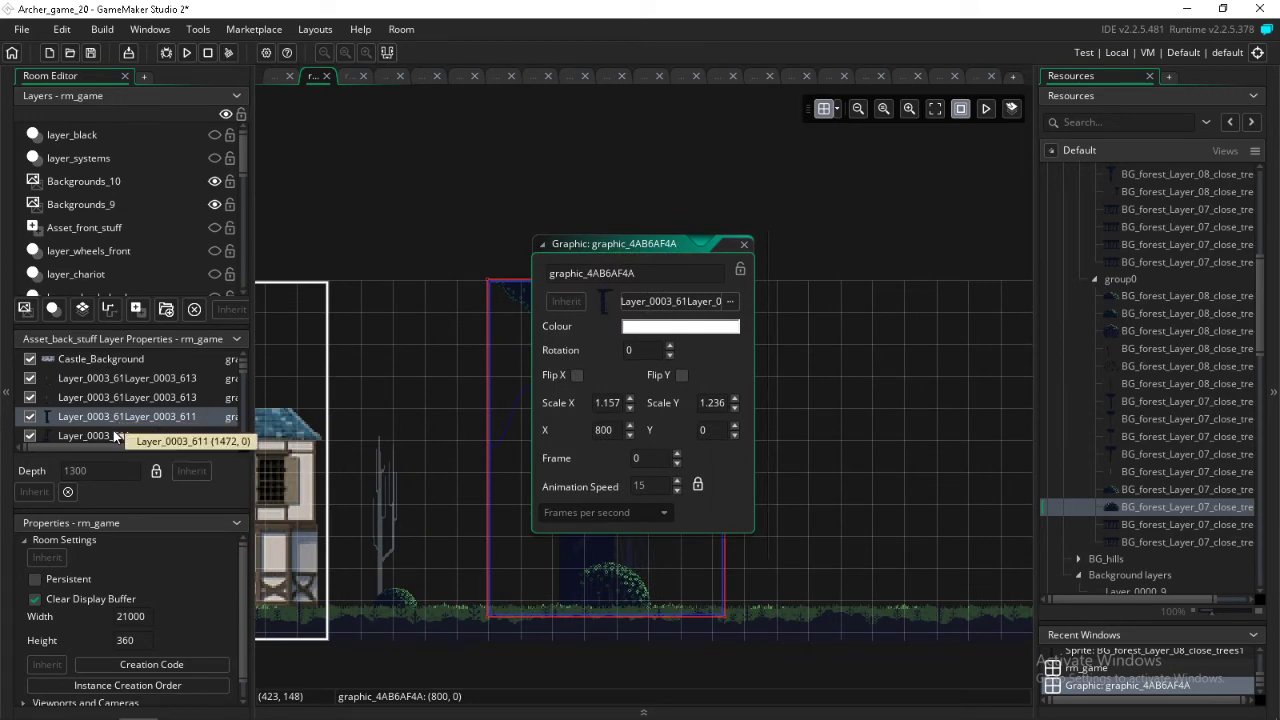
{"action": "double_click", "coordinate": [115, 436]}
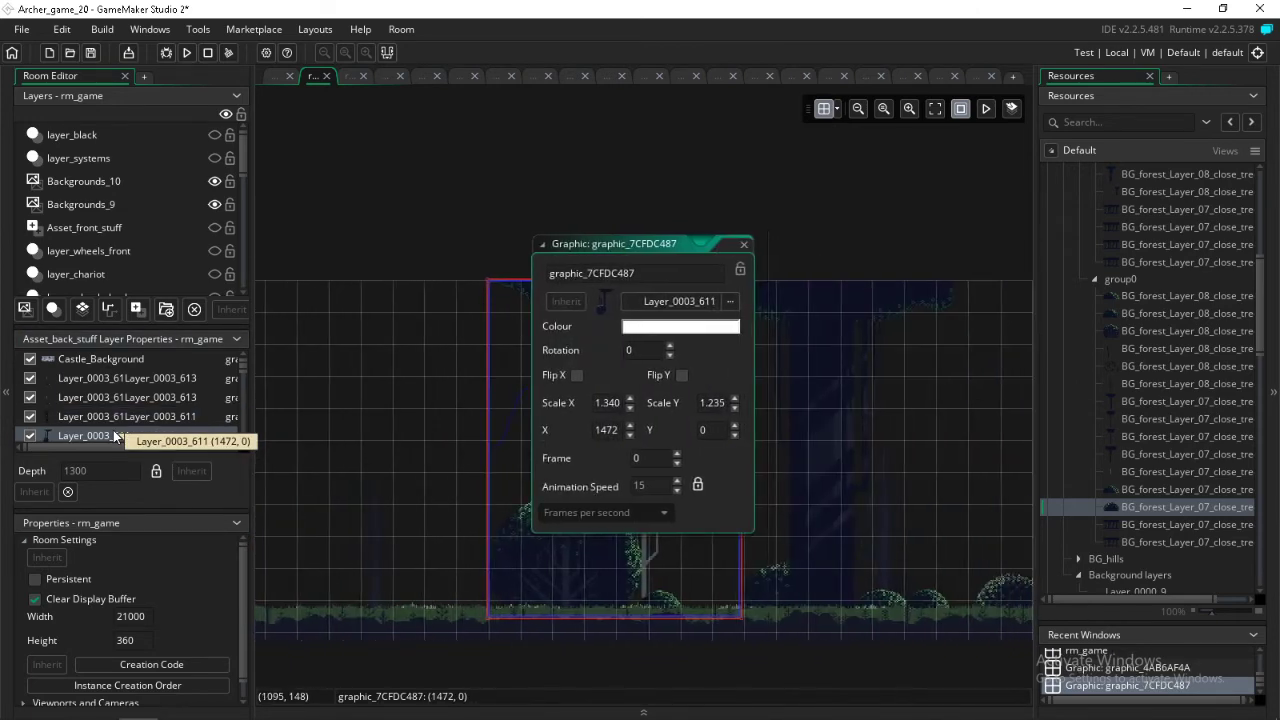
{"action": "scroll", "coordinate": [145, 387], "scroll_direction": "down", "scroll_amount": 7}
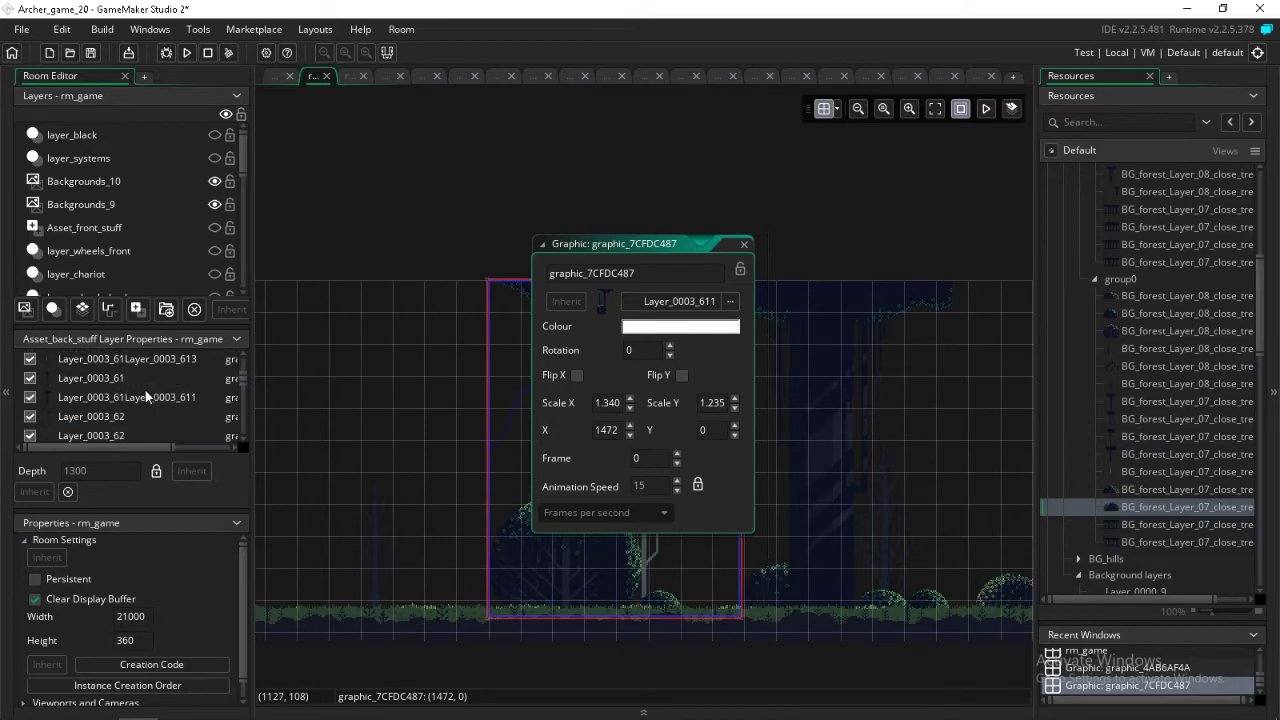
{"action": "left_click", "coordinate": [136, 401]}
{"action": "double_click", "coordinate": [136, 400]}
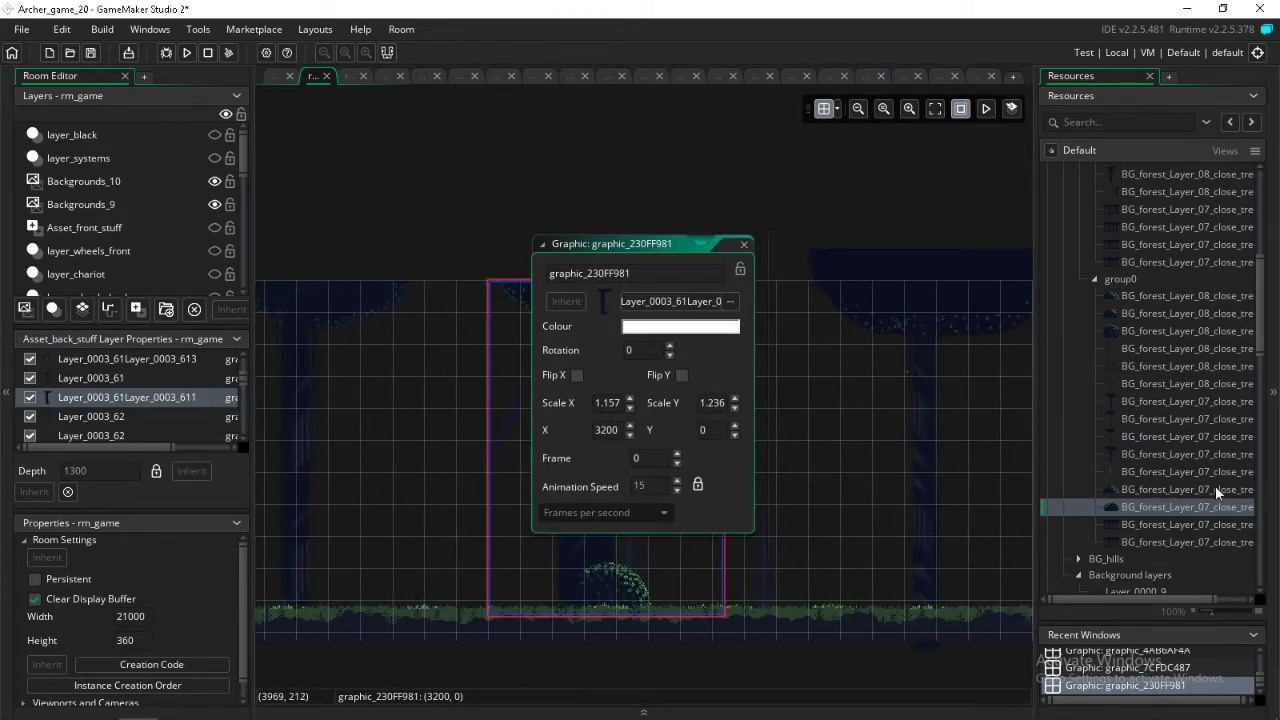
- Place thin BG_forest_Layer_07_close_trees11 trunks on the back layer at about (3517, 240), (3092, 236) and (2056, 237)
{"action": "left_click", "coordinate": [1150, 472]}
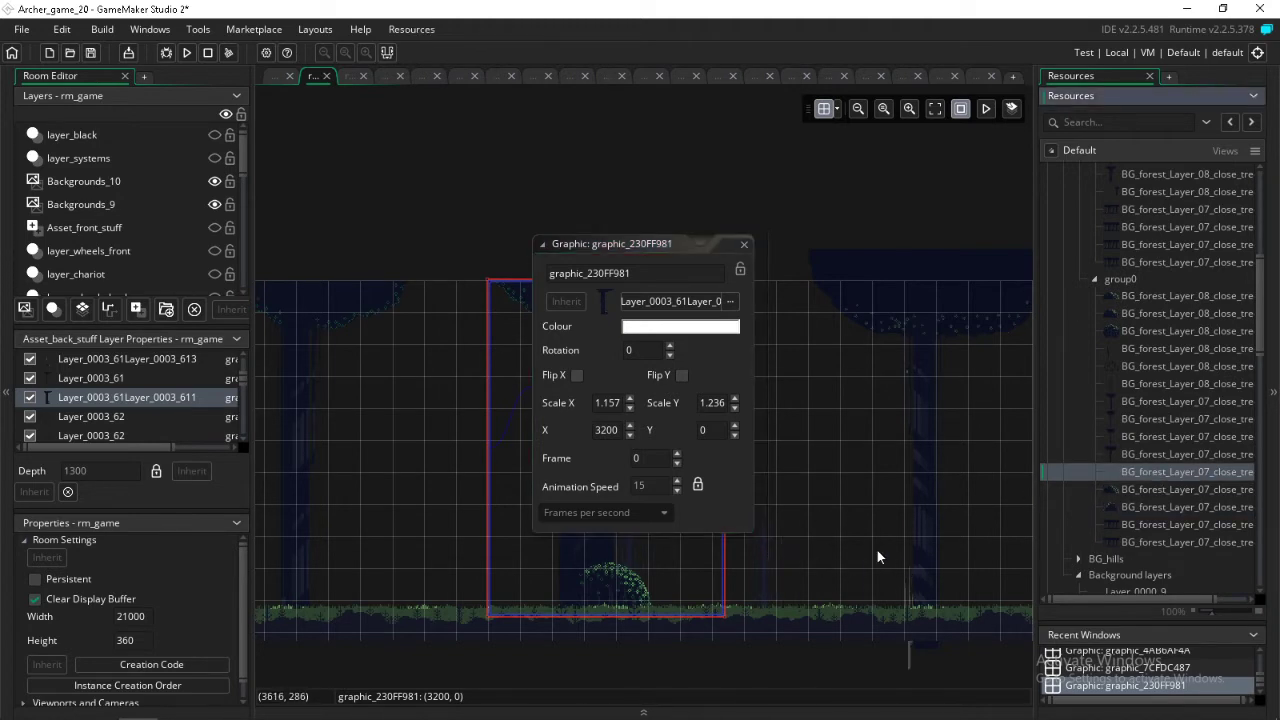
{"action": "left_click", "coordinate": [804, 524], "text": "alt"}
{"action": "scroll", "coordinate": [804, 527], "scroll_direction": "left", "scroll_amount": 5}
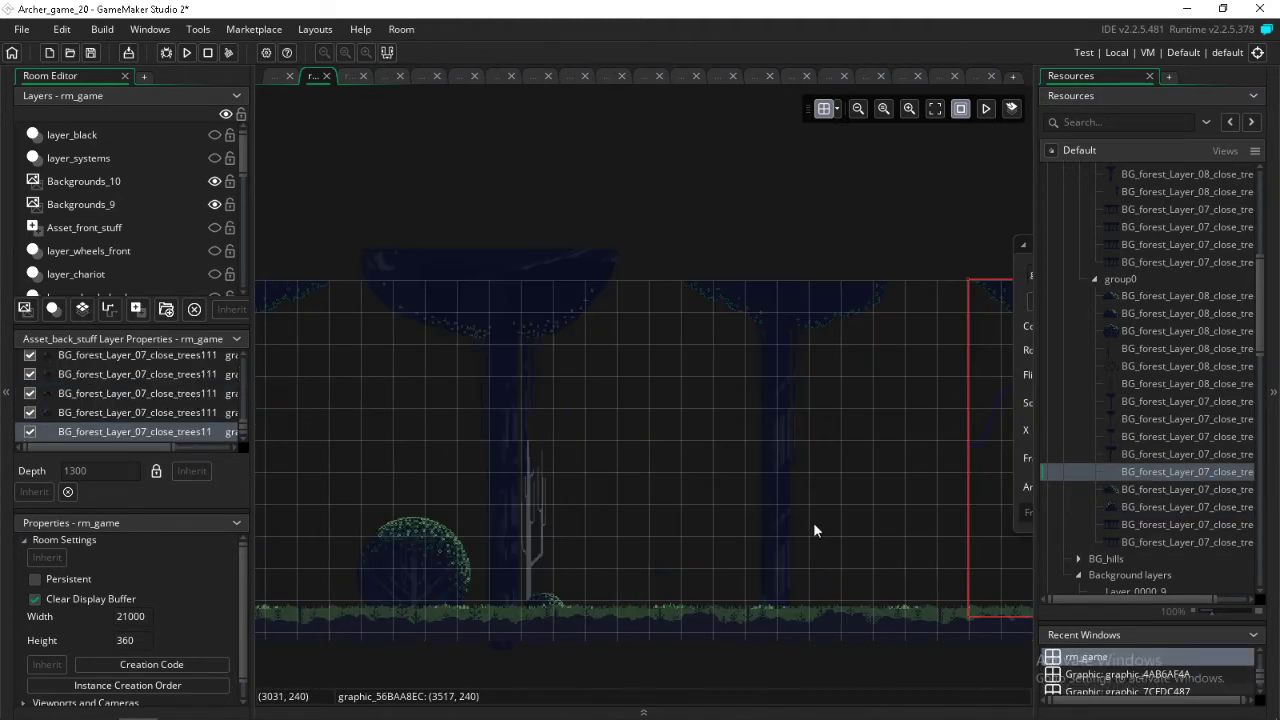
{"action": "scroll", "coordinate": [862, 516], "scroll_direction": "left", "scroll_amount": 10}
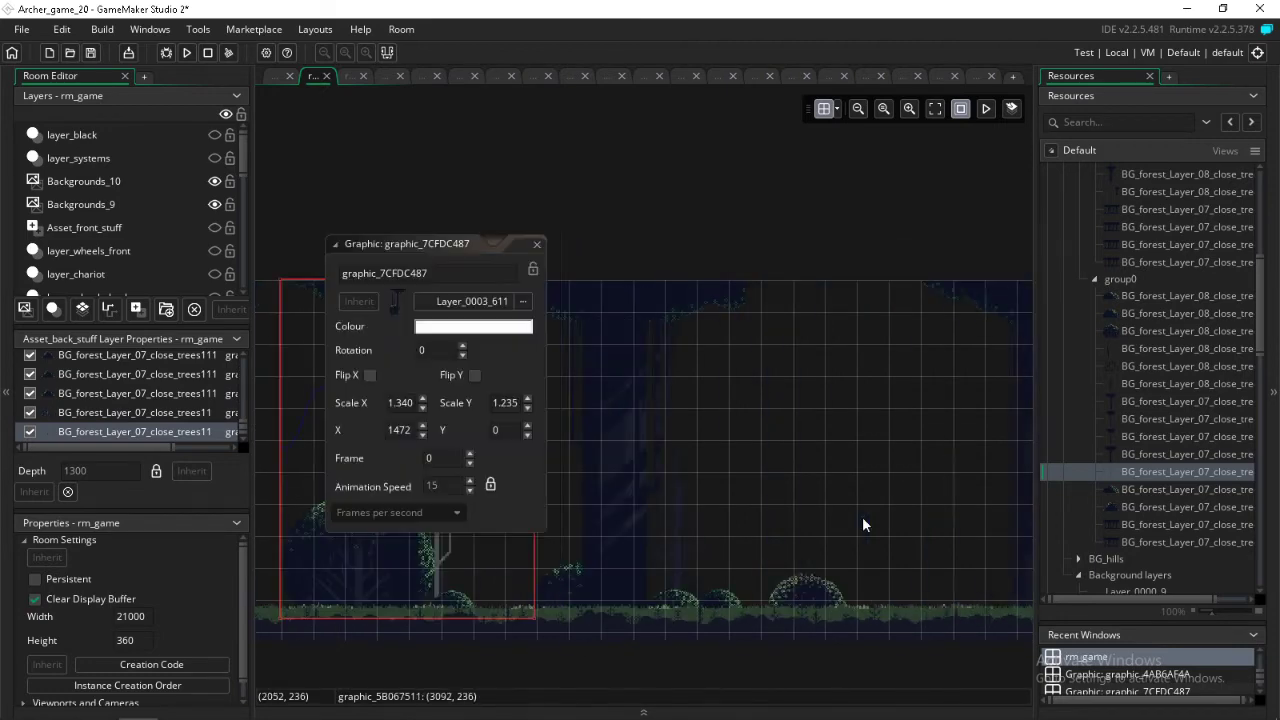
{"action": "scroll", "coordinate": [945, 516], "scroll_direction": "down", "scroll_amount": 4, "text": "ctrl"}
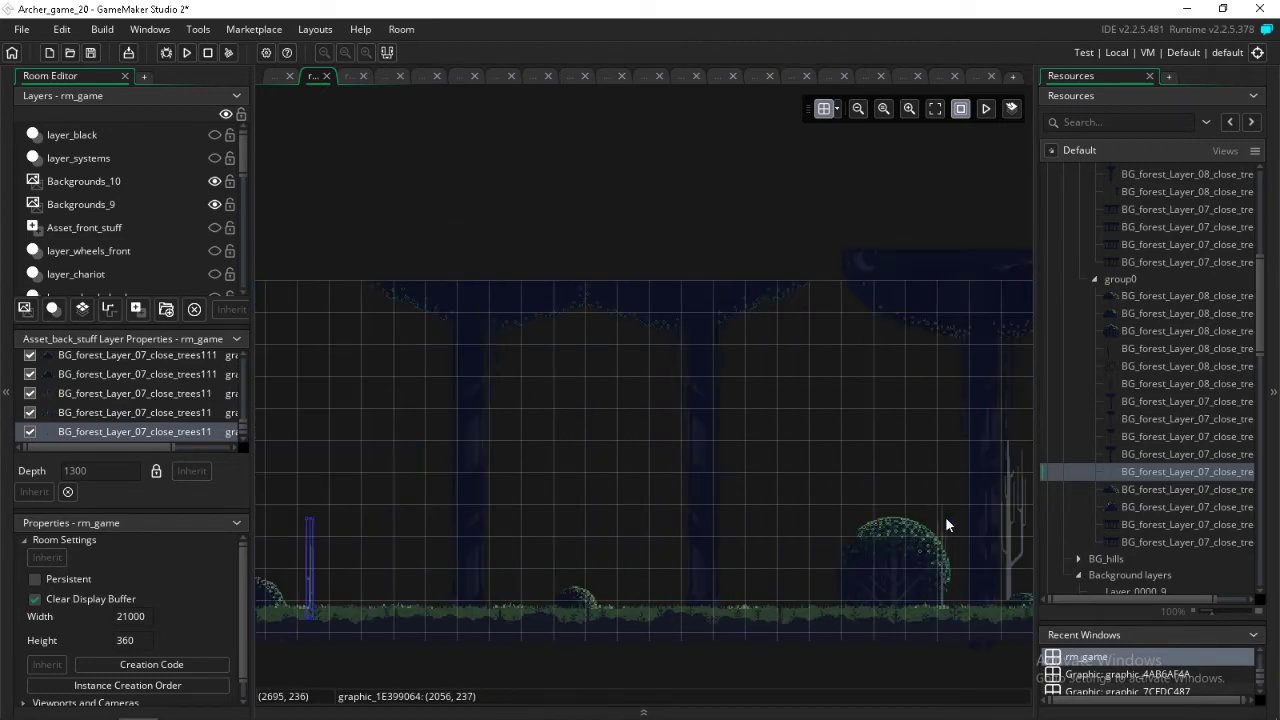
- Place more BG_forest_Layer_07_close_trees11 trunks farther along the room at about (6201, 235) and (8284, 238)
{"action": "scroll", "coordinate": [939, 510], "scroll_direction": "up", "scroll_amount": 3, "text": "ctrl"}
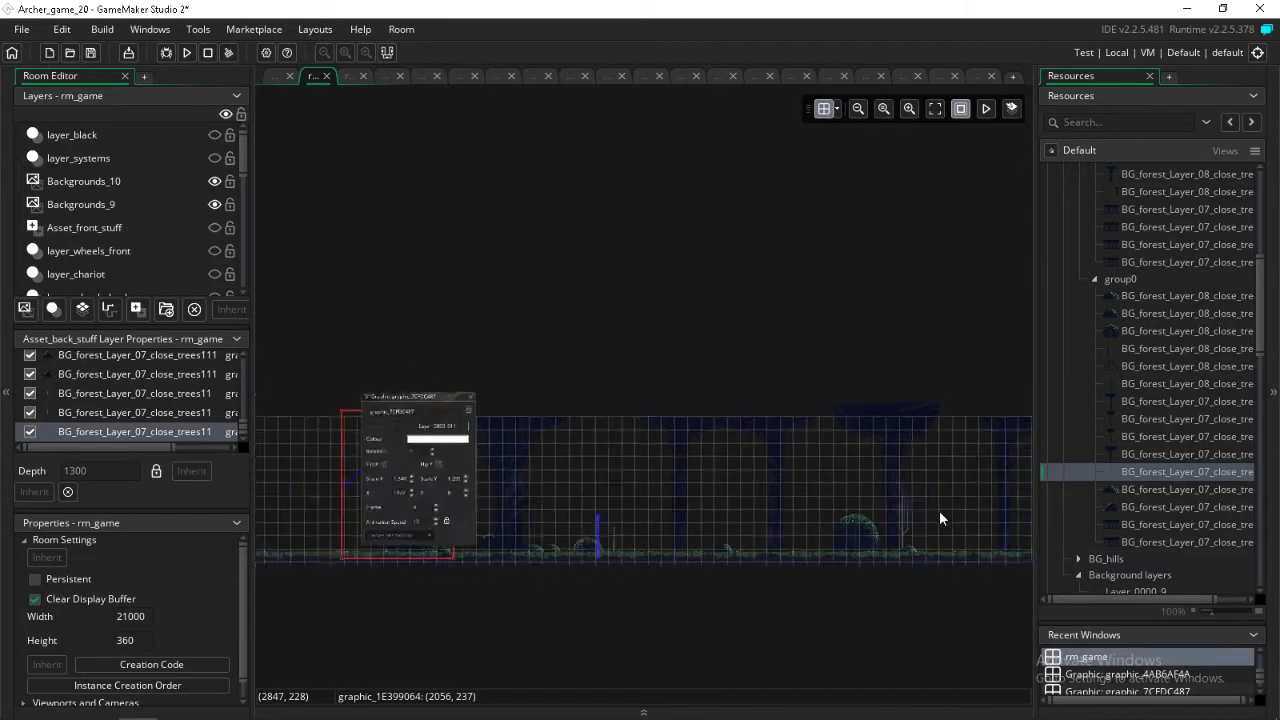
{"action": "scroll", "coordinate": [937, 512], "scroll_direction": "down", "scroll_amount": 5}
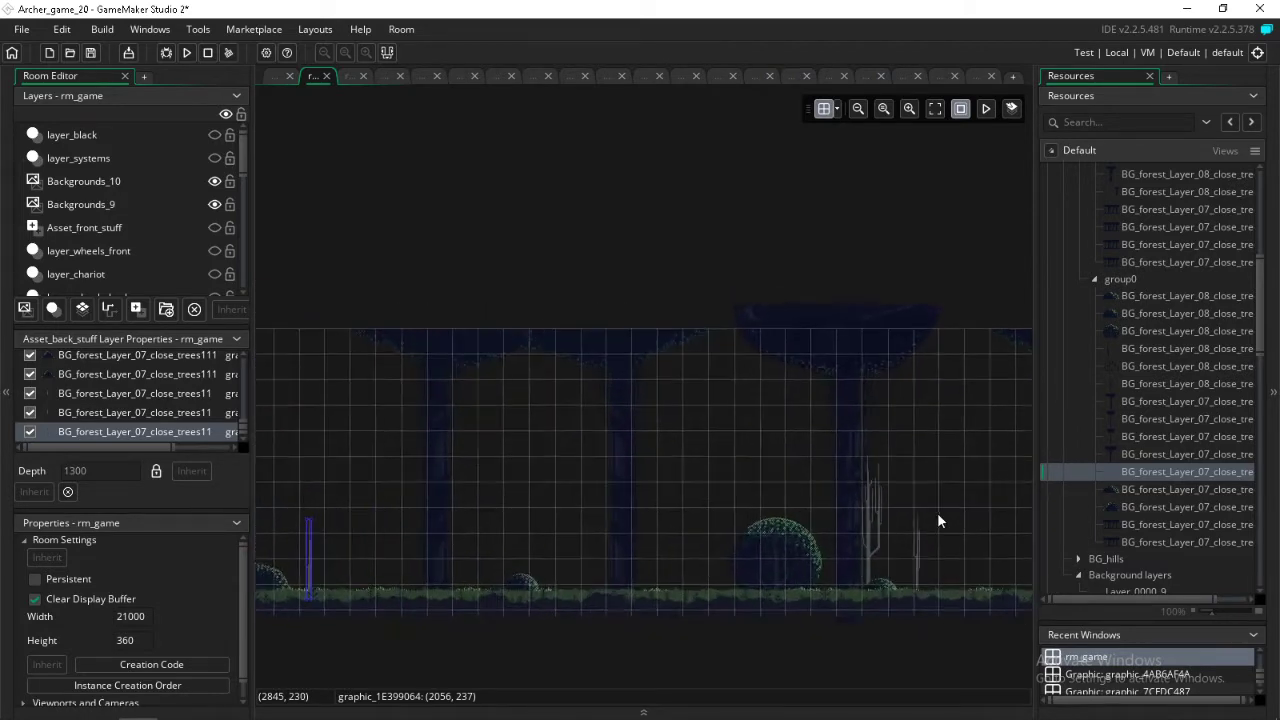
{"action": "scroll", "coordinate": [937, 513], "scroll_direction": "up", "scroll_amount": 3}
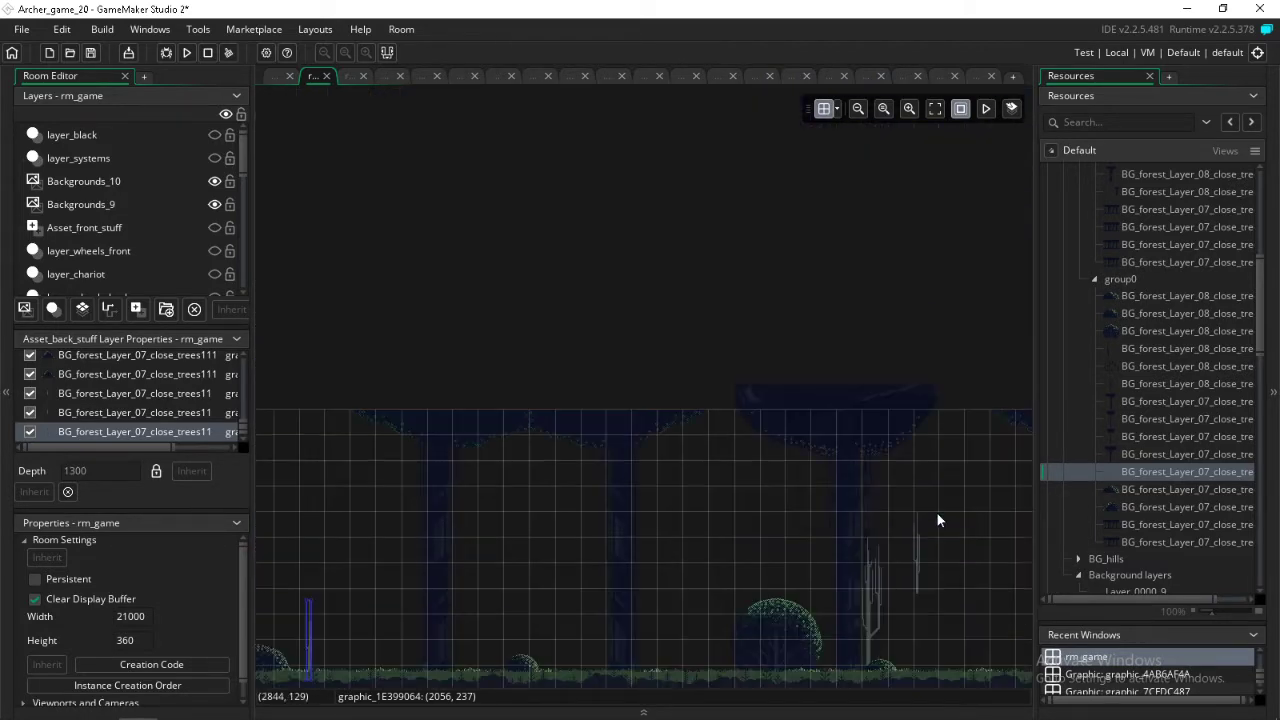
{"action": "scroll", "coordinate": [936, 513], "scroll_direction": "right", "scroll_amount": 10, "text": "shift"}
{"action": "scroll", "coordinate": [934, 512], "scroll_direction": "right", "scroll_amount": 15, "text": "shift"}
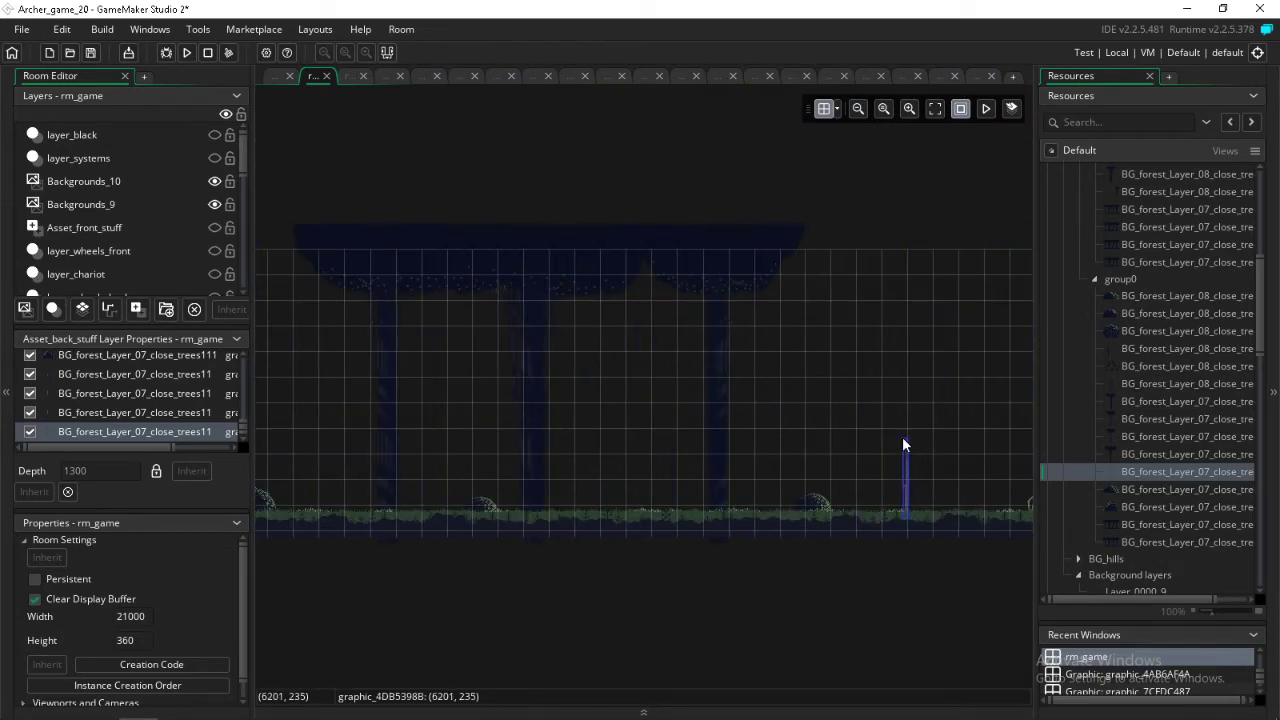
{"action": "scroll", "coordinate": [902, 436], "scroll_direction": "right", "scroll_amount": 13, "text": "shift"}
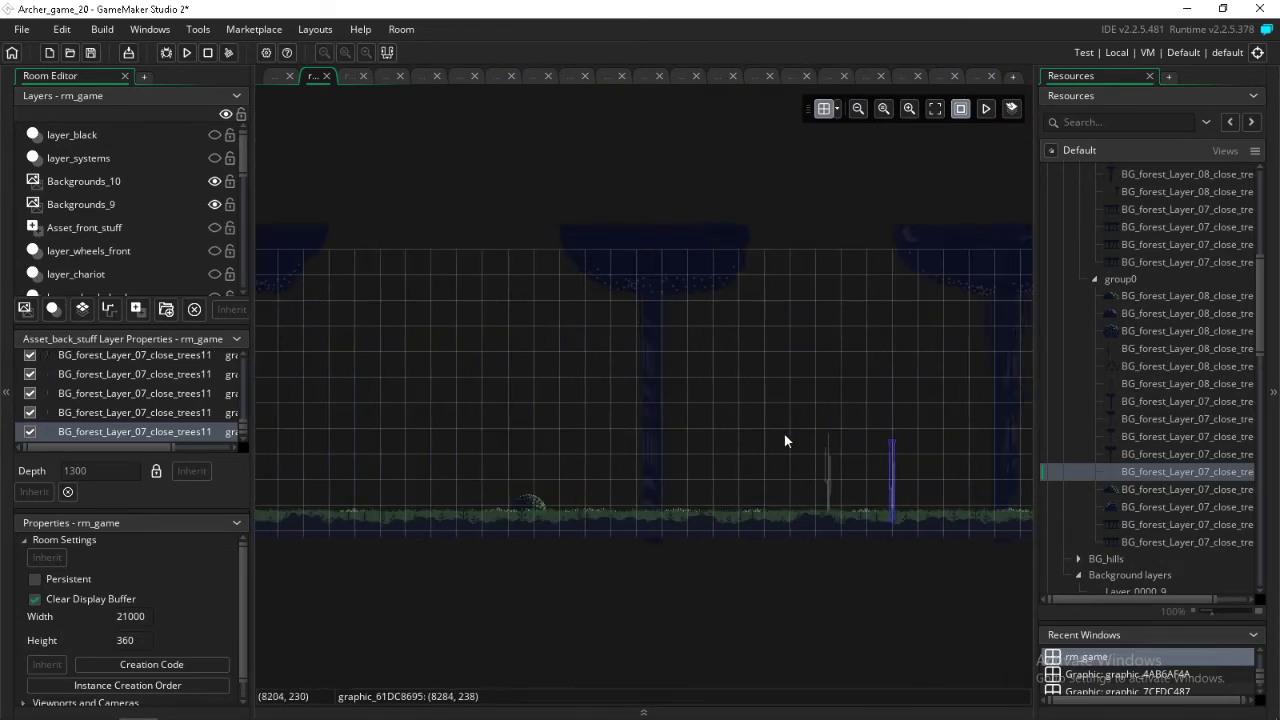
- Place thin BG_forest_Layer_07_close_trees11 trunks on the back layer at about (7886, 231) and (10040, 237)
{"action": "scroll", "coordinate": [571, 440], "scroll_direction": "right", "scroll_amount": 4, "text": "shift"}
{"action": "scroll", "coordinate": [571, 436], "scroll_direction": "right", "scroll_amount": 9, "text": "shift"}
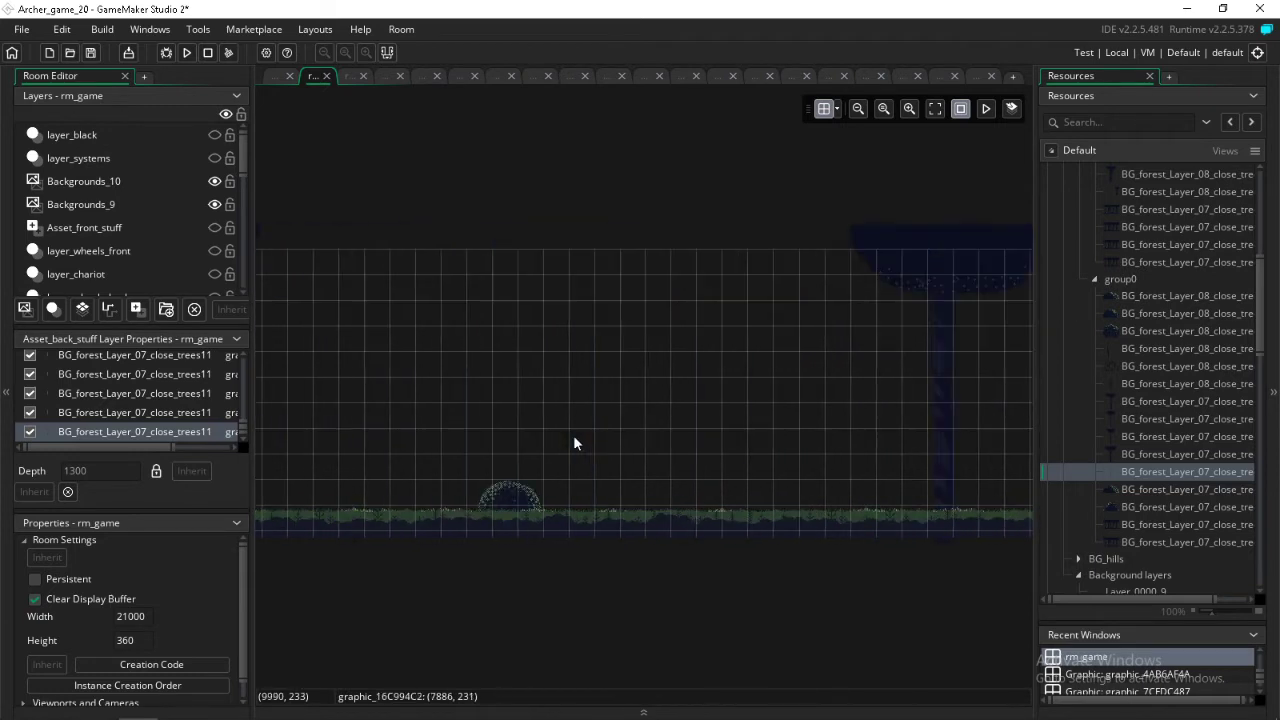
{"action": "scroll", "coordinate": [613, 438], "scroll_direction": "right", "scroll_amount": 9, "text": "shift"}
{"action": "scroll", "coordinate": [613, 440], "scroll_direction": "right", "scroll_amount": 2, "text": "shift"}
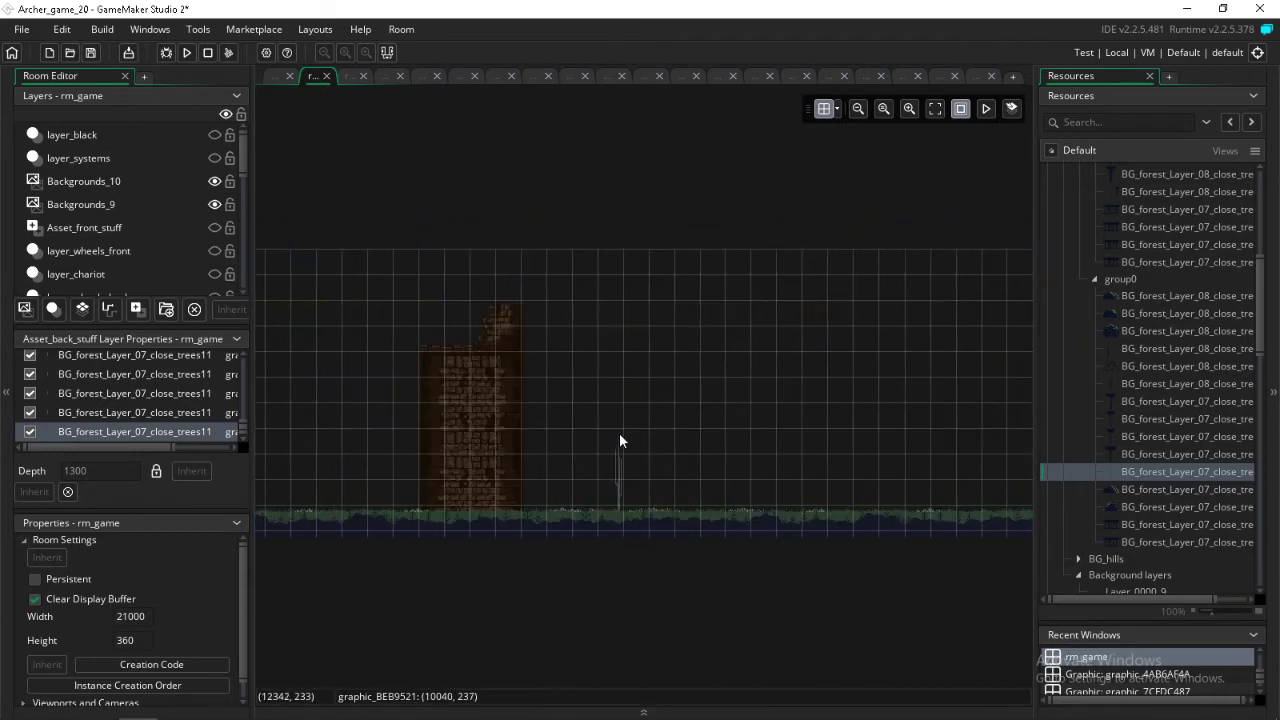
- Continue the thin trunks toward the castle, placing them at about (16077, 243), (15702, 238) and (18378, 242)
{"action": "scroll", "coordinate": [640, 440], "scroll_direction": "right", "scroll_amount": 7, "text": "shift"}
{"action": "scroll", "coordinate": [640, 442], "scroll_direction": "right", "scroll_amount": 8, "text": "shift"}
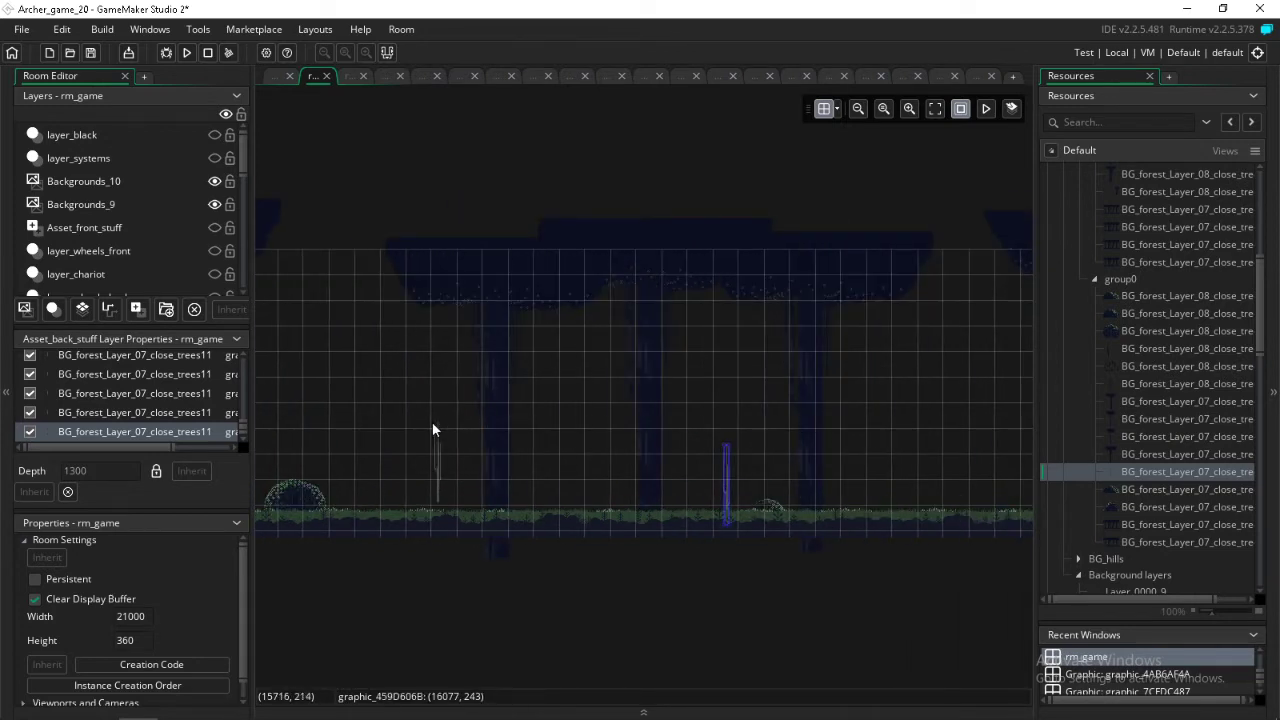
{"action": "scroll", "coordinate": [423, 439], "scroll_direction": "right", "scroll_amount": 3, "text": "shift"}
{"action": "scroll", "coordinate": [510, 445], "scroll_direction": "right", "scroll_amount": 5, "text": "shift"}
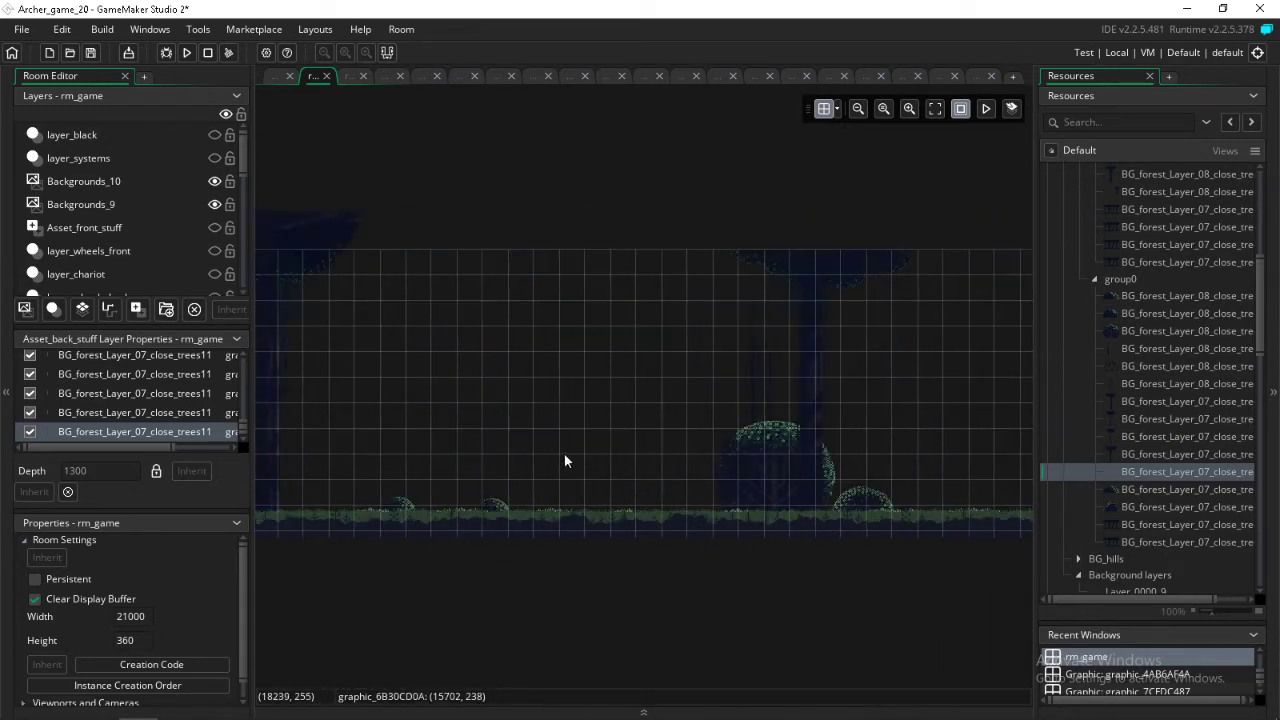
{"action": "scroll", "coordinate": [644, 447], "scroll_direction": "right", "scroll_amount": 6, "text": "shift"}
{"action": "scroll", "coordinate": [644, 446], "scroll_direction": "right", "scroll_amount": 5, "text": "shift"}
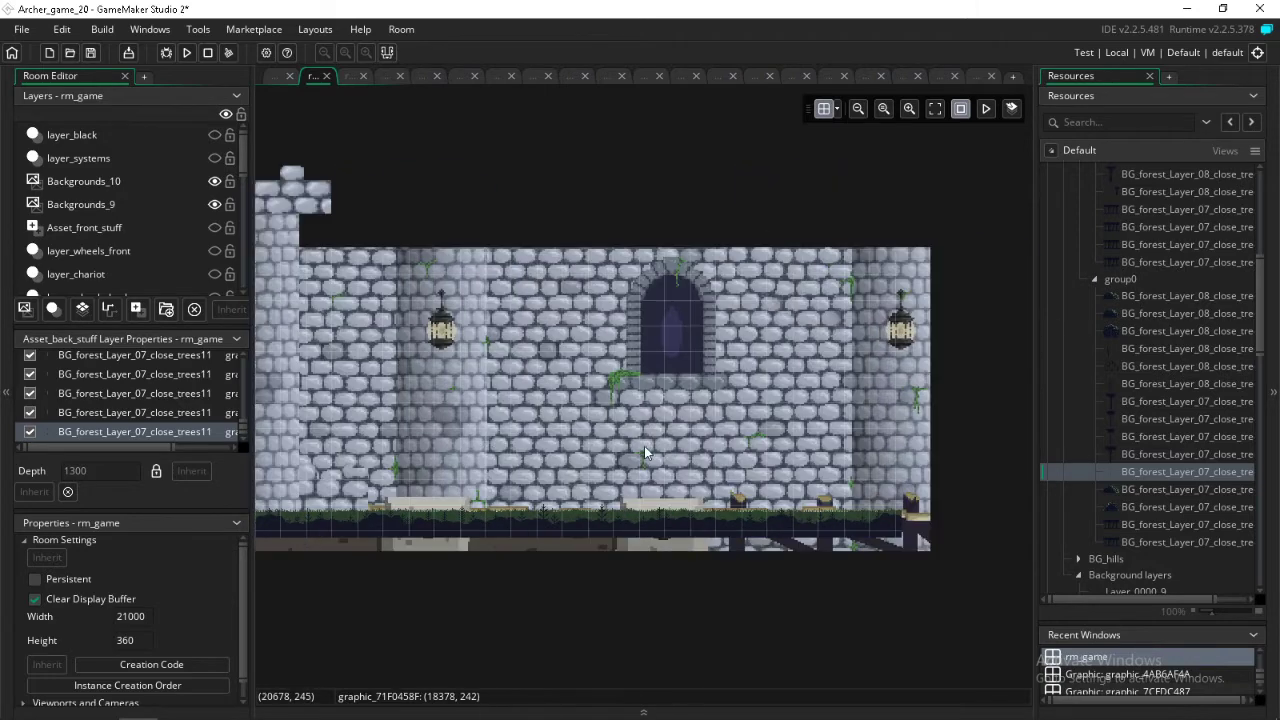
- Place BG_forest_Layer_08_close_trees11112 sprites on the back layer at about (19396, 291) and (17143, 298)
{"action": "scroll", "coordinate": [596, 449], "scroll_direction": "left", "scroll_amount": 2, "text": "shift"}
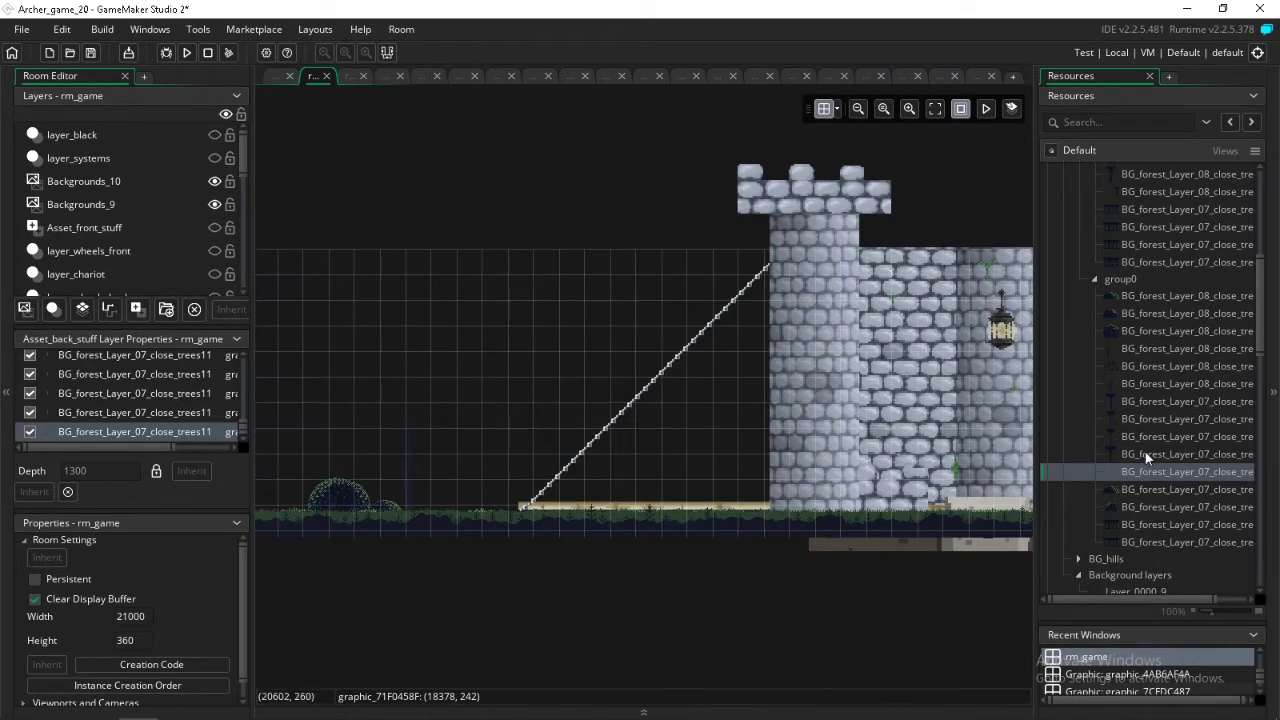
{"action": "left_click", "coordinate": [1141, 366]}
{"action": "scroll", "coordinate": [921, 450], "scroll_direction": "left", "scroll_amount": 3, "text": "shift"}
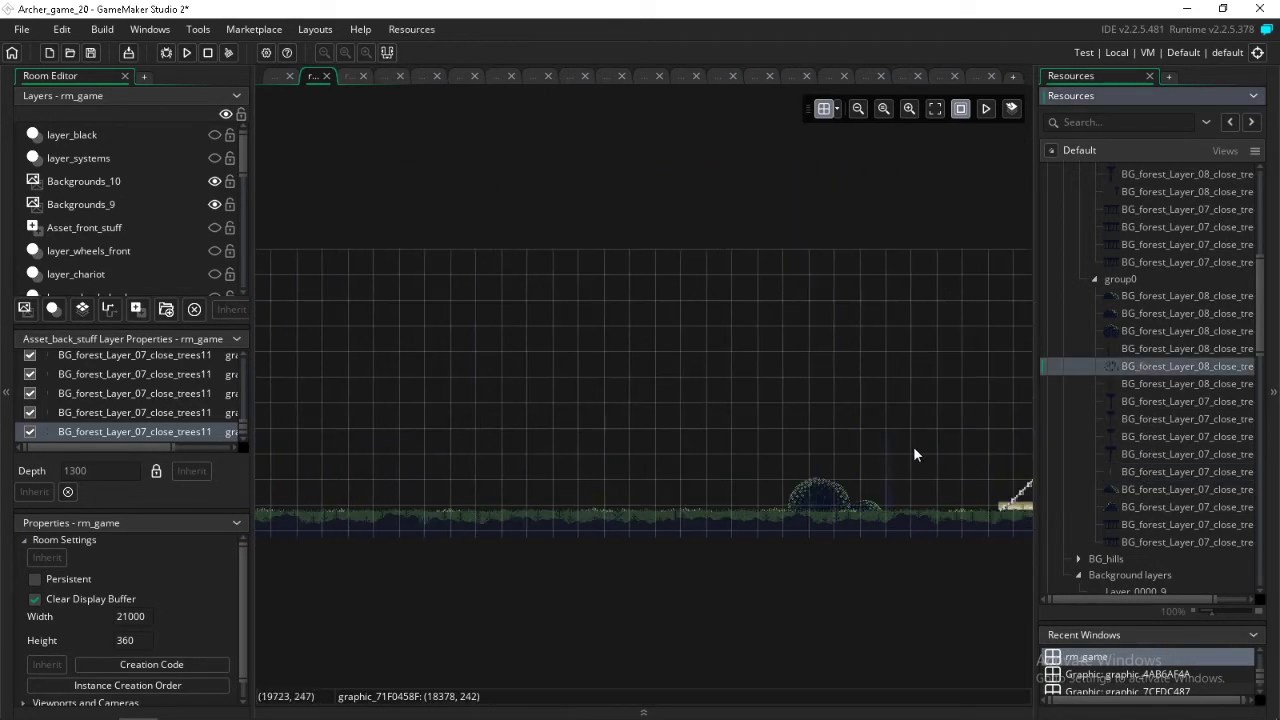
{"action": "left_click", "coordinate": [658, 484], "text": "alt"}
{"action": "scroll", "coordinate": [658, 484], "scroll_direction": "left", "scroll_amount": 10, "text": "shift"}
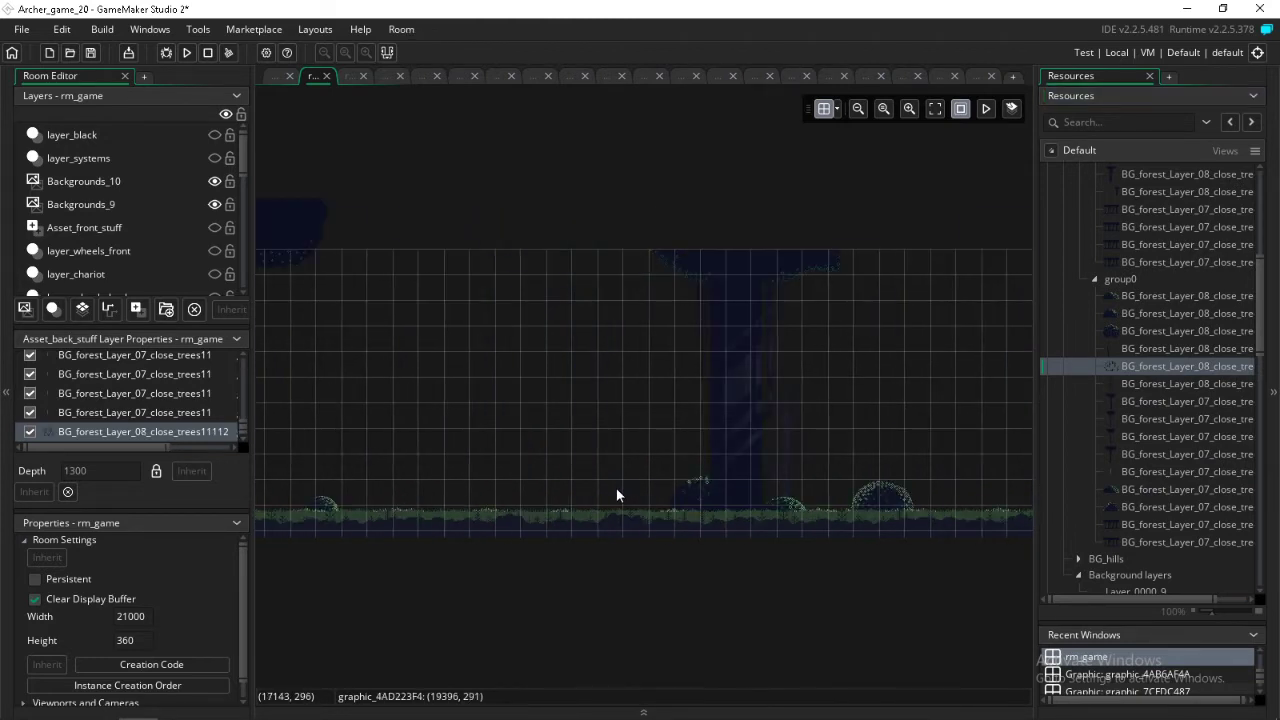
{"action": "left_click", "coordinate": [616, 488], "text": "alt"}
- Place more BG_forest_Layer_08_close_trees11112 sprites at about (13541, 298) and (9581, 303), working back toward the room's start
{"action": "scroll", "coordinate": [616, 488], "scroll_direction": "left", "scroll_amount": 16, "text": "shift"}
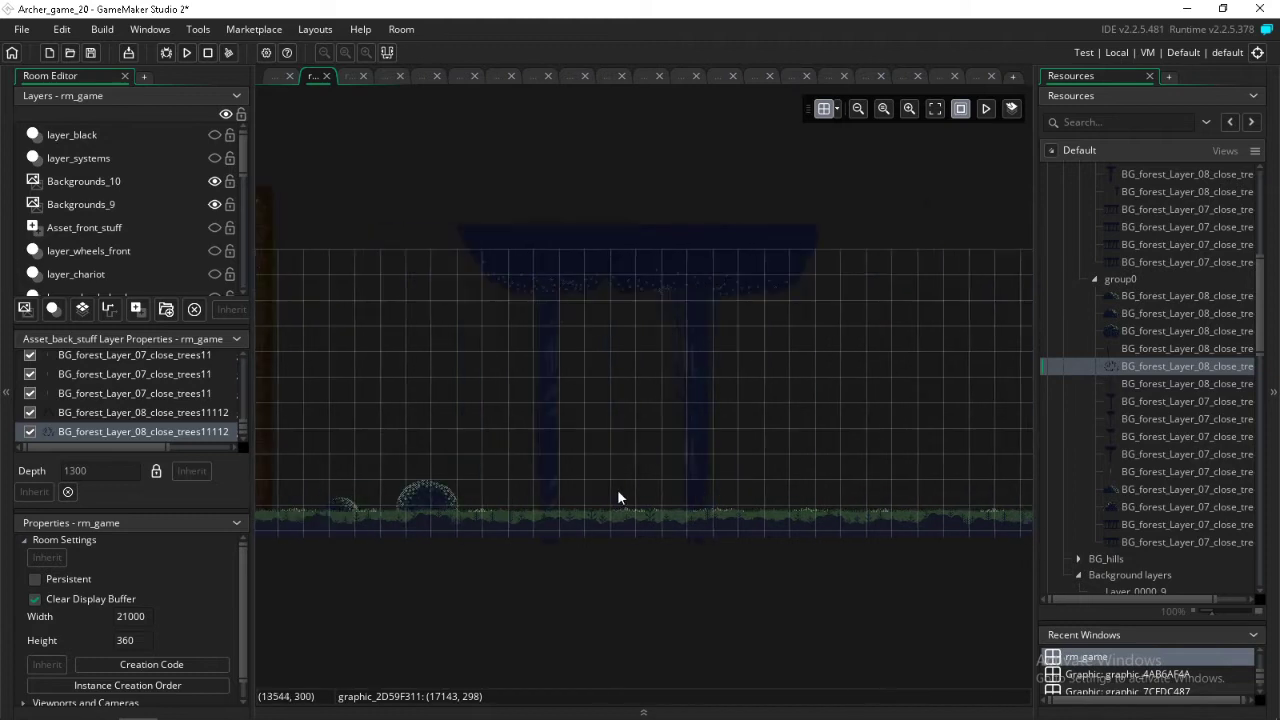
{"action": "scroll", "coordinate": [625, 487], "scroll_direction": "left", "scroll_amount": 1, "text": "shift"}
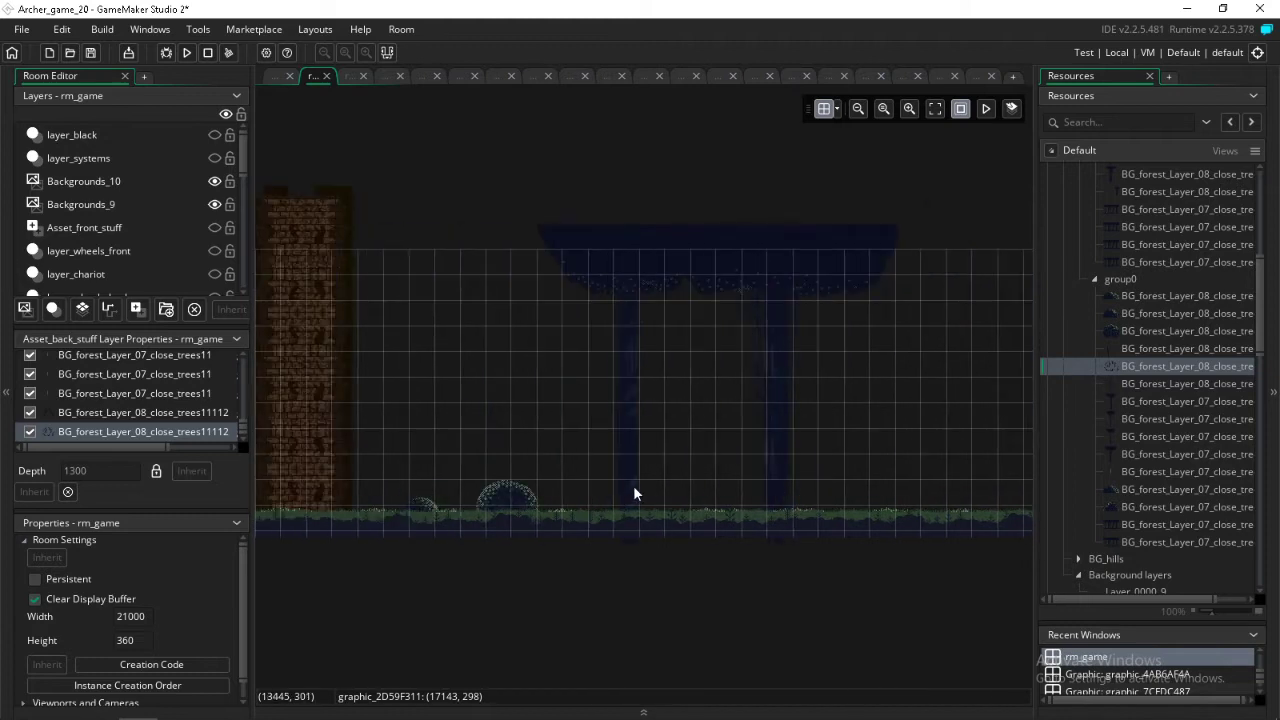
{"action": "left_click", "coordinate": [695, 489], "text": "alt"}
{"action": "scroll", "coordinate": [694, 487], "scroll_direction": "left", "scroll_amount": 18, "text": "shift"}
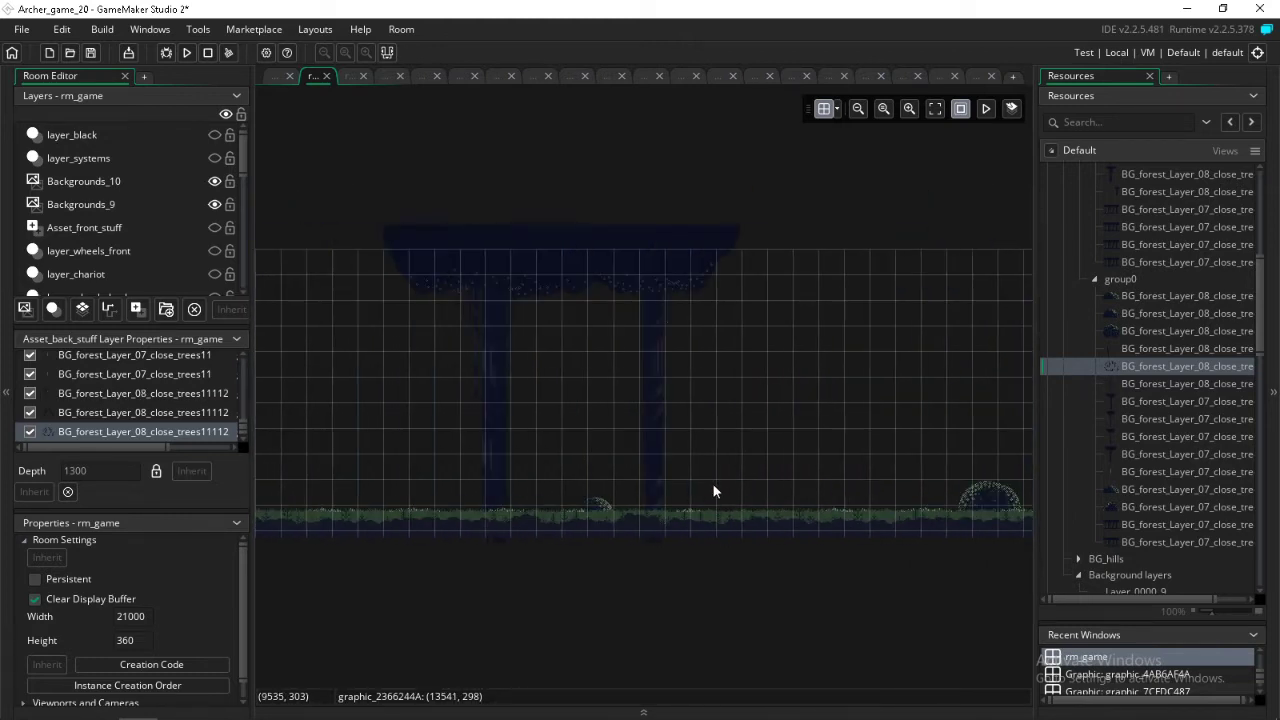
{"action": "left_click", "coordinate": [727, 490], "text": "alt"}
- Place further BG_forest_Layer_08_close_trees11112 sprites along the ground at about (7625, 289) and (5428, 294)
{"action": "scroll", "coordinate": [700, 494], "scroll_direction": "left", "scroll_amount": 7, "text": "shift"}
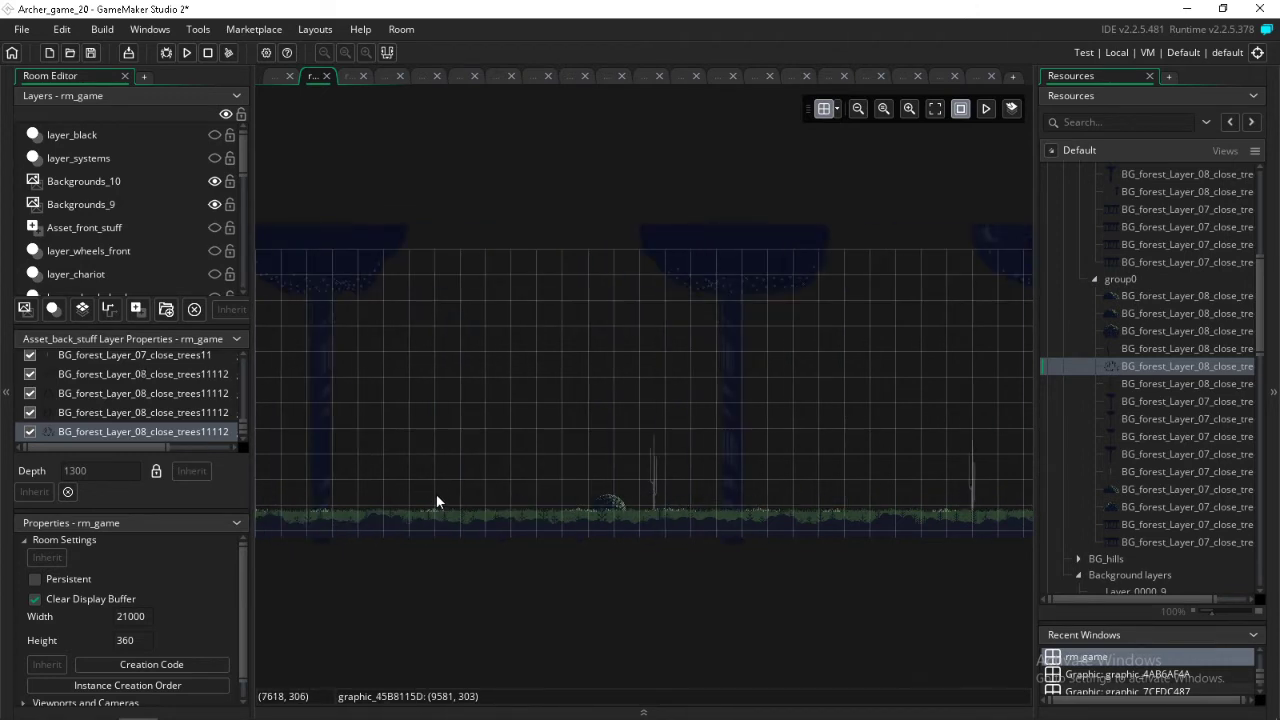
{"action": "scroll", "coordinate": [437, 496], "scroll_direction": "up", "scroll_amount": 3, "text": "ctrl"}
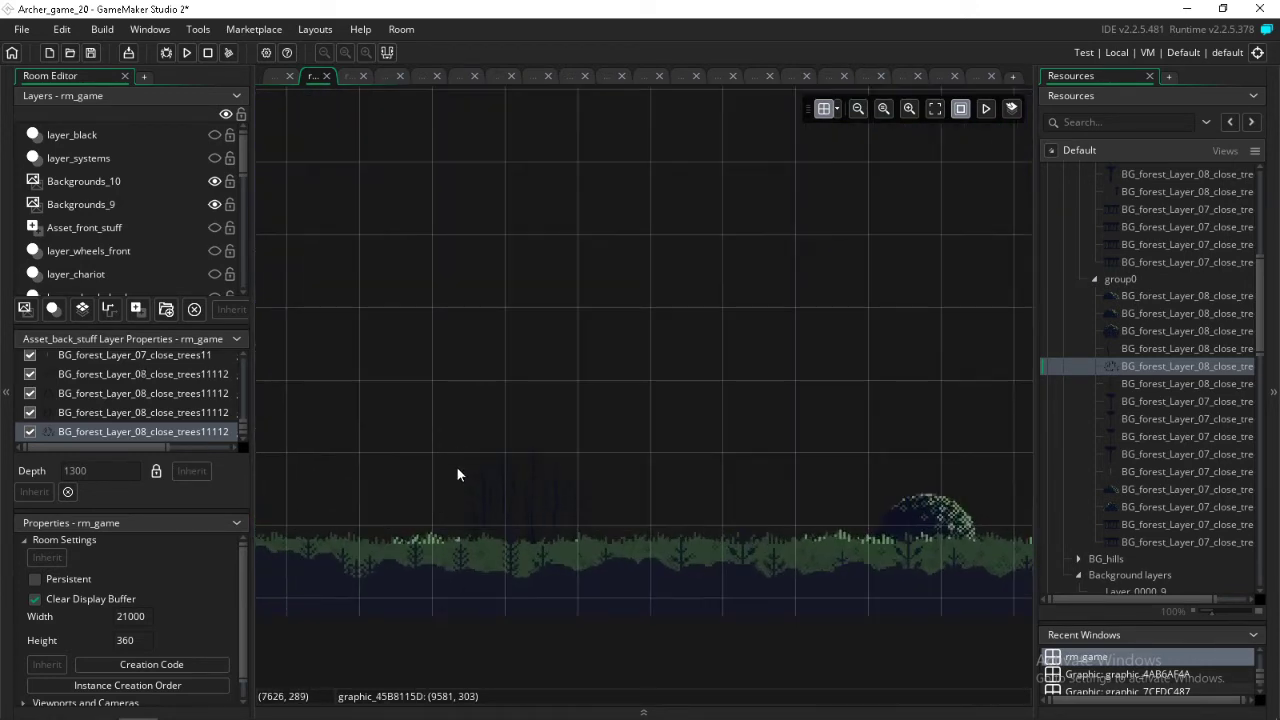
{"action": "left_click", "coordinate": [453, 465], "text": "alt"}
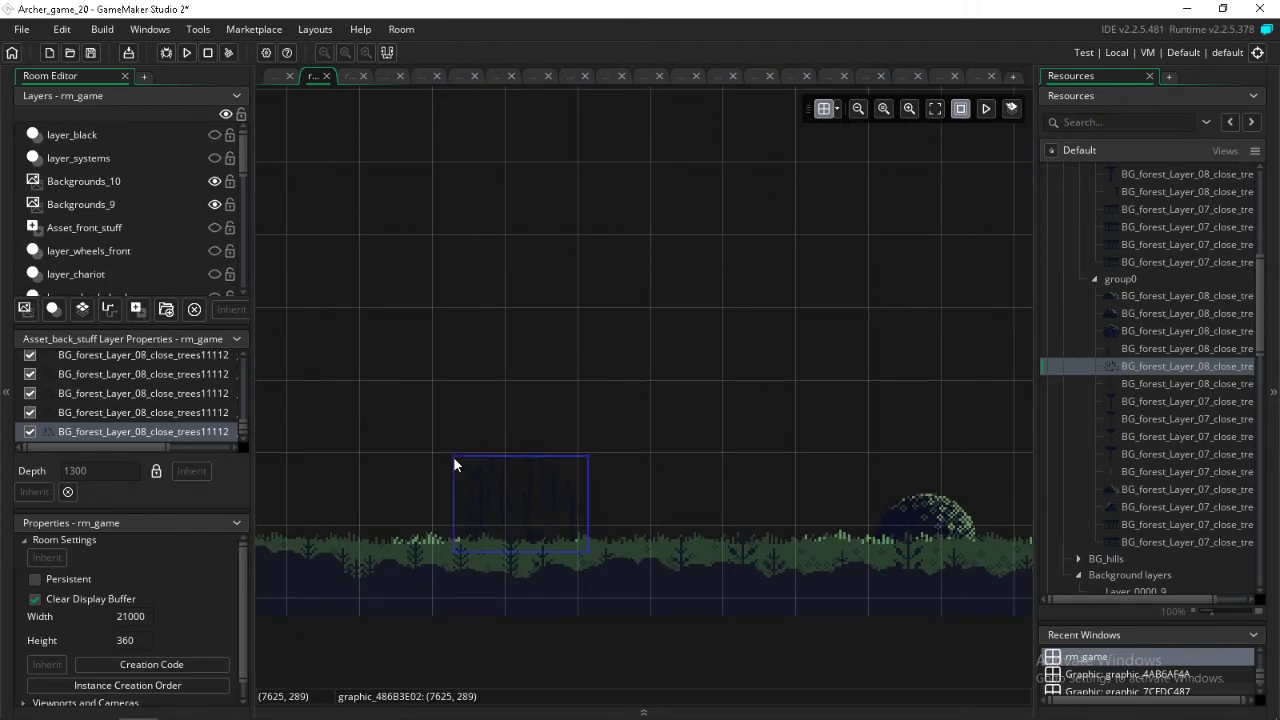
{"action": "scroll", "coordinate": [326, 468], "scroll_direction": "left", "scroll_amount": 10, "text": "shift"}
{"action": "scroll", "coordinate": [326, 470], "scroll_direction": "left", "scroll_amount": 8, "text": "shift"}
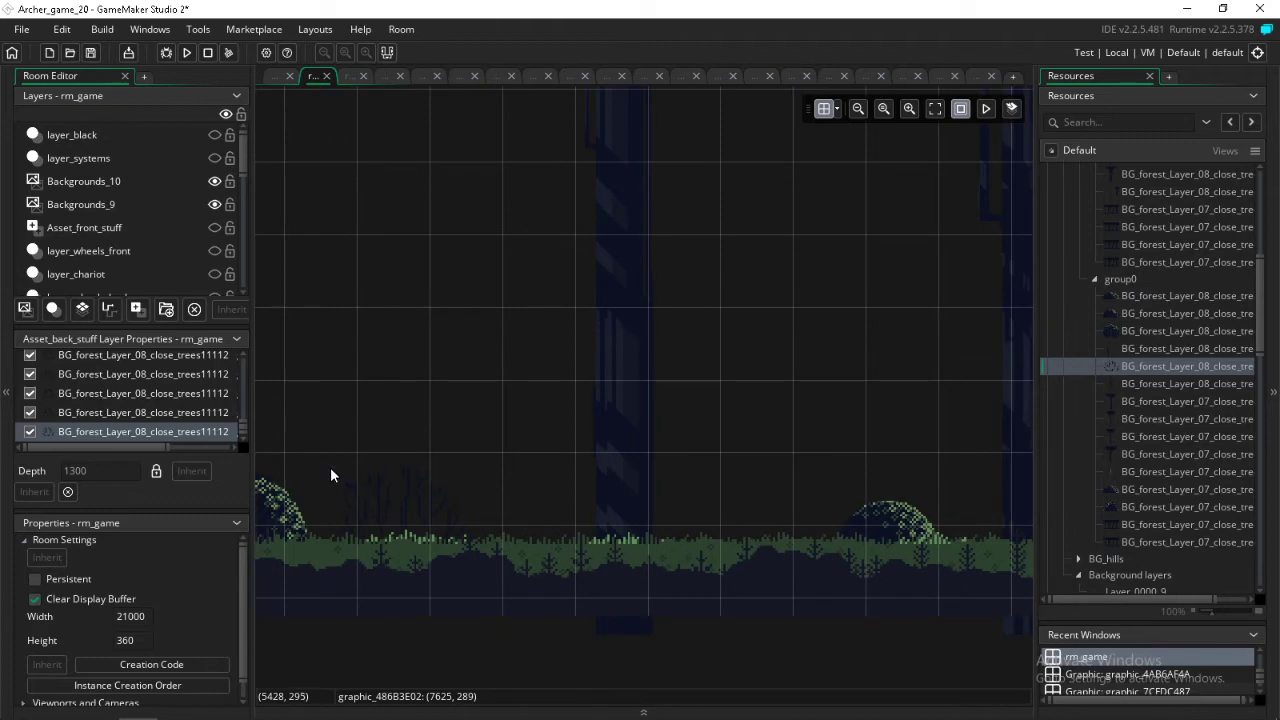
{"action": "scroll", "coordinate": [331, 470], "scroll_direction": "left", "scroll_amount": 4, "text": "shift"}
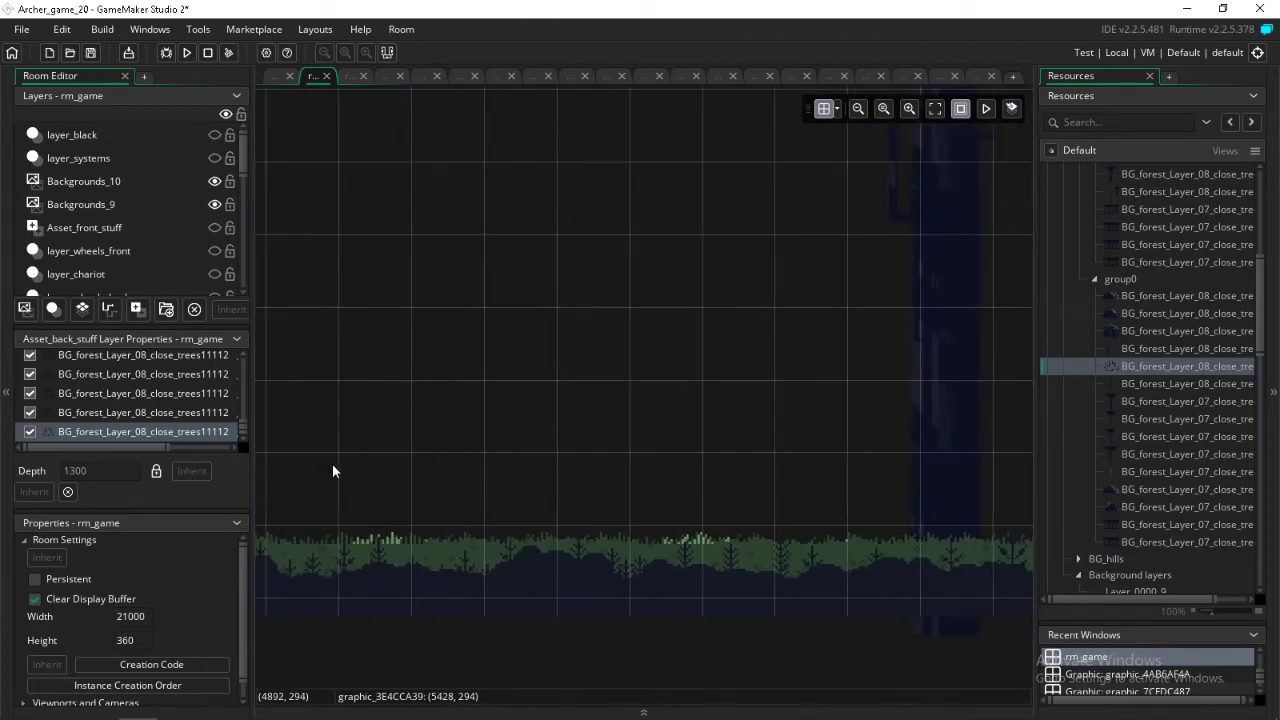
- Make all layers of rm_game visible again and save the project
{"action": "left_click", "coordinate": [226, 114]}
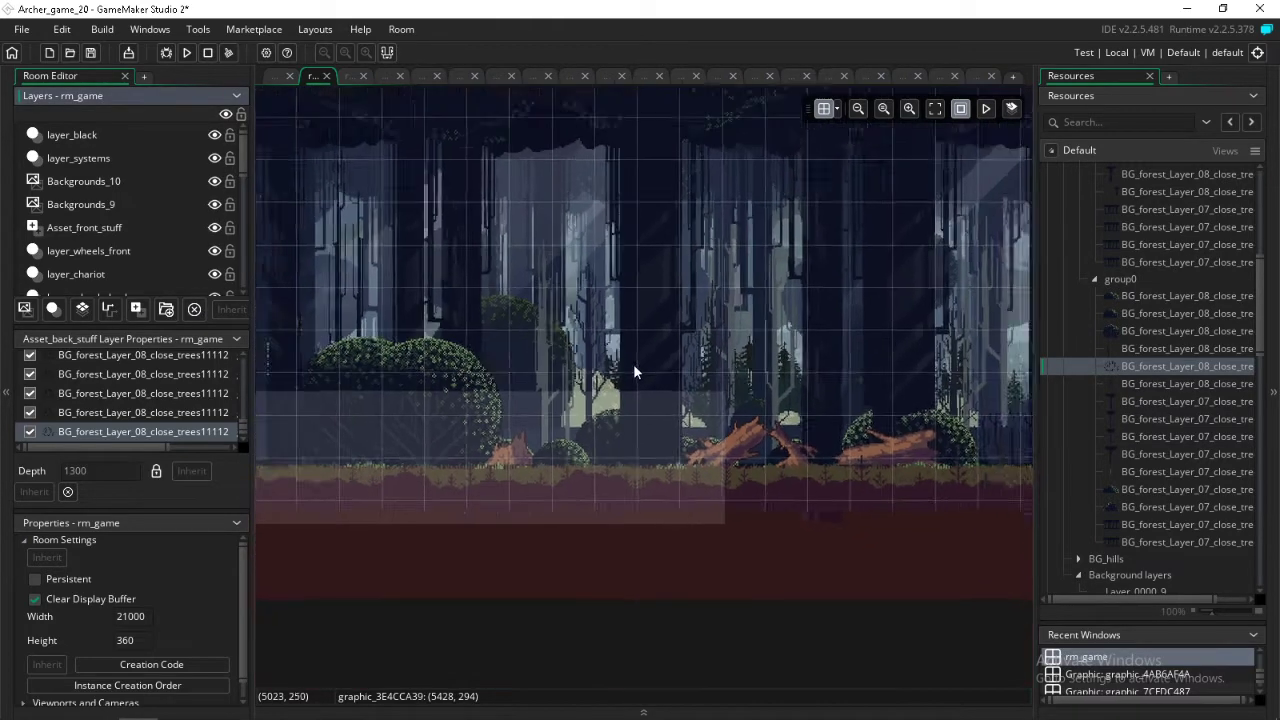
{"action": "scroll", "coordinate": [633, 370], "scroll_direction": "down", "scroll_amount": 3, "text": "ctrl"}
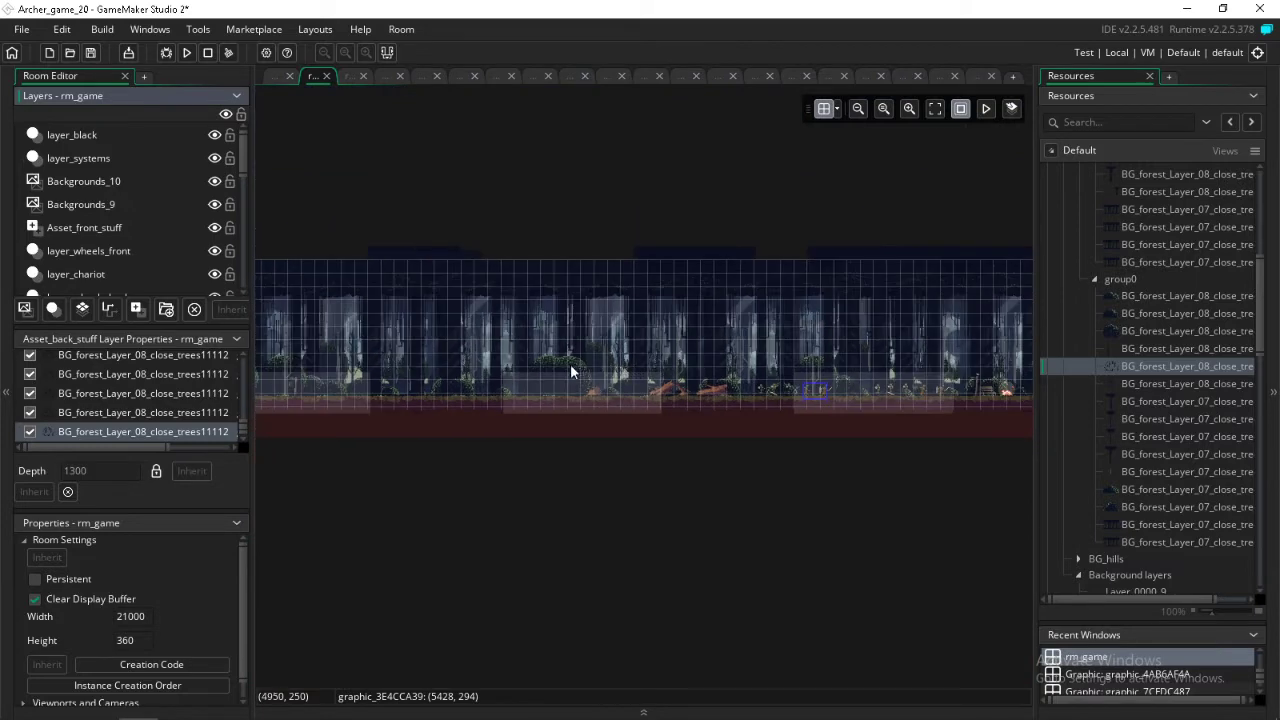
{"action": "left_click", "coordinate": [90, 52]}
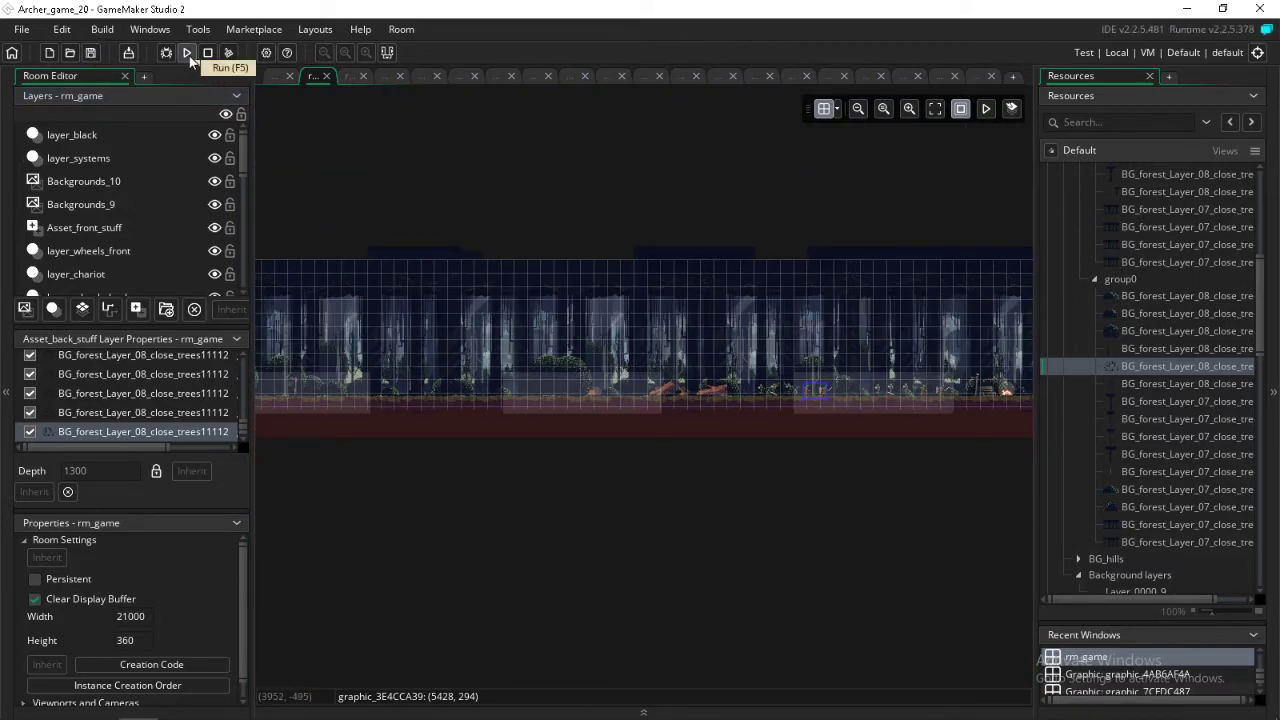
- Run the game and start play from its main menu to test the new forest scenery
{"action": "left_click", "coordinate": [188, 55]}
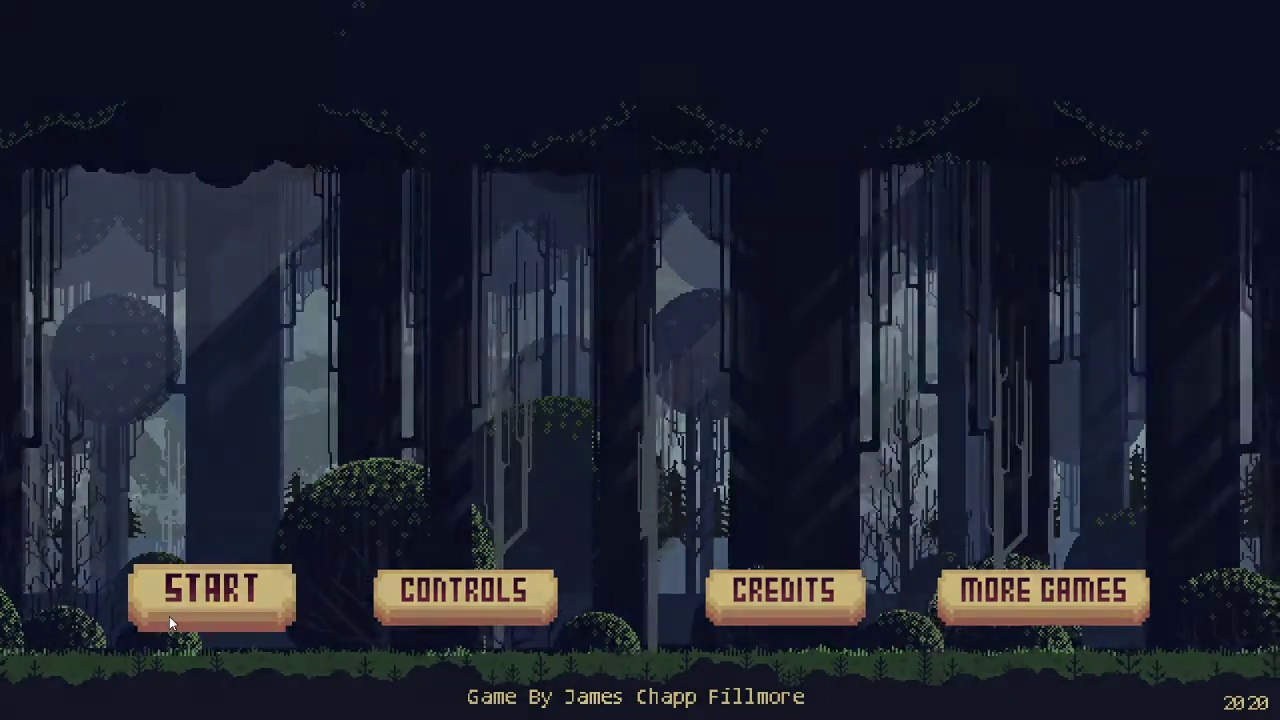
{"action": "left_click", "coordinate": [180, 614]}
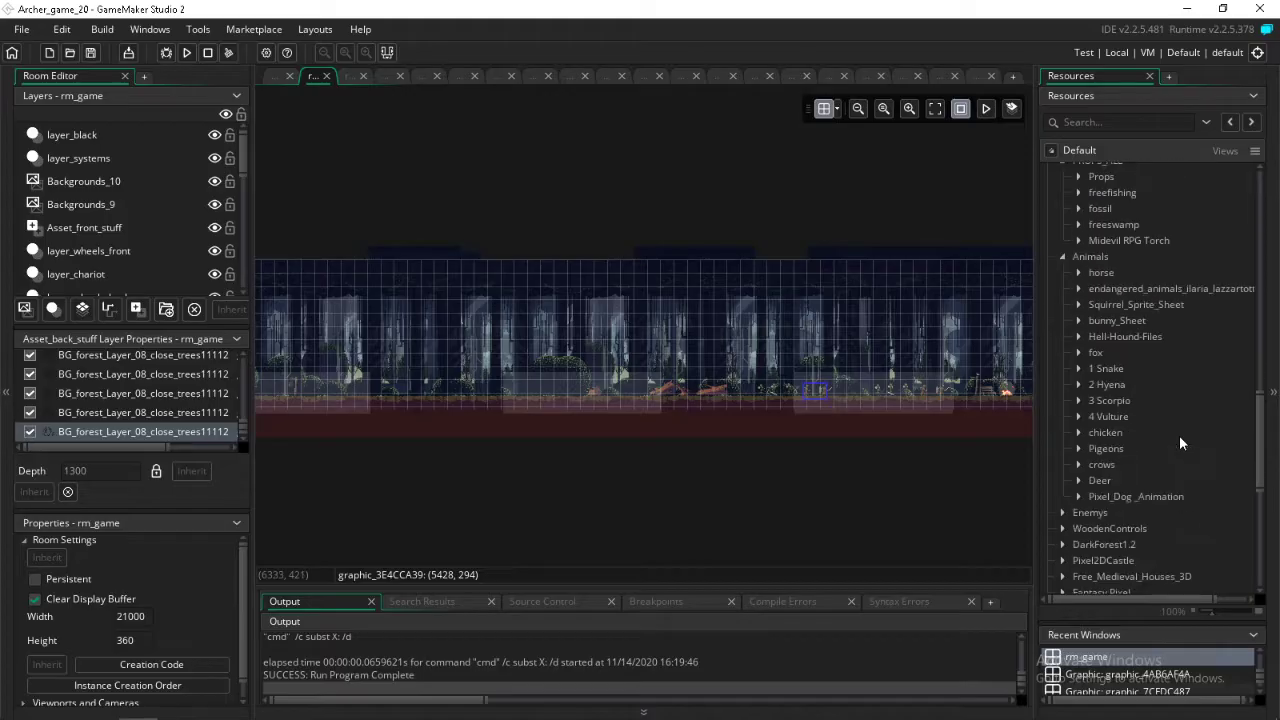
- Collapse the resource tree, open the obj_wall object and turn off its Visible option
{"action": "scroll", "coordinate": [1179, 437], "scroll_direction": "down", "scroll_amount": 5}
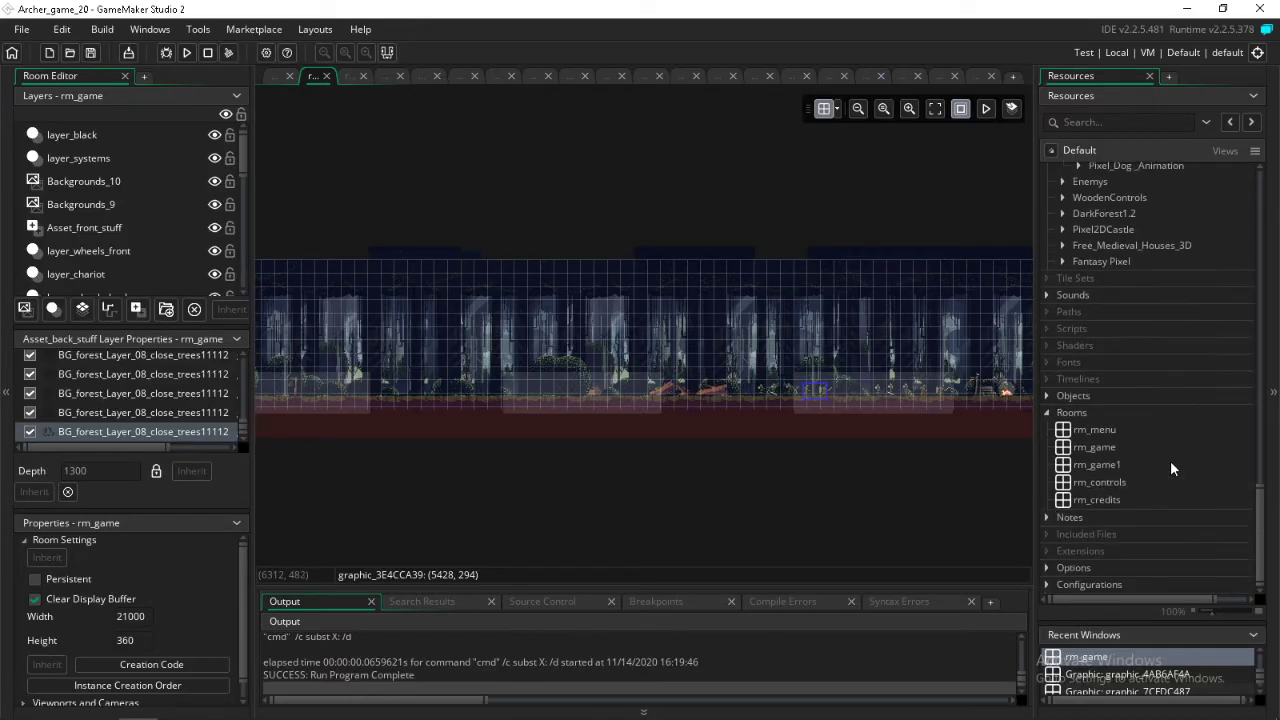
{"action": "scroll", "coordinate": [1110, 441], "scroll_direction": "up", "scroll_amount": 3}
{"action": "scroll", "coordinate": [1109, 445], "scroll_direction": "up", "scroll_amount": 10}
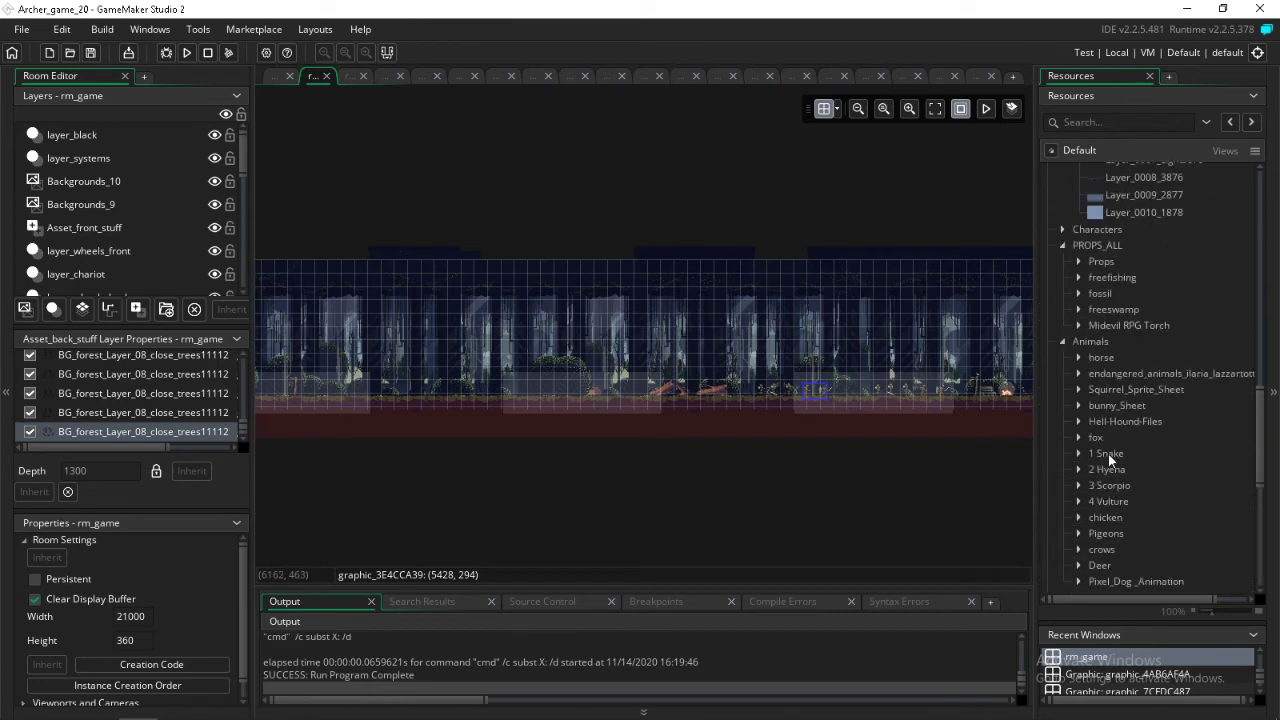
{"action": "scroll", "coordinate": [1108, 454], "scroll_direction": "up", "scroll_amount": 5}
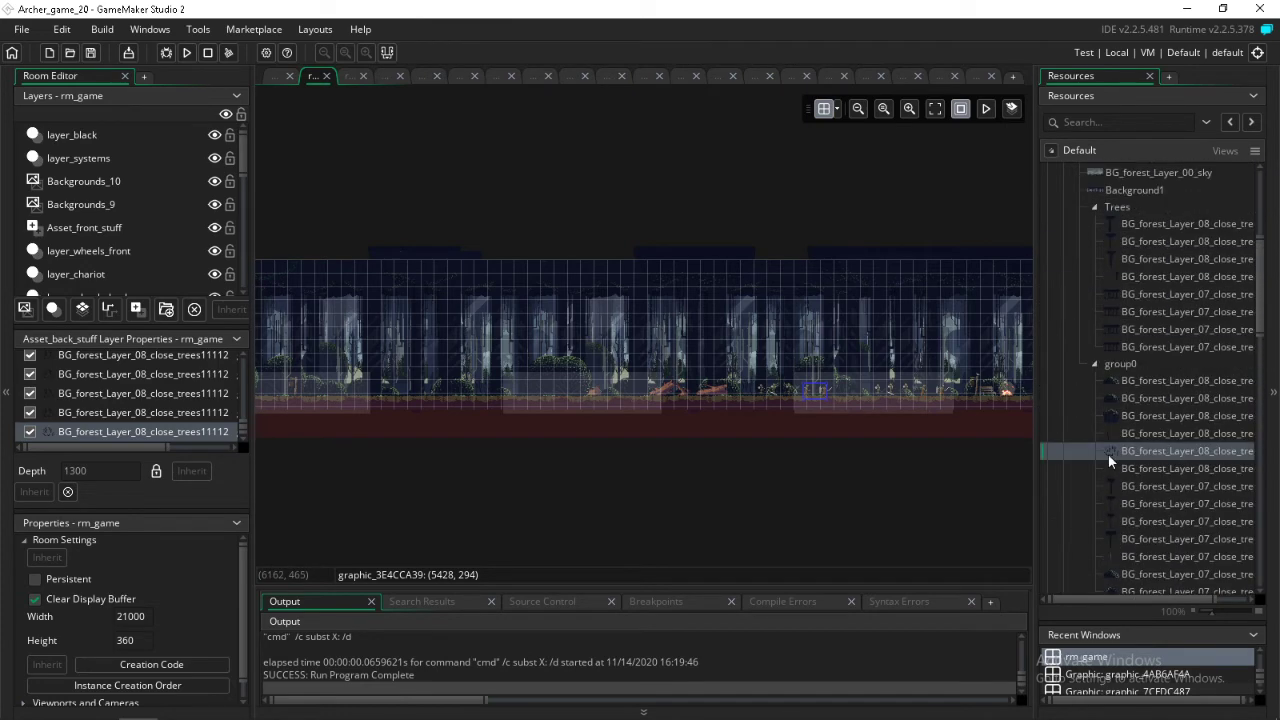
{"action": "scroll", "coordinate": [1108, 462], "scroll_direction": "down", "scroll_amount": 5}
{"action": "left_click", "coordinate": [1050, 149]}
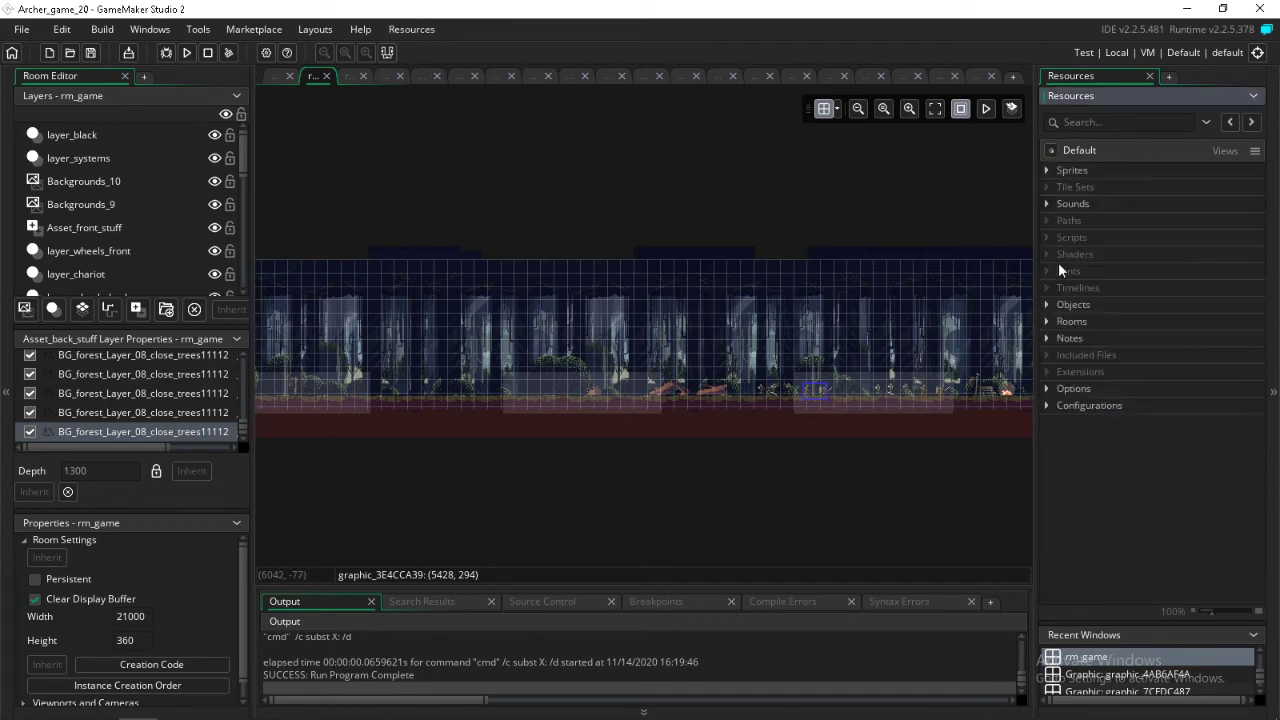
{"action": "left_click", "coordinate": [1046, 304]}
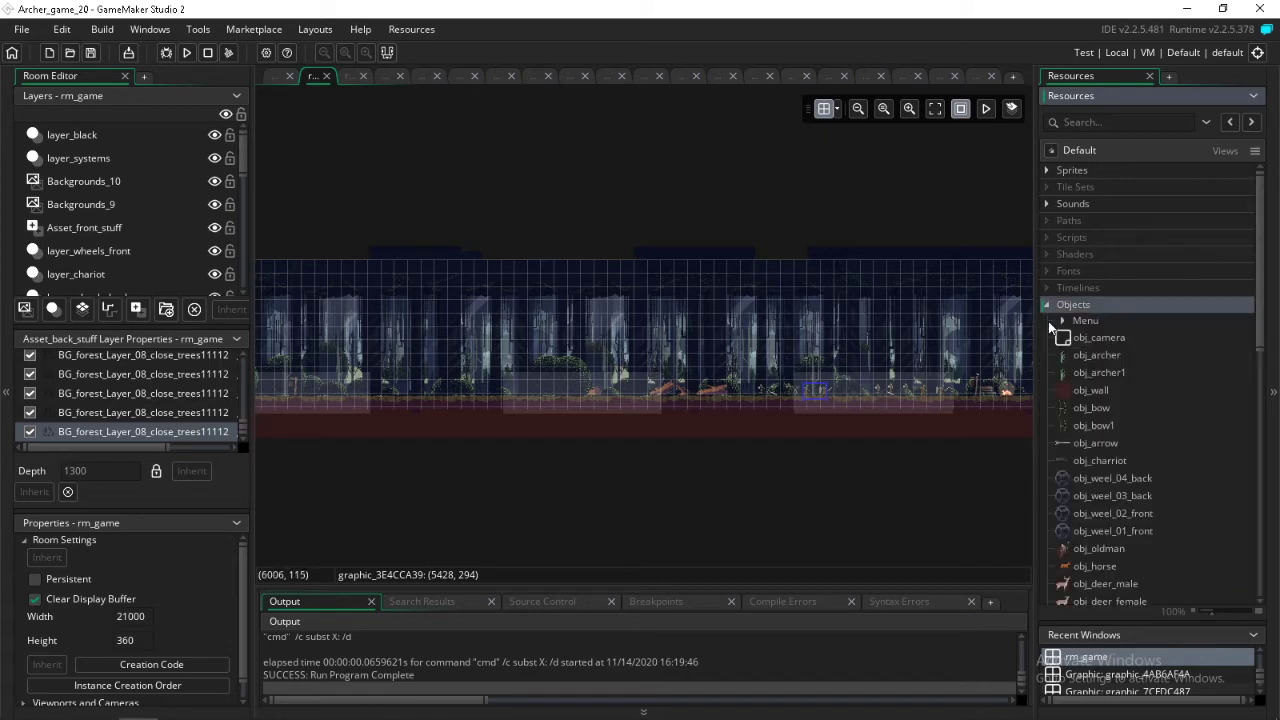
{"action": "double_click", "coordinate": [1082, 388]}
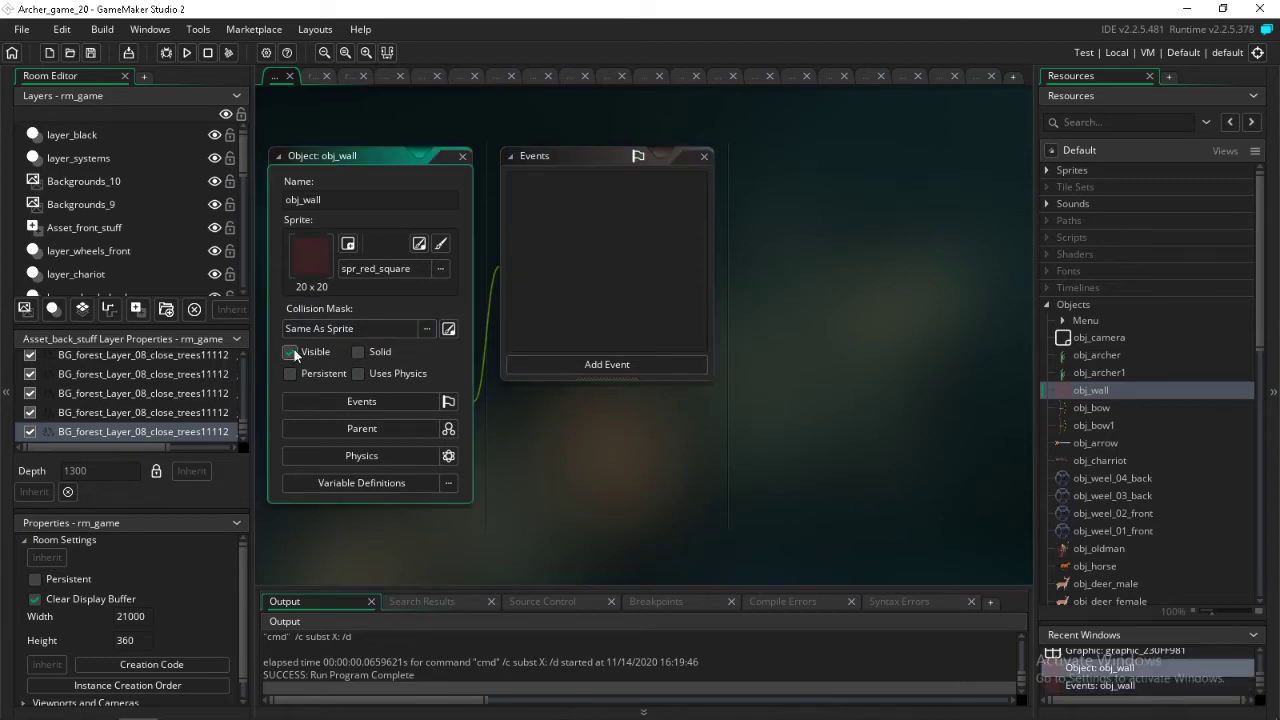
{"action": "left_click", "coordinate": [290, 352]}
{"action": "left_click", "coordinate": [314, 75]}
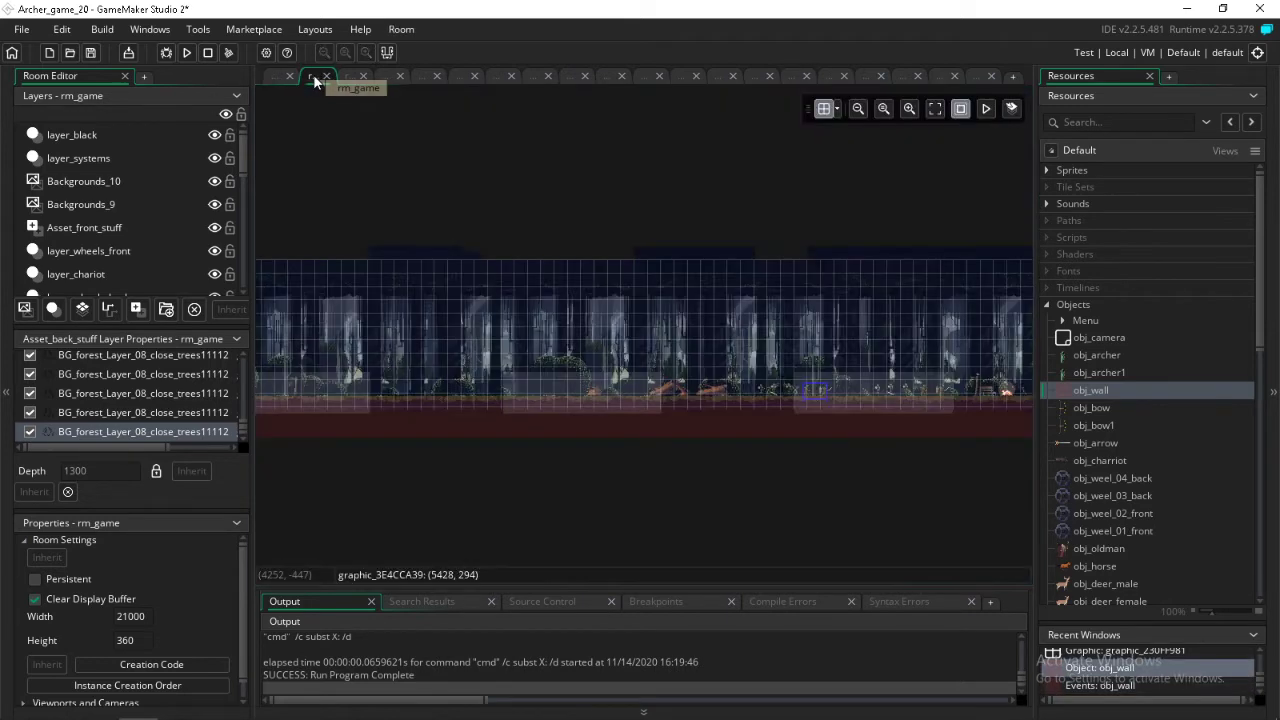
{"action": "left_click", "coordinate": [352, 77]}
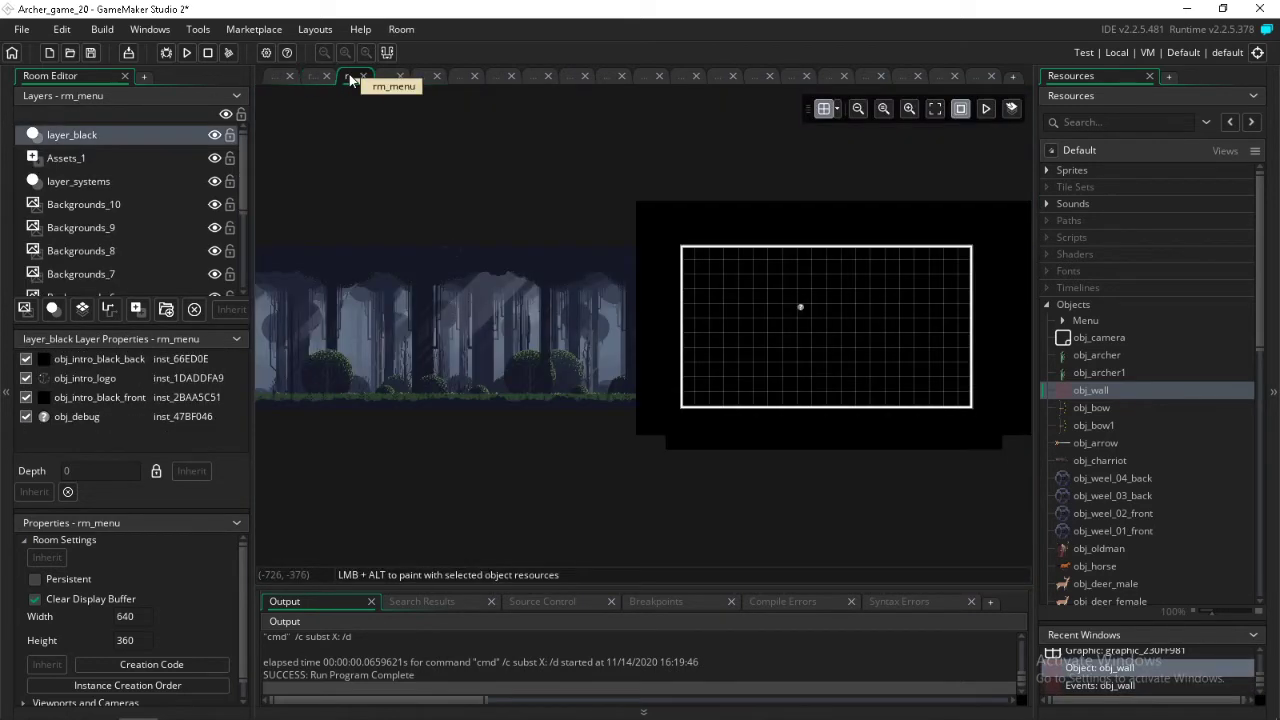
{"action": "left_click", "coordinate": [385, 77]}
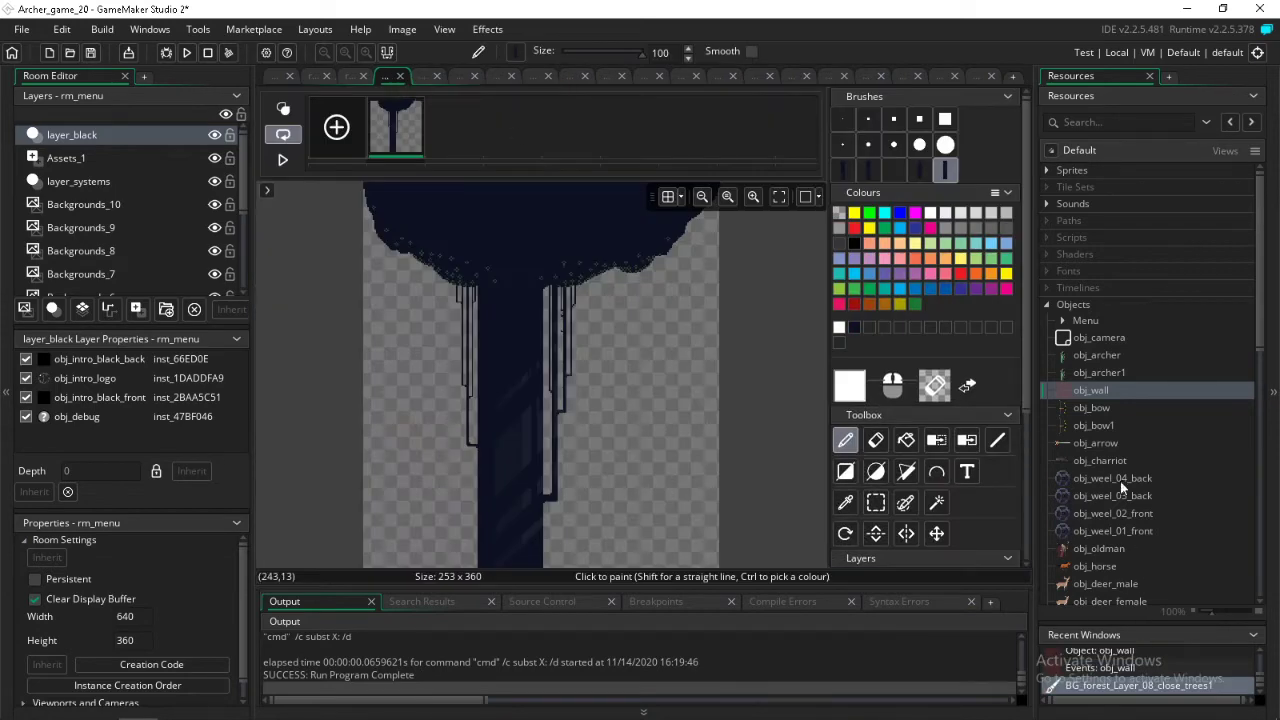
{"action": "left_click", "coordinate": [312, 75]}
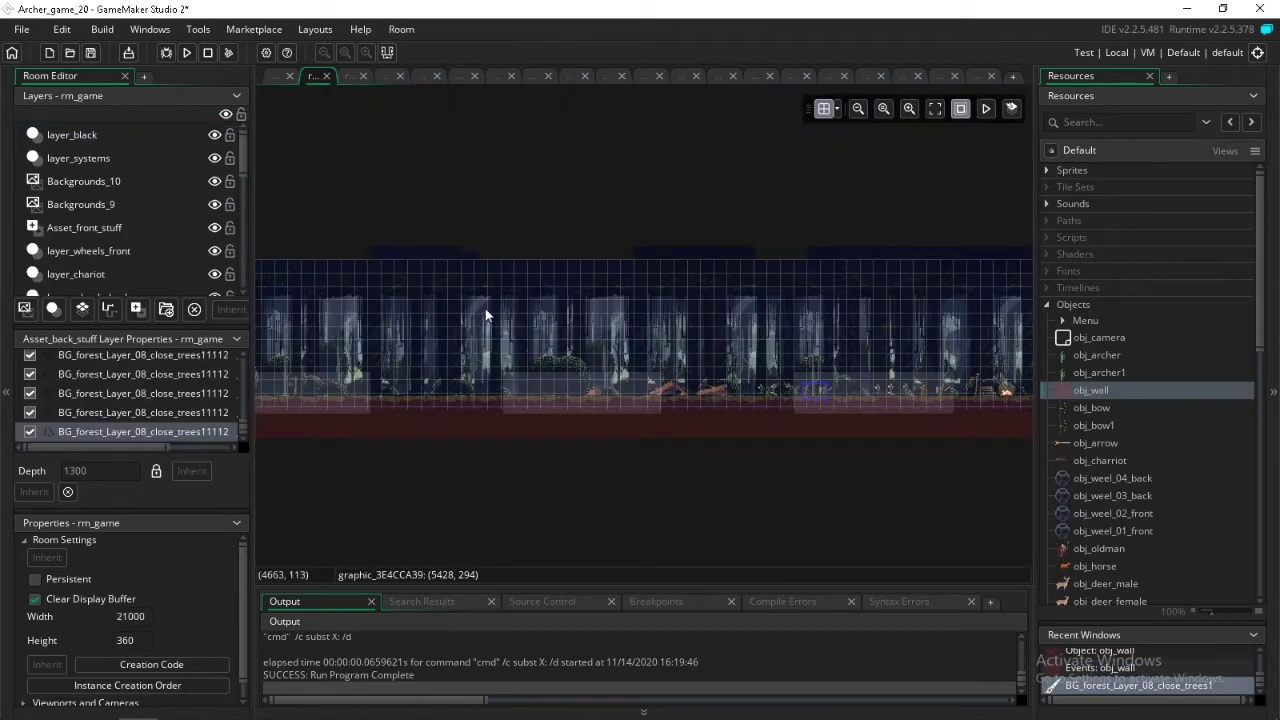
- Delete the large bush covering the woodcutter near the campfire from the Asset_front_stuff layer
{"action": "scroll", "coordinate": [515, 370], "scroll_direction": "right", "scroll_amount": 5, "text": "shift"}
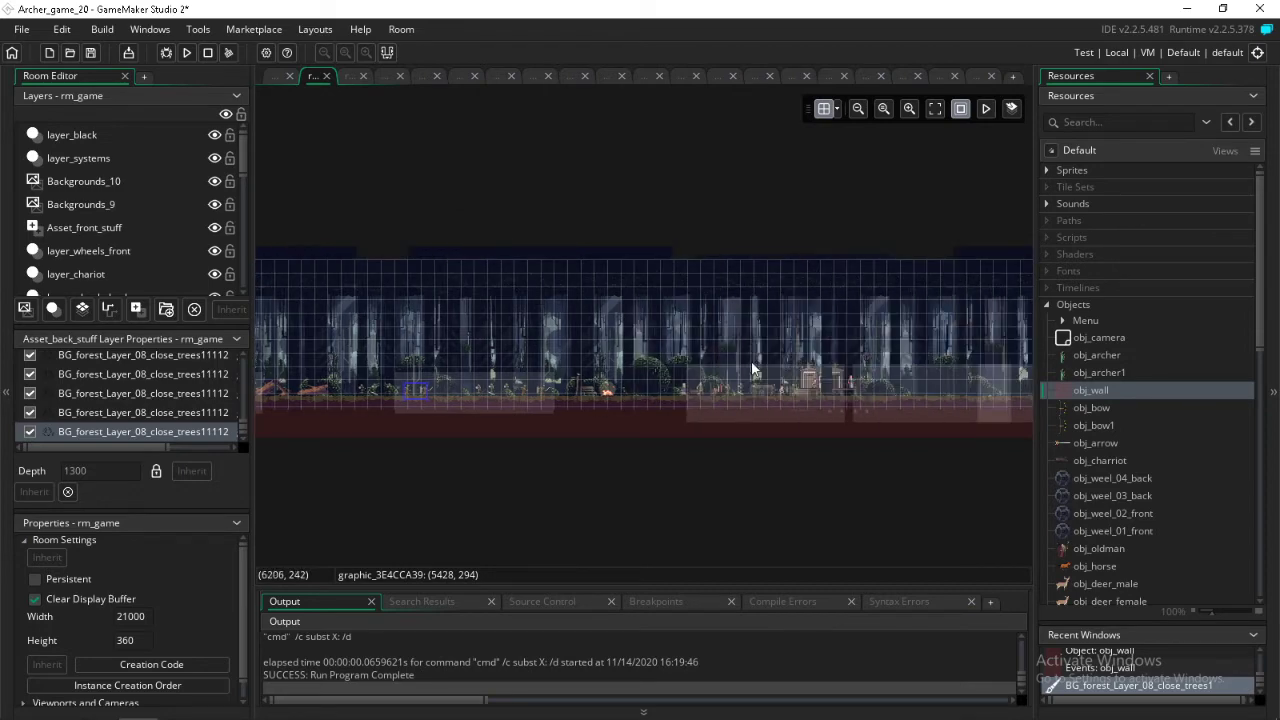
{"action": "scroll", "coordinate": [682, 374], "scroll_direction": "up", "scroll_amount": 5, "text": "ctrl"}
{"action": "scroll", "coordinate": [684, 380], "scroll_direction": "up", "scroll_amount": 1, "text": "ctrl"}
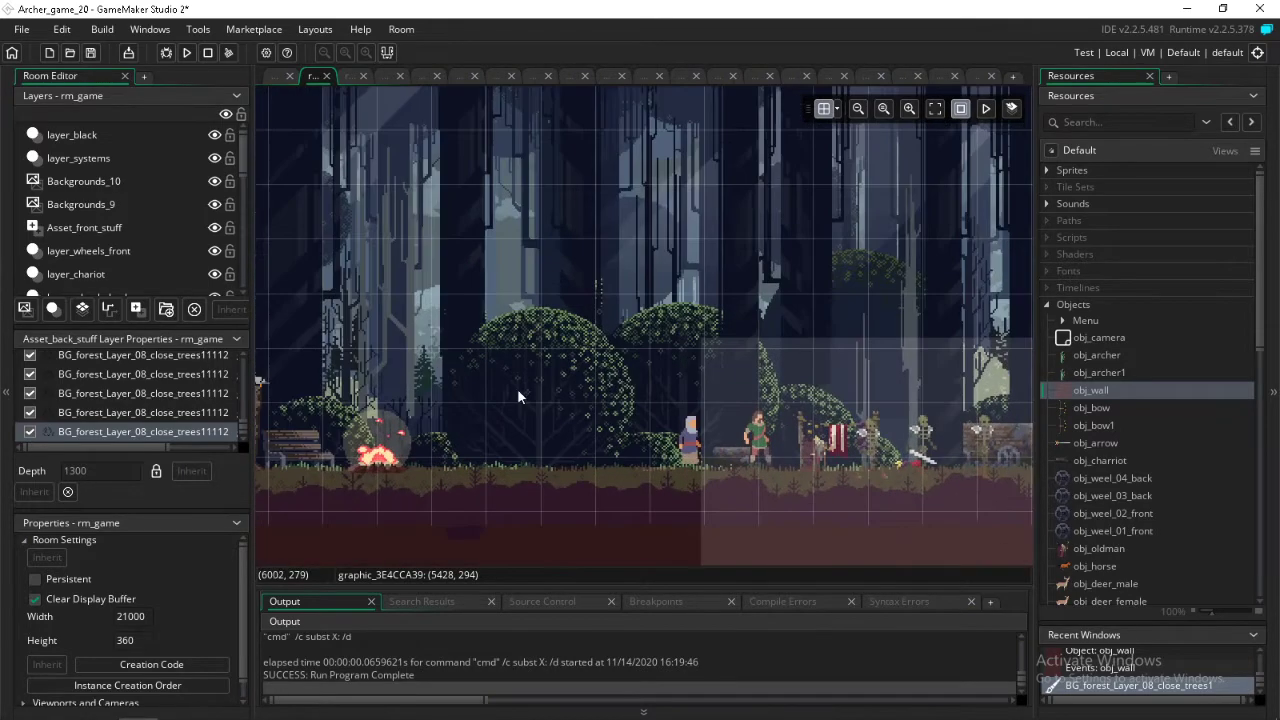
{"action": "left_click", "coordinate": [519, 390]}
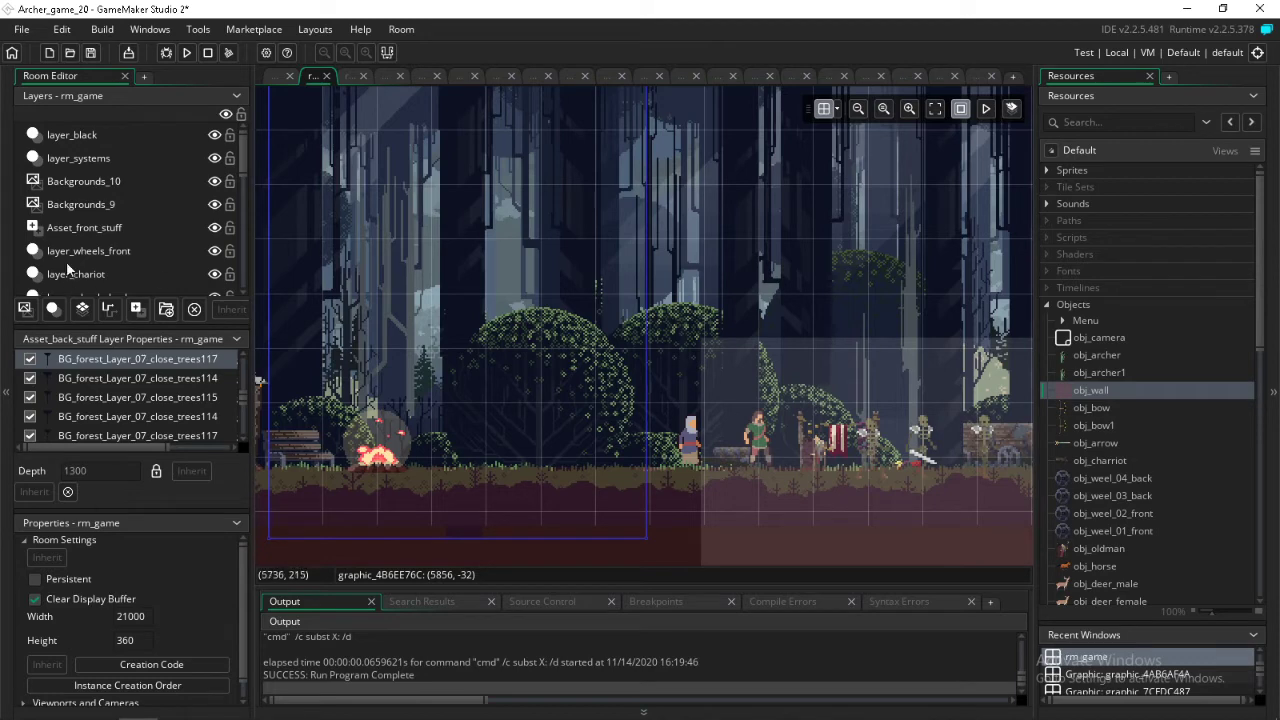
{"action": "left_click", "coordinate": [98, 160]}
{"action": "left_click", "coordinate": [91, 190]}
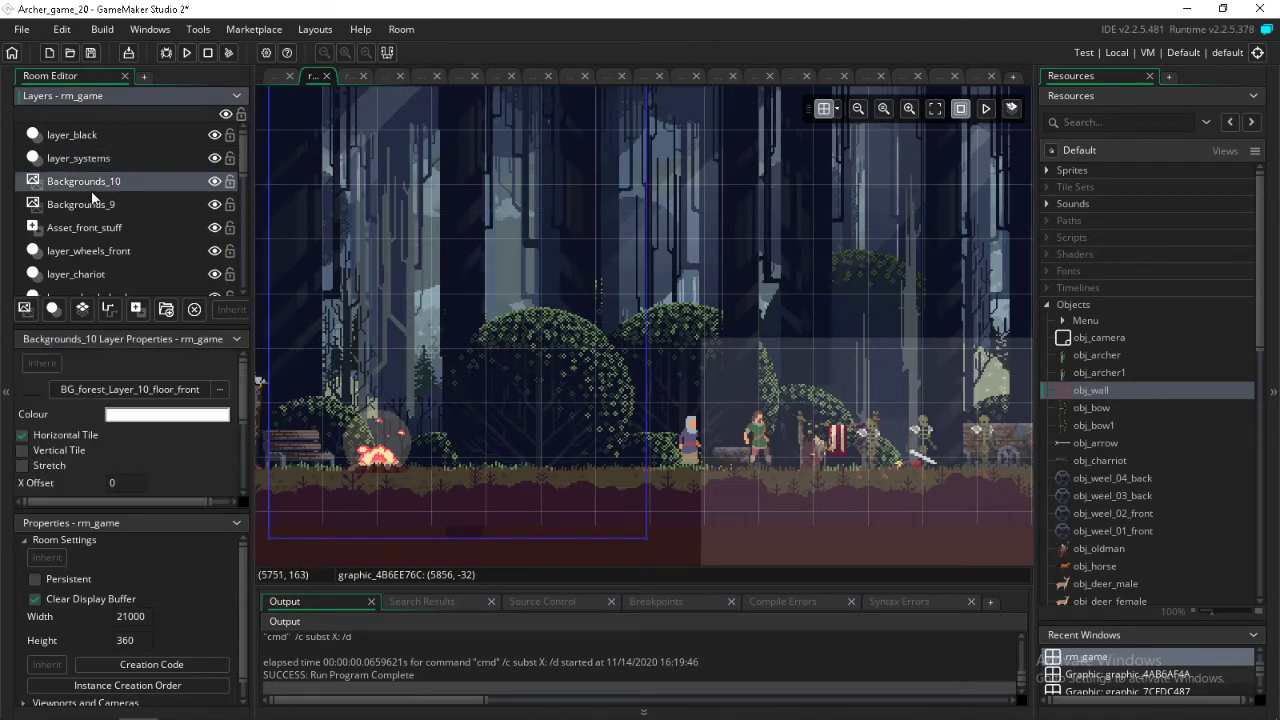
{"action": "left_click", "coordinate": [90, 208]}
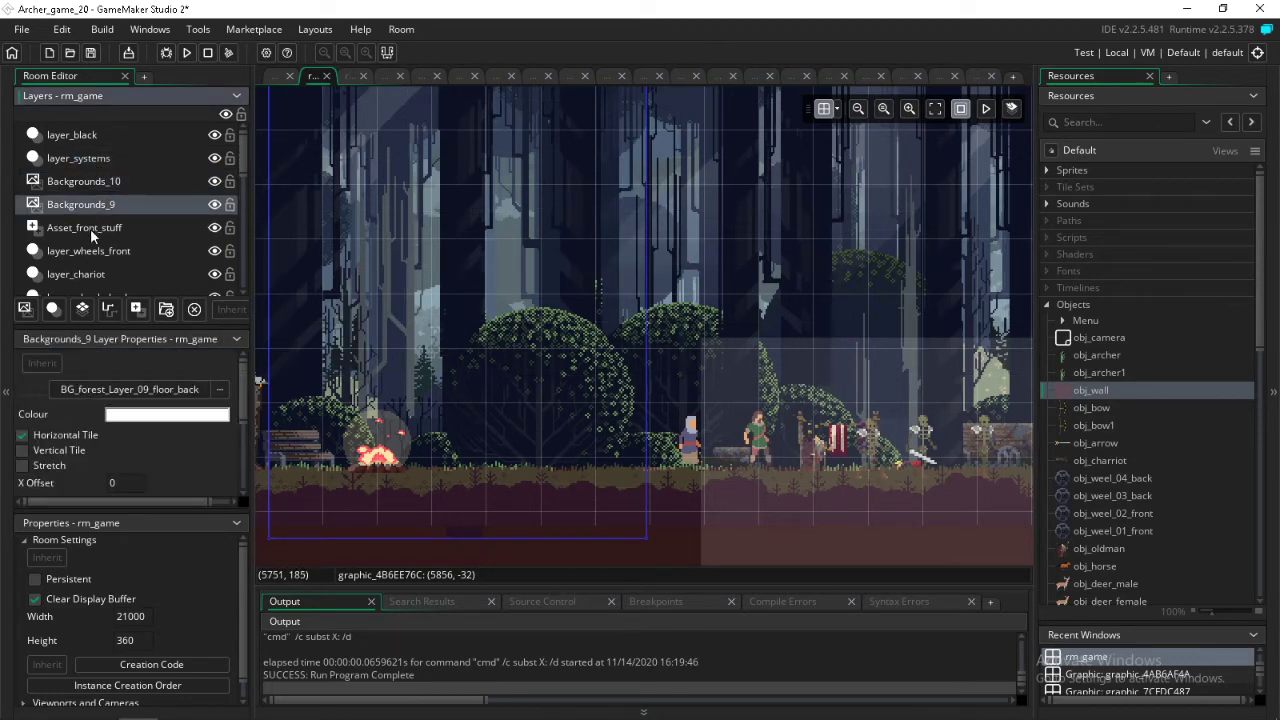
{"action": "left_click", "coordinate": [90, 228]}
{"action": "left_click", "coordinate": [540, 358]}
{"action": "key", "text": "Delete"}
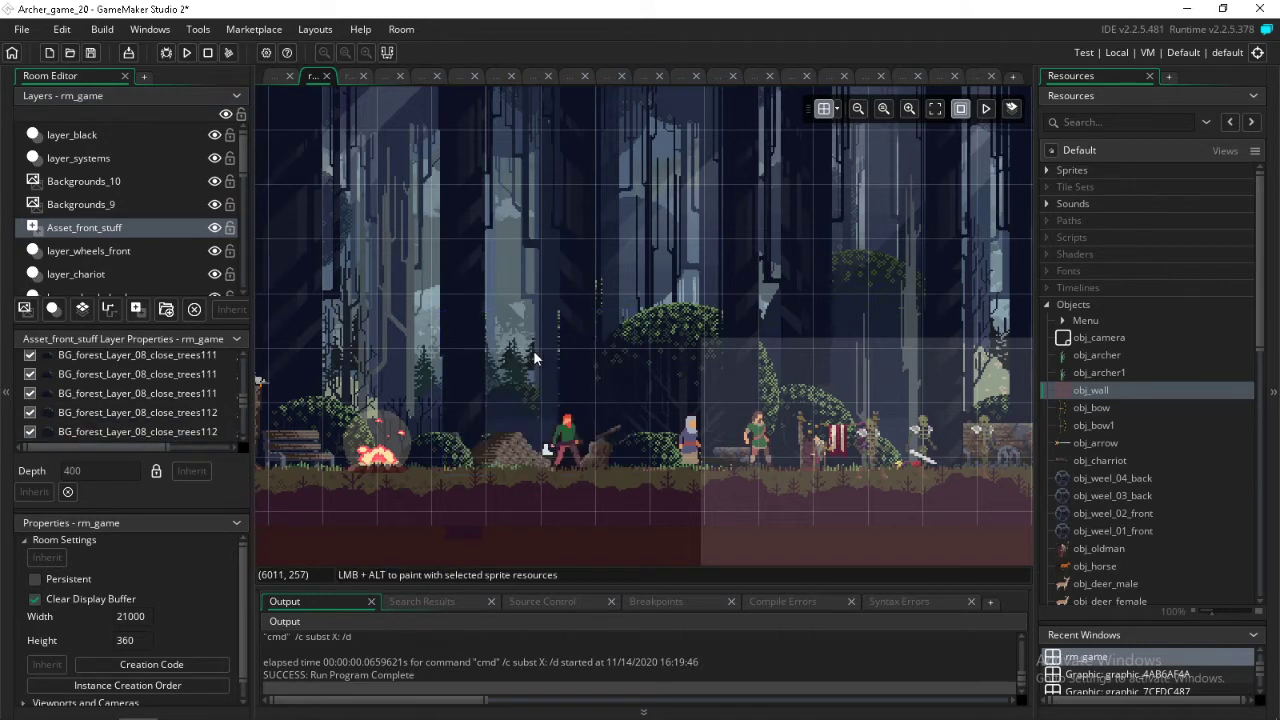
- Delete the two small front-layer bushes, one right beside the campfire and one between the woodcutter and the blue-robed figure
{"action": "middle_click_drag", "start_coordinate": [478, 357], "coordinate": [609, 445]}
{"action": "left_click", "coordinate": [624, 441]}
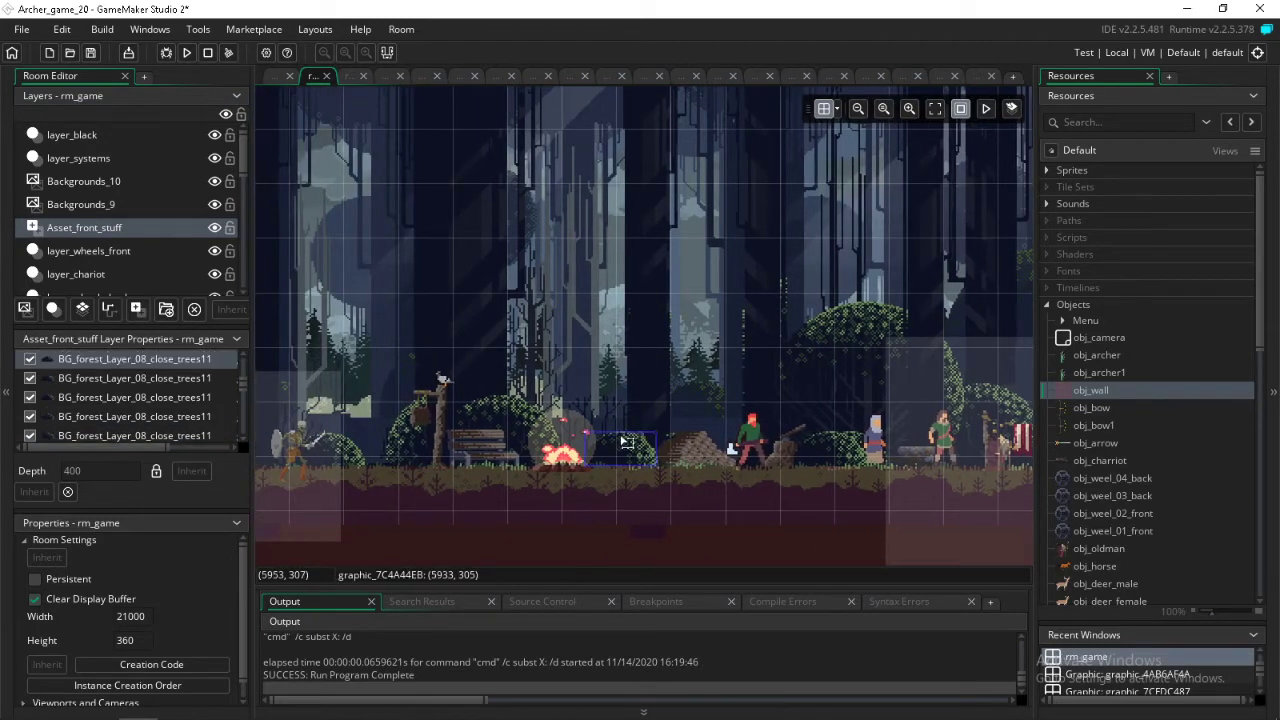
{"action": "key", "text": "Delete"}
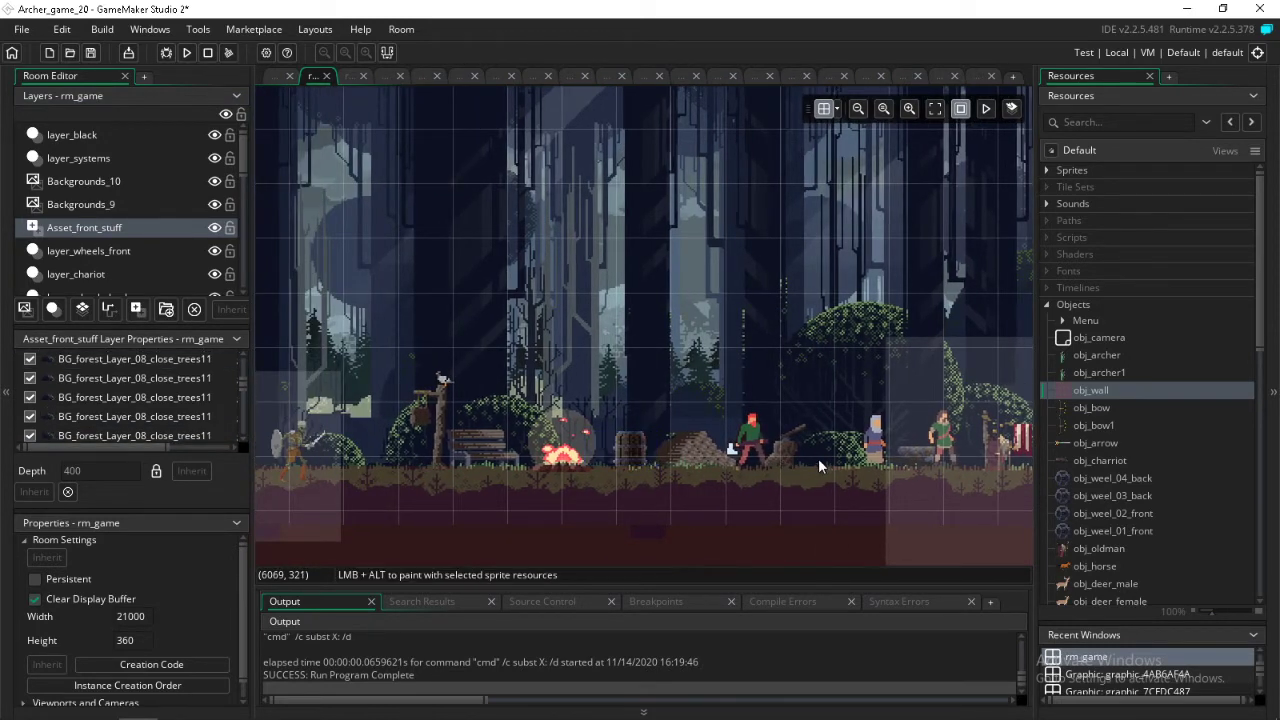
{"action": "left_click", "coordinate": [820, 461]}
{"action": "key", "text": "Delete"}
{"action": "middle_click_drag", "start_coordinate": [528, 309], "coordinate": [628, 318]}
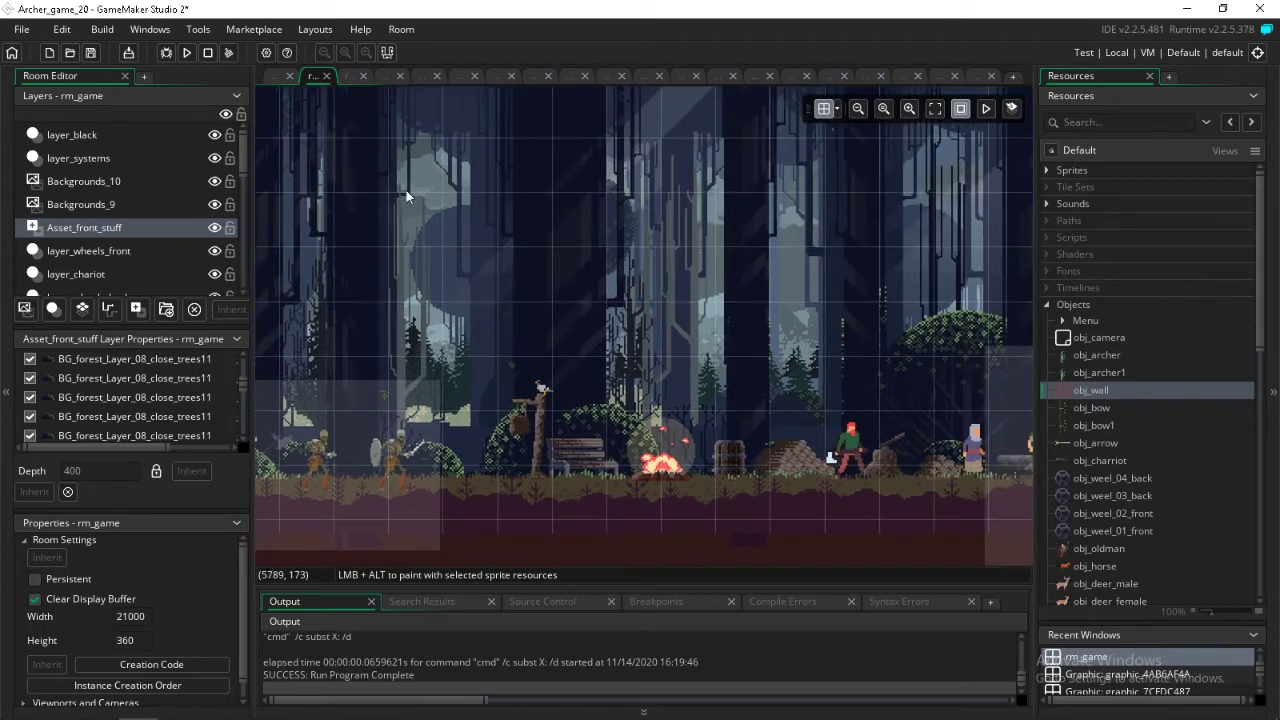
- Hide all room layers except Asset_front_stuff, Backgrounds_9 and Backgrounds_10
{"action": "left_click", "coordinate": [226, 114]}
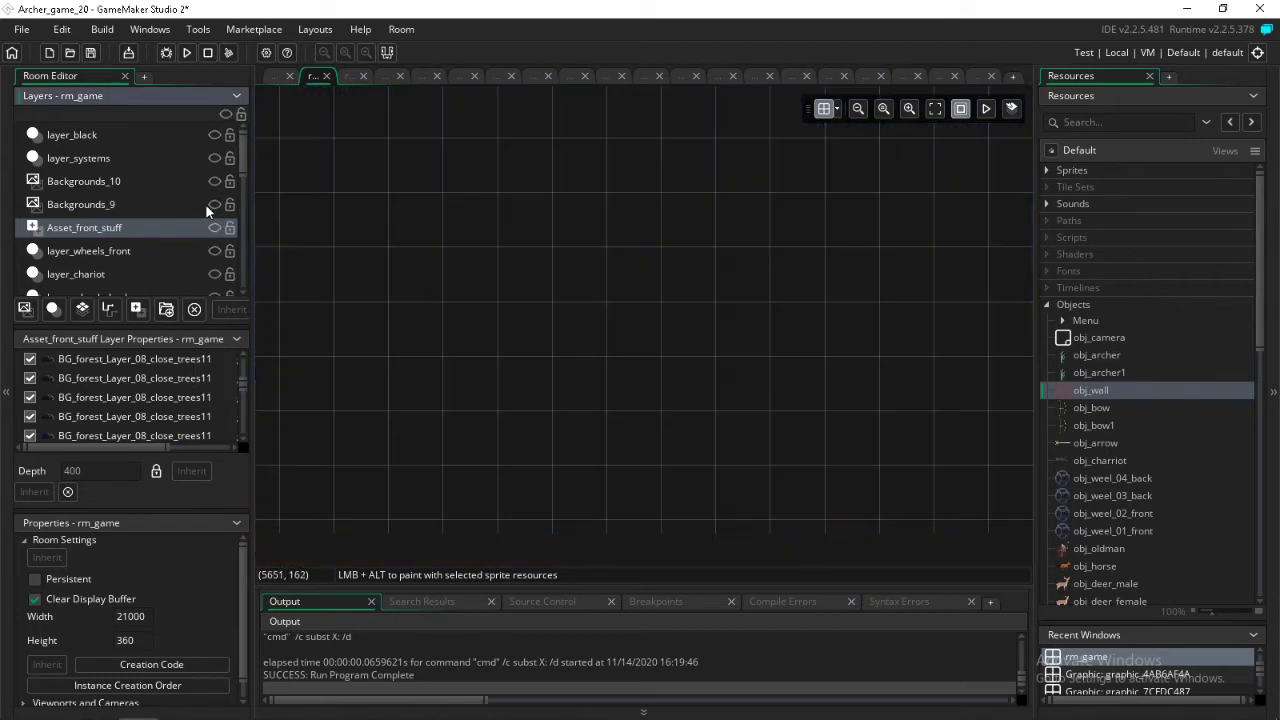
{"action": "left_click", "coordinate": [215, 229]}
{"action": "left_click", "coordinate": [215, 182]}
{"action": "scroll", "coordinate": [235, 235], "scroll_direction": "down", "scroll_amount": 3}
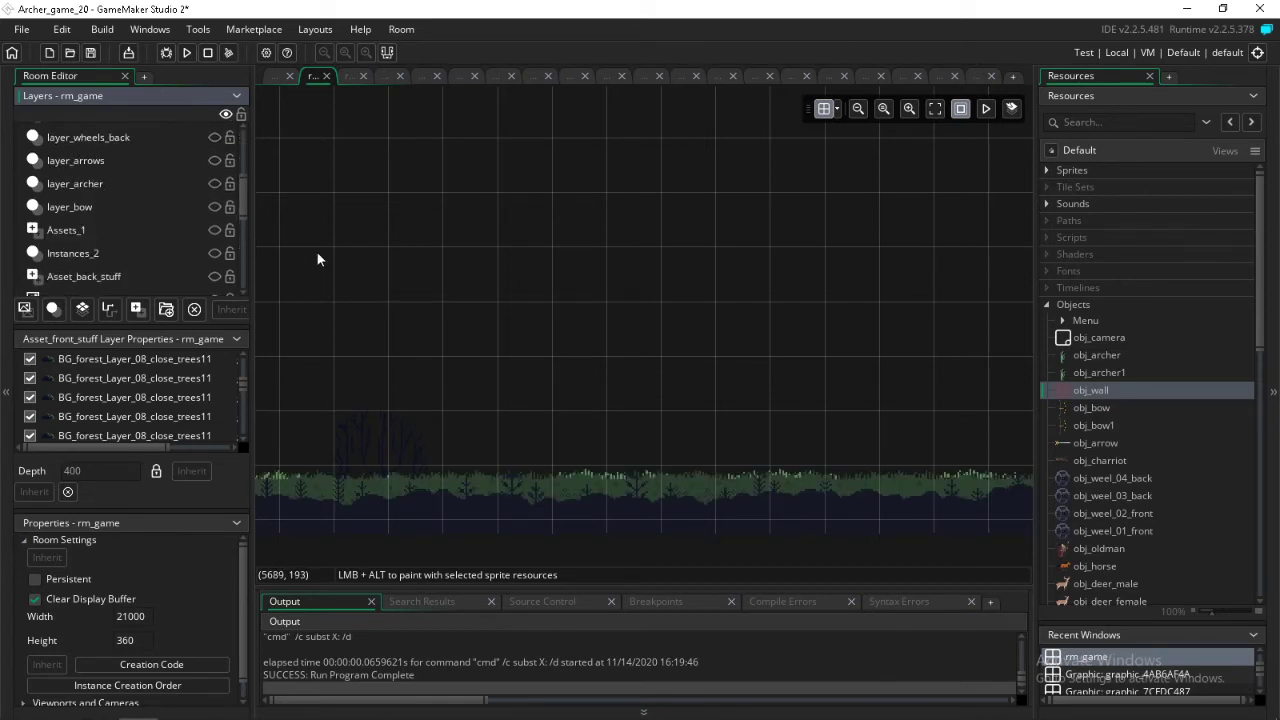
{"action": "scroll", "coordinate": [479, 255], "scroll_direction": "down", "scroll_amount": 3}
{"action": "scroll", "coordinate": [479, 265], "scroll_direction": "right", "scroll_amount": 2, "text": "shift"}
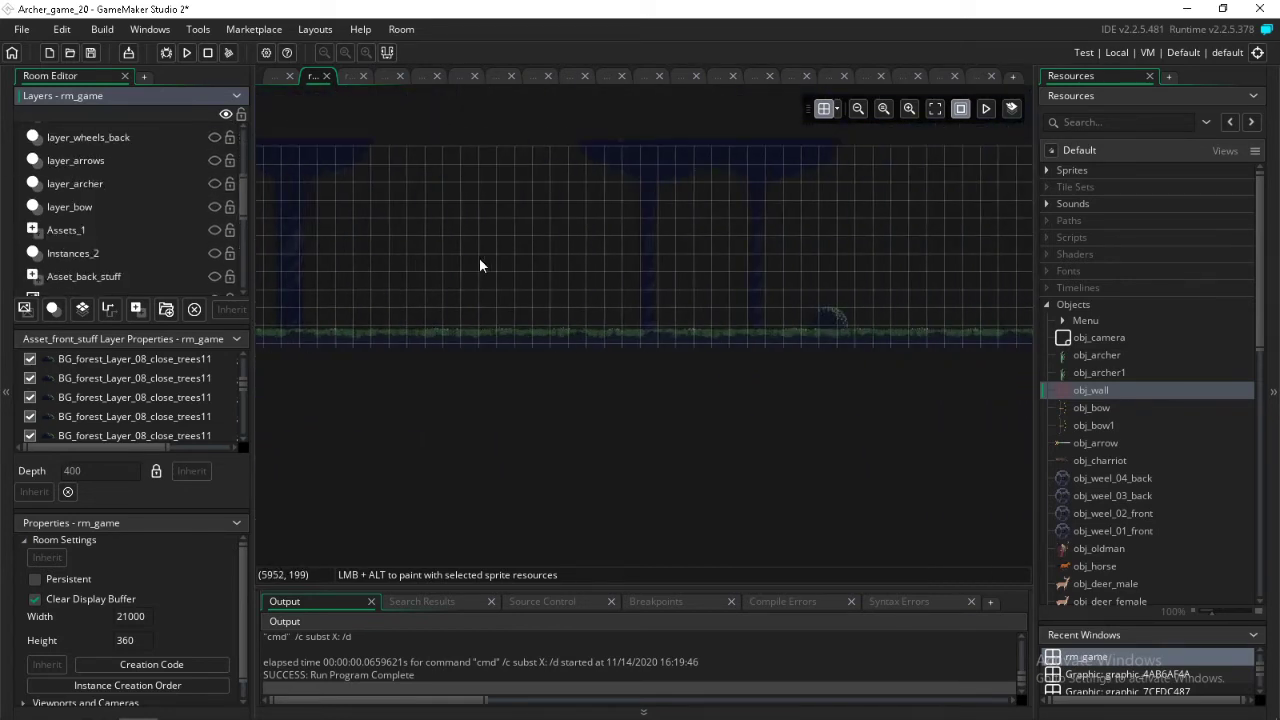
{"action": "scroll", "coordinate": [201, 195], "scroll_direction": "up", "scroll_amount": 2}
{"action": "scroll", "coordinate": [203, 202], "scroll_direction": "down", "scroll_amount": 5}
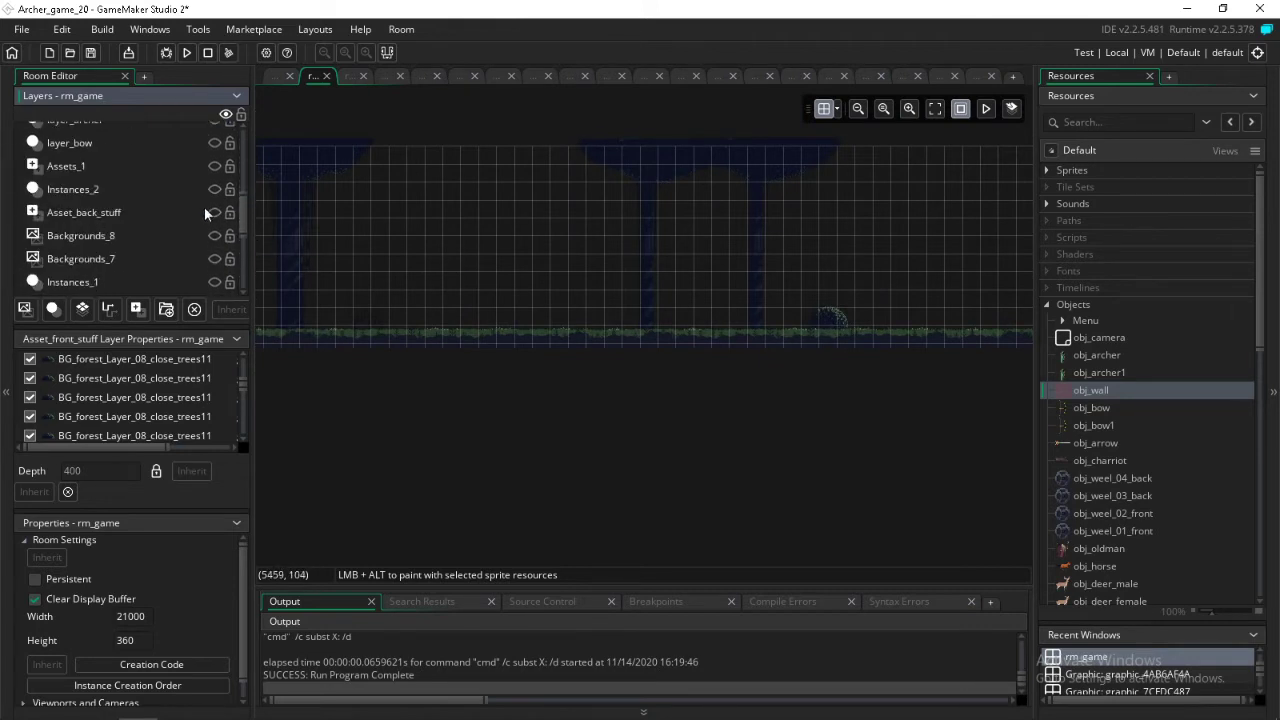
{"action": "scroll", "coordinate": [212, 229], "scroll_direction": "down", "scroll_amount": 1}
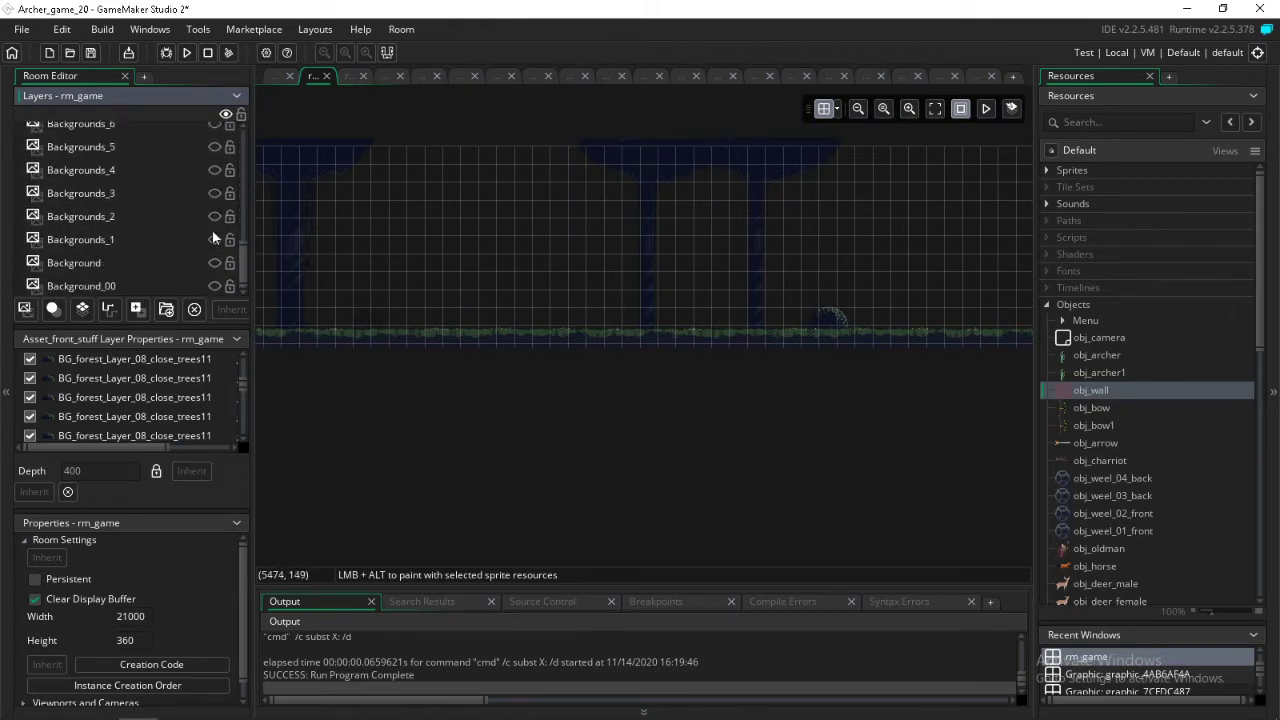
- Enlarge the layer list, then select the Asset_back_stuff layer and make it visible
{"action": "scroll", "coordinate": [212, 230], "scroll_direction": "up", "scroll_amount": 4}
{"action": "left_click_drag", "start_coordinate": [176, 330], "coordinate": [156, 654]}
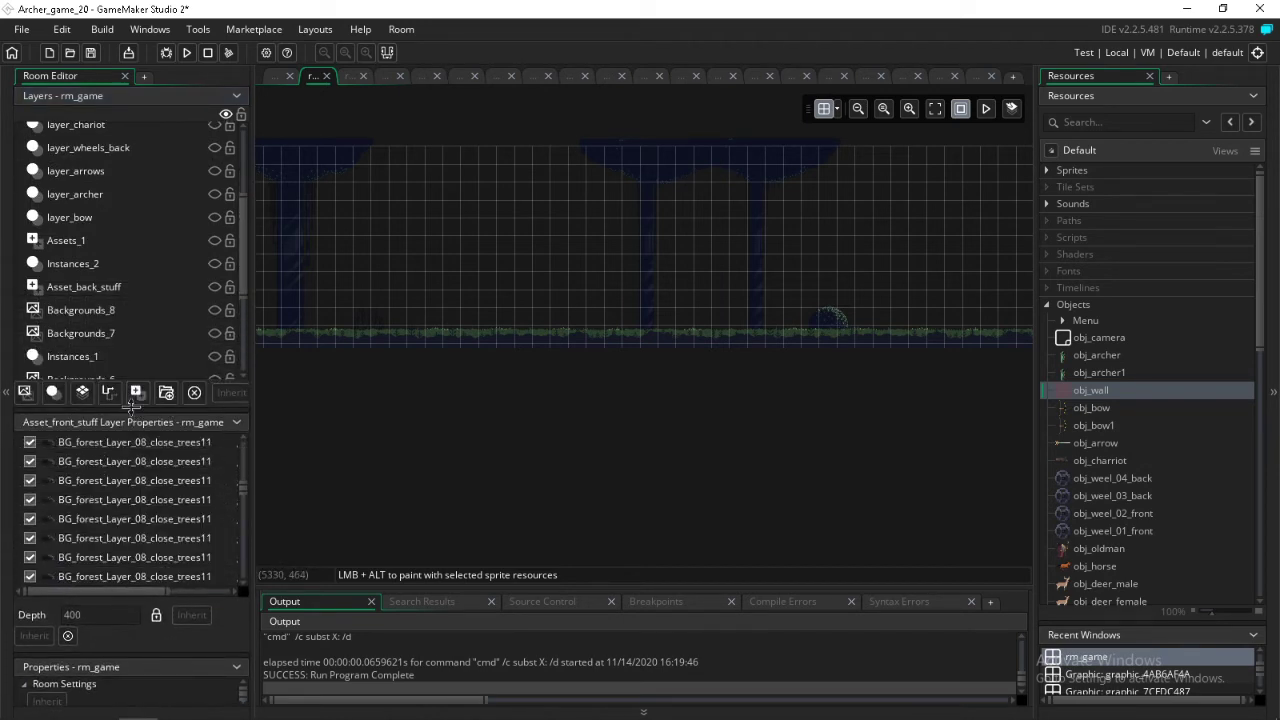
{"action": "left_click_drag", "start_coordinate": [131, 404], "coordinate": [131, 594]}
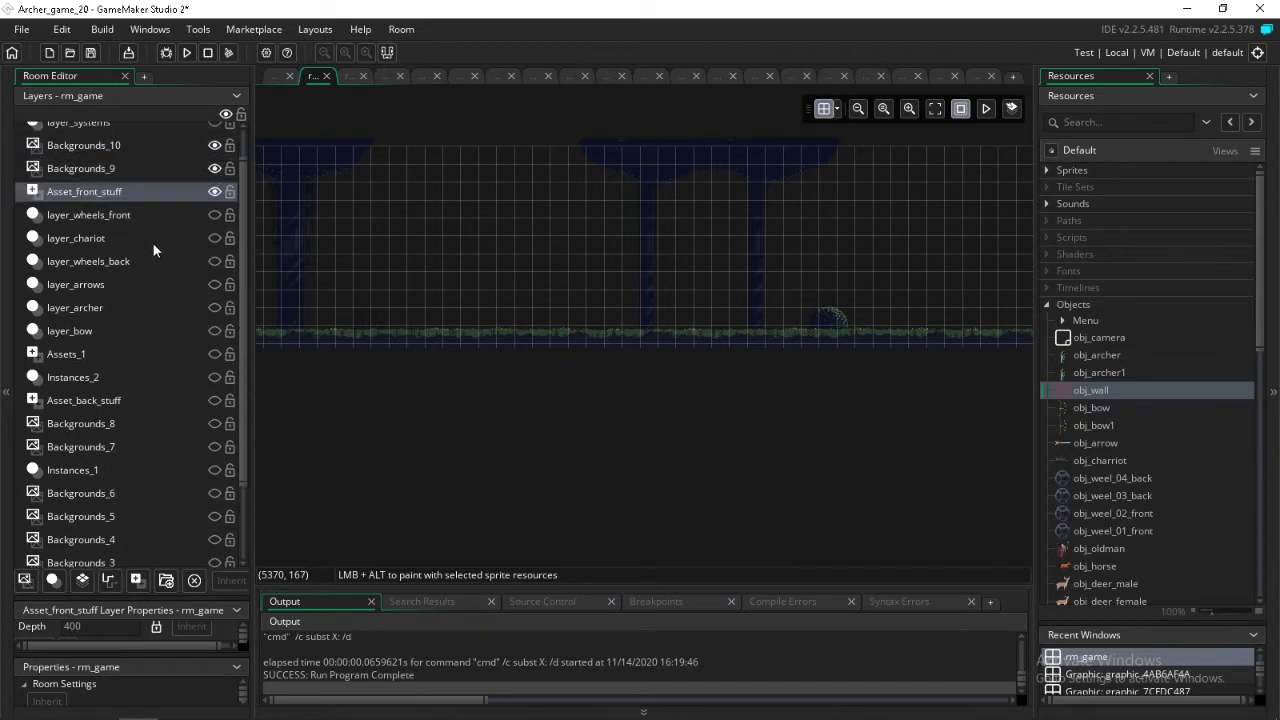
{"action": "scroll", "coordinate": [148, 256], "scroll_direction": "up", "scroll_amount": 1}
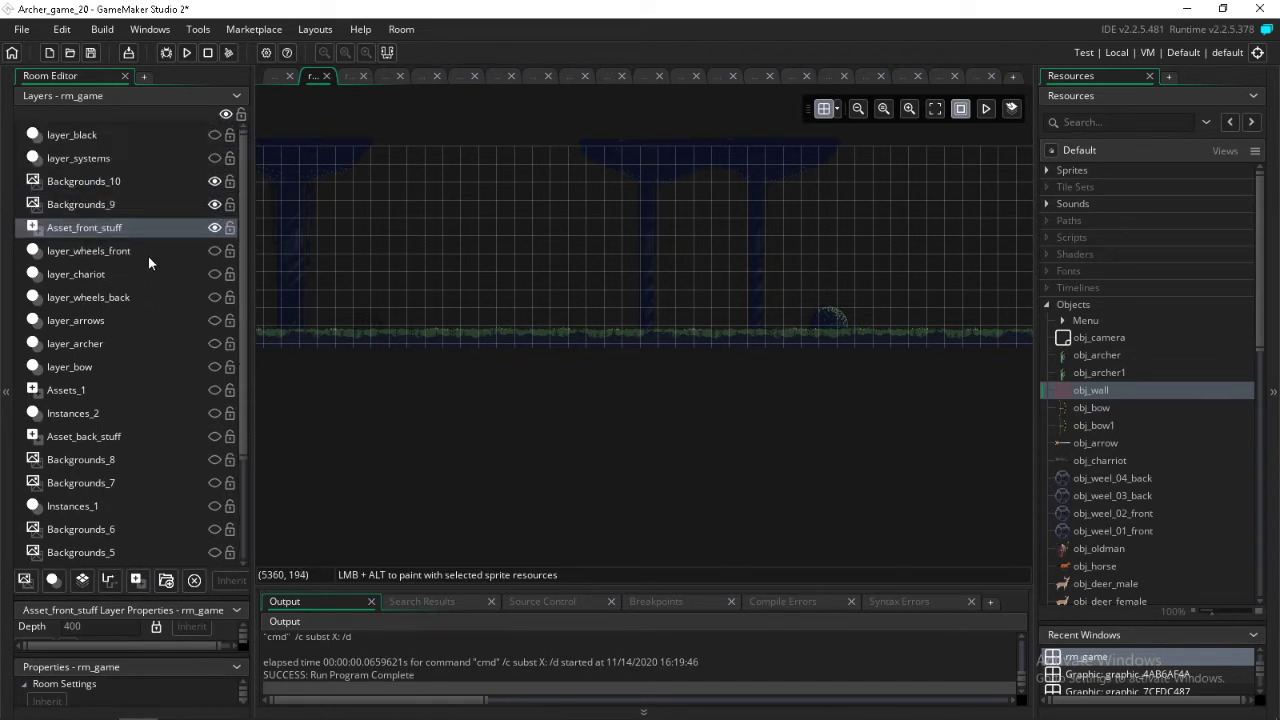
{"action": "left_click", "coordinate": [84, 437]}
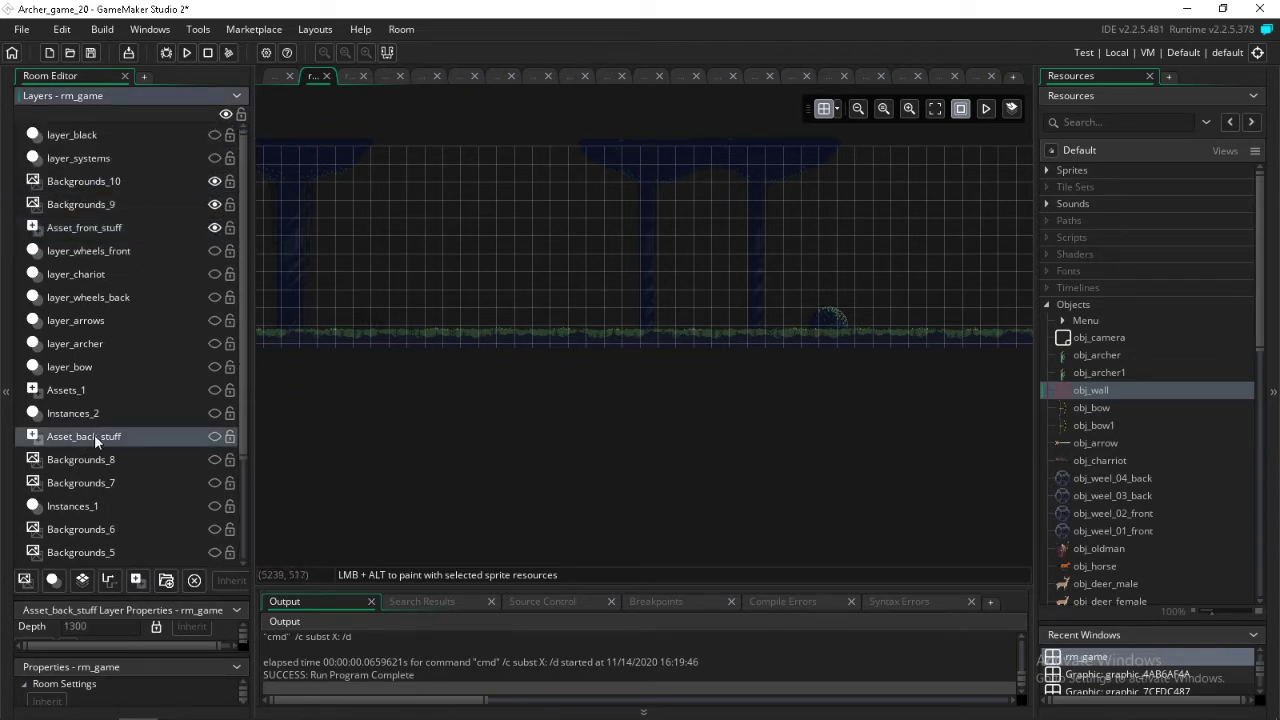
{"action": "left_click", "coordinate": [214, 437]}
- Examine the tree and bush placement along the room by repeatedly hiding and showing the Asset_back_stuff layer
{"action": "scroll", "coordinate": [391, 346], "scroll_direction": "right", "scroll_amount": 5}
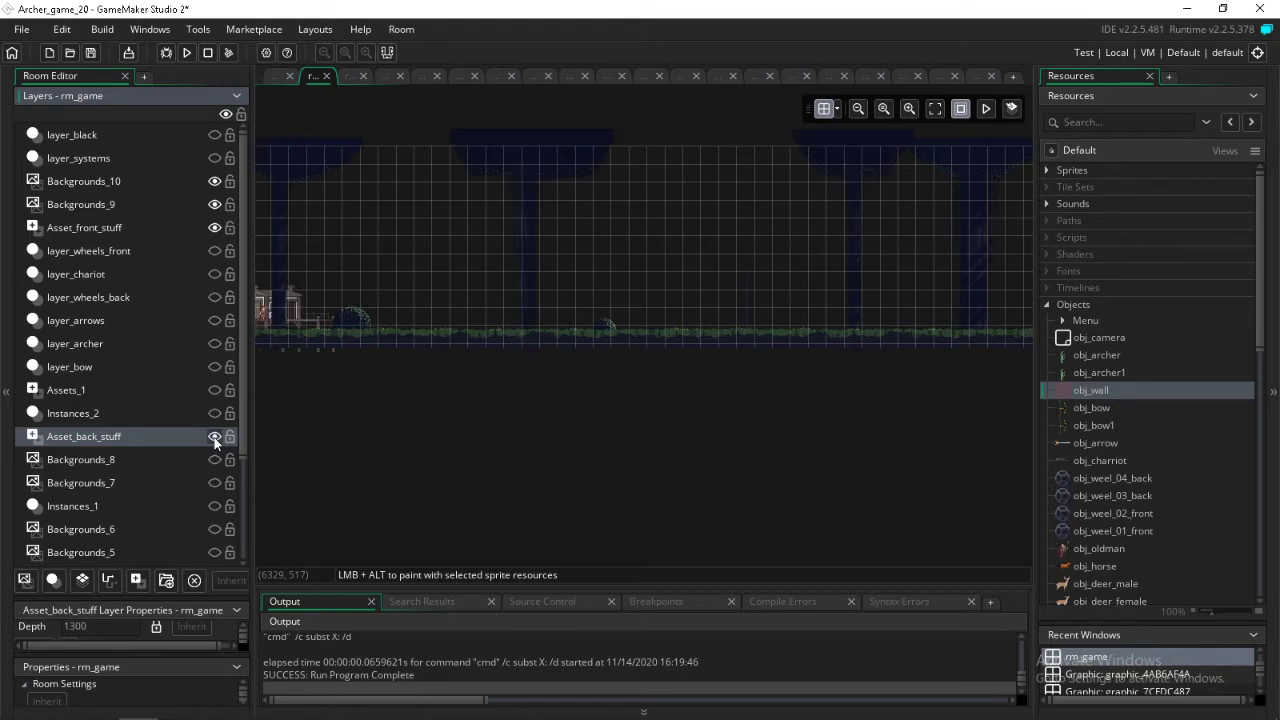
{"action": "scroll", "coordinate": [565, 280], "scroll_direction": "right", "scroll_amount": 6}
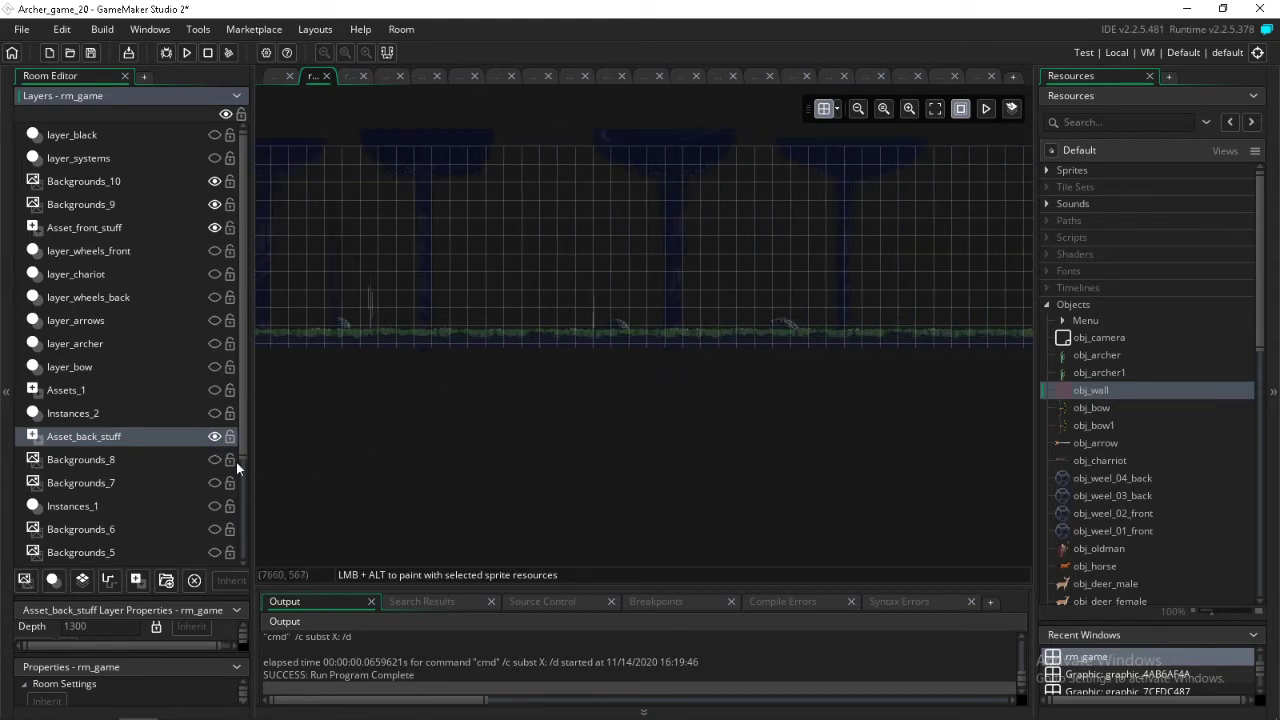
{"action": "left_click", "coordinate": [212, 437]}
{"action": "left_click", "coordinate": [212, 437]}
{"action": "left_click", "coordinate": [212, 437]}
{"action": "left_click", "coordinate": [212, 437]}
{"action": "scroll", "coordinate": [518, 382], "scroll_direction": "right", "scroll_amount": 5}
{"action": "scroll", "coordinate": [517, 382], "scroll_direction": "right", "scroll_amount": 5}
{"action": "left_click", "coordinate": [214, 438]}
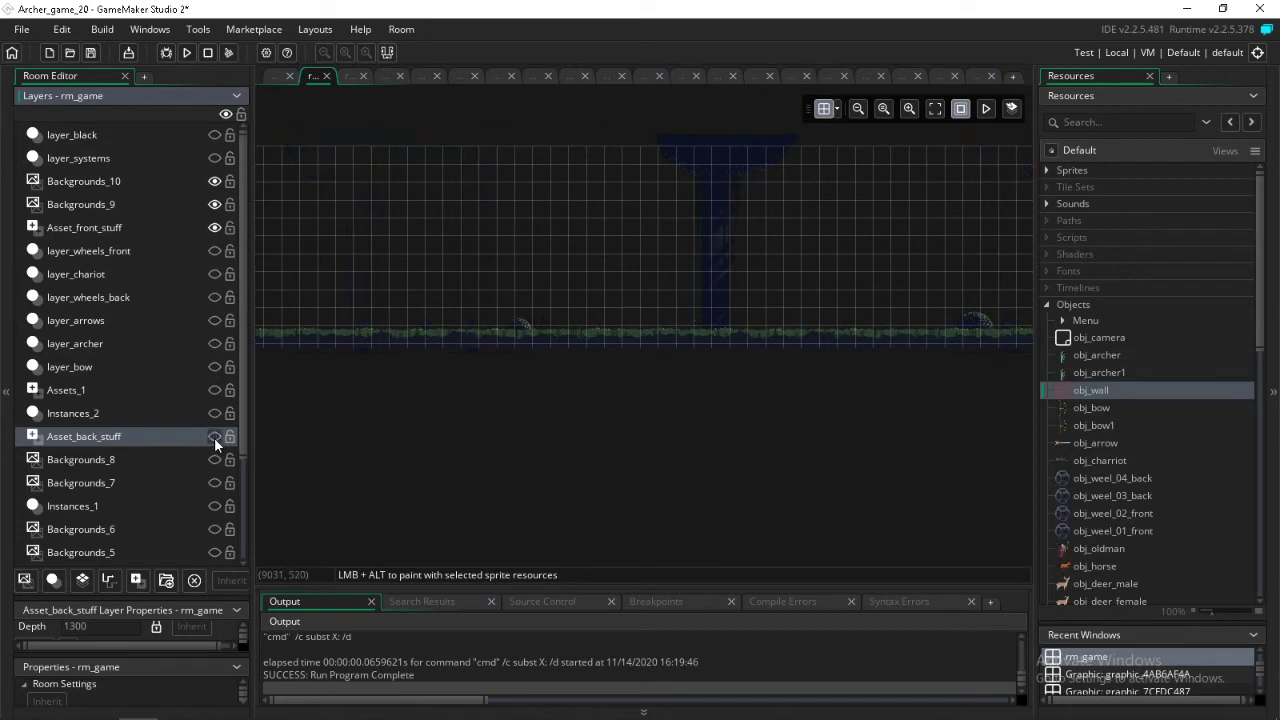
{"action": "left_click", "coordinate": [214, 438]}
{"action": "left_click", "coordinate": [214, 437]}
{"action": "left_click", "coordinate": [214, 437]}
{"action": "scroll", "coordinate": [697, 413], "scroll_direction": "right", "scroll_amount": 5}
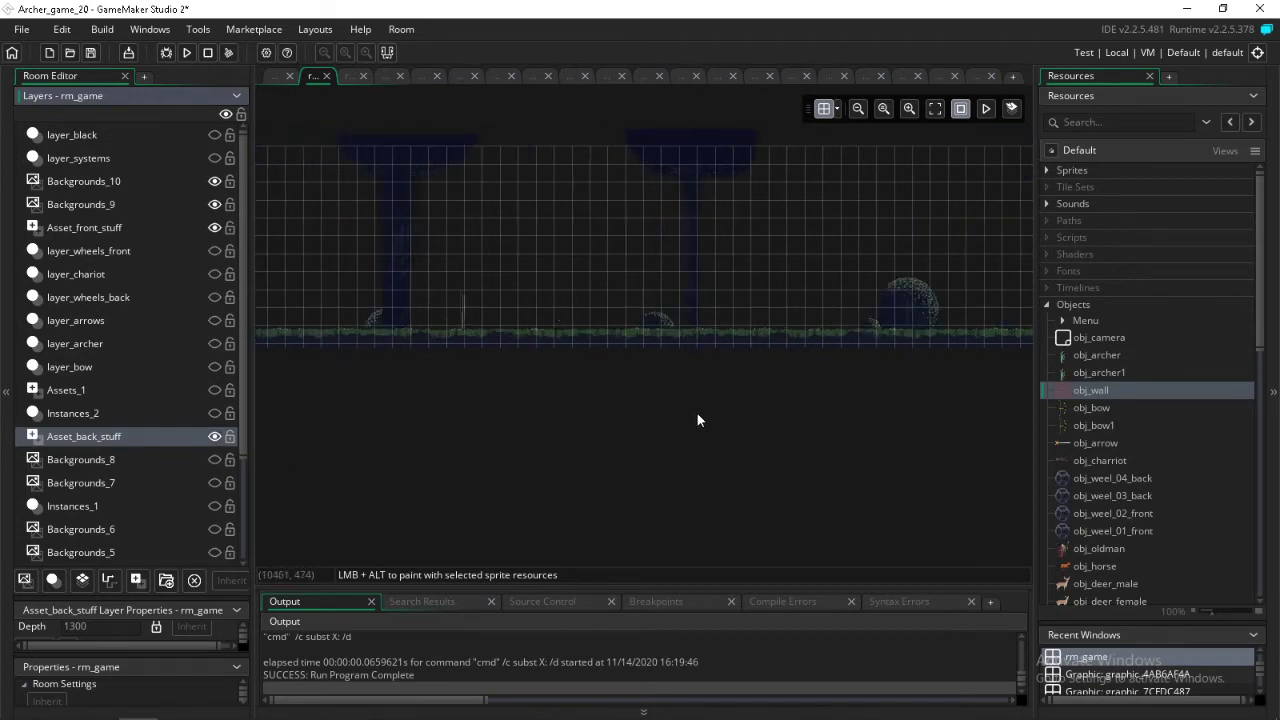
{"action": "left_click", "coordinate": [214, 437]}
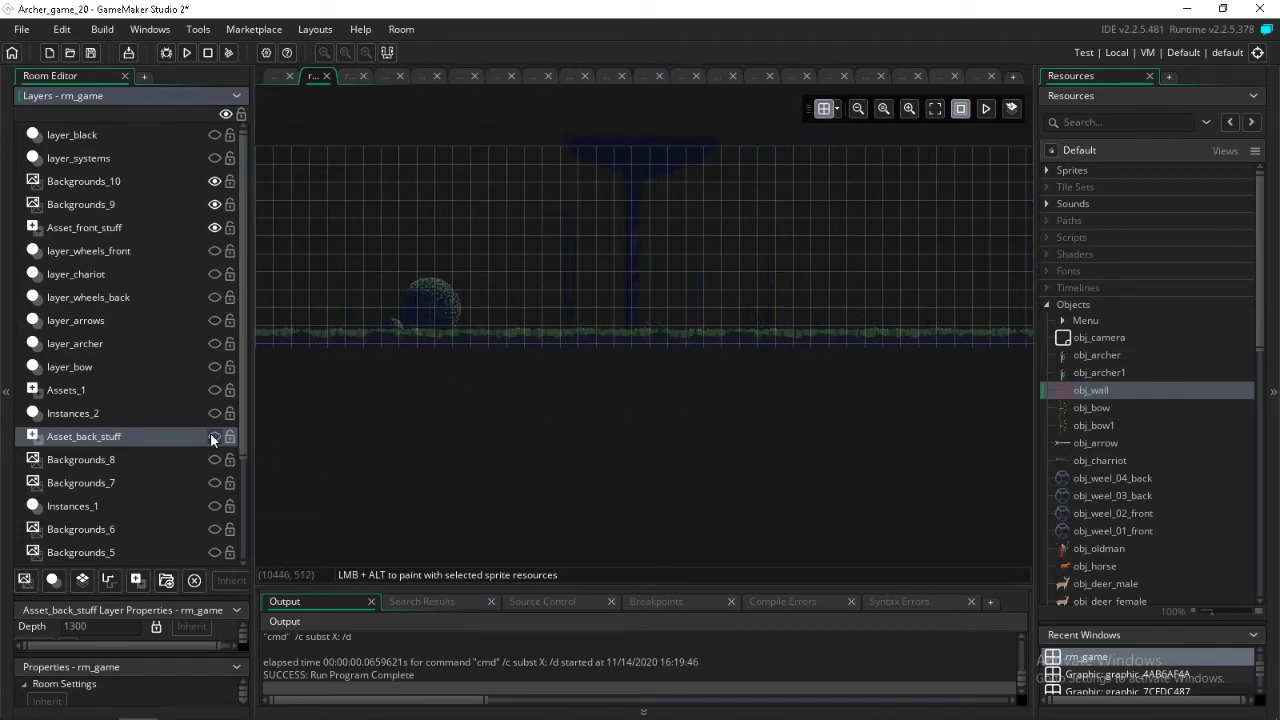
{"action": "left_click", "coordinate": [214, 437]}
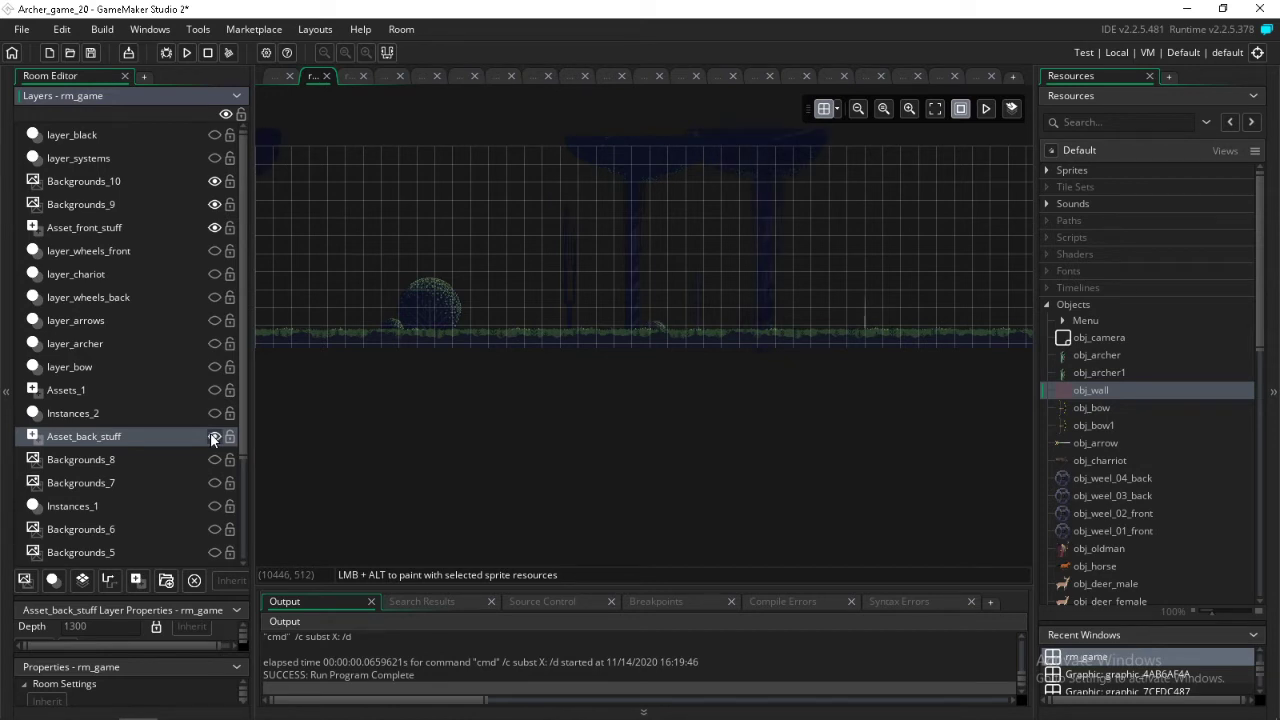
{"action": "scroll", "coordinate": [617, 359], "scroll_direction": "right", "scroll_amount": 5}
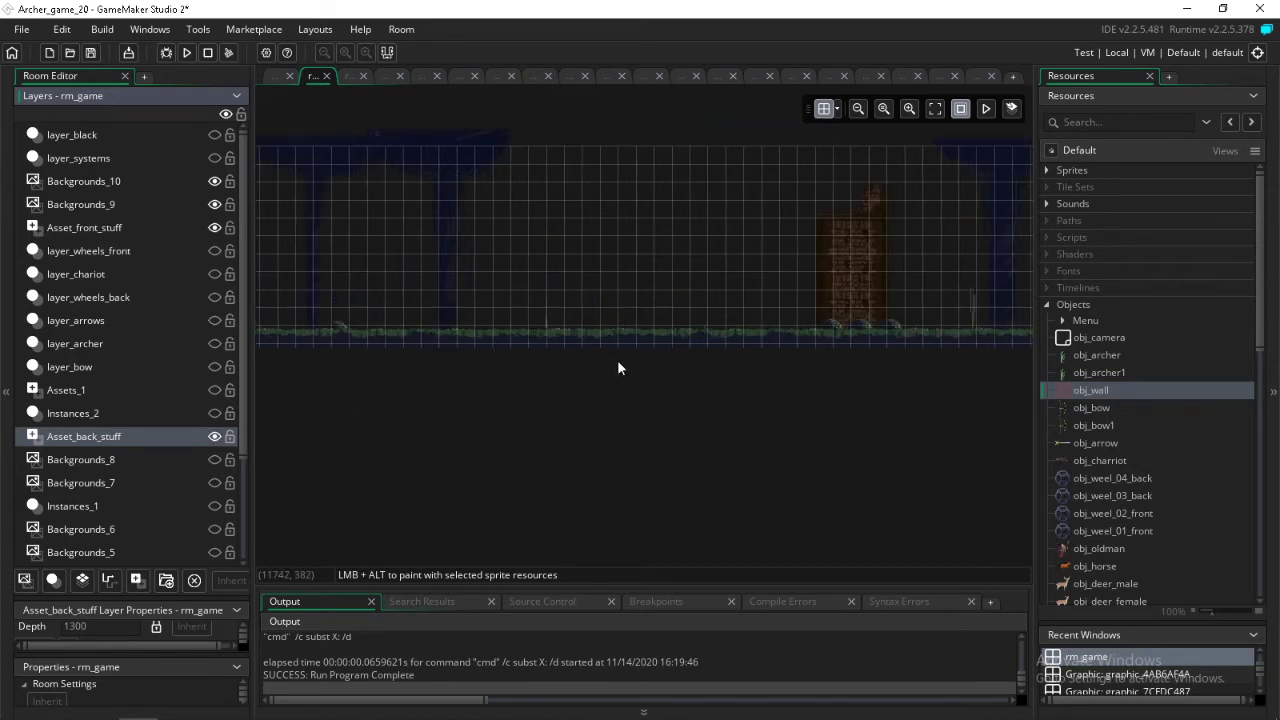
{"action": "left_click", "coordinate": [214, 437]}
{"action": "left_click", "coordinate": [214, 437]}
{"action": "left_click", "coordinate": [214, 437]}
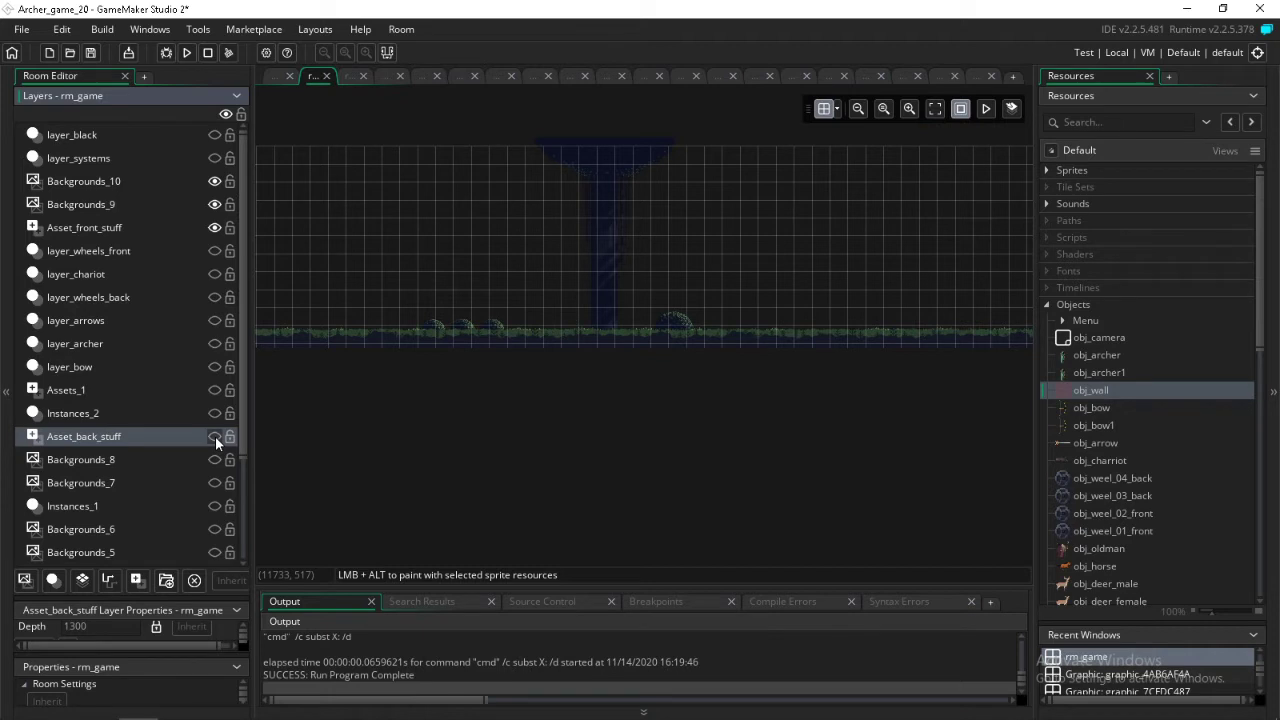
{"action": "left_click", "coordinate": [214, 437]}
{"action": "scroll", "coordinate": [611, 372], "scroll_direction": "right", "scroll_amount": 10}
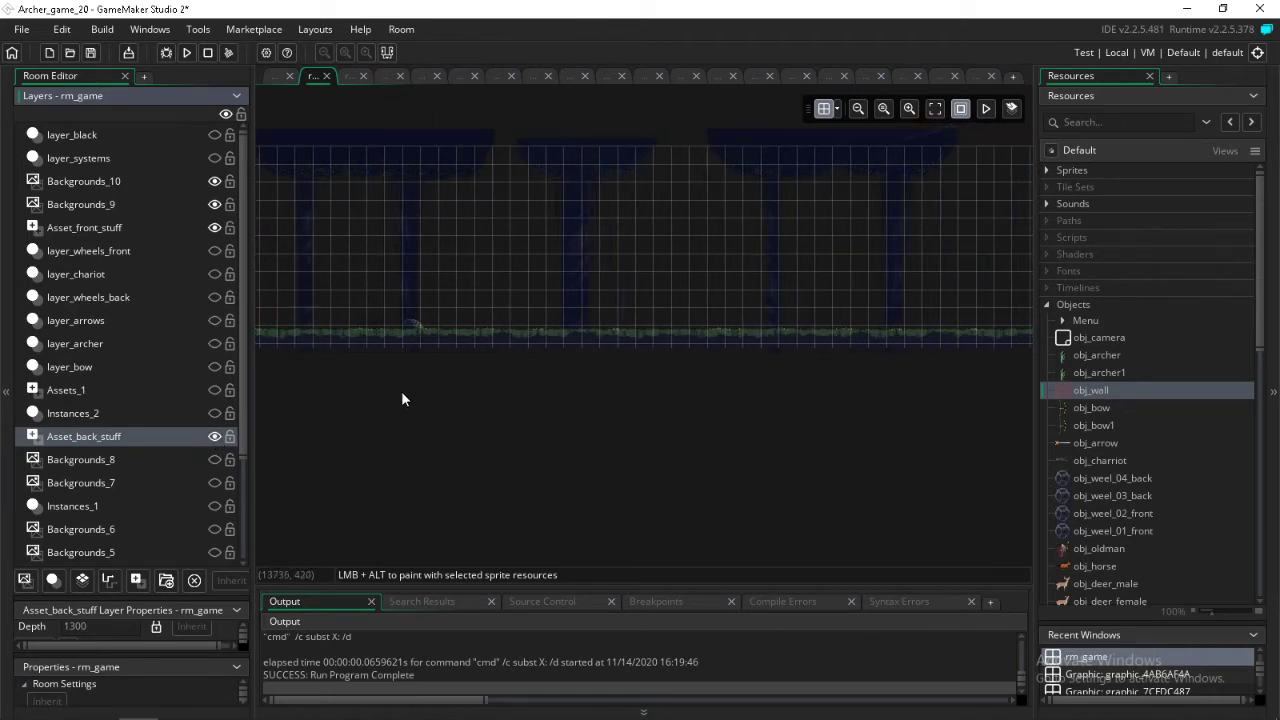
{"action": "left_click", "coordinate": [214, 437]}
{"action": "left_click", "coordinate": [214, 437]}
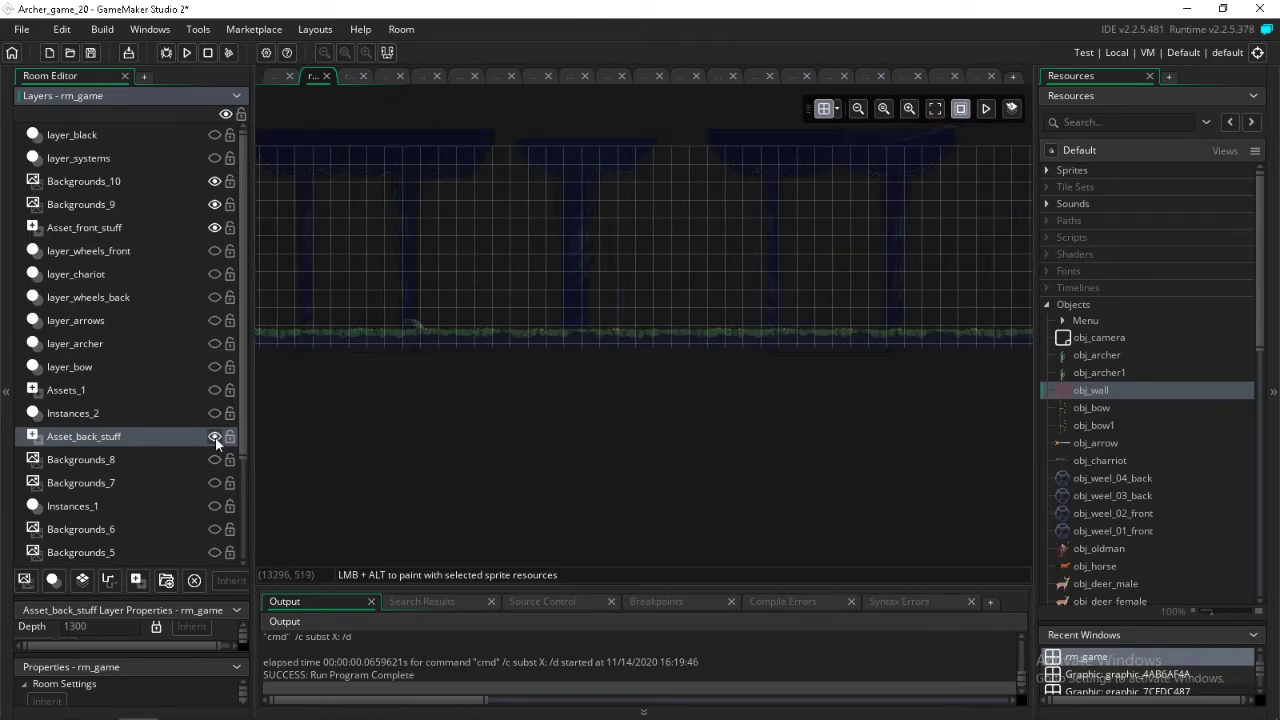
- Move the raised tree on the Asset_back_stuff layer down and sideways to about (15263, -44)
{"action": "left_click", "coordinate": [215, 228]}
{"action": "scroll", "coordinate": [542, 322], "scroll_direction": "right", "scroll_amount": 5}
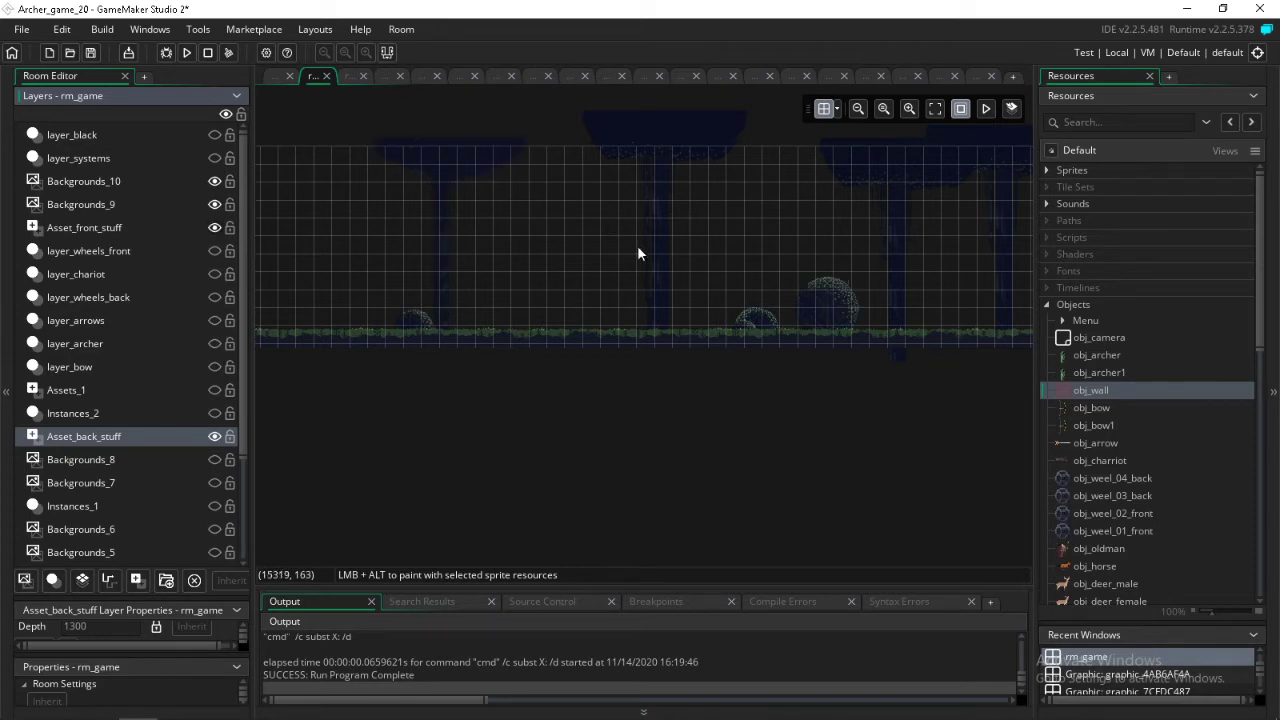
{"action": "mouse_move", "coordinate": [652, 260]}
{"action": "left_mouse_down"}
{"action": "mouse_move", "coordinate": [600, 263]}
{"action": "mouse_move", "coordinate": [695, 260]}
{"action": "mouse_move", "coordinate": [662, 272]}
{"action": "left_mouse_up"}
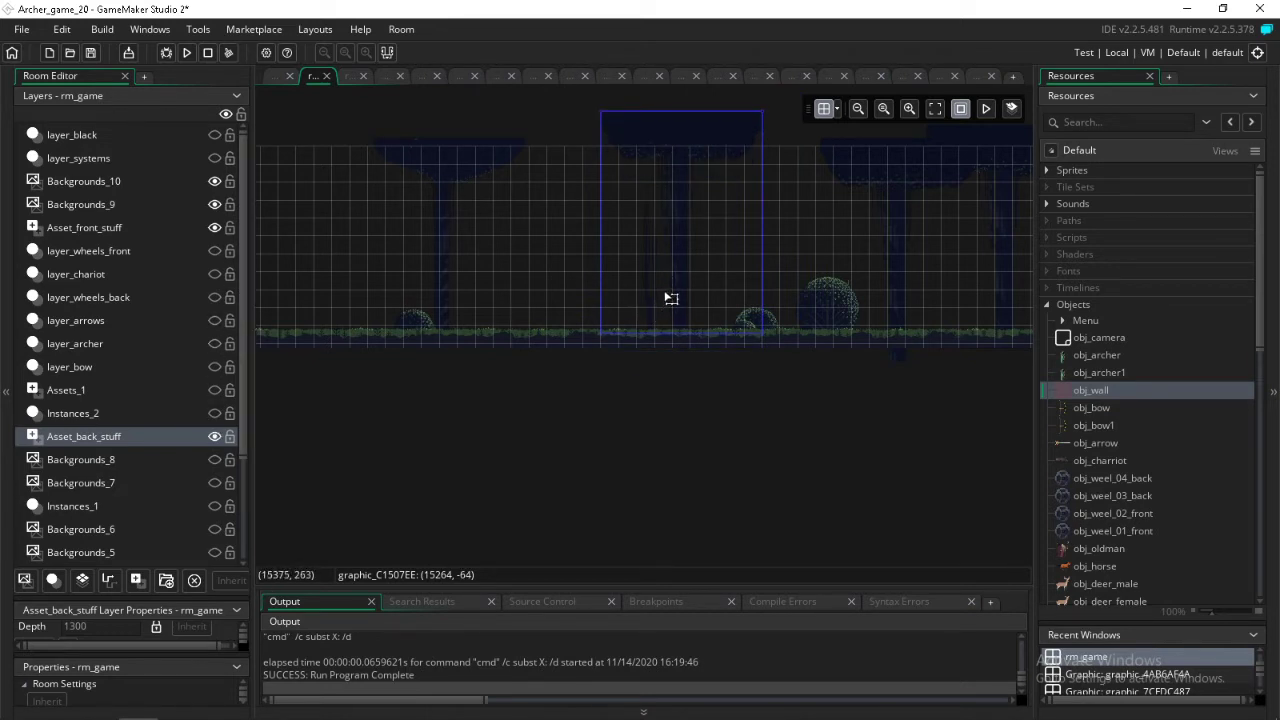
{"action": "mouse_move", "coordinate": [662, 276]}
{"action": "left_mouse_down"}
{"action": "mouse_move", "coordinate": [677, 293]}
{"action": "mouse_move", "coordinate": [661, 287]}
{"action": "left_mouse_up"}
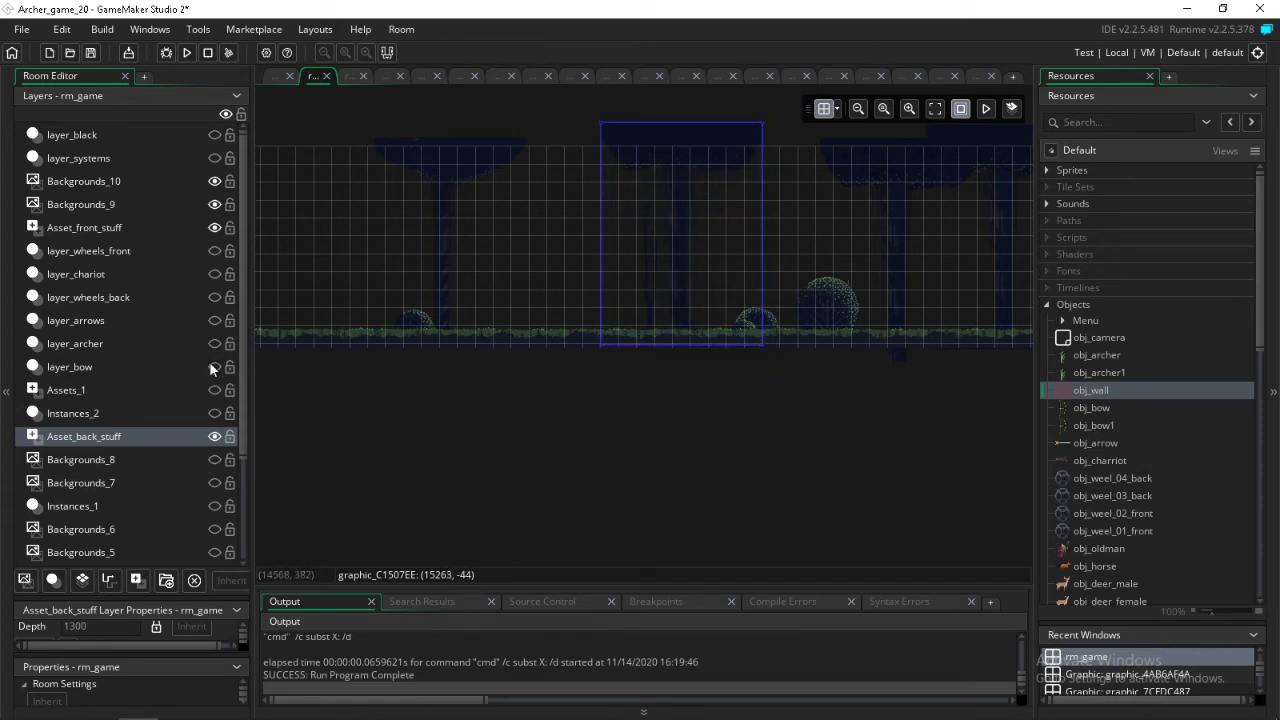
- Compare the sprites further along the room by toggling the visibility of Asset_front_stuff and Asset_back_stuff
{"action": "left_click", "coordinate": [169, 228]}
{"action": "left_click", "coordinate": [215, 228]}
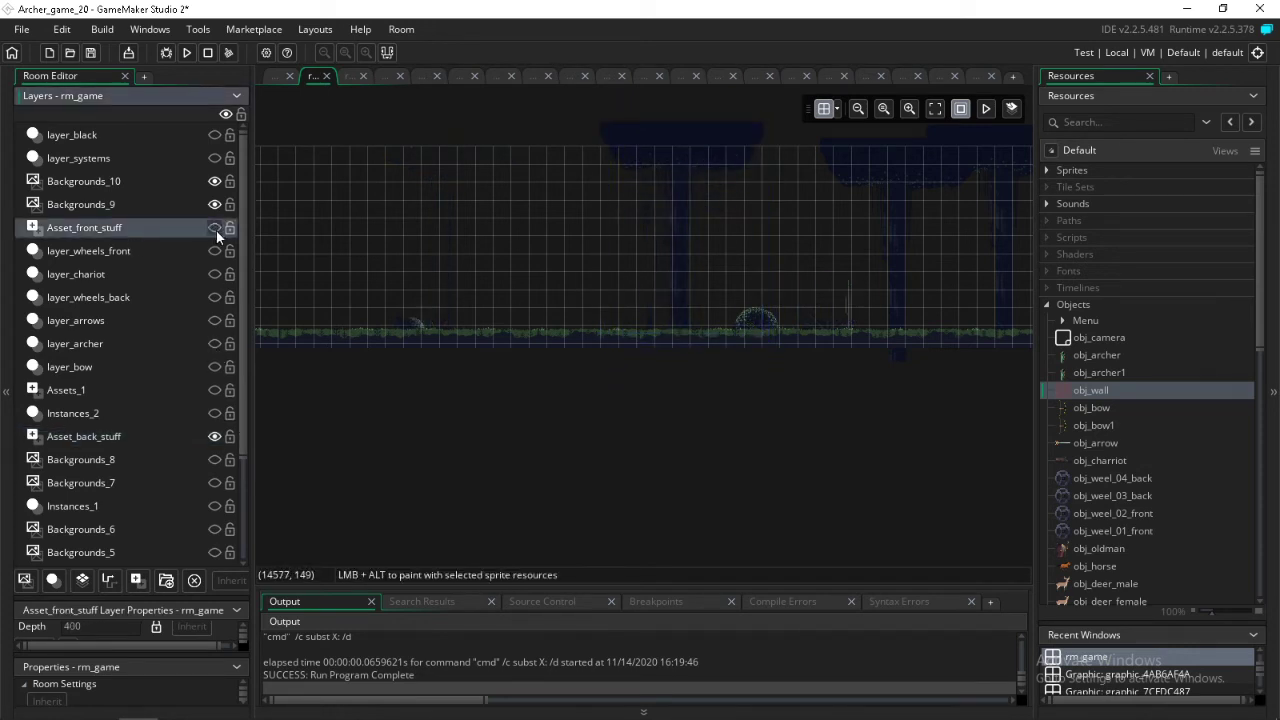
{"action": "left_click", "coordinate": [216, 230]}
{"action": "scroll", "coordinate": [572, 325], "scroll_direction": "down", "scroll_amount": 6, "text": "shift"}
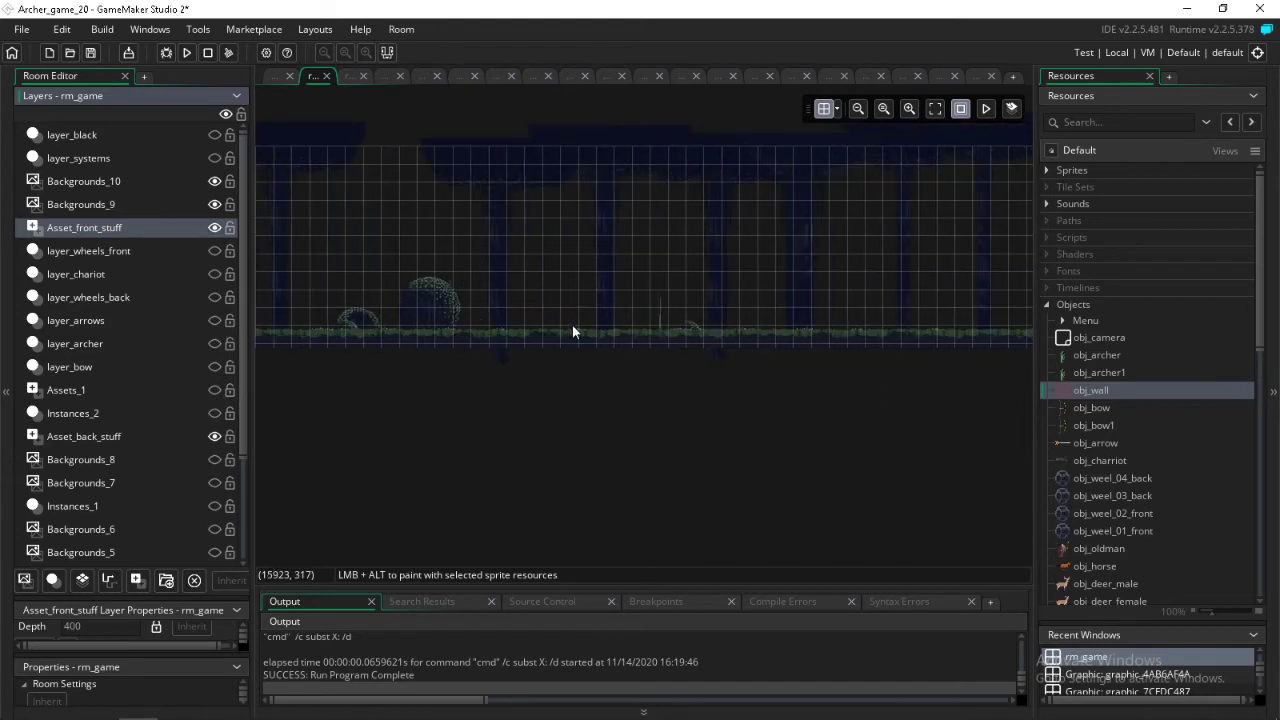
{"action": "left_click", "coordinate": [214, 229]}
{"action": "left_click", "coordinate": [214, 229]}
{"action": "left_click", "coordinate": [214, 229]}
{"action": "left_click", "coordinate": [214, 229]}
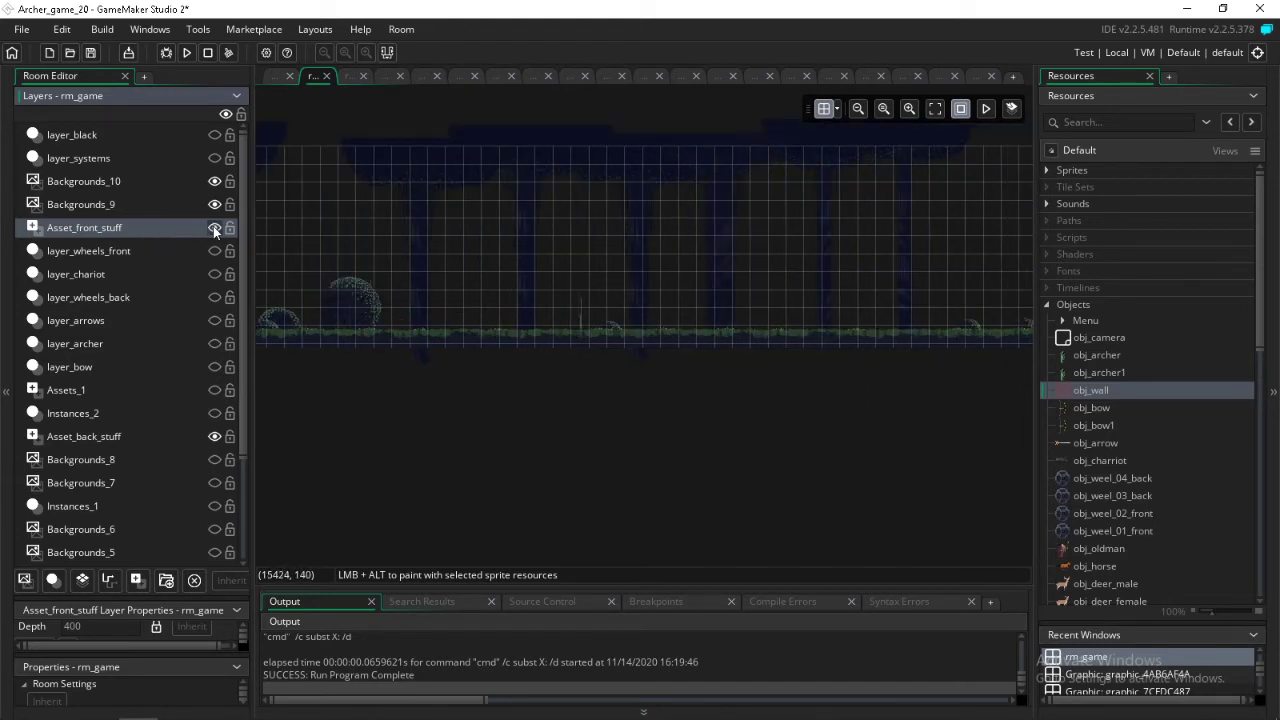
{"action": "left_click", "coordinate": [215, 436]}
{"action": "left_click", "coordinate": [215, 436]}
{"action": "scroll", "coordinate": [560, 427], "scroll_direction": "down", "scroll_amount": 3, "text": "shift"}
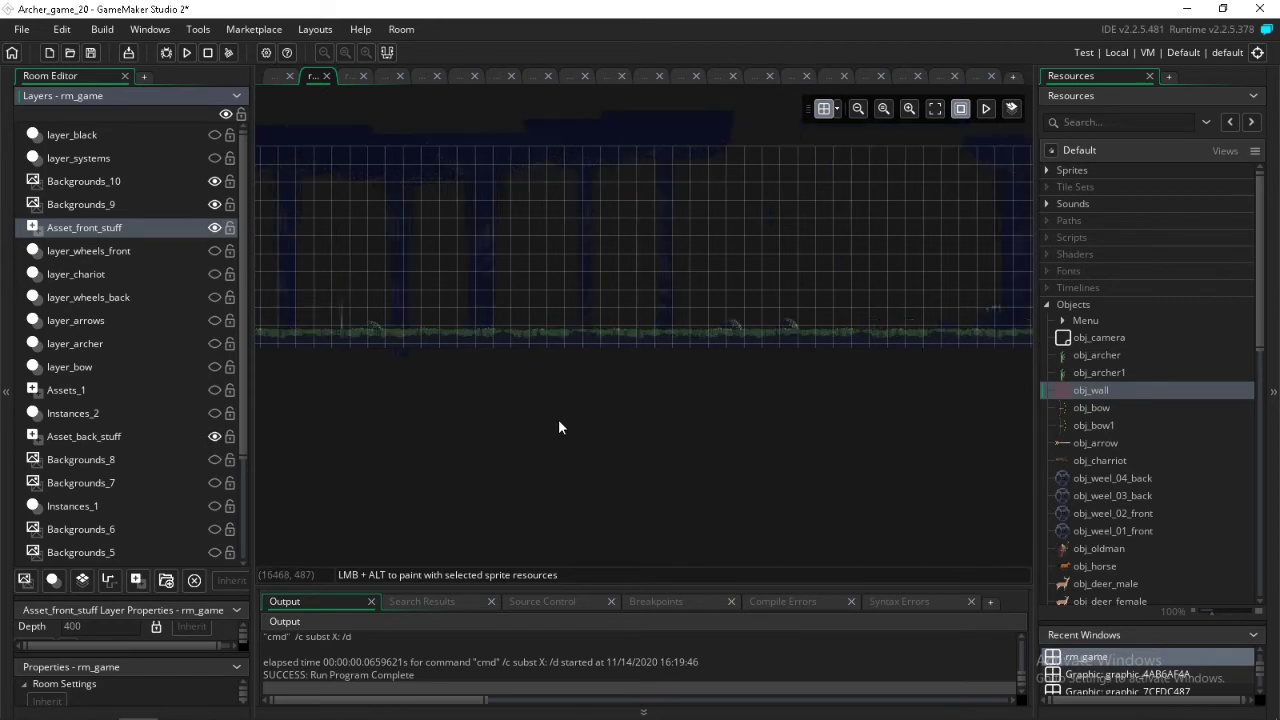
- Compare the back trees by toggling Asset_back_stuff, then move two trees to about (17057, -7) and (17888, -32)
{"action": "scroll", "coordinate": [558, 427], "scroll_direction": "down", "scroll_amount": 3, "text": "shift"}
{"action": "left_click", "coordinate": [214, 437]}
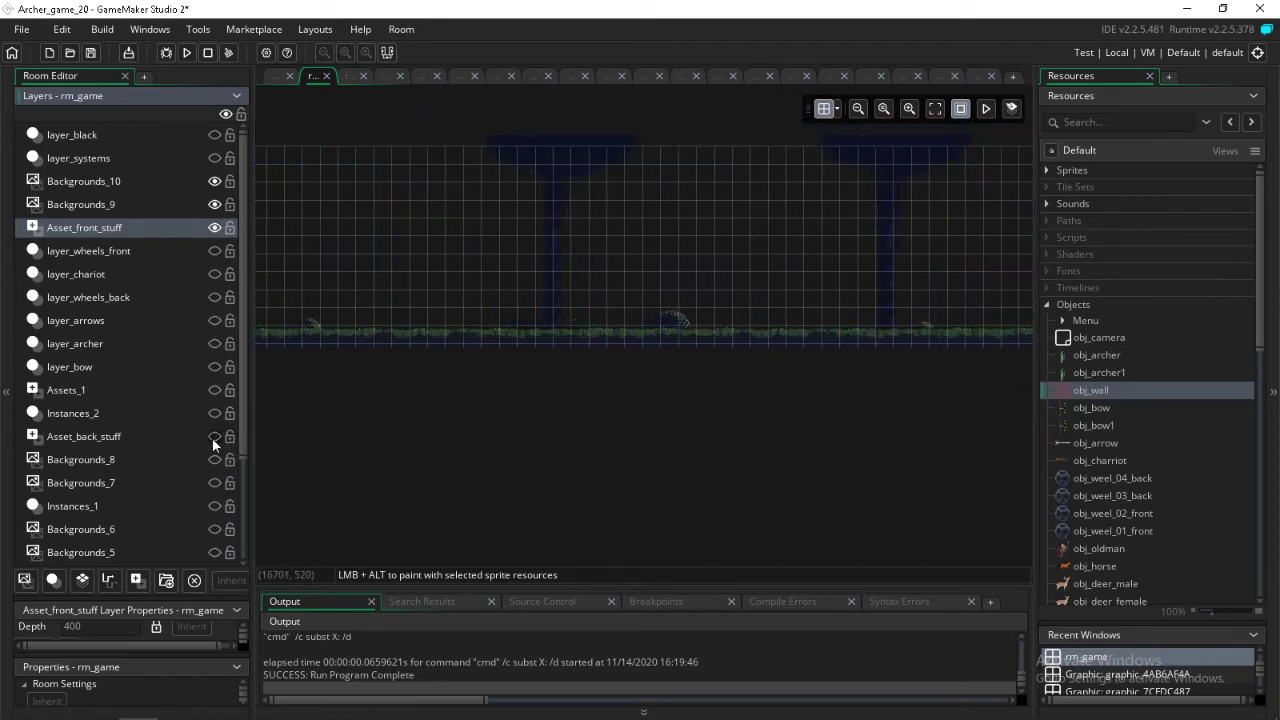
{"action": "left_click", "coordinate": [214, 437]}
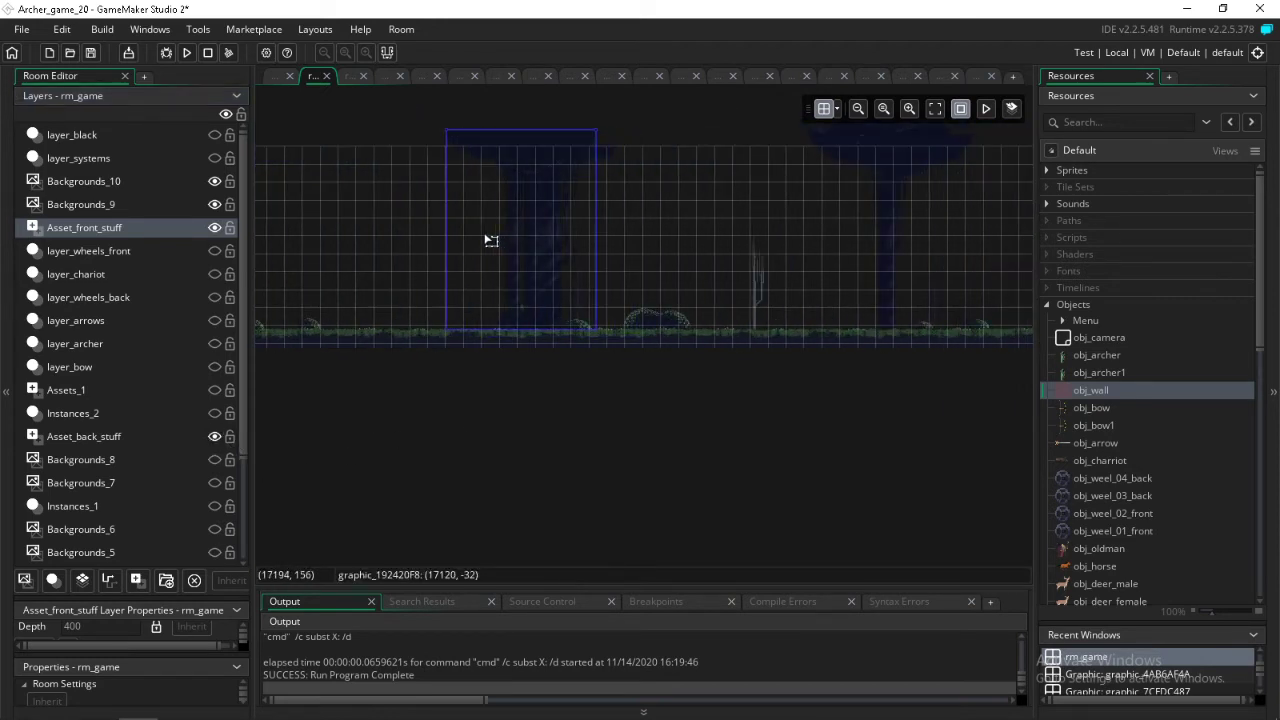
{"action": "left_click_drag", "start_coordinate": [462, 237], "coordinate": [447, 233]}
{"action": "scroll", "coordinate": [448, 238], "scroll_direction": "right", "scroll_amount": 5, "text": "shift"}
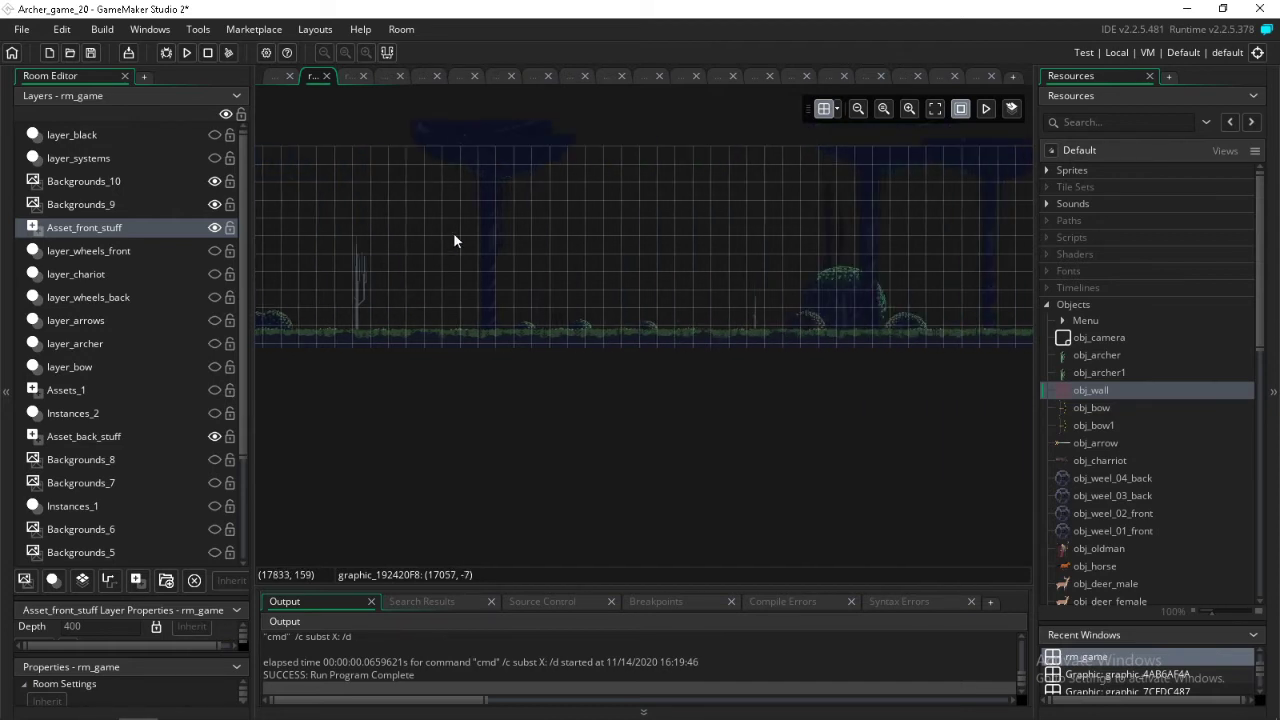
{"action": "left_click_drag", "start_coordinate": [520, 191], "coordinate": [572, 193]}
{"action": "scroll", "coordinate": [572, 193], "scroll_direction": "right", "scroll_amount": 6, "text": "shift"}
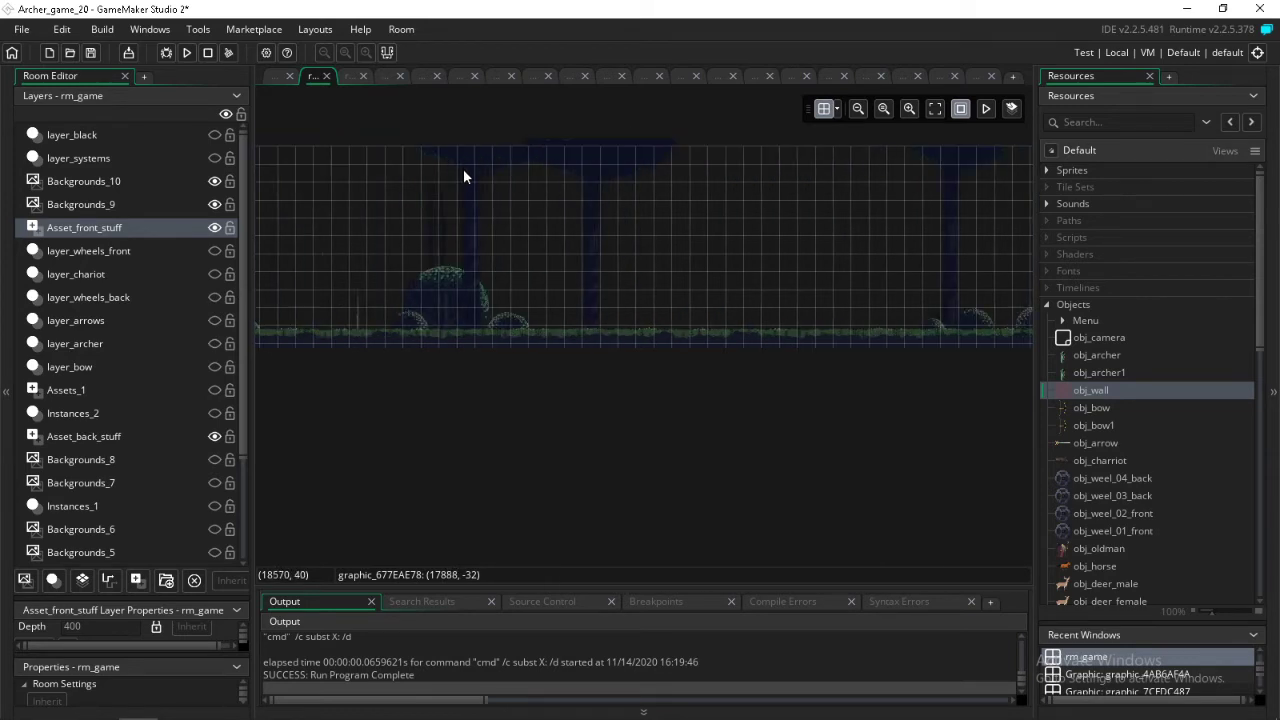
- Move the tree beyond the large bush back to about (18223, -3), before the bush, and save the project
{"action": "left_click_drag", "start_coordinate": [600, 163], "coordinate": [328, 154]}
{"action": "scroll", "coordinate": [592, 194], "scroll_direction": "right", "scroll_amount": 8, "text": "shift"}
{"action": "scroll", "coordinate": [449, 209], "scroll_direction": "left", "scroll_amount": 4, "text": "shift"}
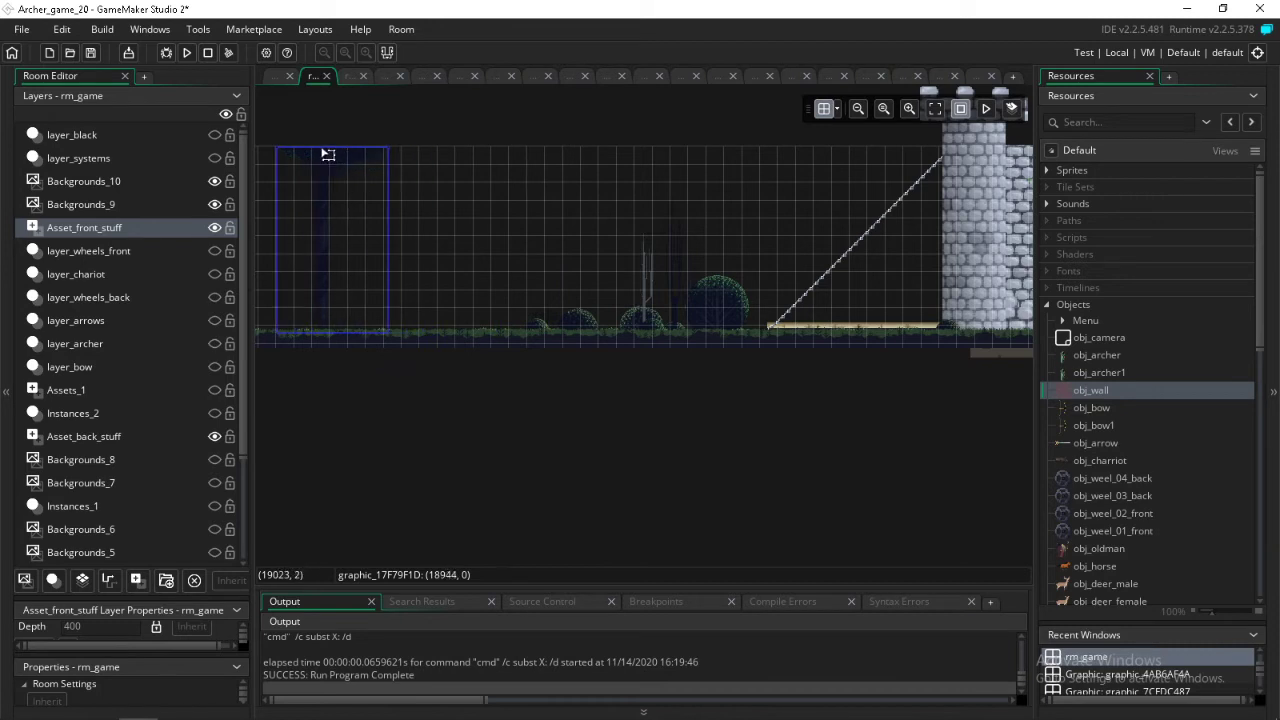
{"action": "scroll", "coordinate": [335, 190], "scroll_direction": "left", "scroll_amount": 9, "text": "shift"}
{"action": "scroll", "coordinate": [770, 240], "scroll_direction": "right", "scroll_amount": 2, "text": "shift"}
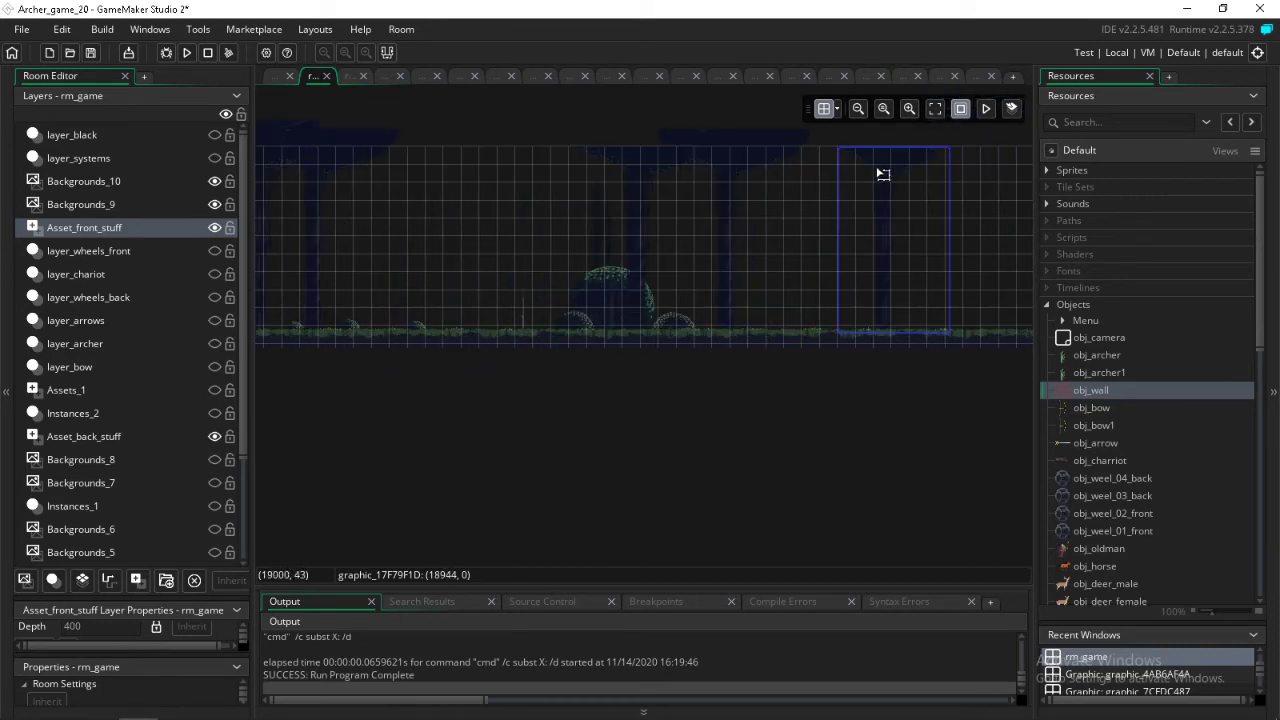
{"action": "left_click_drag", "start_coordinate": [880, 171], "coordinate": [477, 149]}
{"action": "scroll", "coordinate": [600, 190], "scroll_direction": "up", "scroll_amount": 4, "text": "ctrl"}
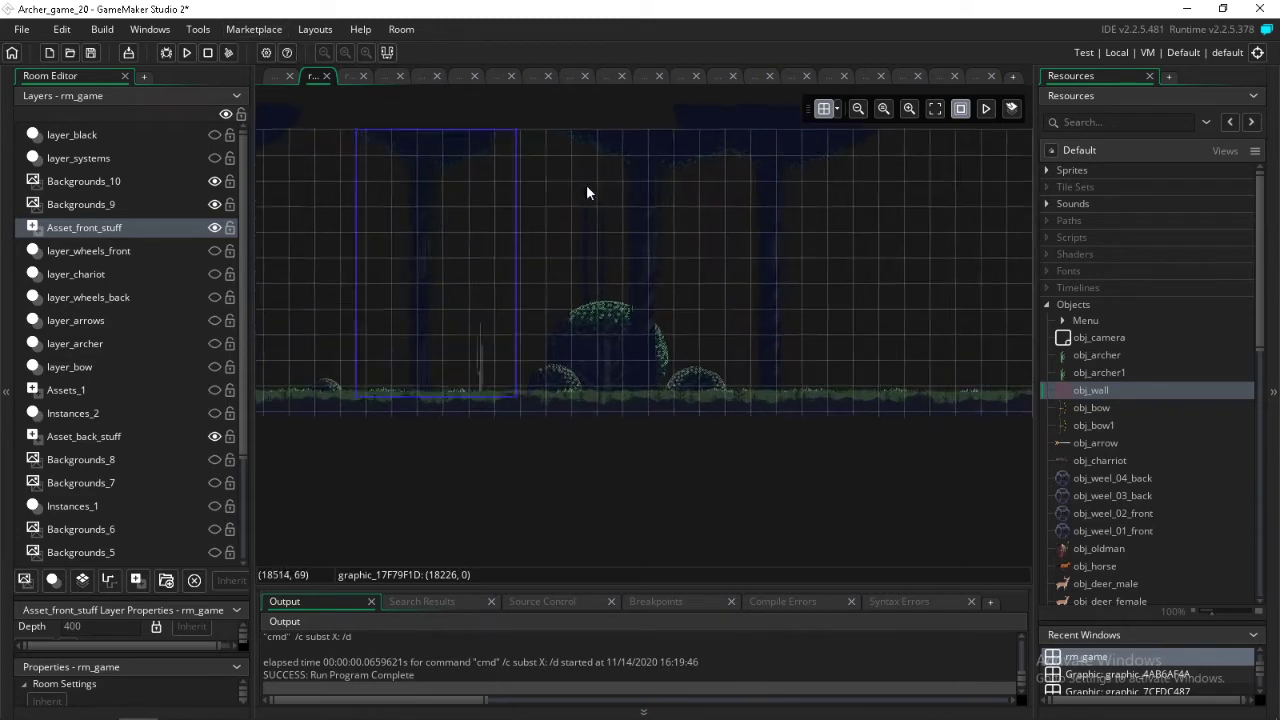
{"action": "left_click_drag", "start_coordinate": [440, 237], "coordinate": [392, 222]}
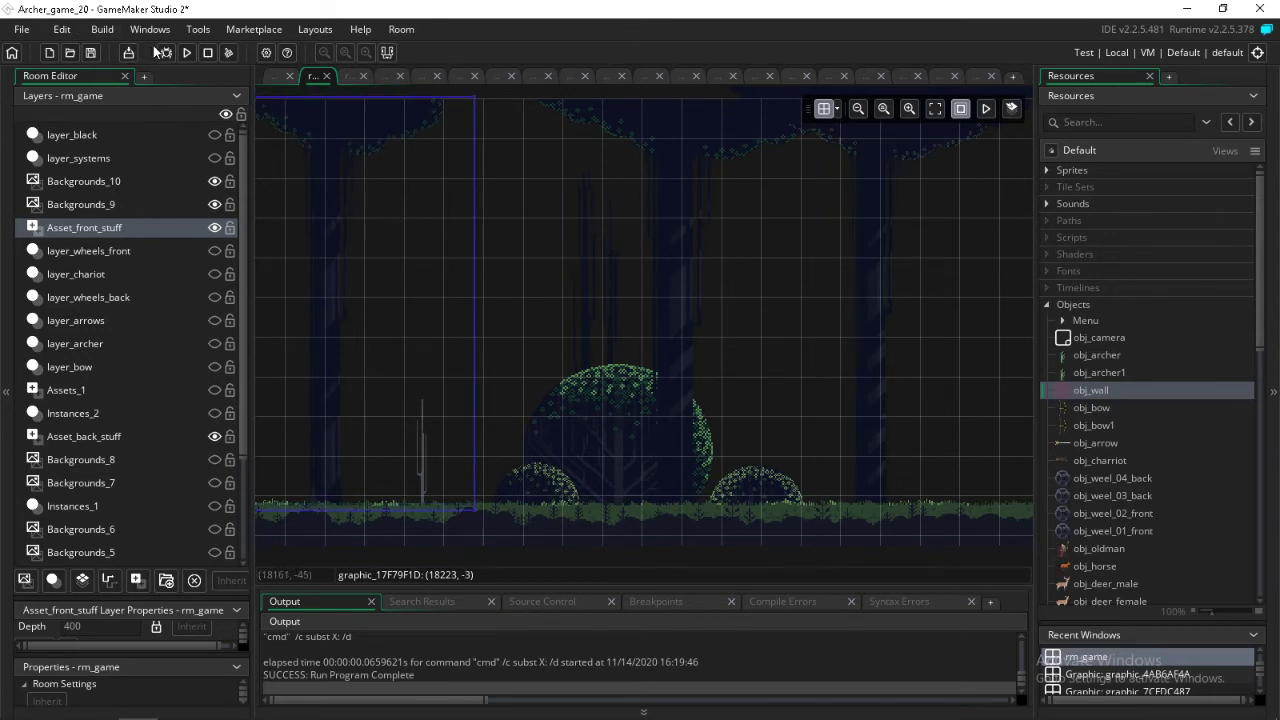
{"action": "left_click", "coordinate": [89, 53]}
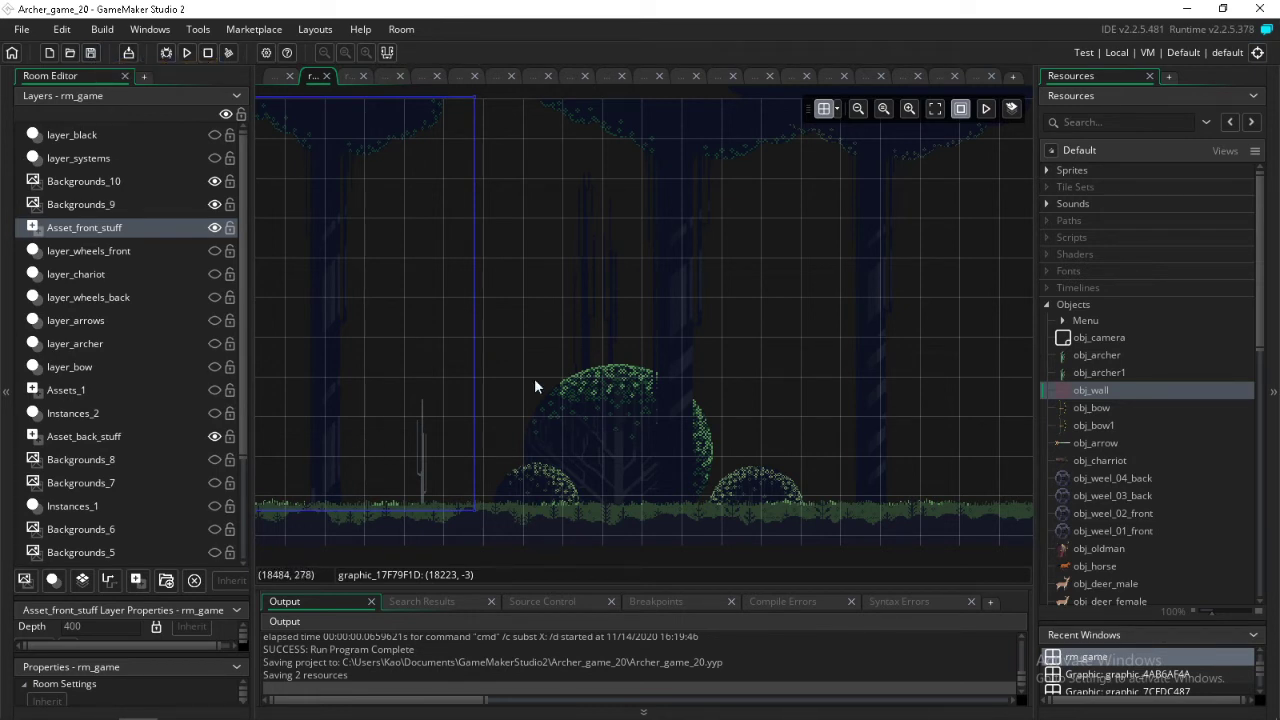
{"action": "left_click", "coordinate": [302, 705]}
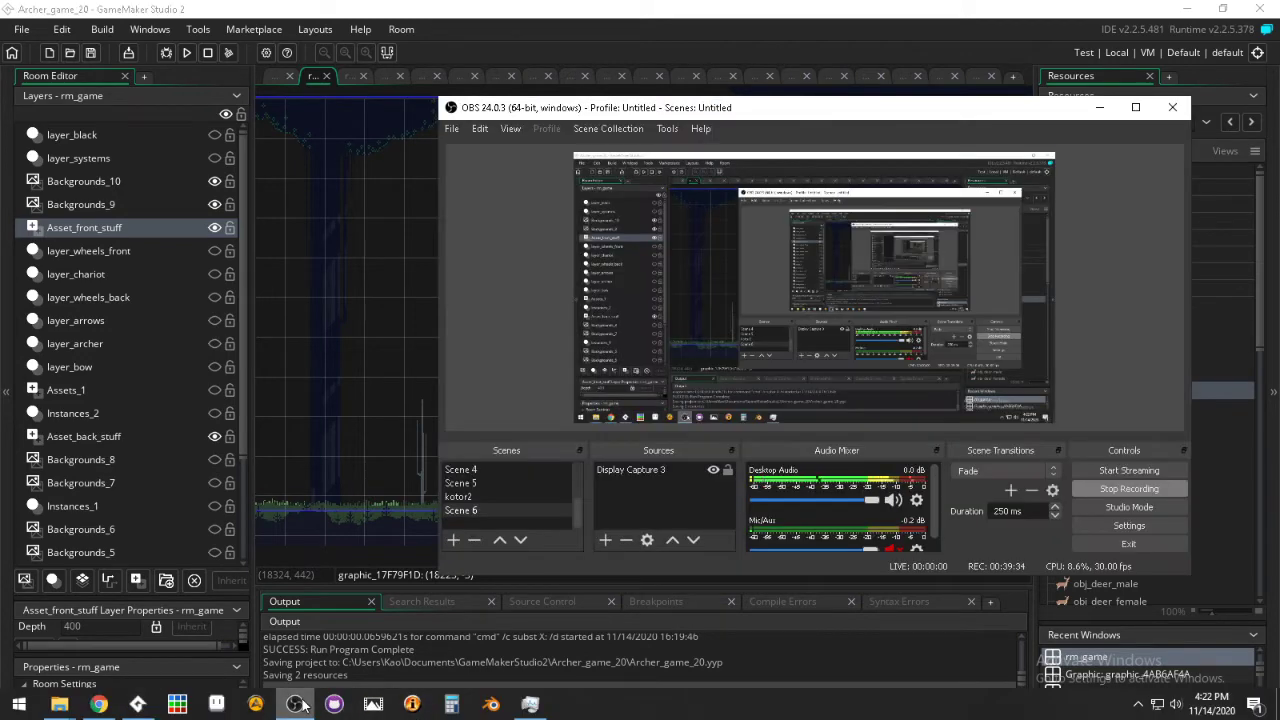
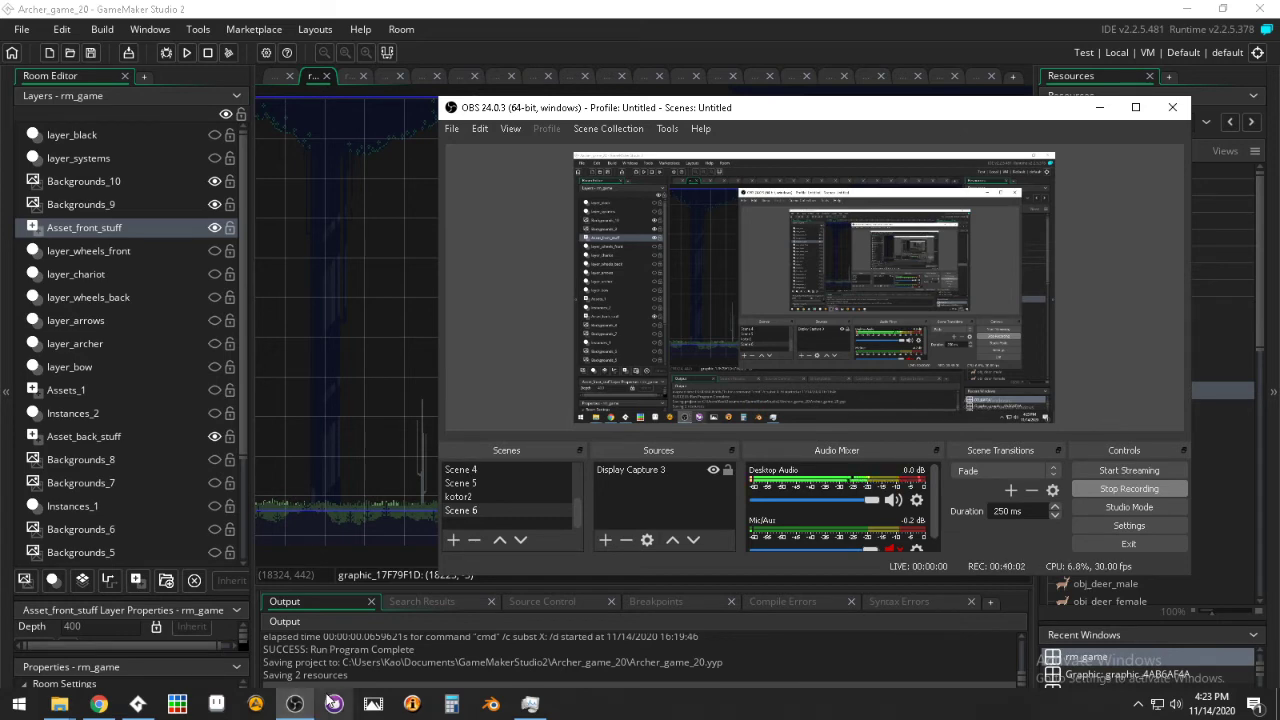
{"action": "left_click", "coordinate": [415, 14]}
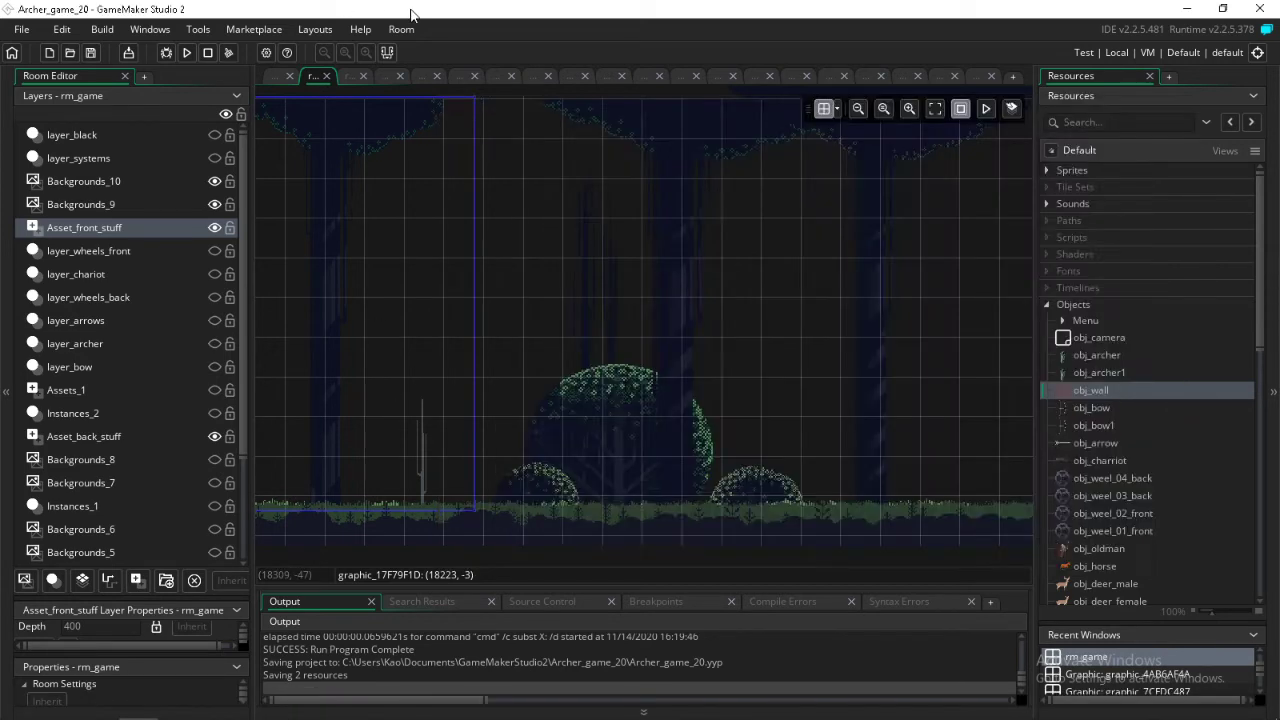
{"action": "left_click", "coordinate": [90, 52]}
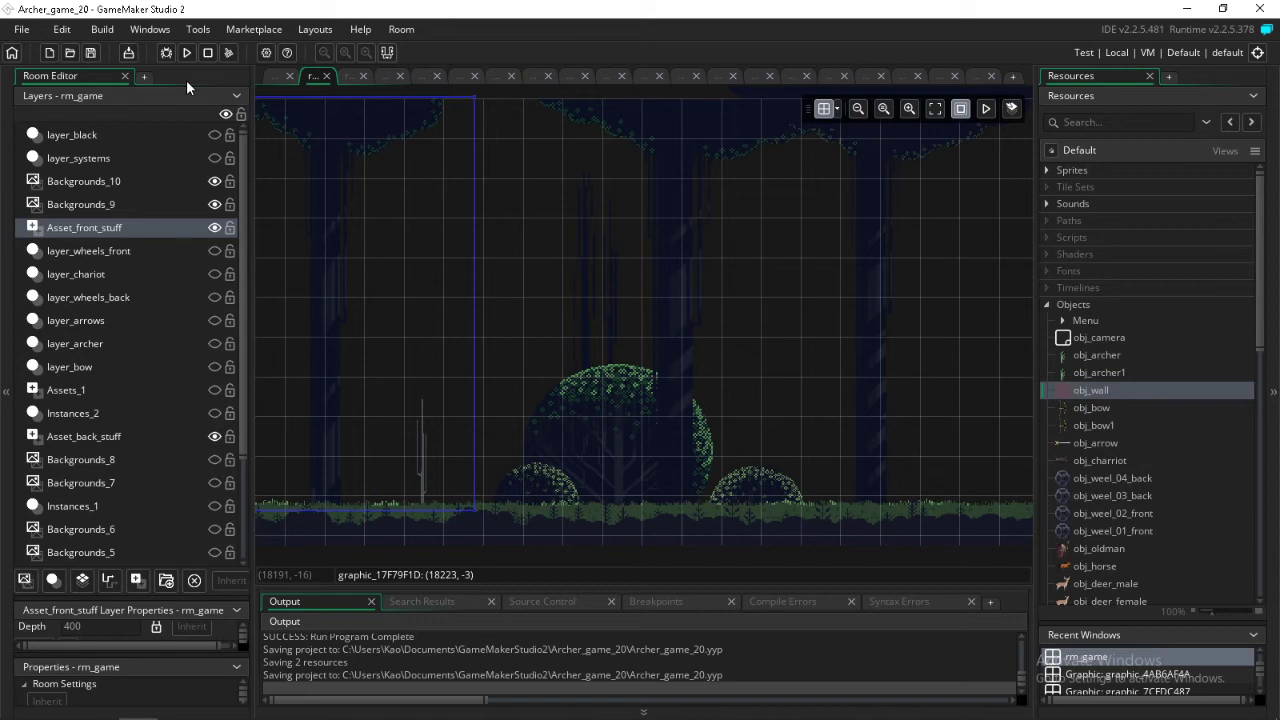
{"action": "mouse_move", "coordinate": [48, 717]}
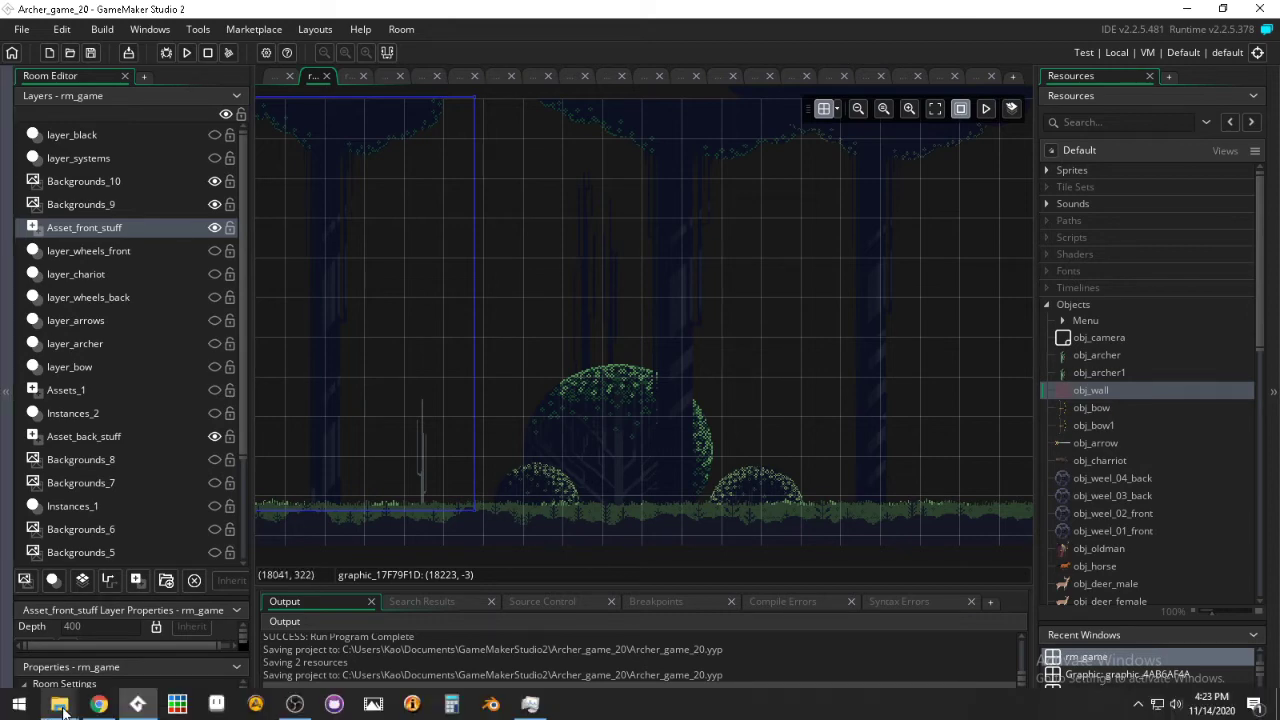
{"action": "left_click", "coordinate": [98, 704]}
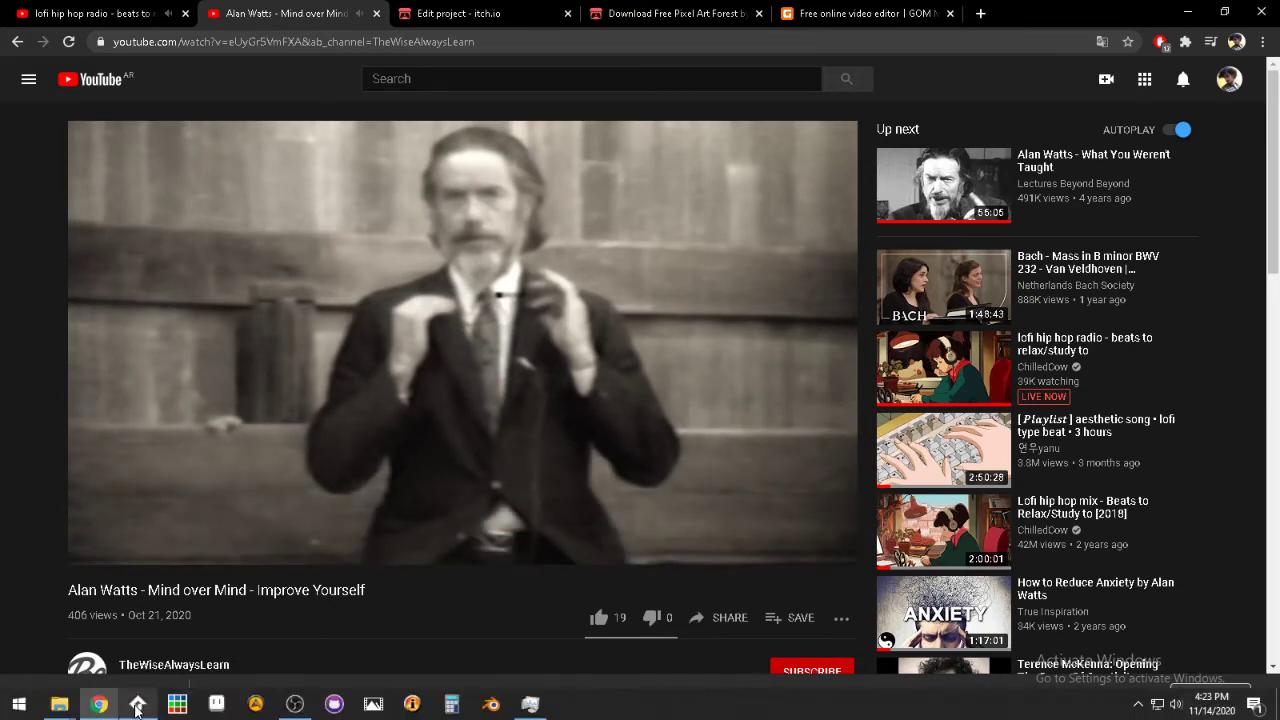
{"action": "left_click", "coordinate": [158, 704]}
{"action": "left_click", "coordinate": [90, 55]}
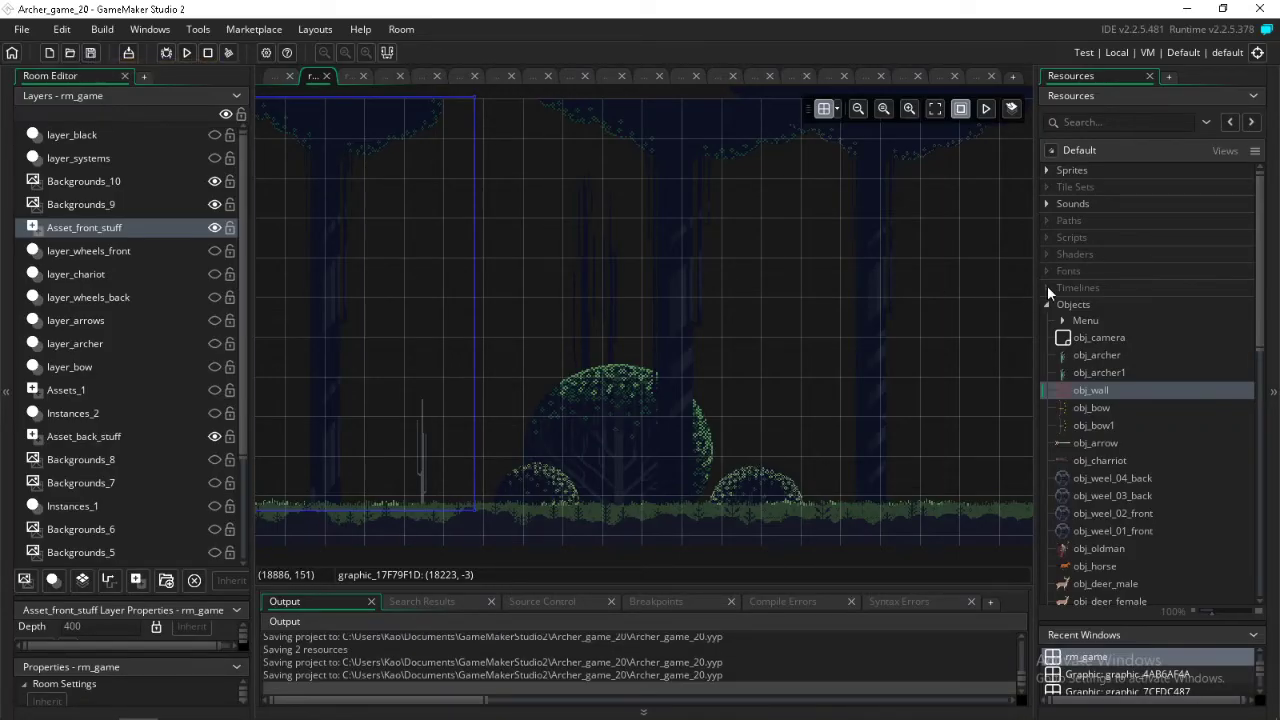
- Look through the project resources, examining the Background layers and BG_hills sprite groups under Backgrounds
{"action": "scroll", "coordinate": [1134, 408], "scroll_direction": "down", "scroll_amount": 10}
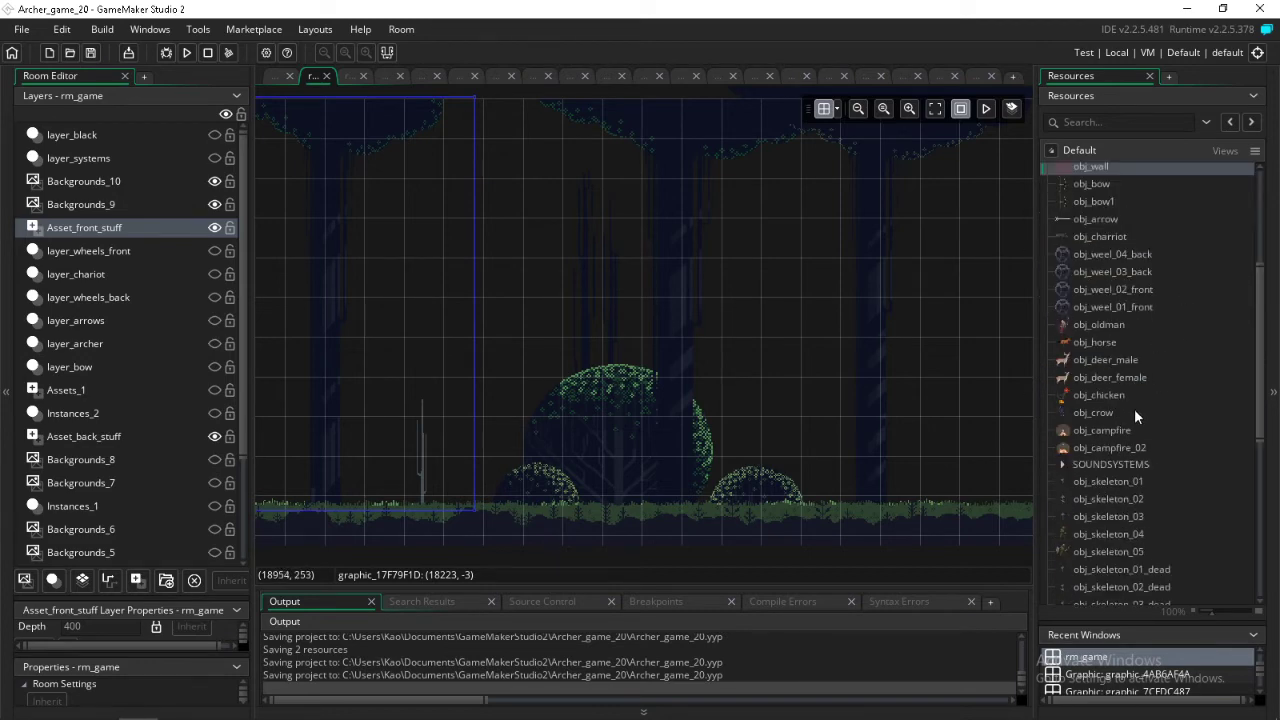
{"action": "scroll", "coordinate": [1137, 422], "scroll_direction": "up", "scroll_amount": 4}
{"action": "scroll", "coordinate": [1140, 432], "scroll_direction": "up", "scroll_amount": 5}
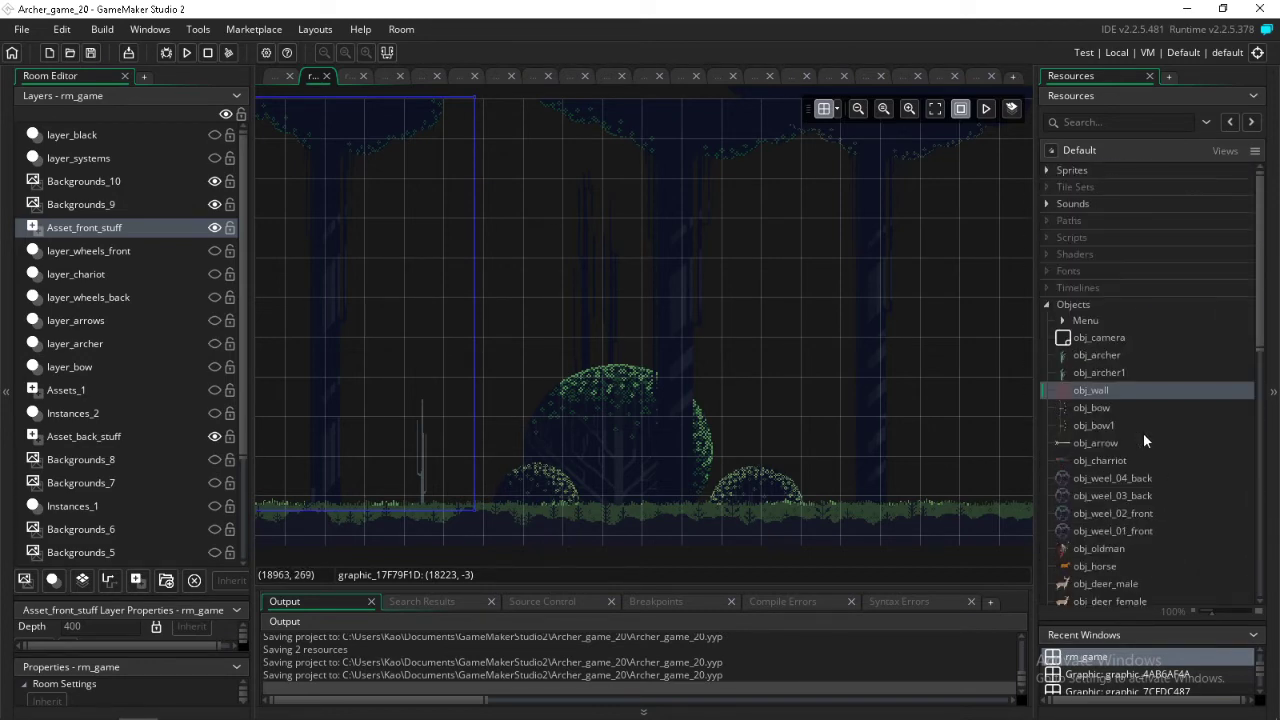
{"action": "left_click", "coordinate": [1046, 171]}
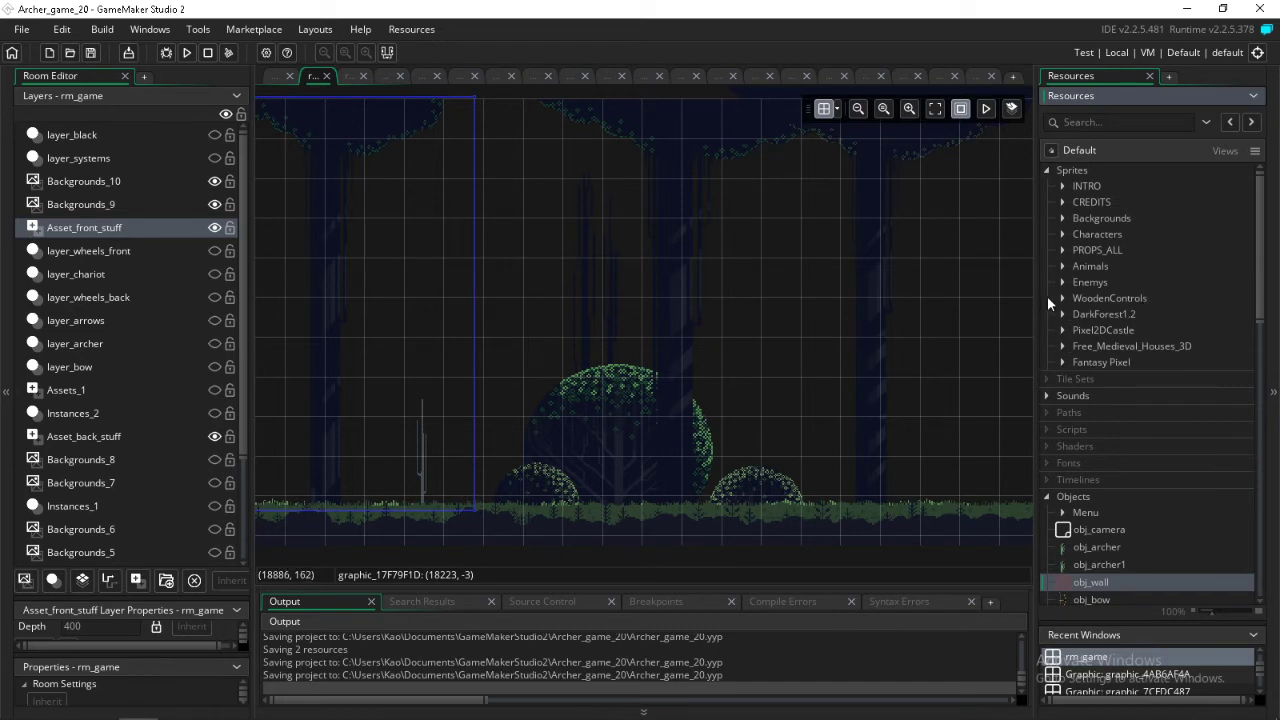
{"action": "left_click", "coordinate": [1064, 219]}
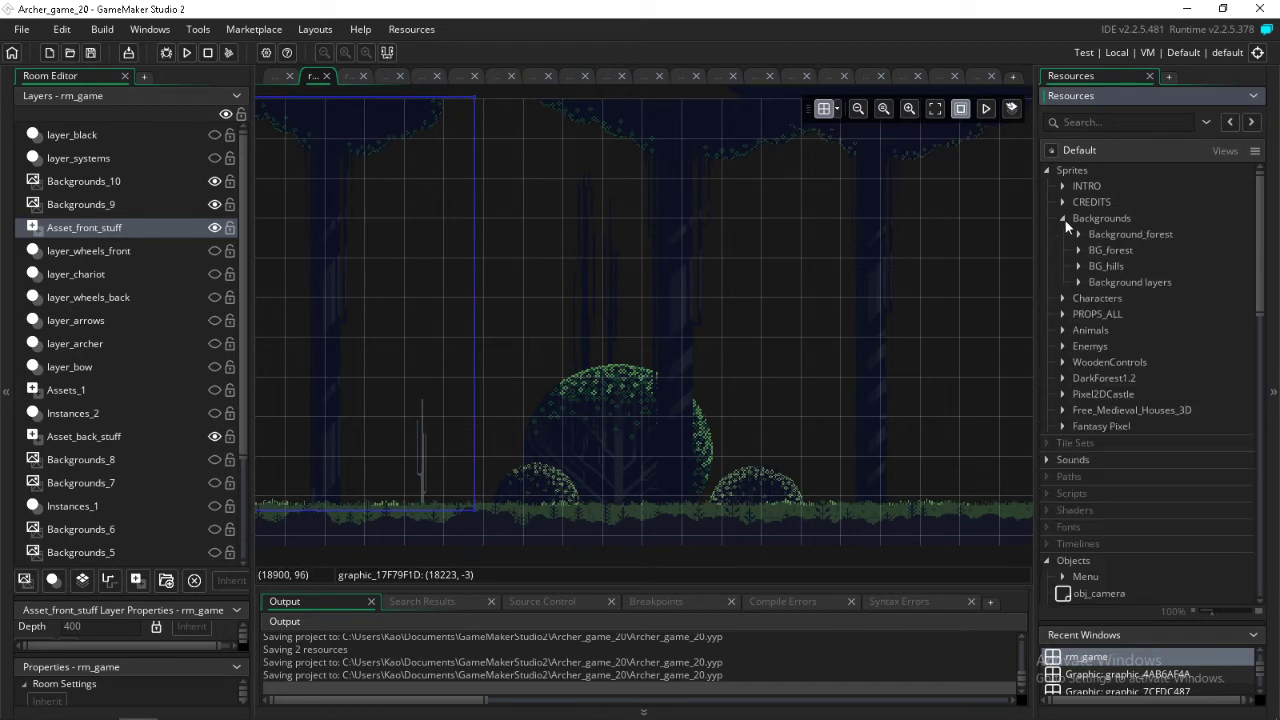
{"action": "left_click", "coordinate": [1078, 282]}
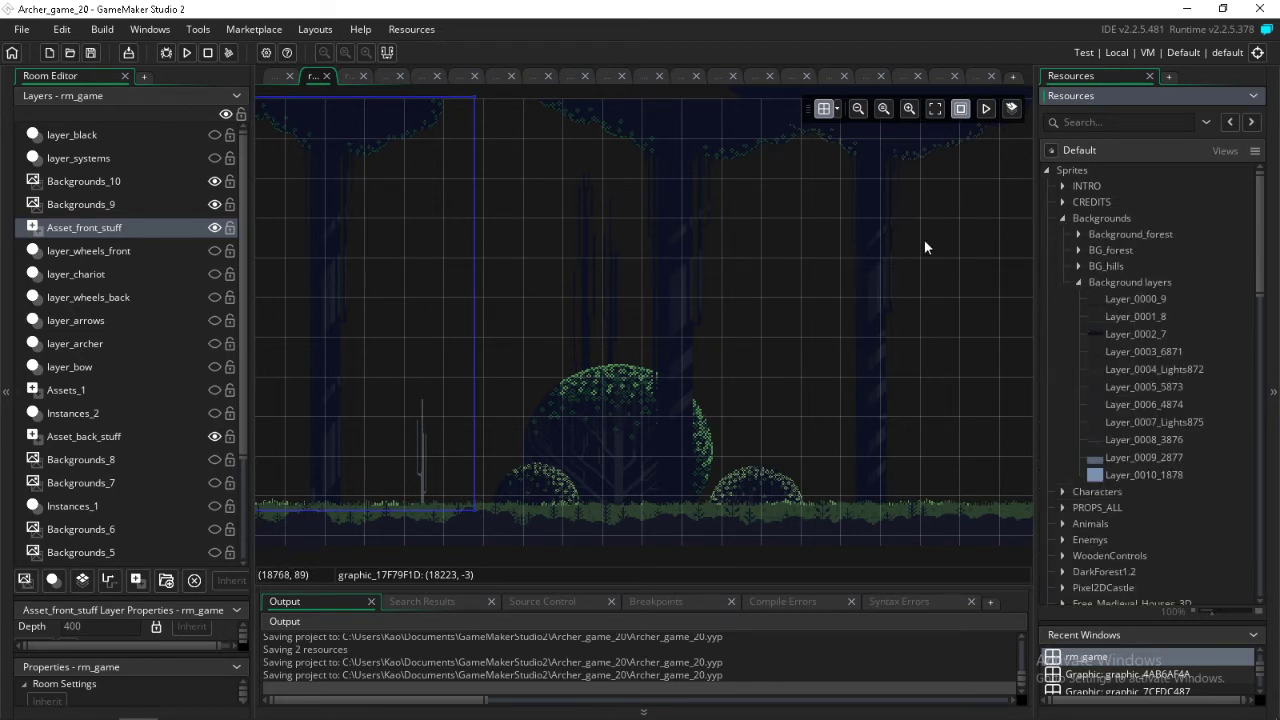
{"action": "left_click", "coordinate": [1115, 284]}
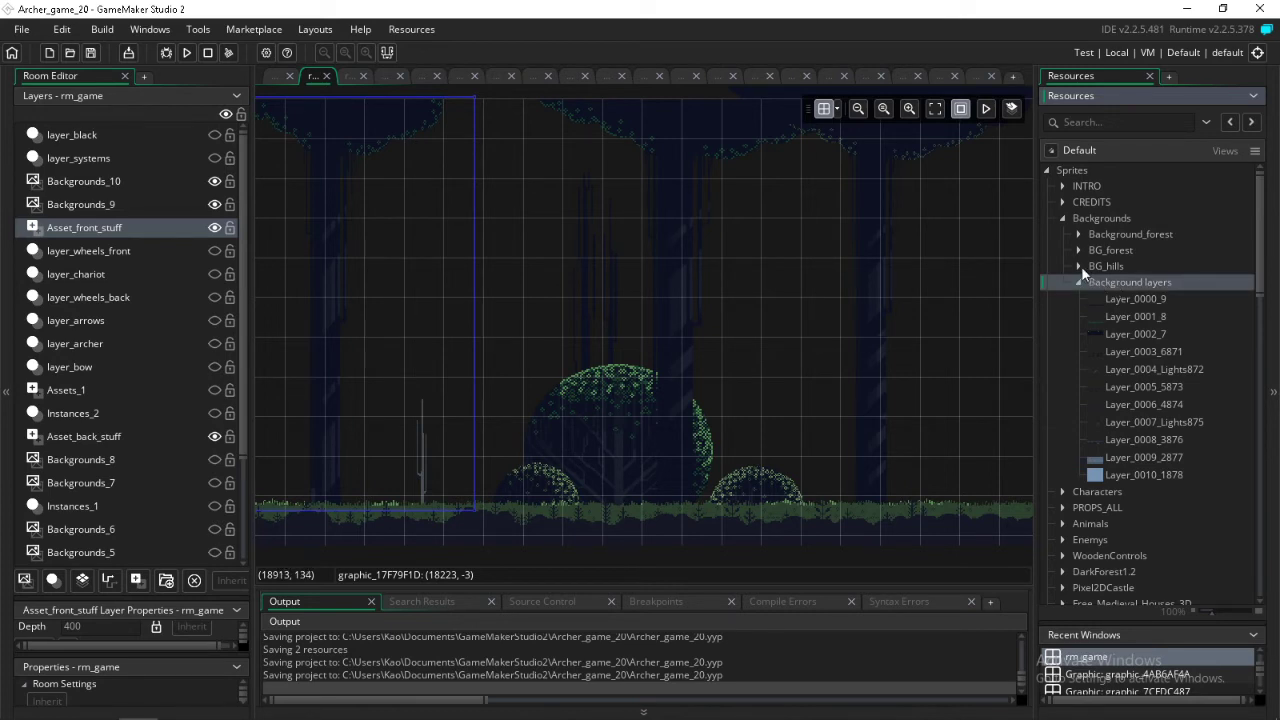
{"action": "left_click", "coordinate": [1079, 267]}
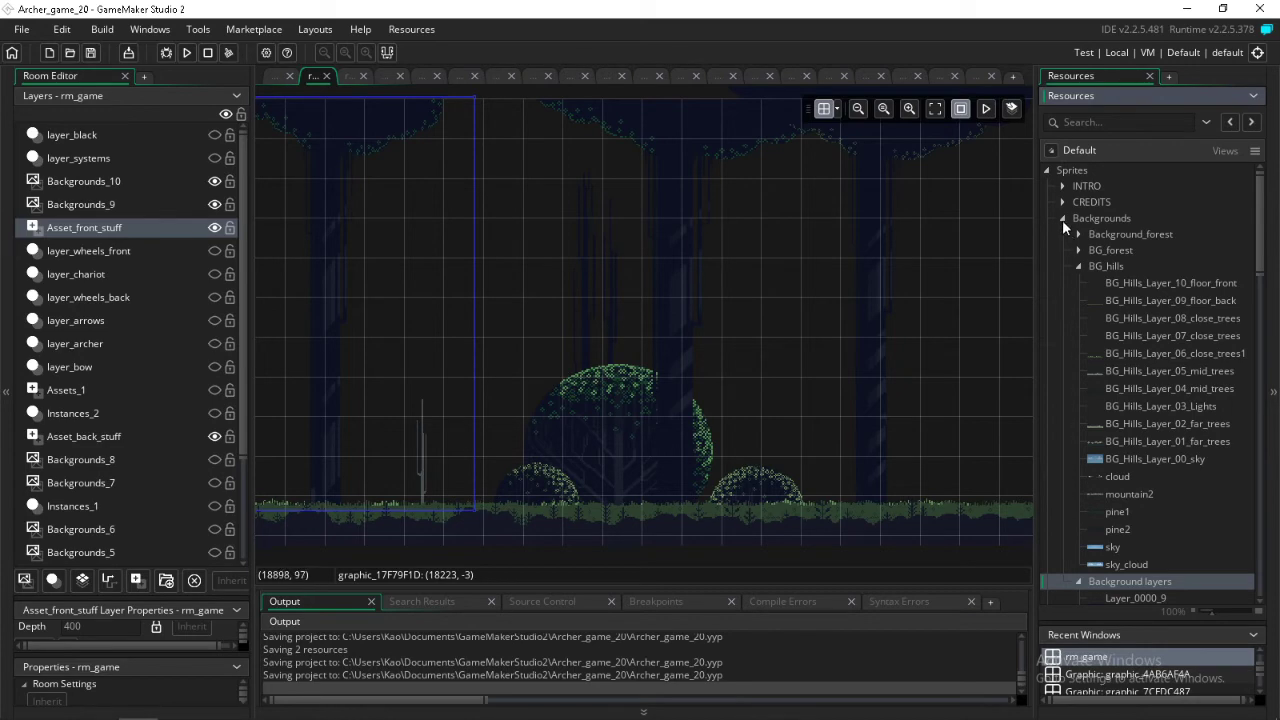
{"action": "scroll", "coordinate": [1090, 470], "scroll_direction": "down", "scroll_amount": 12}
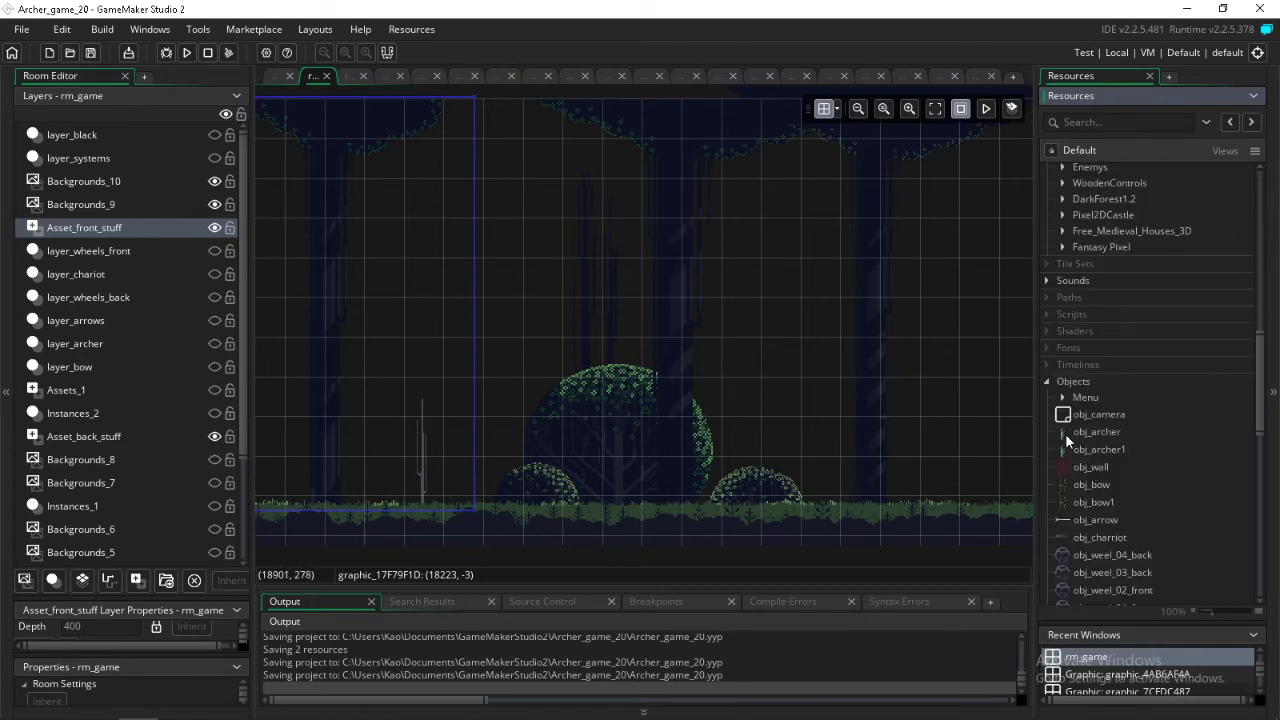
- Open obj_camera and duplicate the "Background" layer_exists block directly below the original in its Step event code
{"action": "double_click", "coordinate": [1073, 414]}
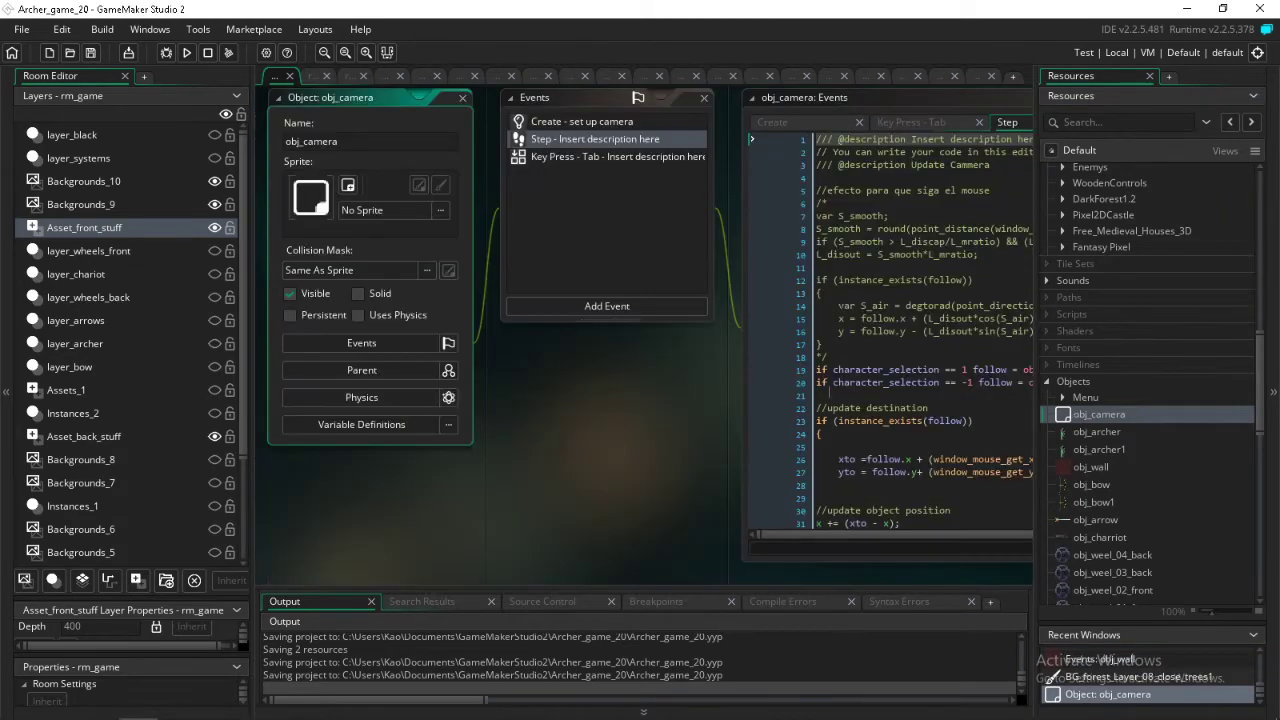
{"action": "scroll", "coordinate": [829, 391], "scroll_direction": "down", "scroll_amount": 10}
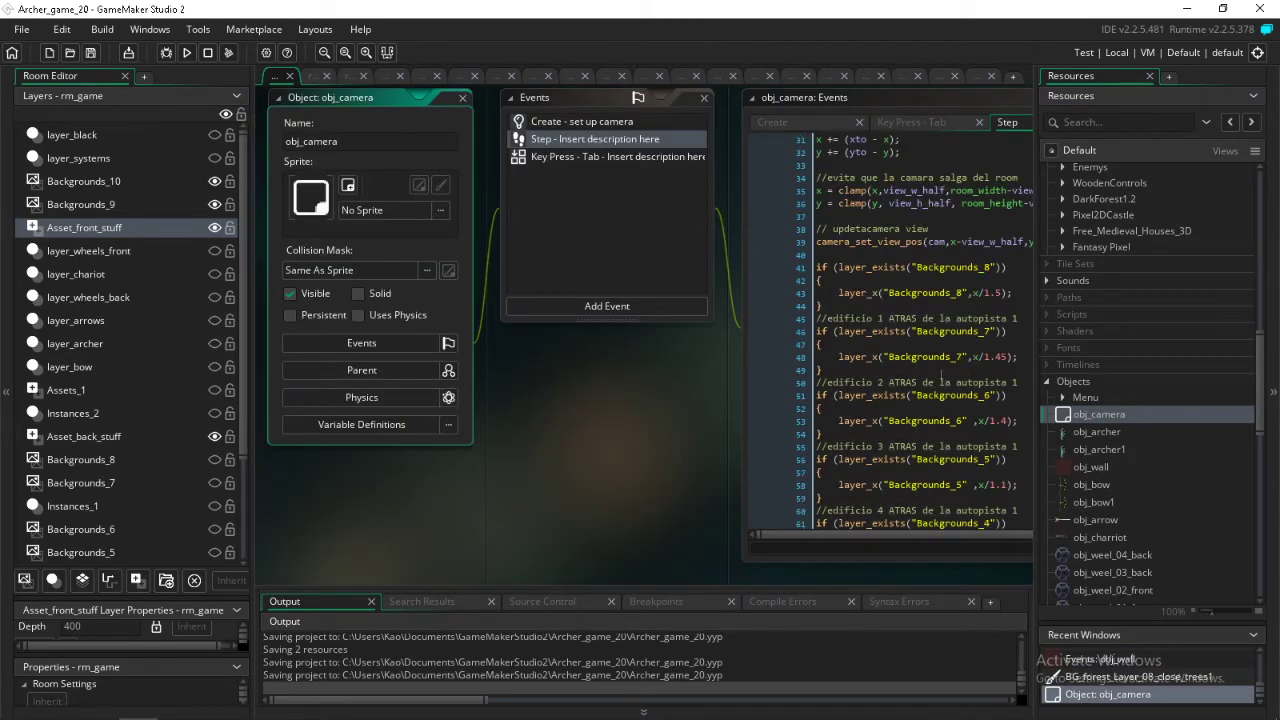
{"action": "left_click", "coordinate": [1013, 360]}
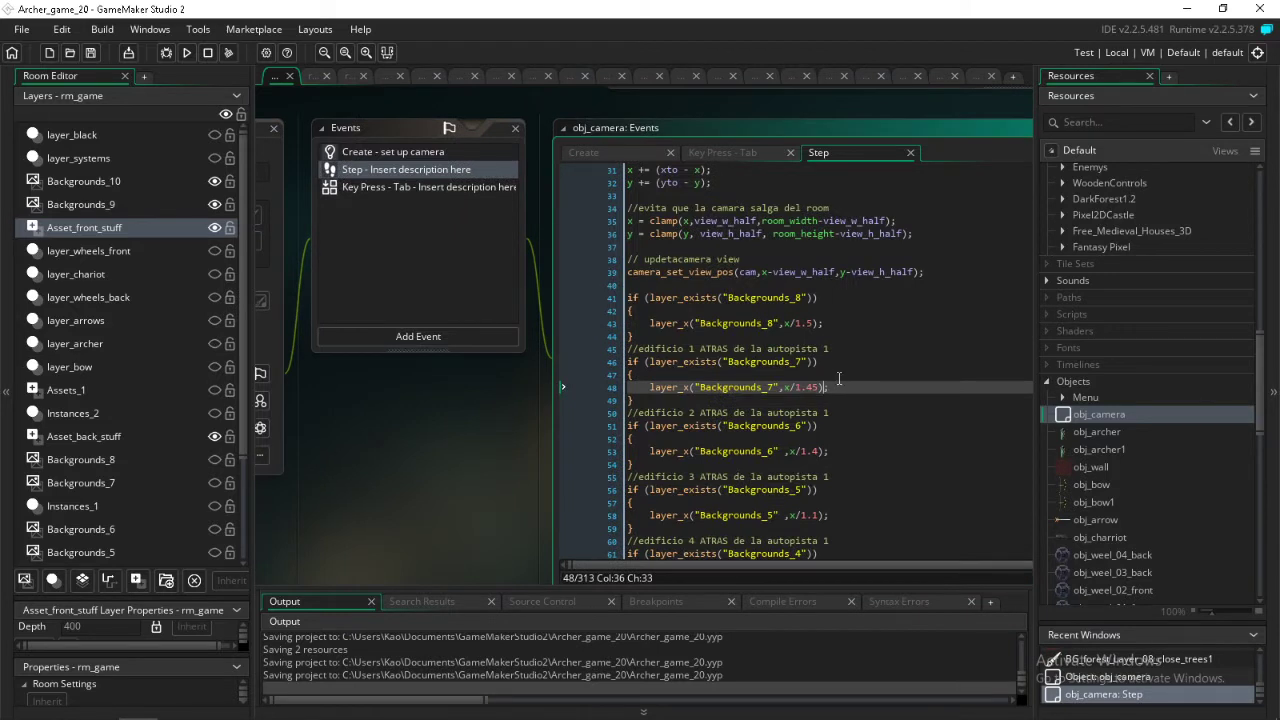
{"action": "scroll", "coordinate": [839, 378], "scroll_direction": "down", "scroll_amount": 4}
{"action": "scroll", "coordinate": [839, 378], "scroll_direction": "down", "scroll_amount": 2}
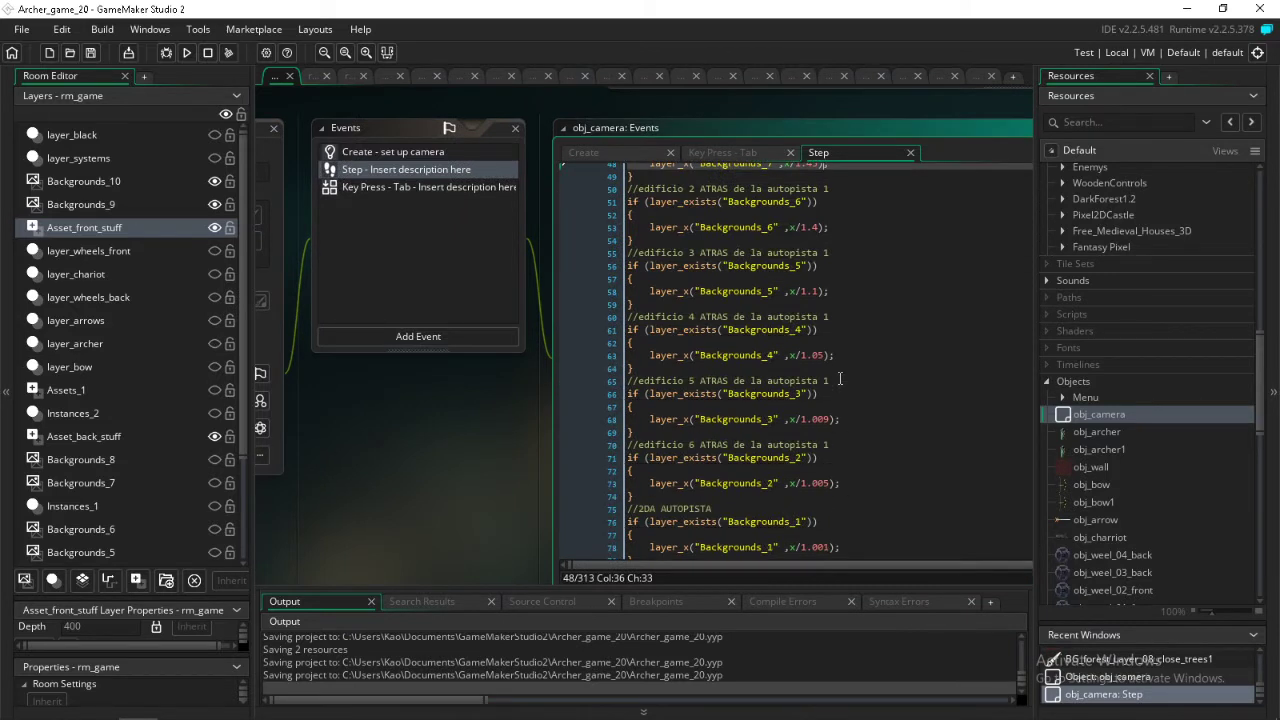
{"action": "scroll", "coordinate": [839, 378], "scroll_direction": "down", "scroll_amount": 3}
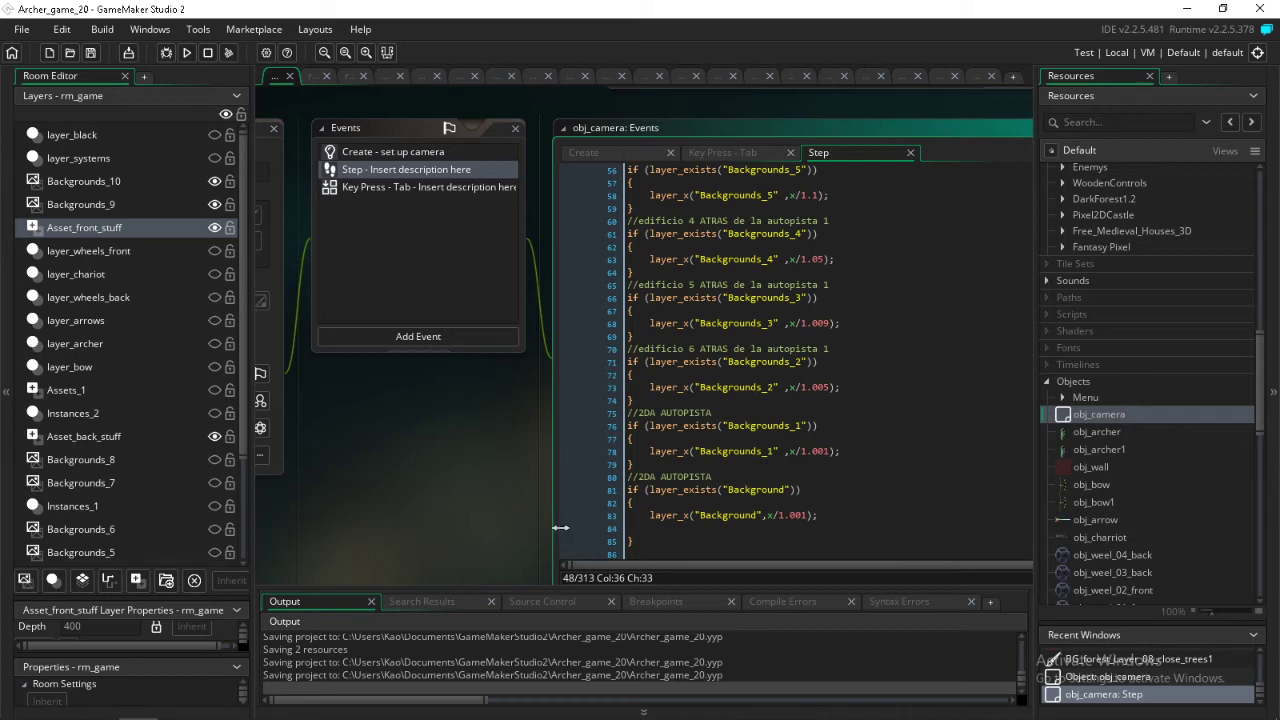
{"action": "scroll", "coordinate": [686, 496], "scroll_direction": "down", "scroll_amount": 2}
{"action": "left_click_drag", "start_coordinate": [650, 478], "coordinate": [622, 420]}
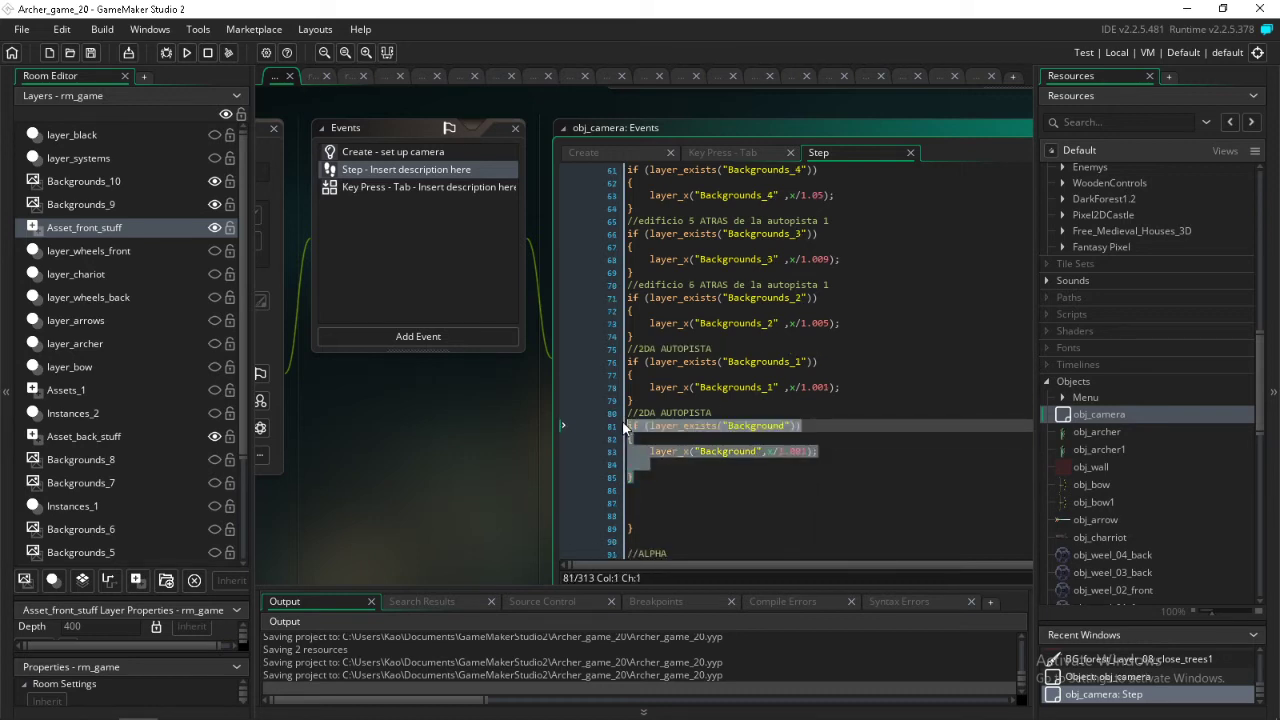
{"action": "key", "text": "ctrl+c"}
{"action": "left_click", "coordinate": [626, 488]}
{"action": "key", "text": "ctrl+v"}
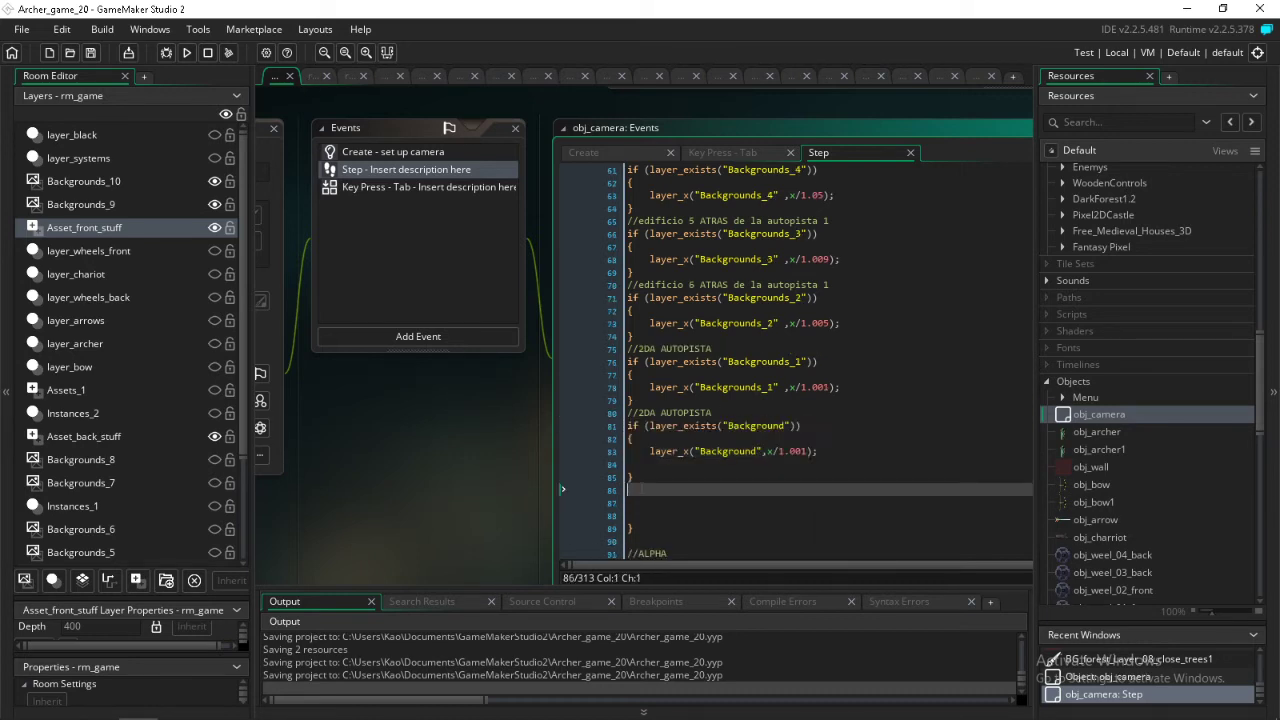
- Change the layer name to "Background_00" in the duplicated block's layer_exists condition and layer_x call, and save the project
{"action": "double_click", "coordinate": [758, 489]}
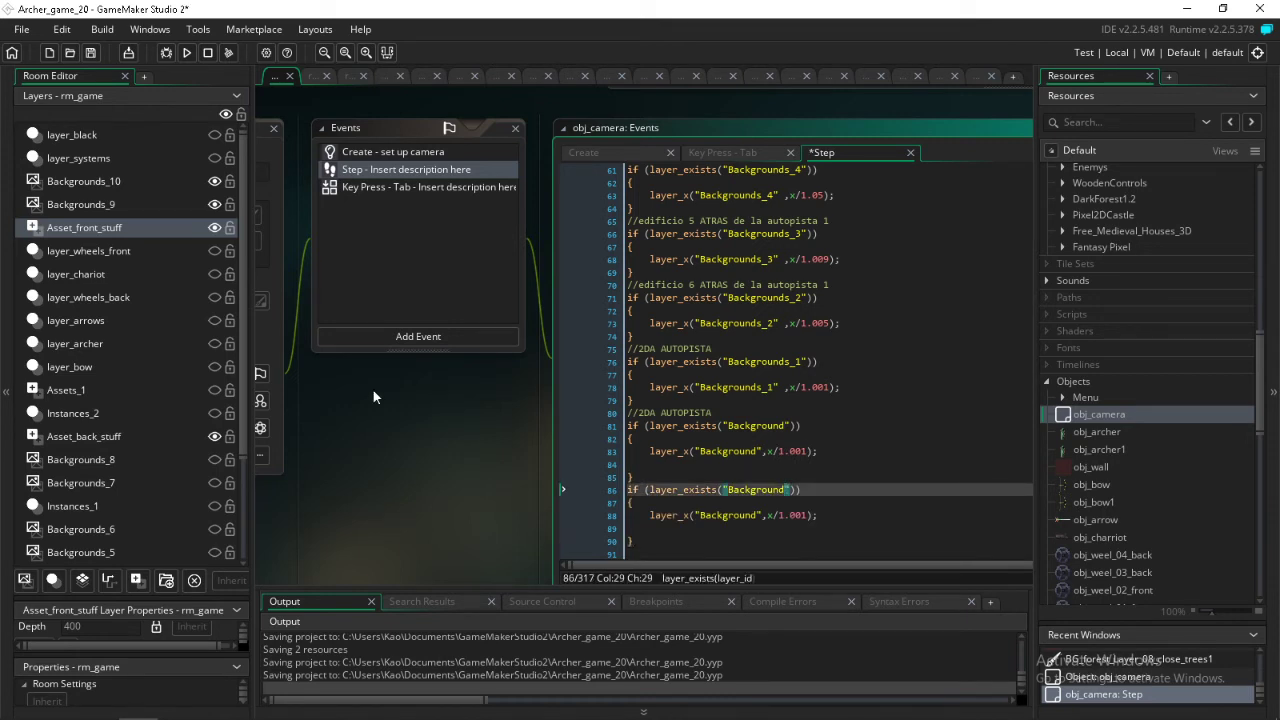
{"action": "scroll", "coordinate": [165, 414], "scroll_direction": "down", "scroll_amount": 2}
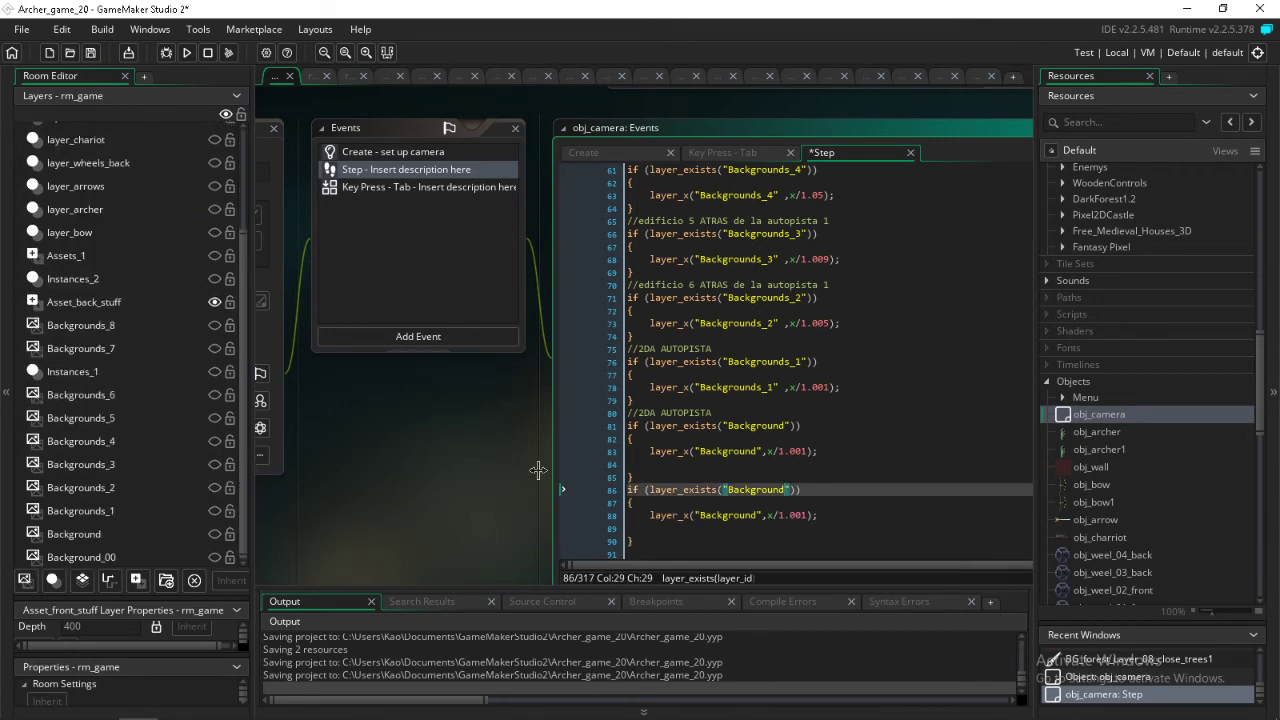
{"action": "type", "text": "_00"}
{"action": "left_click_drag", "start_coordinate": [803, 489], "coordinate": [790, 496]}
{"action": "left_click", "coordinate": [760, 515]}
{"action": "type", "text": "_00"}
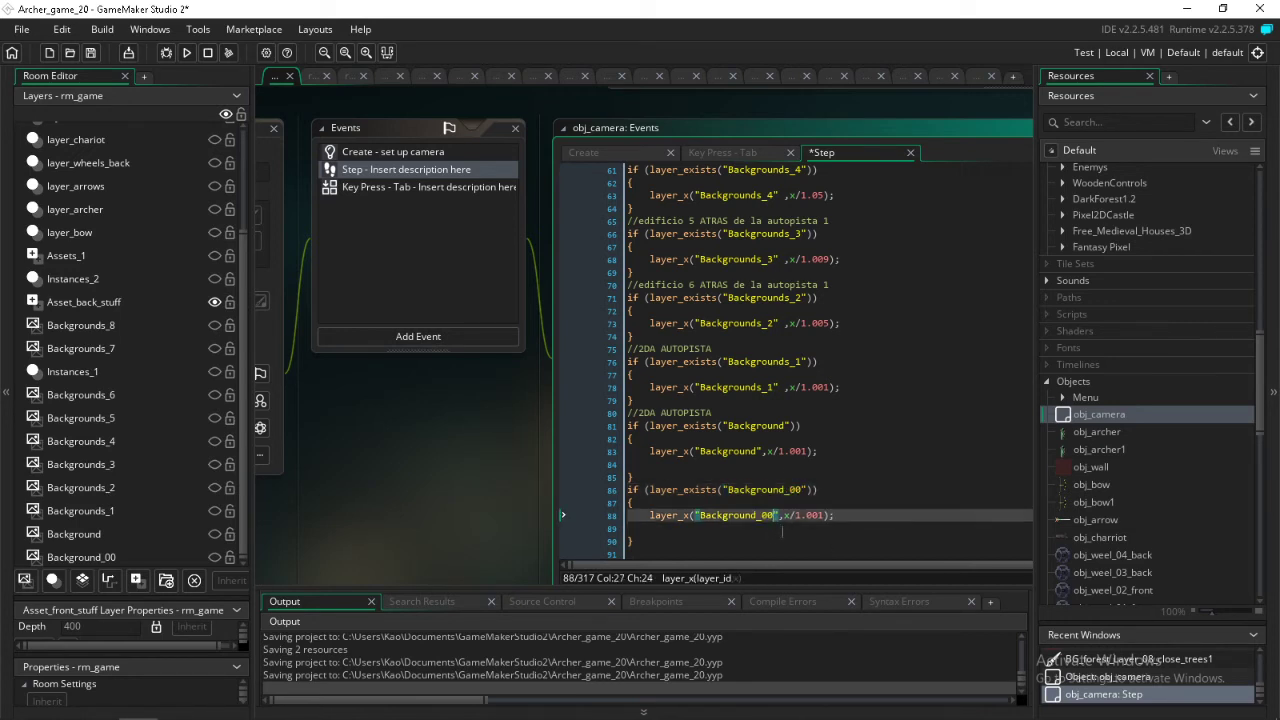
{"action": "left_click", "coordinate": [91, 54]}
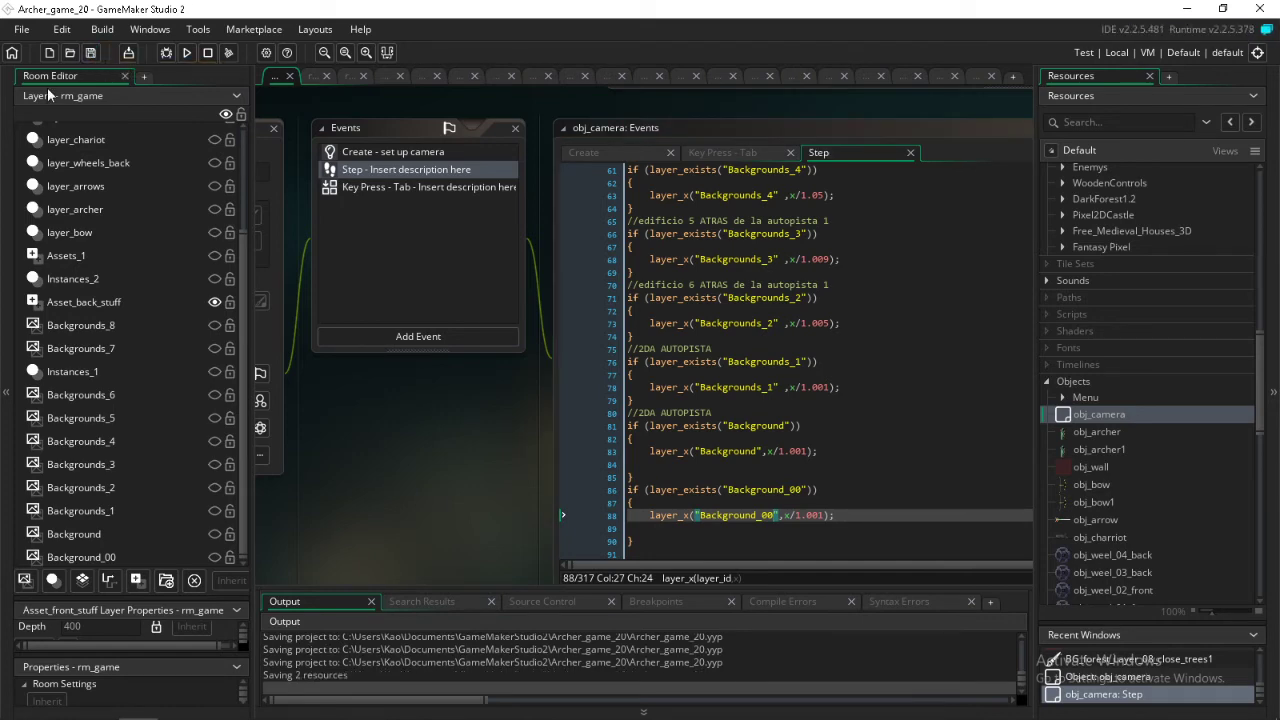
- Read through the rest of obj_camera's Step event code, examining the alpha lines and the archer-position conditions that switch background sprites
{"action": "scroll", "coordinate": [721, 372], "scroll_direction": "down", "scroll_amount": 5}
{"action": "scroll", "coordinate": [721, 372], "scroll_direction": "down", "scroll_amount": 6}
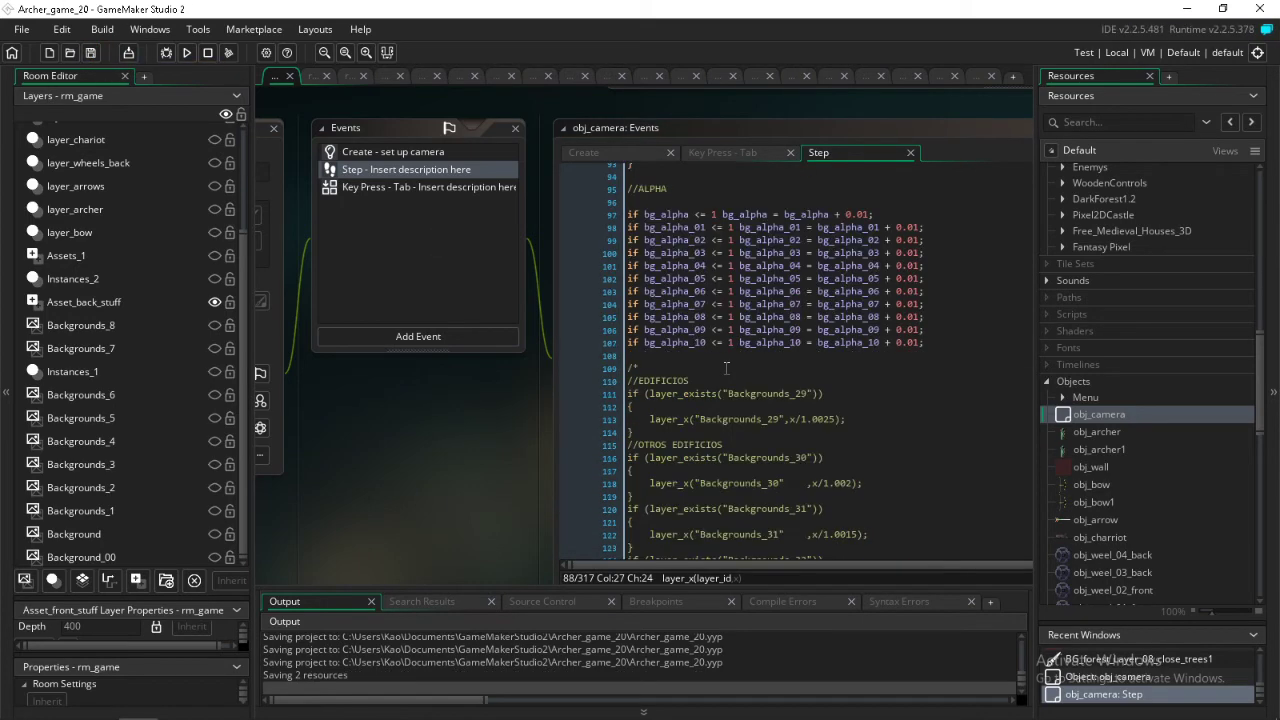
{"action": "scroll", "coordinate": [727, 368], "scroll_direction": "down", "scroll_amount": 13}
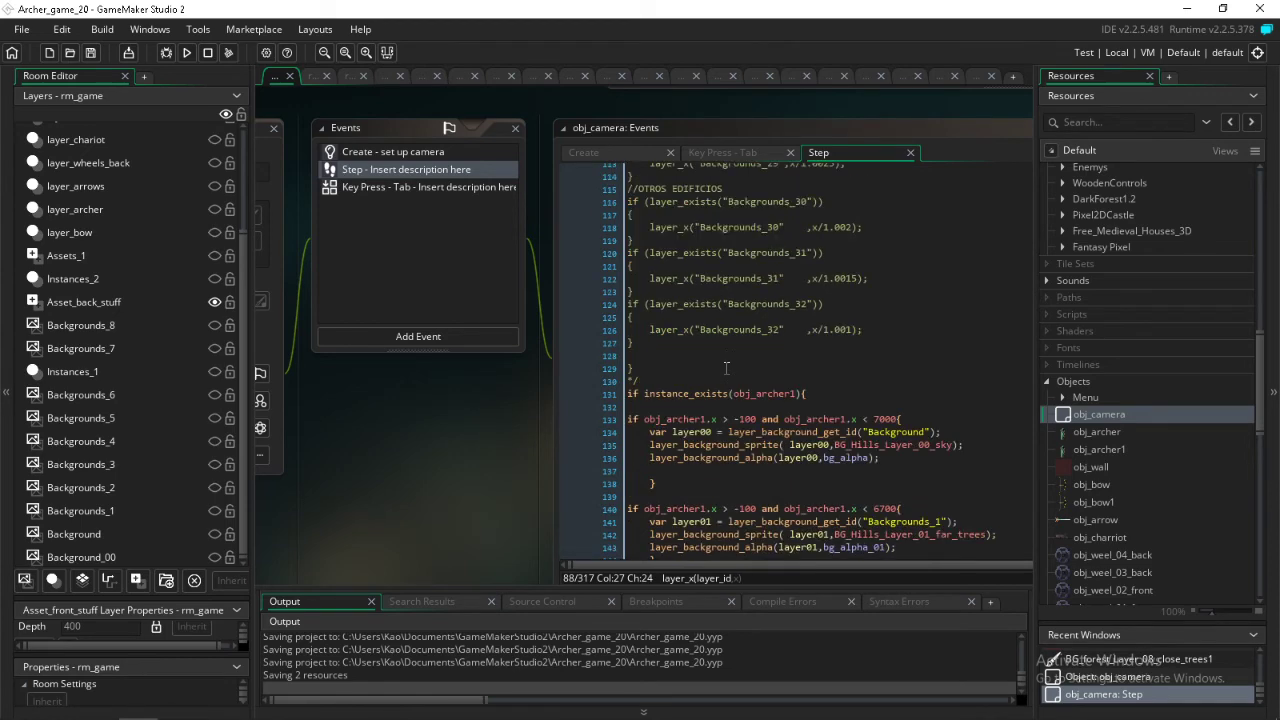
{"action": "scroll", "coordinate": [727, 372], "scroll_direction": "down", "scroll_amount": 20}
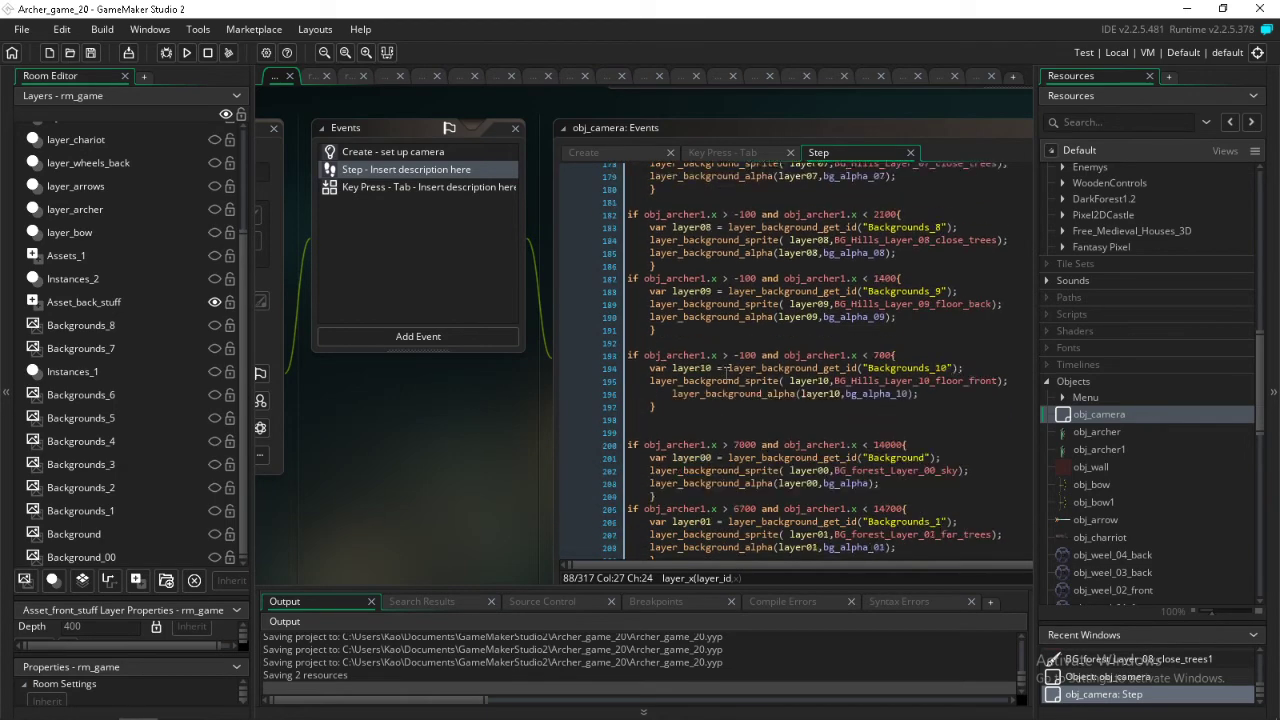
{"action": "scroll", "coordinate": [727, 366], "scroll_direction": "down", "scroll_amount": 19}
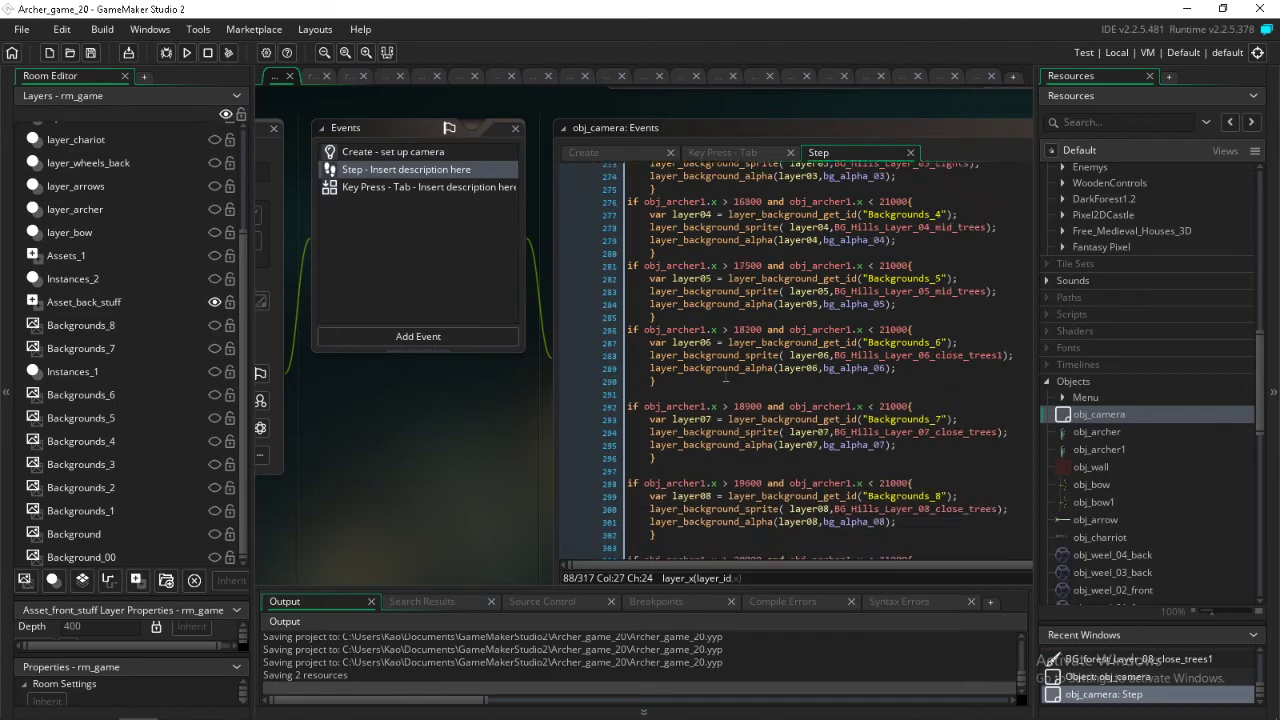
{"action": "scroll", "coordinate": [724, 379], "scroll_direction": "down", "scroll_amount": 1}
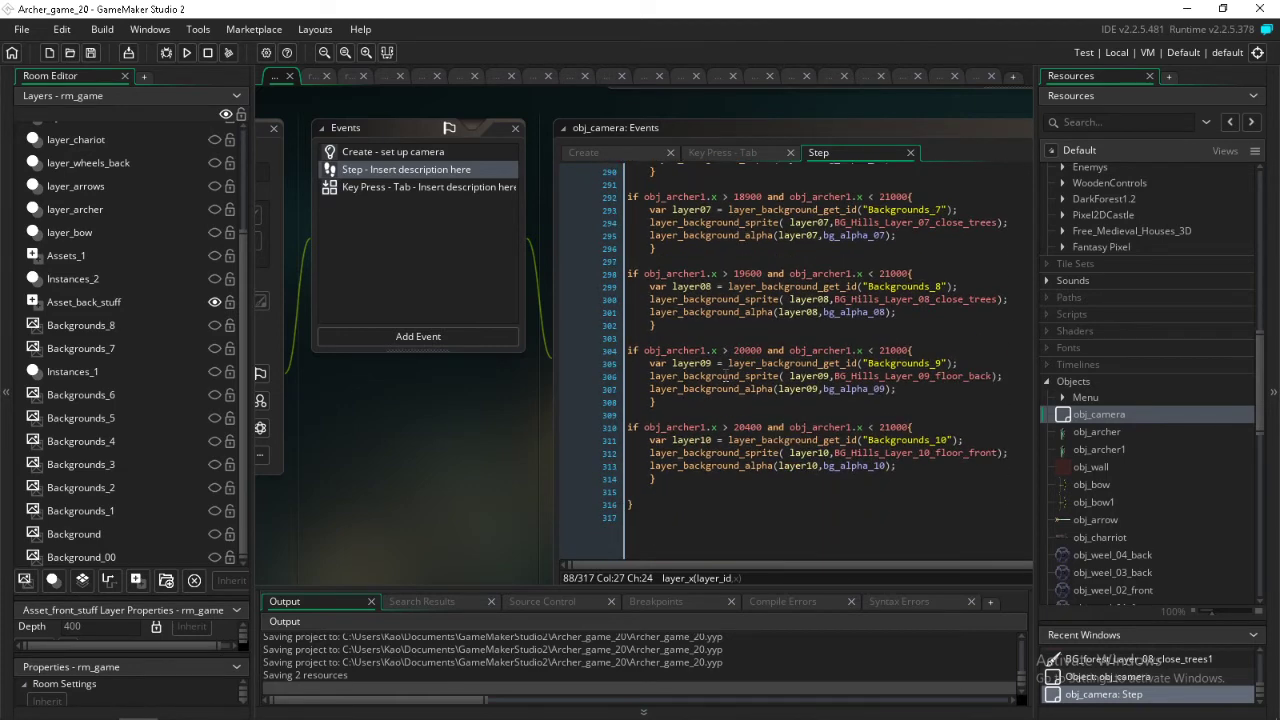
- Save the project and return to the rm_game room with a wider view of the forest
{"action": "left_click", "coordinate": [91, 53]}
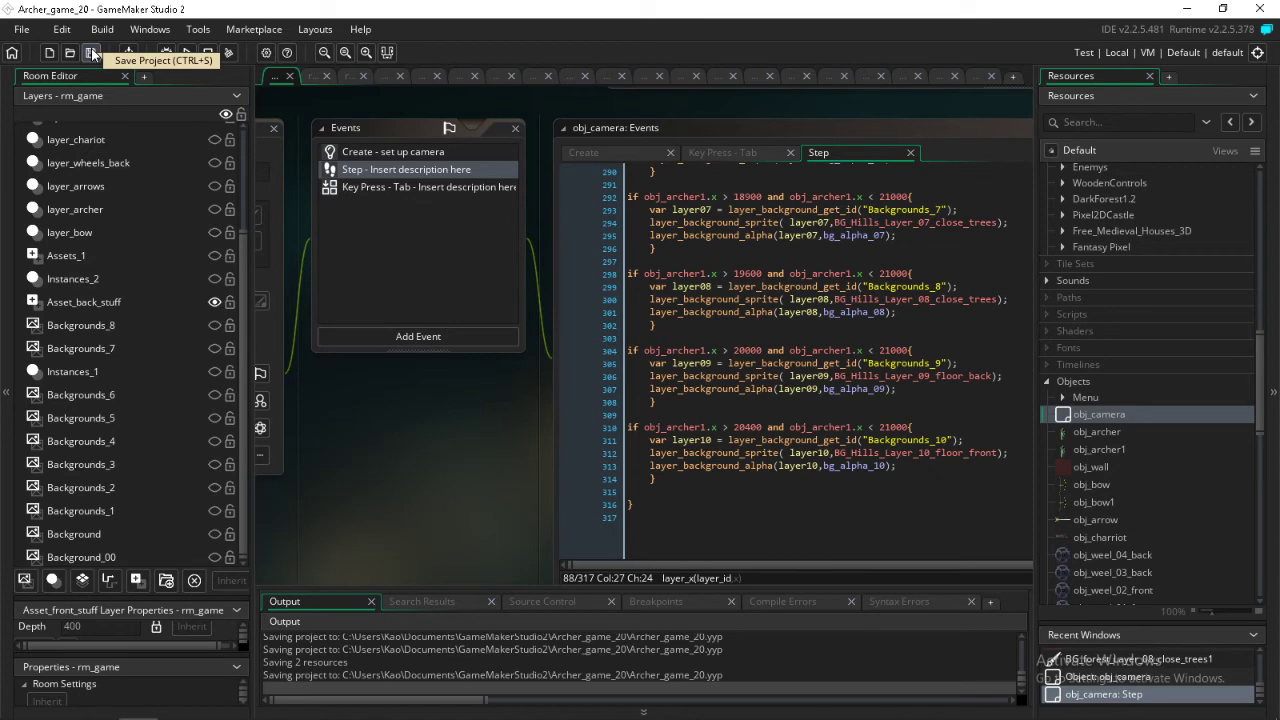
{"action": "left_click", "coordinate": [313, 77]}
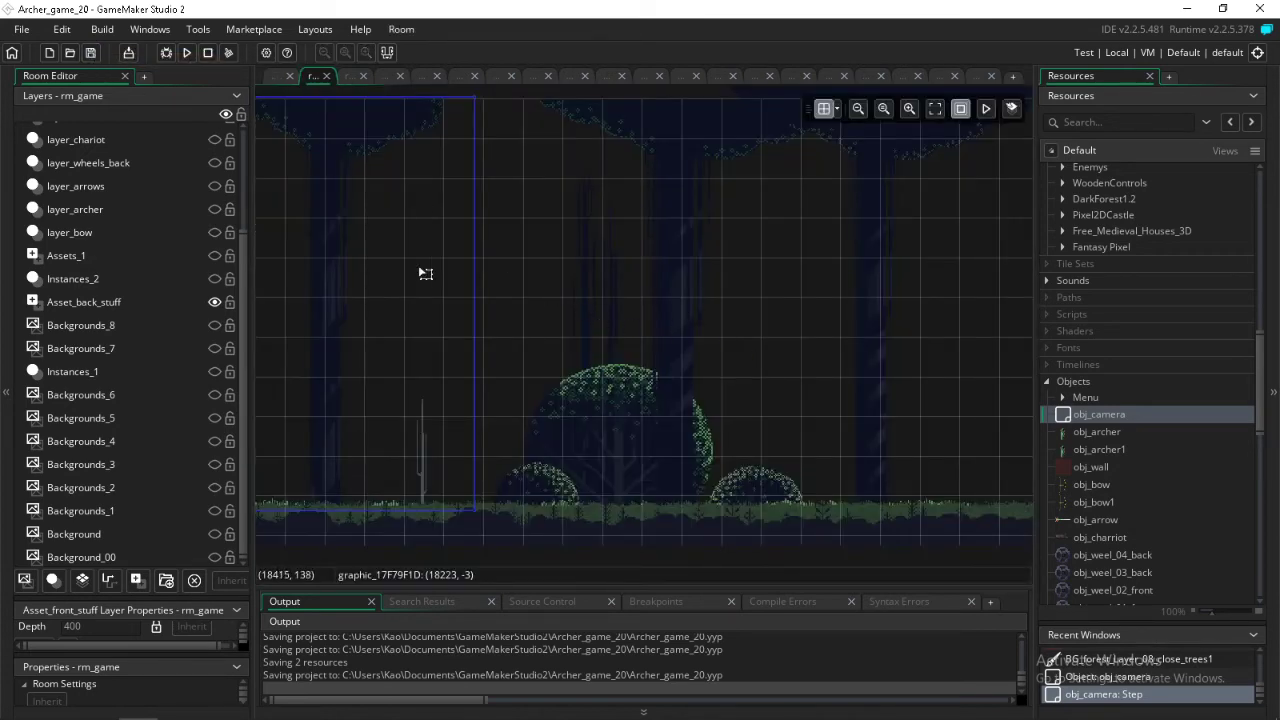
{"action": "scroll", "coordinate": [426, 273], "scroll_direction": "down", "scroll_amount": 2}
{"action": "left_click", "coordinate": [91, 53]}
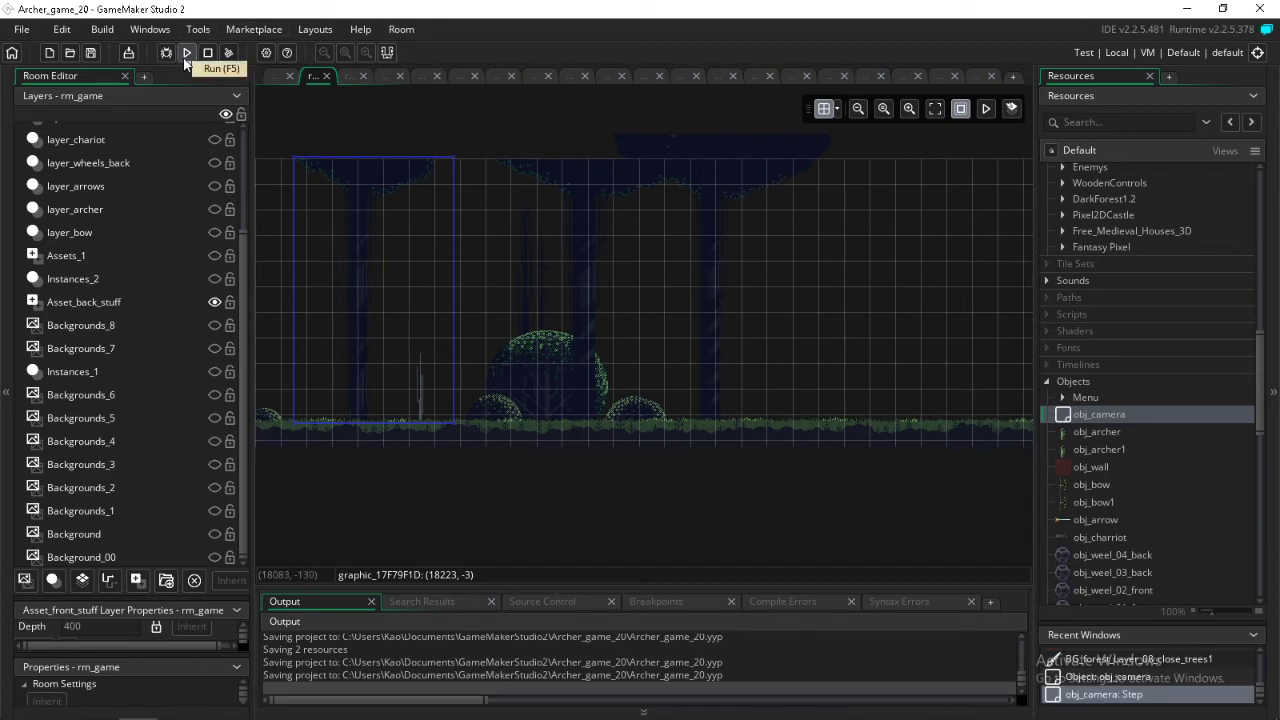
- Switch to Chrome, pause the Alan Watts video, bring up the lofi hip hop radio stream, and return to GameMaker Studio 2
{"action": "left_click", "coordinate": [98, 704]}
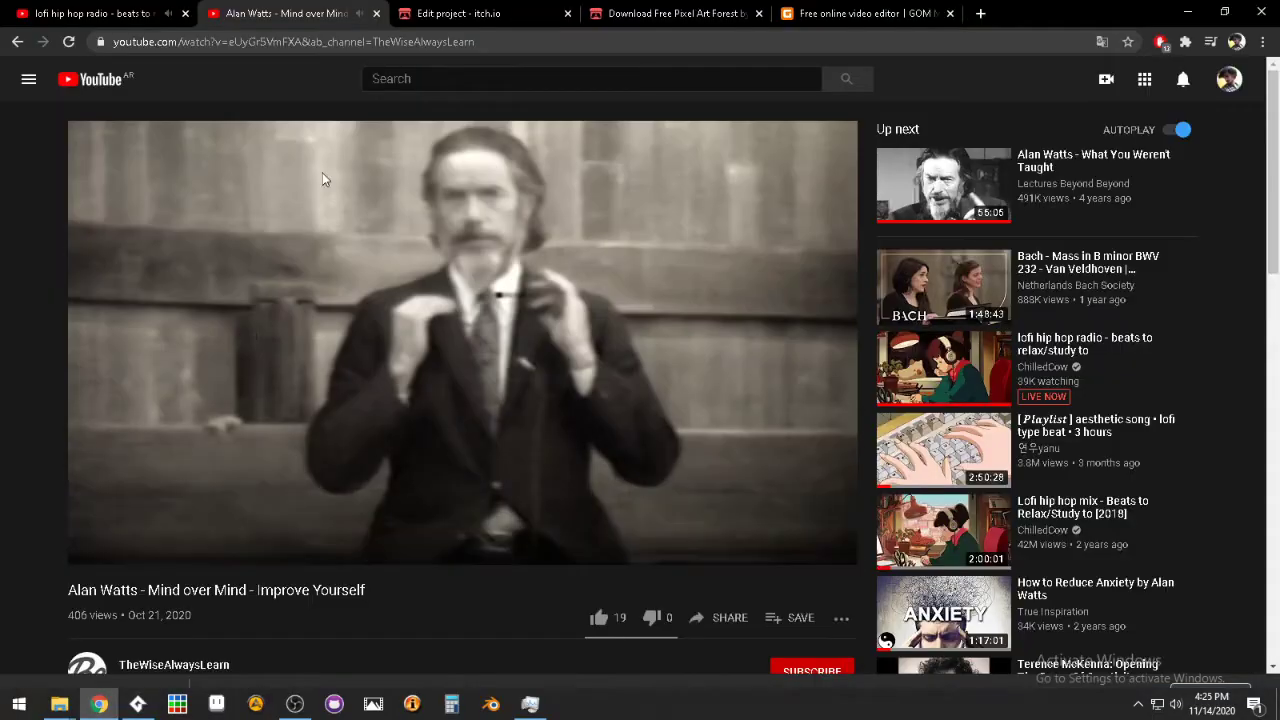
{"action": "left_click", "coordinate": [93, 552]}
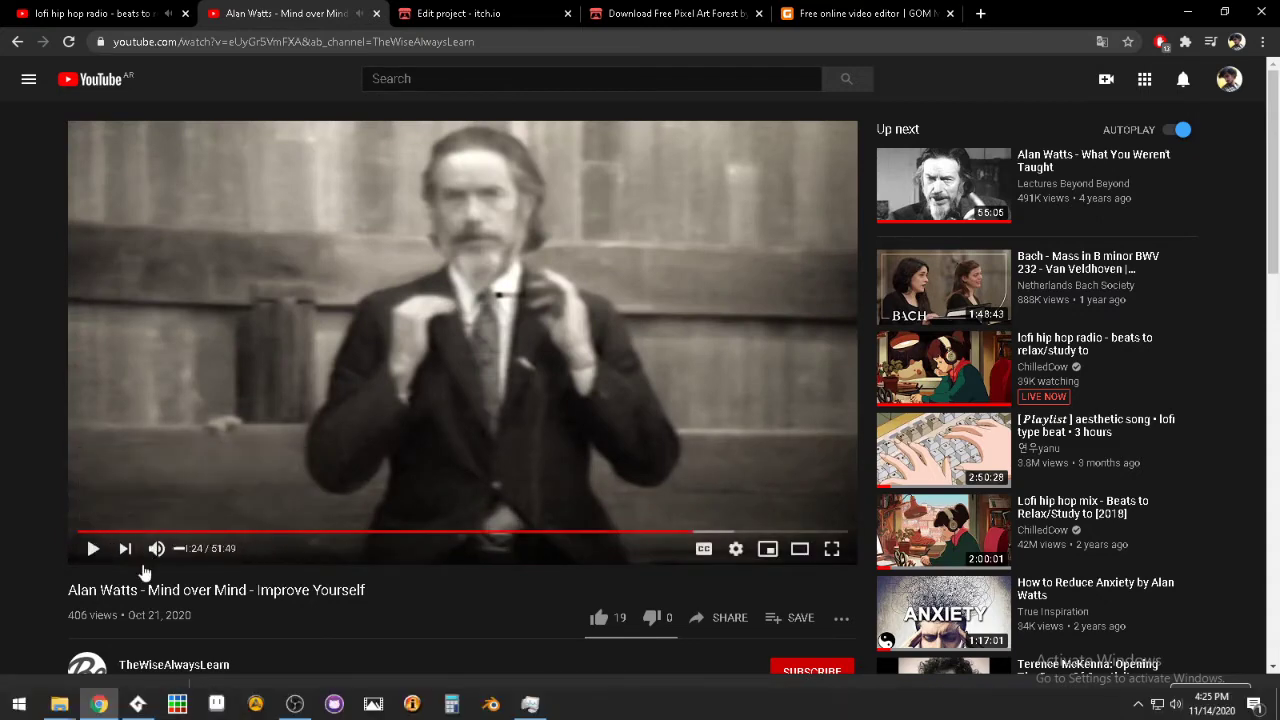
{"action": "left_click", "coordinate": [172, 13]}
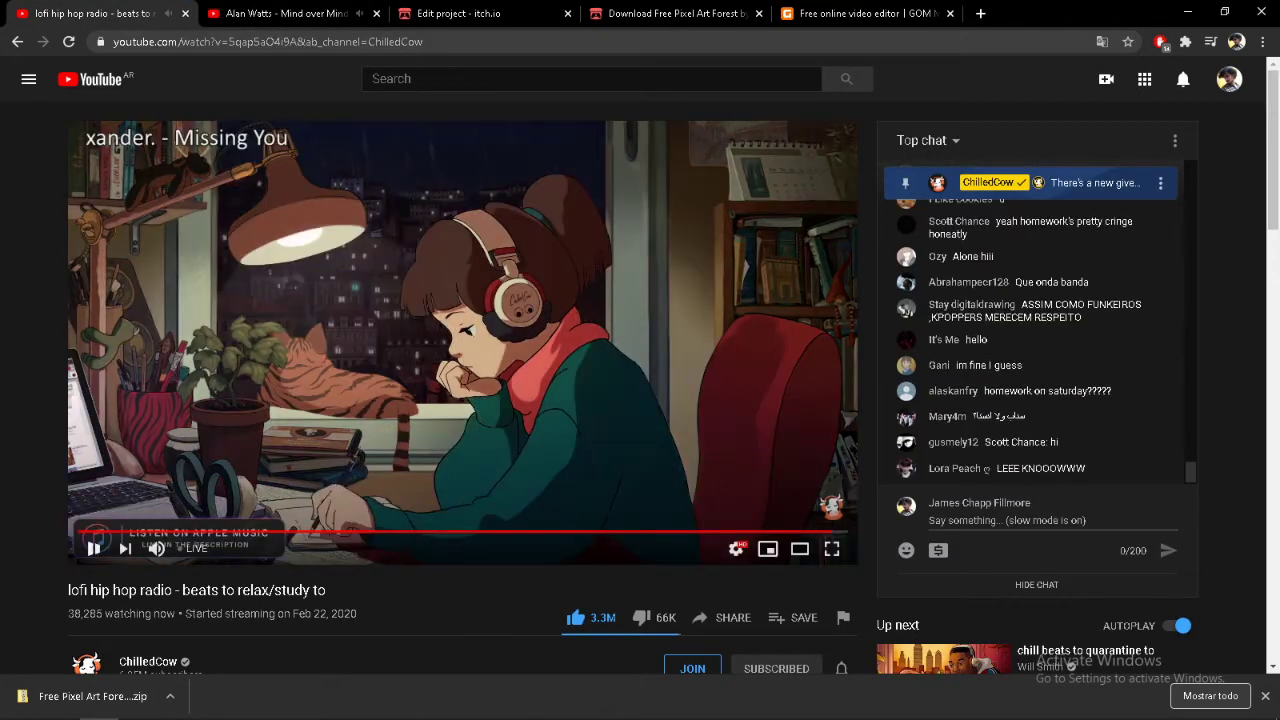
{"action": "left_click", "coordinate": [137, 704]}
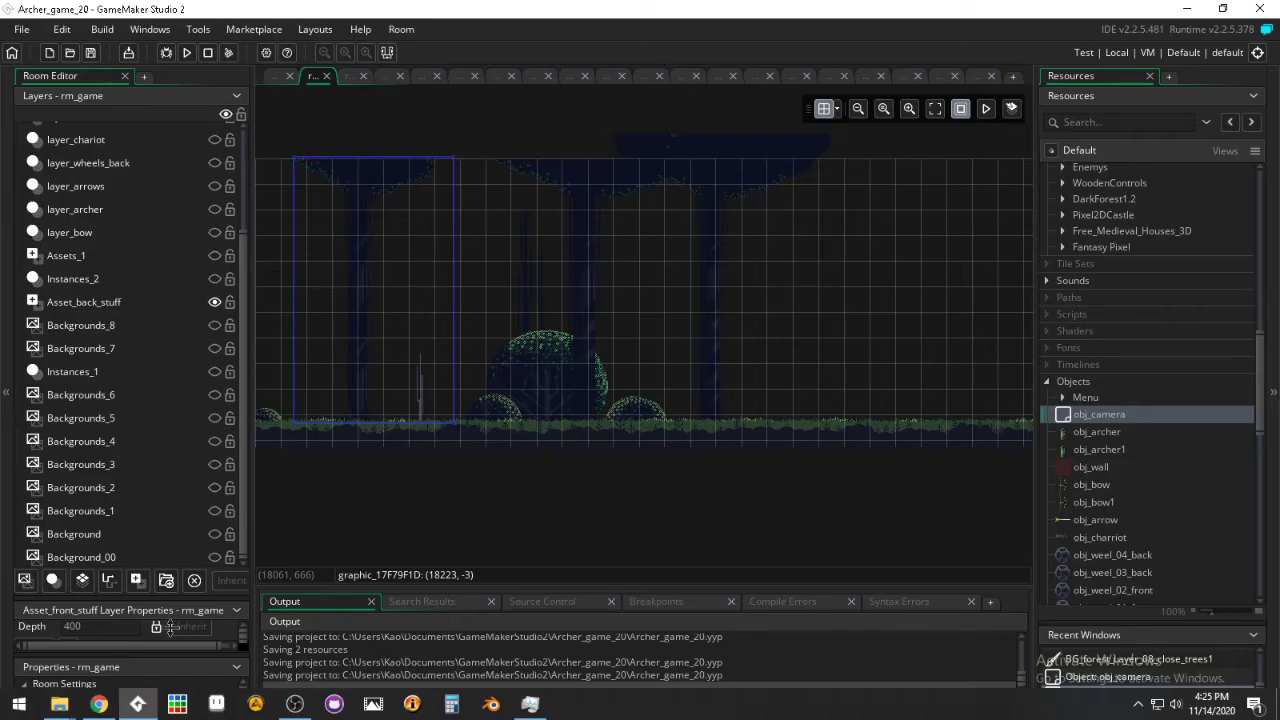
- Run the game and start play from its main menu
{"action": "left_click", "coordinate": [187, 53]}
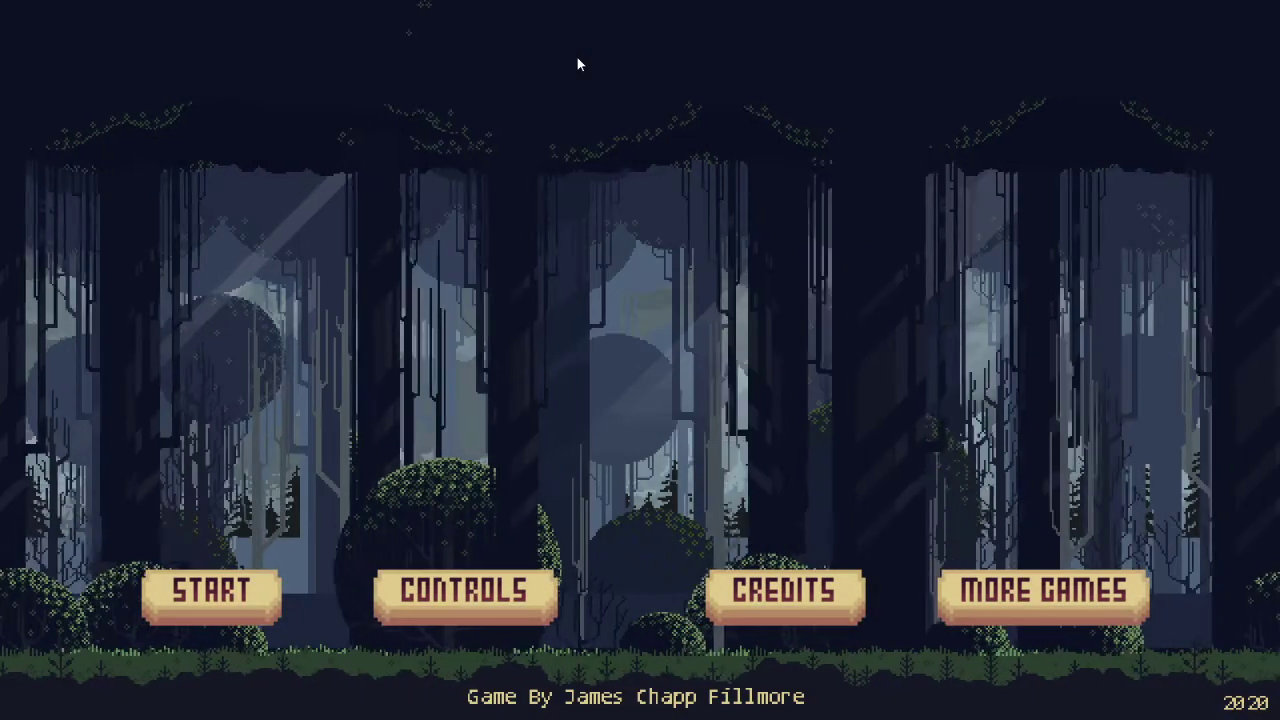
{"action": "left_click", "coordinate": [240, 590]}
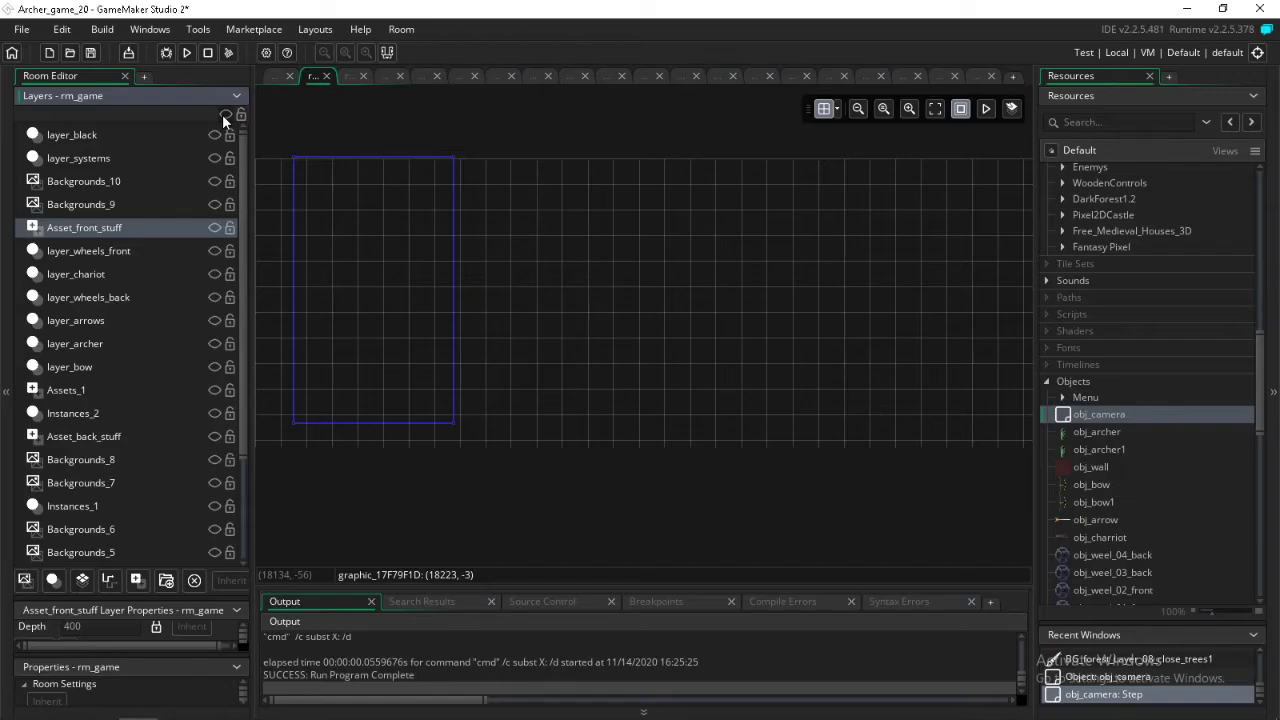
- Make all layers of rm_game visible and open the Create event code of obj_background_10
{"action": "left_click", "coordinate": [226, 115]}
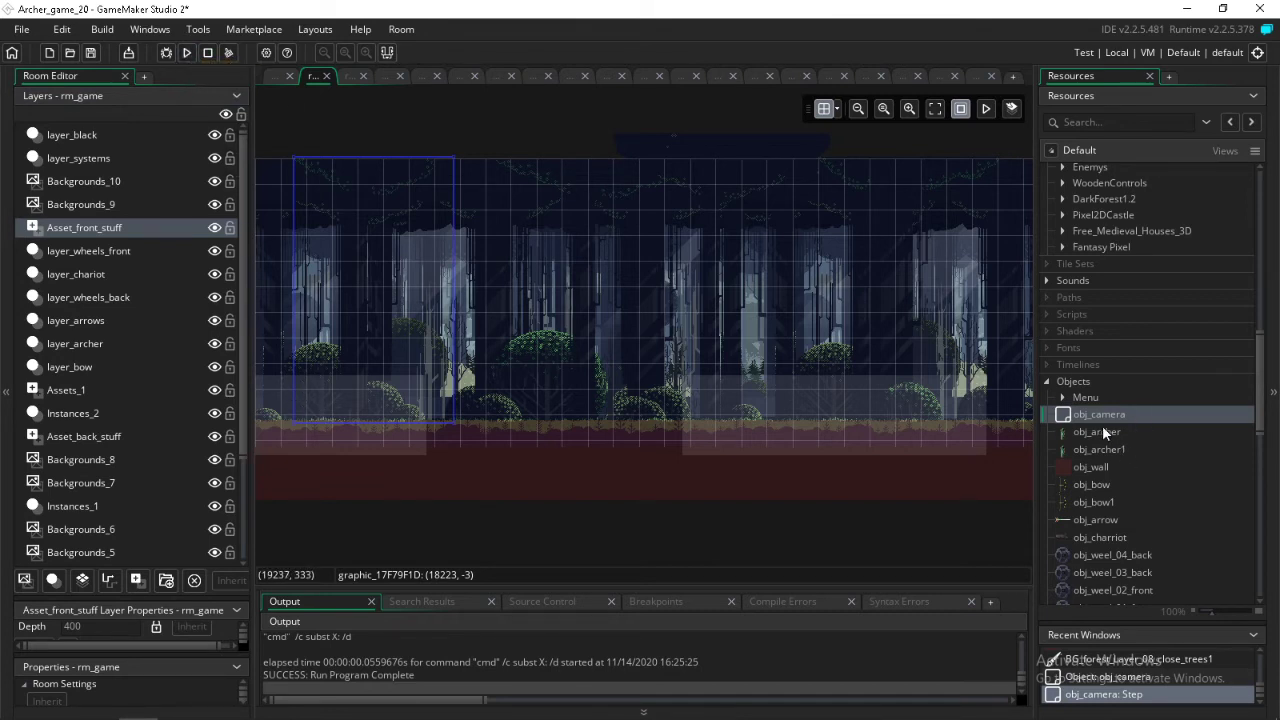
{"action": "scroll", "coordinate": [1102, 425], "scroll_direction": "down", "scroll_amount": 4}
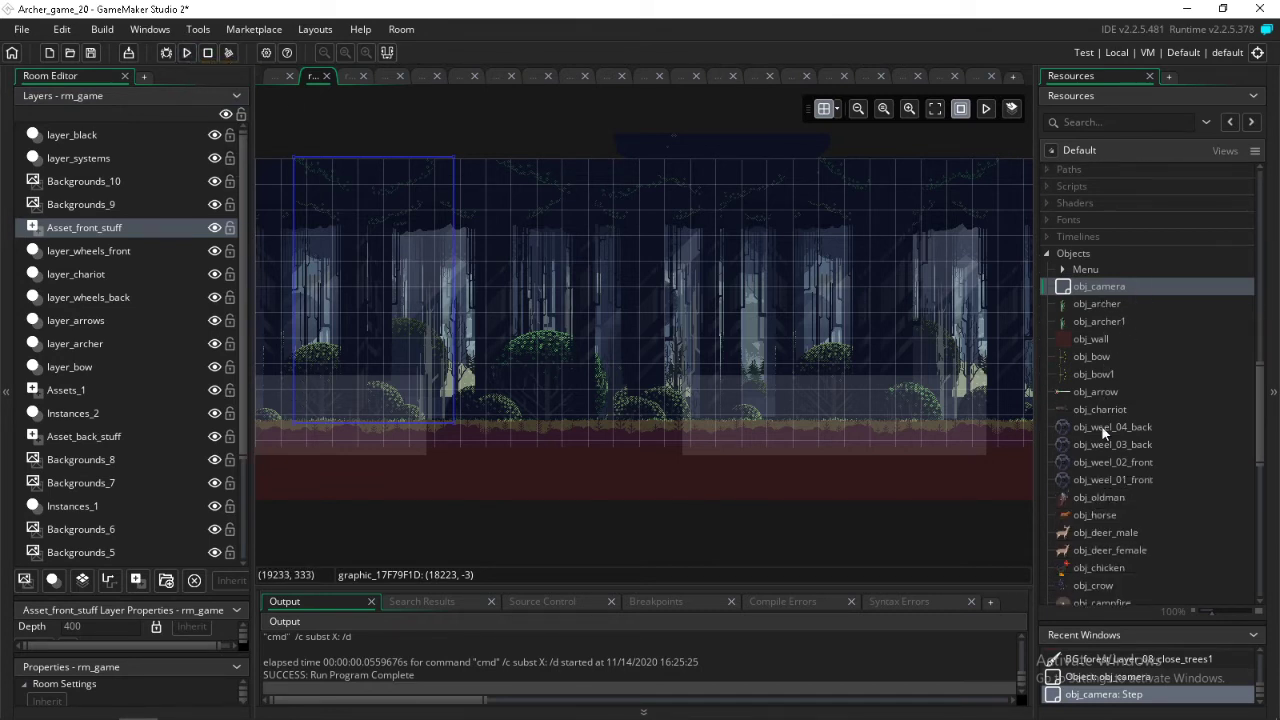
{"action": "left_click", "coordinate": [1063, 270]}
{"action": "left_click", "coordinate": [1063, 270]}
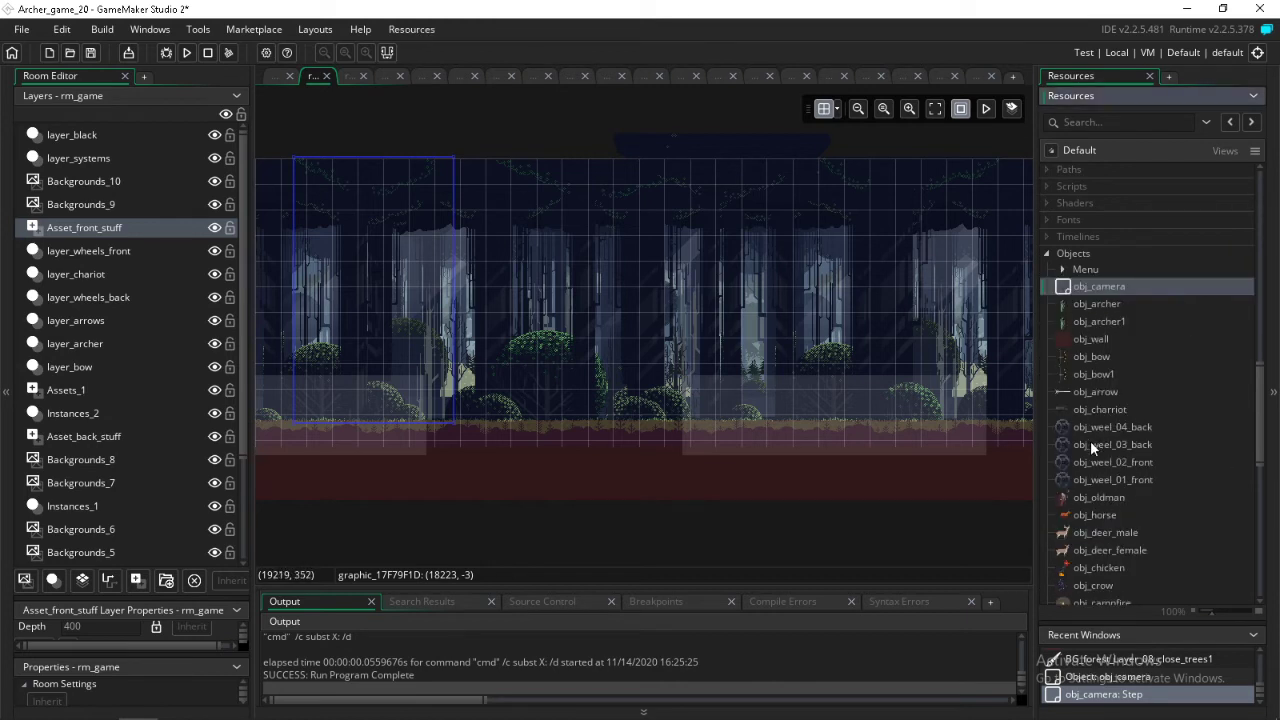
{"action": "scroll", "coordinate": [1090, 440], "scroll_direction": "down", "scroll_amount": 6}
{"action": "scroll", "coordinate": [1090, 443], "scroll_direction": "down", "scroll_amount": 10}
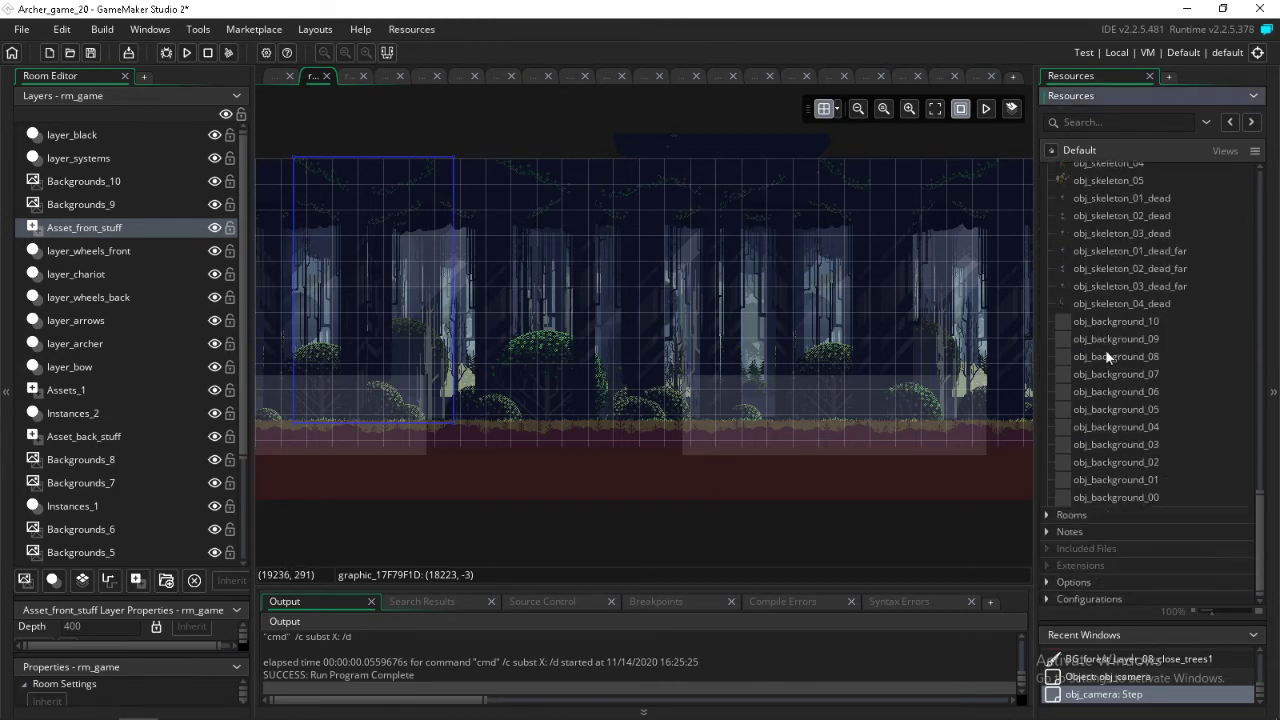
{"action": "double_click", "coordinate": [1102, 322]}
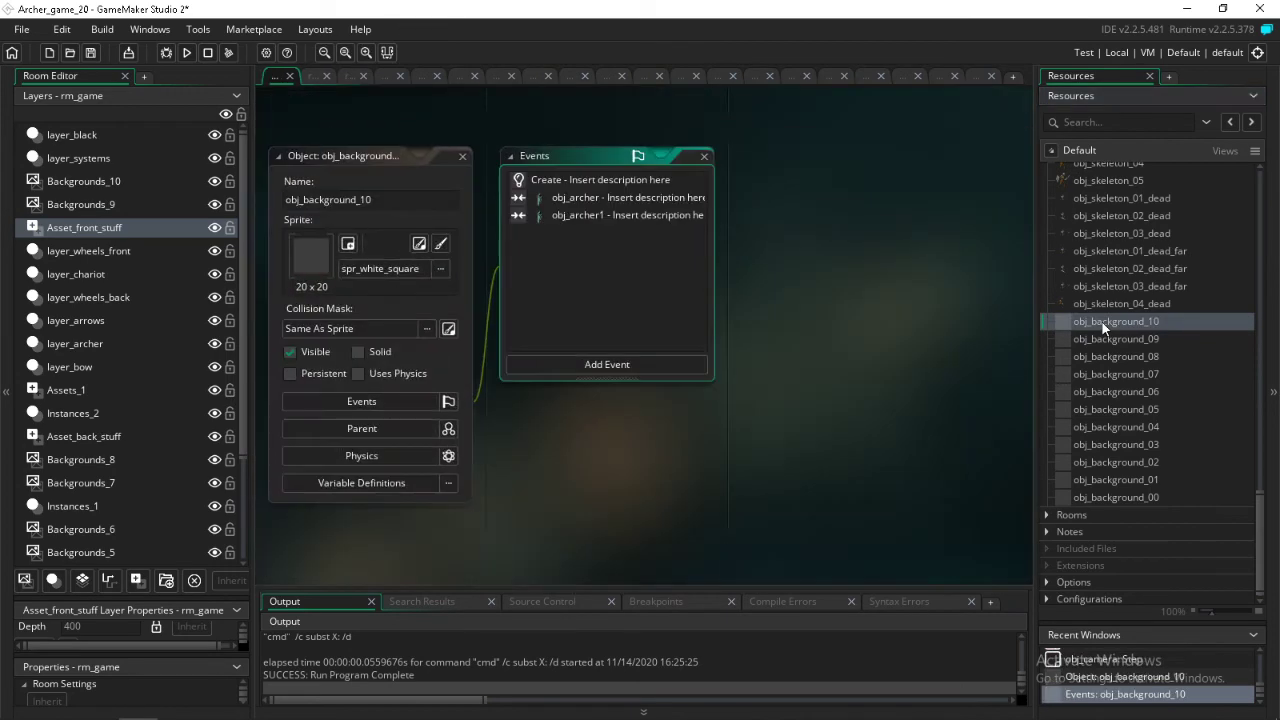
{"action": "double_click", "coordinate": [680, 181]}
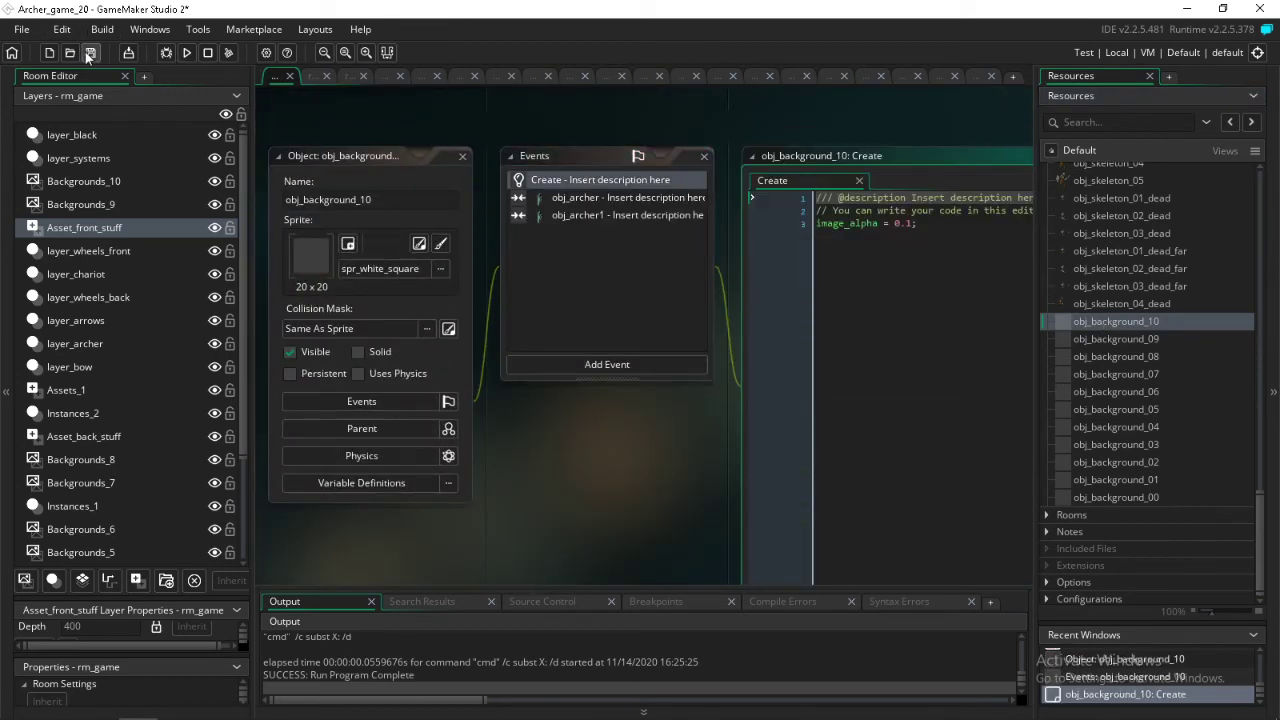
- Run the game, start a playthrough, and test moving the archer back and forth beside the campfire and wagon
{"action": "left_click", "coordinate": [186, 52]}
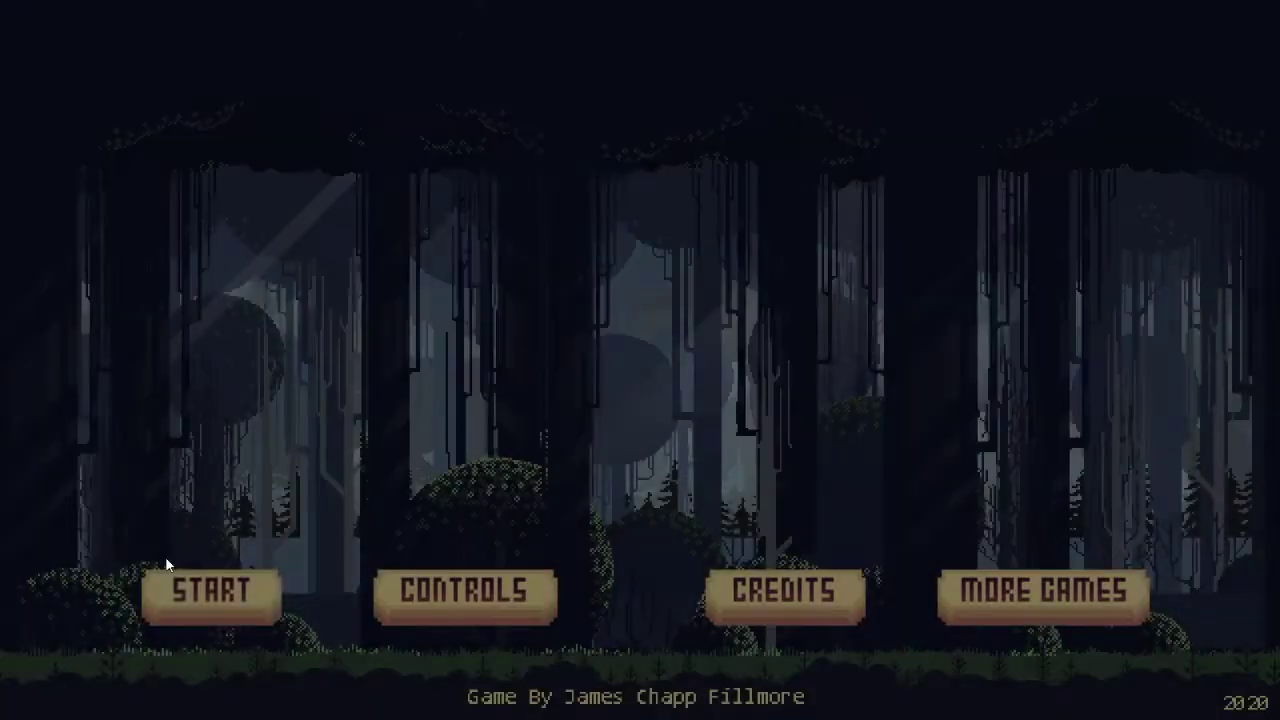
{"action": "left_click", "coordinate": [222, 585]}
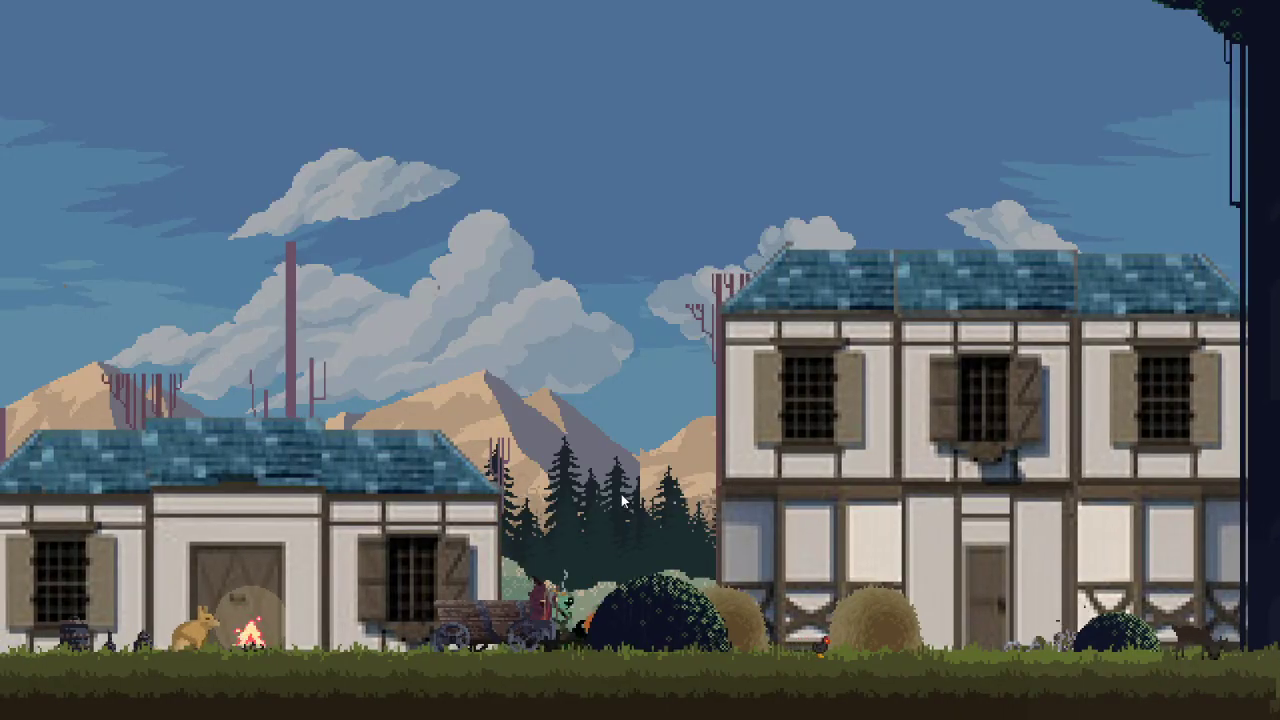
{"action": "key", "text": "a"}
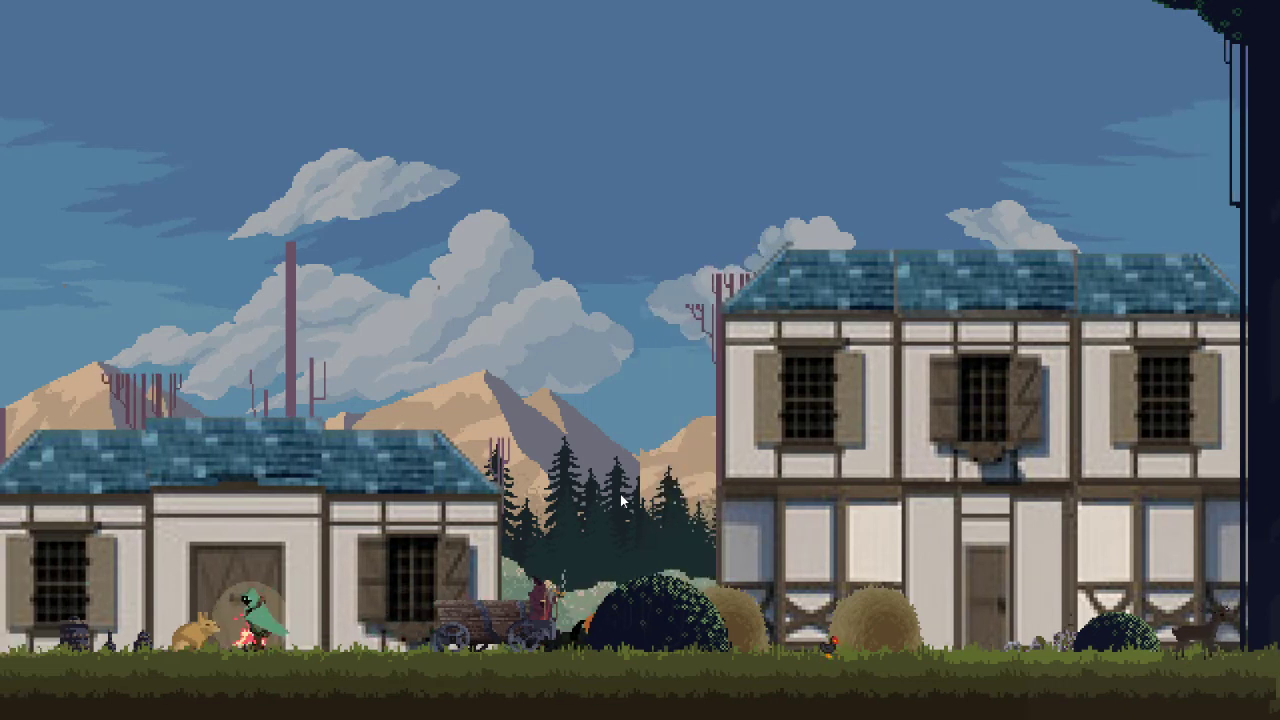
{"action": "key", "text": "d"}
{"action": "key", "text": "a"}
{"action": "key", "text": "d"}
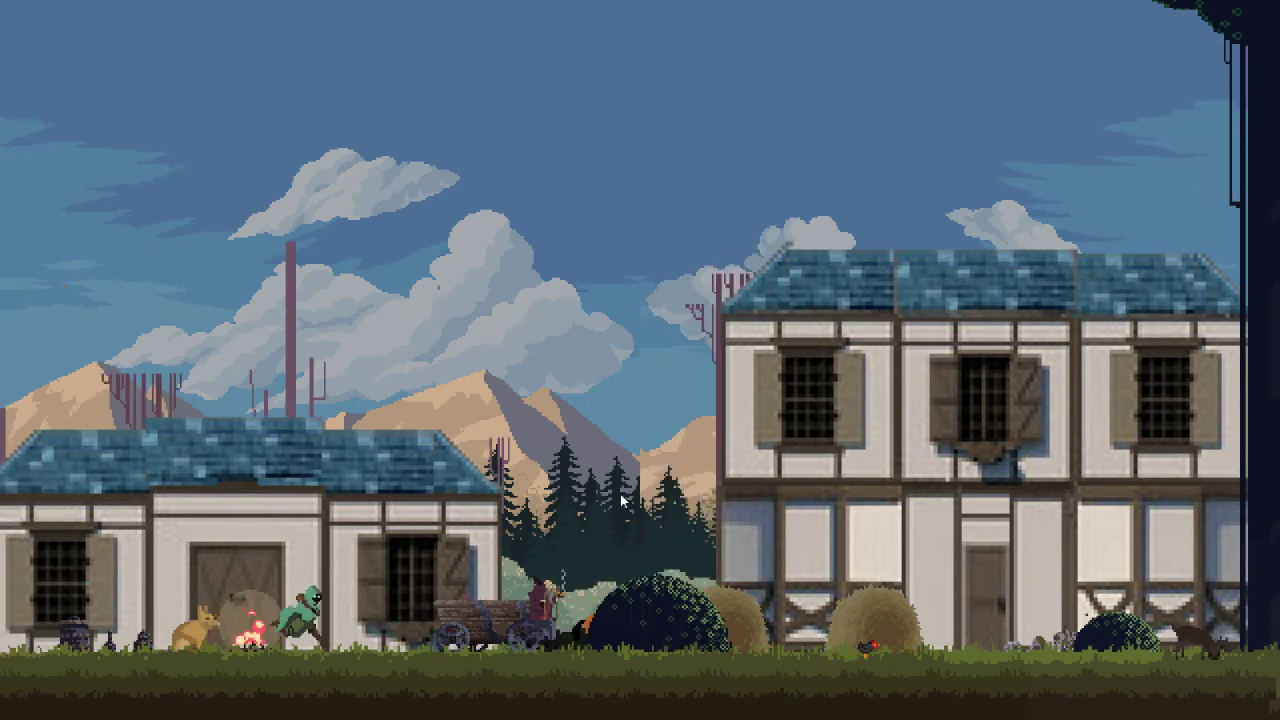
{"action": "key", "text": "e"}
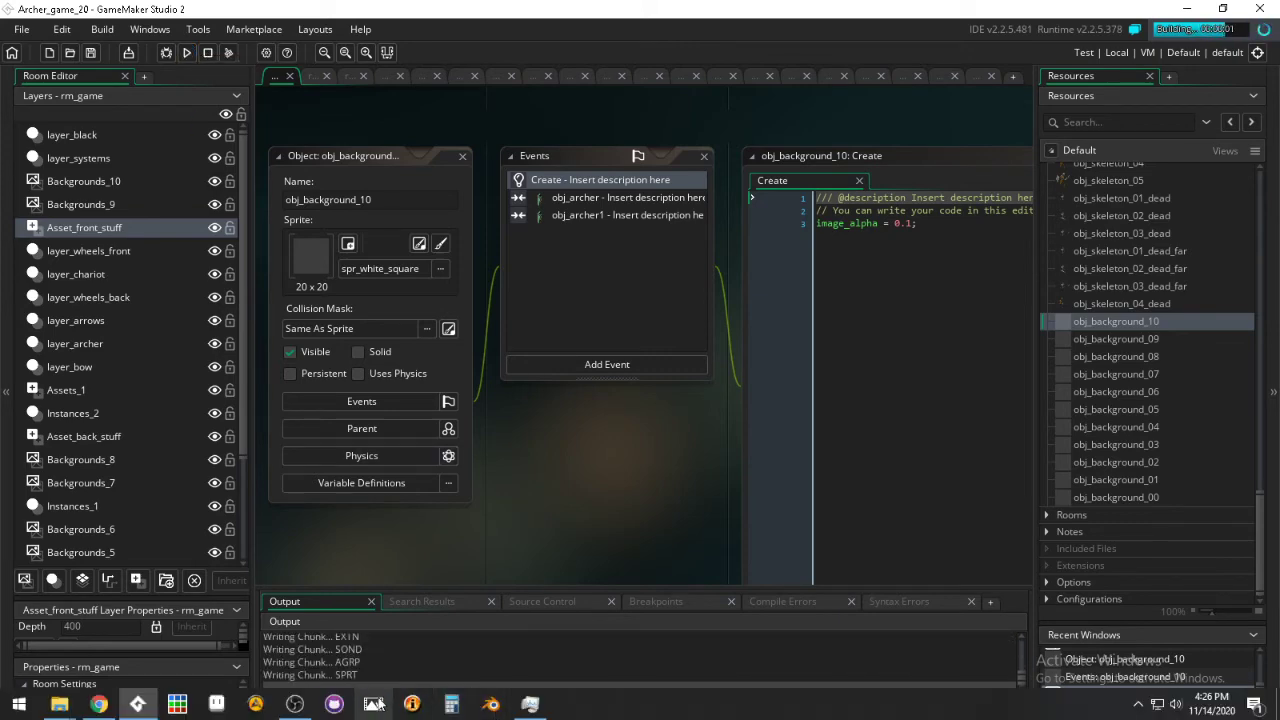
- Start a playthrough from the main menu of the new test run
{"action": "left_click", "coordinate": [300, 706]}
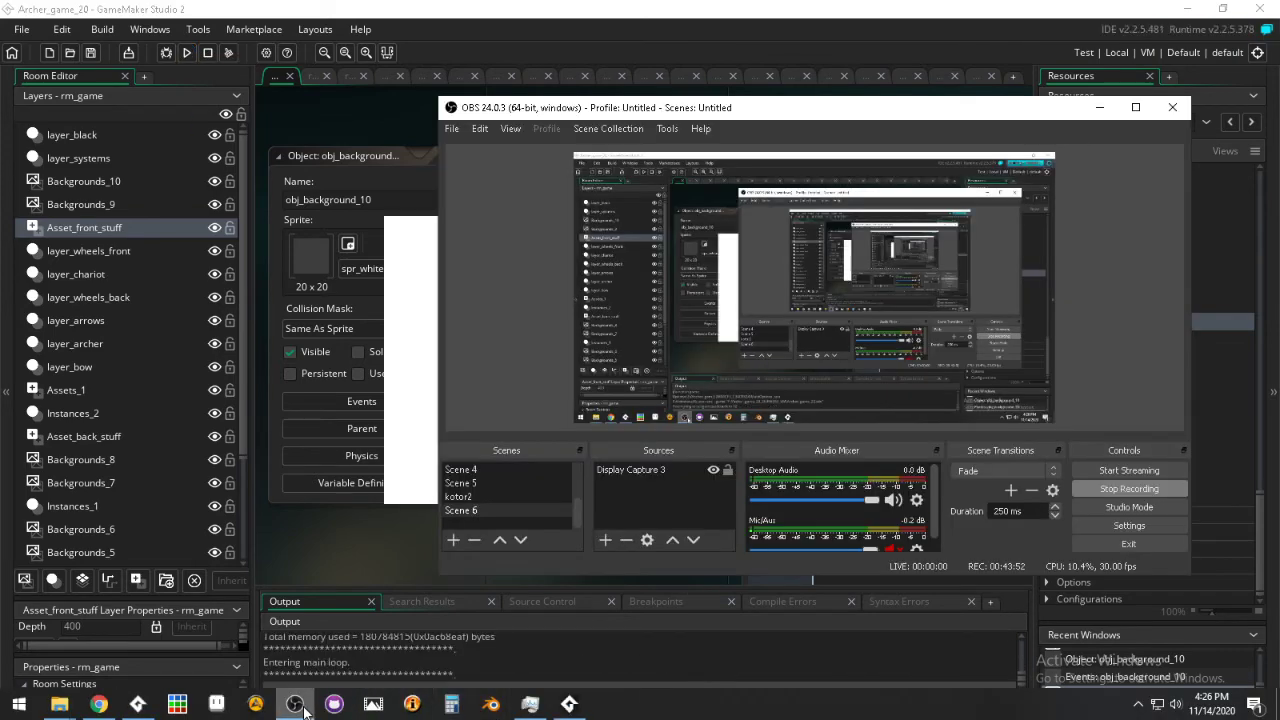
{"action": "left_click", "coordinate": [297, 706]}
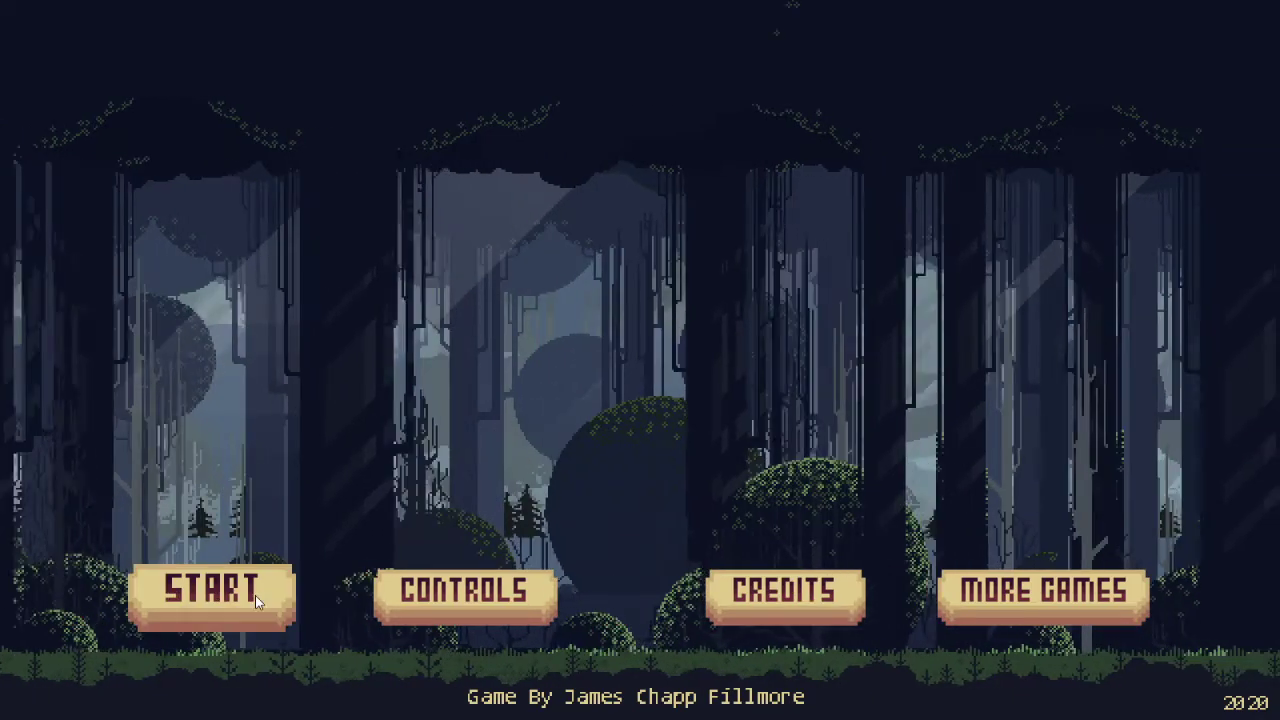
{"action": "left_click", "coordinate": [255, 596]}
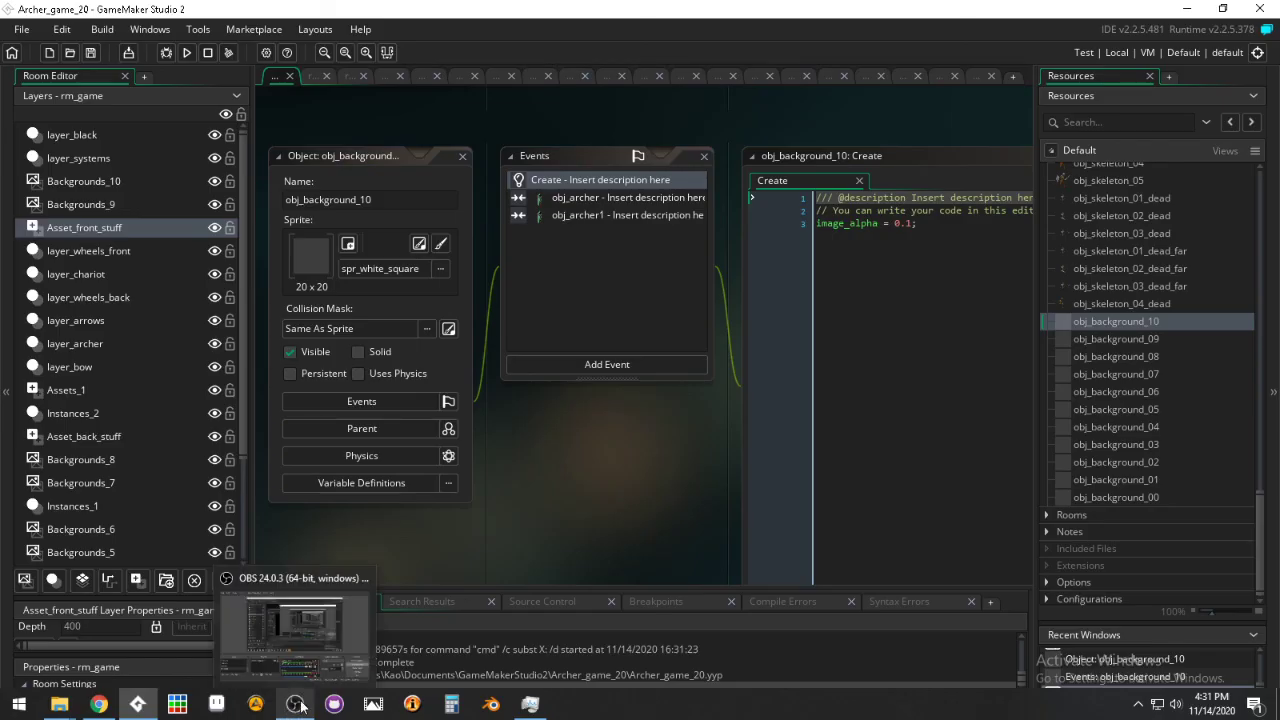
- Create a new group named ANIMALS under Objects in the project resources
{"action": "mouse_move", "coordinate": [150, 708]}
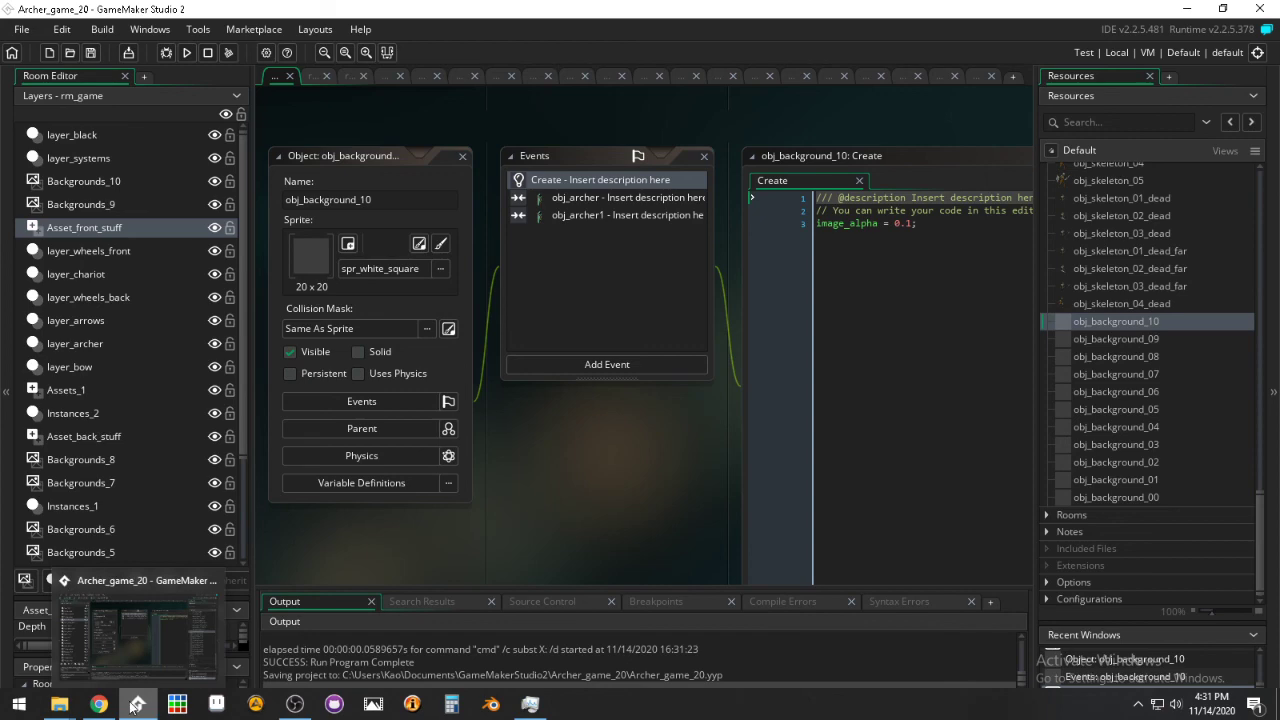
{"action": "scroll", "coordinate": [1093, 358], "scroll_direction": "up", "scroll_amount": 10}
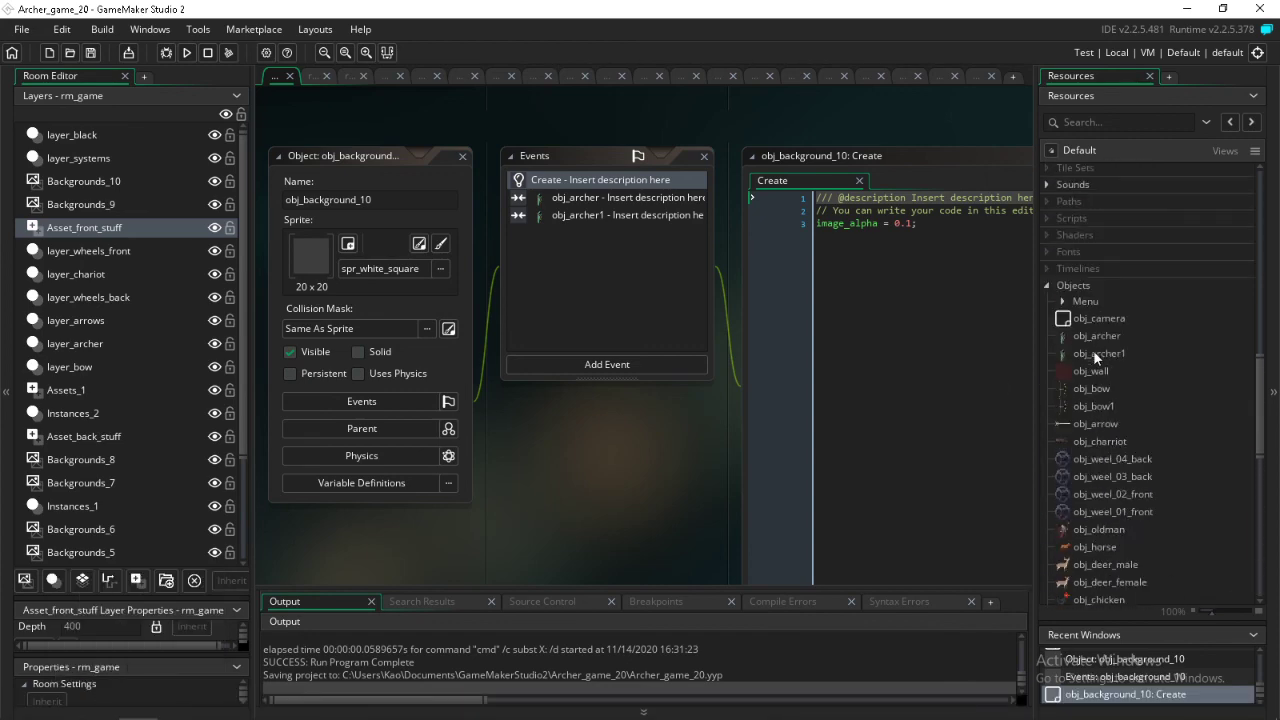
{"action": "scroll", "coordinate": [1093, 351], "scroll_direction": "down", "scroll_amount": 6}
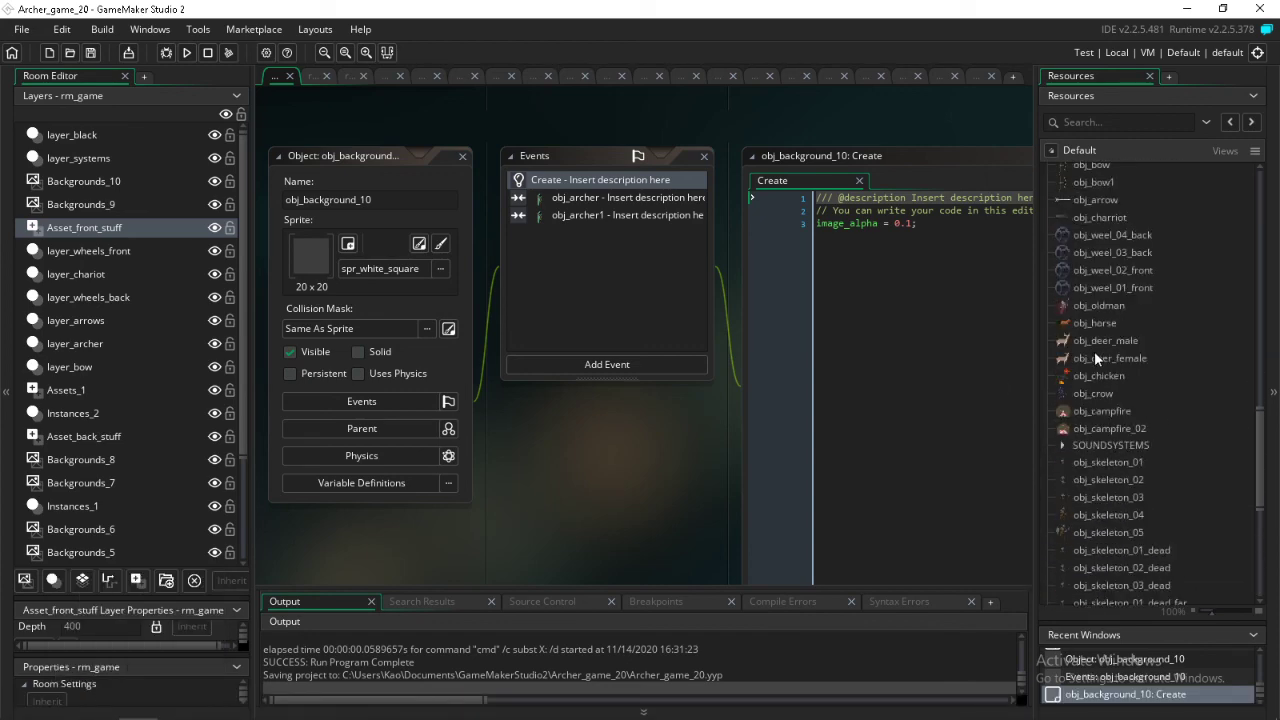
{"action": "scroll", "coordinate": [1114, 340], "scroll_direction": "up", "scroll_amount": 5}
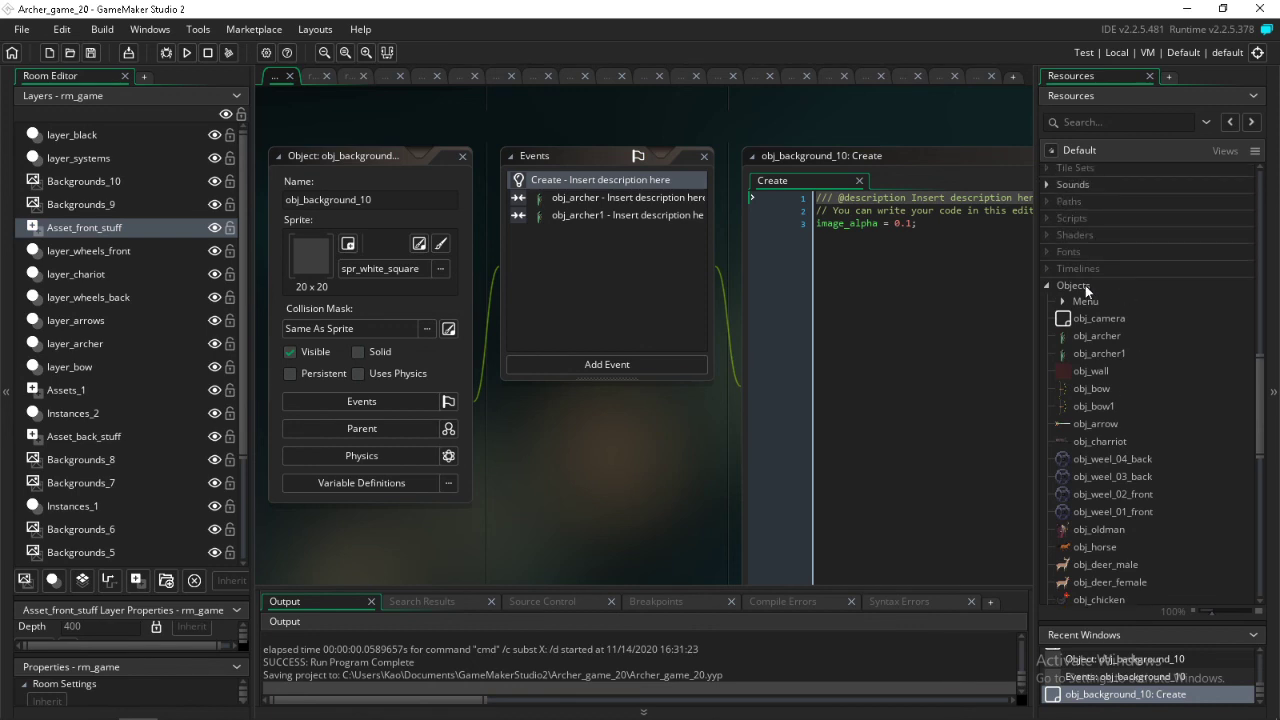
{"action": "right_click", "coordinate": [1085, 285]}
{"action": "left_click", "coordinate": [1136, 360]}
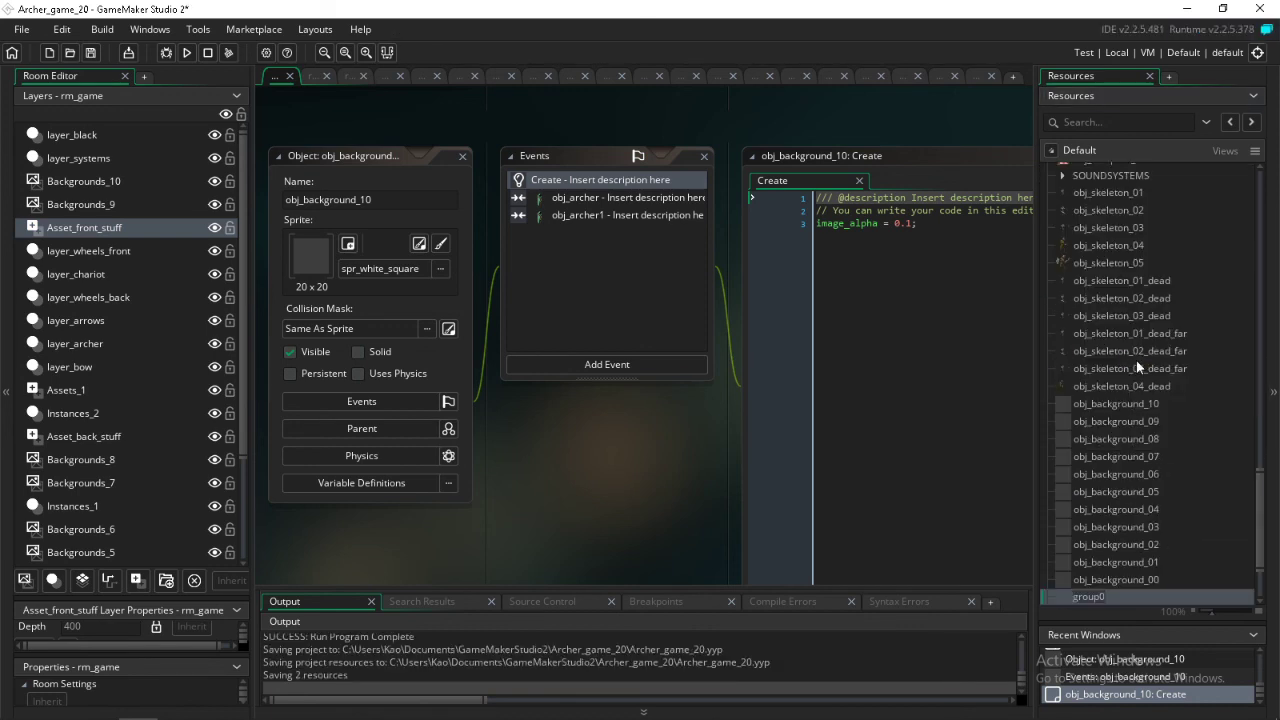
{"action": "key", "text": "Return"}
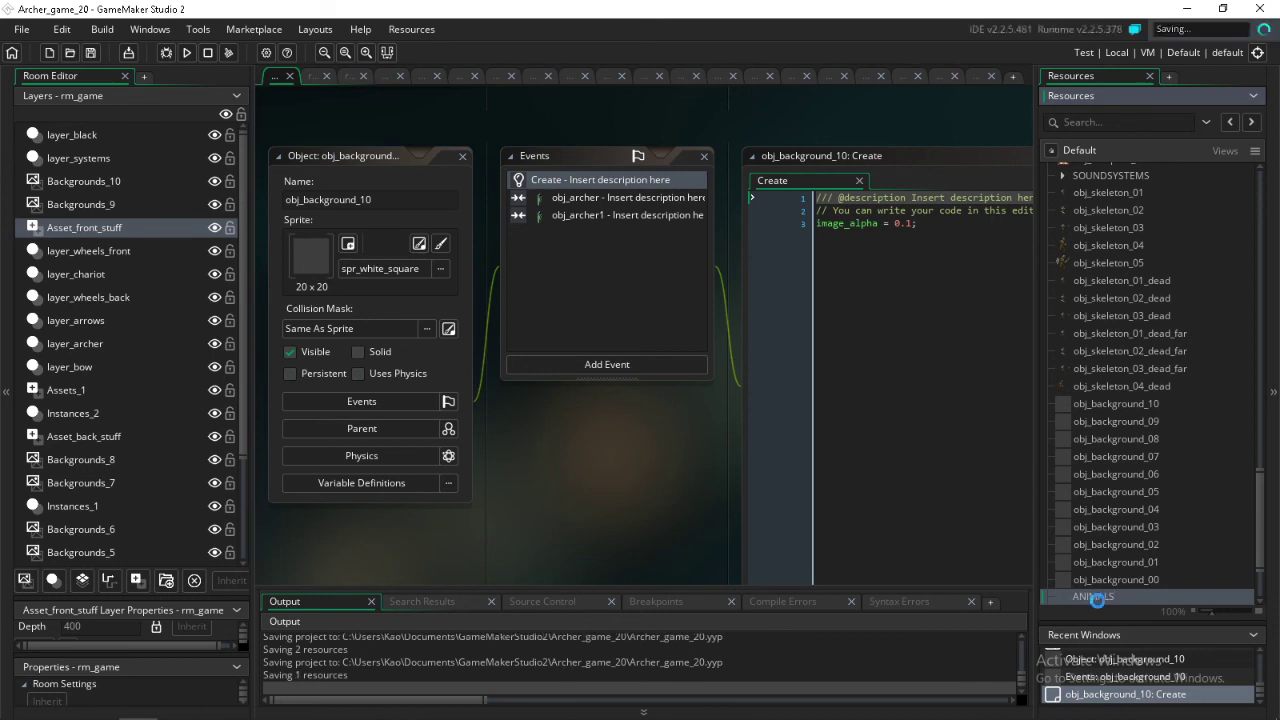
- Move obj_deer_male, obj_deer_female, obj_chicken and obj_crow into the ANIMALS group, collapse it, and save the project
{"action": "scroll", "coordinate": [1121, 377], "scroll_direction": "up", "scroll_amount": 3}
{"action": "scroll", "coordinate": [1121, 378], "scroll_direction": "up", "scroll_amount": 1}
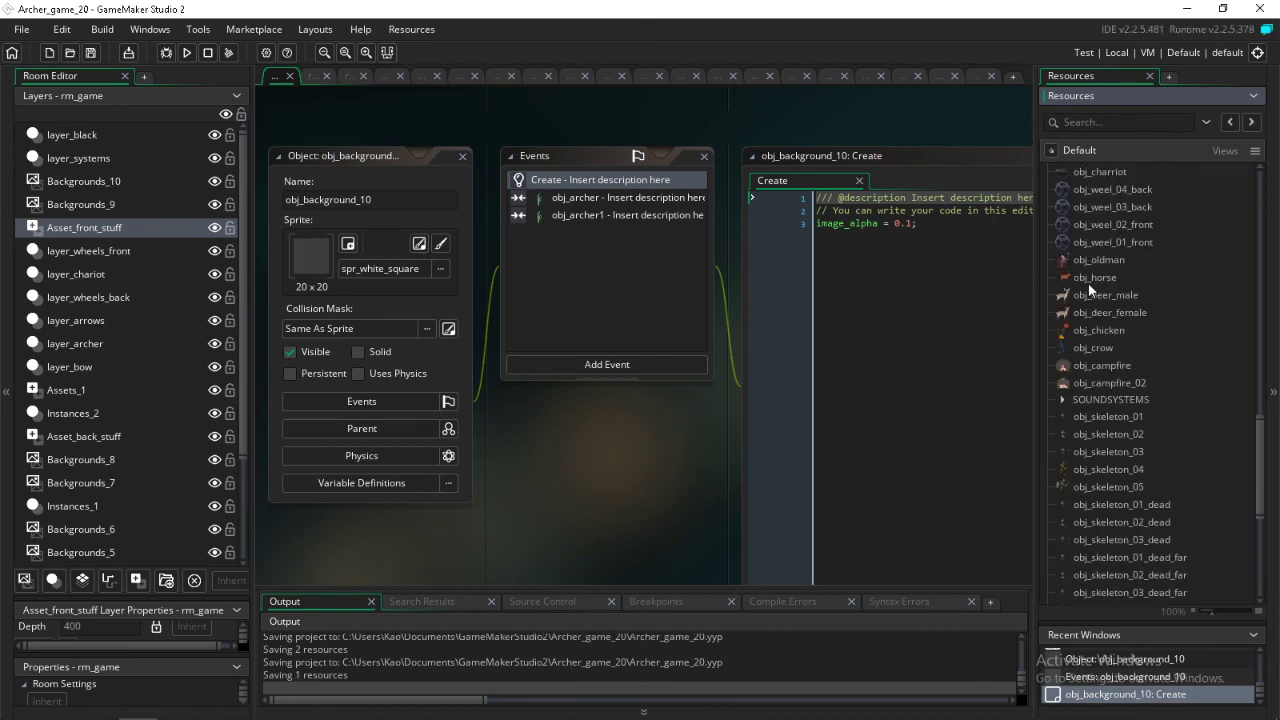
{"action": "left_click", "coordinate": [1092, 314], "text": "ctrl"}
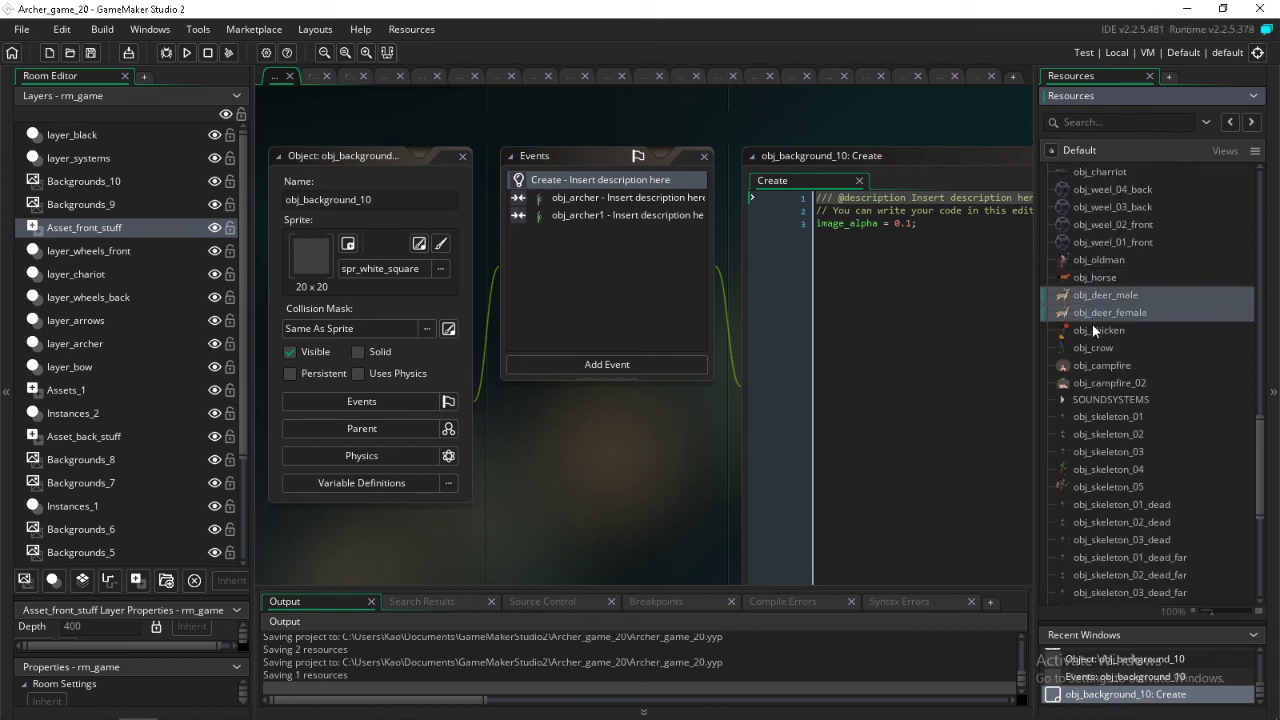
{"action": "left_click", "coordinate": [1092, 329], "text": "ctrl"}
{"action": "left_click", "coordinate": [1092, 342], "text": "ctrl"}
{"action": "left_click_drag", "start_coordinate": [1106, 311], "coordinate": [1124, 571]}
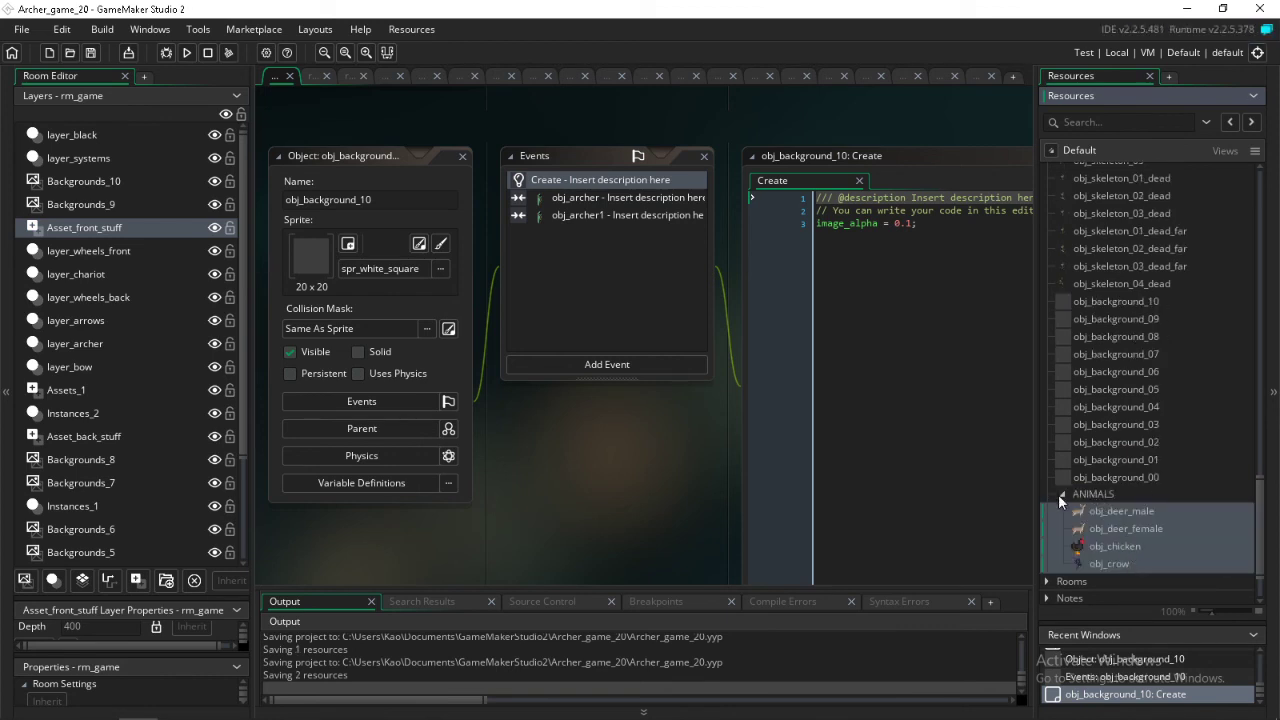
{"action": "left_click", "coordinate": [1063, 495]}
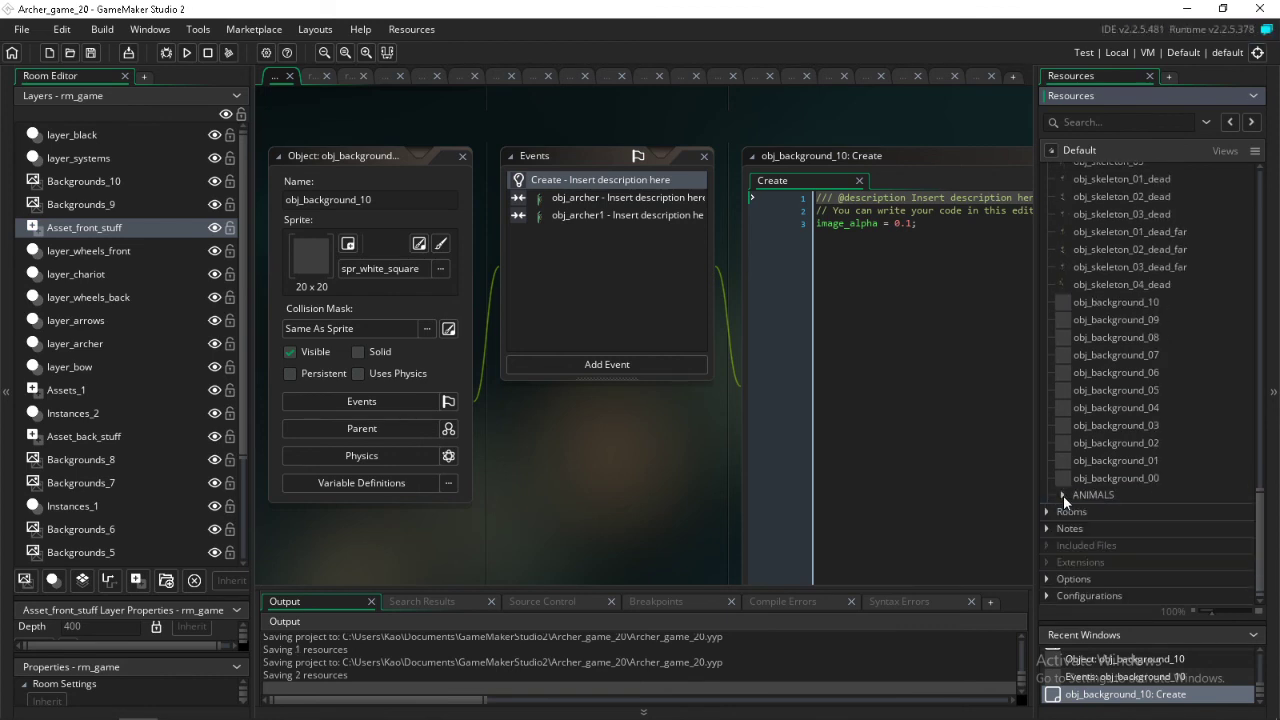
{"action": "left_click", "coordinate": [90, 52]}
{"action": "mouse_move", "coordinate": [200, 708]}
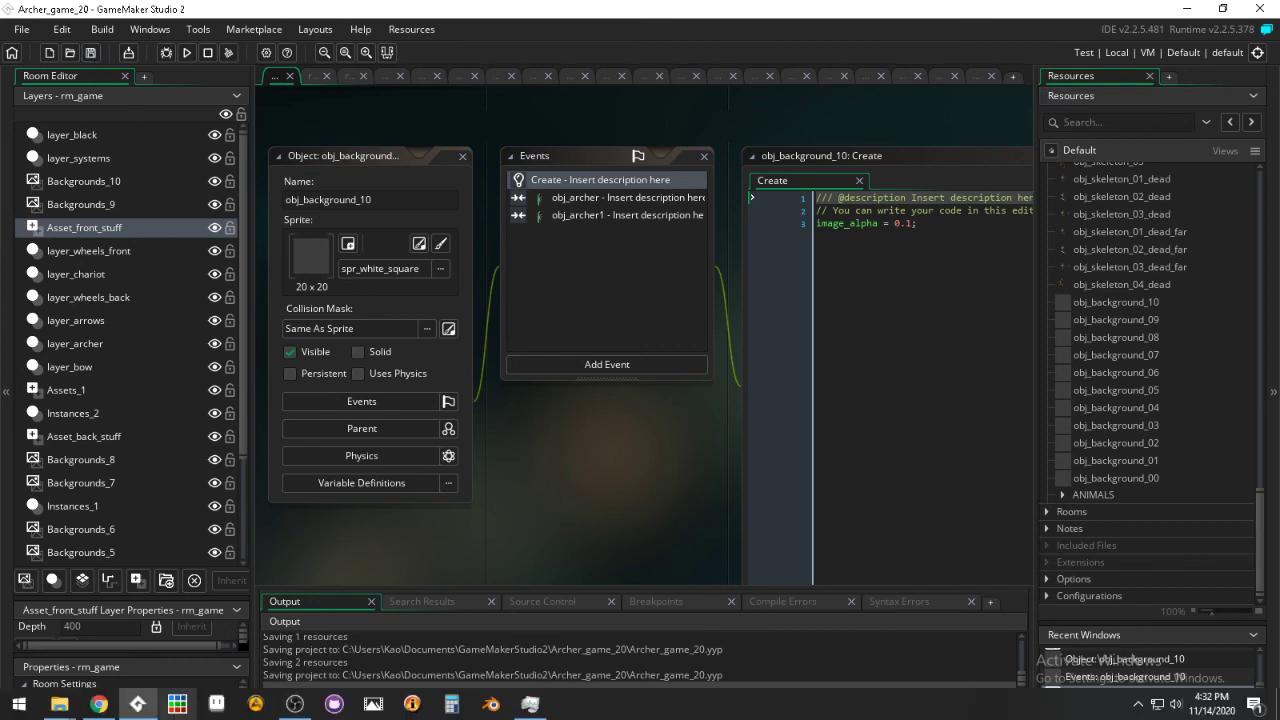
{"action": "left_click", "coordinate": [295, 704]}
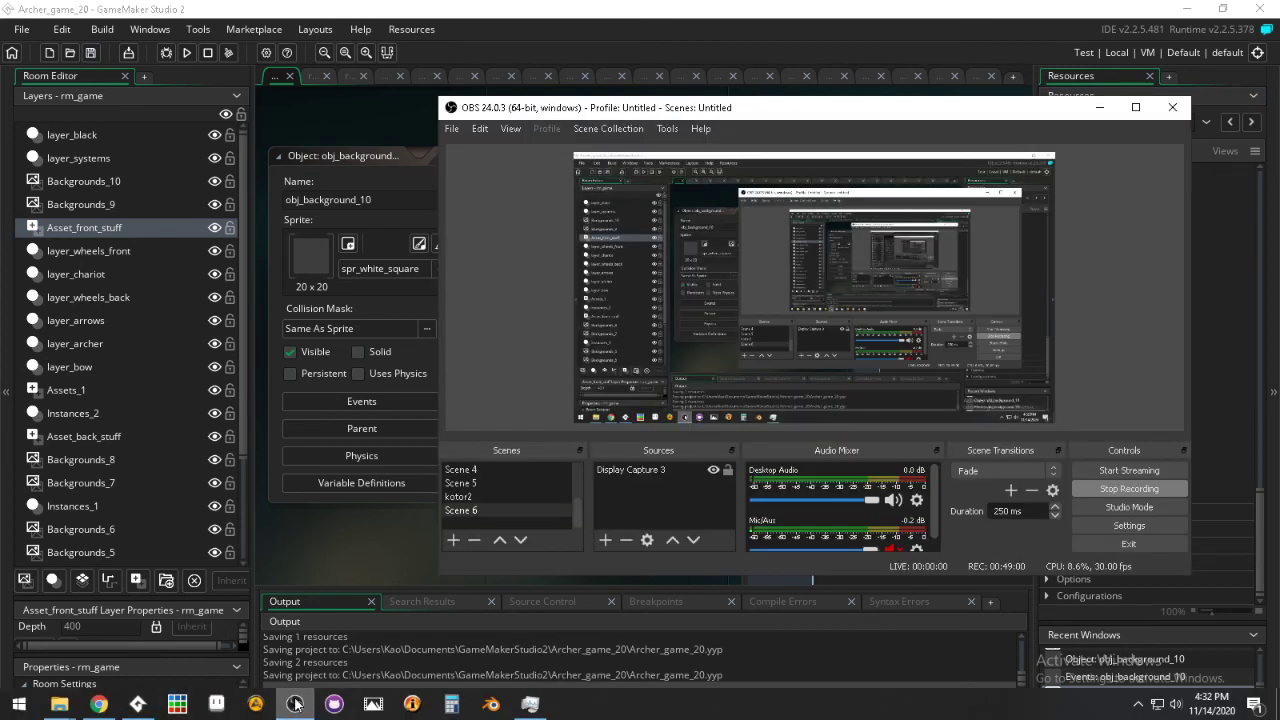